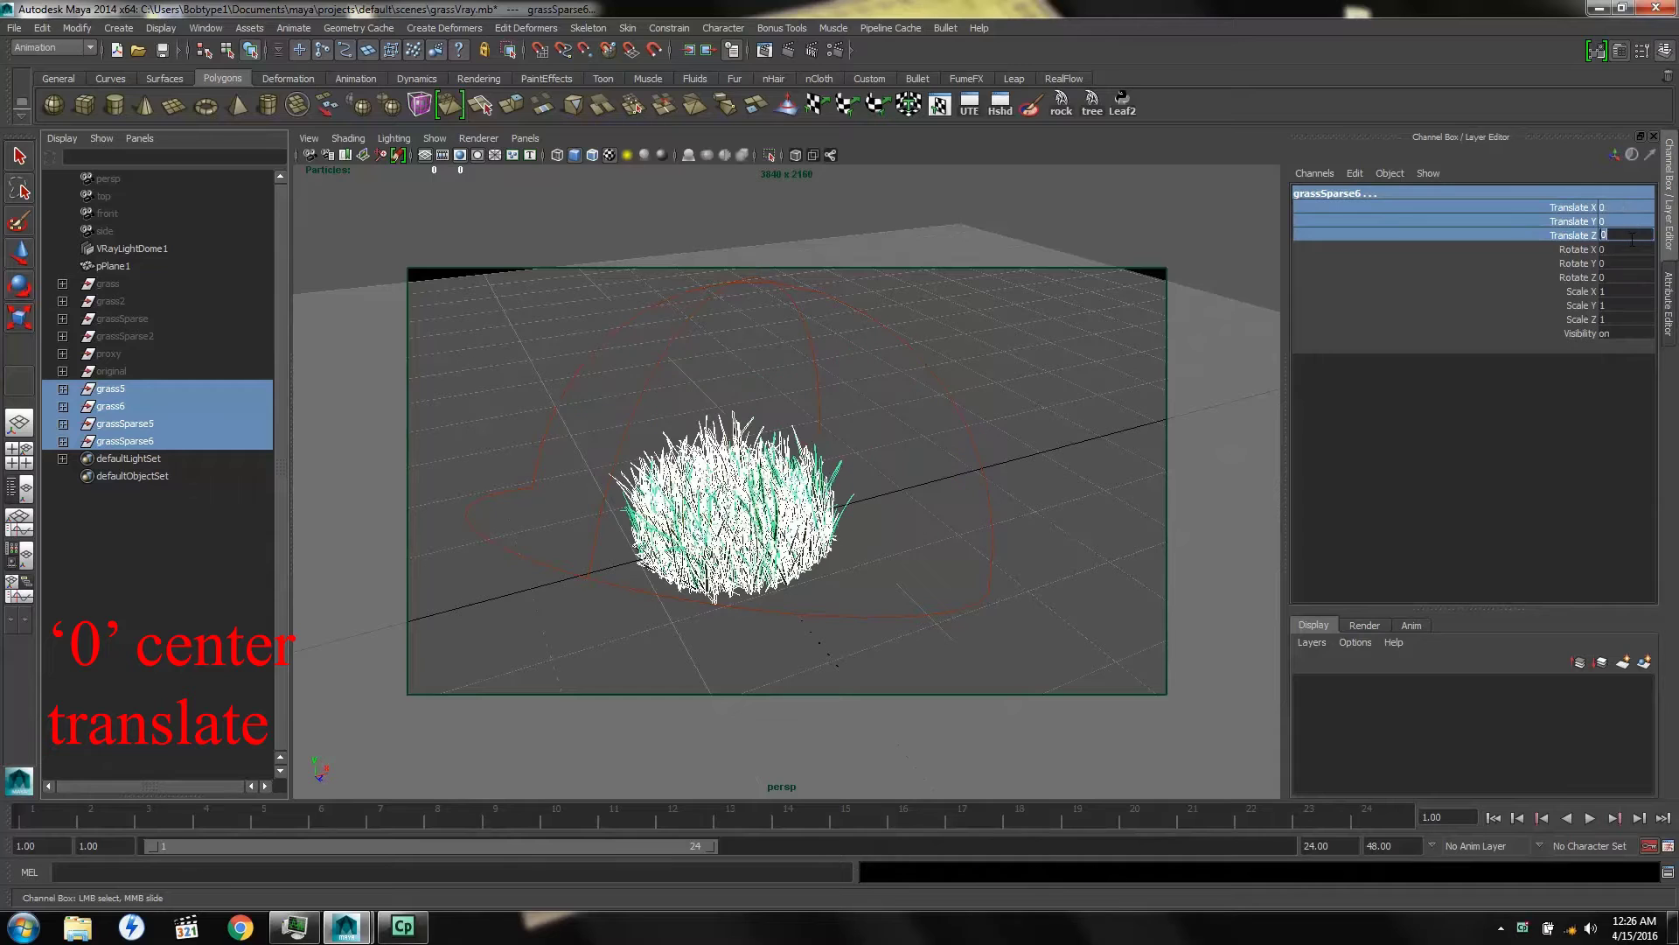
Open the V-Ray proxy creation settings for the grassLong, grassMed and grassBrown meshes of the grass5 group
{"action": "left_click", "coordinate": [130, 568]}
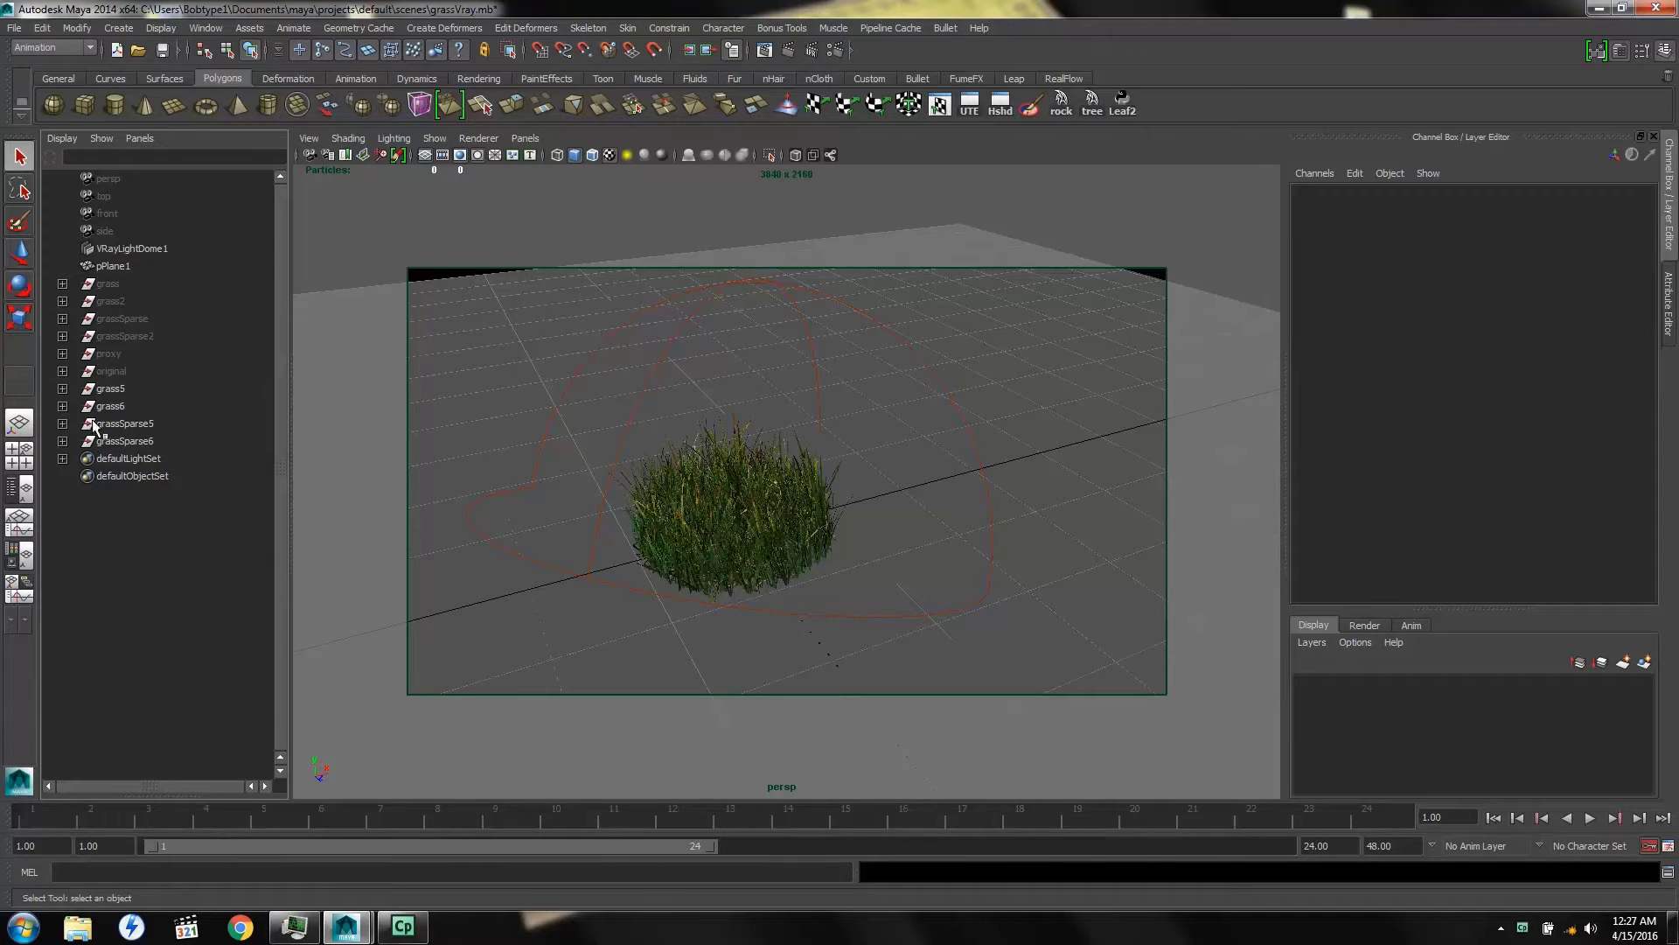
{"action": "left_click", "coordinate": [62, 389]}
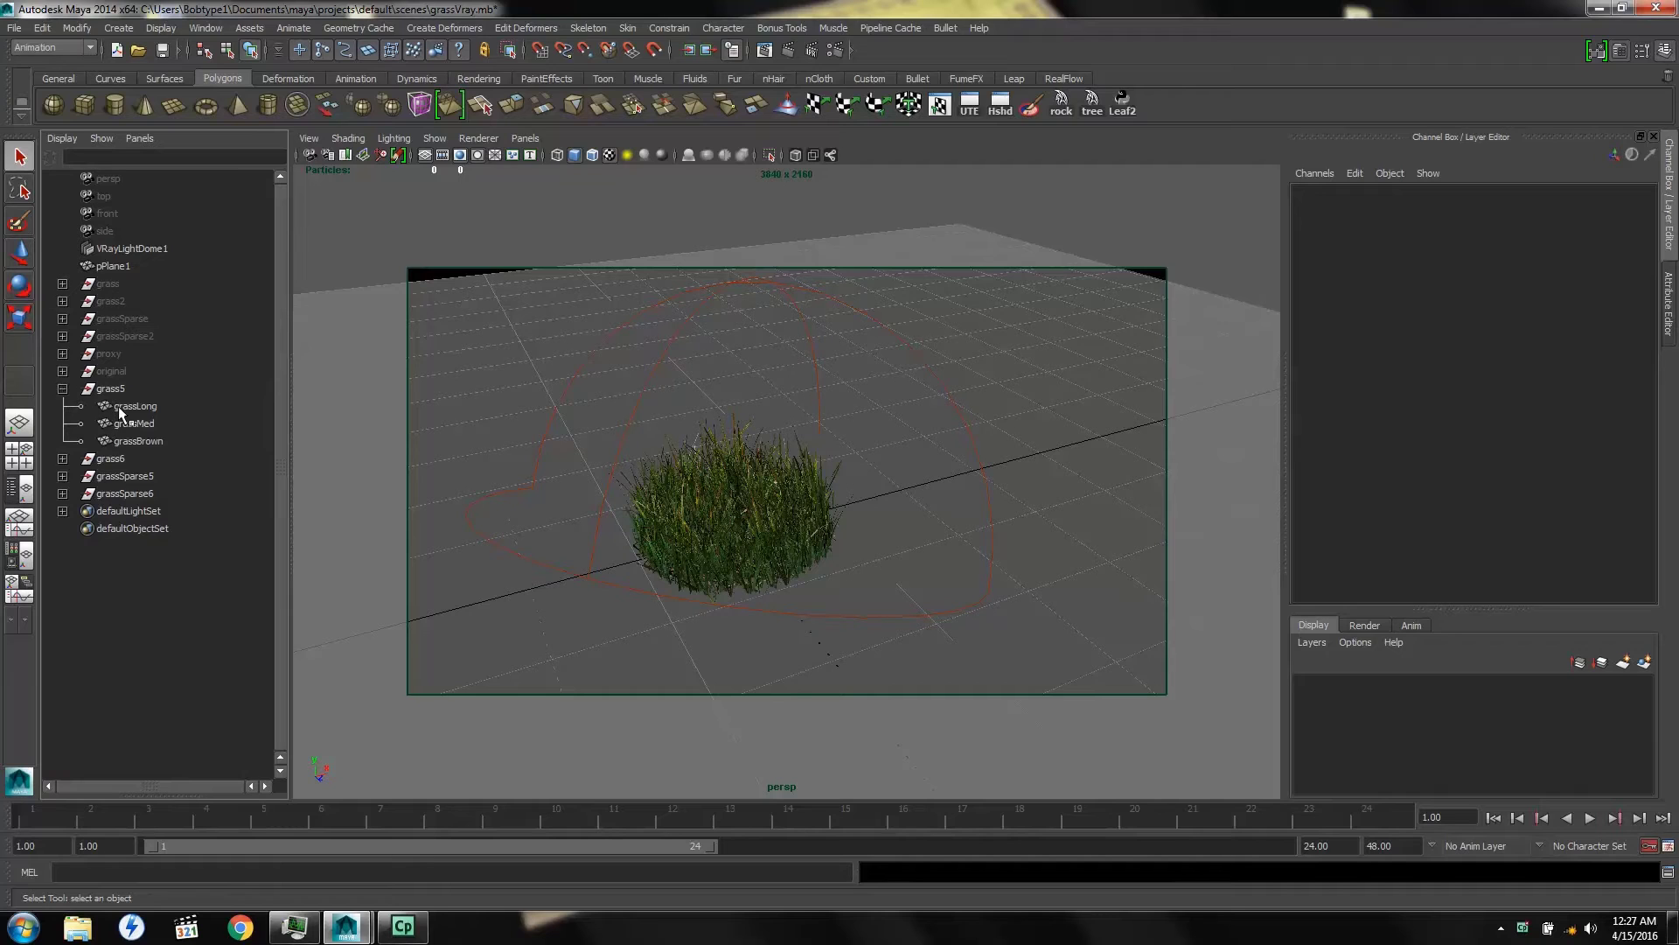
{"action": "left_click_drag", "start_coordinate": [119, 404], "coordinate": [128, 435]}
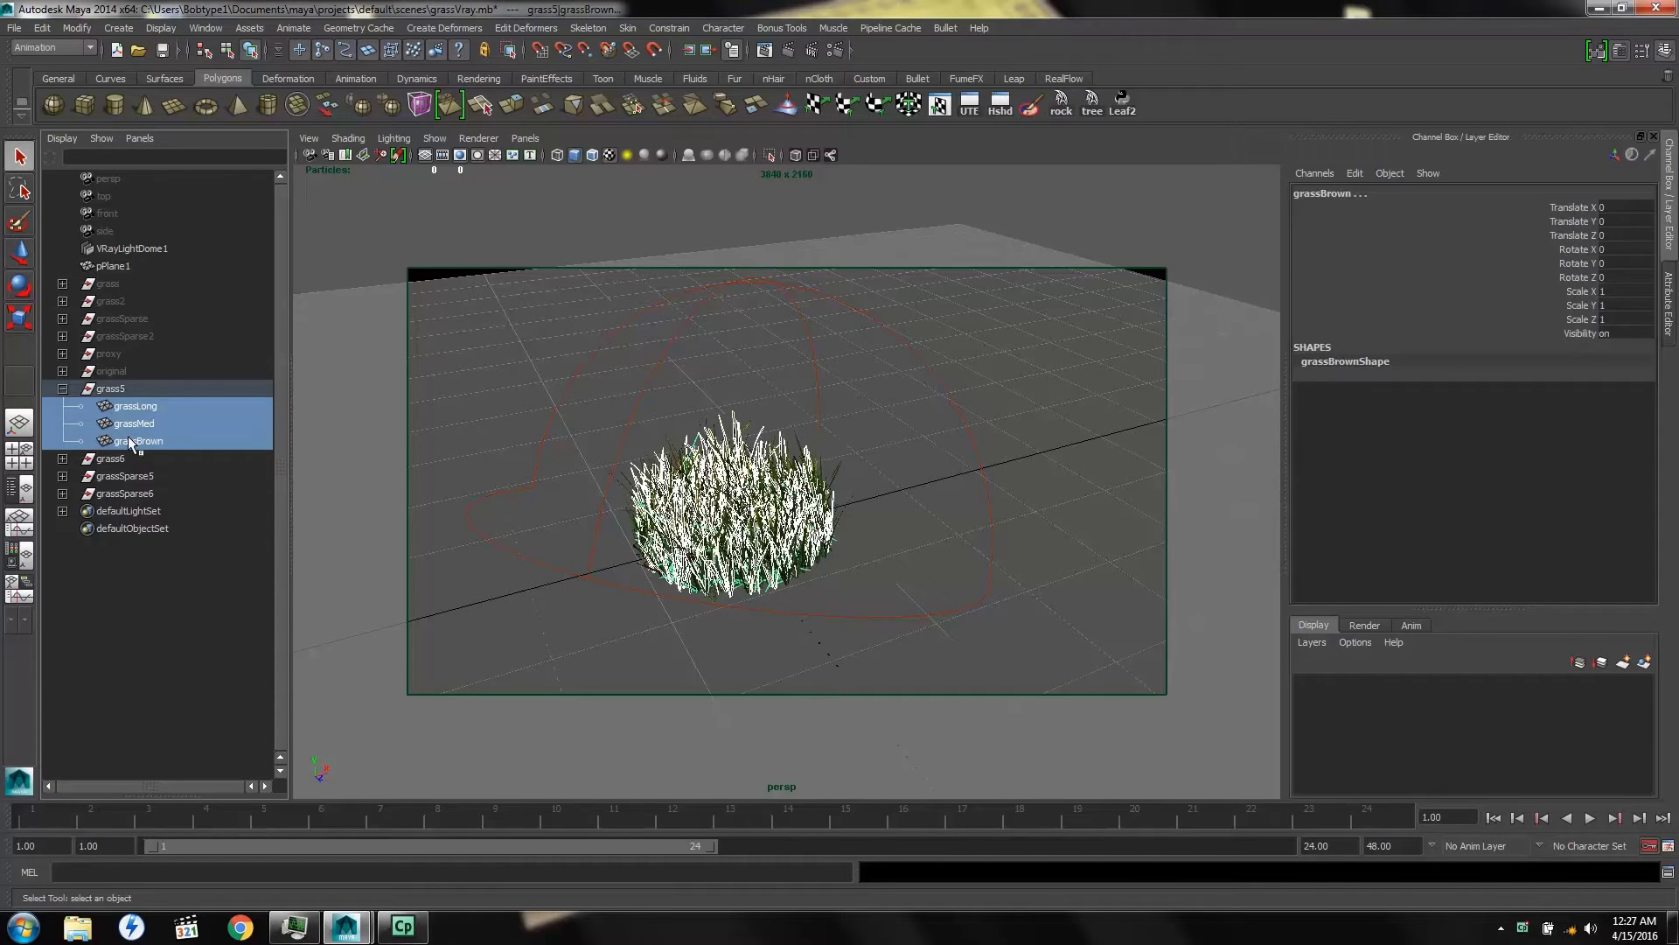
{"action": "left_click", "coordinate": [117, 30]}
{"action": "mouse_move", "coordinate": [175, 399]}
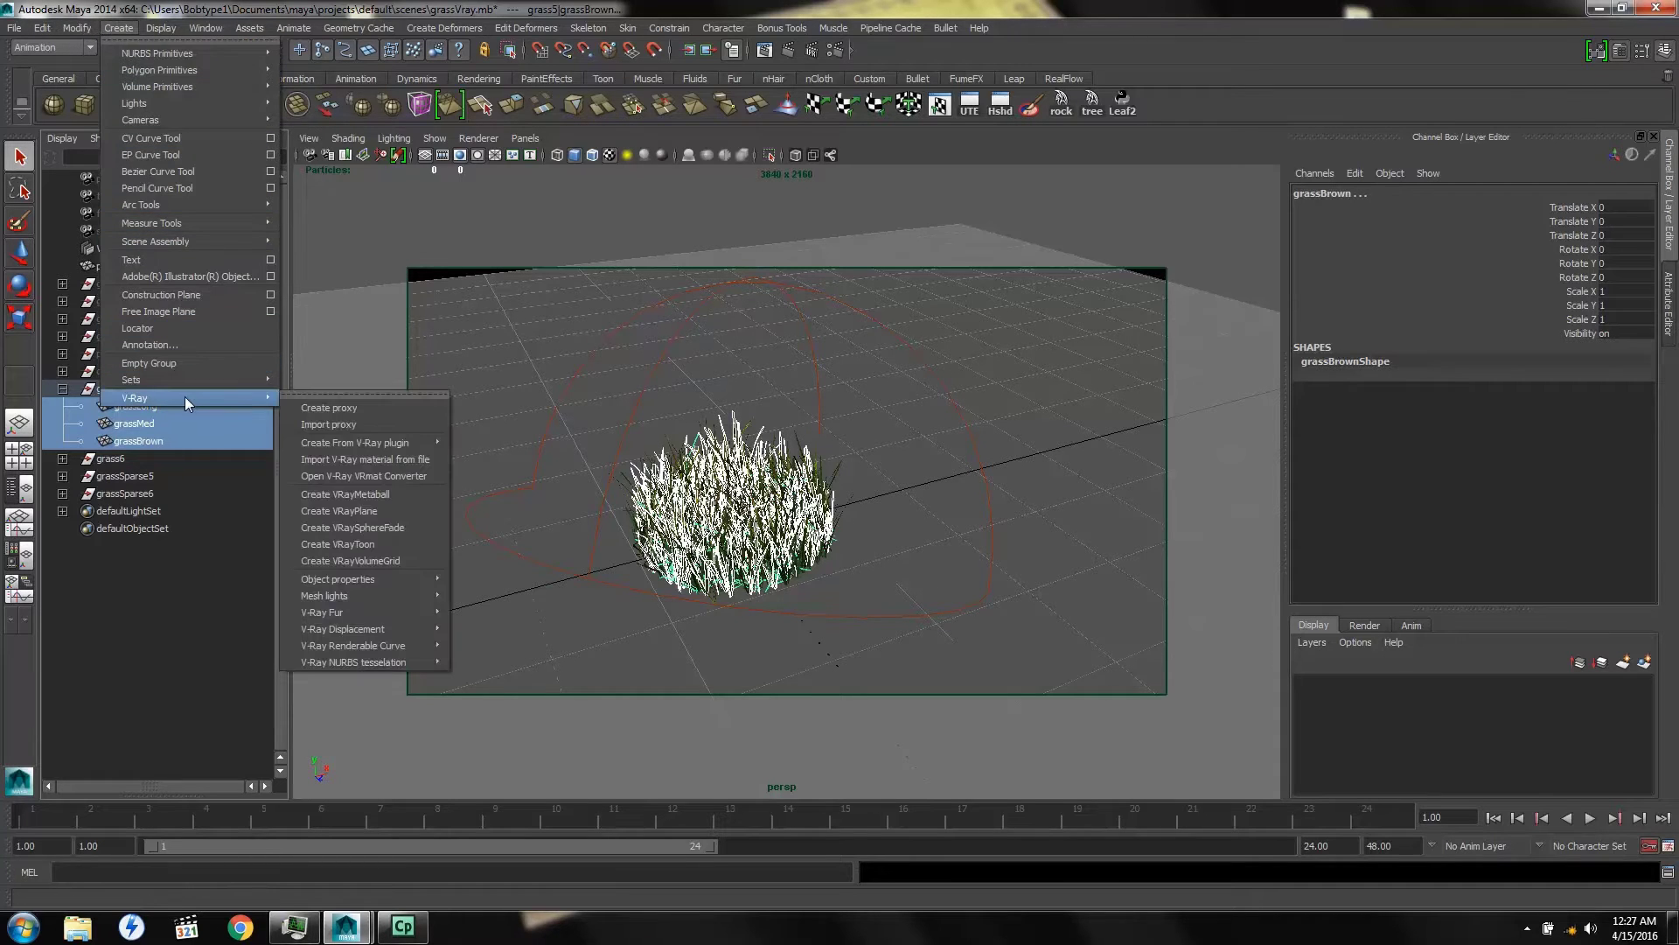
{"action": "left_click", "coordinate": [328, 407]}
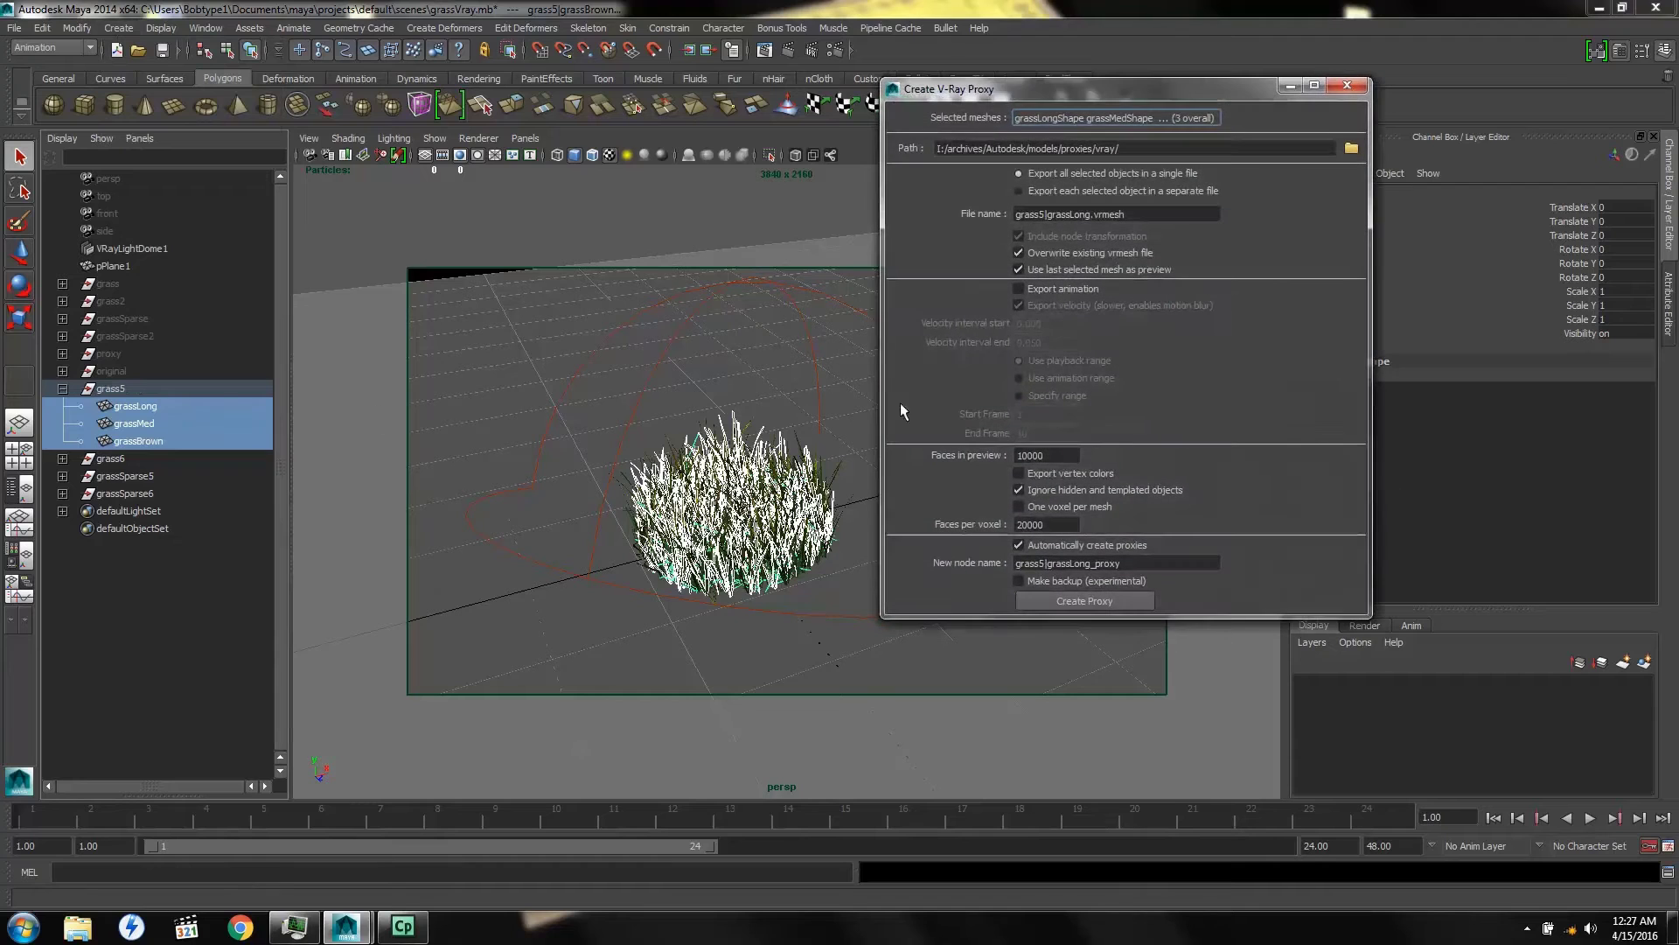
Set the proxy export path to the proxy folder on the Desktop
{"action": "left_click", "coordinate": [1351, 148]}
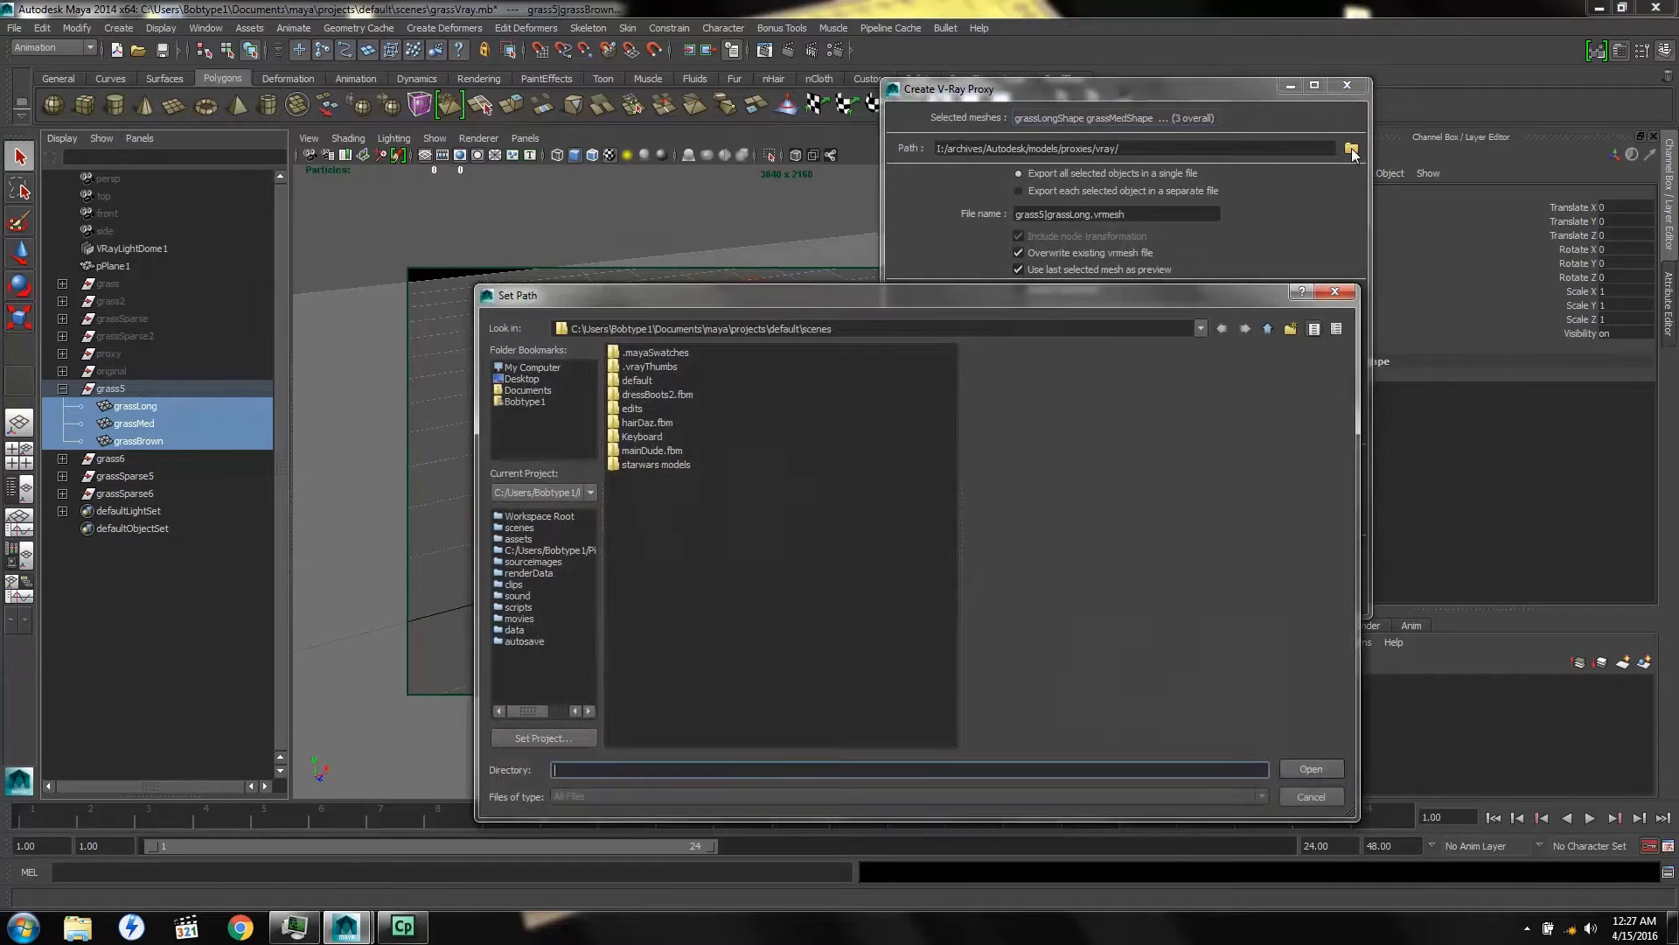
{"action": "left_click", "coordinate": [525, 378]}
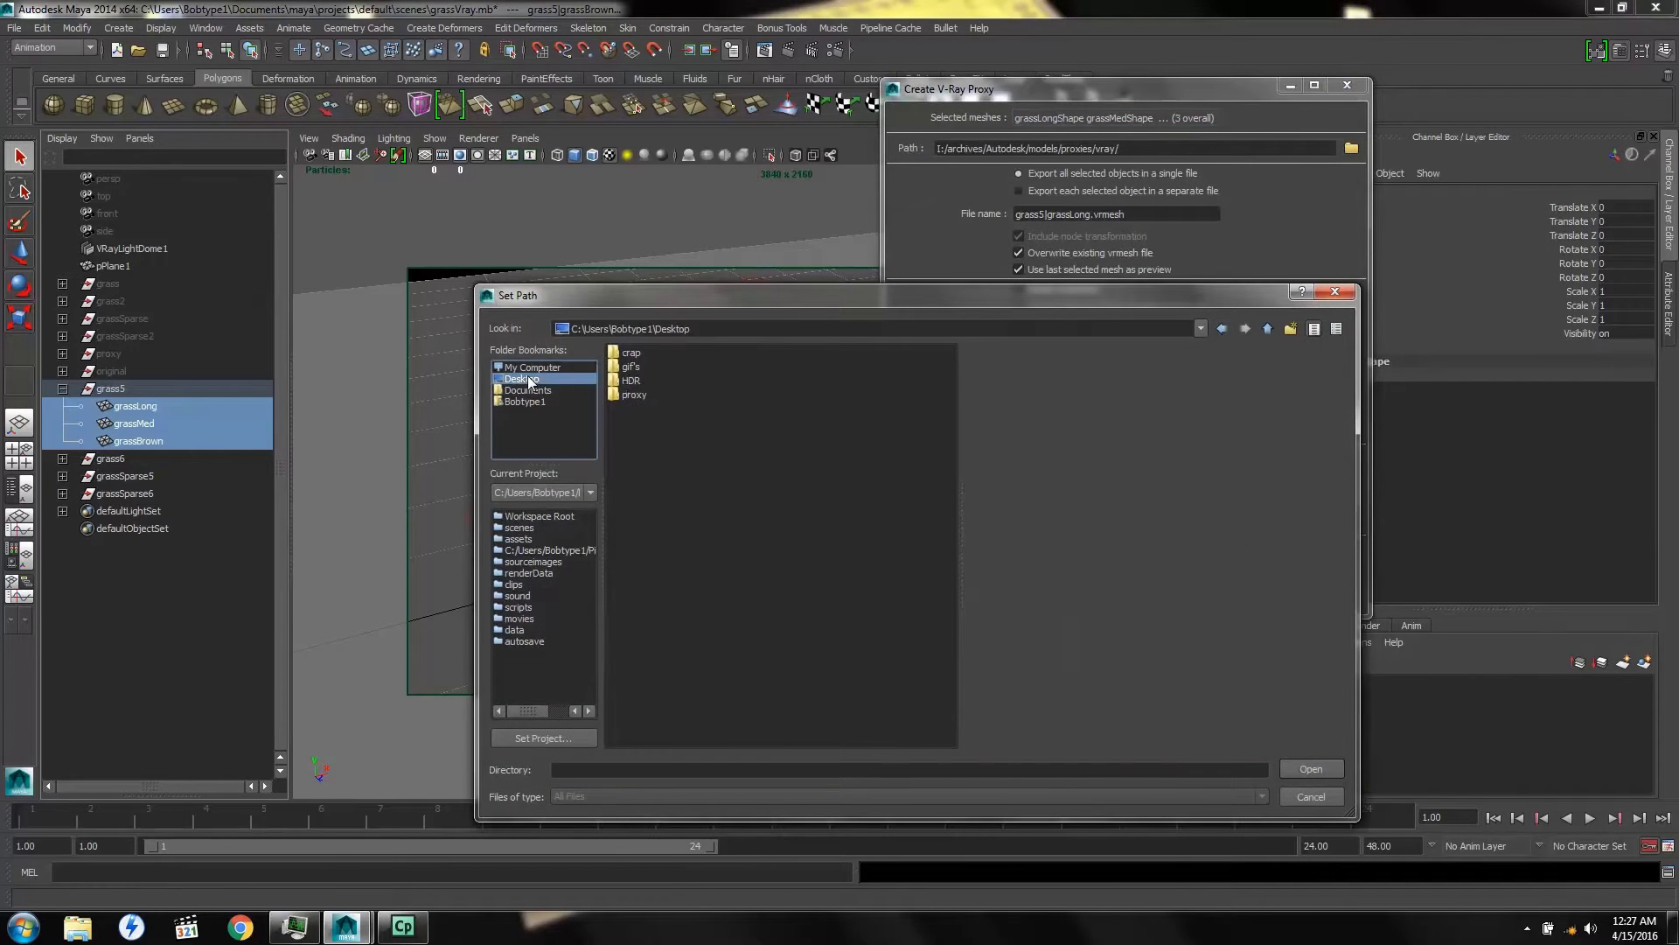
{"action": "left_click", "coordinate": [633, 396]}
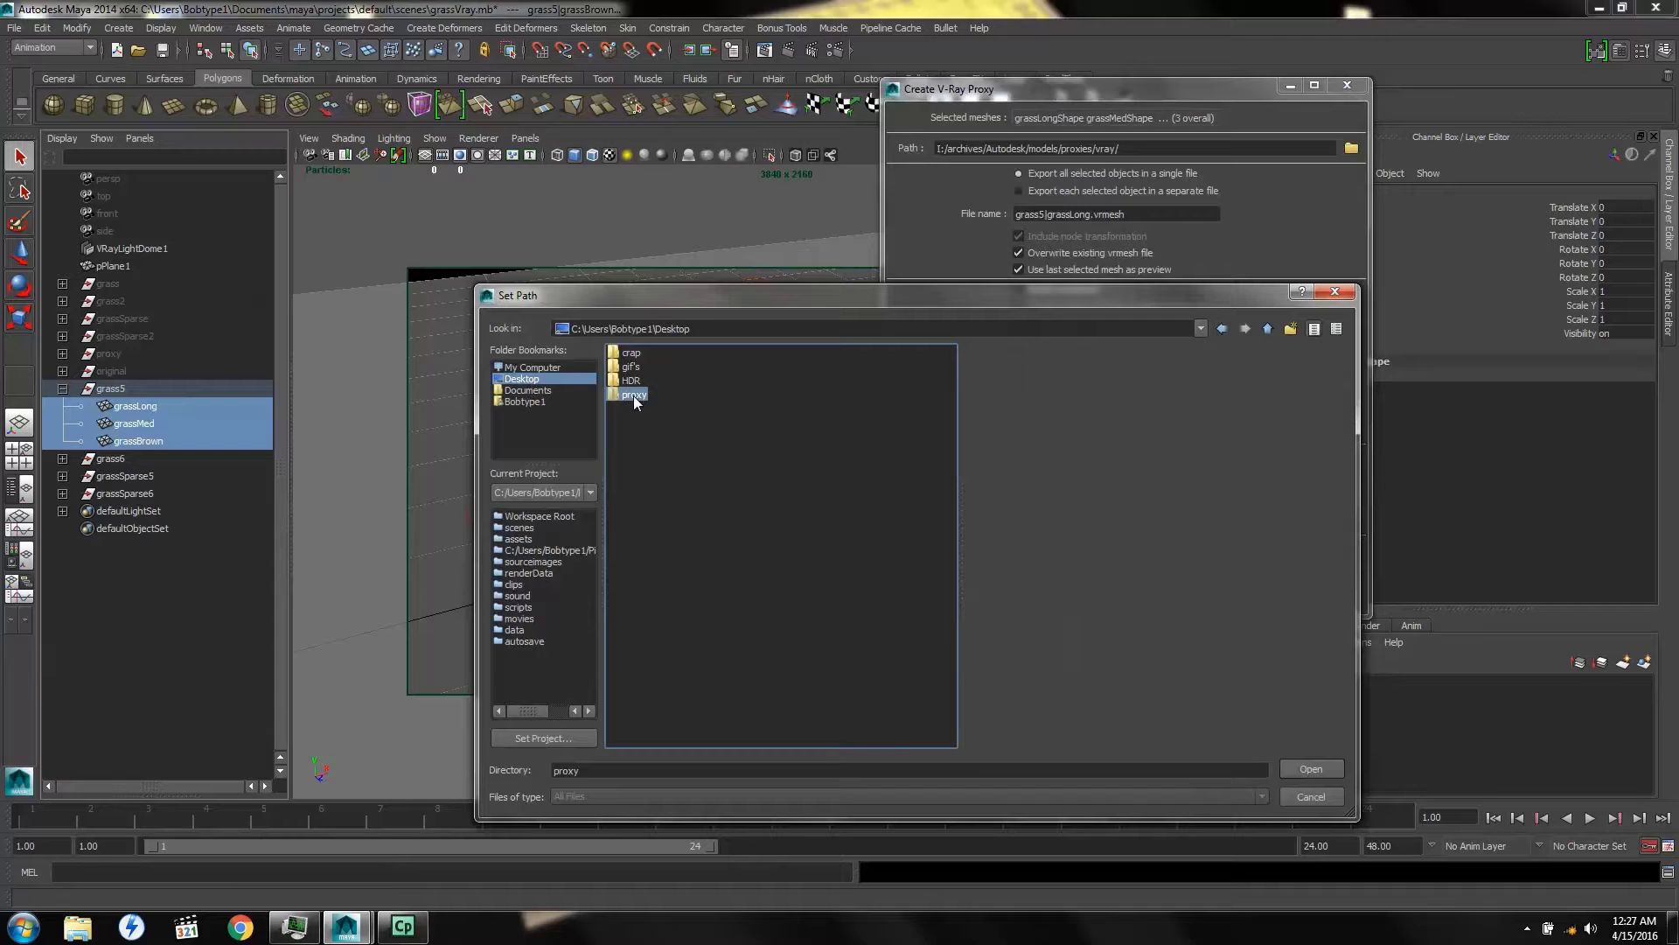
{"action": "left_click", "coordinate": [1301, 764]}
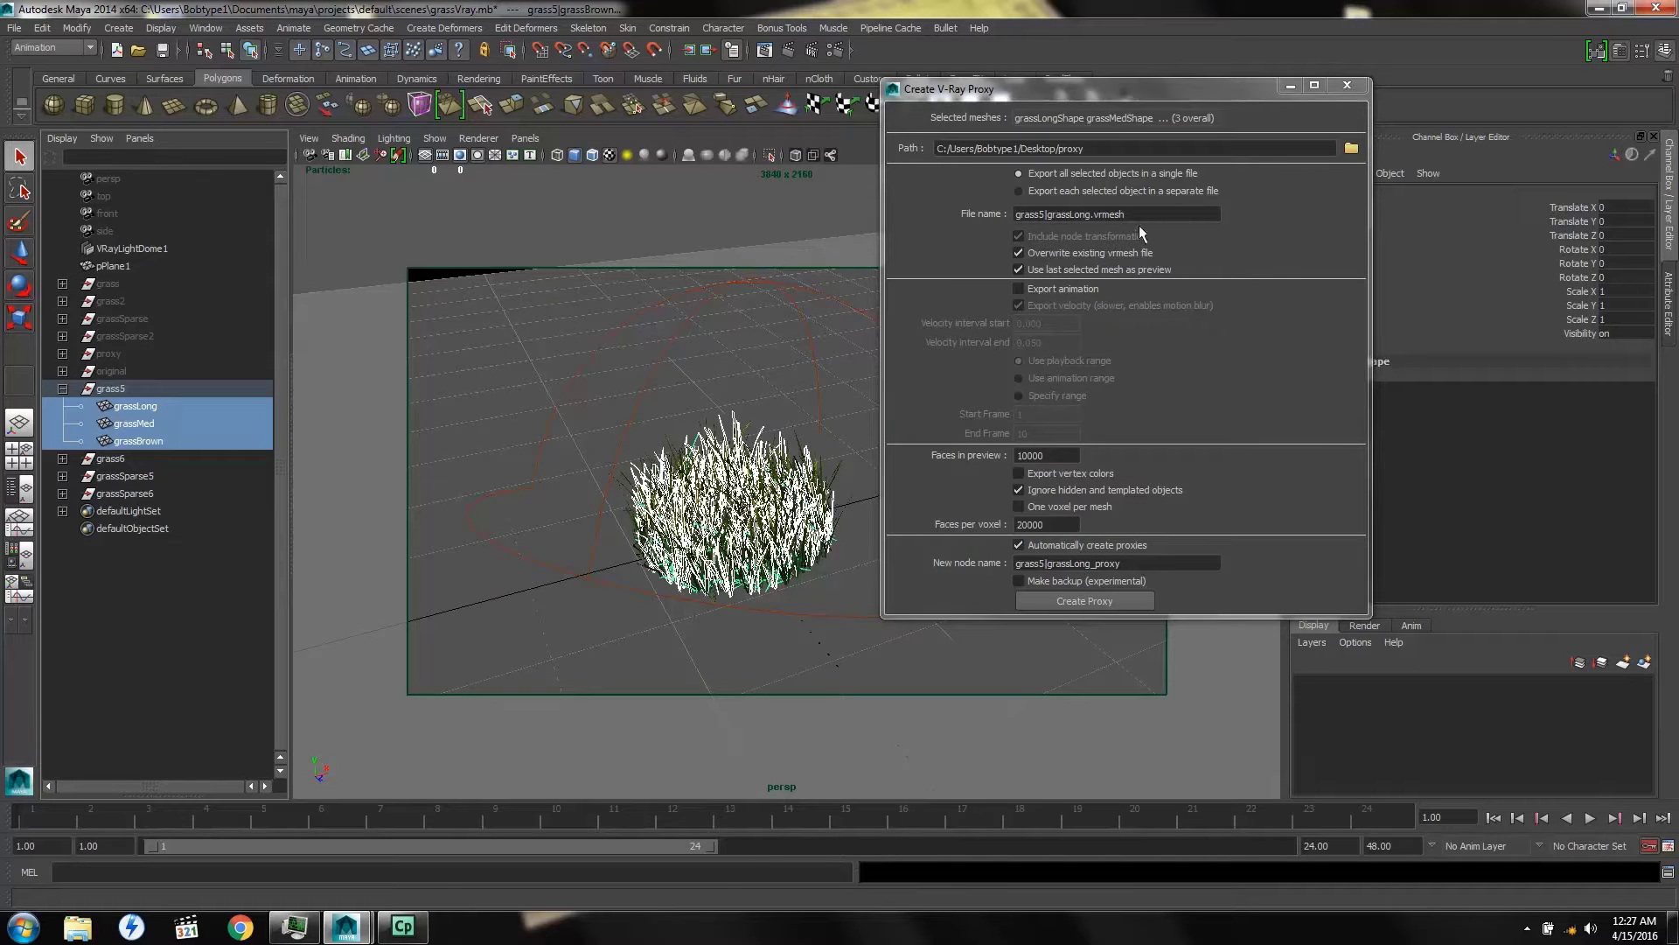
Enter grass_1 as the proxy file name and minimize the proxy settings window
{"action": "left_click_drag", "start_coordinate": [1143, 214], "coordinate": [976, 218]}
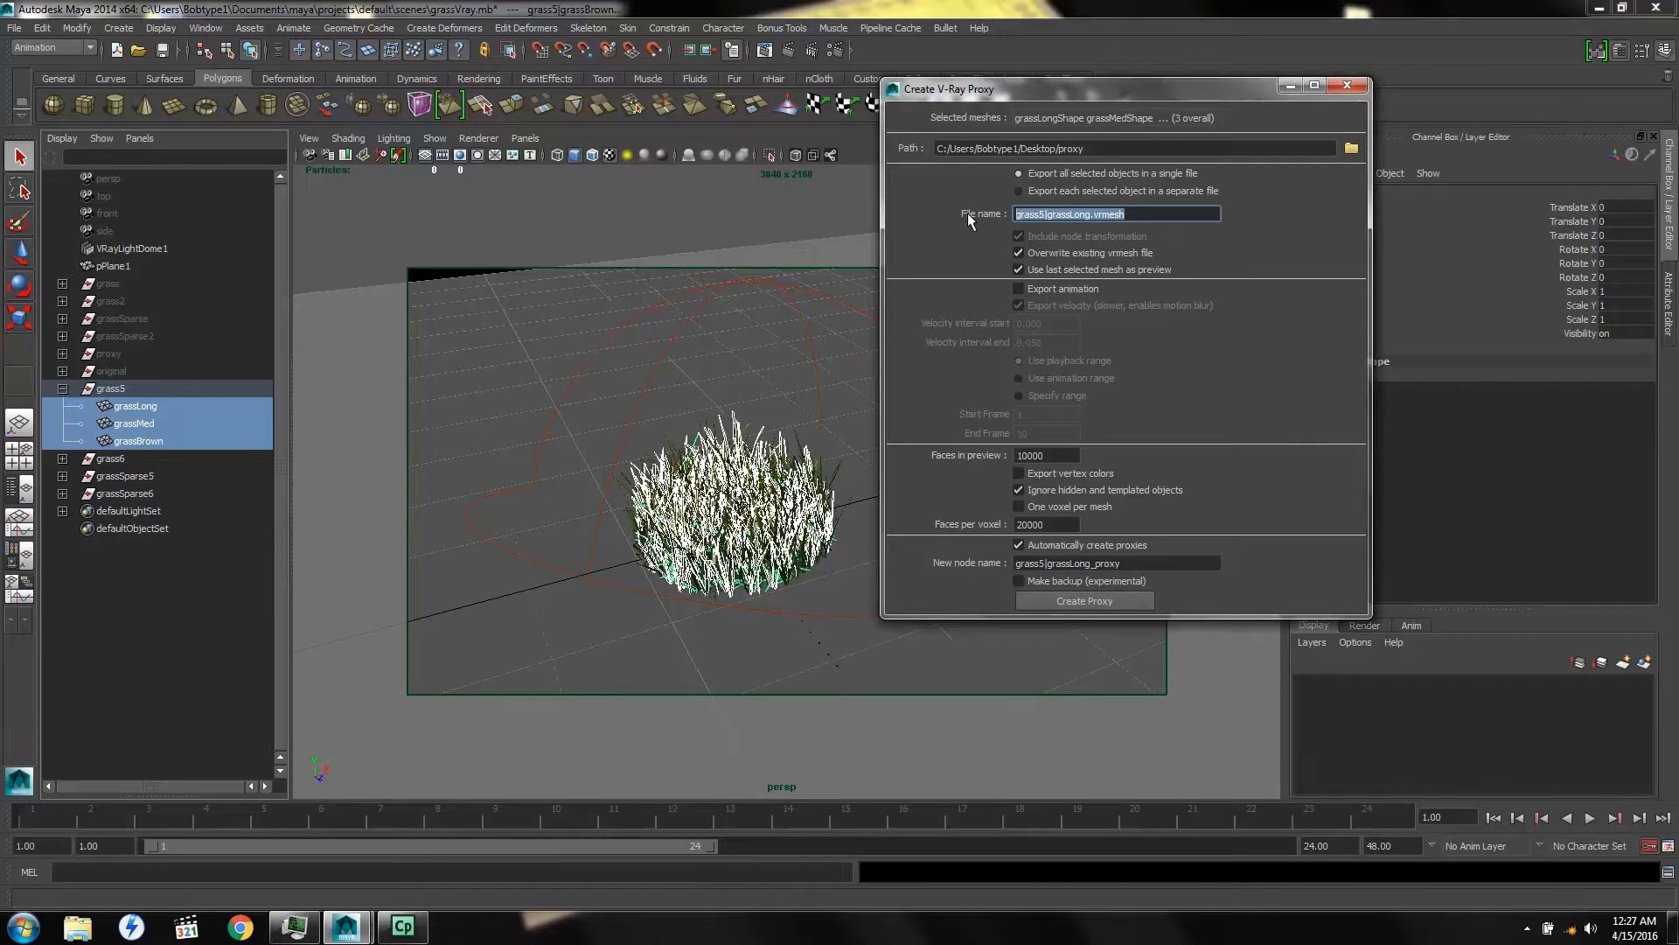
{"action": "type", "text": "grass_1"}
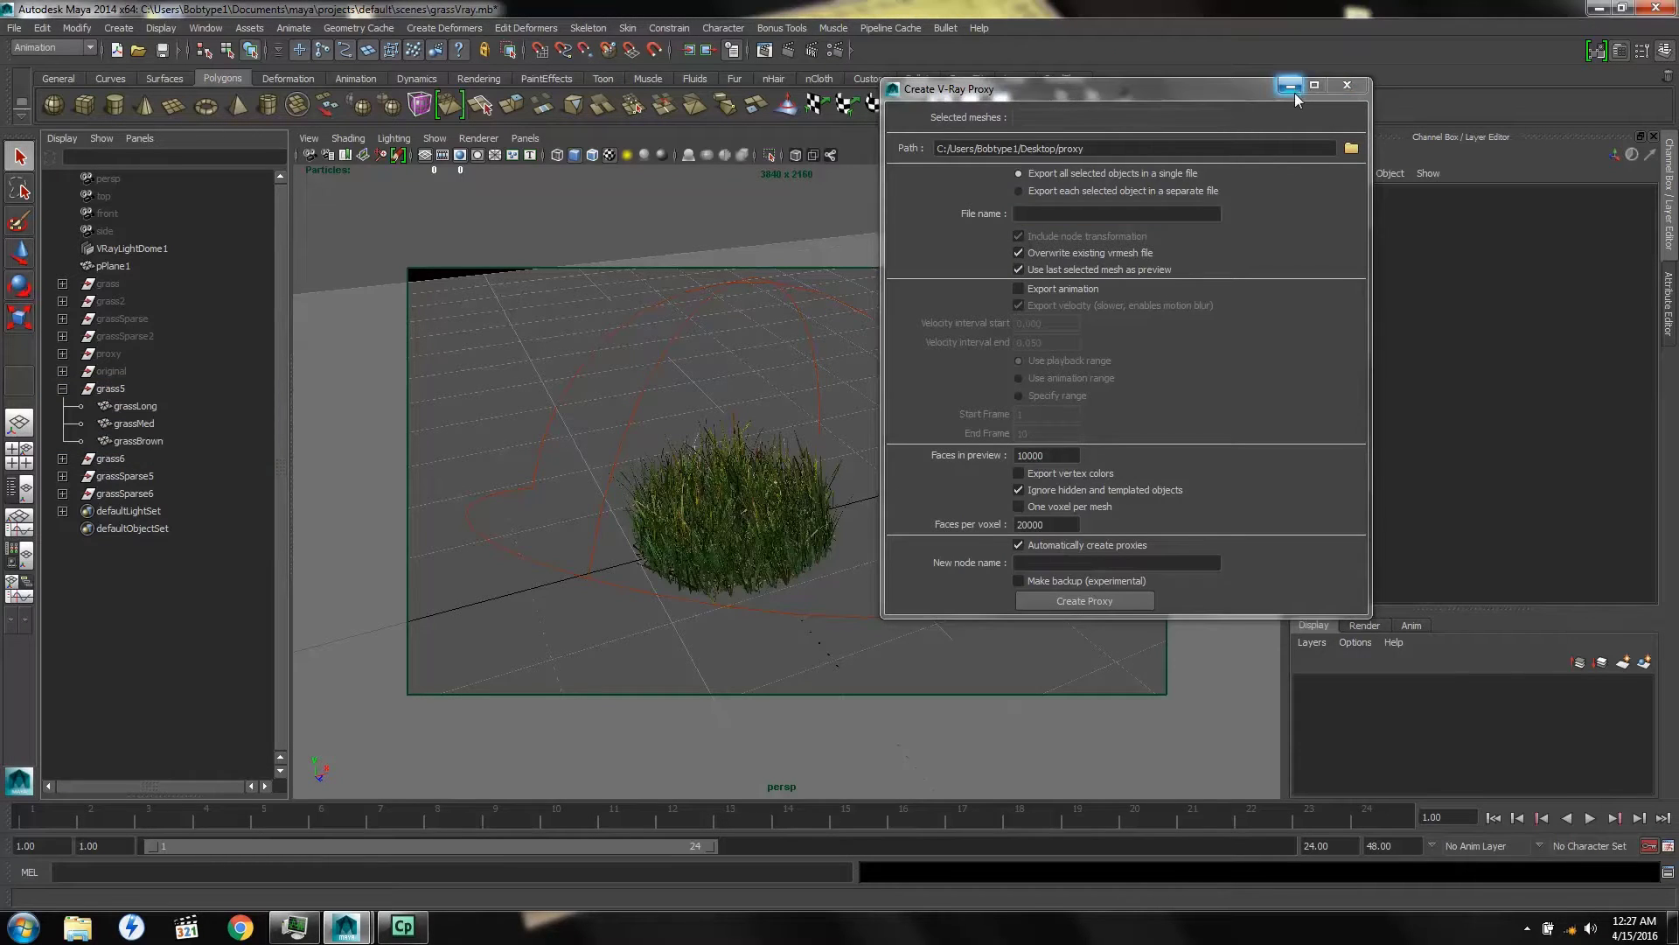
{"action": "left_click", "coordinate": [1290, 84]}
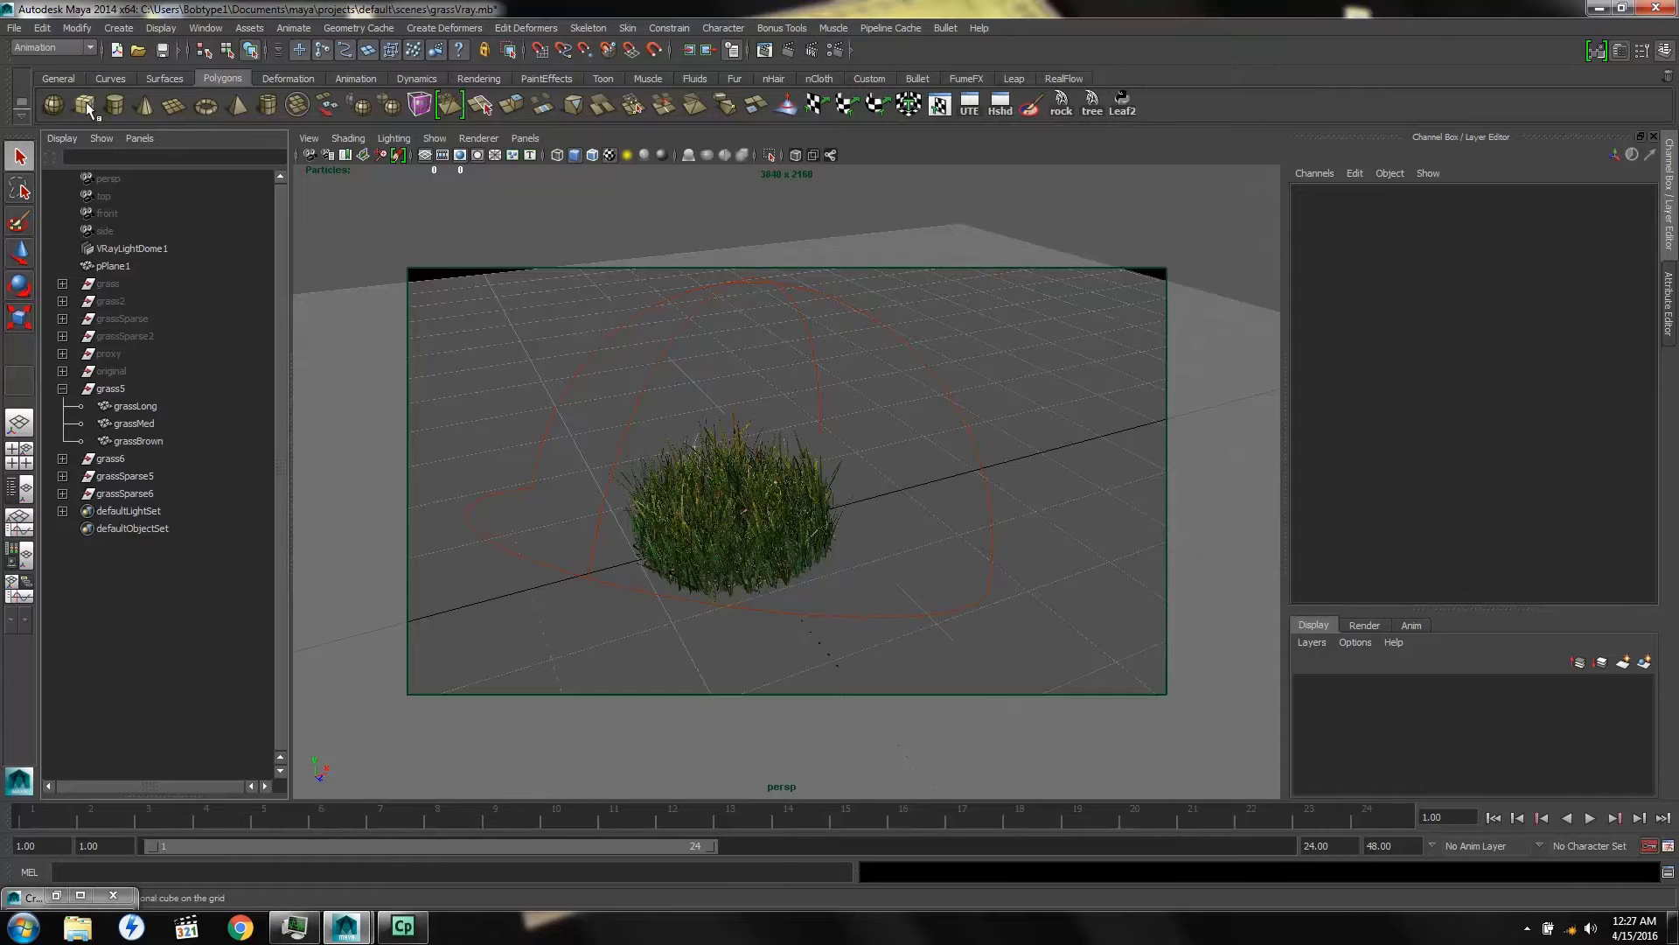
Create a polygon sphere centred on the grass clump, large enough to enclose it
{"action": "left_click", "coordinate": [55, 102]}
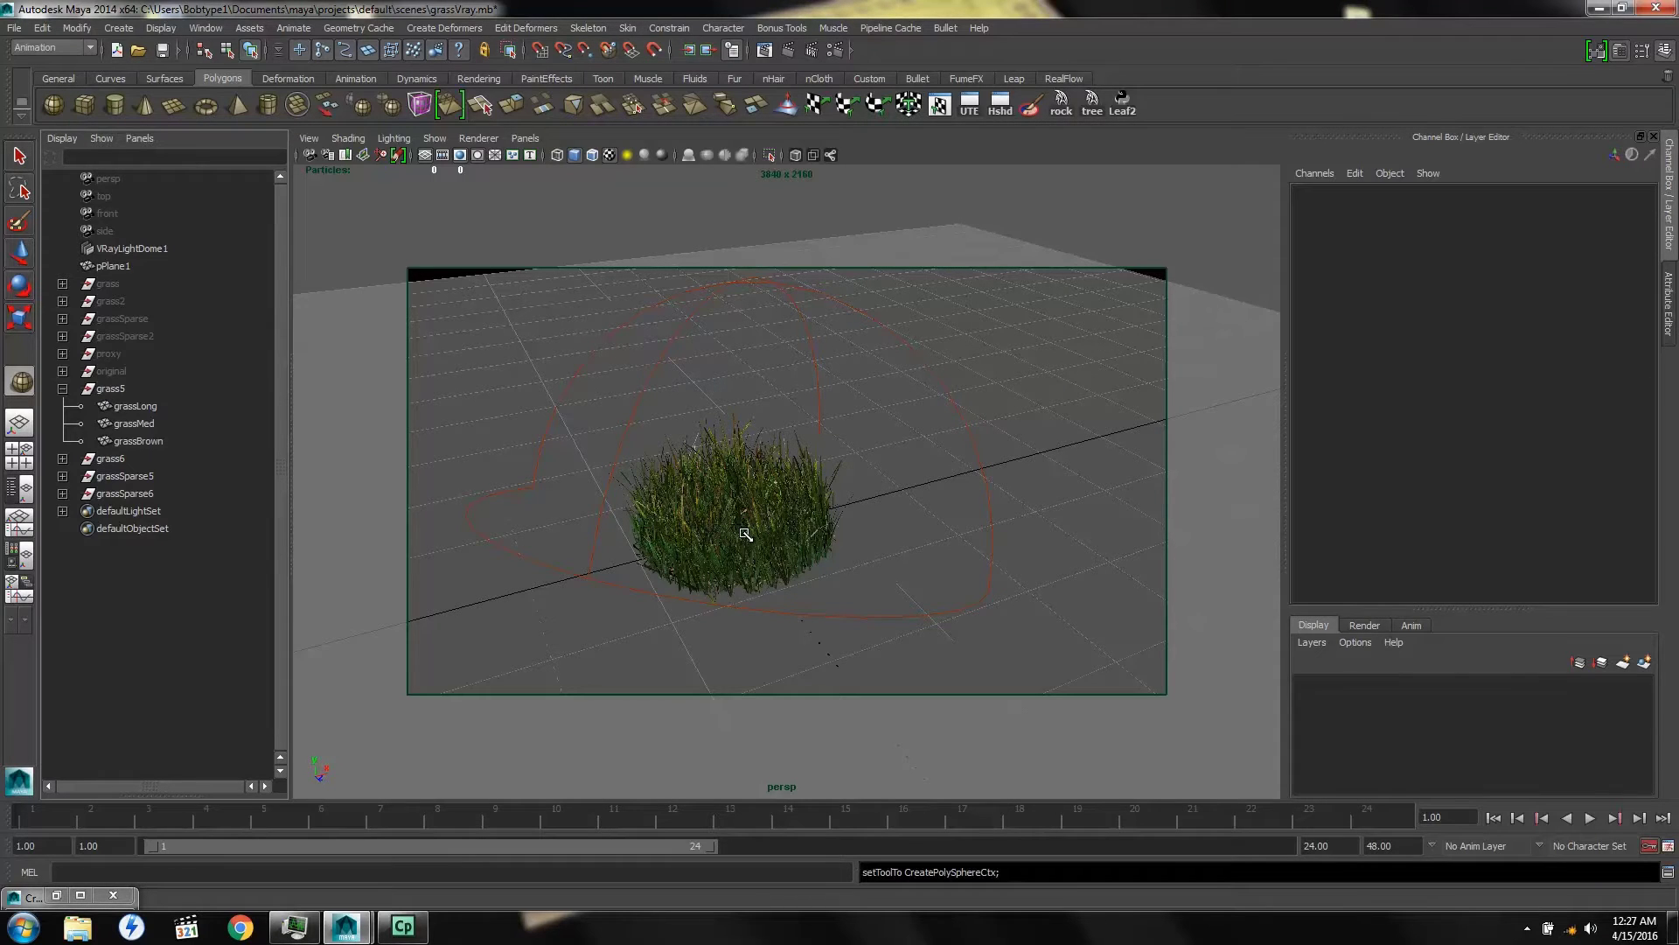
{"action": "left_click_drag", "start_coordinate": [746, 533], "coordinate": [859, 517]}
{"action": "key", "text": "w"}
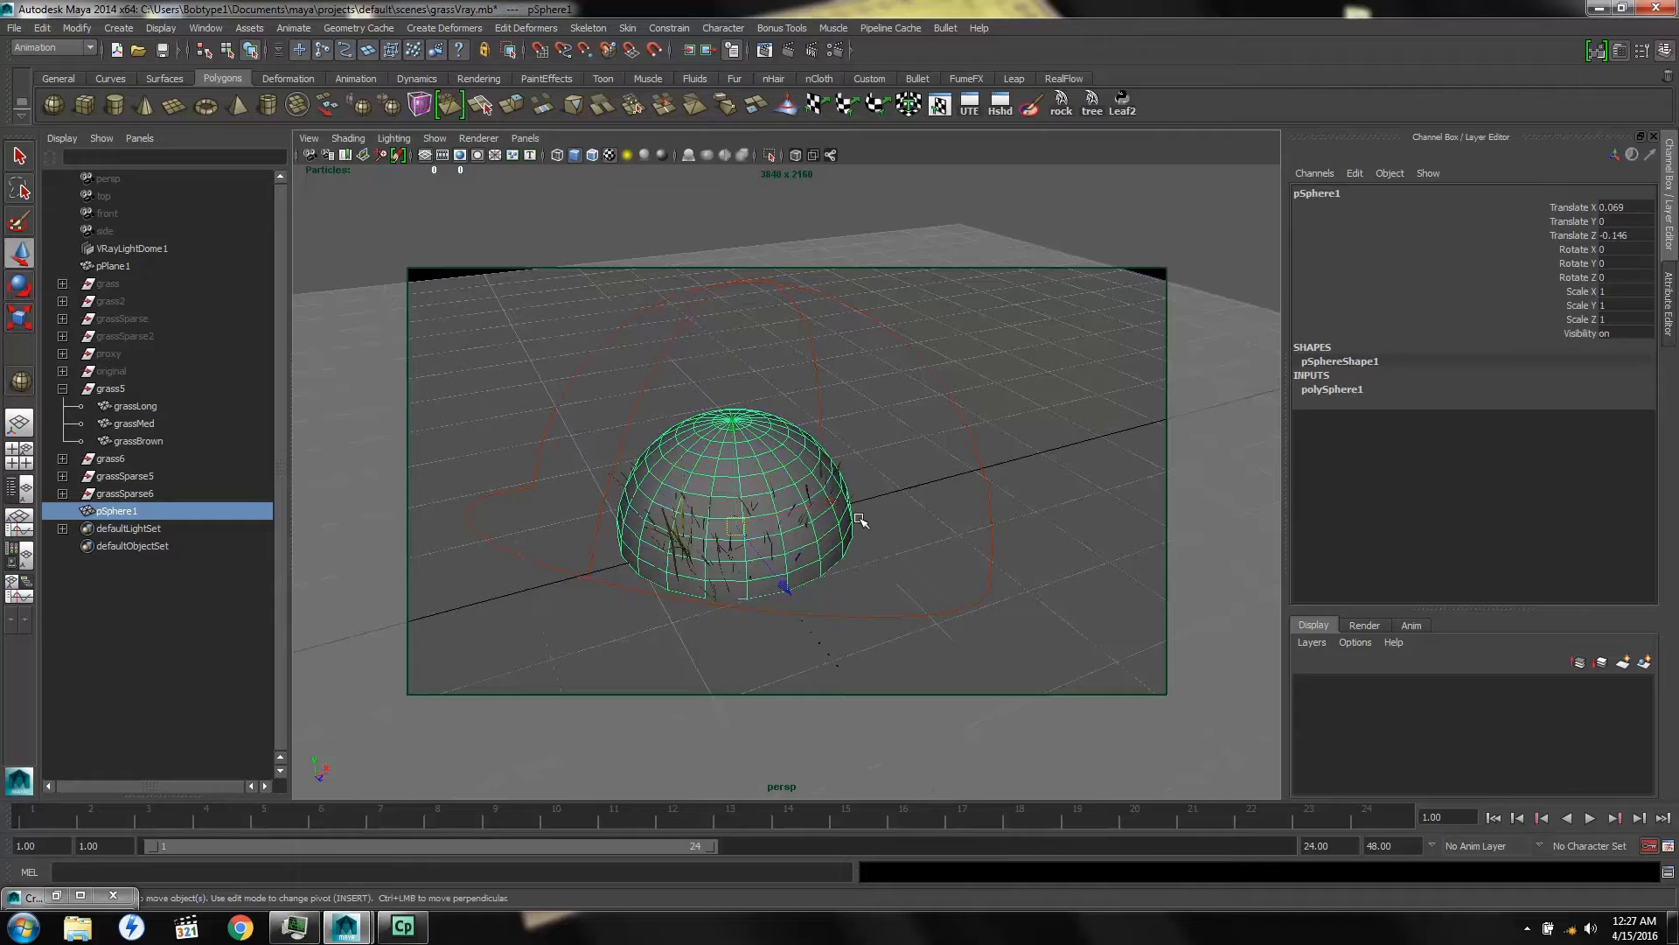
Assign a new Lambert material to the sphere and set its color to red
{"action": "right_click", "coordinate": [705, 433]}
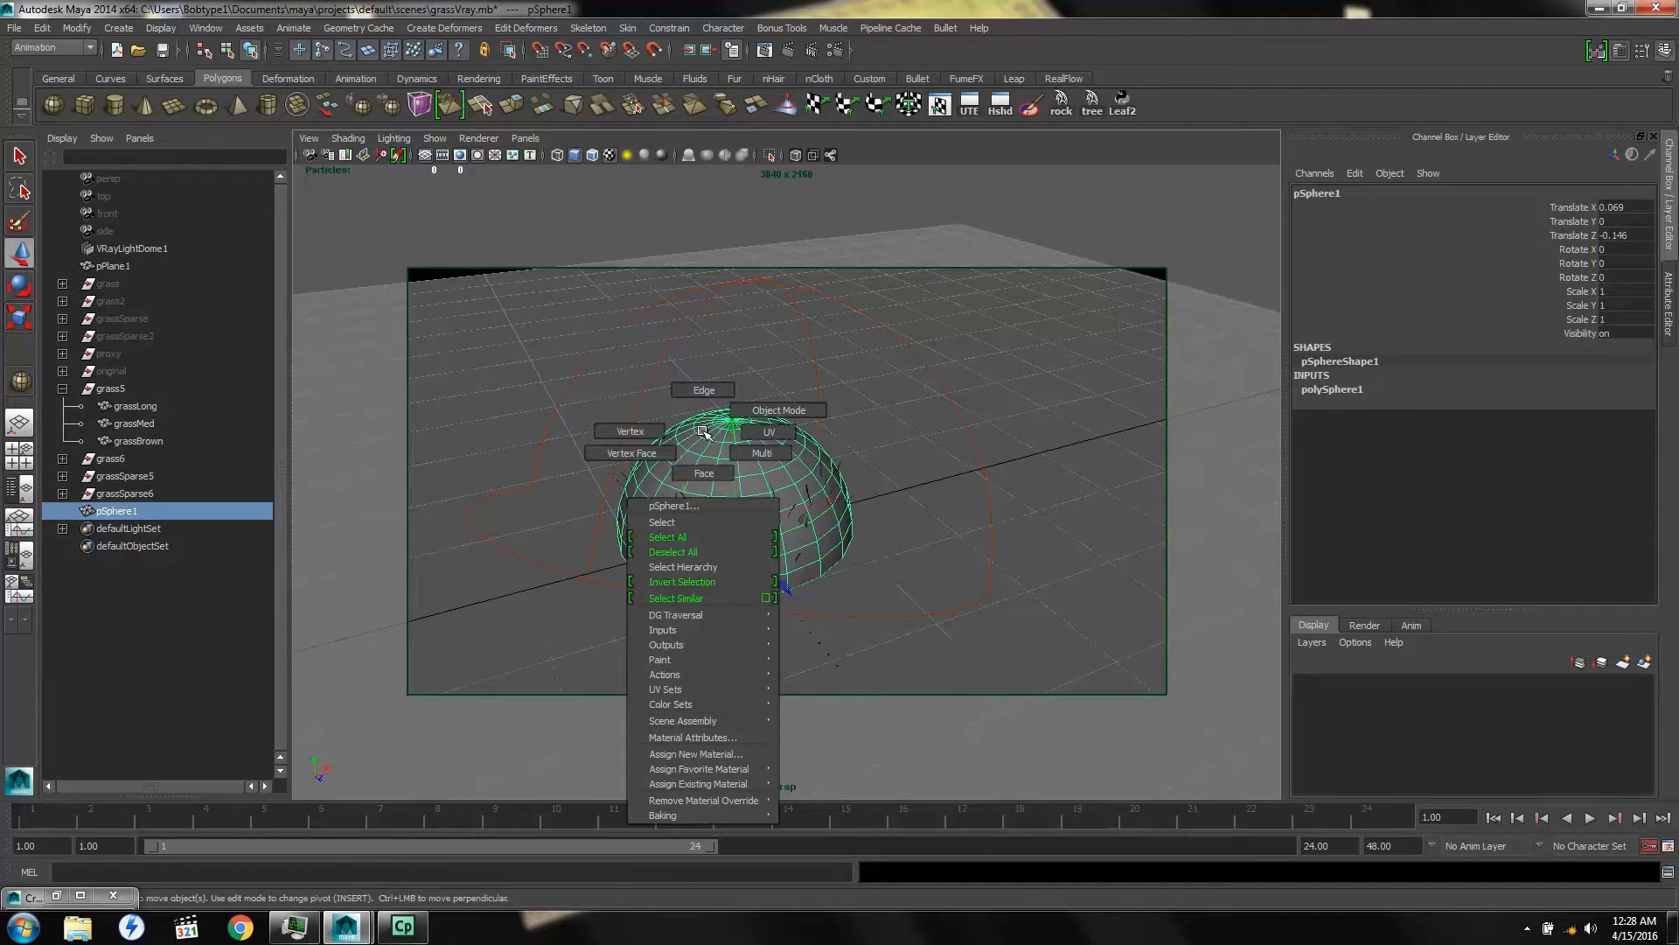
{"action": "left_click", "coordinate": [716, 752]}
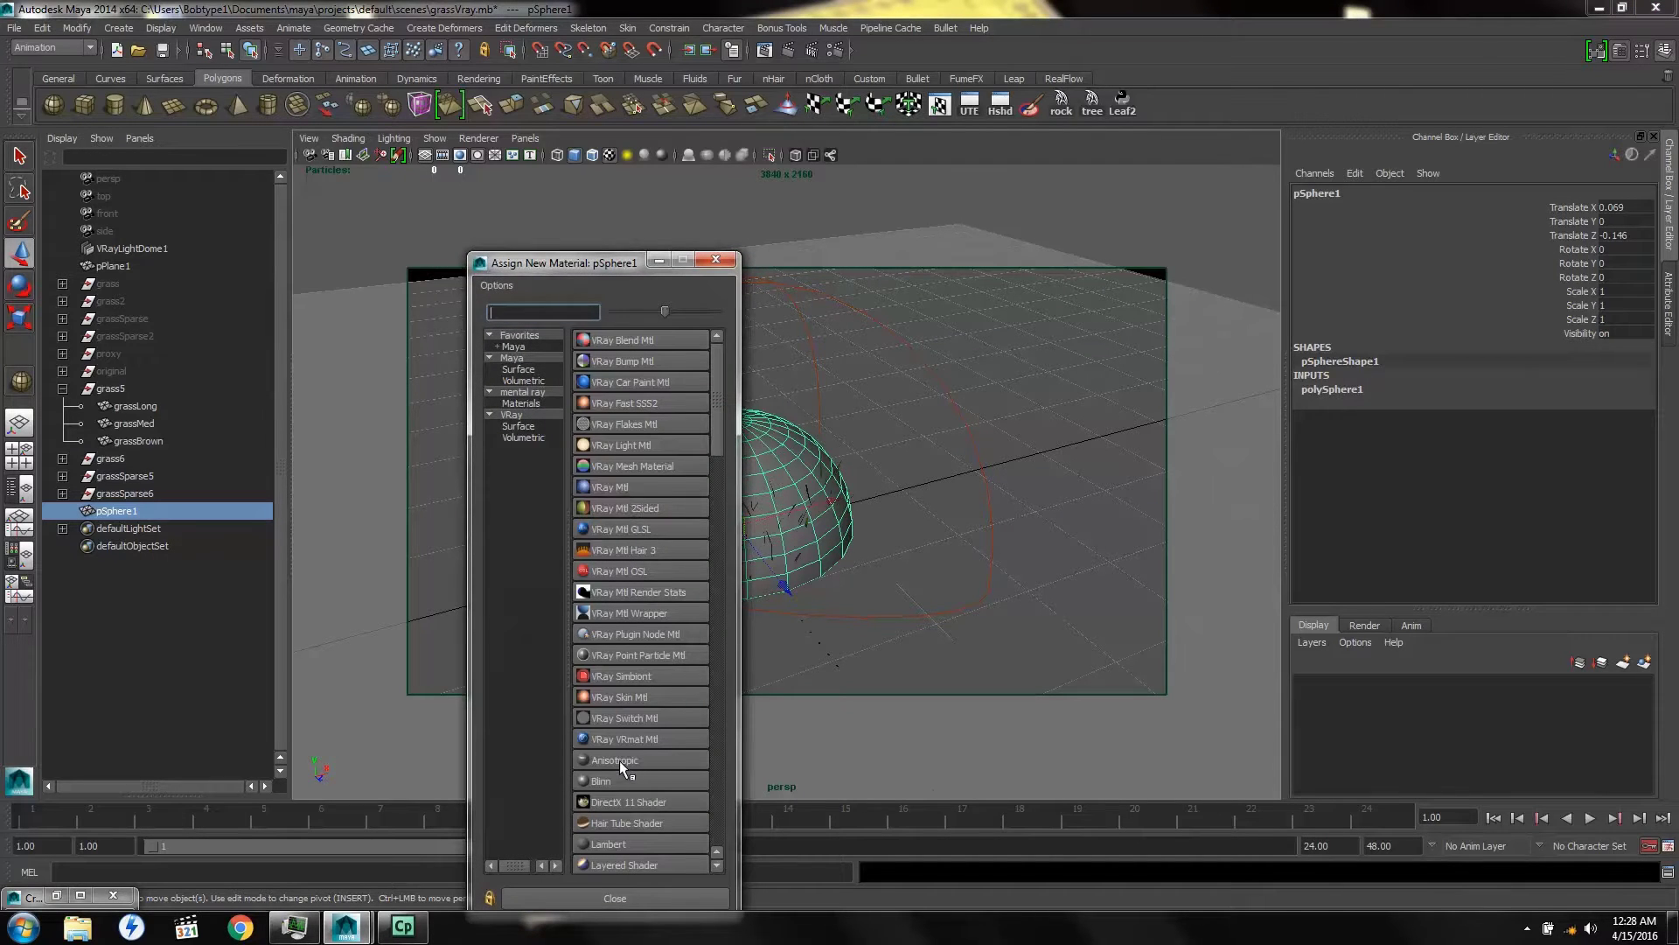
{"action": "left_click", "coordinate": [612, 838]}
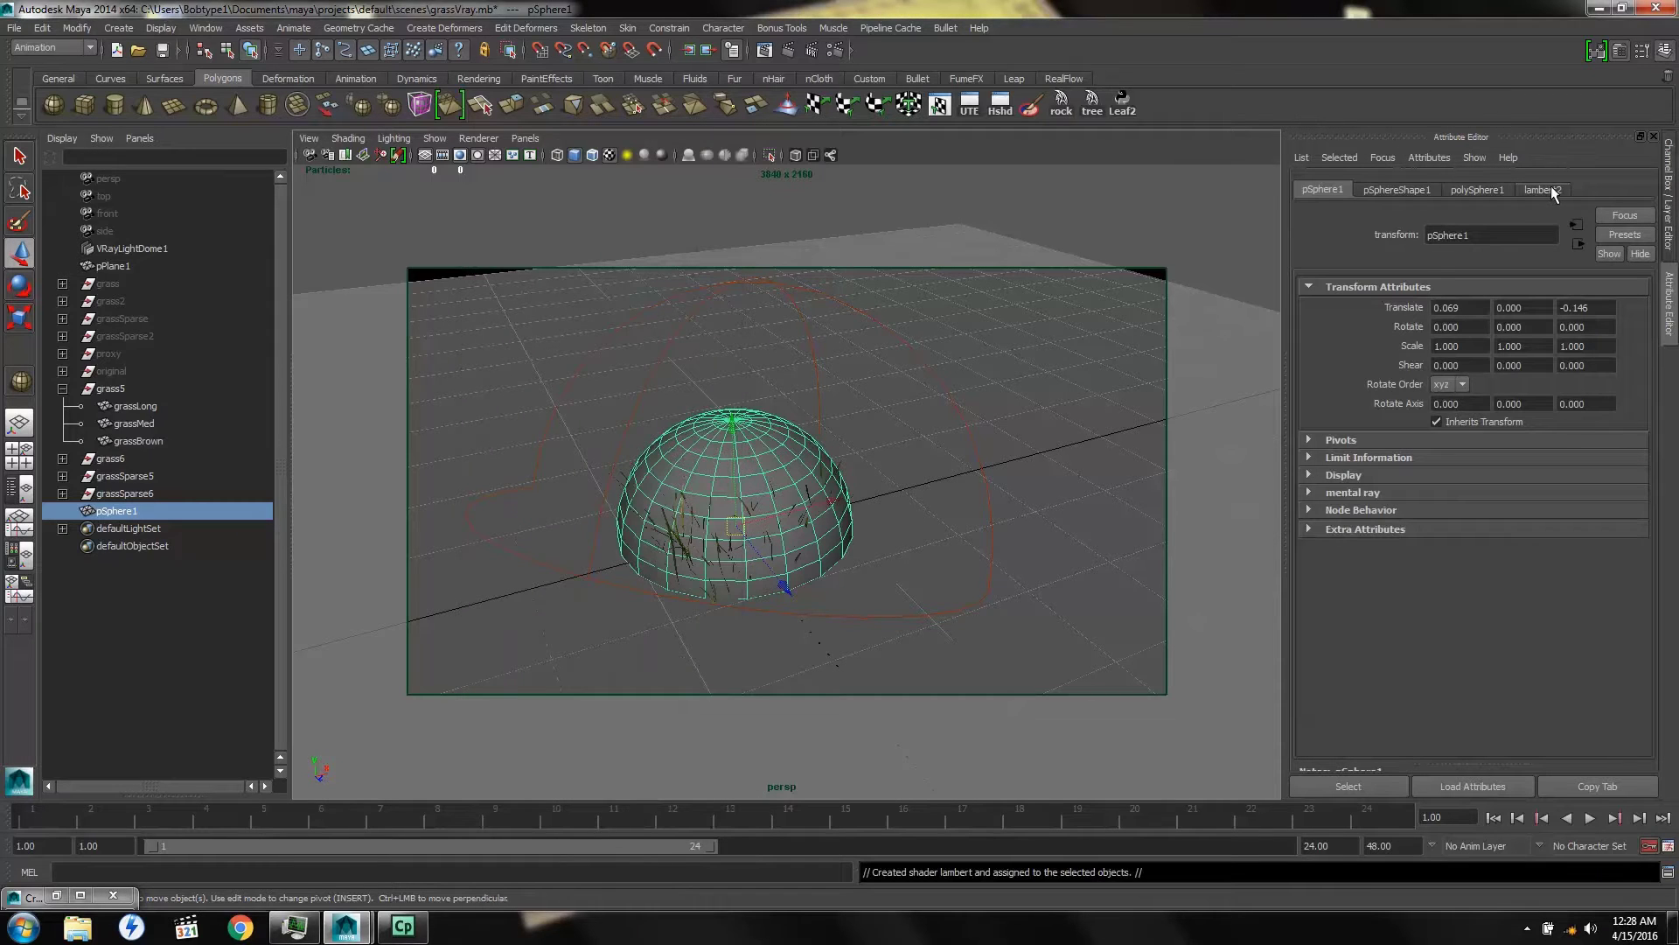
{"action": "left_click", "coordinate": [1548, 189]}
{"action": "left_click", "coordinate": [1450, 390]}
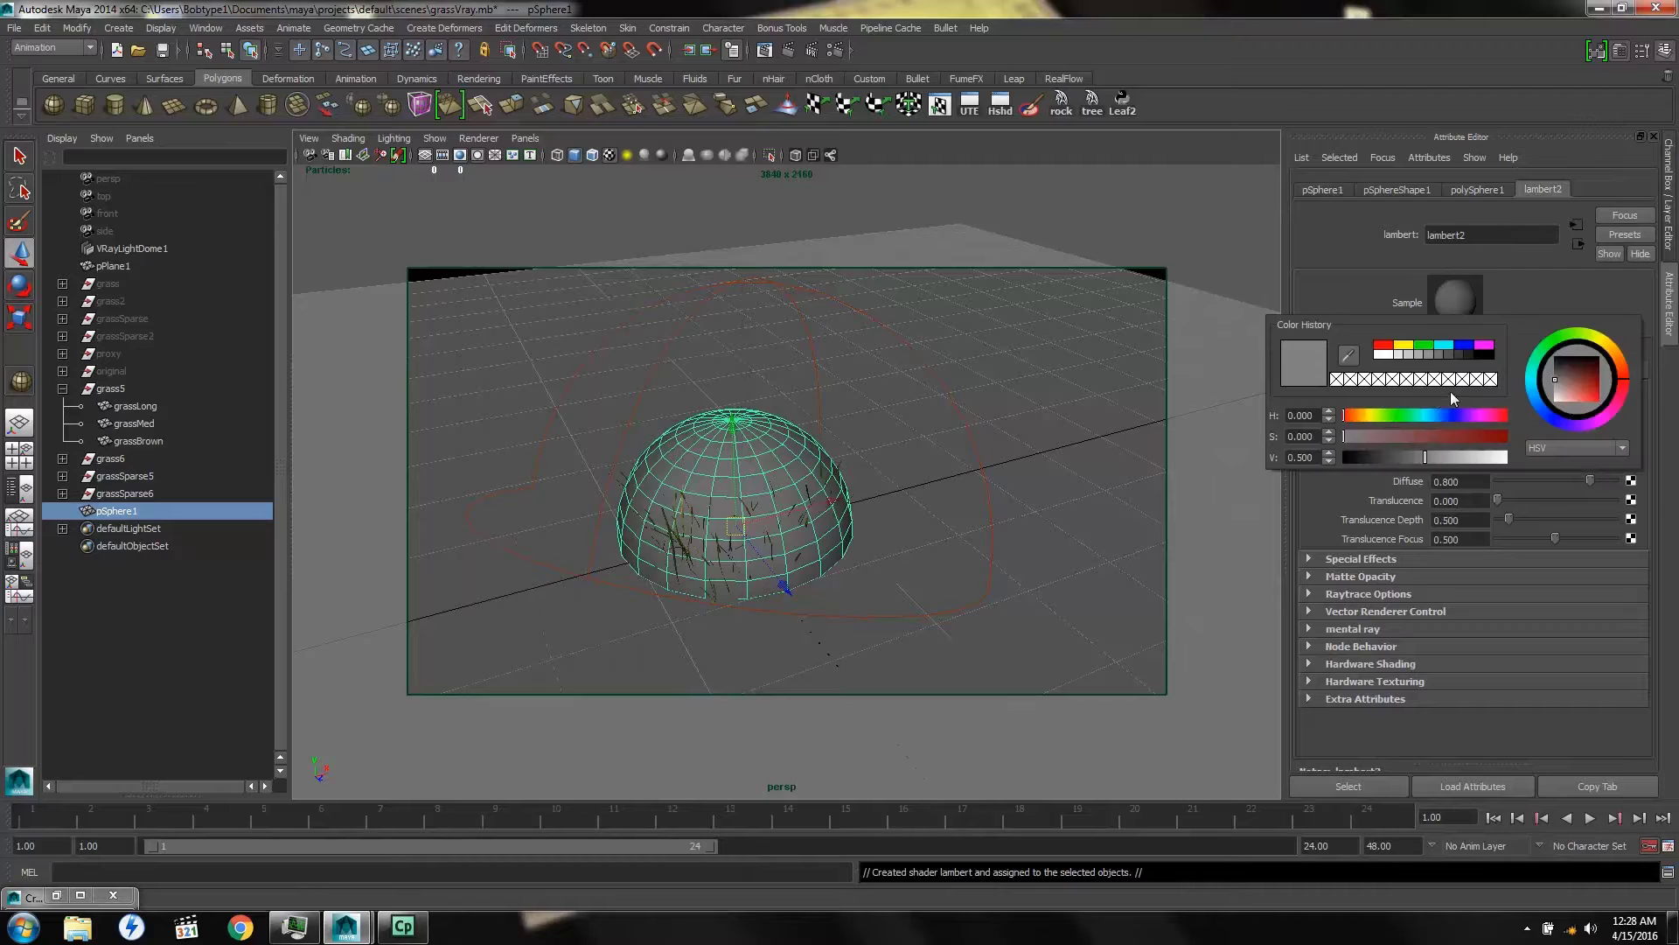
{"action": "left_click", "coordinate": [1382, 348]}
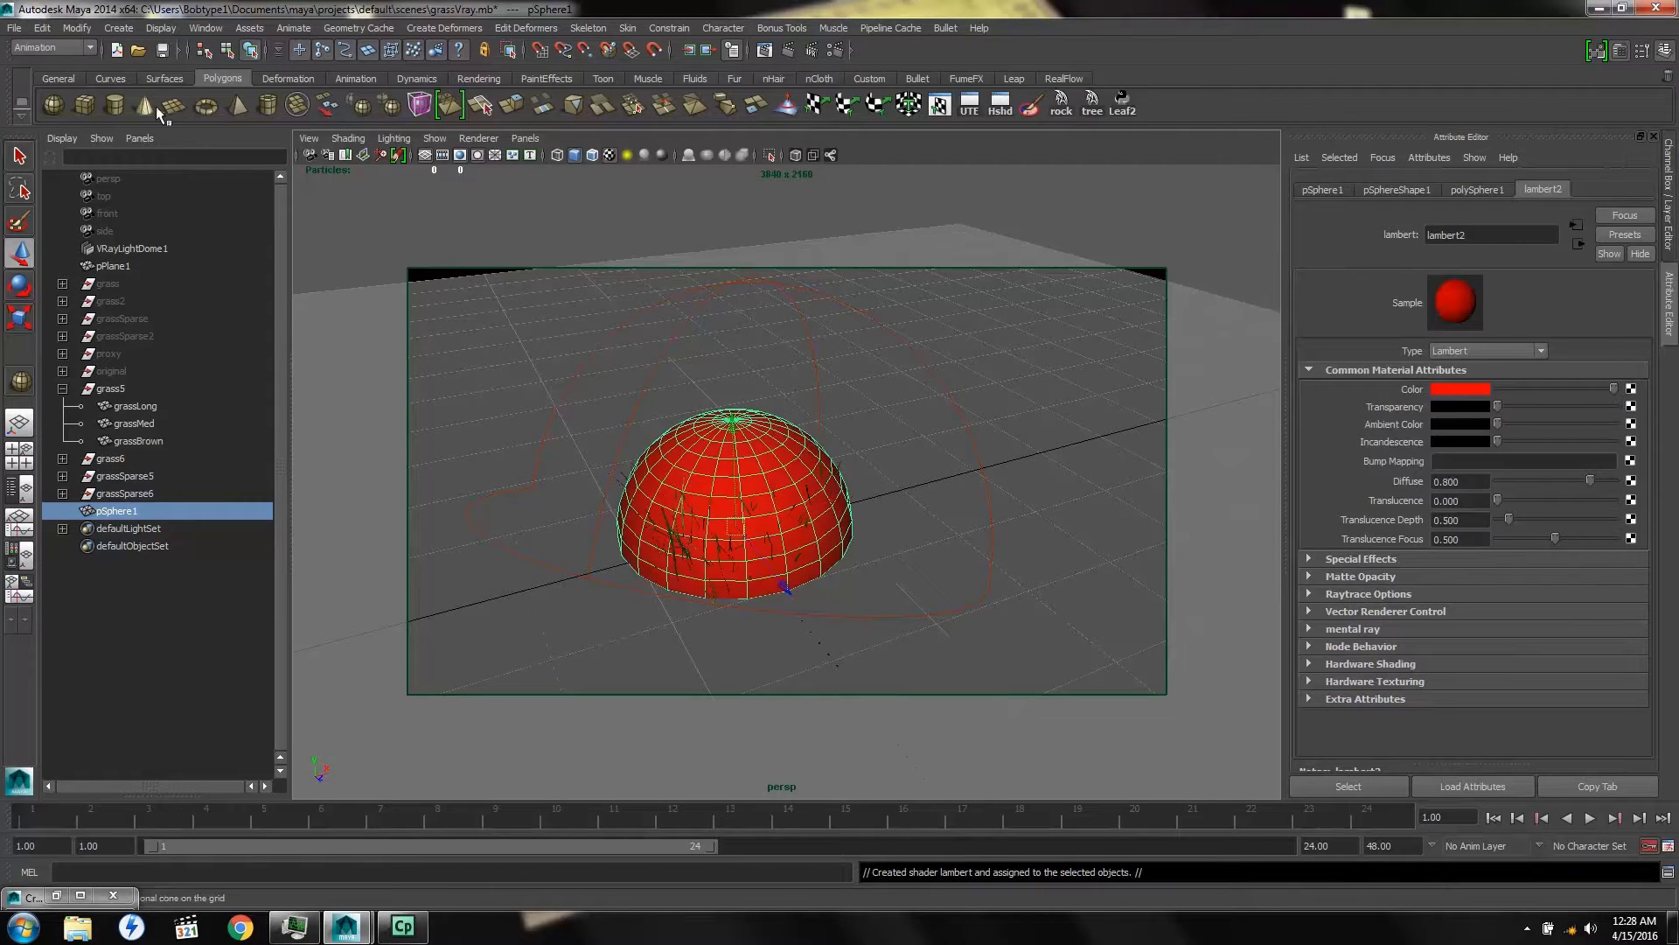
Create a polygon cube around the grass clump, roughly matching the red sphere's extent
{"action": "left_click", "coordinate": [91, 113]}
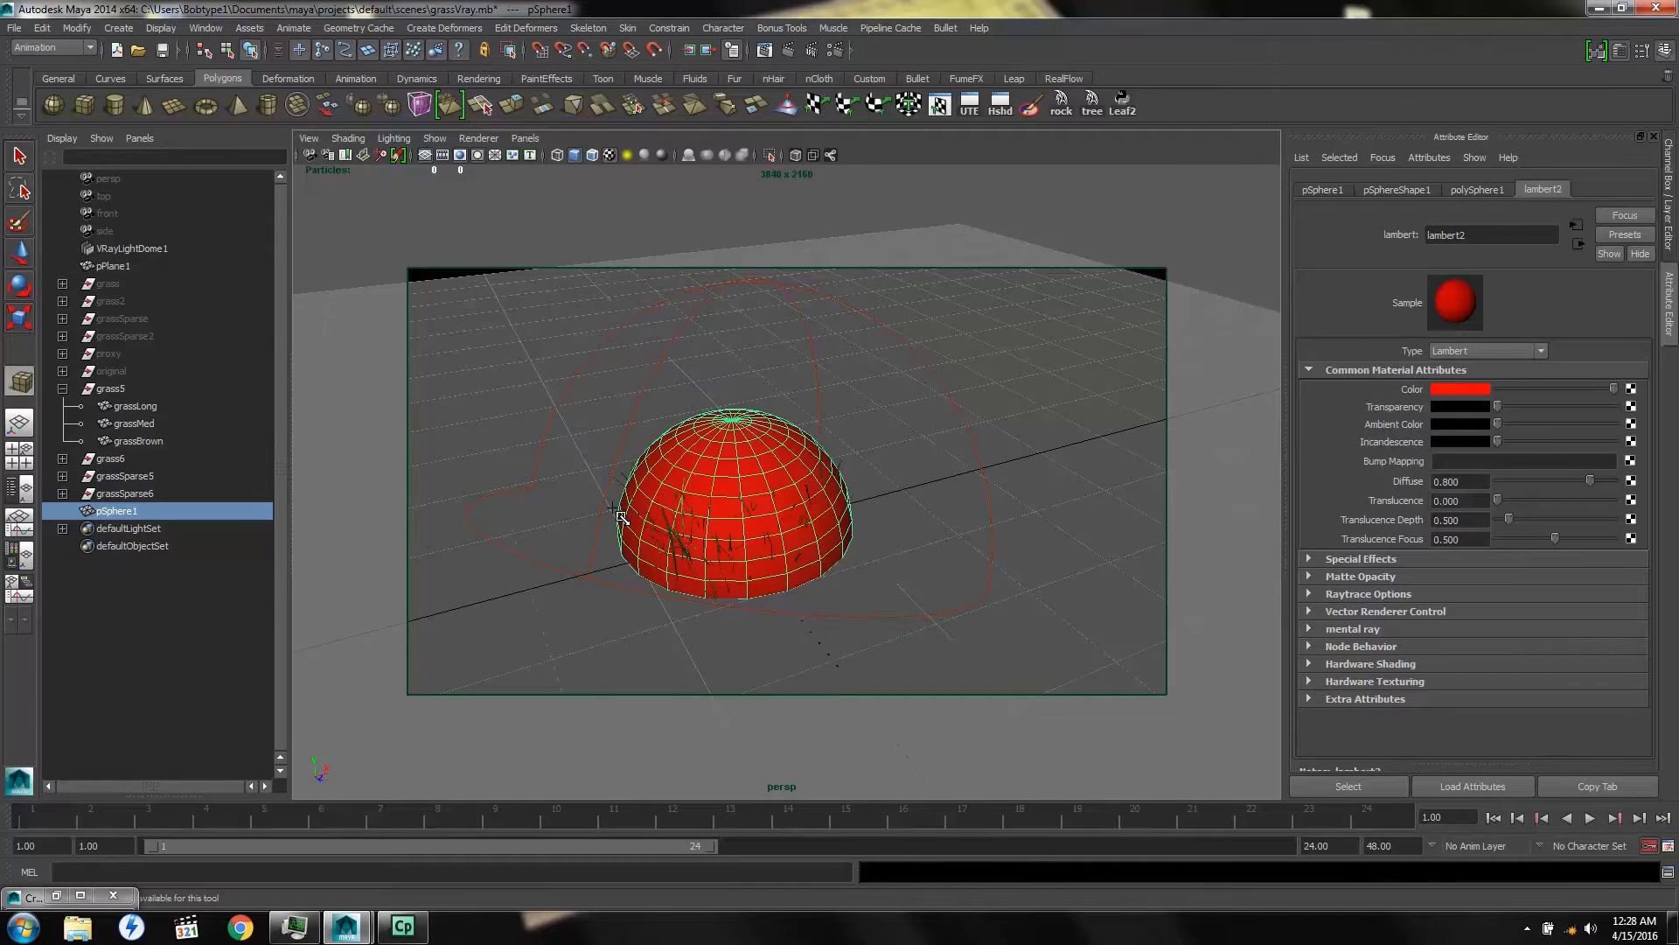
{"action": "left_click_drag", "start_coordinate": [619, 516], "coordinate": [863, 438]}
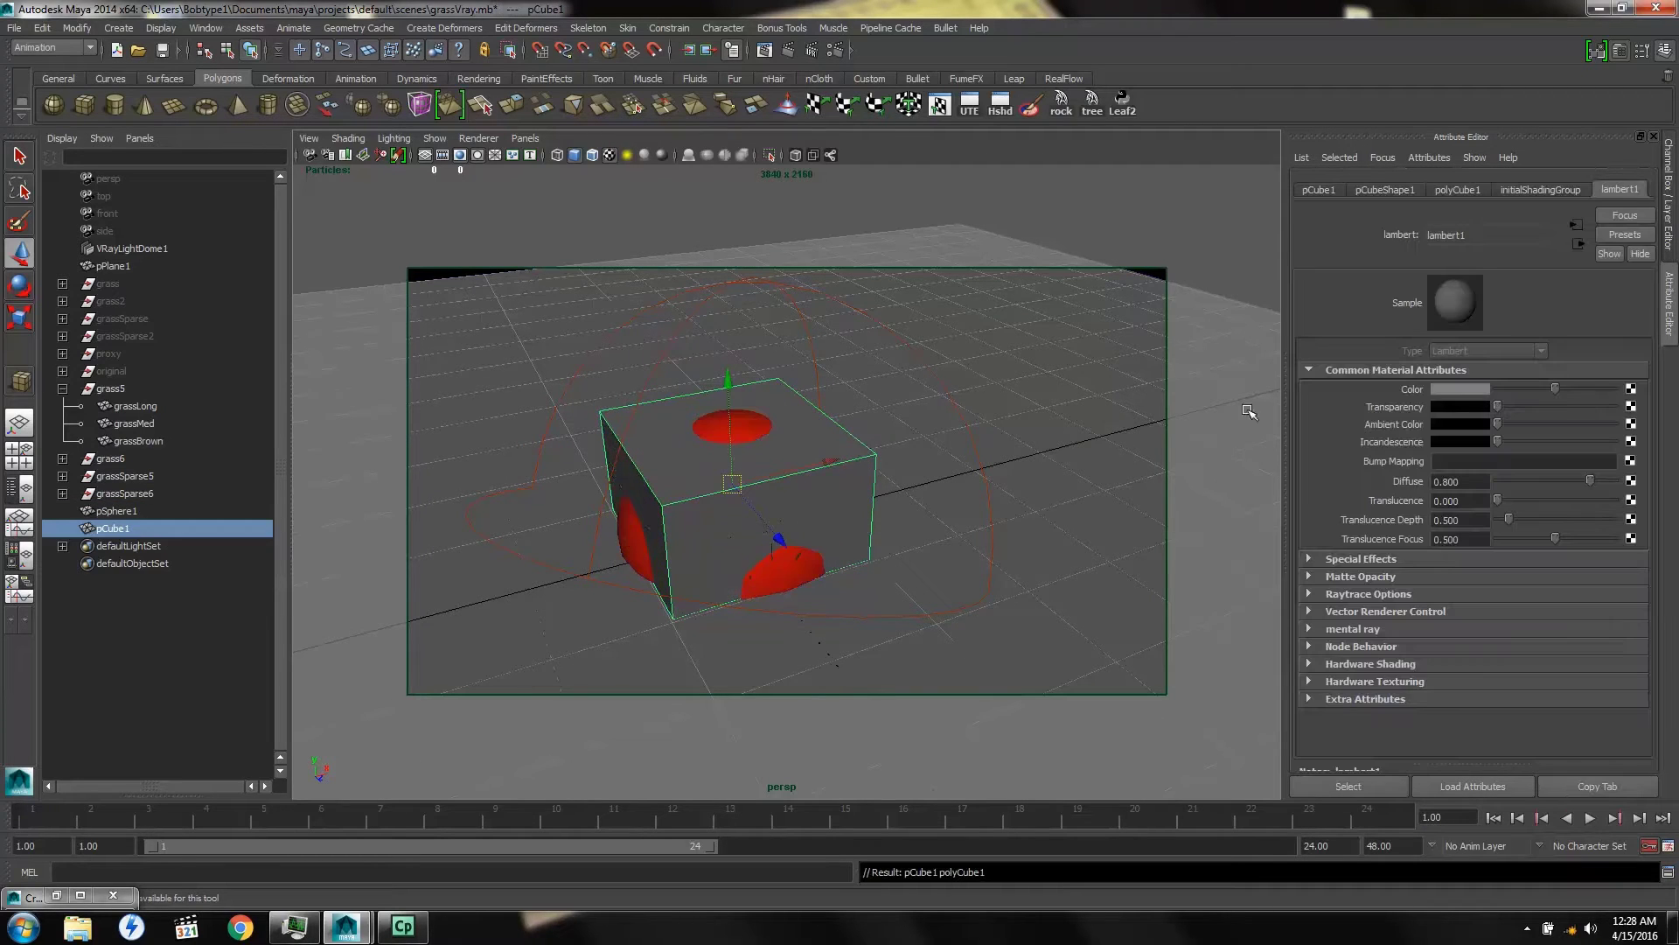
{"action": "key", "text": "w"}
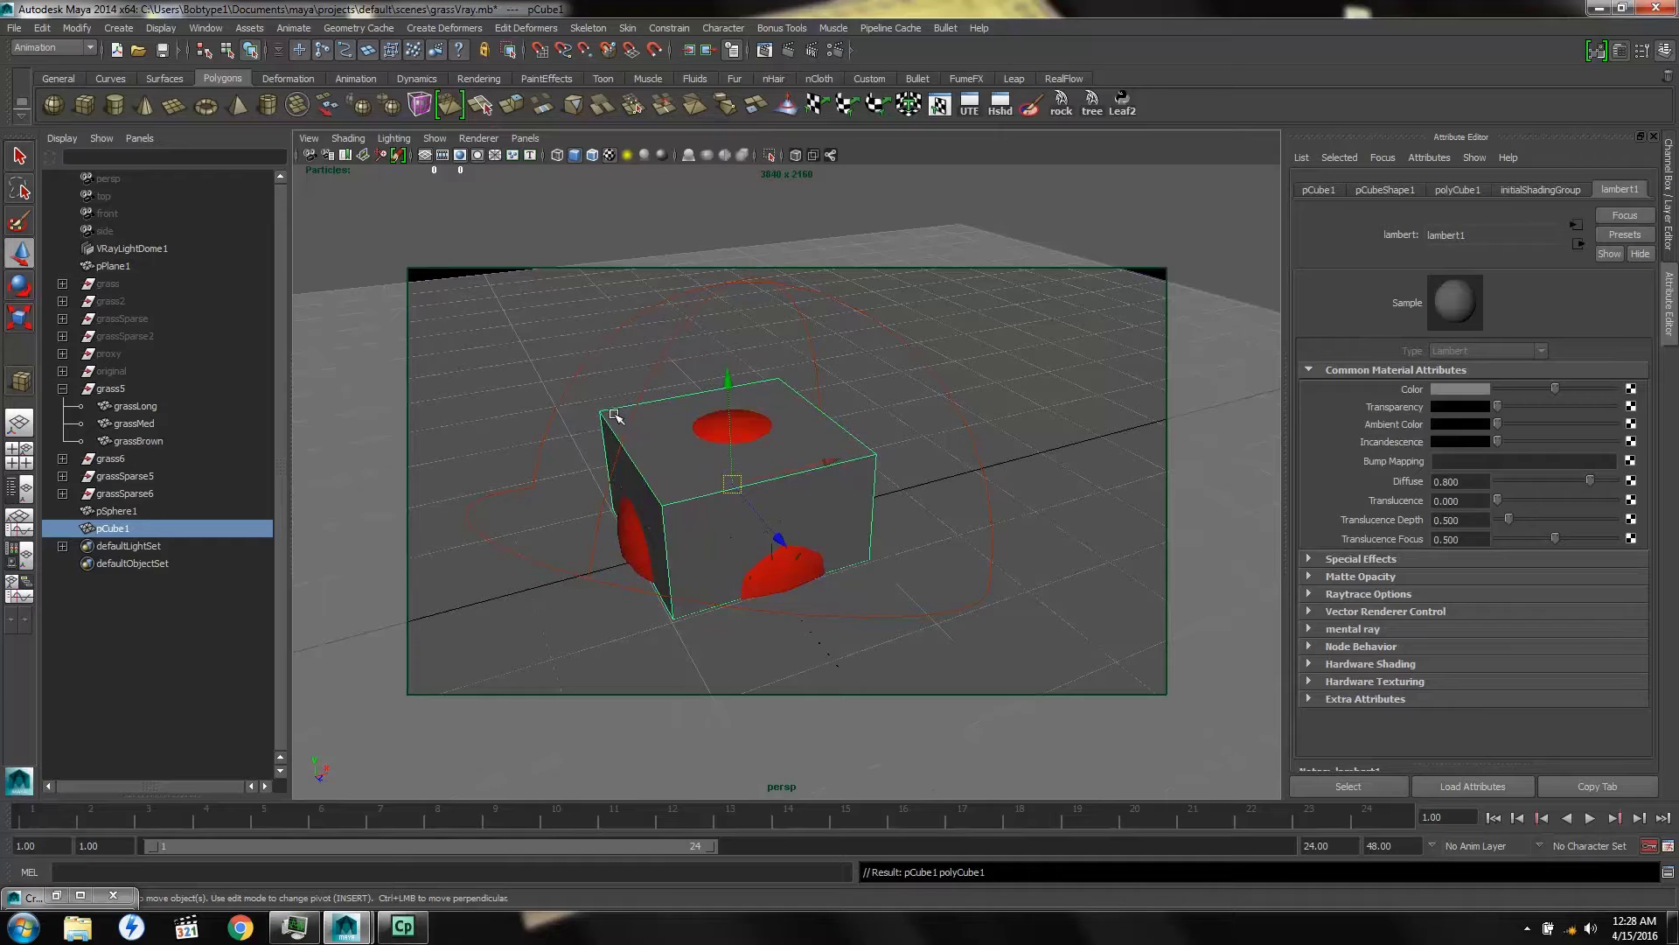
Assign a new Lambert material to the cube, set its color to blue, and clear the selection
{"action": "right_click_drag", "start_coordinate": [613, 413], "coordinate": [635, 734]}
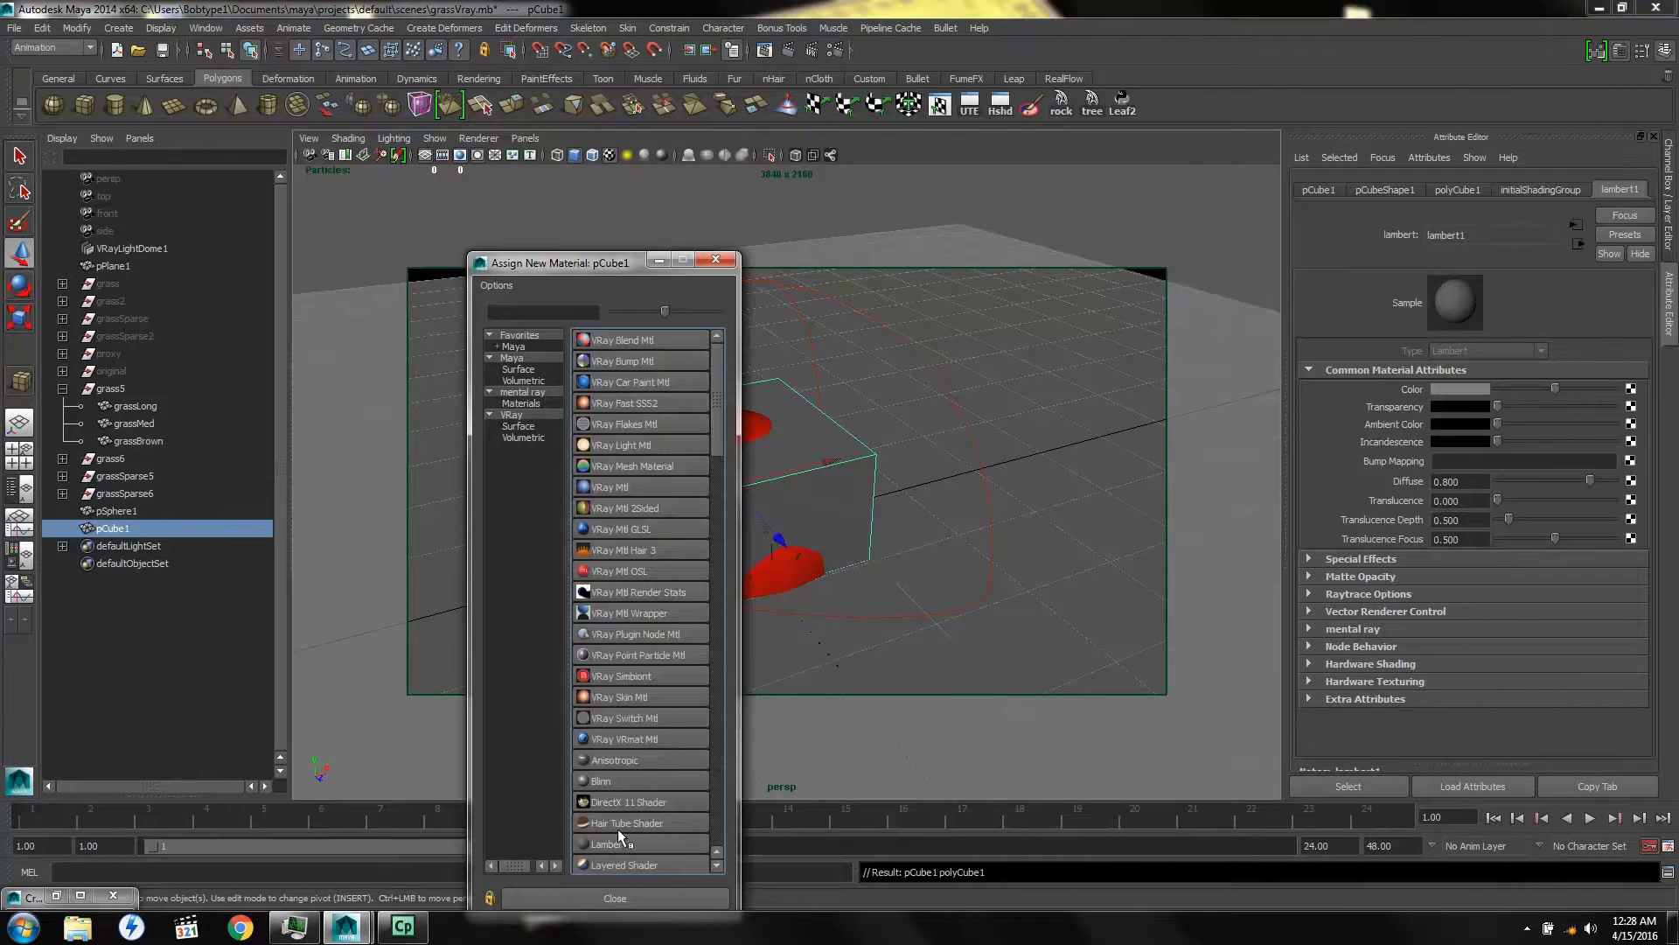
{"action": "left_click", "coordinate": [616, 843]}
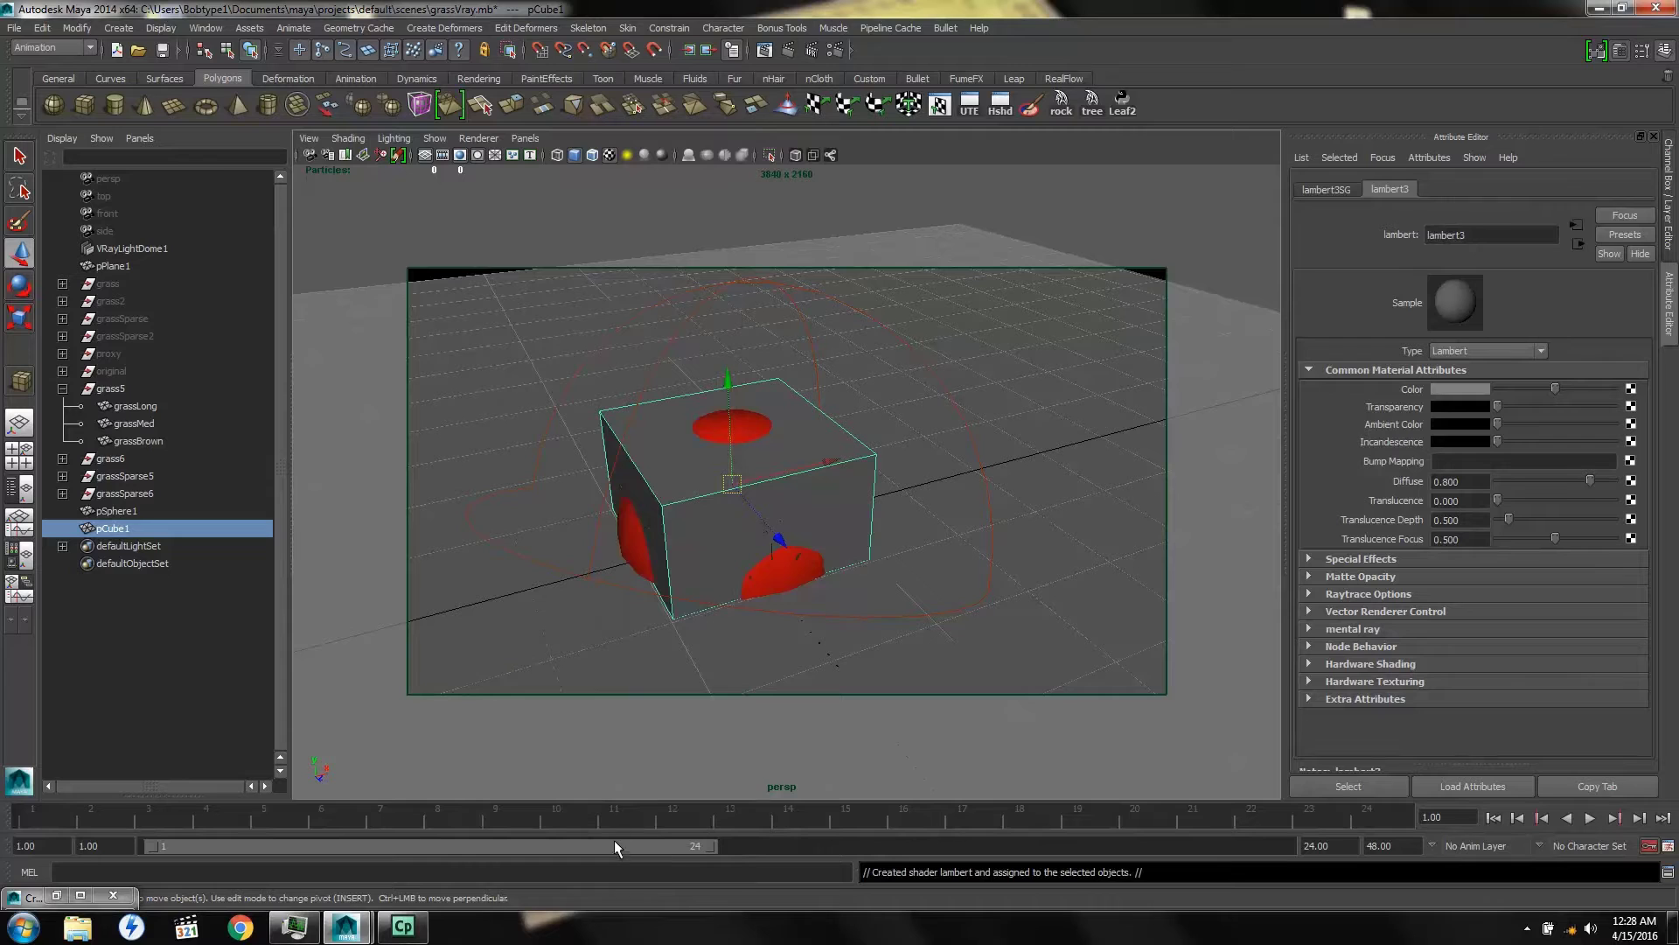
{"action": "left_click", "coordinate": [1450, 390]}
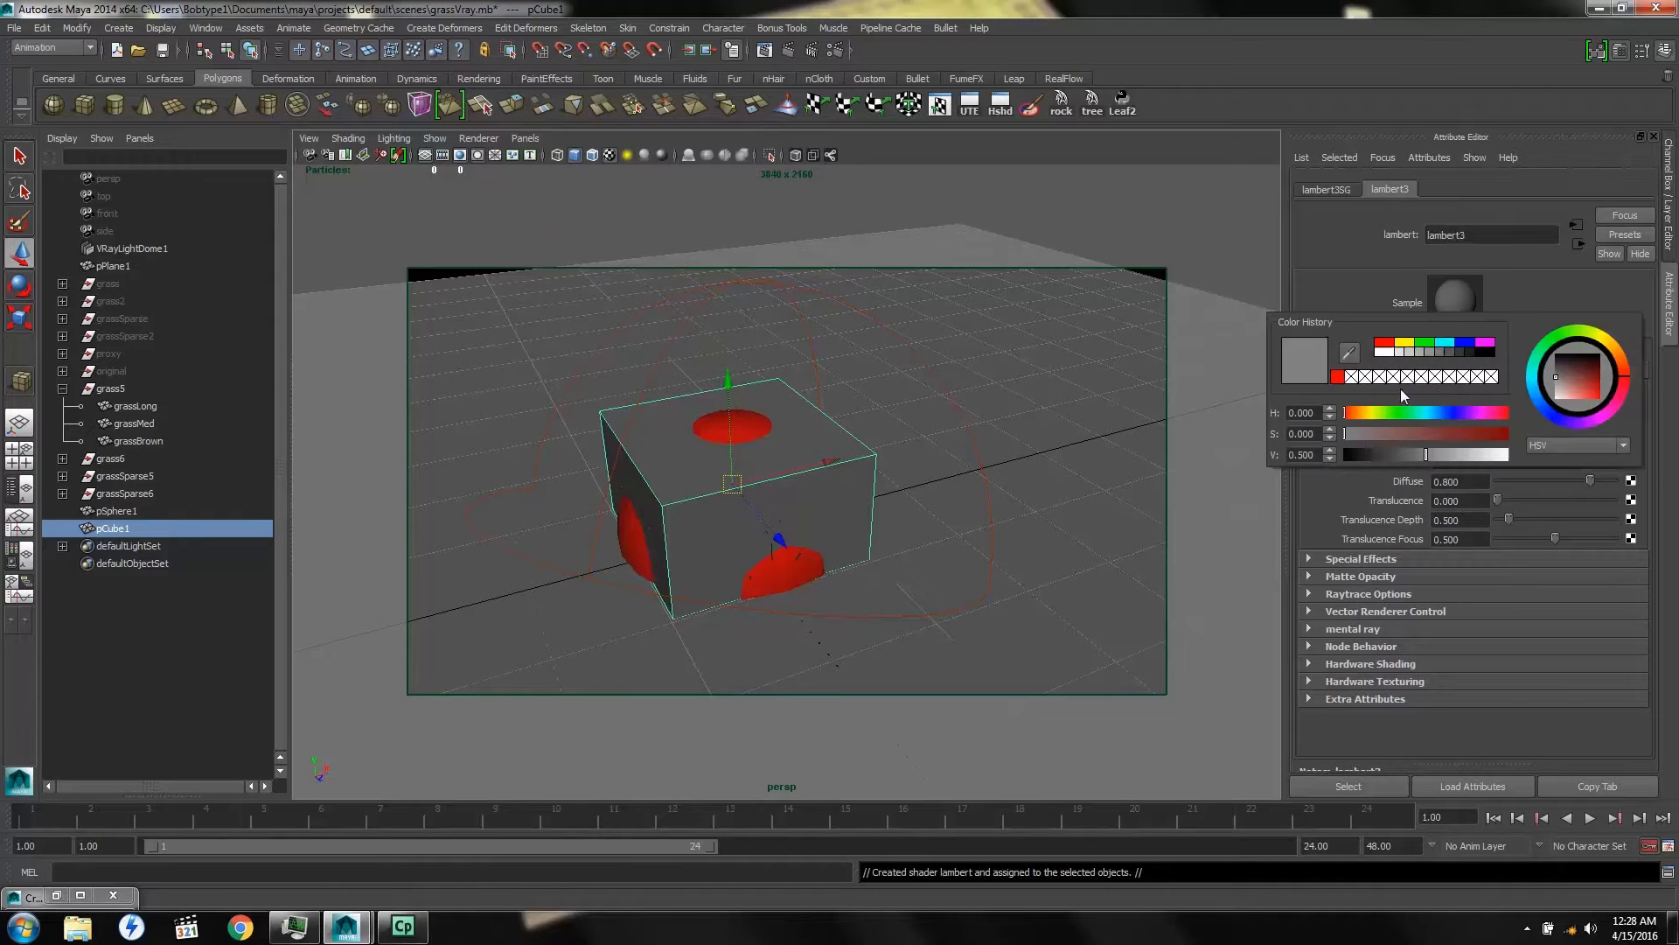
{"action": "left_click", "coordinate": [1465, 343]}
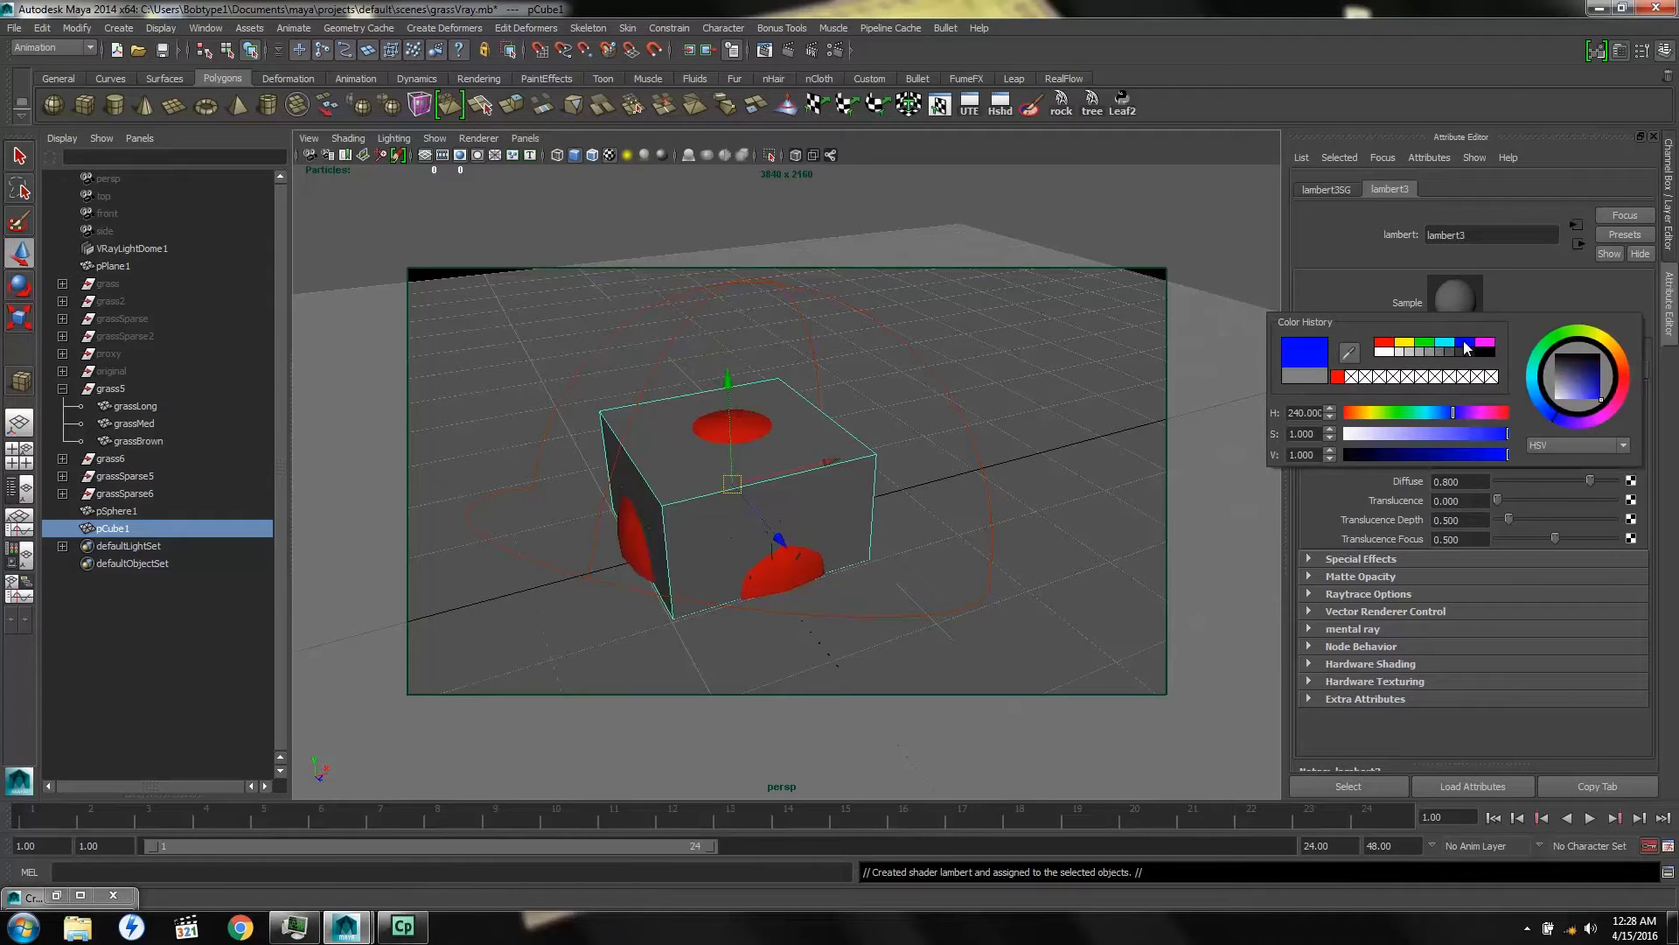
{"action": "left_click", "coordinate": [157, 669]}
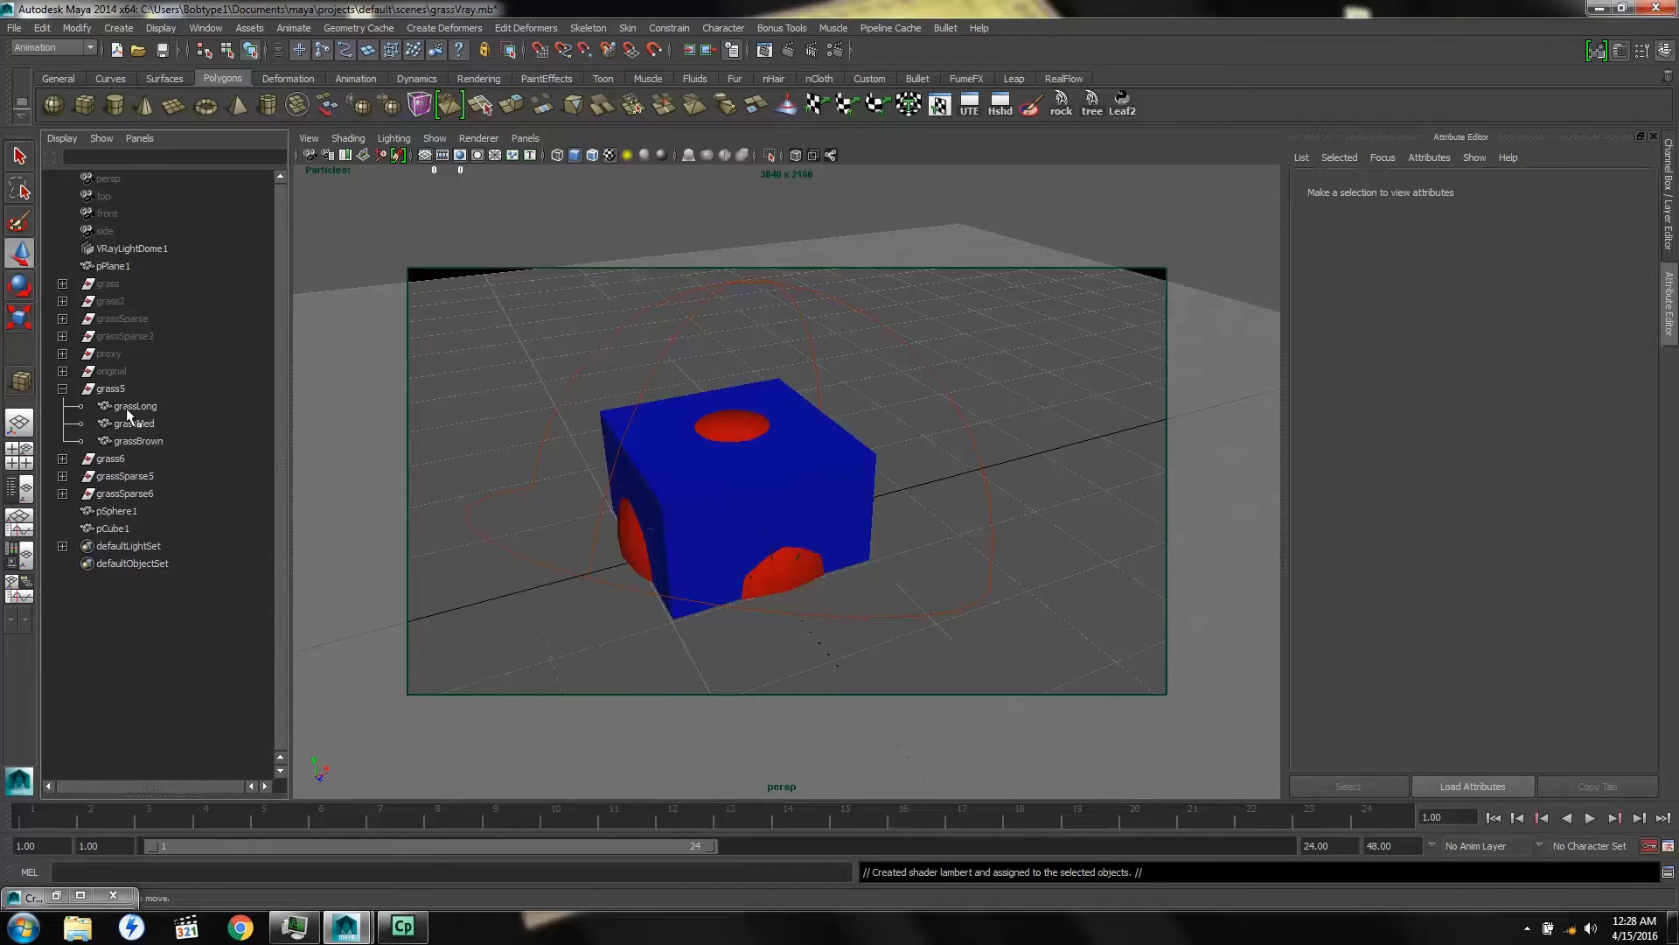
Export the three grass5 meshes as a V-Ray proxy named grass_1, with pSphere1 selected last as the preview mesh
{"action": "left_click_drag", "start_coordinate": [128, 404], "coordinate": [130, 444]}
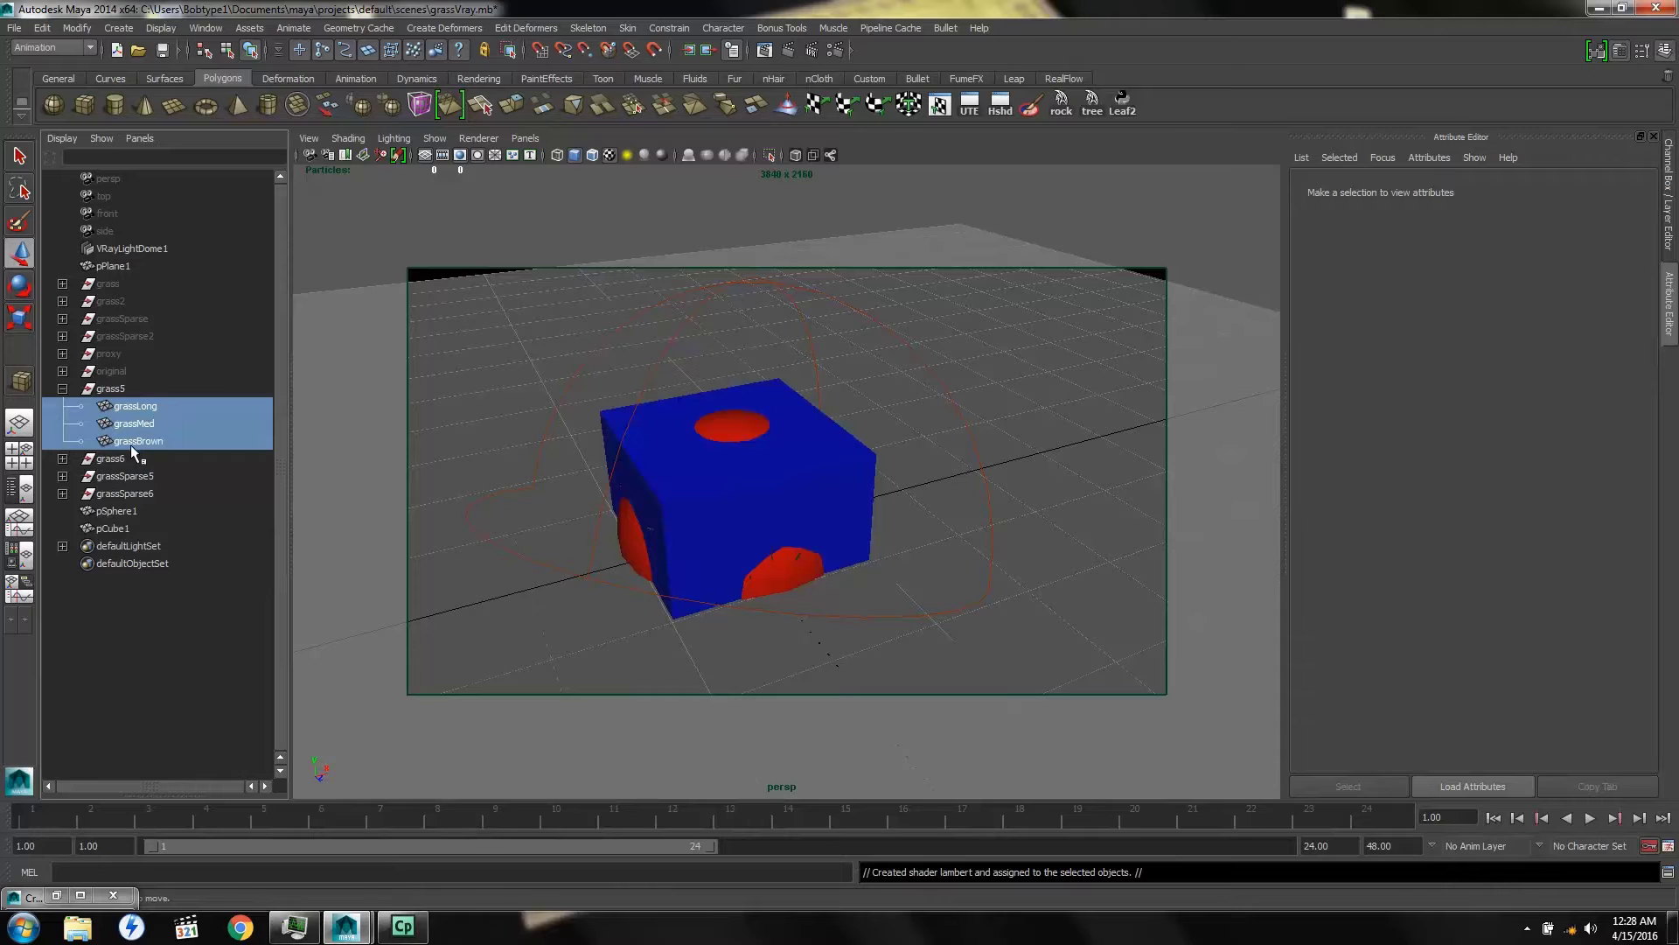
{"action": "left_click", "coordinate": [119, 509], "text": "ctrl"}
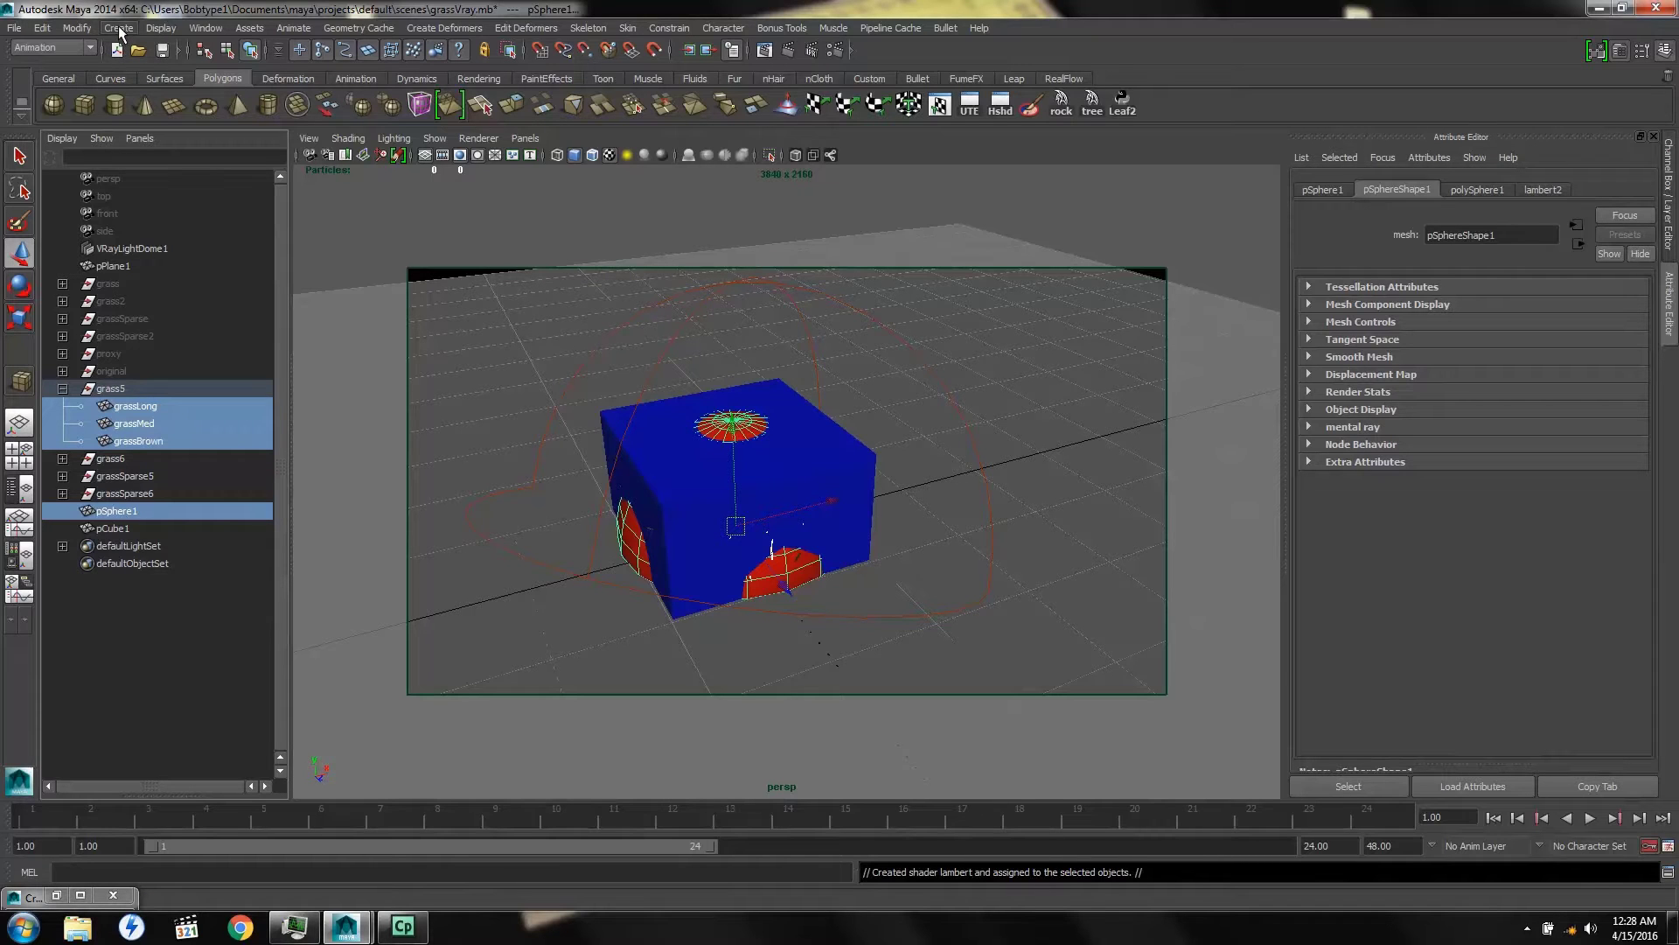
{"action": "left_click", "coordinate": [56, 894]}
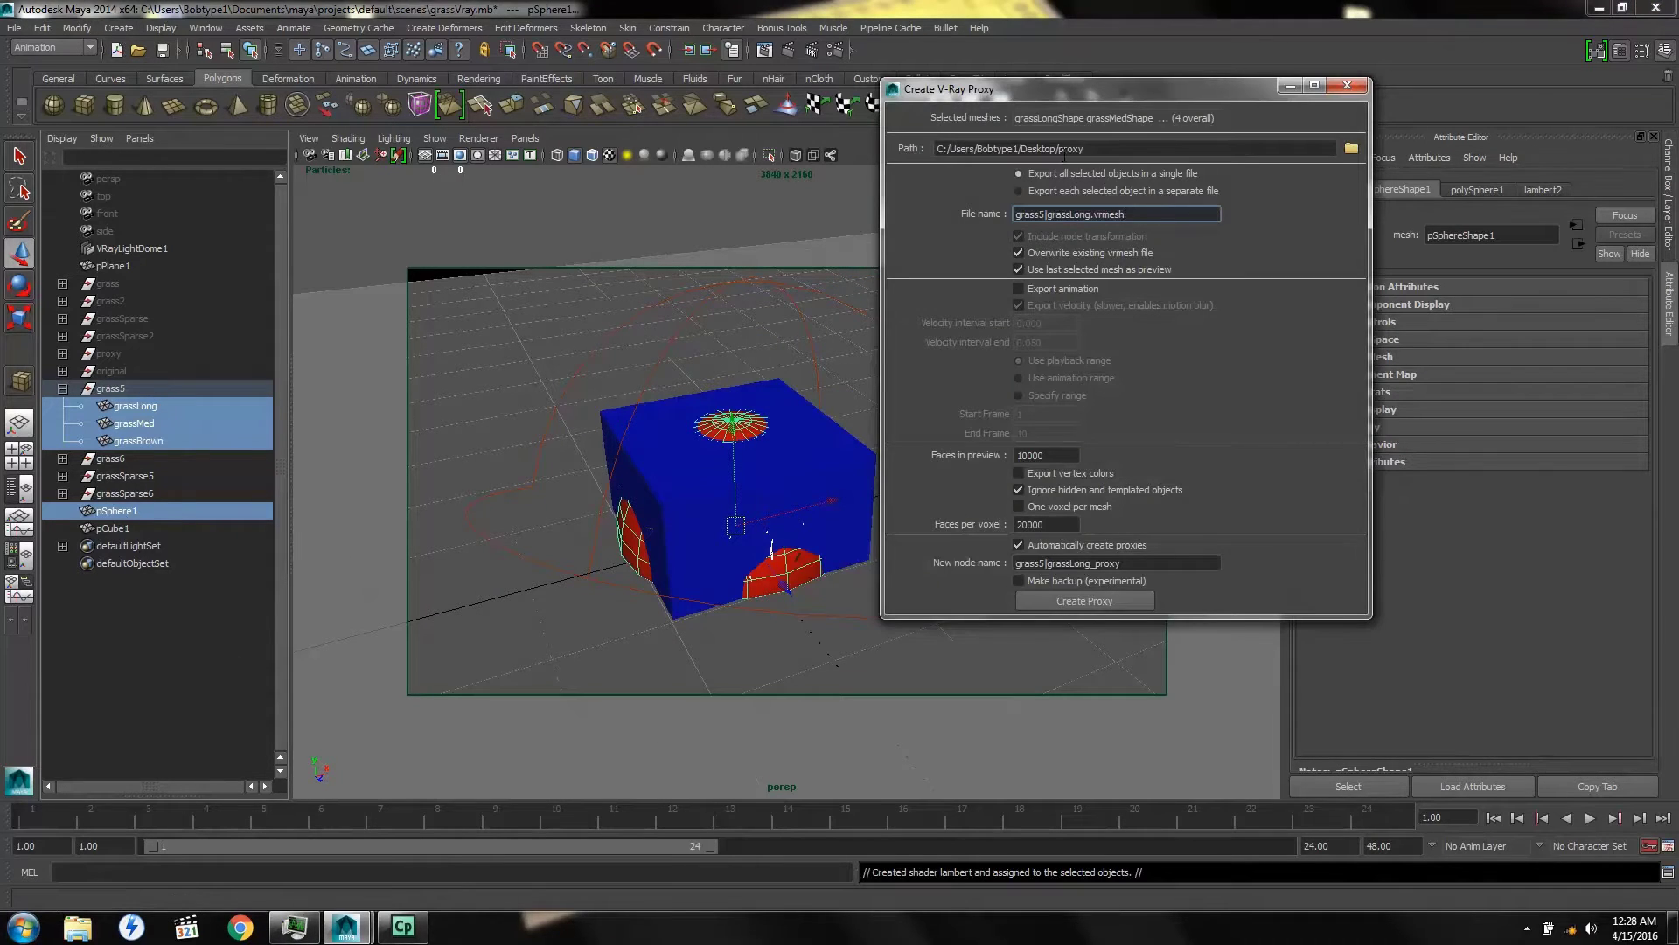
{"action": "left_click_drag", "start_coordinate": [1135, 212], "coordinate": [993, 217]}
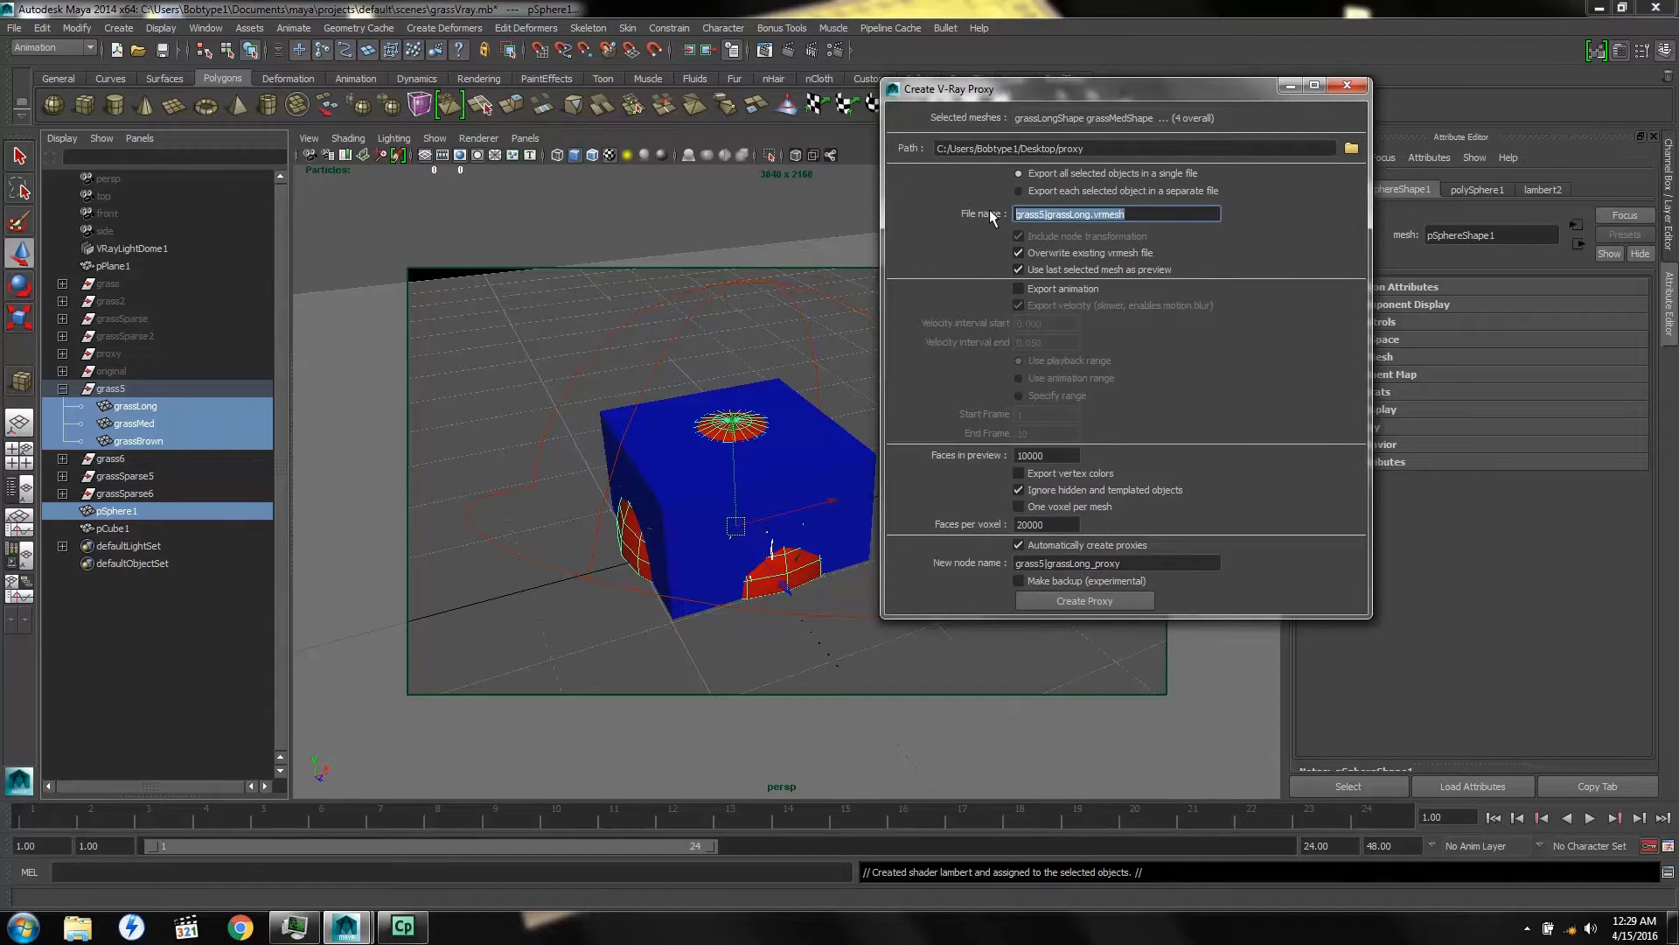
{"action": "type", "text": "grass_1"}
{"action": "left_click", "coordinate": [1058, 601]}
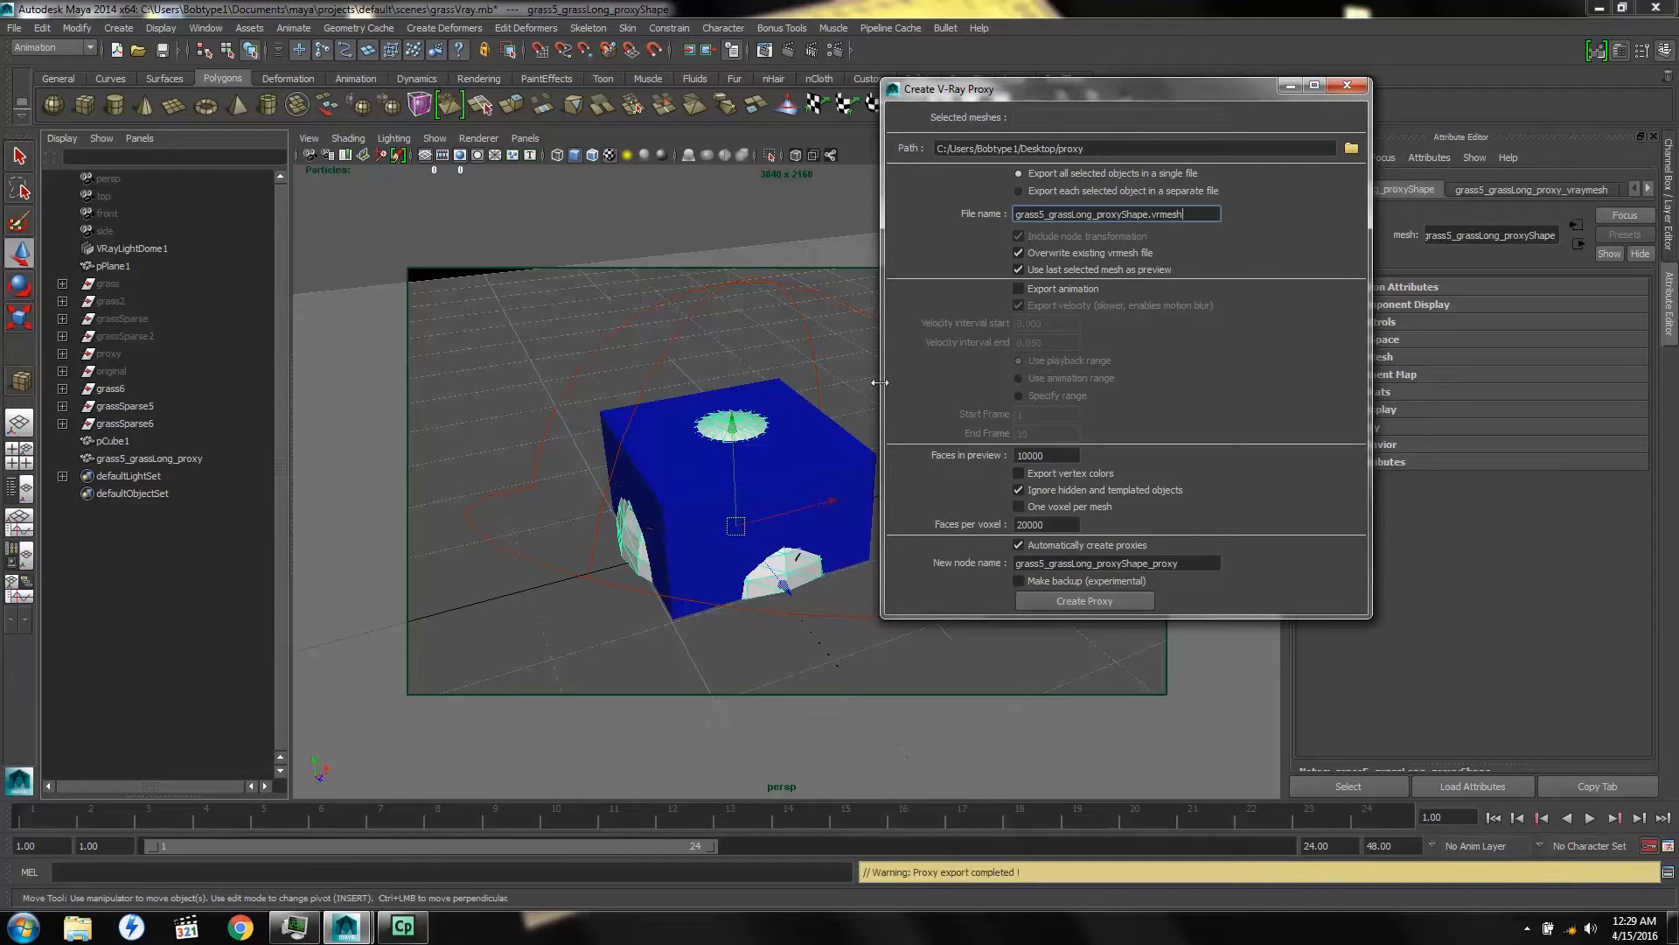
Export the three grass6 meshes as a V-Ray proxy named grass_2, with pCube1 selected last as the preview mesh, and close the export dialog
{"action": "left_click", "coordinate": [62, 388]}
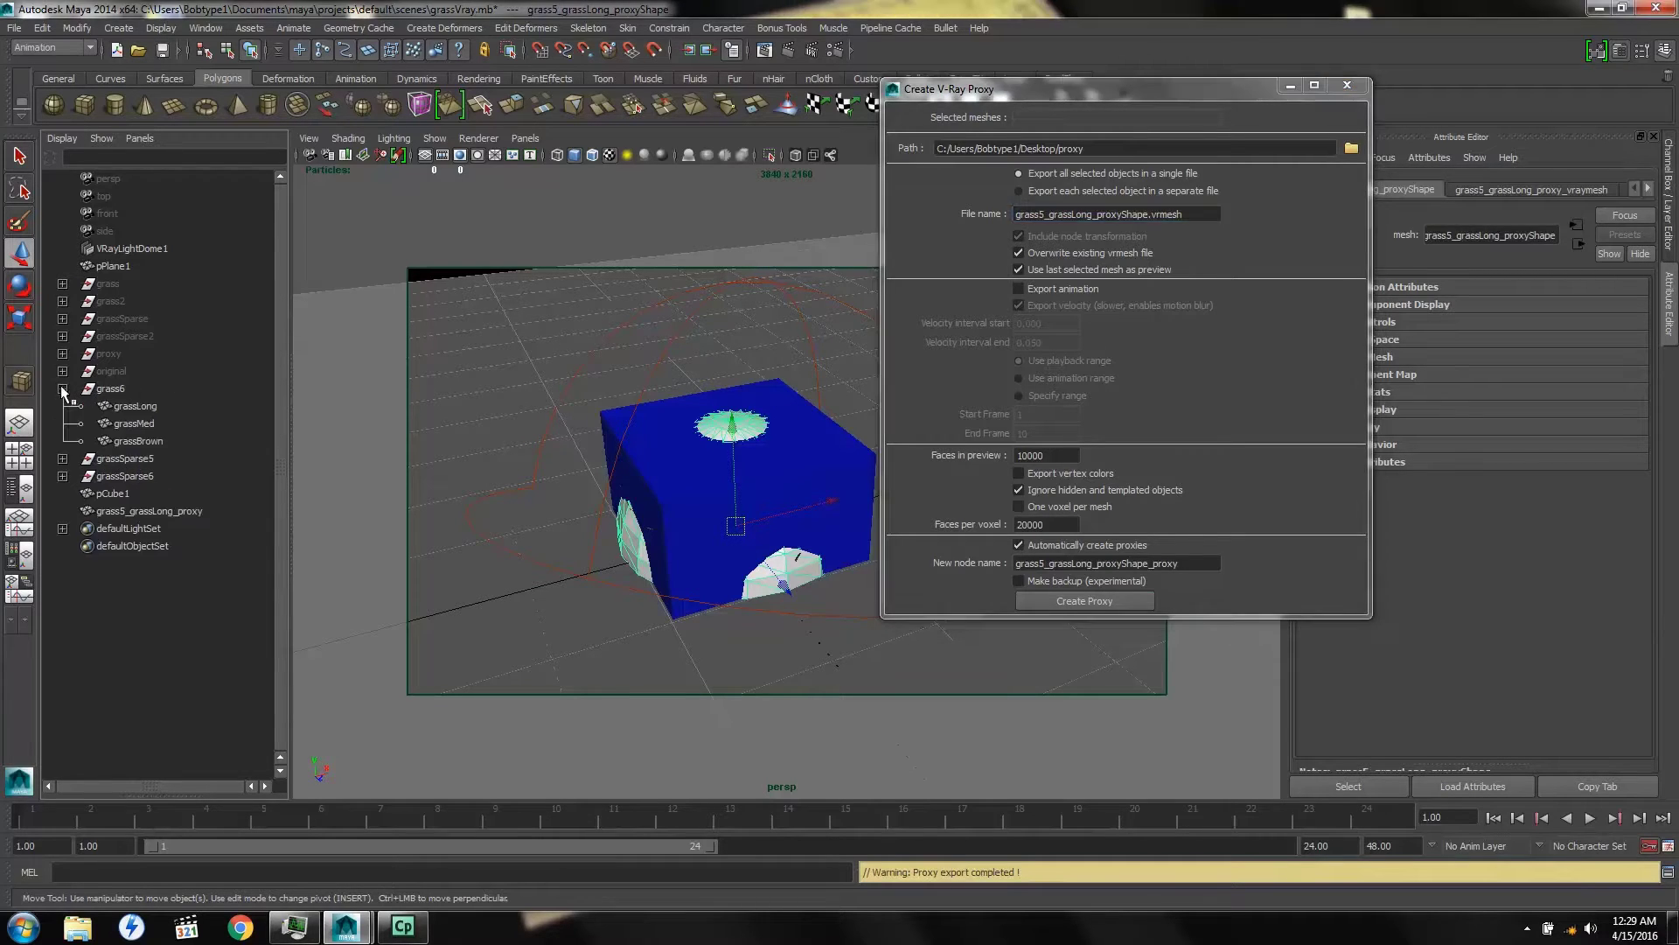
{"action": "left_click_drag", "start_coordinate": [124, 397], "coordinate": [134, 437]}
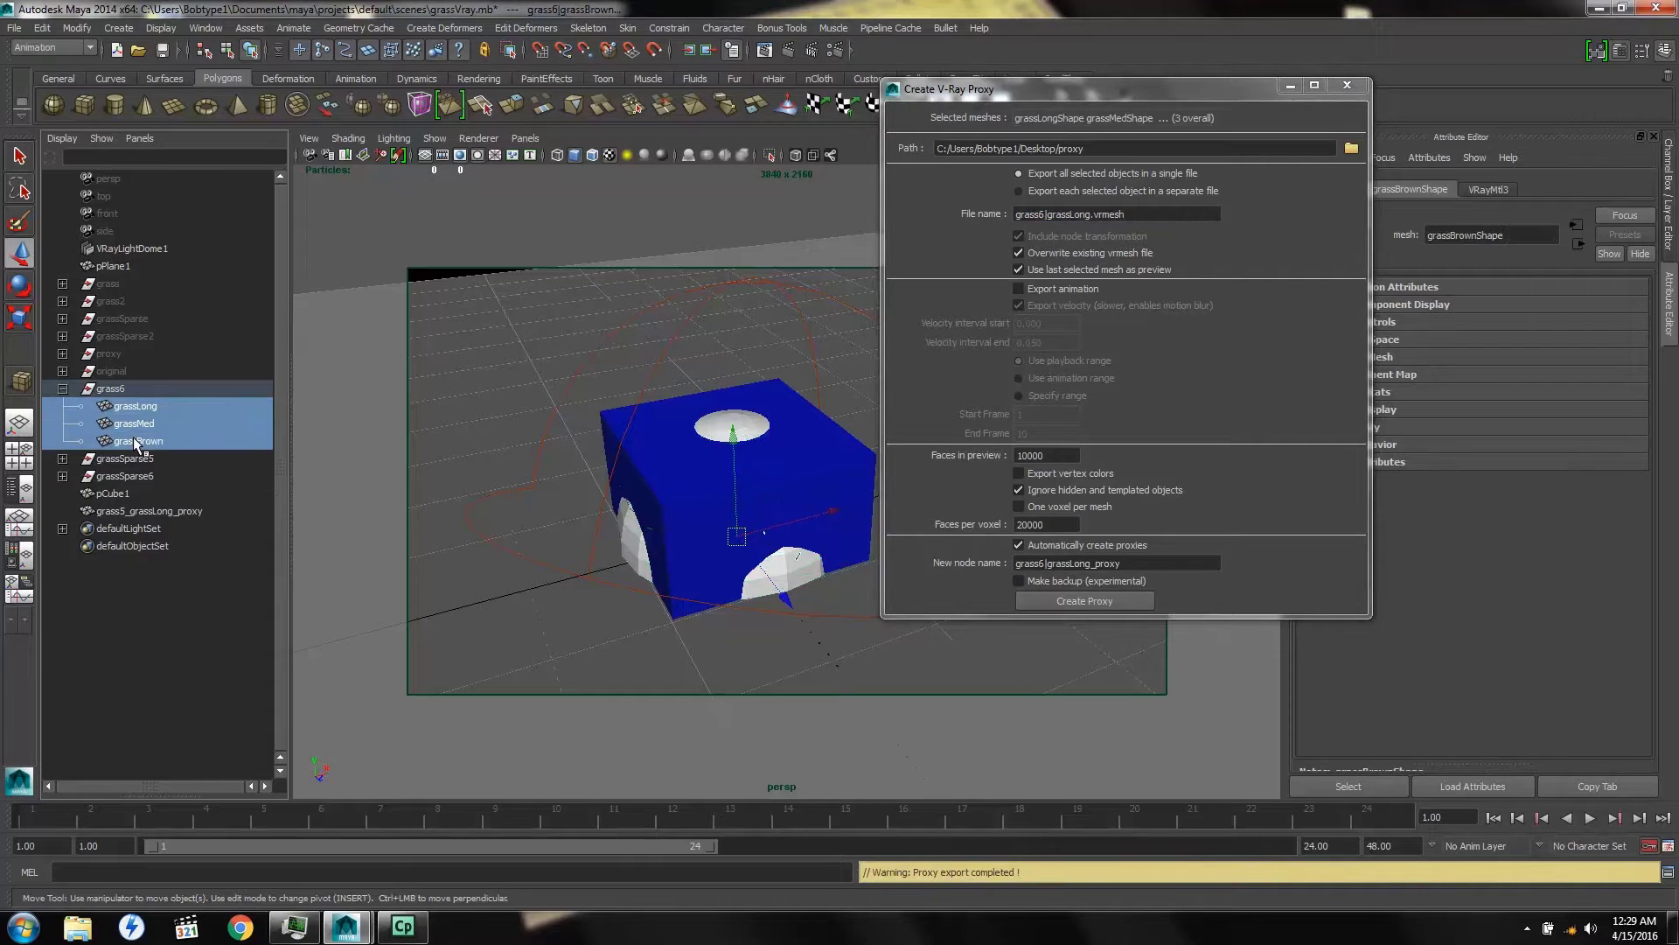
{"action": "left_click", "coordinate": [127, 495], "text": "ctrl"}
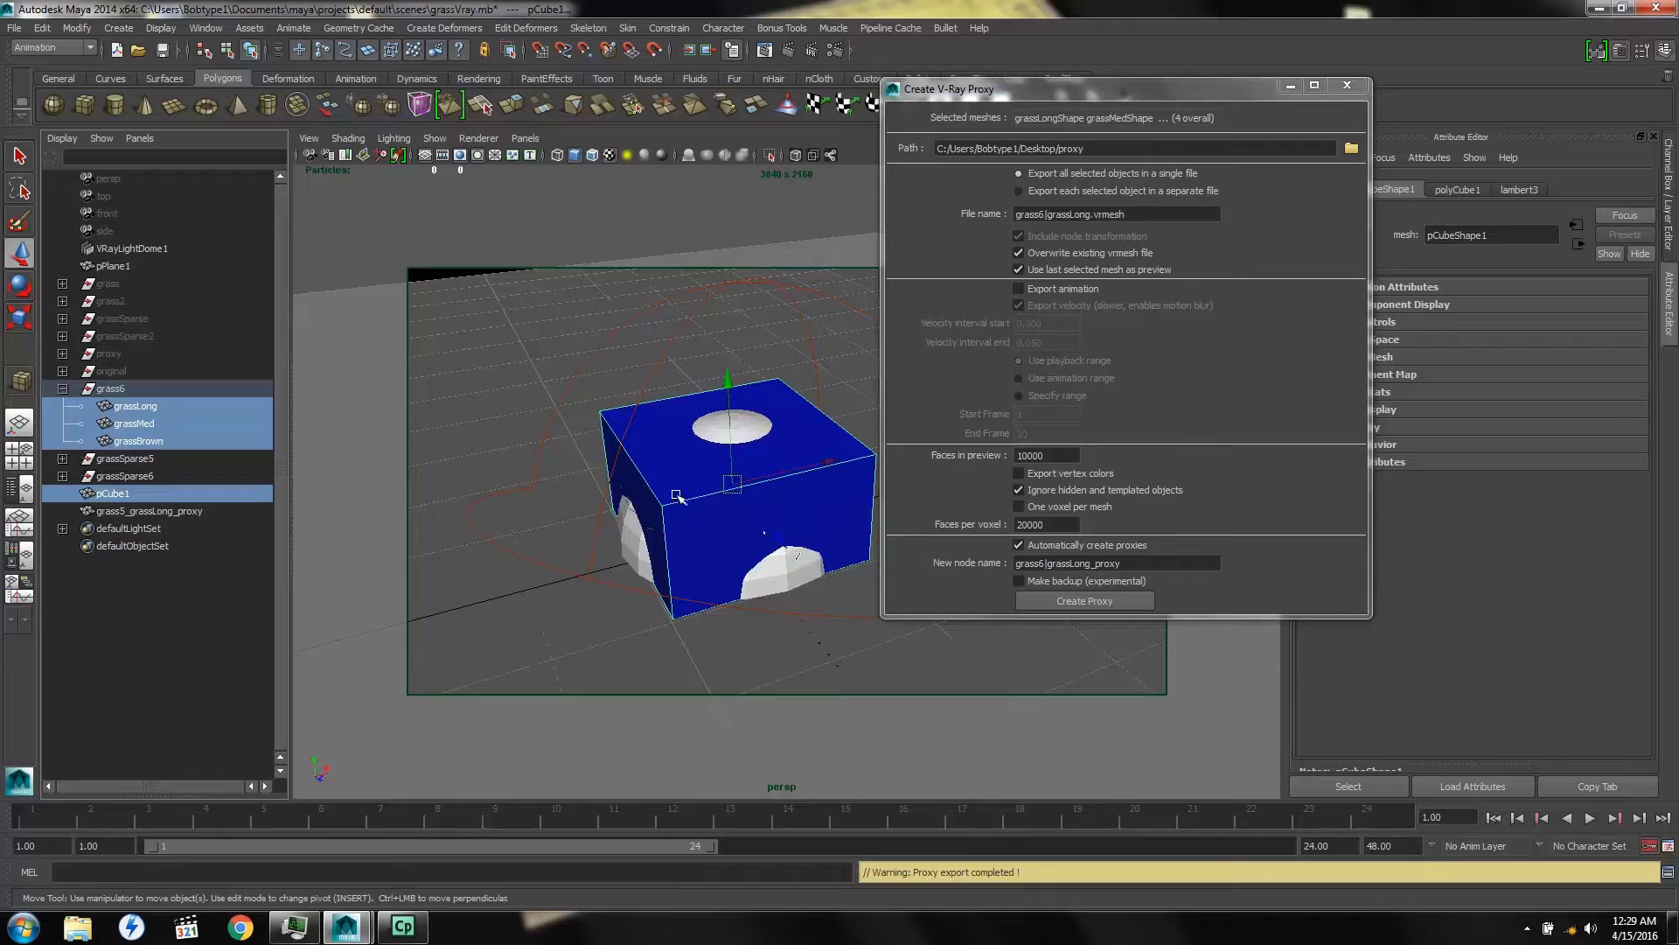
{"action": "left_click_drag", "start_coordinate": [1127, 214], "coordinate": [952, 218]}
{"action": "type", "text": "grass_"}
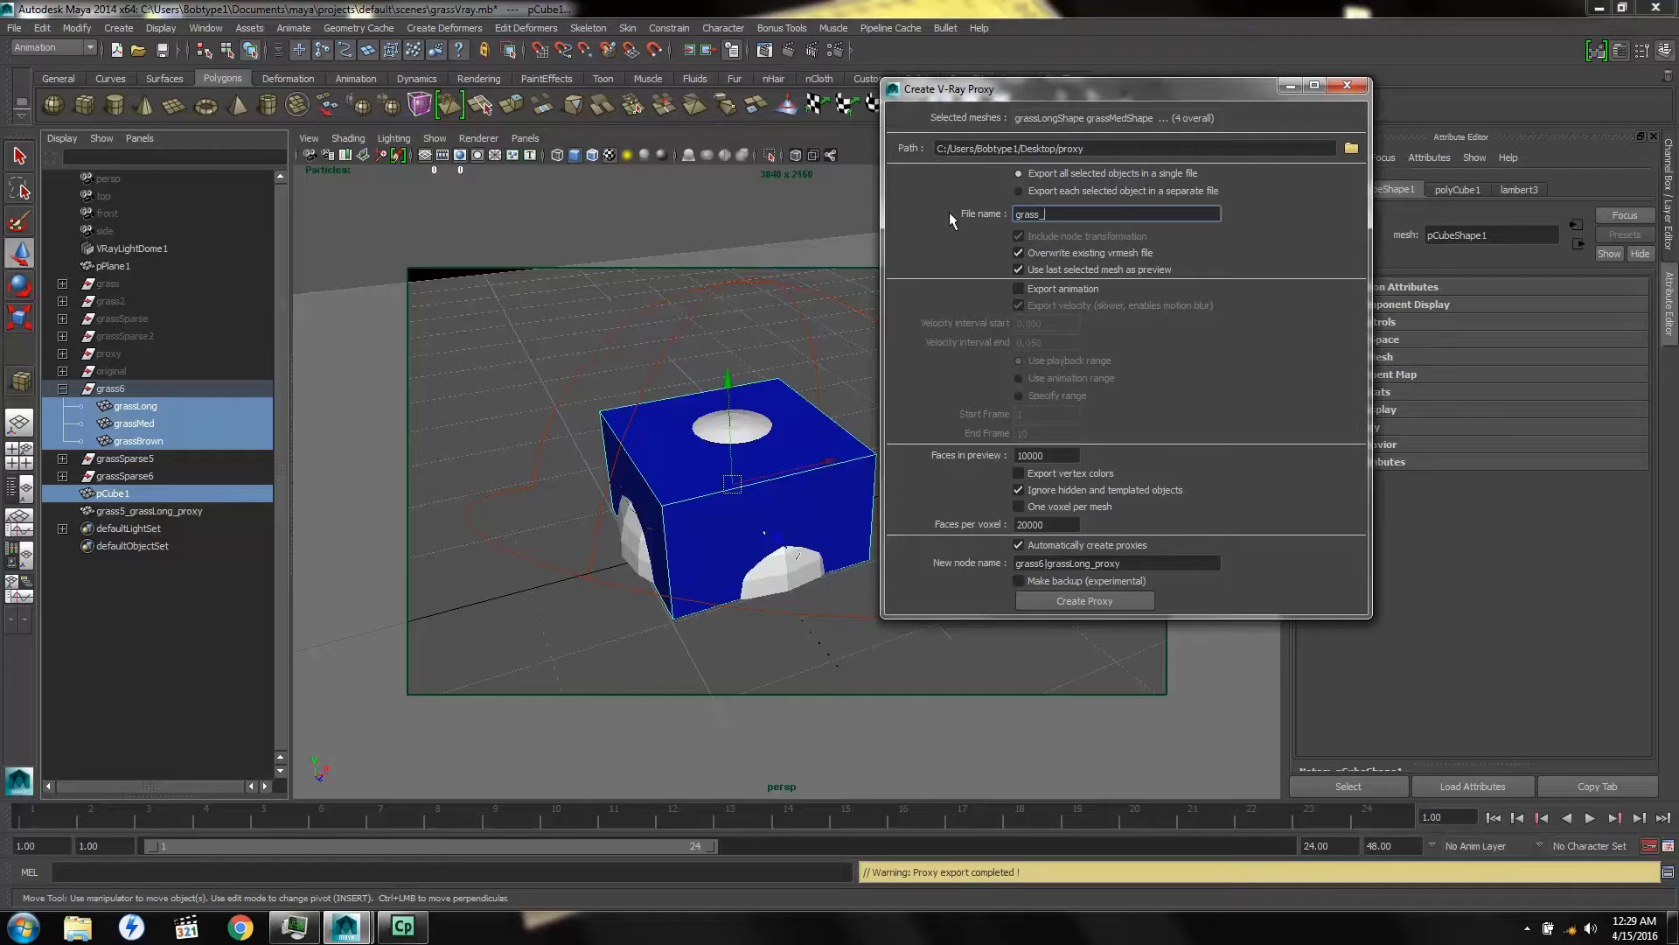
{"action": "type", "text": "2"}
{"action": "left_click", "coordinate": [1053, 602]}
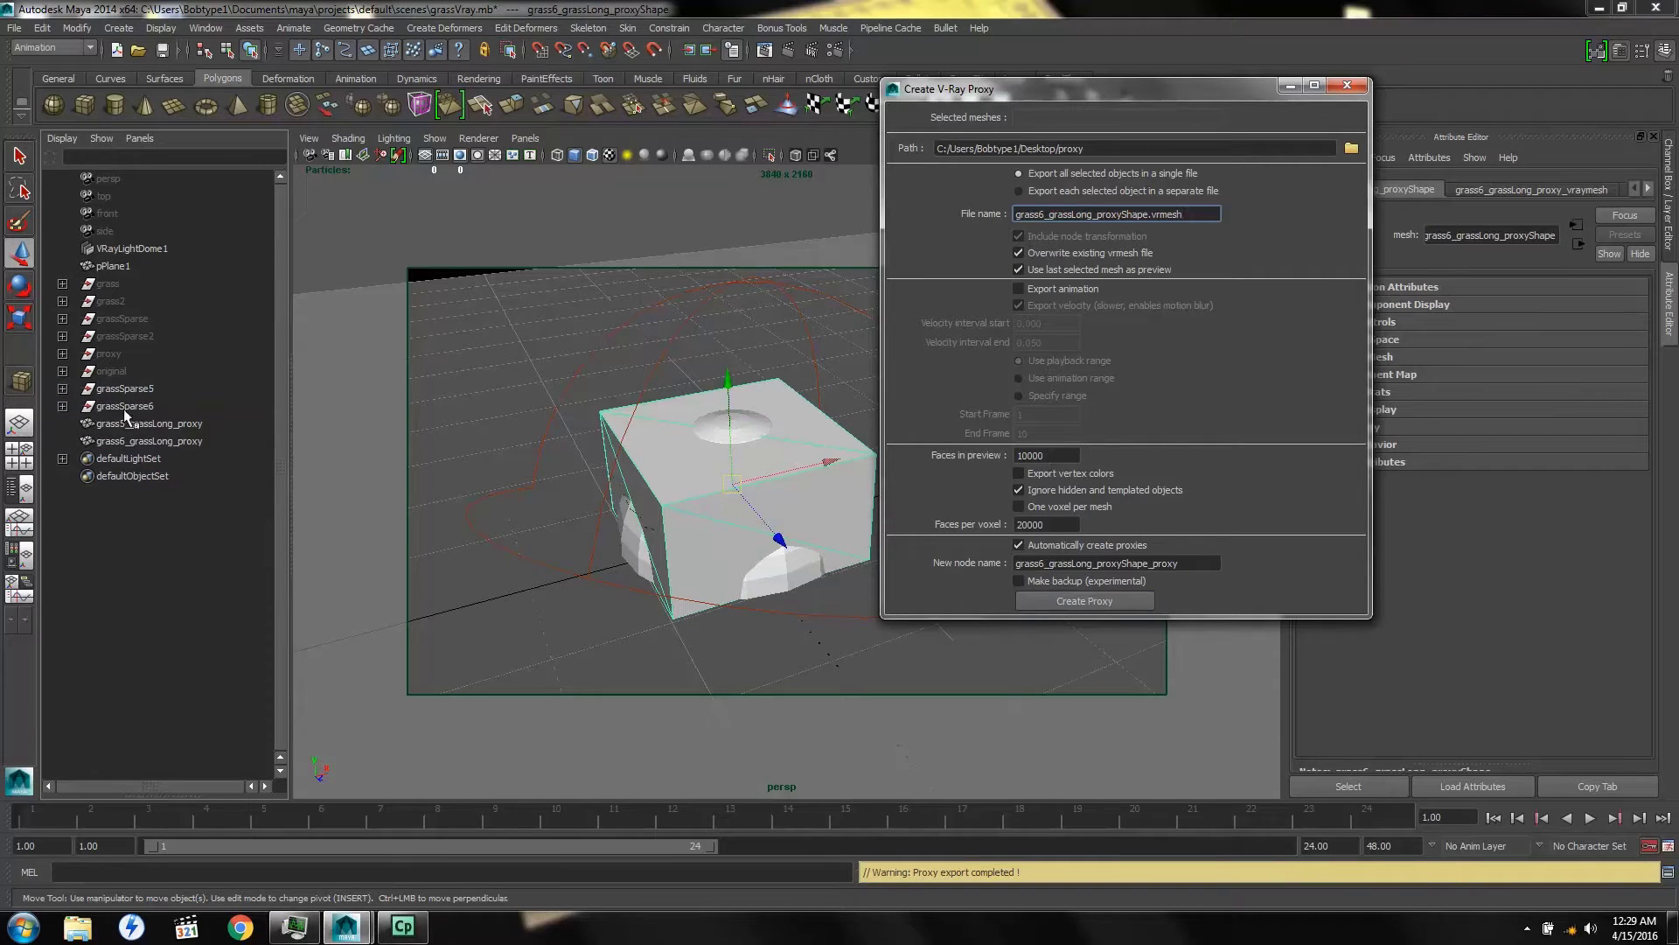
{"action": "left_click", "coordinate": [1347, 87]}
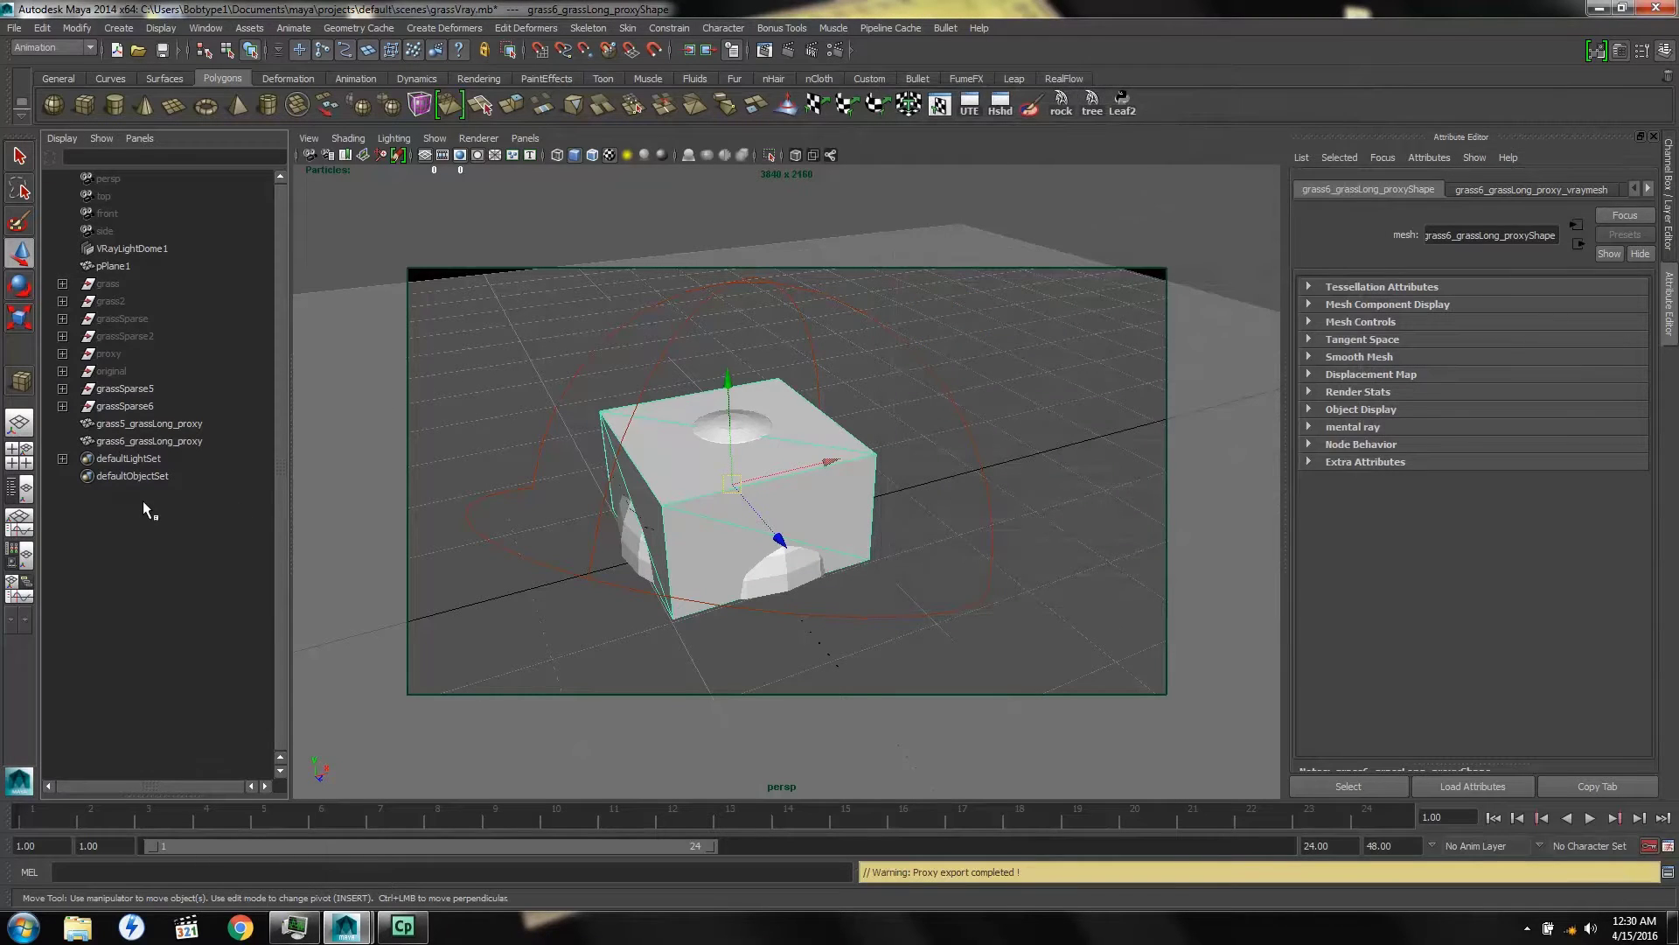
Graph the materials of the three meshes in the grass group in the Hypershade and inspect VRayMtl1 and its texture nodes
{"action": "left_click", "coordinate": [62, 284]}
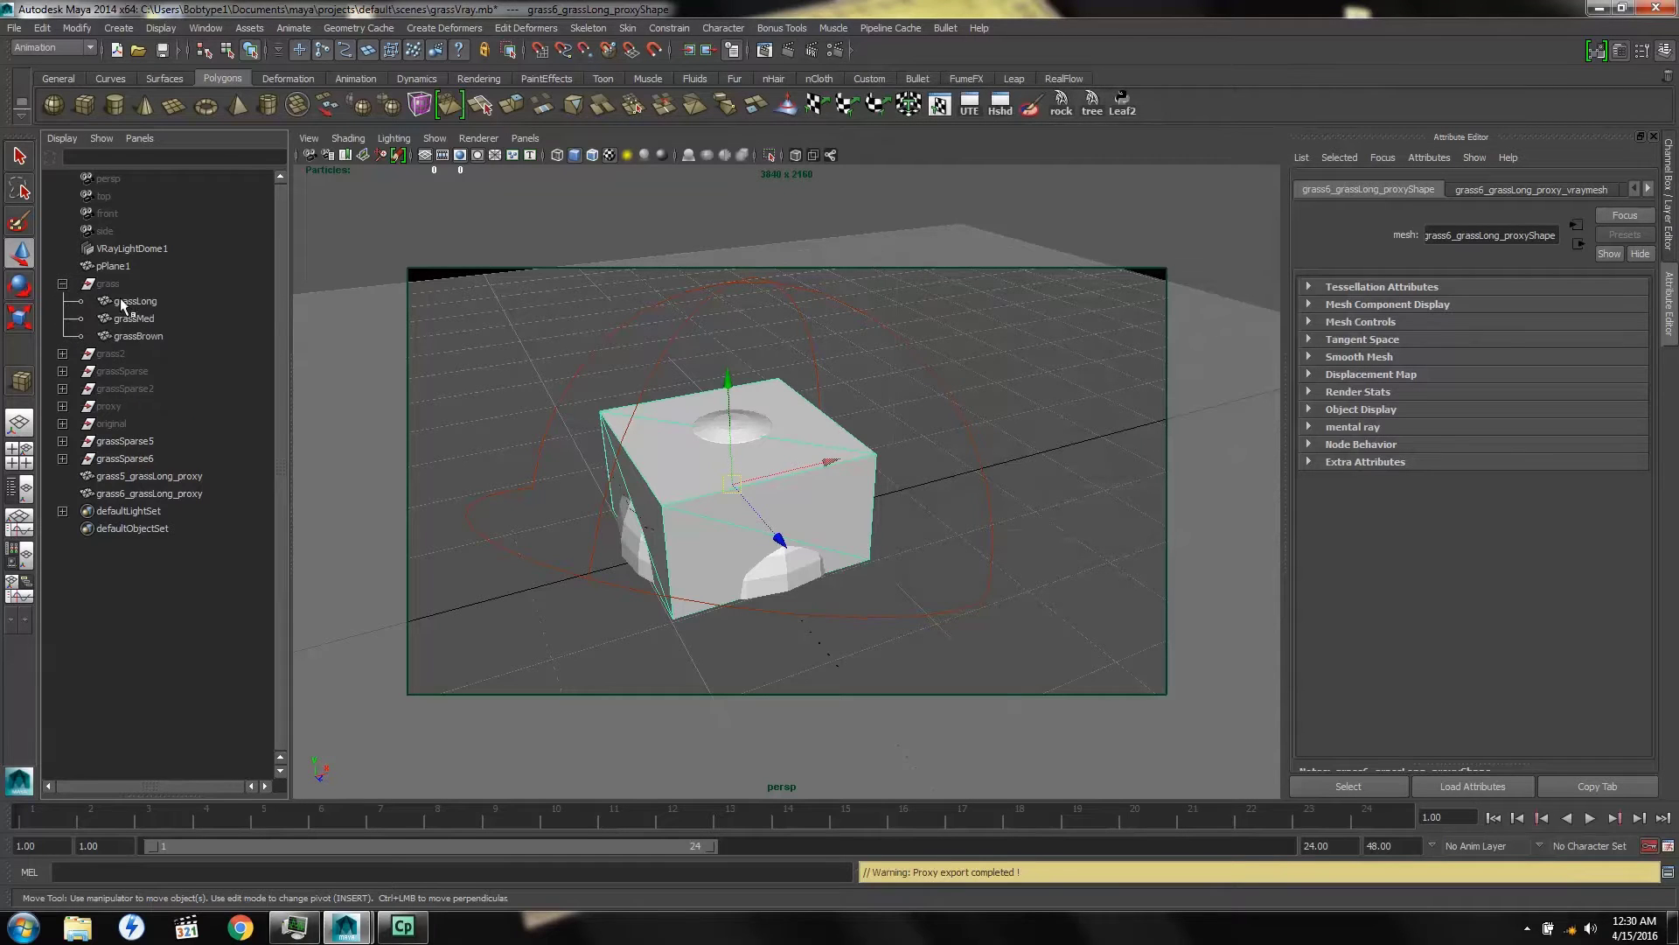
{"action": "left_click_drag", "start_coordinate": [121, 299], "coordinate": [131, 332]}
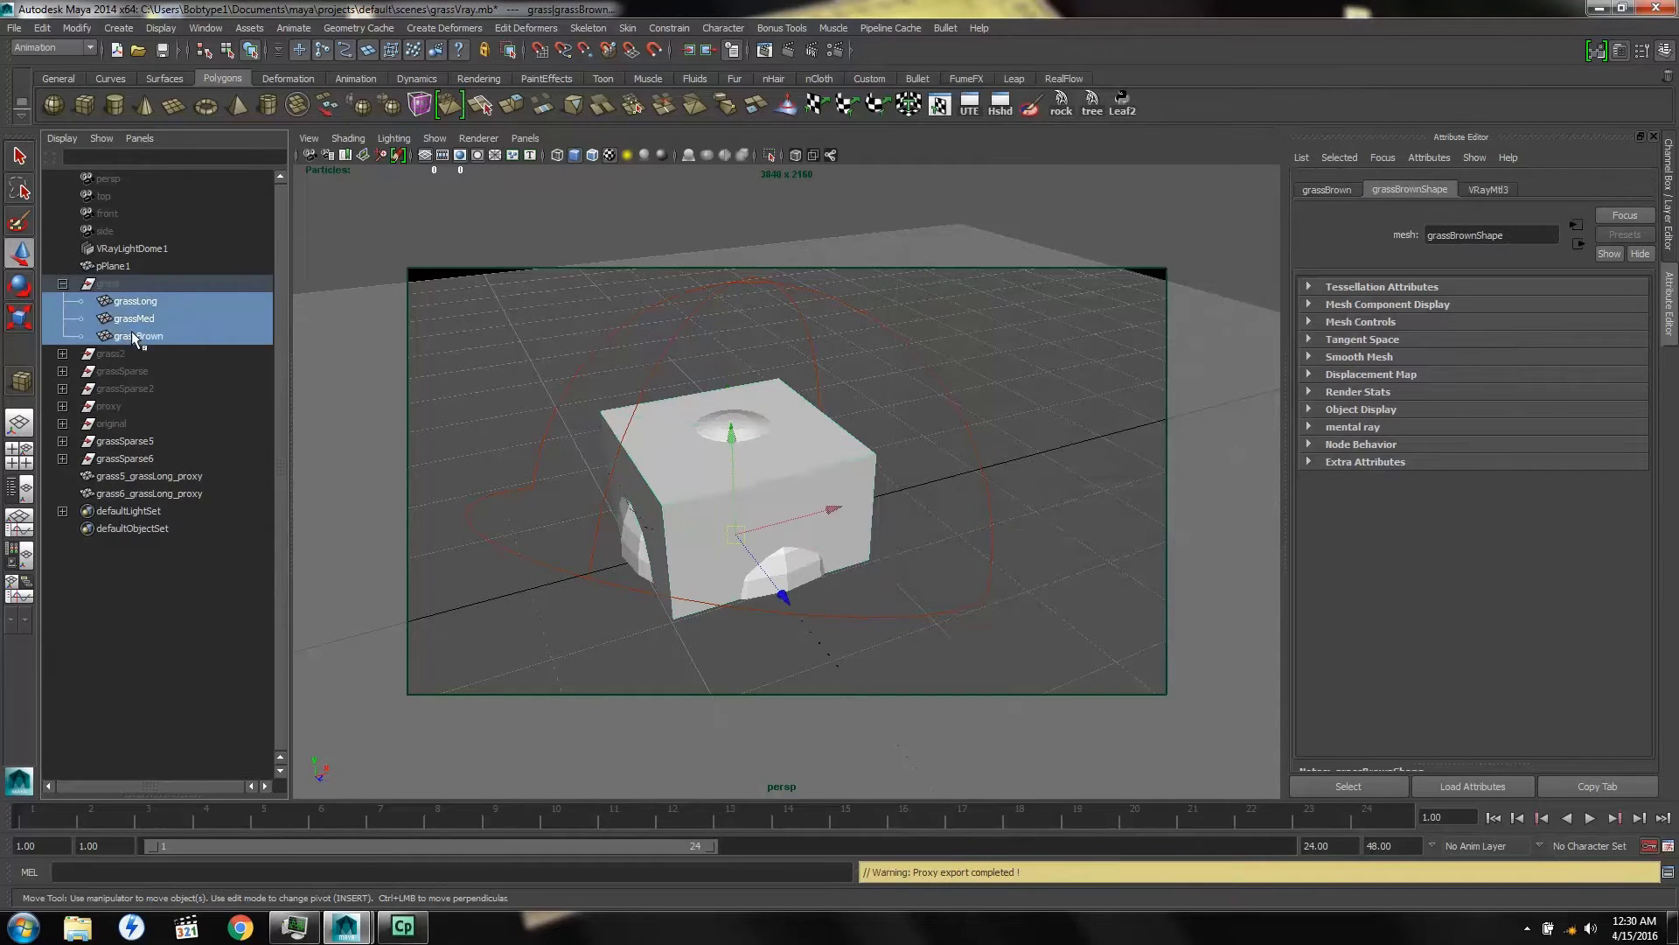
{"action": "left_click", "coordinate": [999, 109]}
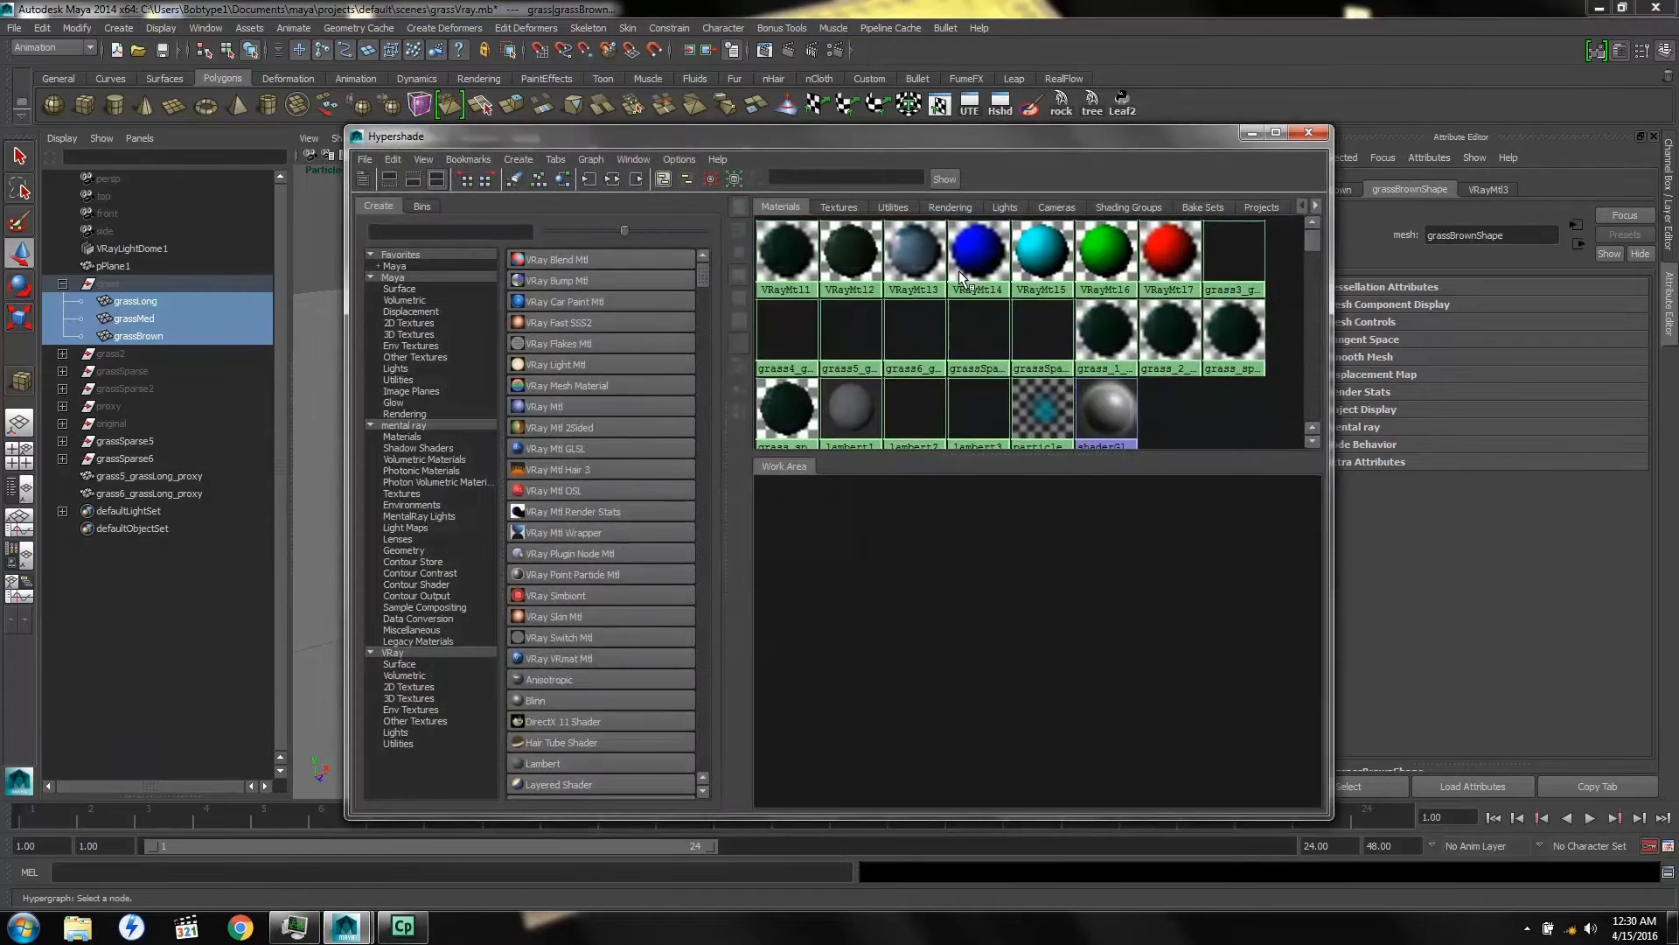
{"action": "left_click", "coordinate": [560, 179]}
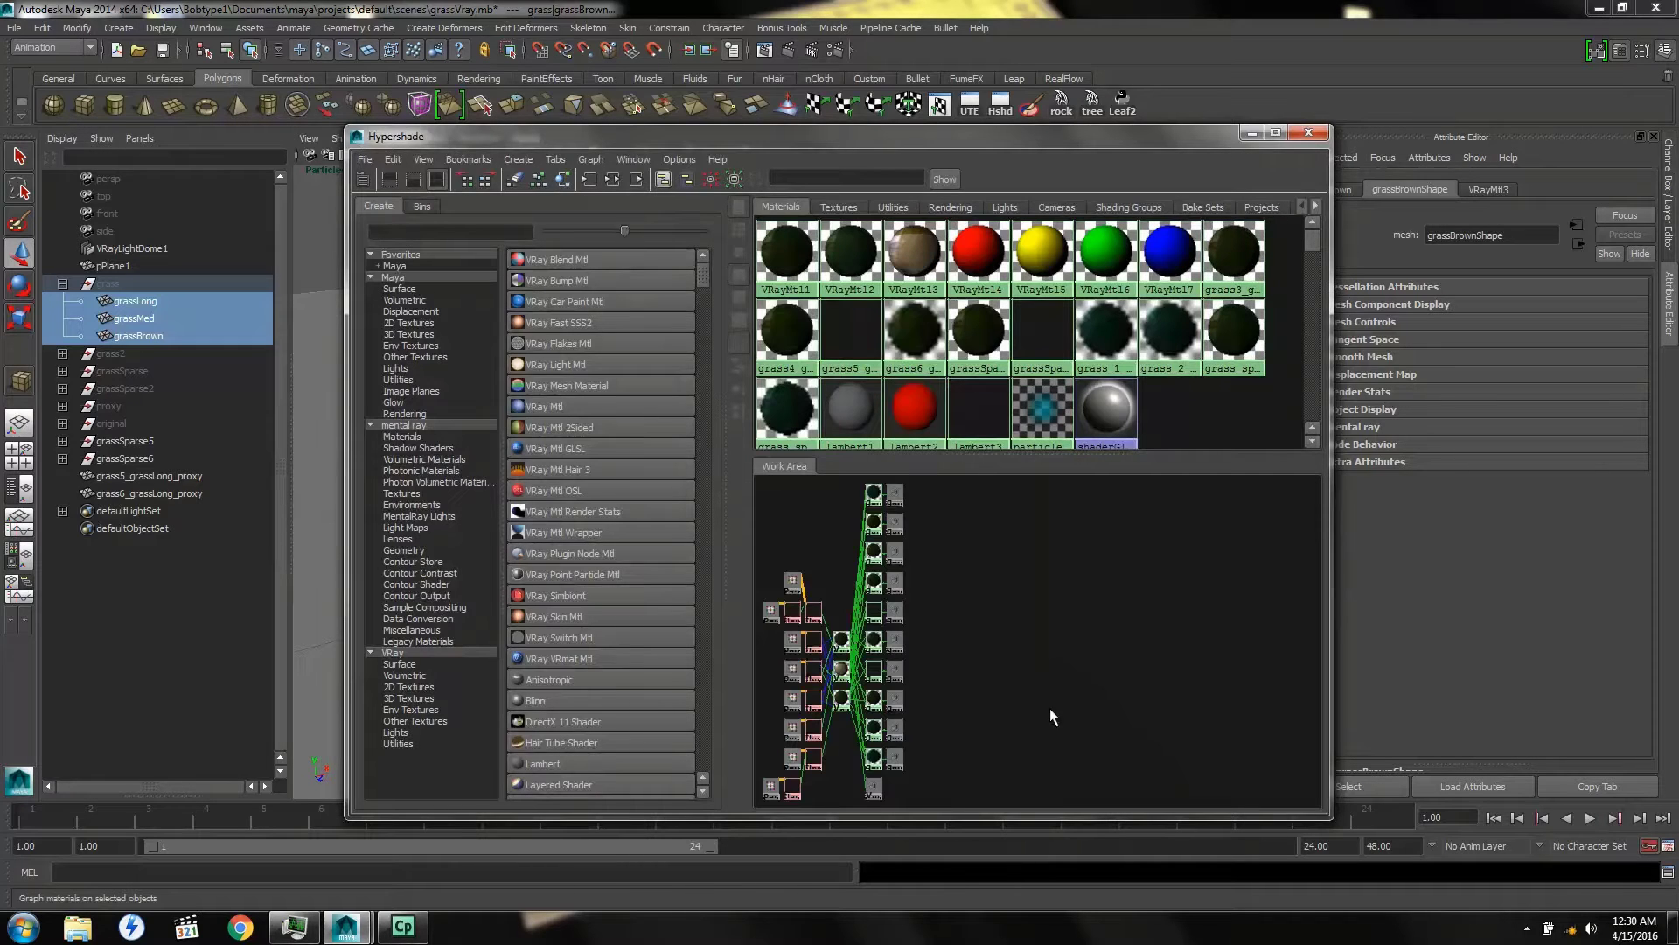
{"action": "left_click", "coordinate": [840, 643]}
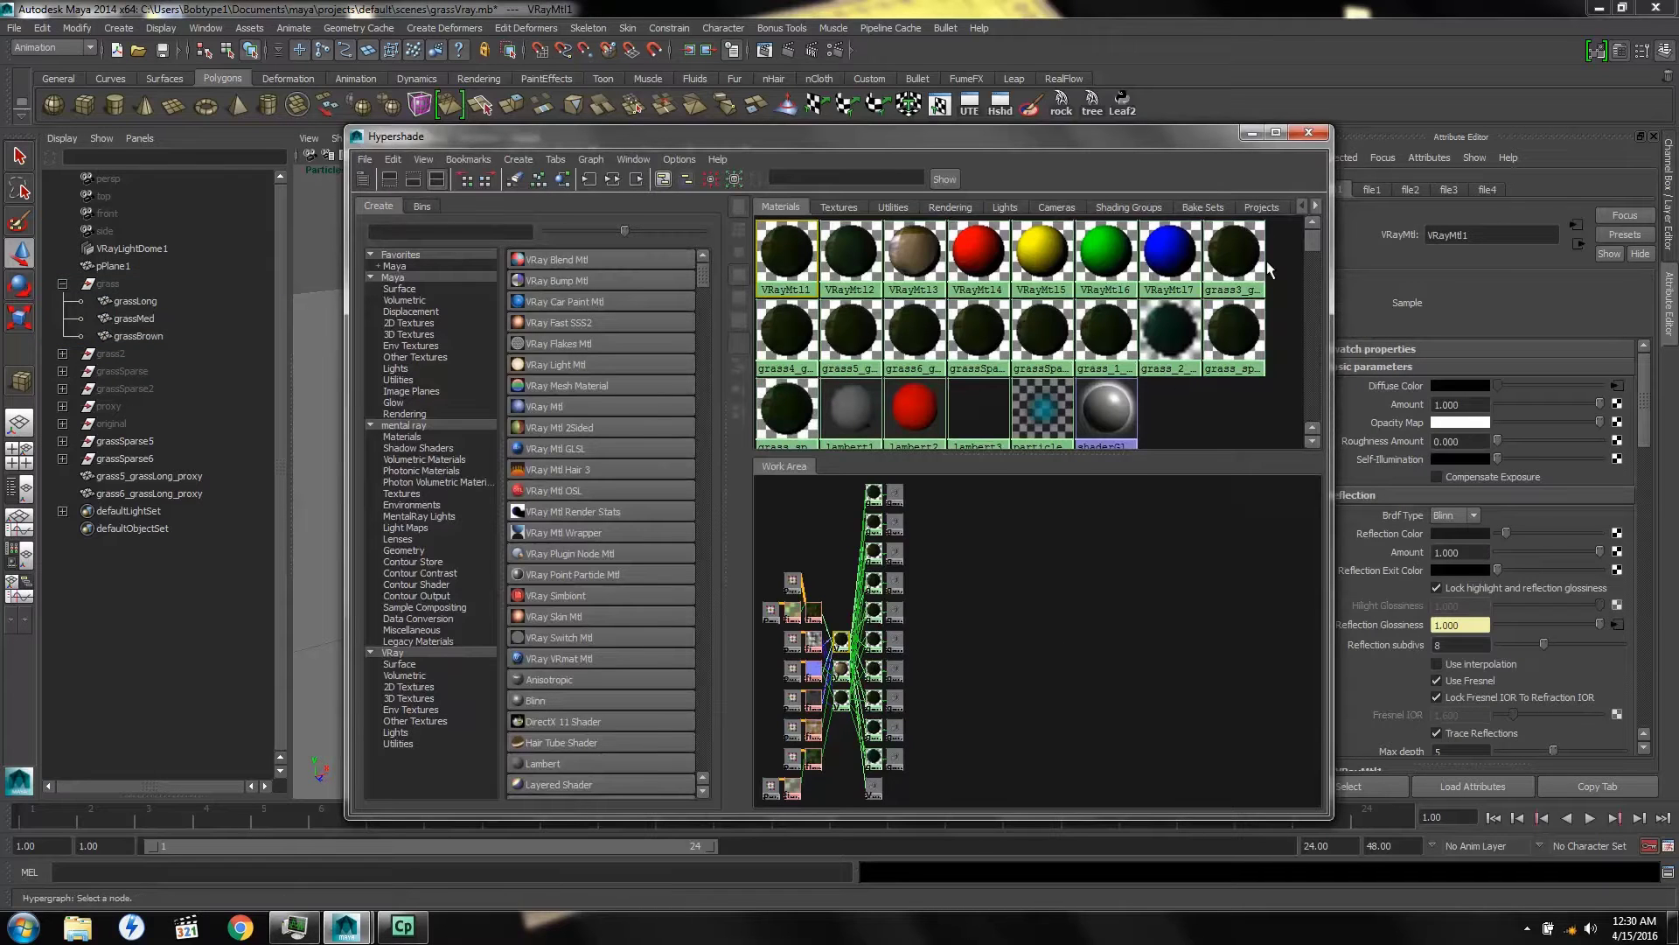
{"action": "left_click_drag", "start_coordinate": [1198, 133], "coordinate": [1000, 136]}
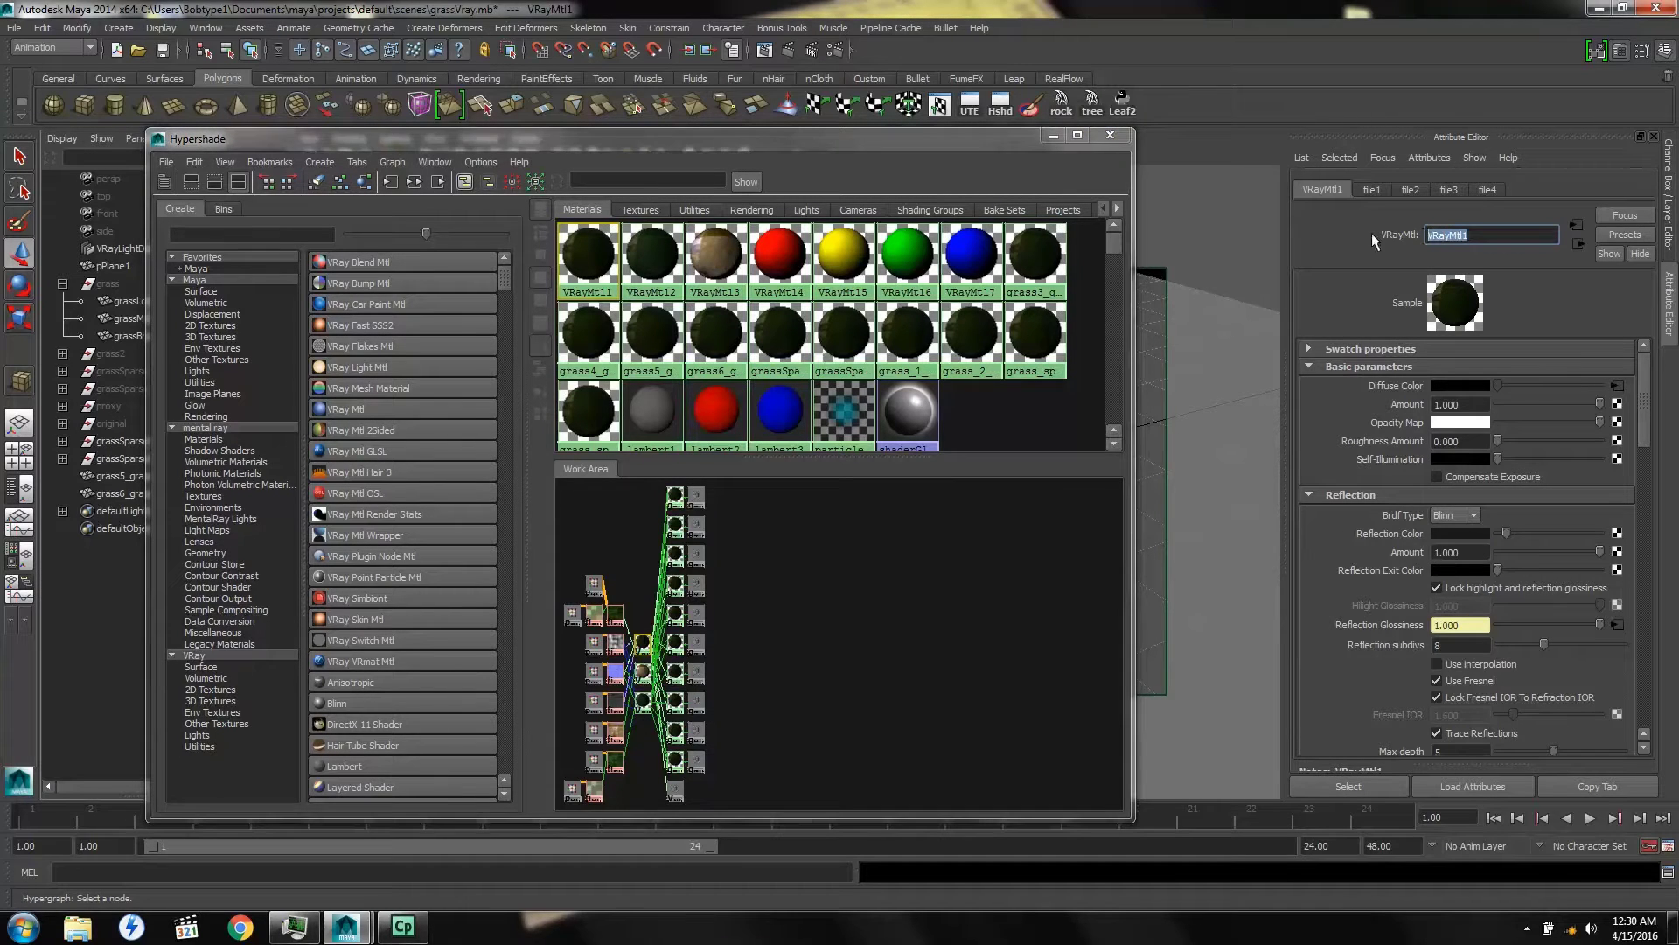
{"action": "left_click", "coordinate": [1490, 234]}
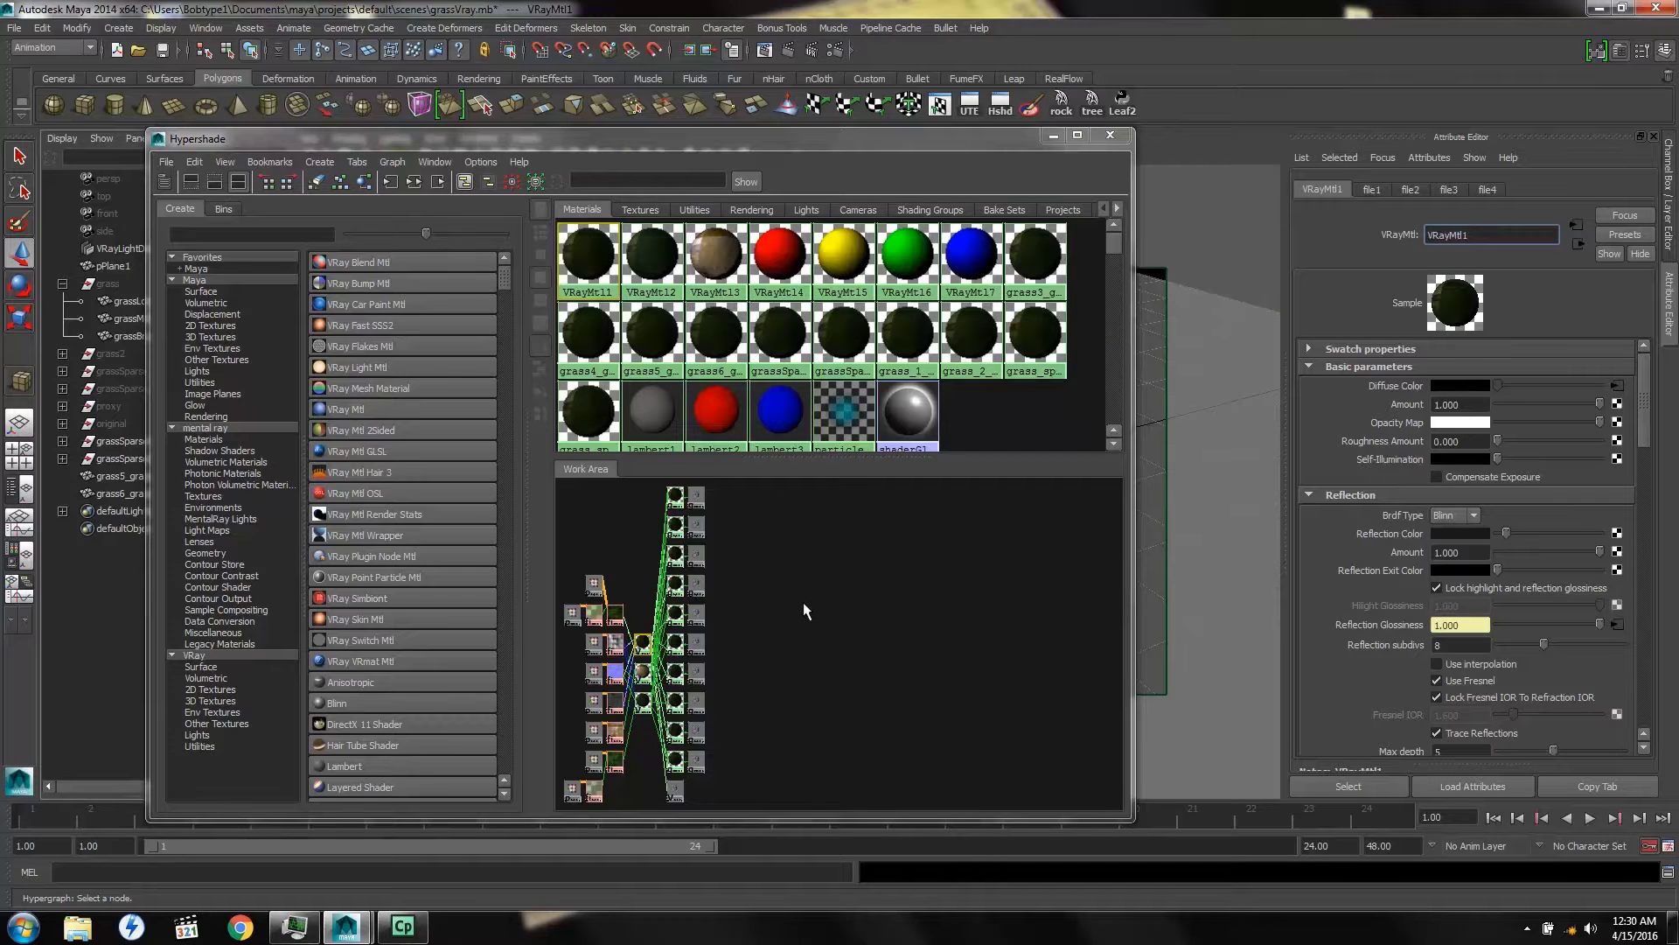
{"action": "right_click_drag", "start_coordinate": [691, 689], "coordinate": [834, 711], "text": "alt"}
{"action": "middle_click_drag", "start_coordinate": [756, 704], "coordinate": [1056, 625], "text": "alt"}
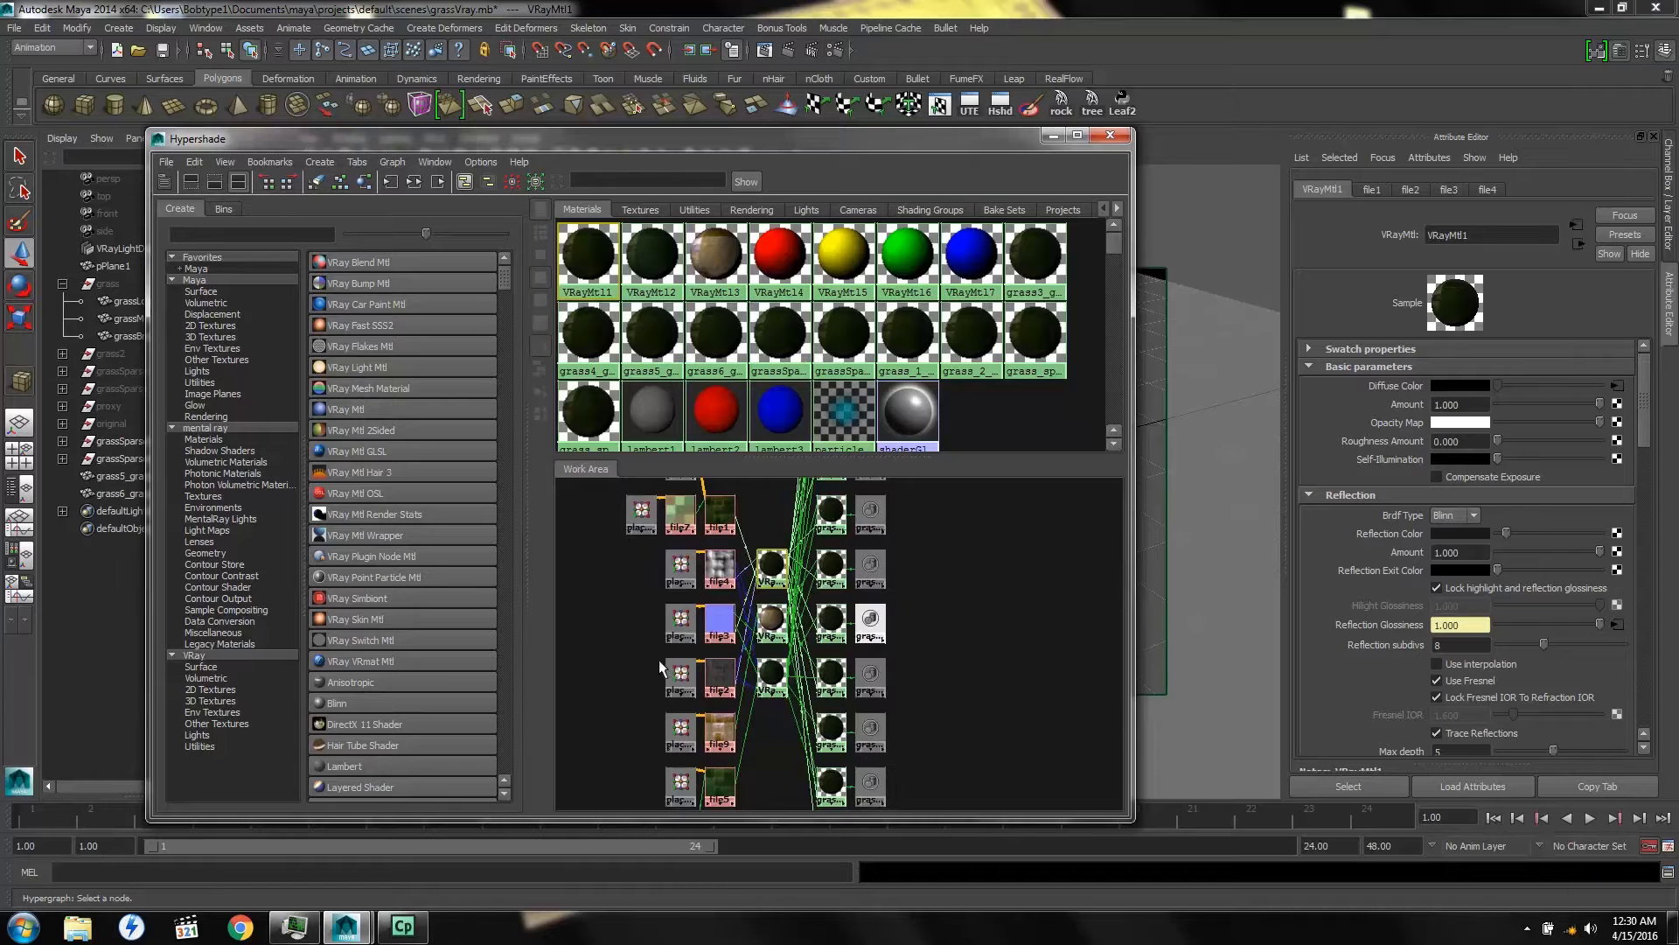
{"action": "right_click_drag", "start_coordinate": [661, 668], "coordinate": [874, 669], "text": "alt"}
{"action": "middle_click_drag", "start_coordinate": [774, 568], "coordinate": [938, 781], "text": "alt"}
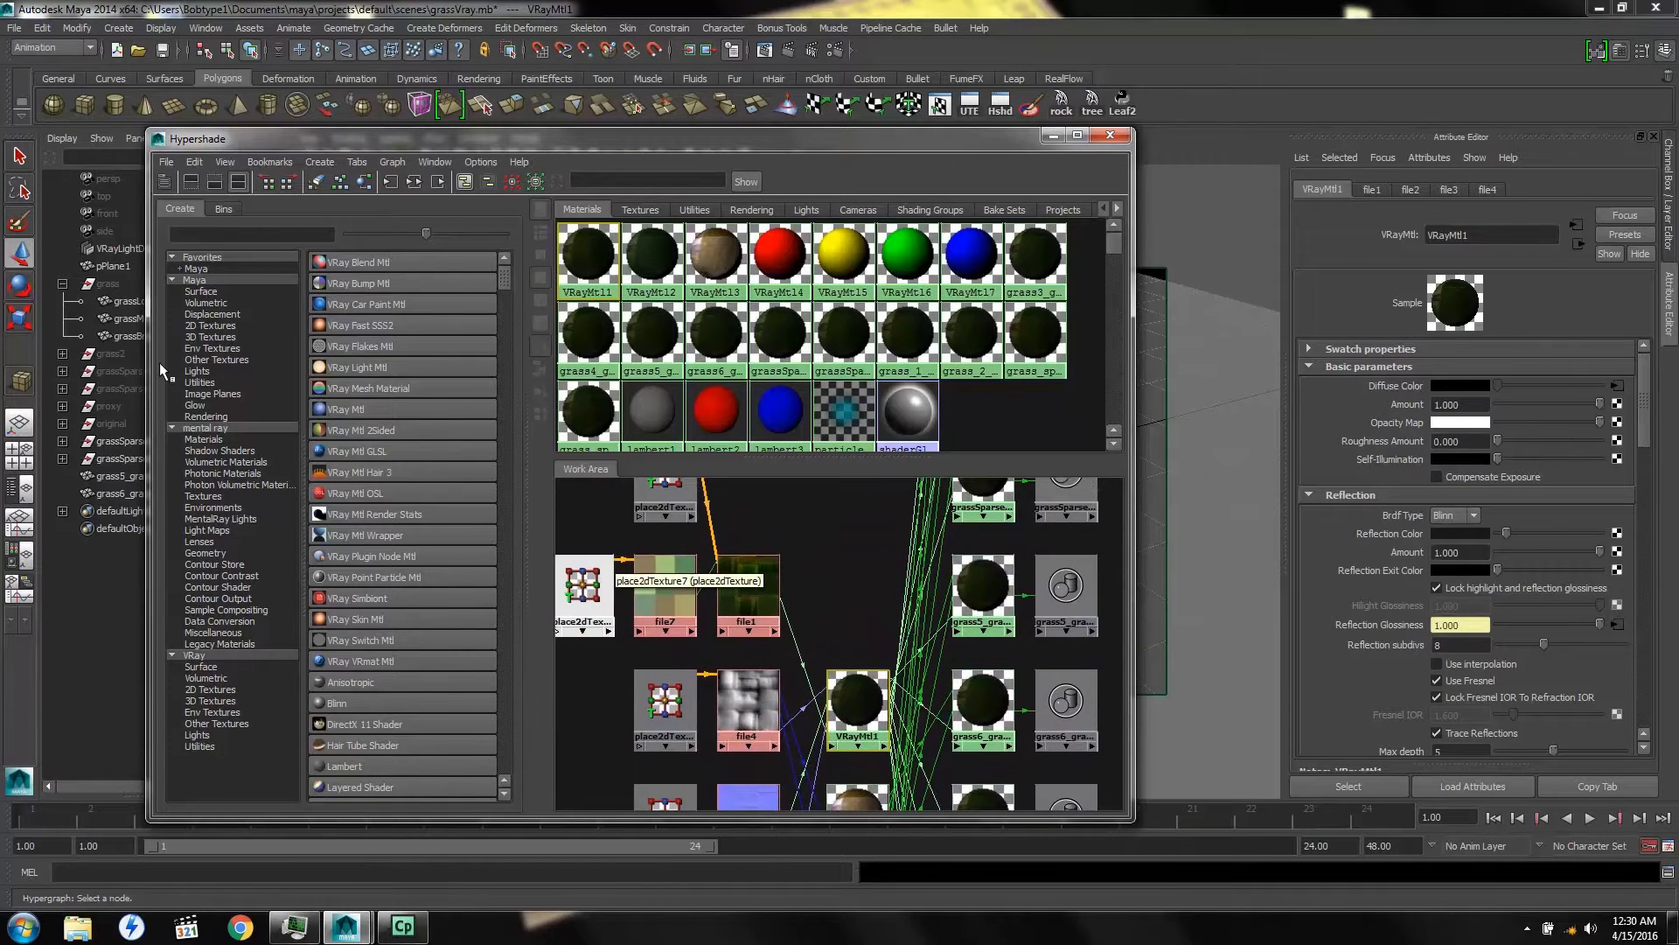
Graph only the grassLong mesh's material network and examine VRayMtl1 and the file1 texture feeding its color
{"action": "left_click", "coordinate": [125, 301]}
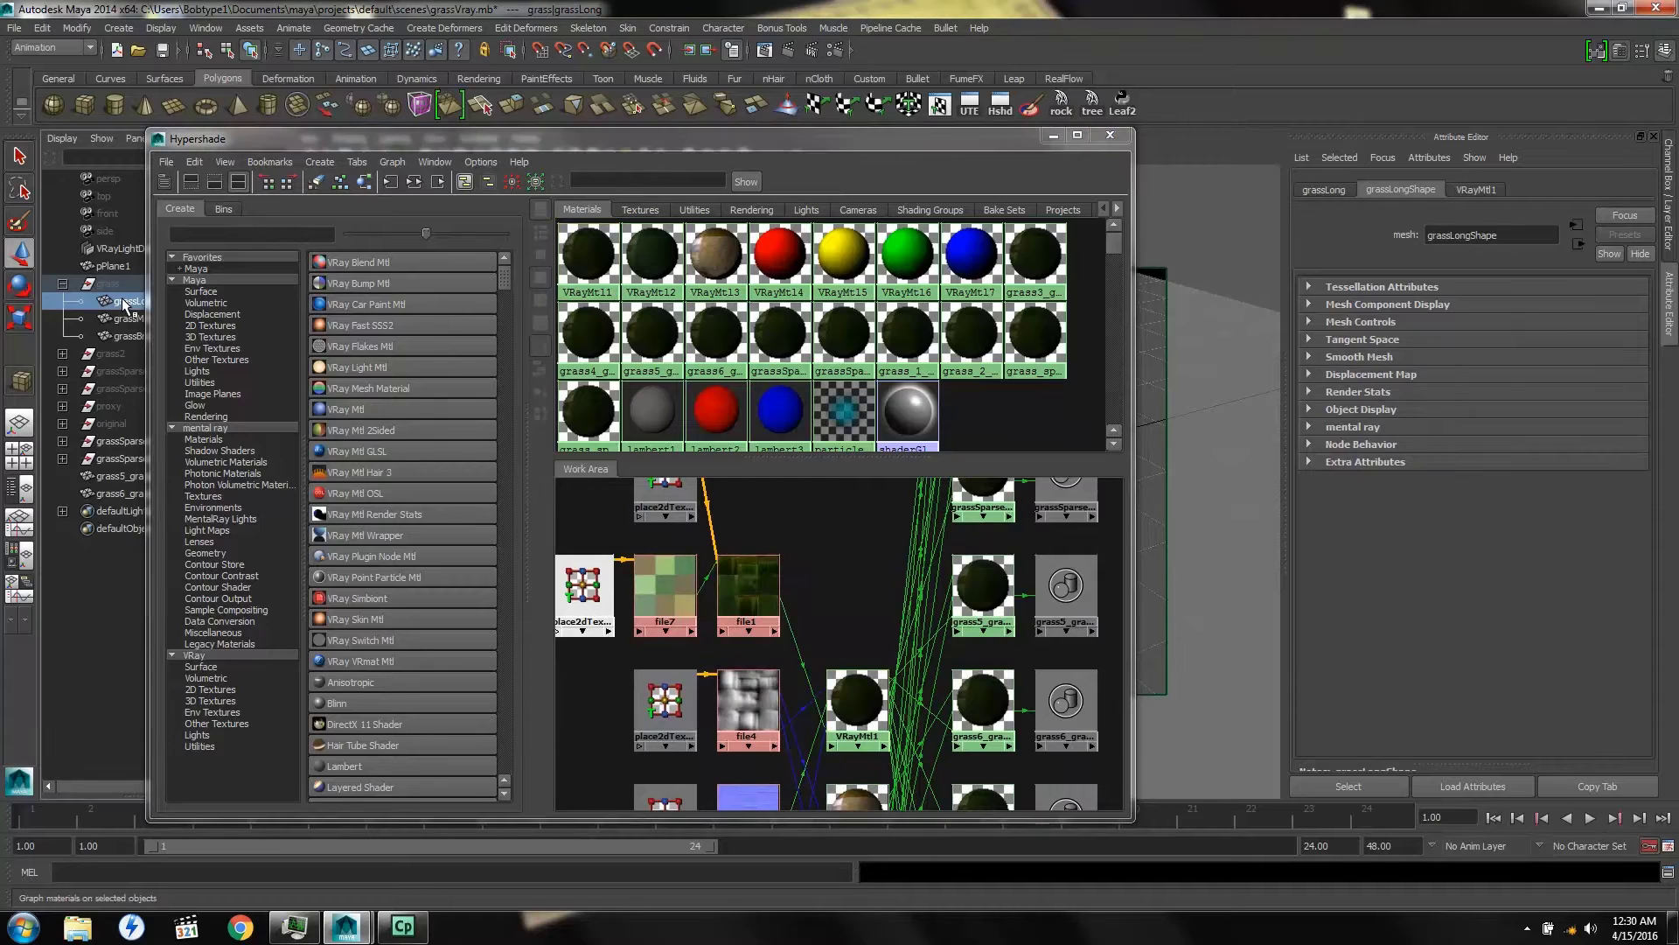
{"action": "left_click", "coordinate": [360, 182]}
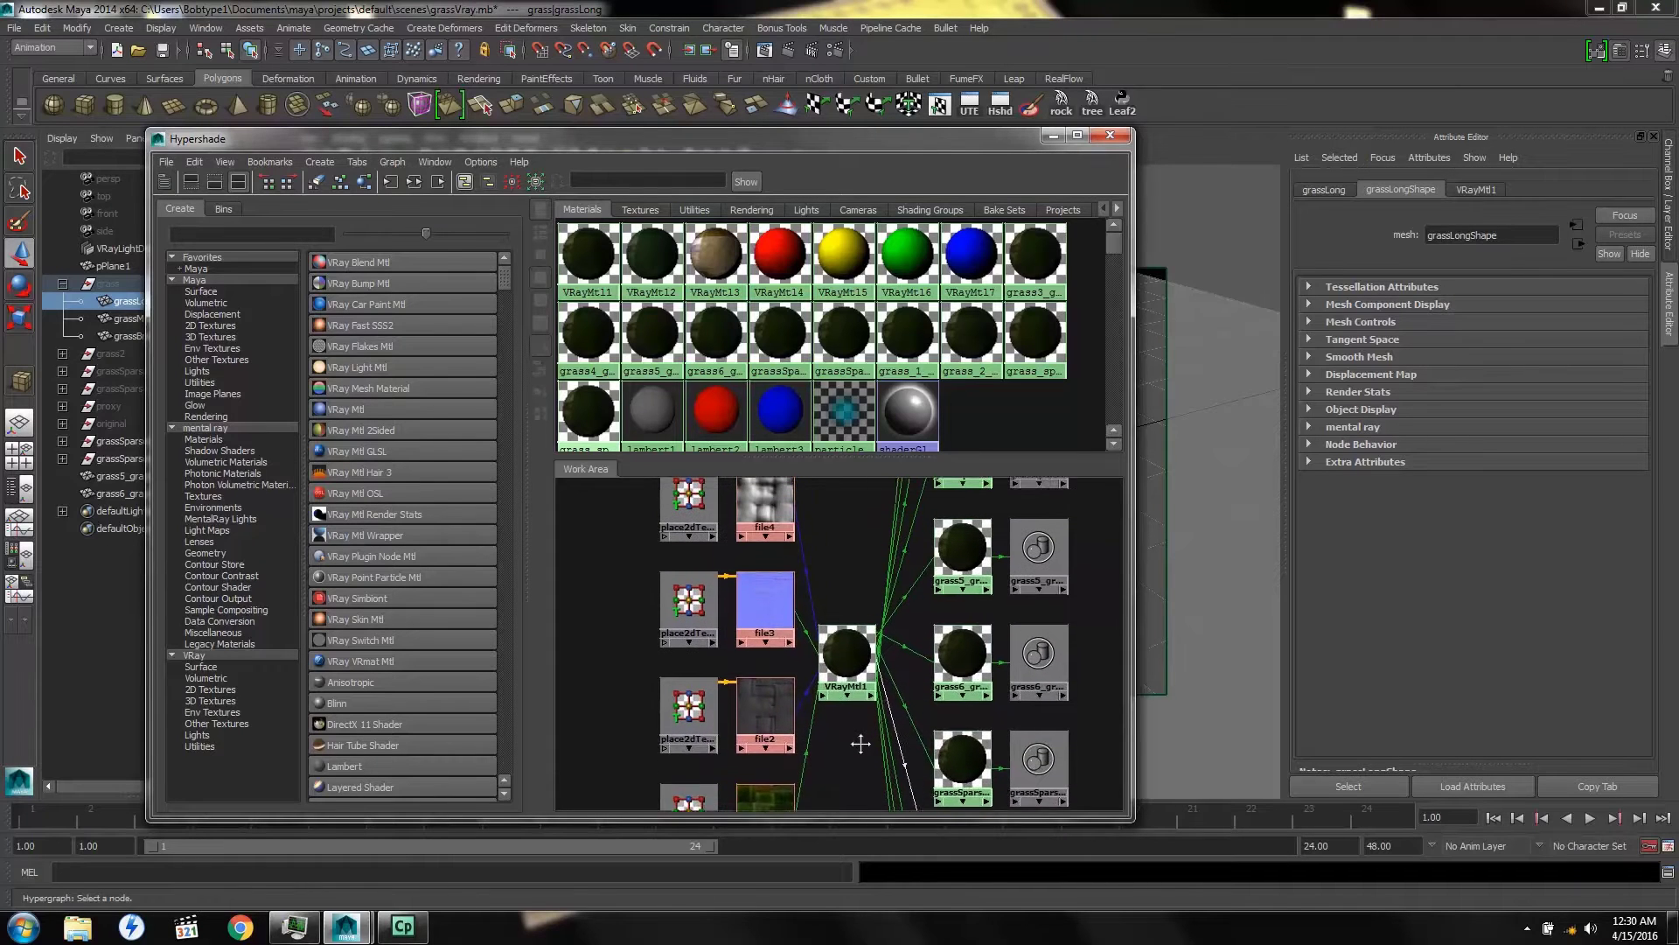
{"action": "left_click", "coordinate": [855, 685]}
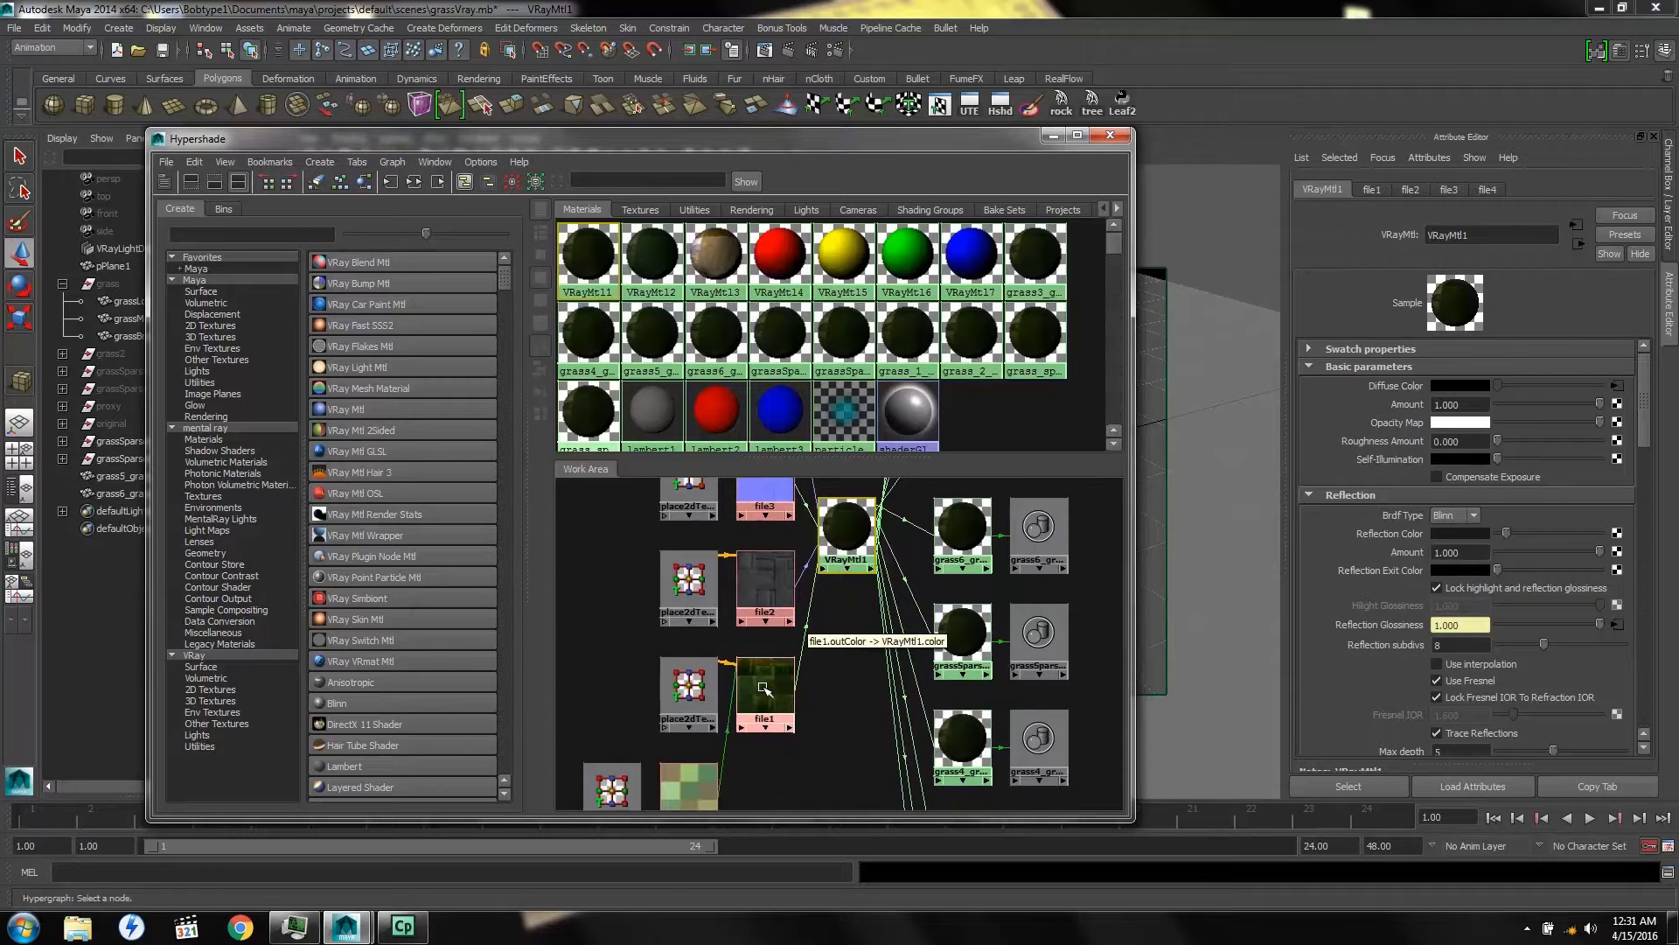
{"action": "left_click", "coordinate": [764, 688]}
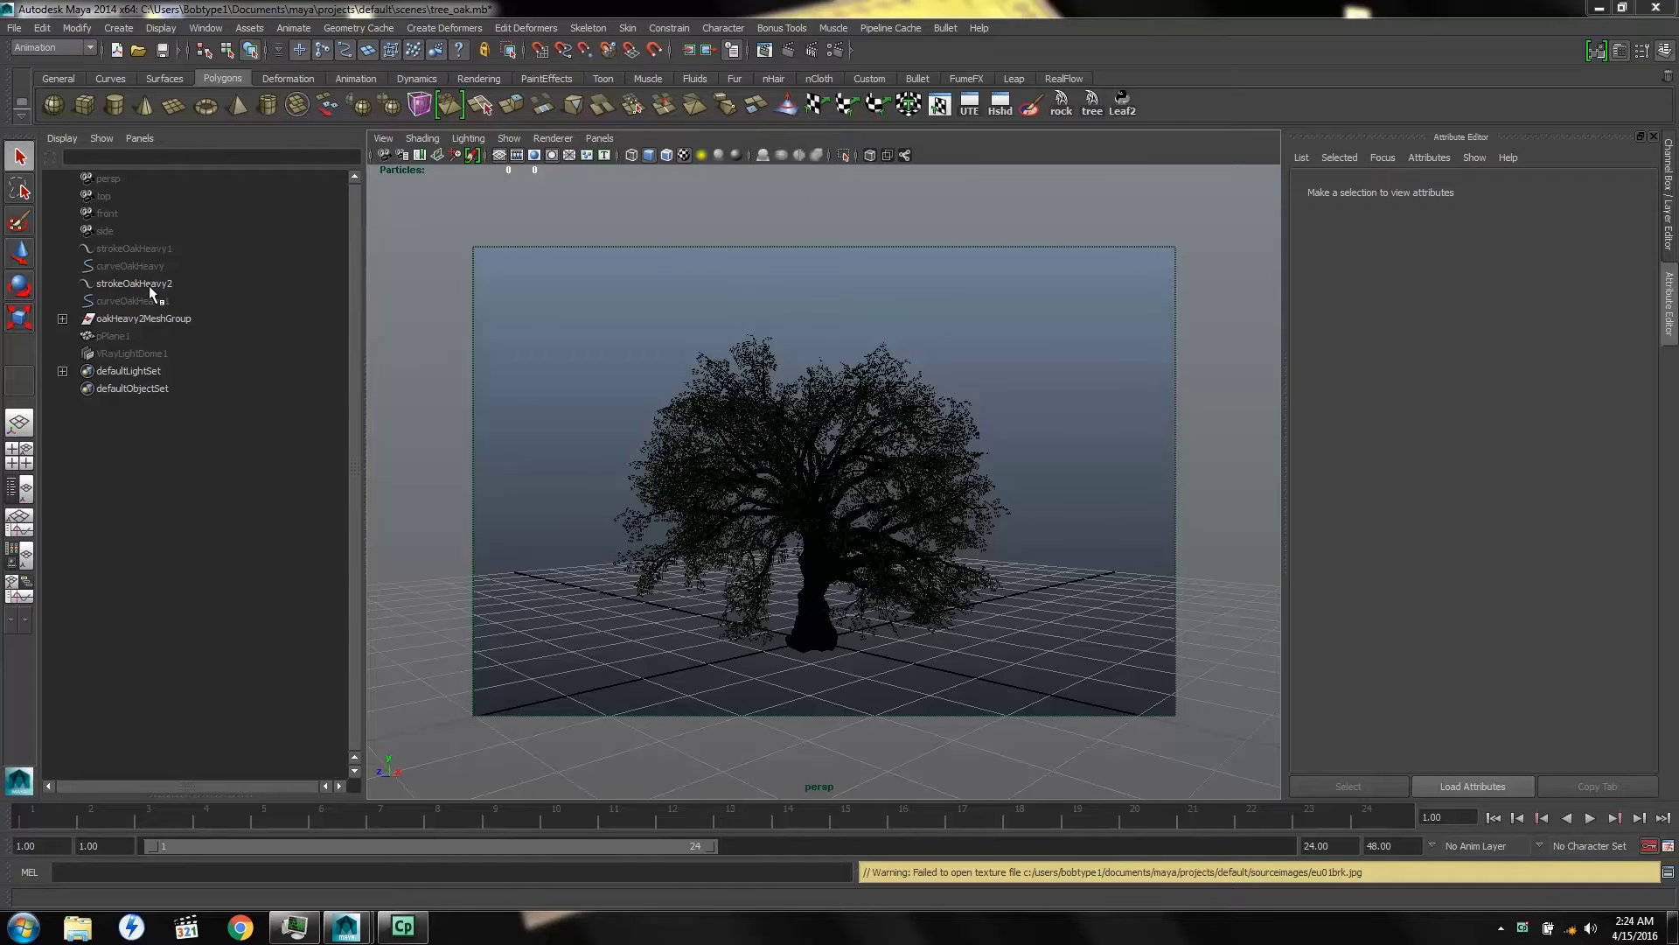
Load the oakHeavy.mel Paint Effects brush from the treesMesh folder of the Visor and close the Visor
{"action": "left_click", "coordinate": [205, 28]}
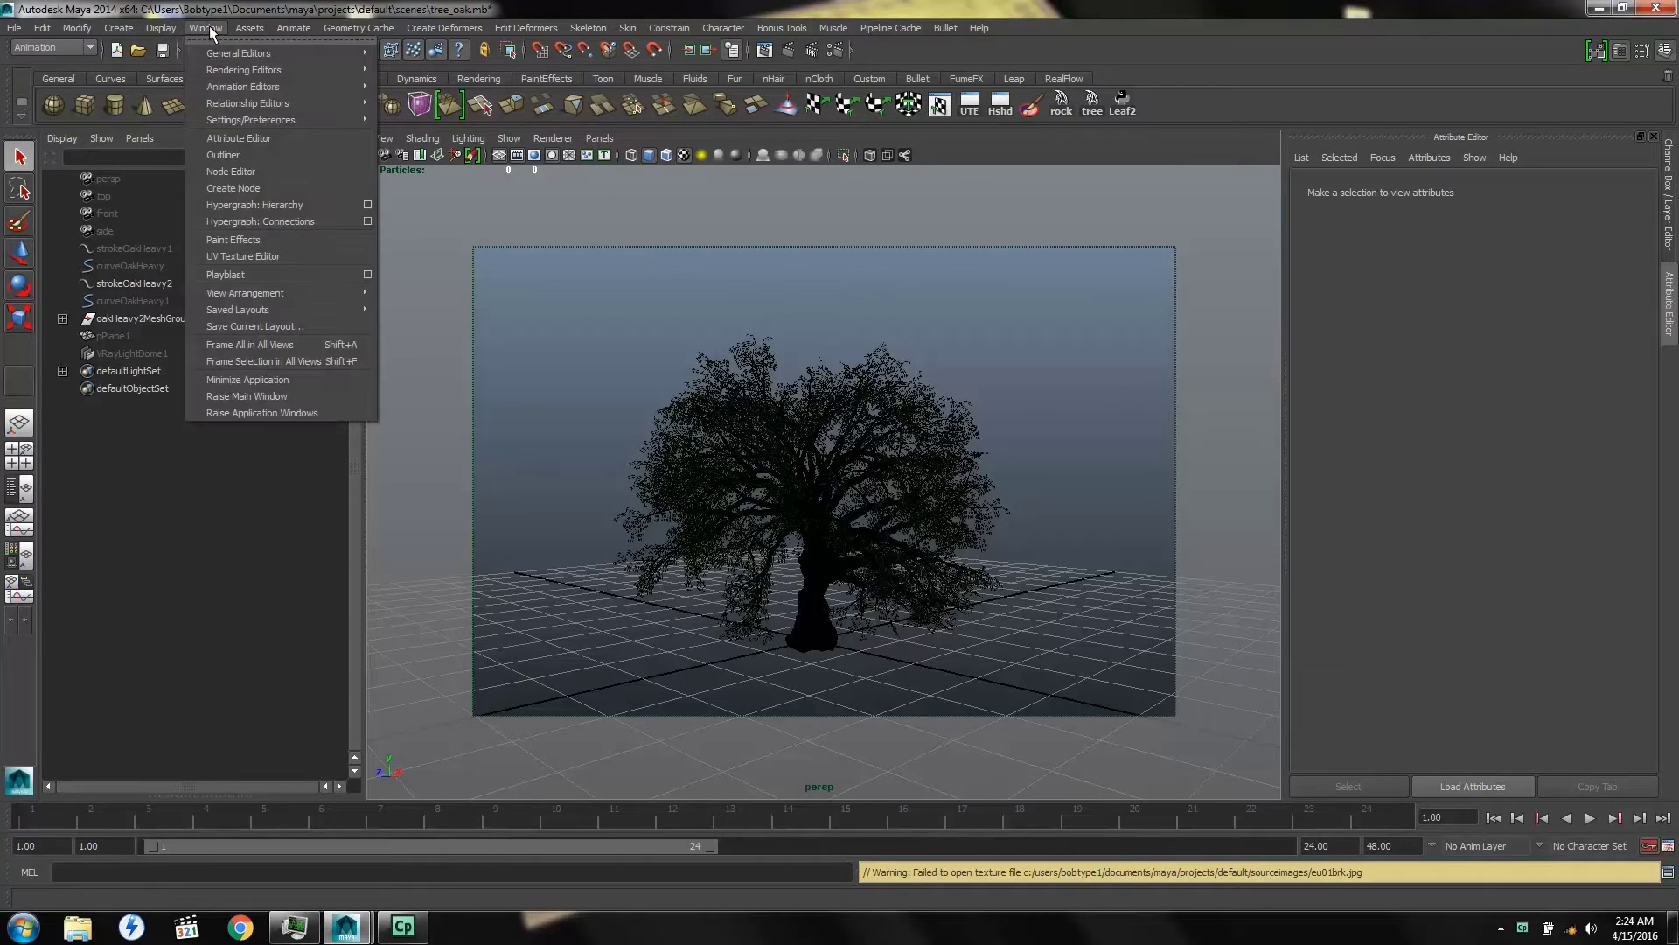
{"action": "mouse_move", "coordinate": [237, 54]}
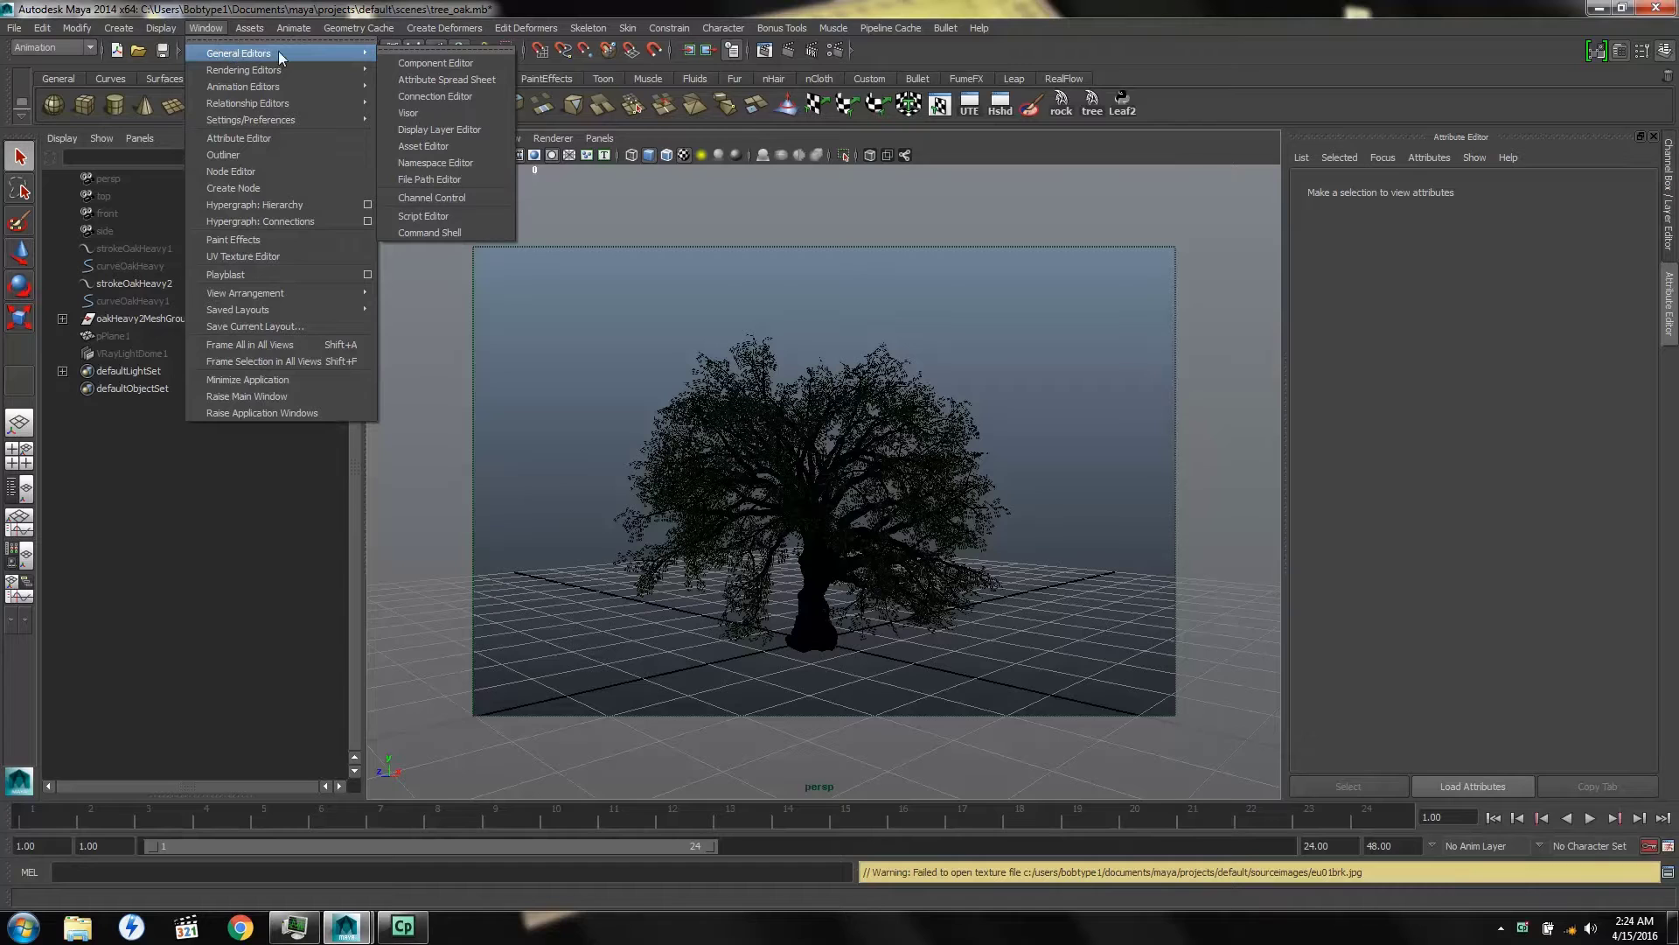
{"action": "left_click", "coordinate": [420, 112]}
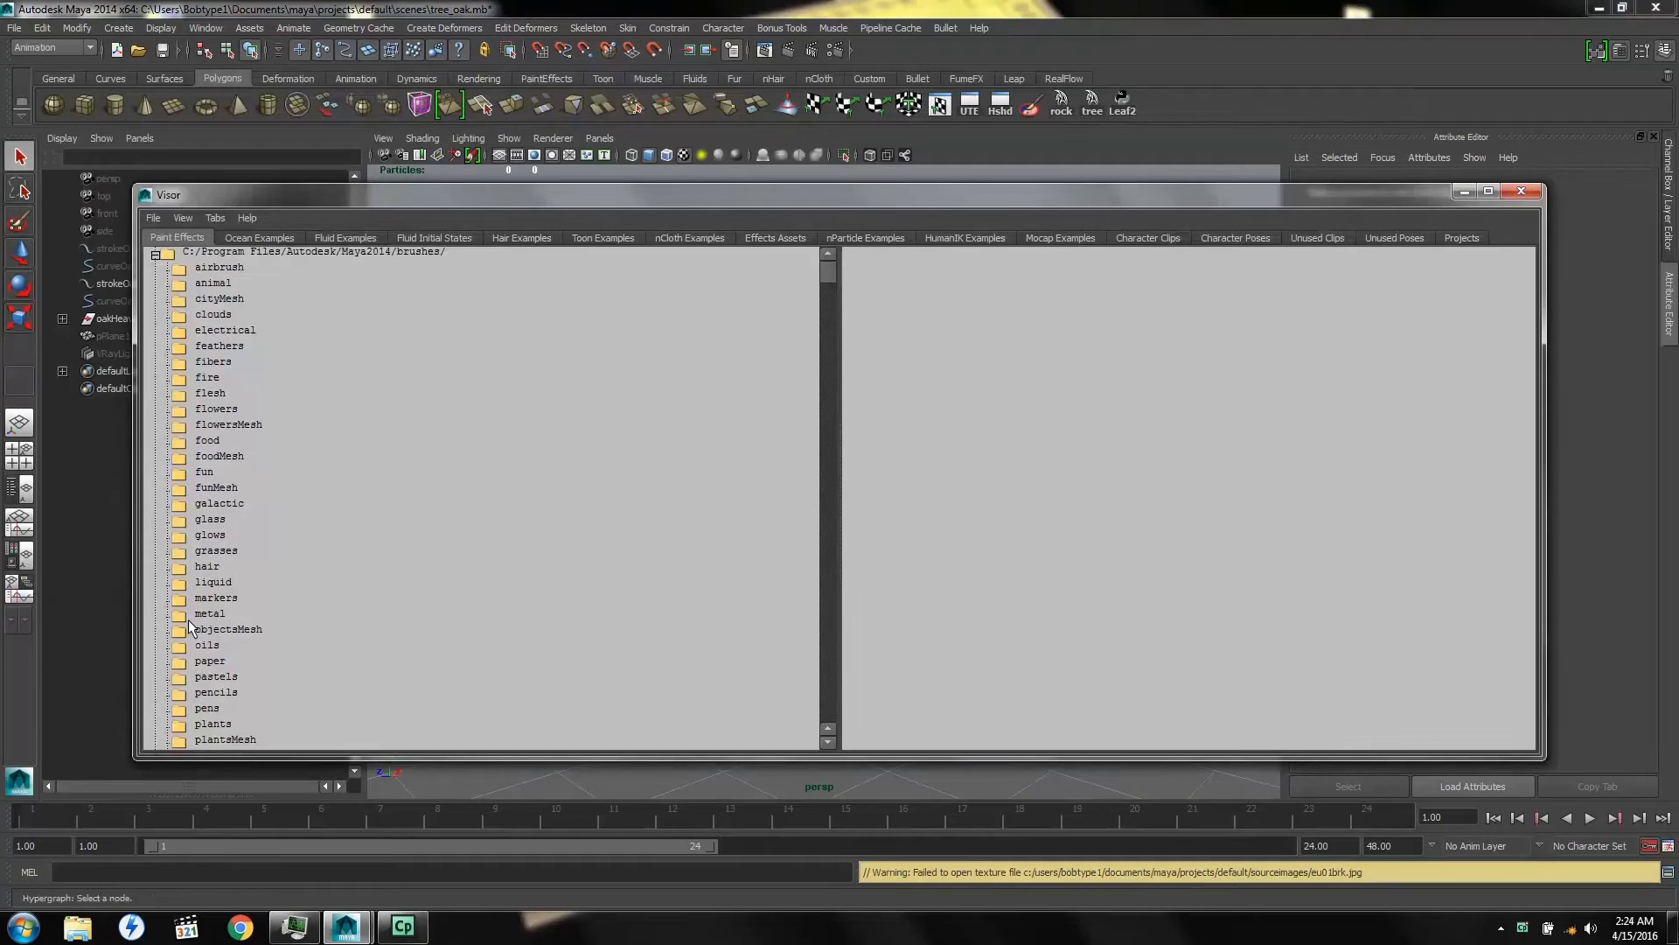
{"action": "scroll", "coordinate": [228, 642], "scroll_direction": "down", "scroll_amount": 3}
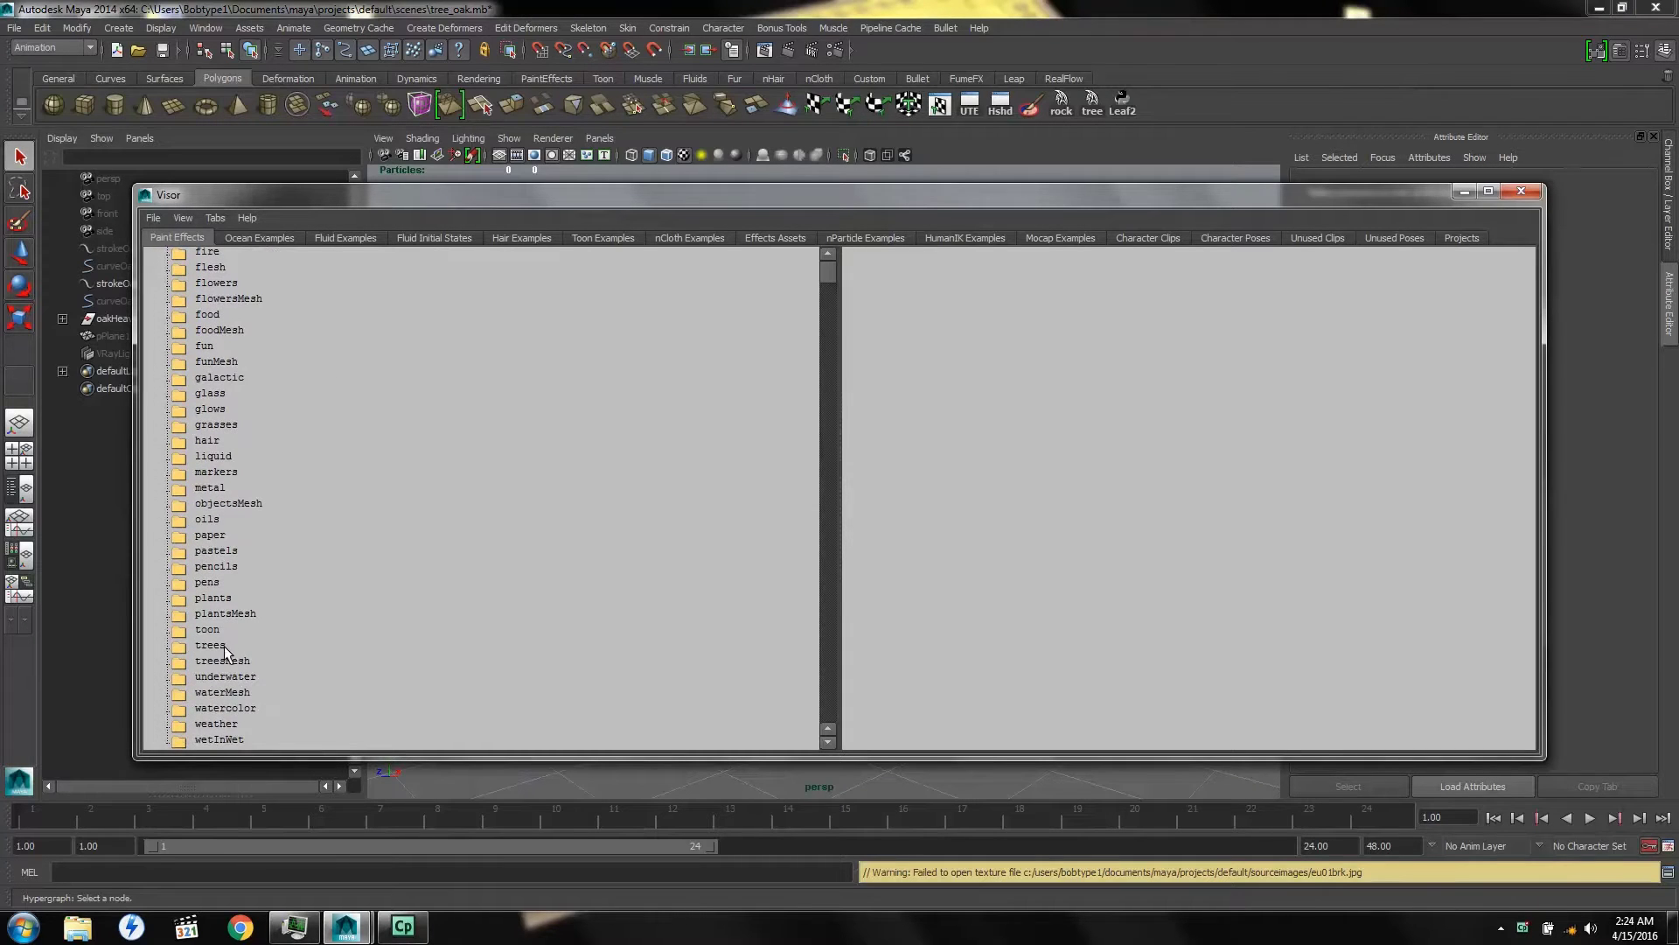
{"action": "left_click", "coordinate": [216, 664]}
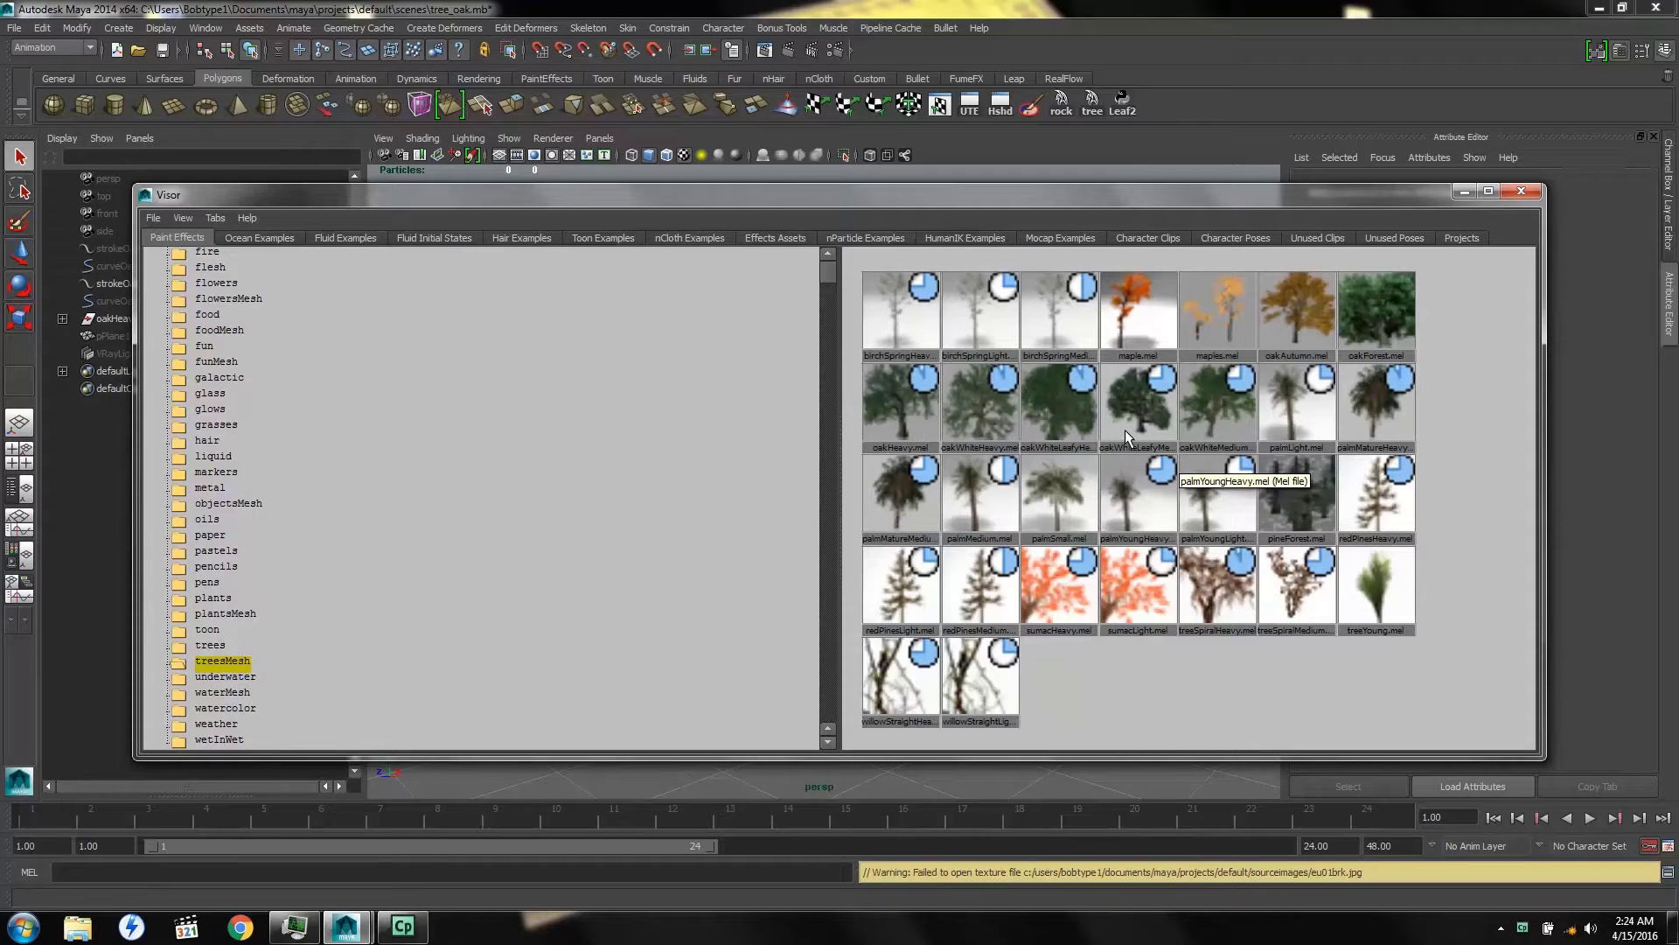
{"action": "left_click", "coordinate": [989, 414]}
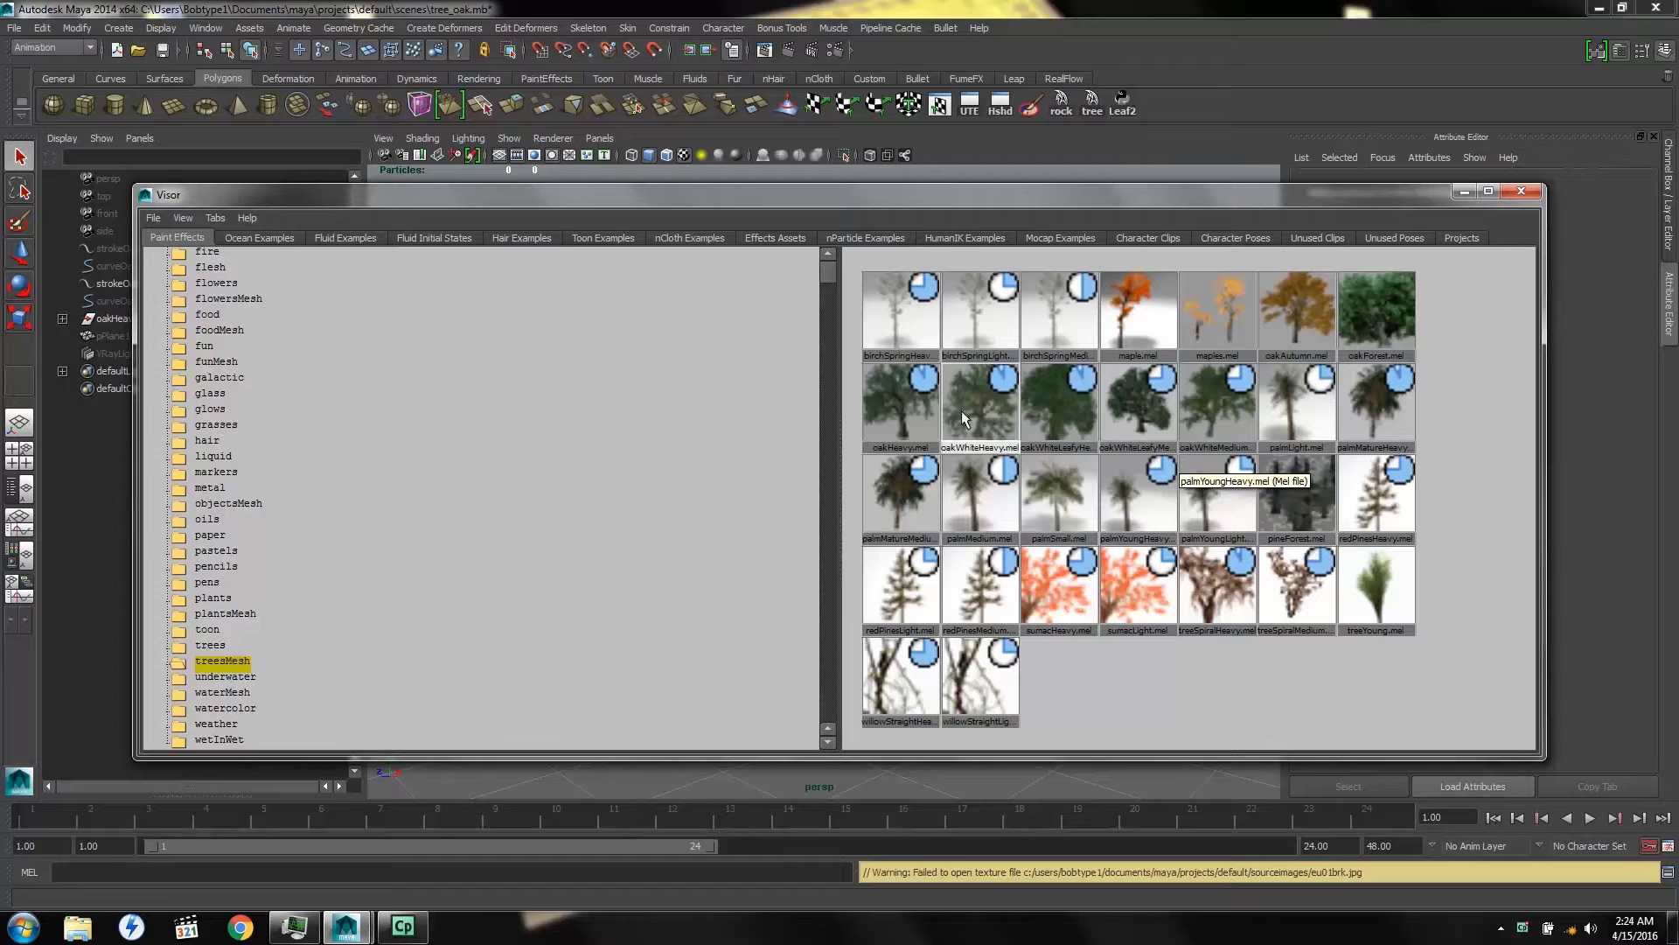
{"action": "left_click", "coordinate": [900, 414]}
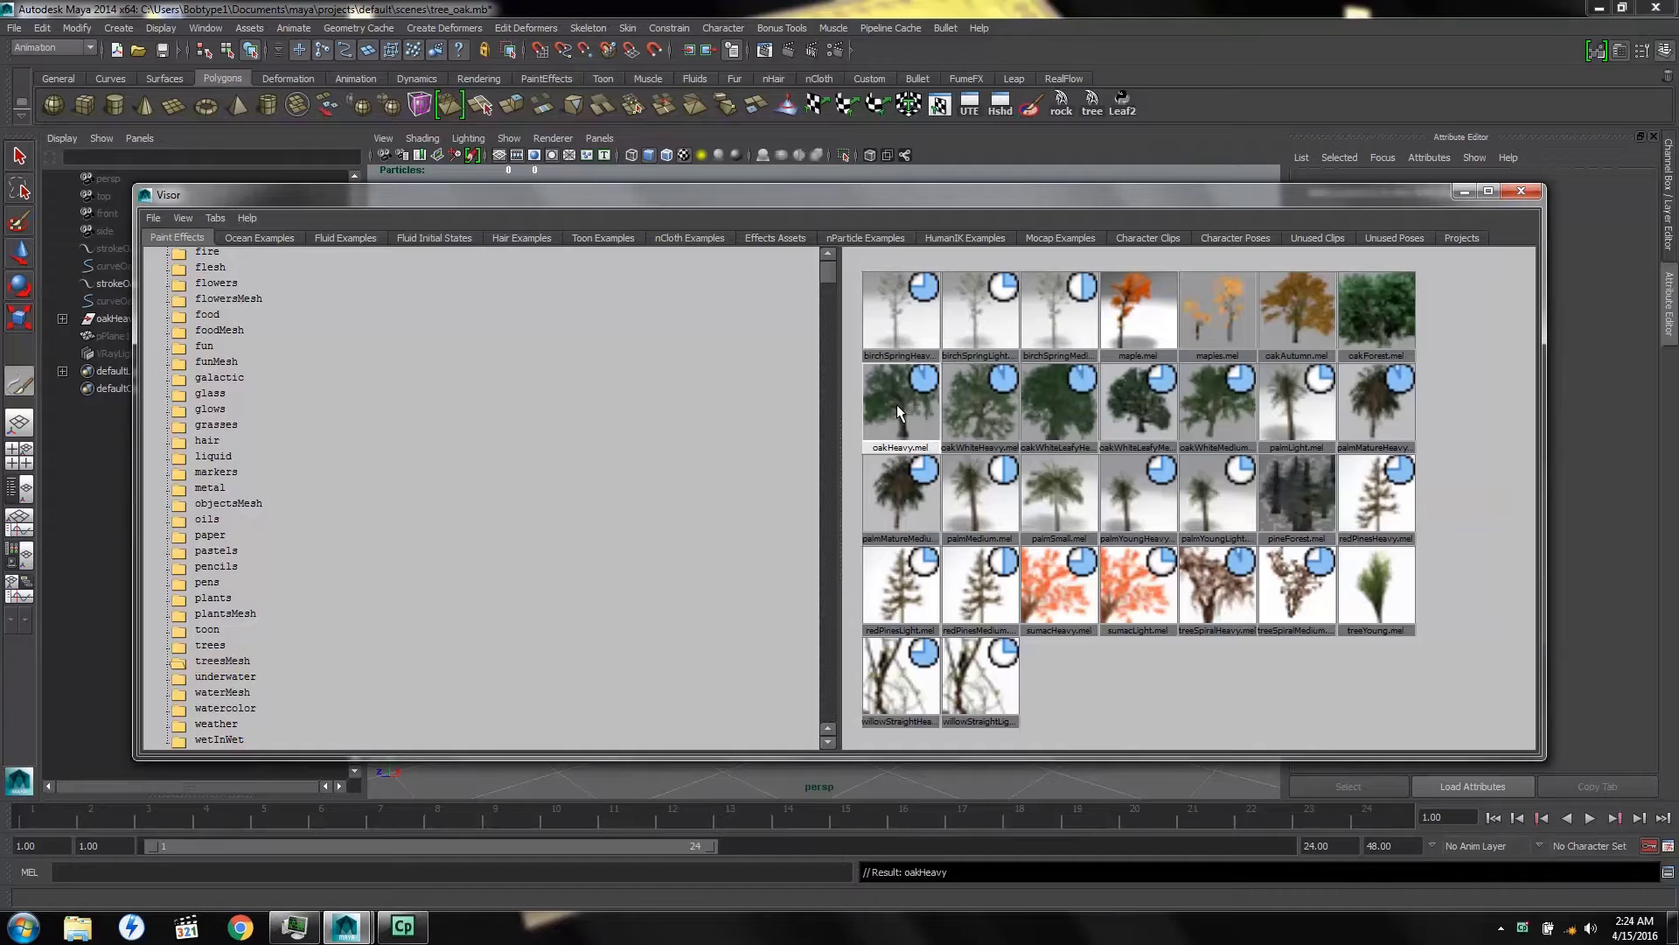
{"action": "left_click", "coordinate": [1520, 190]}
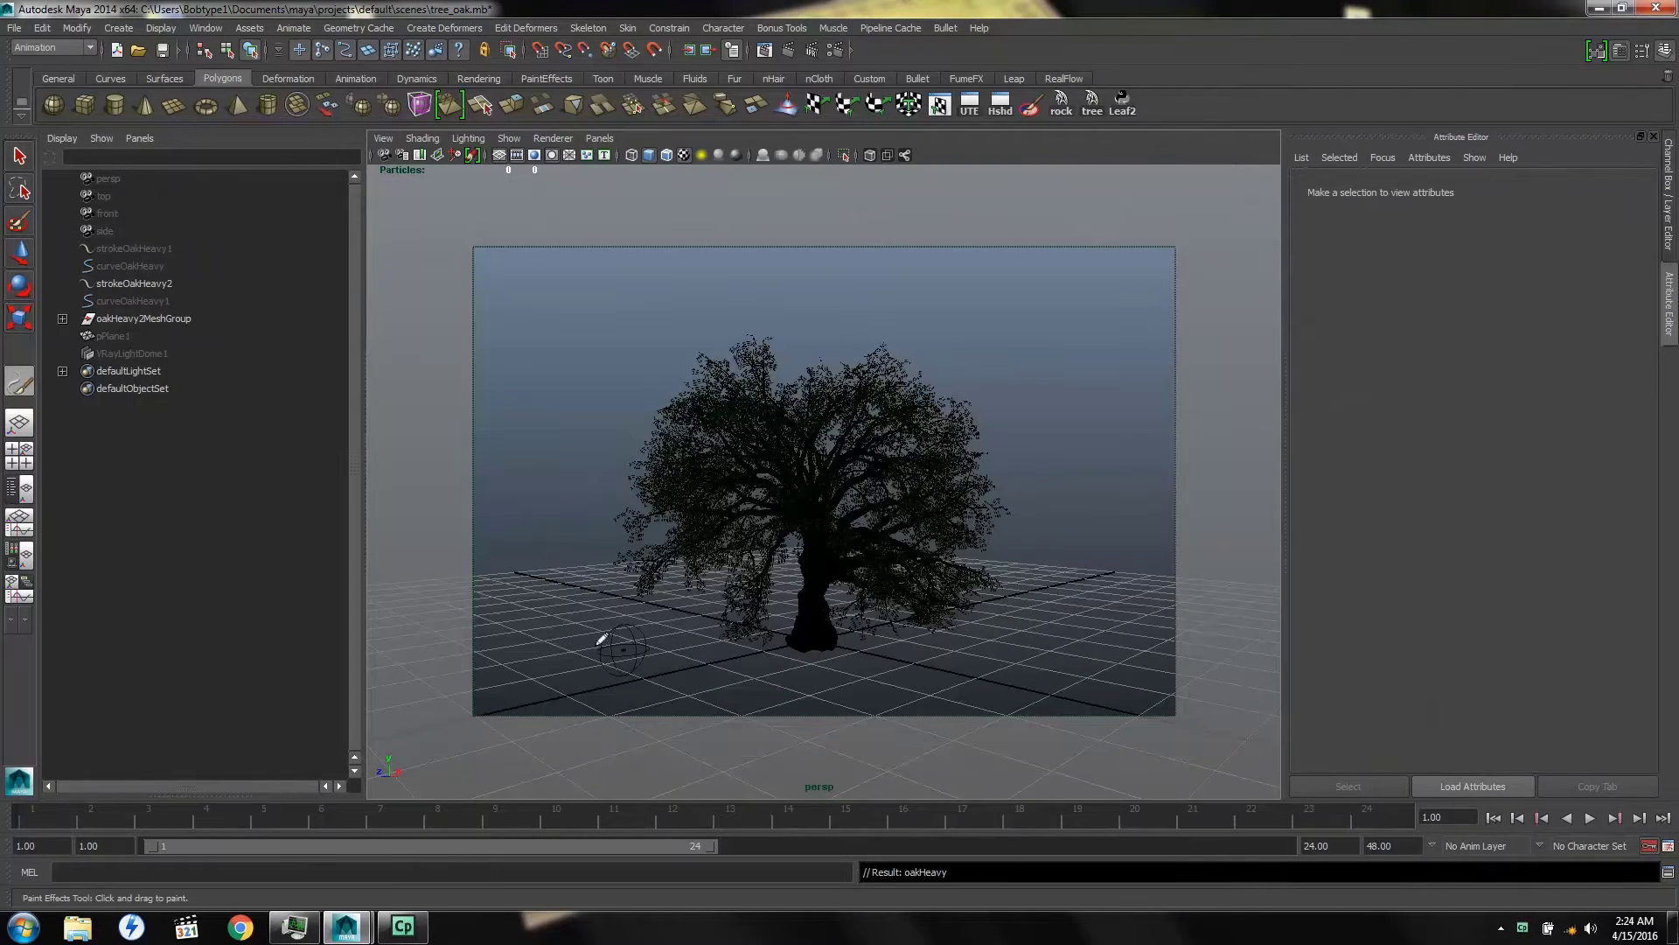
Paint a short oakHeavy stroke on the grid beside the existing tree, delete it, and switch to the Move tool
{"action": "left_click_drag", "start_coordinate": [518, 604], "coordinate": [544, 610]}
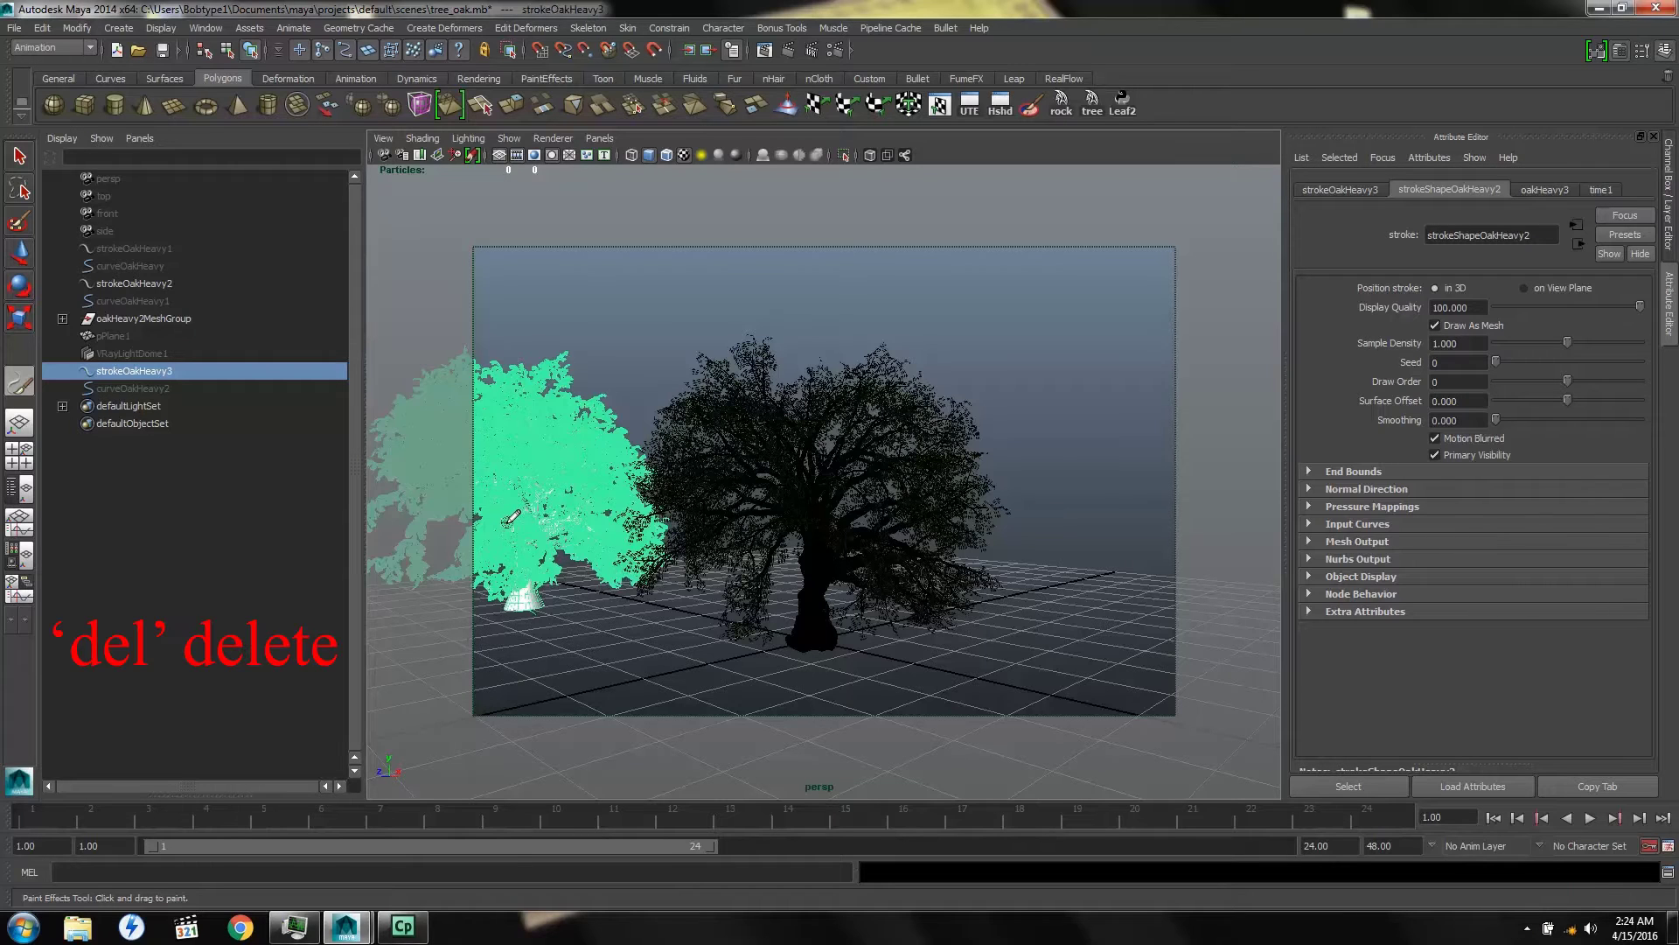
{"action": "key", "text": "Delete"}
{"action": "left_click", "coordinate": [18, 256]}
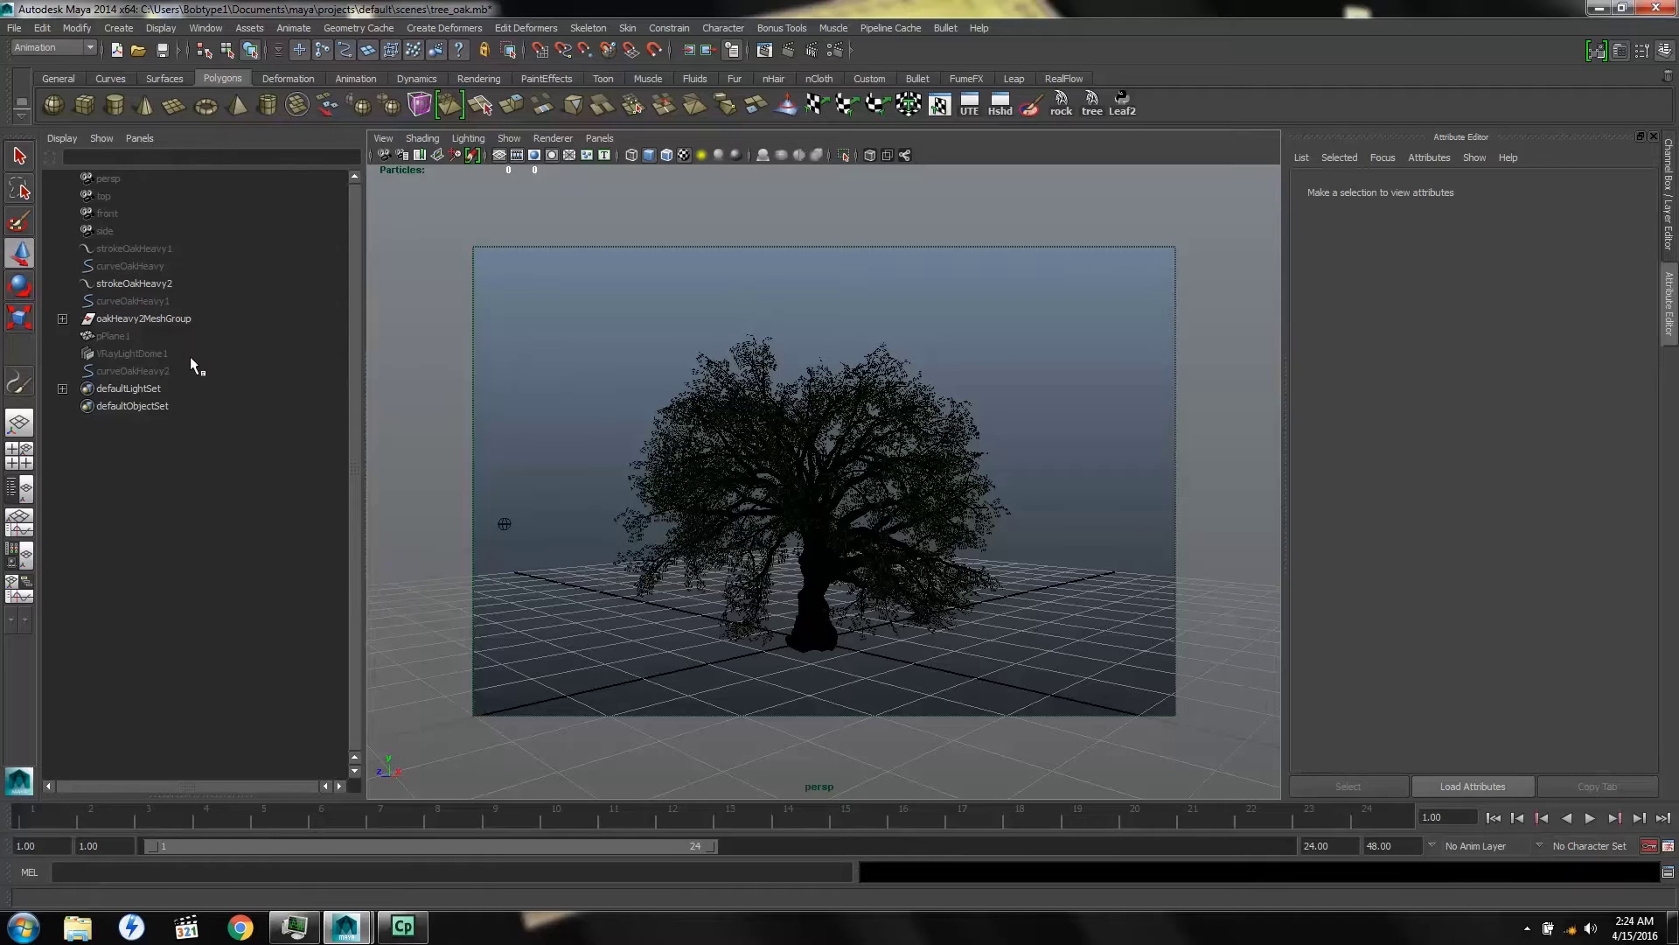
Examine the oak tree's separate trunk and leaf meshes in oakHeavy2MeshGroup, inspecting the leaf geometry up close near the treetop
{"action": "left_click", "coordinate": [62, 319]}
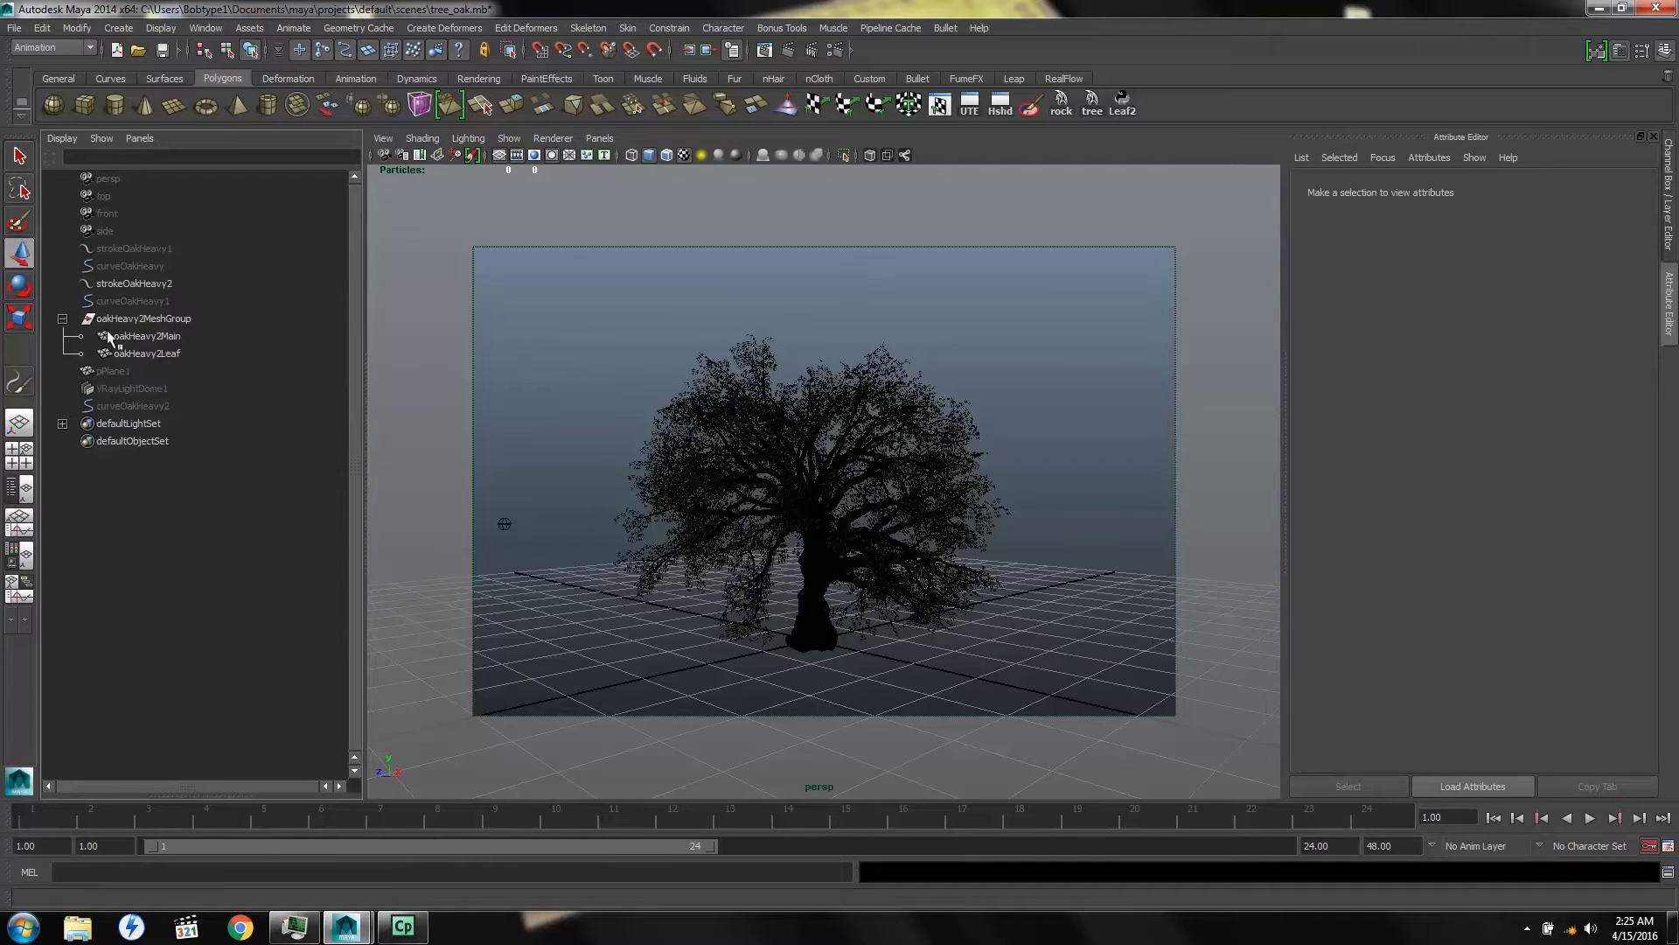
{"action": "left_click", "coordinate": [147, 353]}
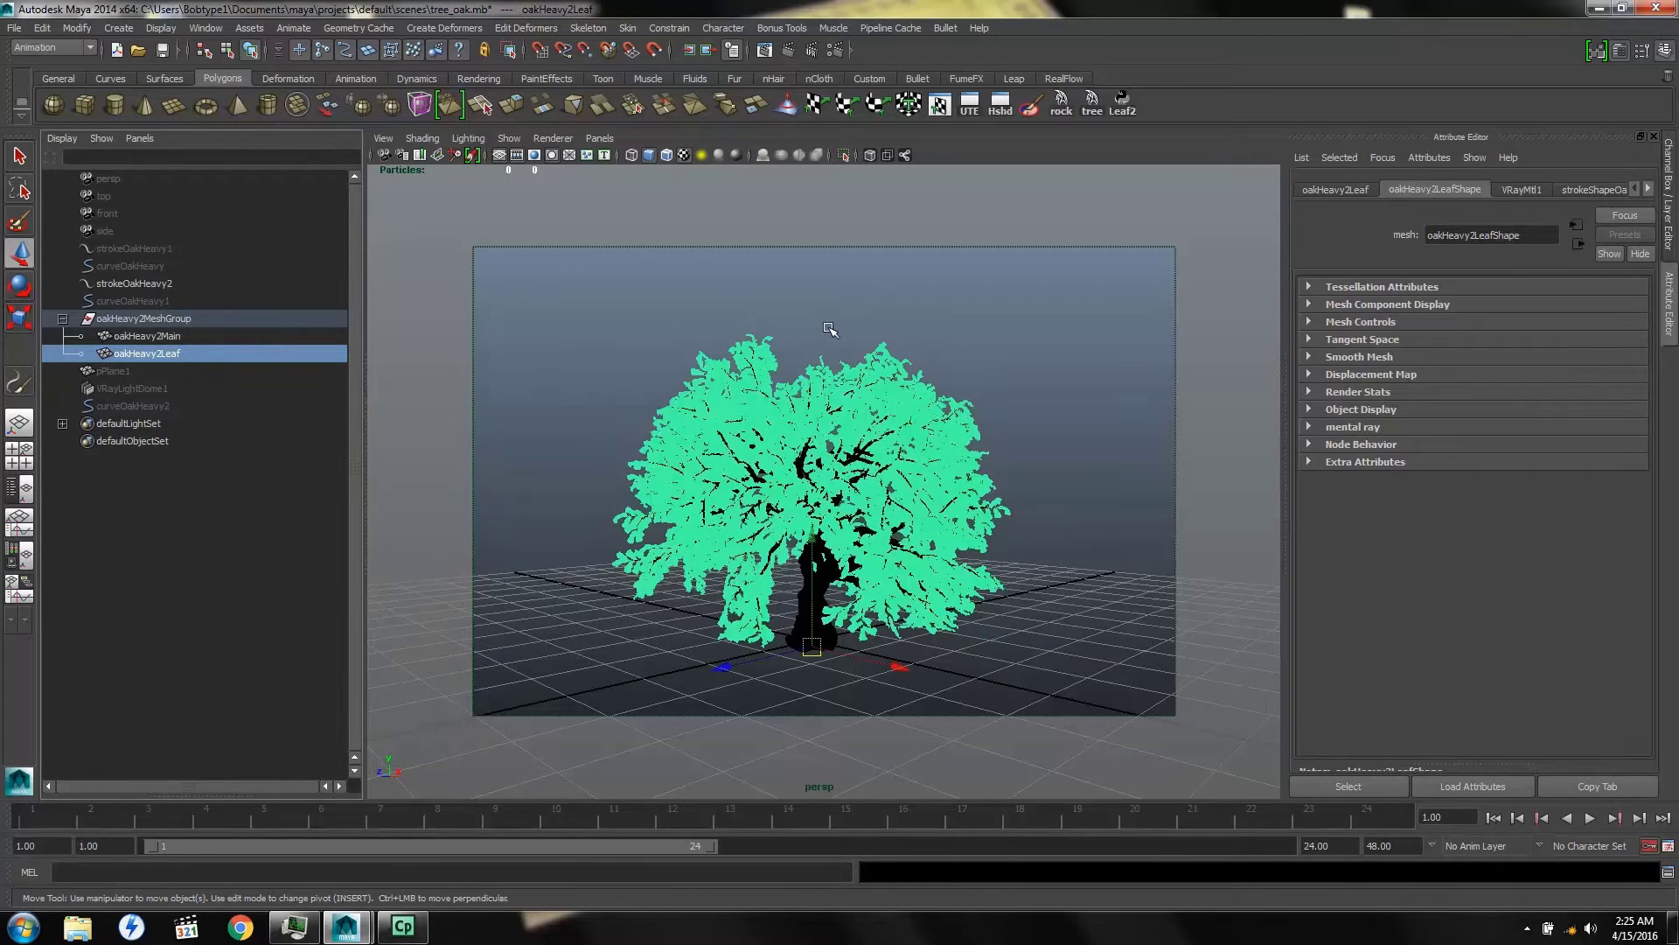
{"action": "left_click", "coordinate": [690, 347]}
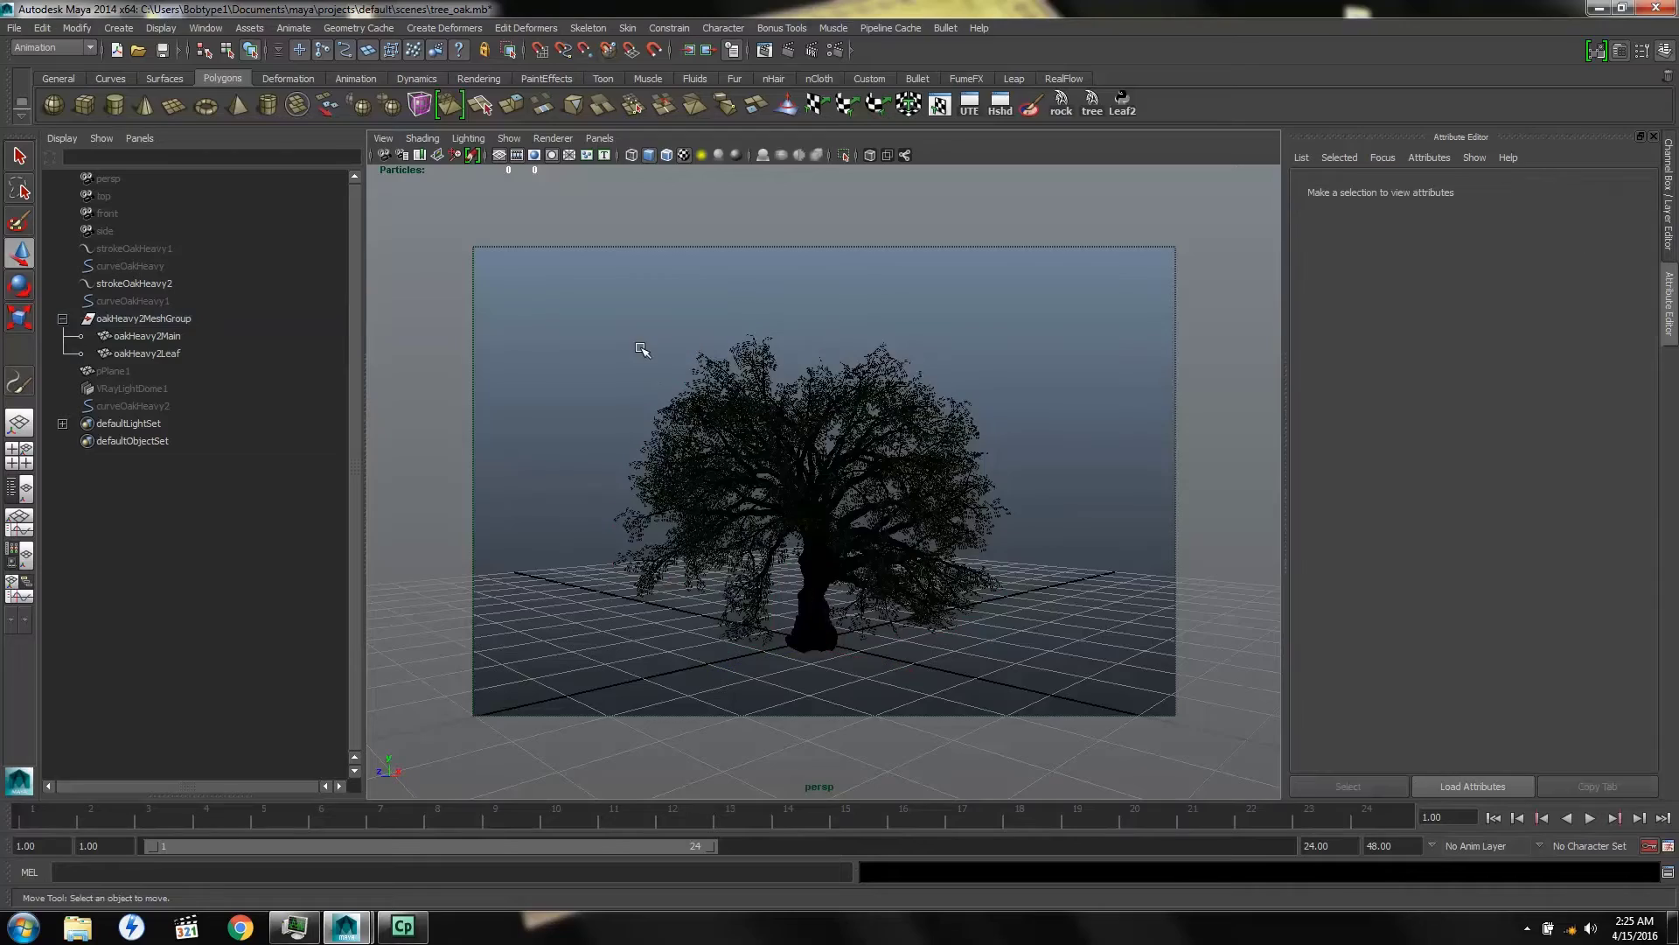
{"action": "scroll", "coordinate": [674, 364], "scroll_direction": "up", "scroll_amount": 5}
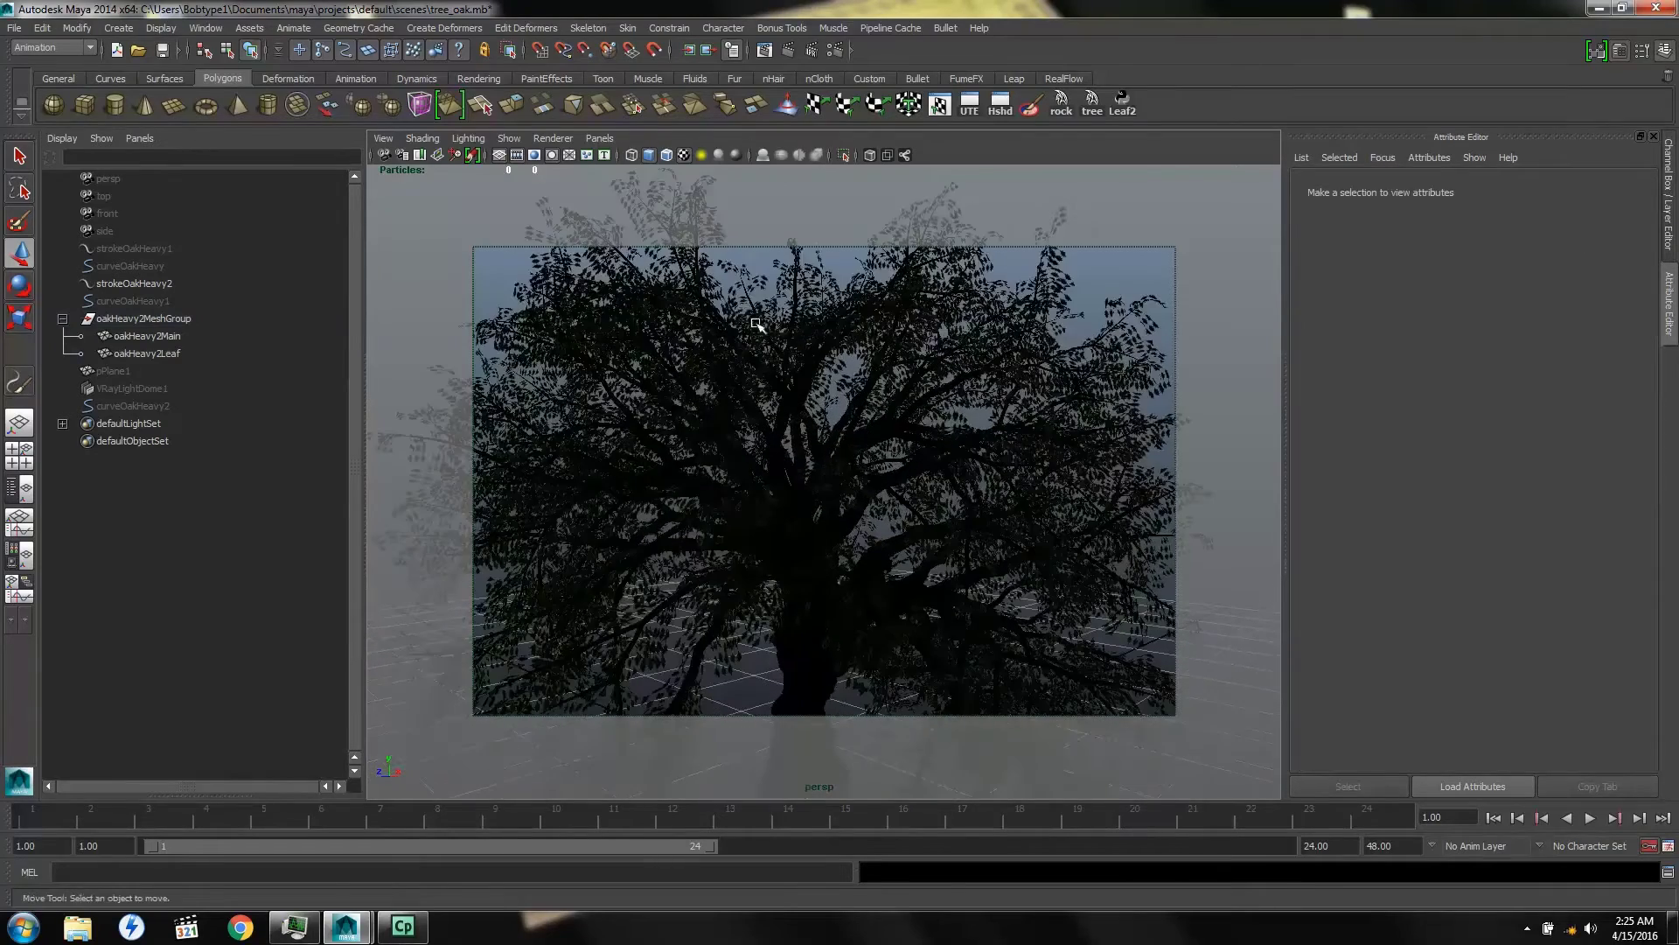
{"action": "middle_click_drag", "start_coordinate": [758, 326], "coordinate": [794, 564], "text": "alt"}
{"action": "right_click_drag", "start_coordinate": [630, 477], "coordinate": [1067, 481], "text": "alt"}
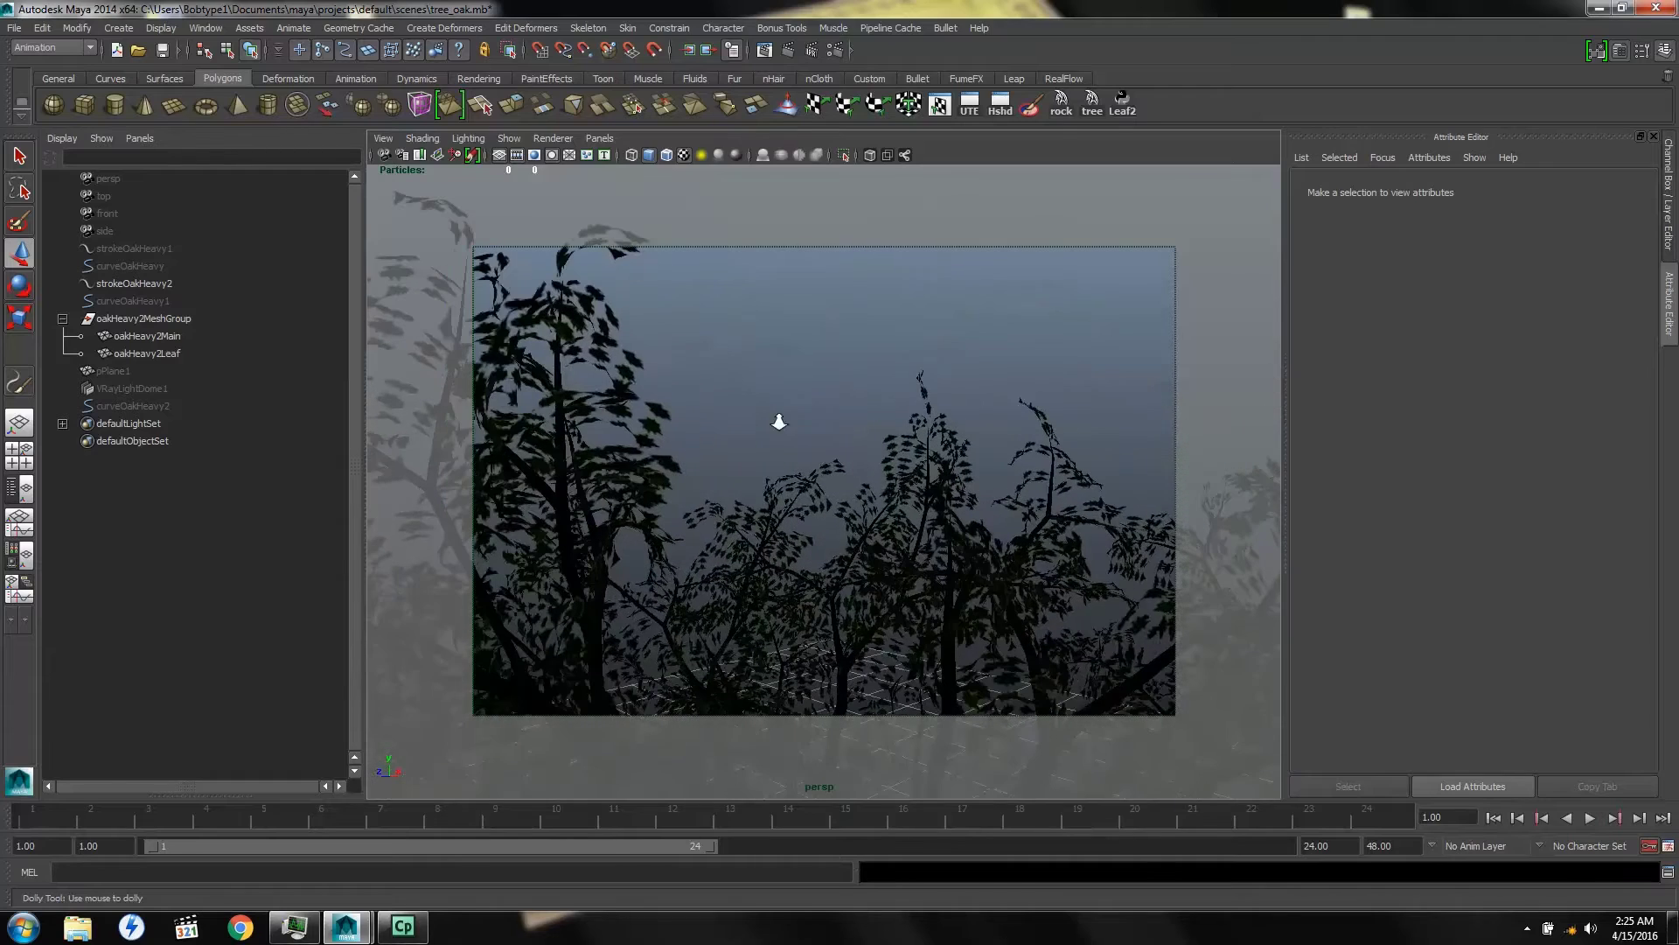
{"action": "right_click_drag", "start_coordinate": [750, 412], "coordinate": [712, 498], "text": "alt"}
{"action": "left_click", "coordinate": [604, 441]}
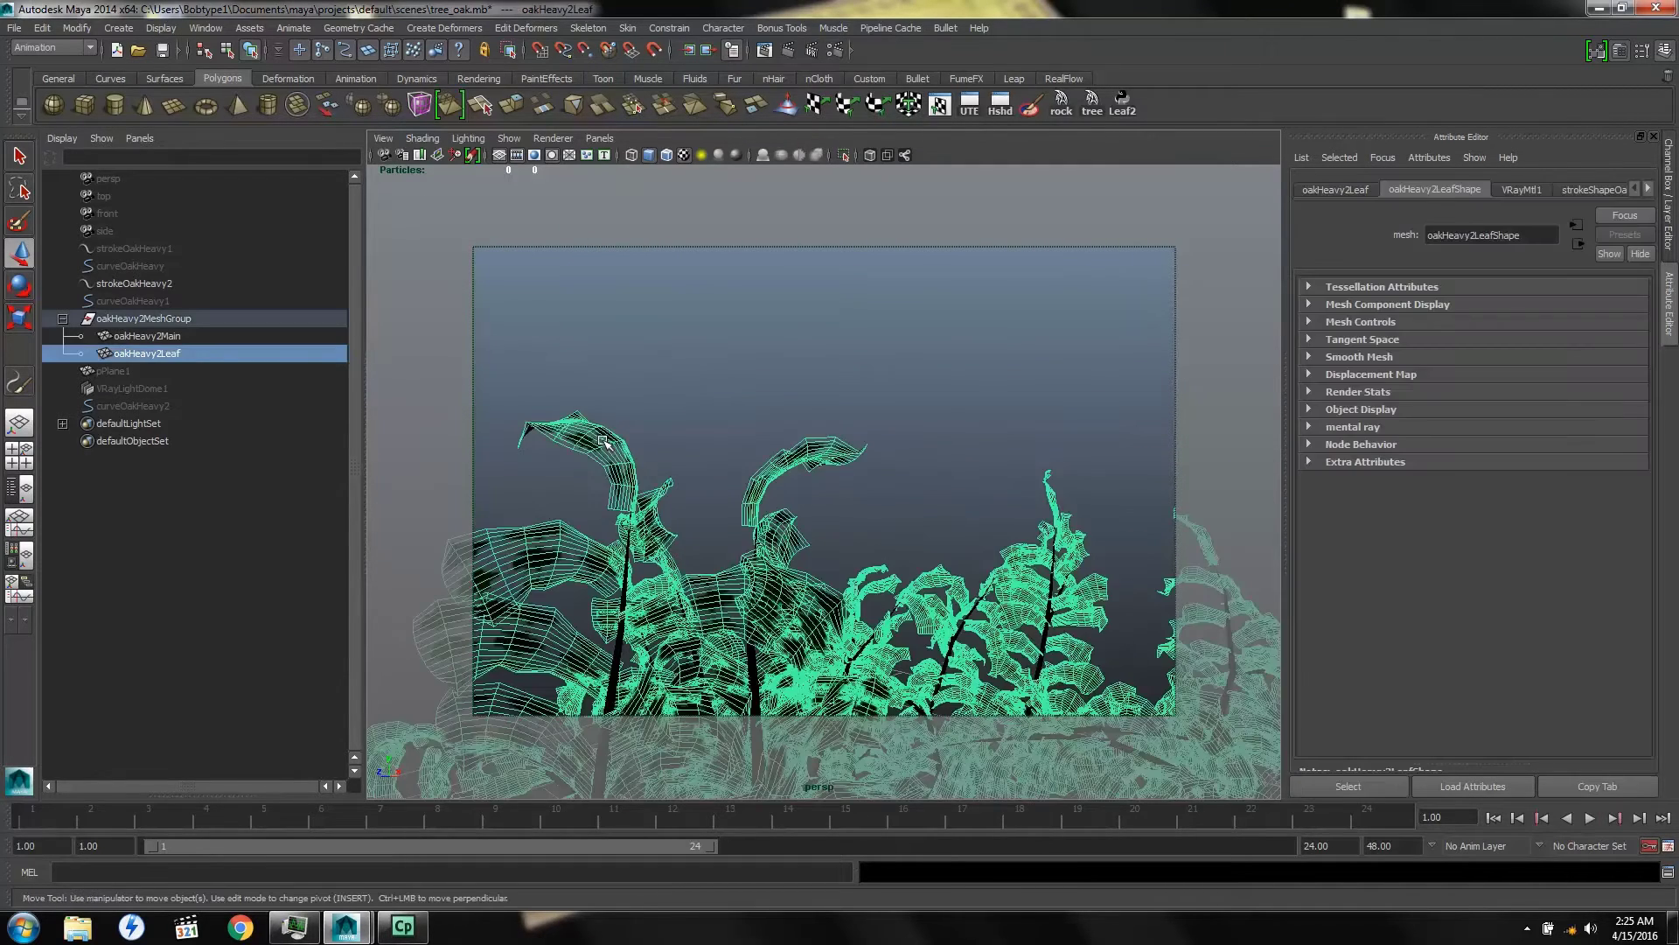
Select faces on the curved leaf strip at the treetop of oakHeavy2Leaf and grow the face selection
{"action": "right_click", "coordinate": [584, 427]}
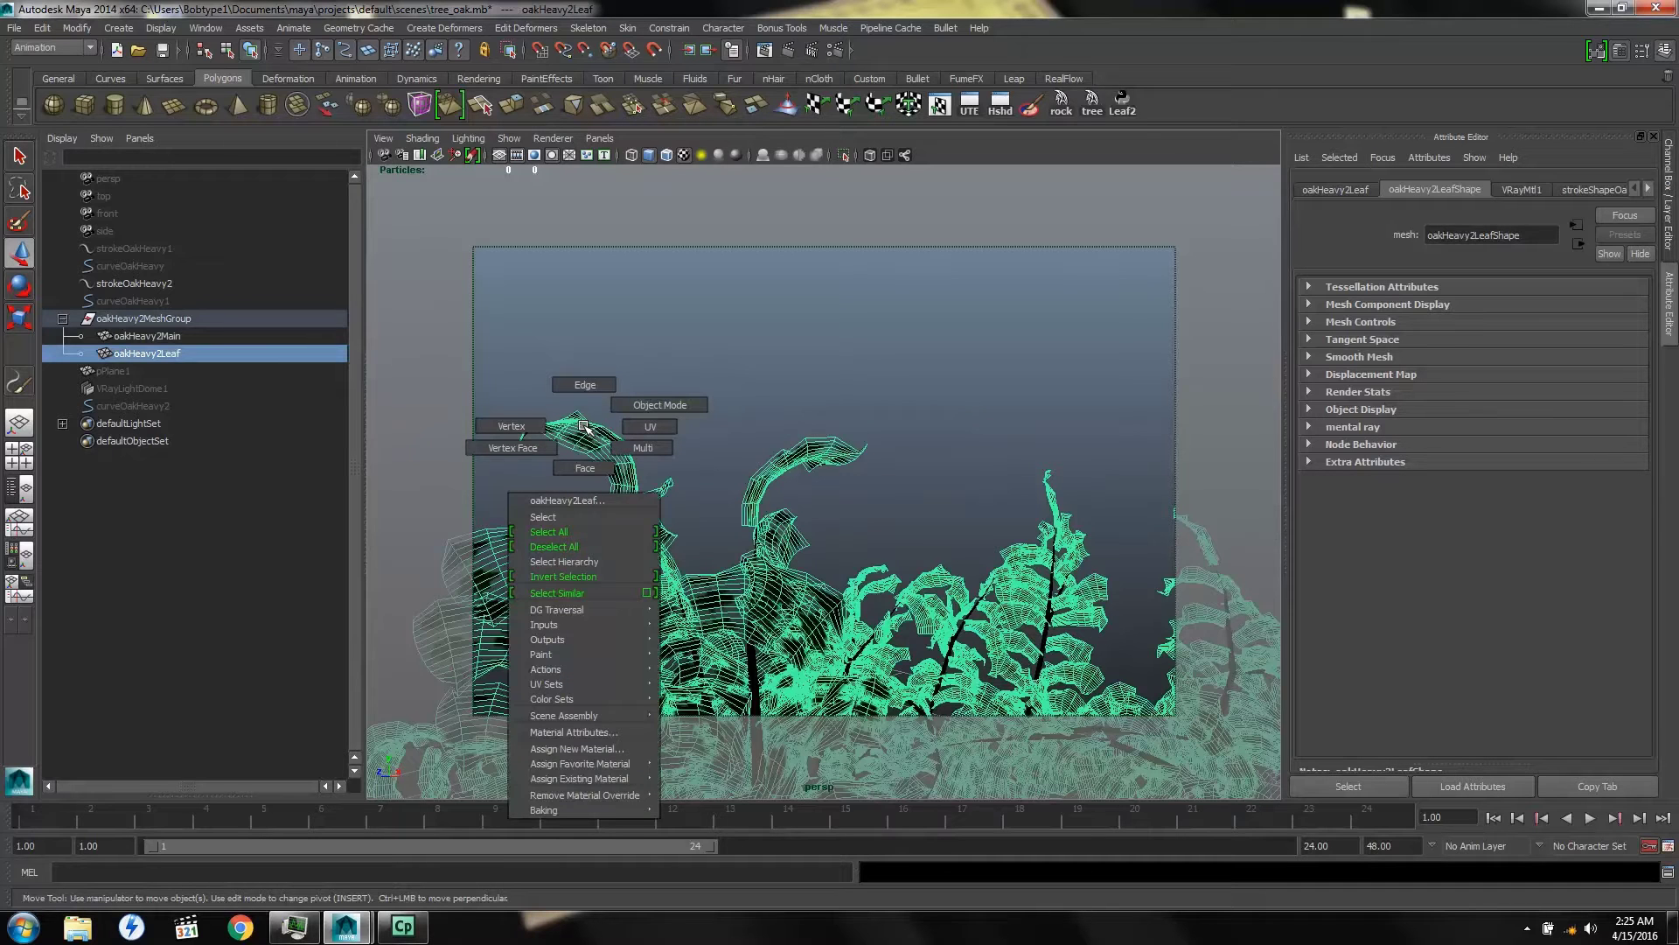
{"action": "right_click_drag", "start_coordinate": [584, 427], "coordinate": [584, 448]}
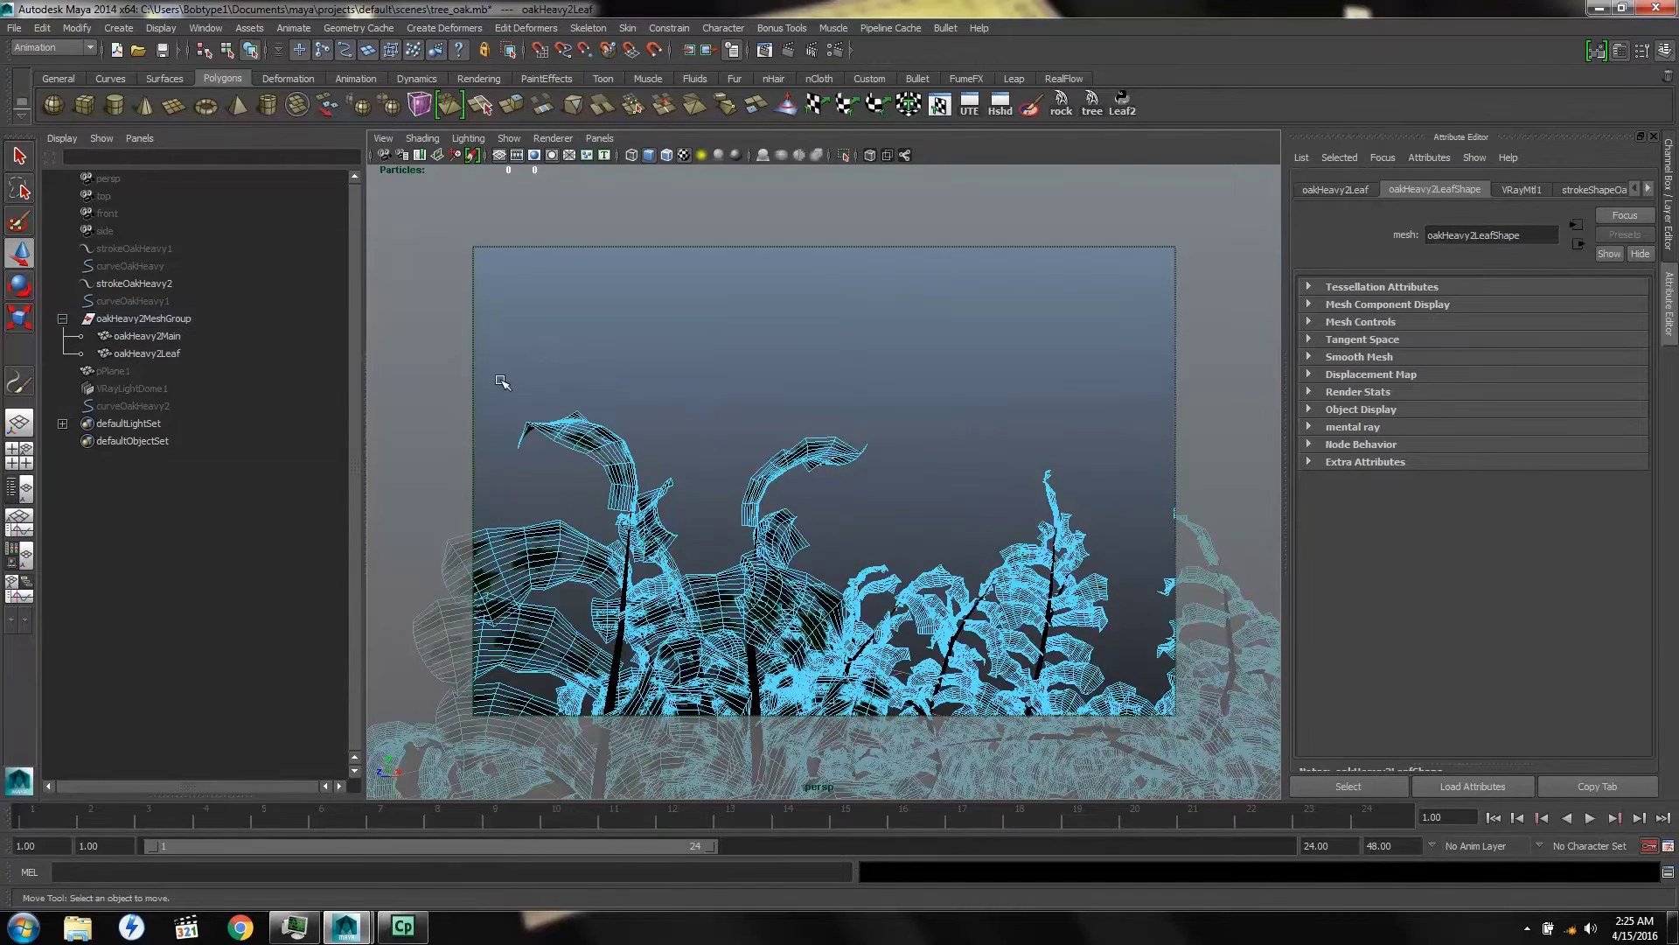
{"action": "left_click_drag", "start_coordinate": [502, 379], "coordinate": [608, 461]}
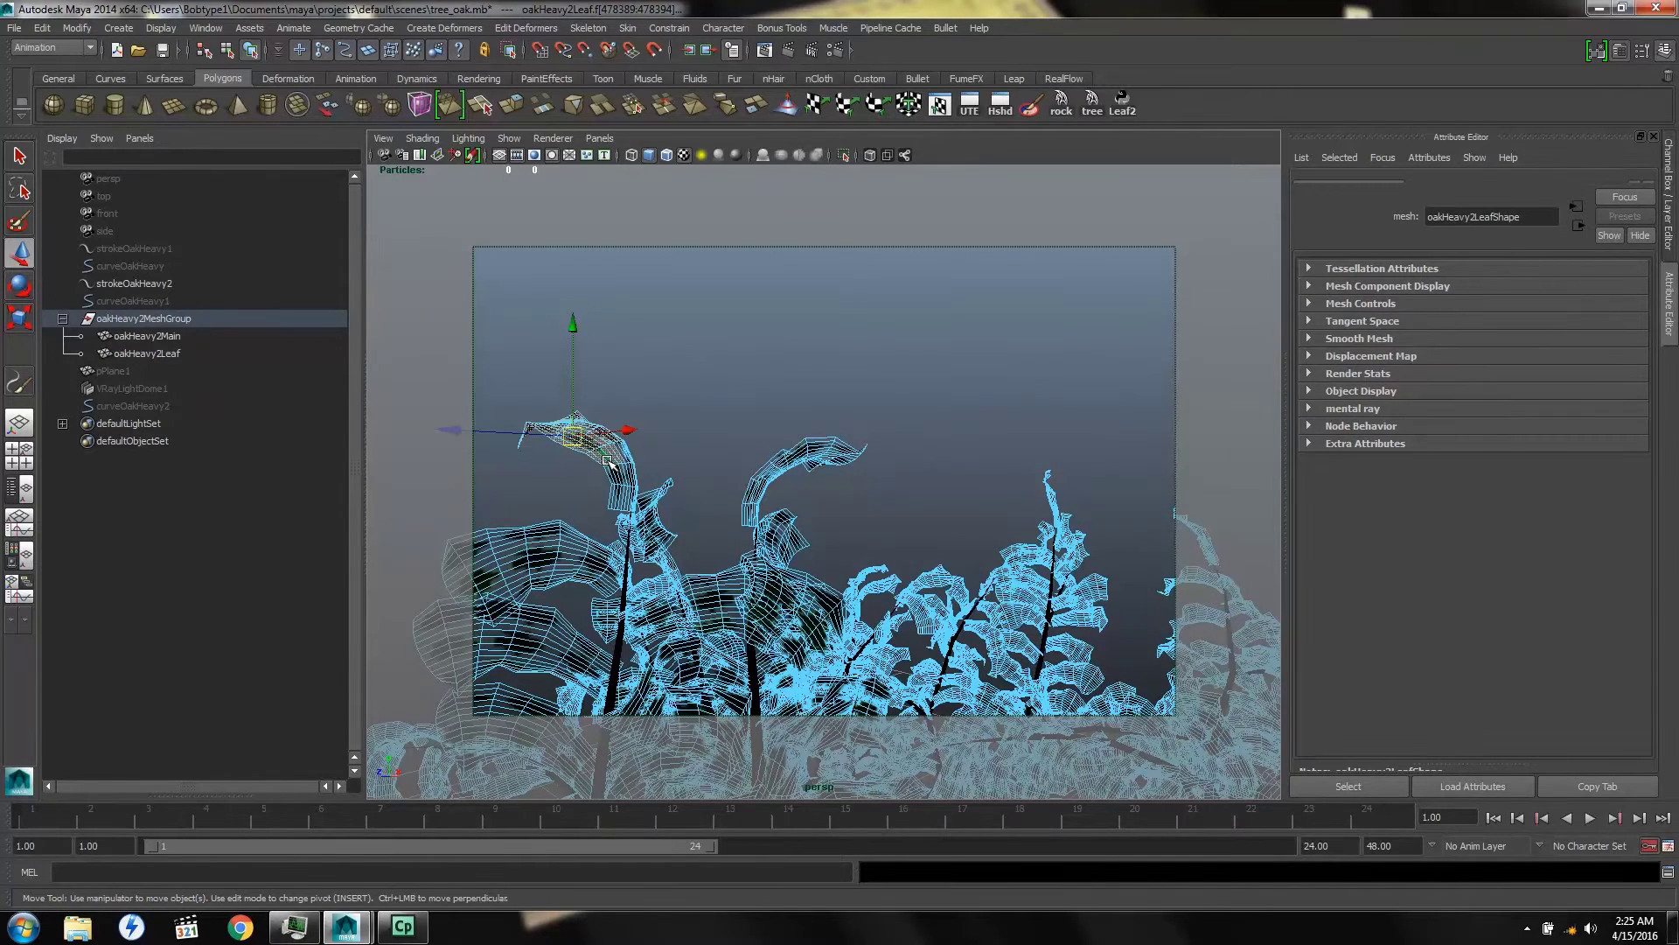
{"action": "key", "text": "shift+period"}
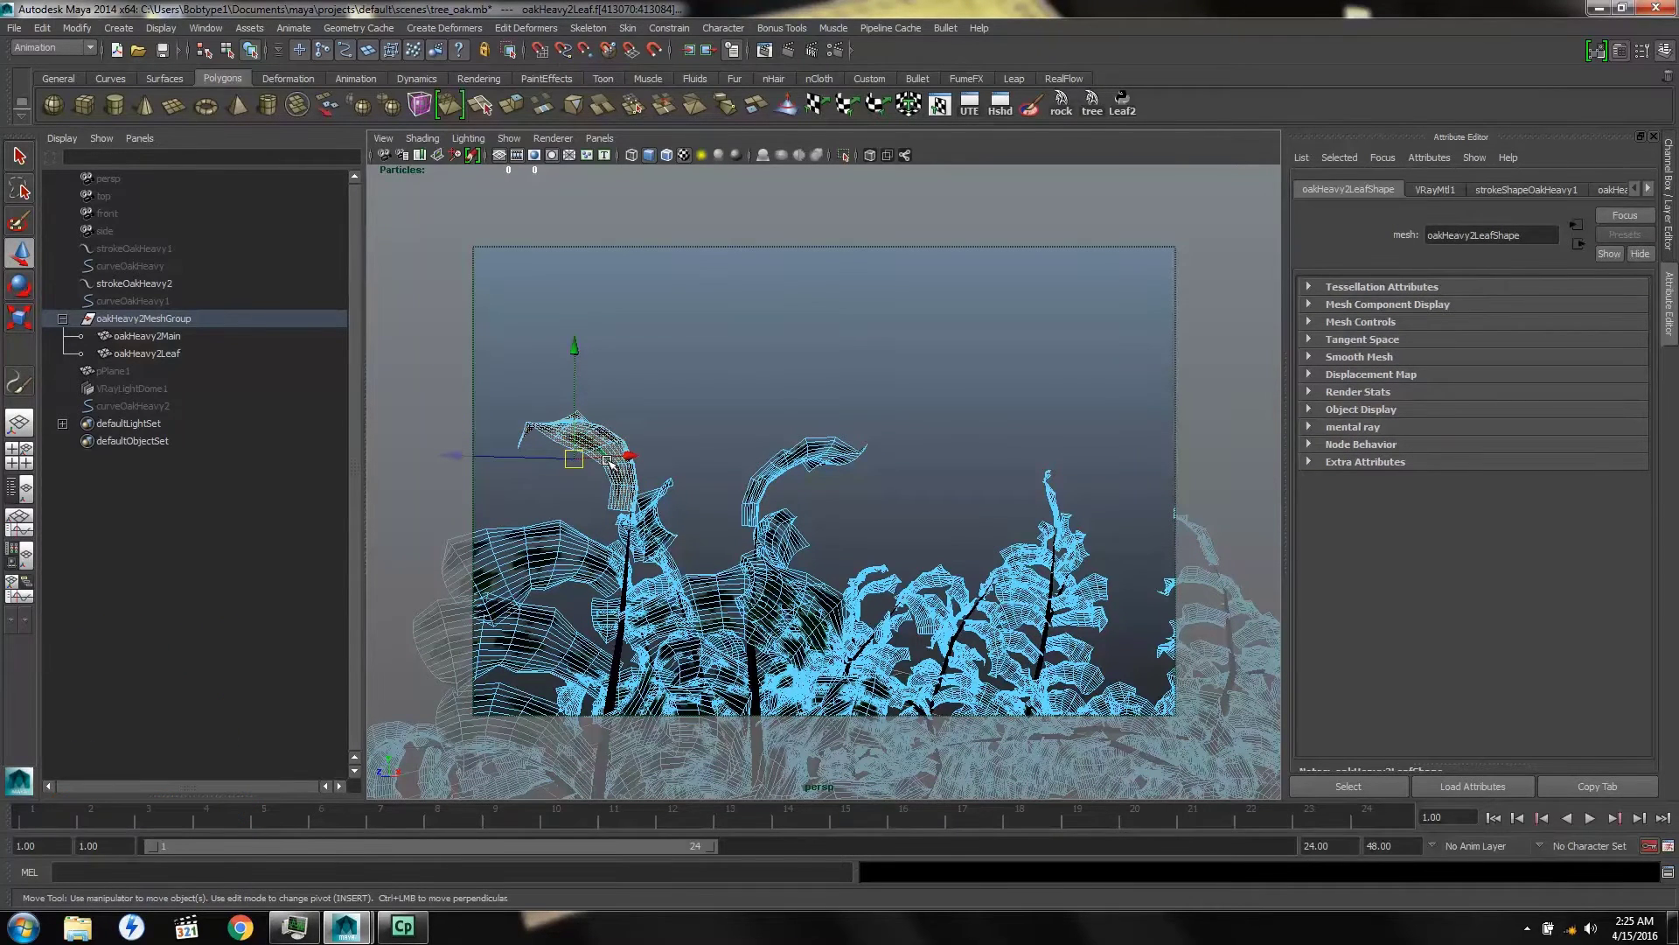
Examine the selected leaf faces' UV layout over the leaf texture in the UV Texture Editor, and minimize the editor
{"action": "left_click", "coordinate": [967, 104]}
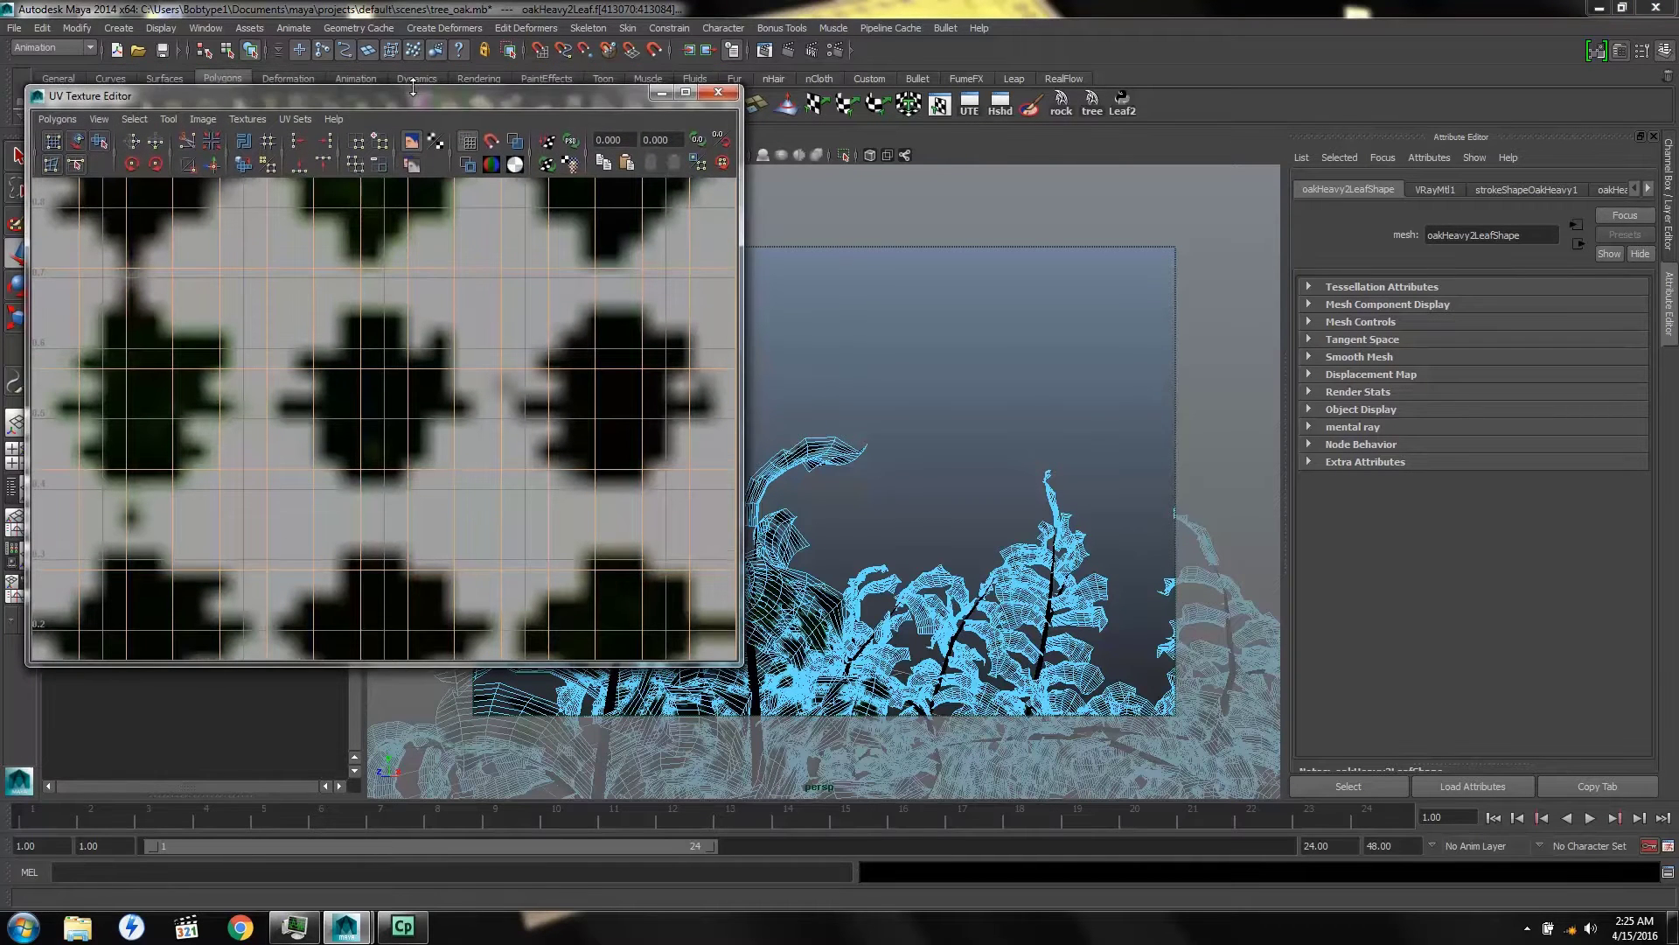
{"action": "left_click_drag", "start_coordinate": [407, 87], "coordinate": [822, 193]}
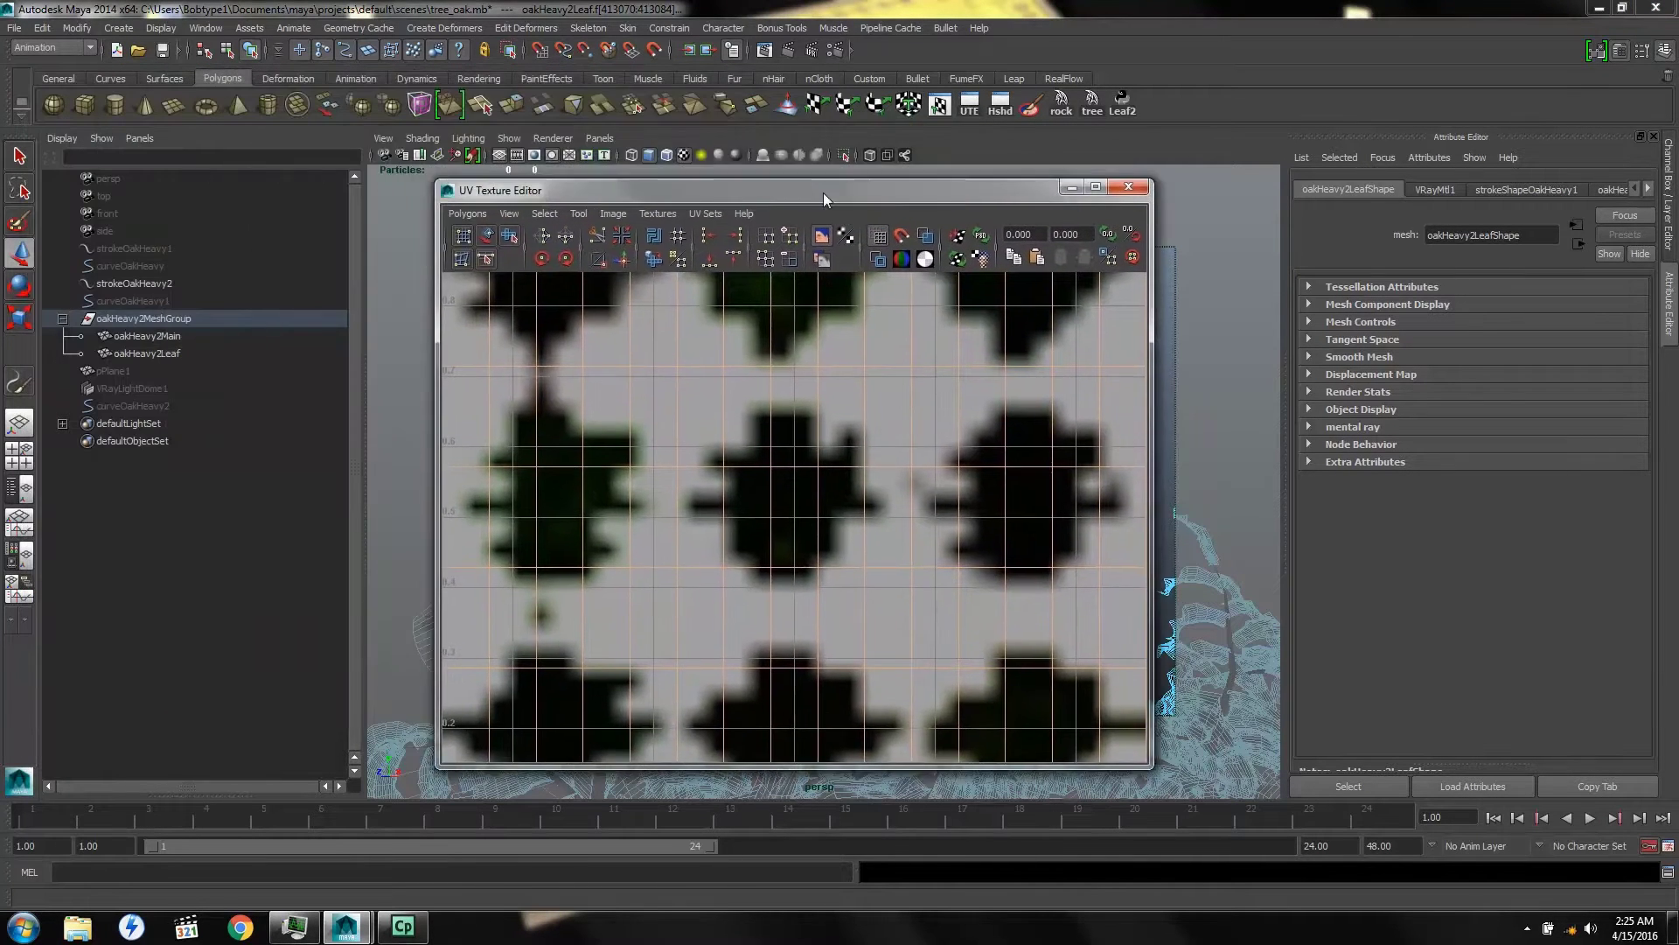
{"action": "scroll", "coordinate": [823, 438], "scroll_direction": "down", "scroll_amount": 5}
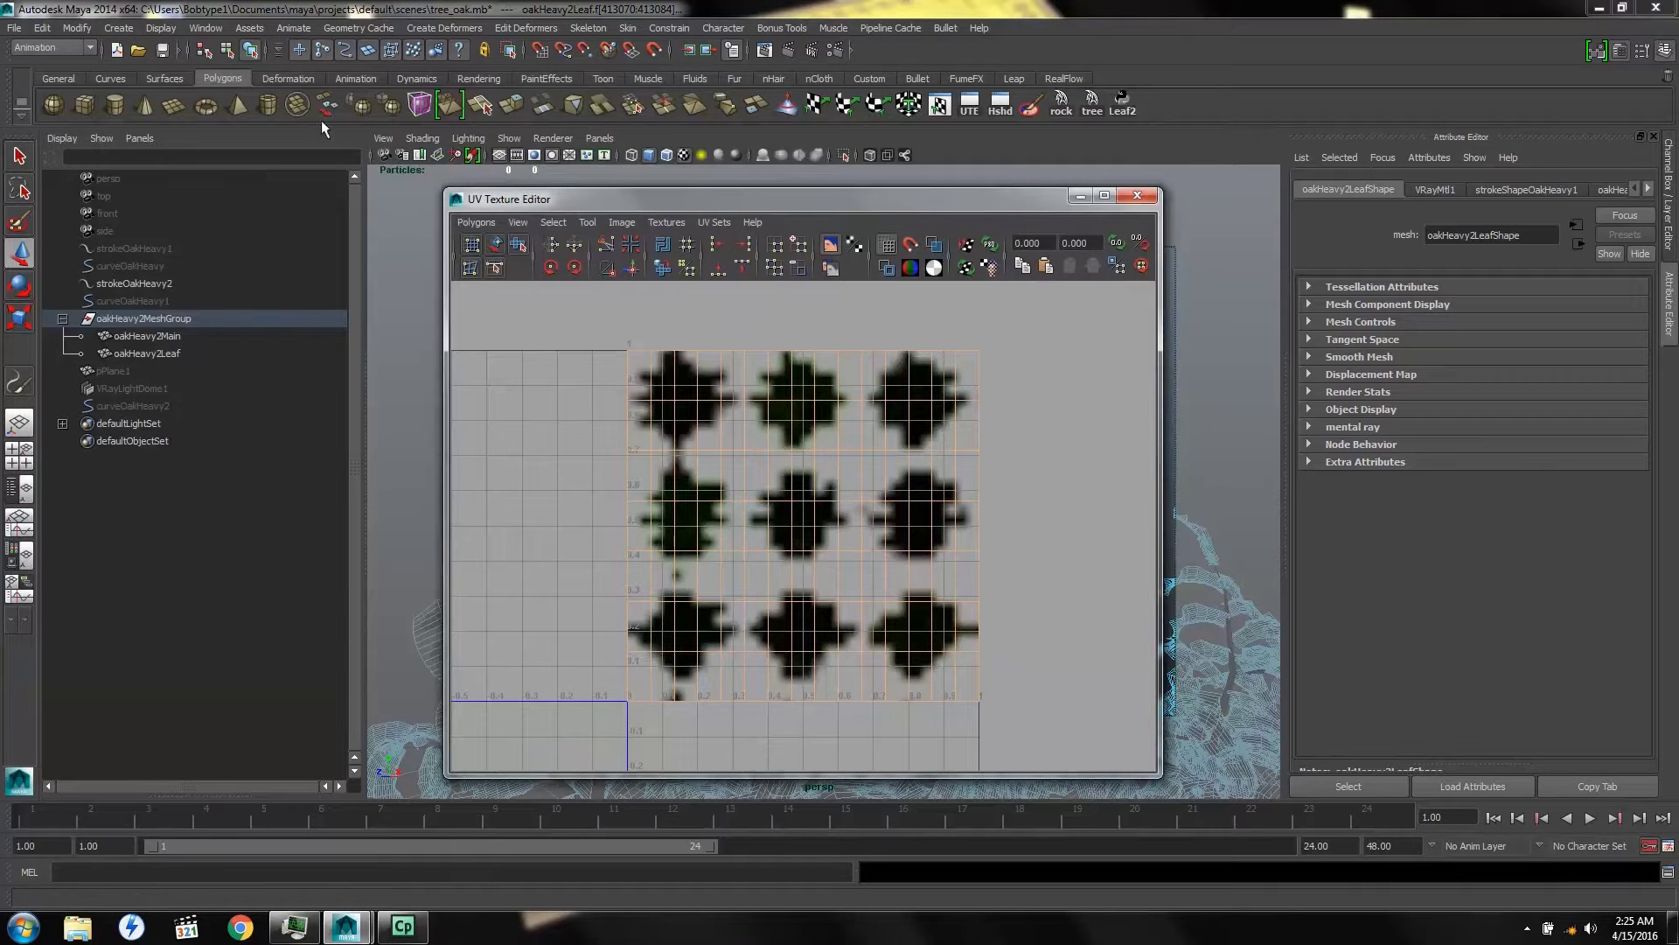
{"action": "left_click", "coordinate": [198, 28]}
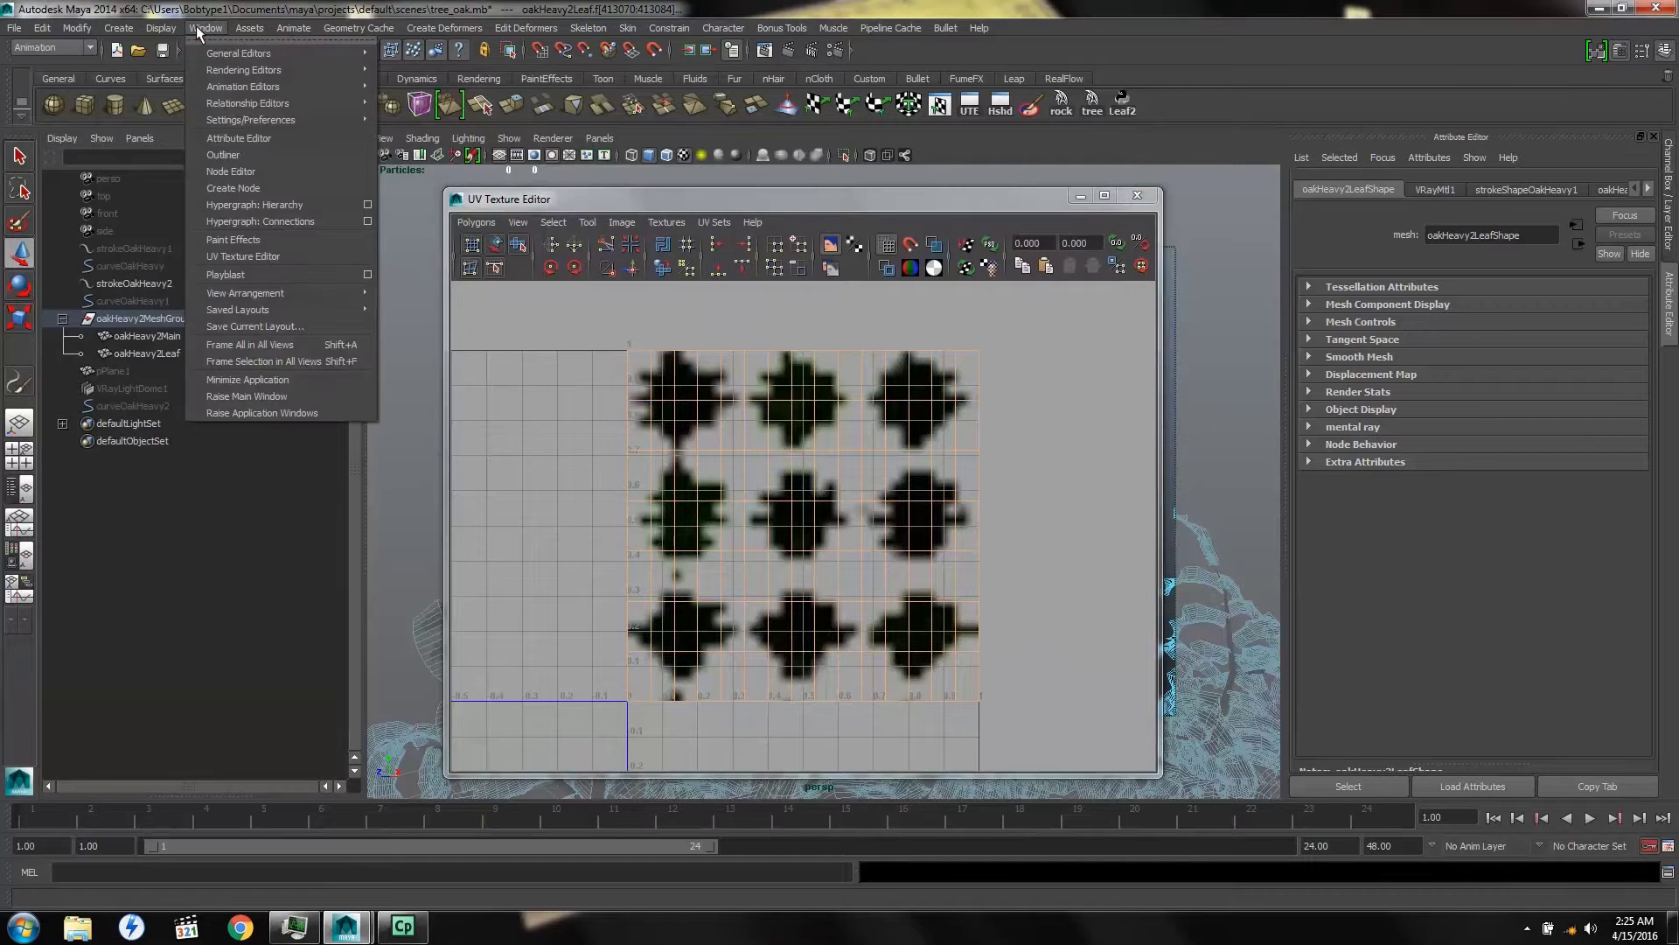
{"action": "left_click", "coordinate": [250, 255]}
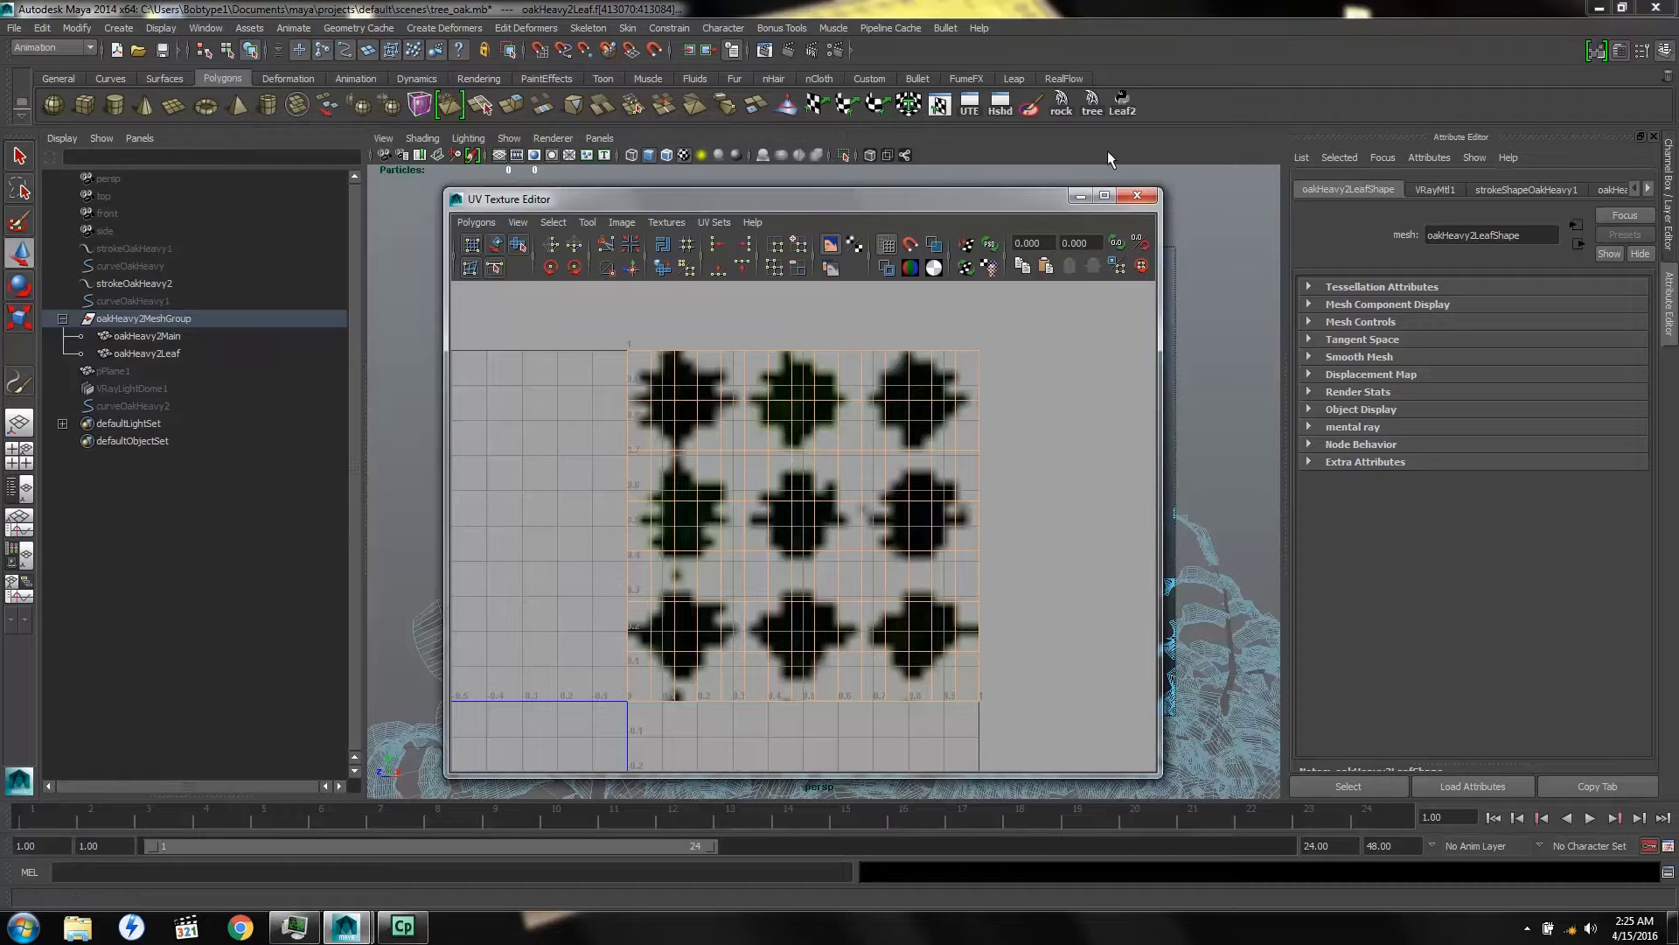
{"action": "left_click", "coordinate": [1081, 195]}
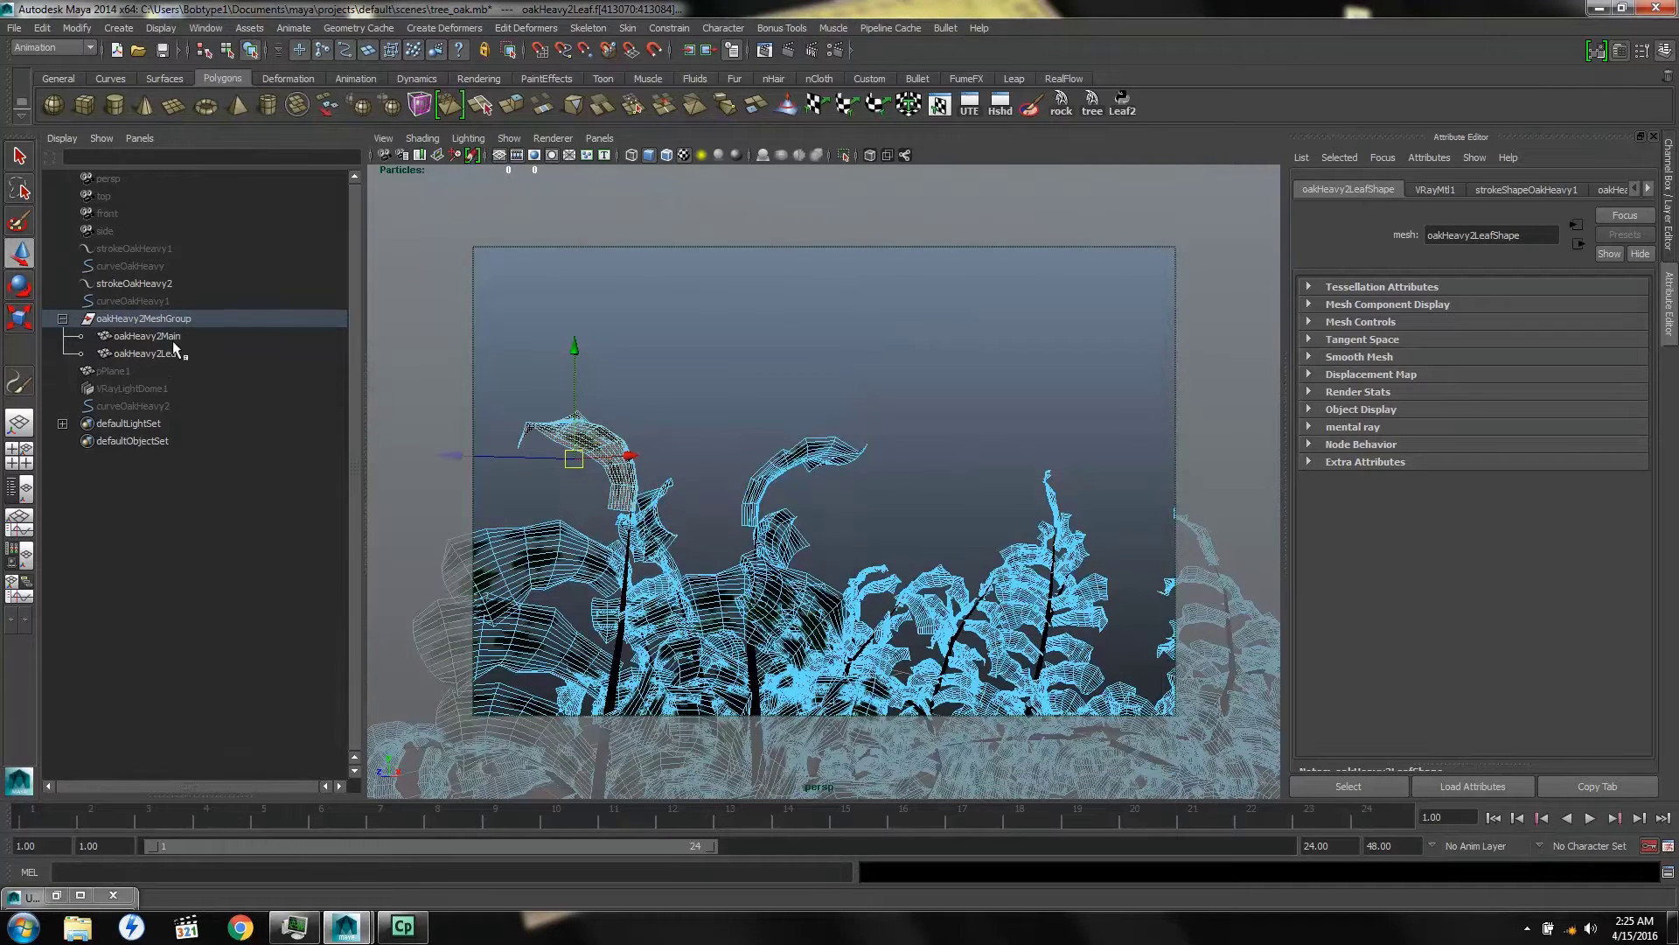
Graph the oakHeavy2Leaf mesh's material network in the Hypershade and minimize the window
{"action": "left_click", "coordinate": [154, 353]}
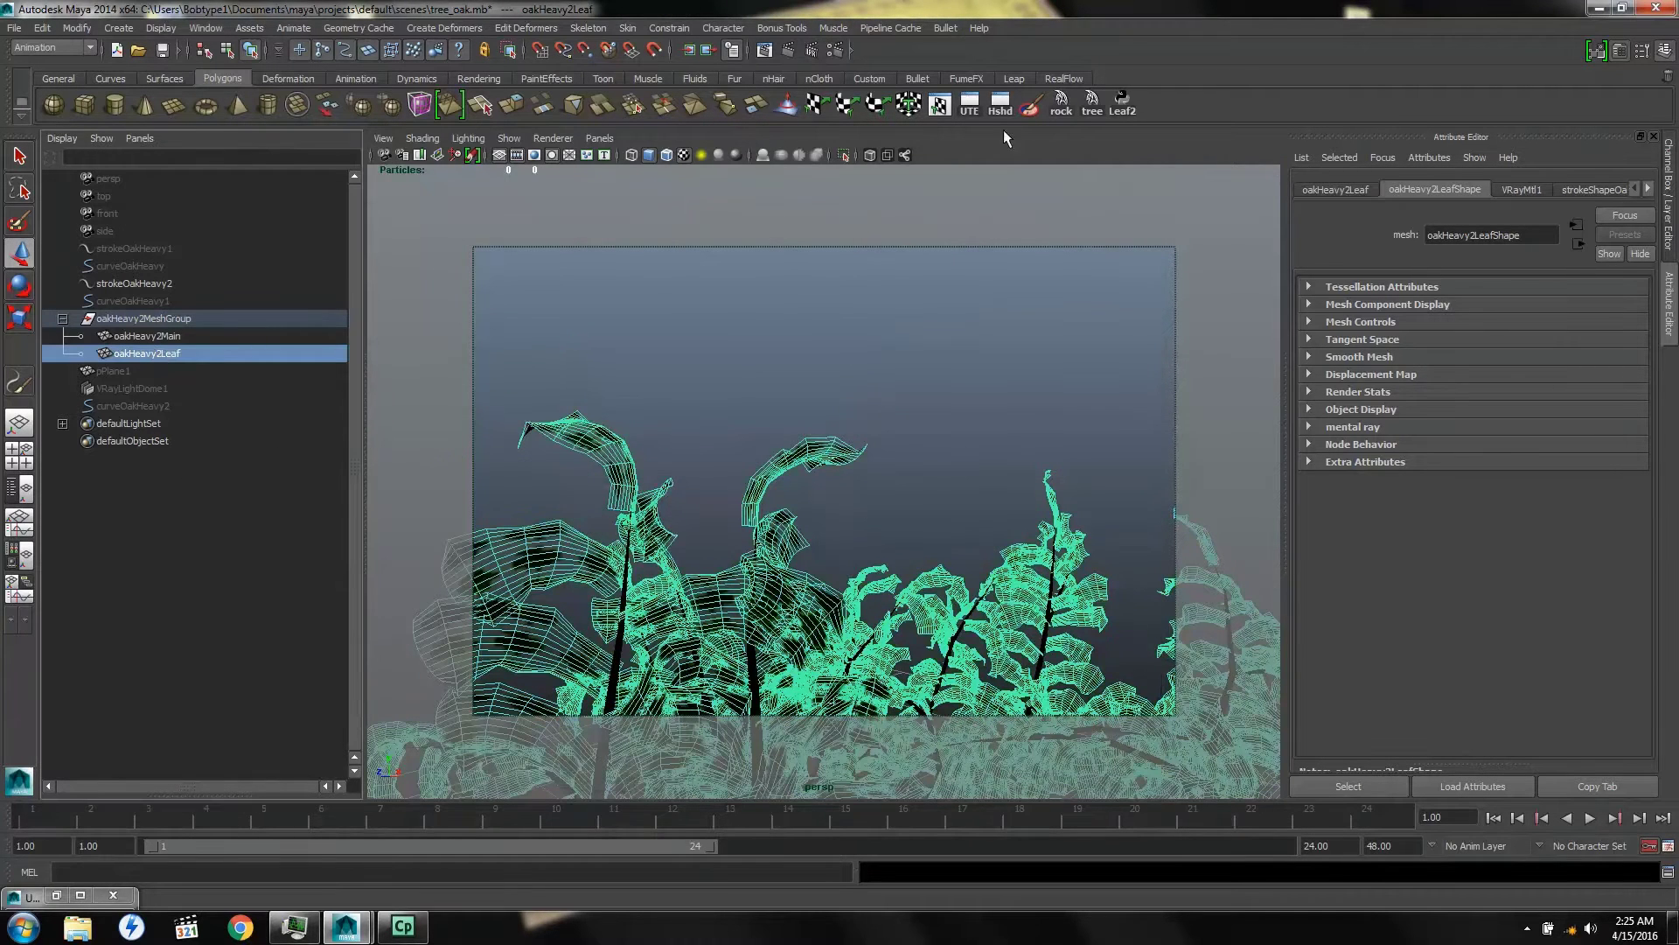
{"action": "left_click", "coordinate": [1004, 103]}
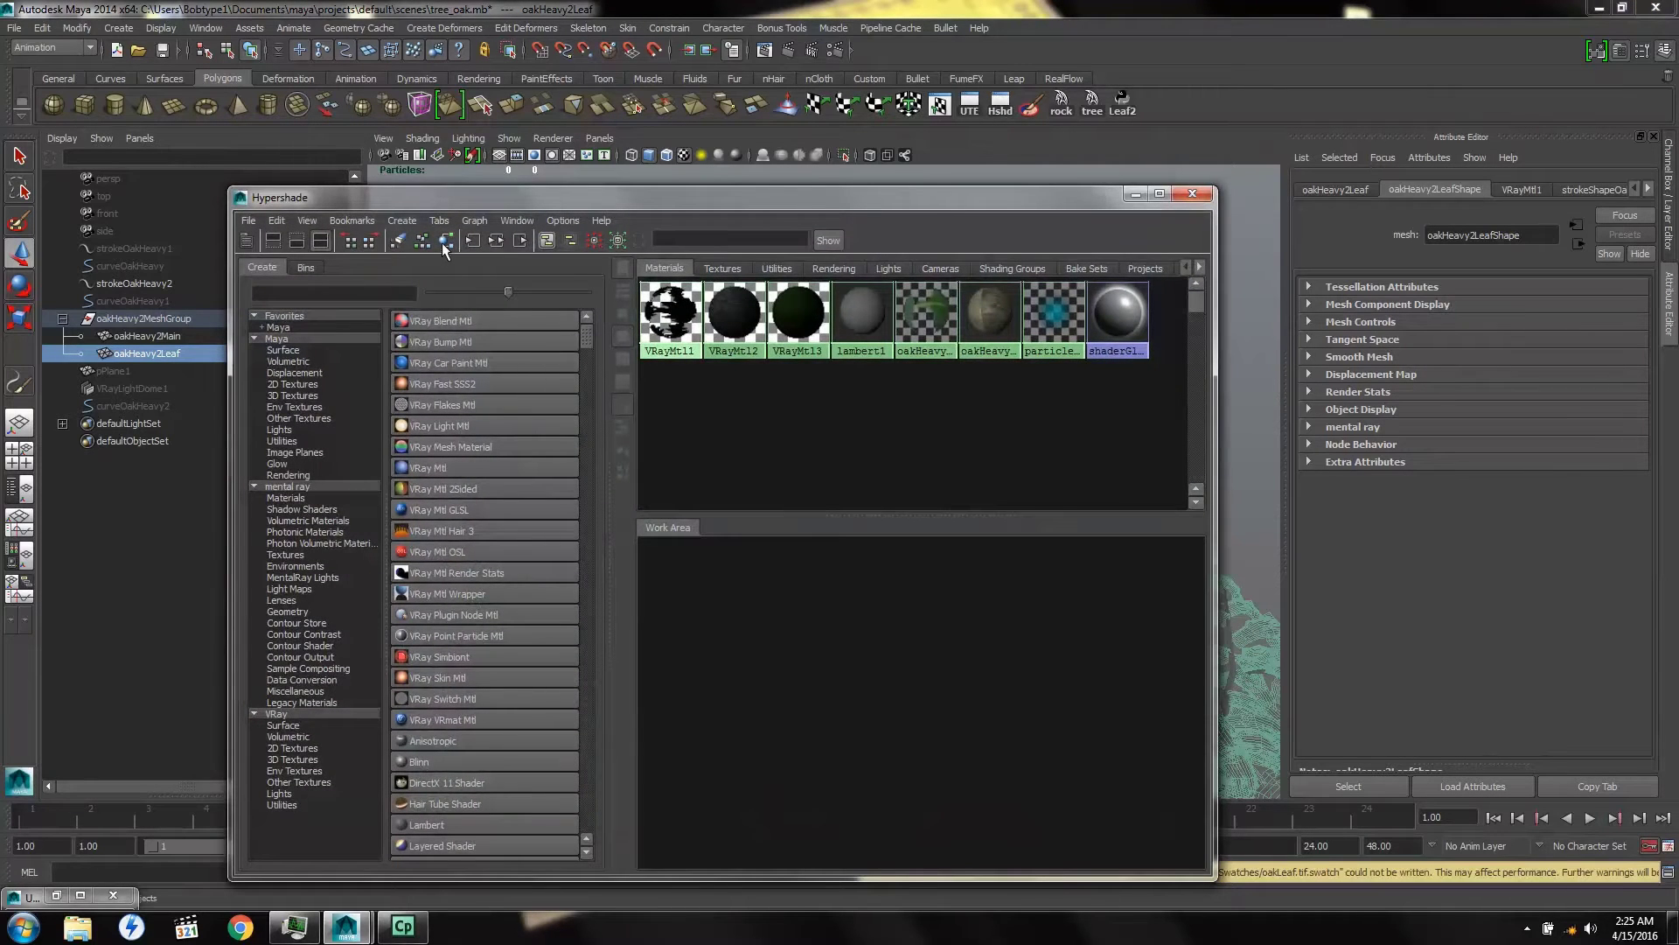
{"action": "left_click", "coordinate": [445, 241]}
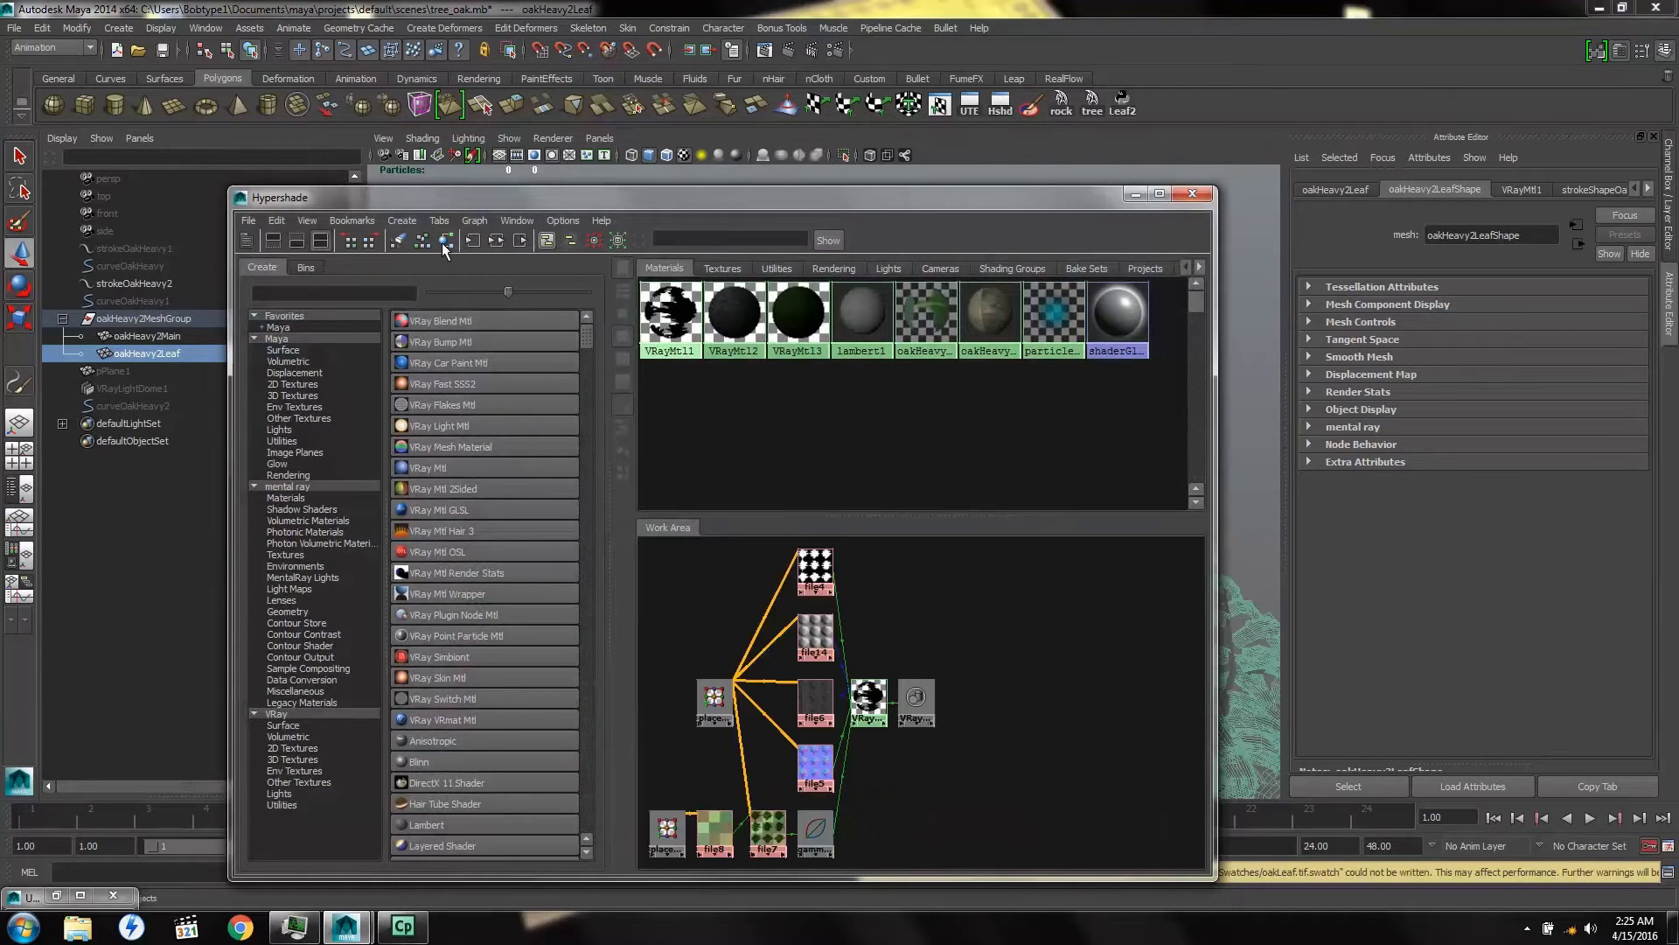
{"action": "left_click", "coordinate": [1134, 194]}
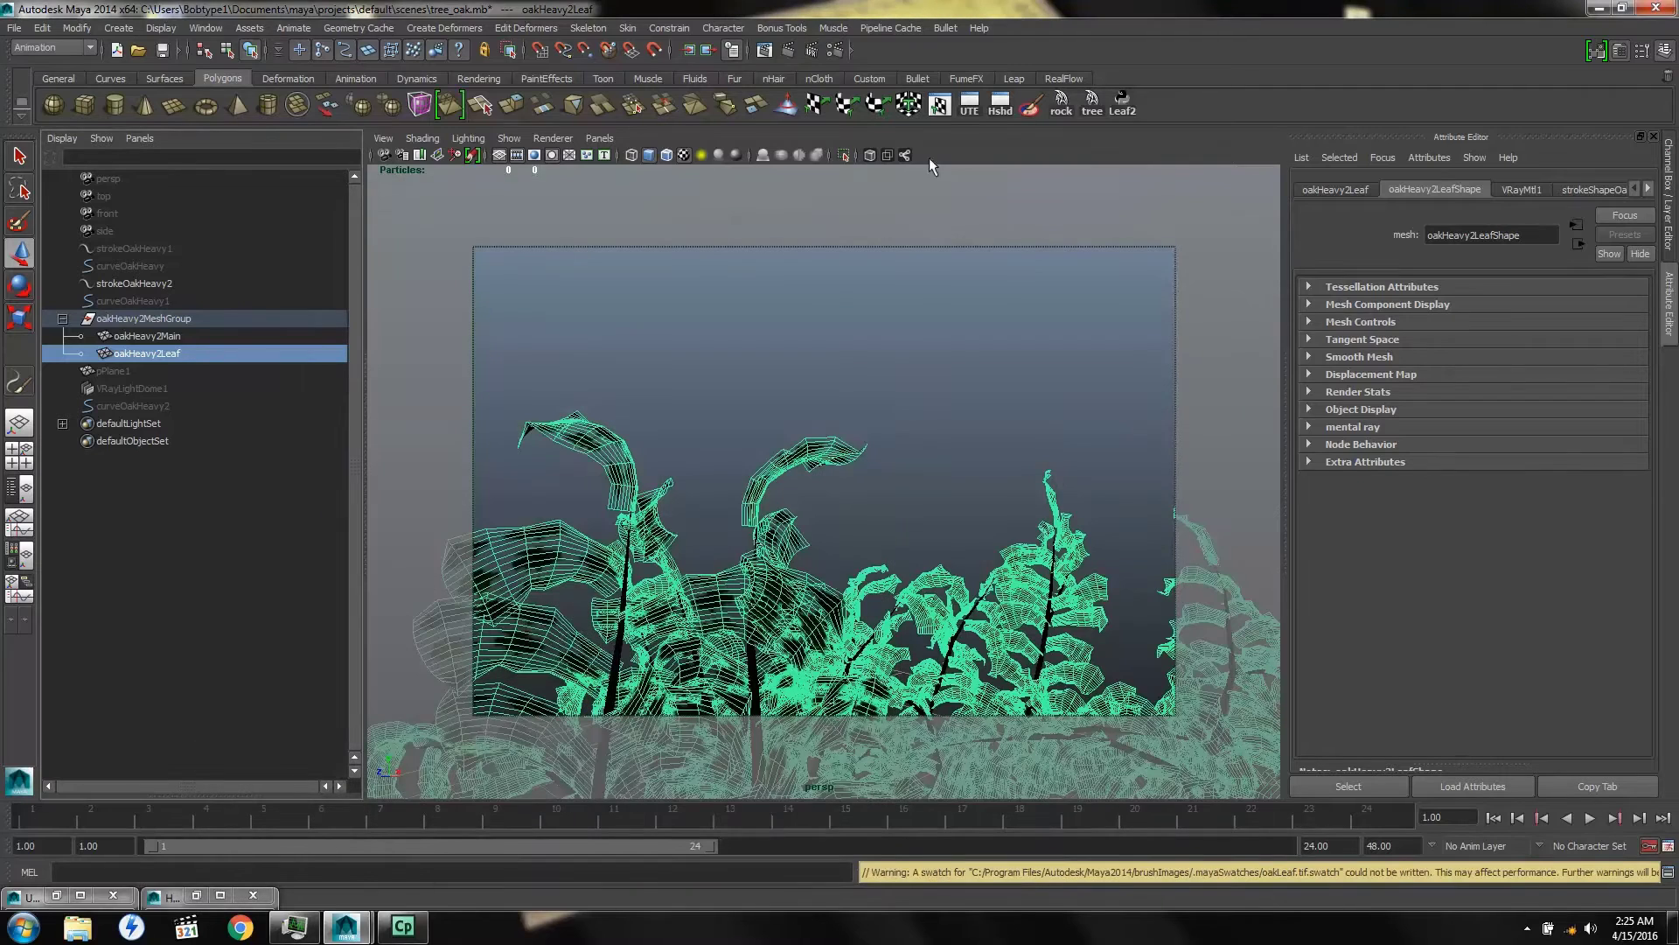
Restore the Hypershade and inspect the file7 leaf texture node's file attributes
{"action": "left_click", "coordinate": [202, 29]}
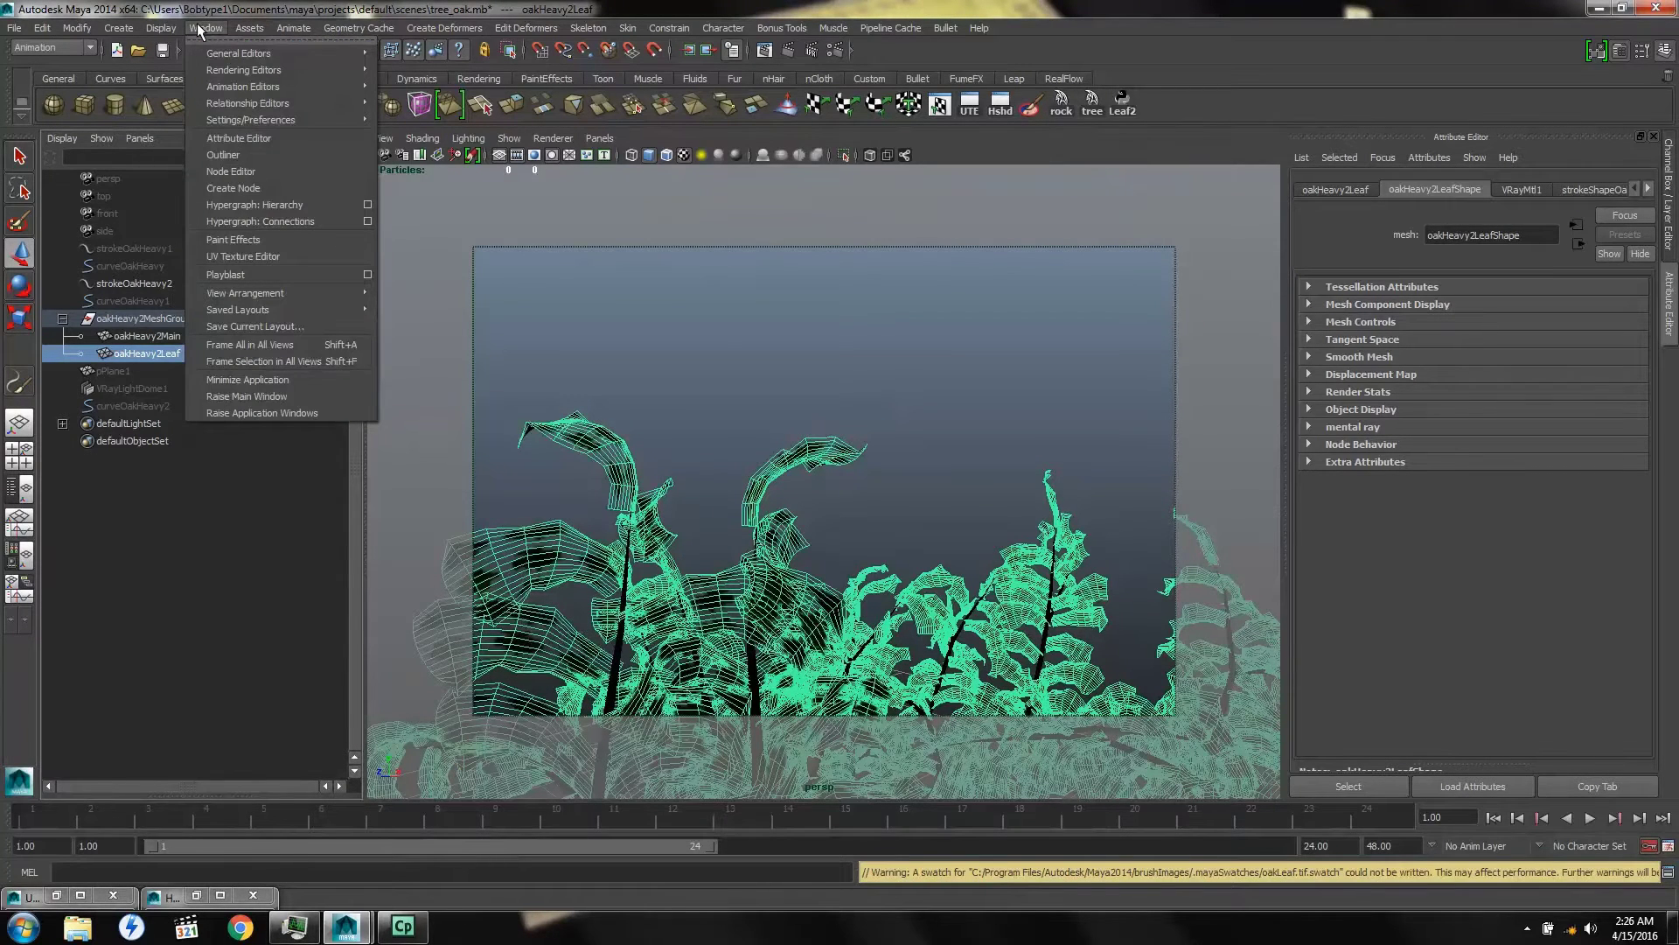
{"action": "mouse_move", "coordinate": [238, 71]}
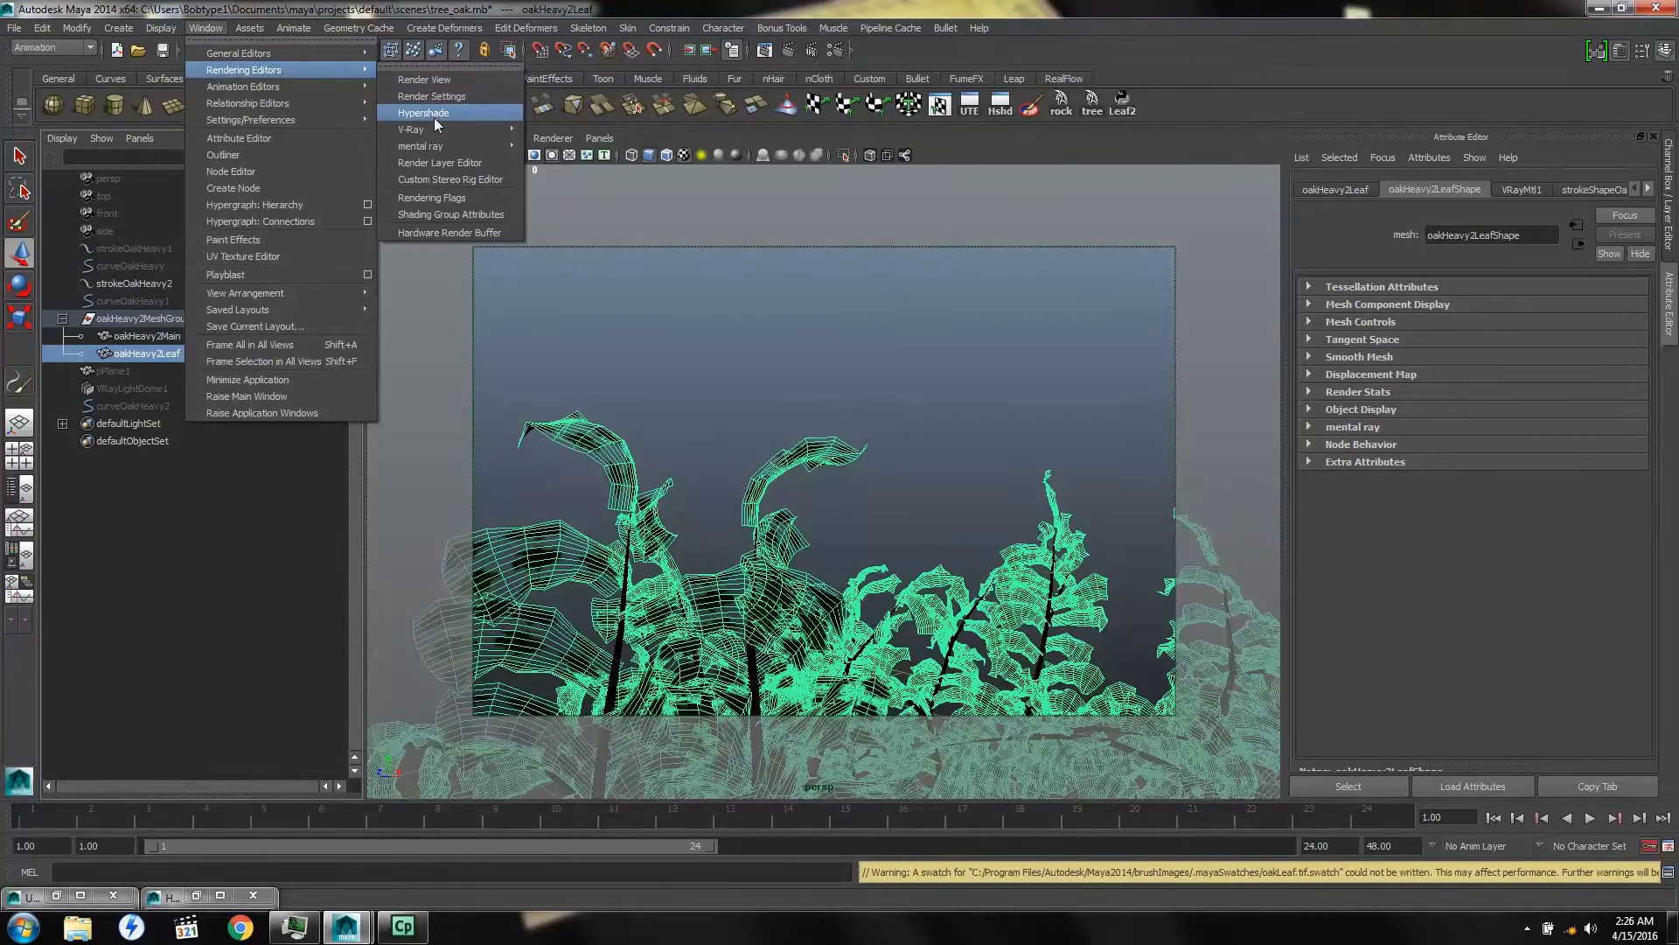
{"action": "left_click", "coordinate": [196, 902]}
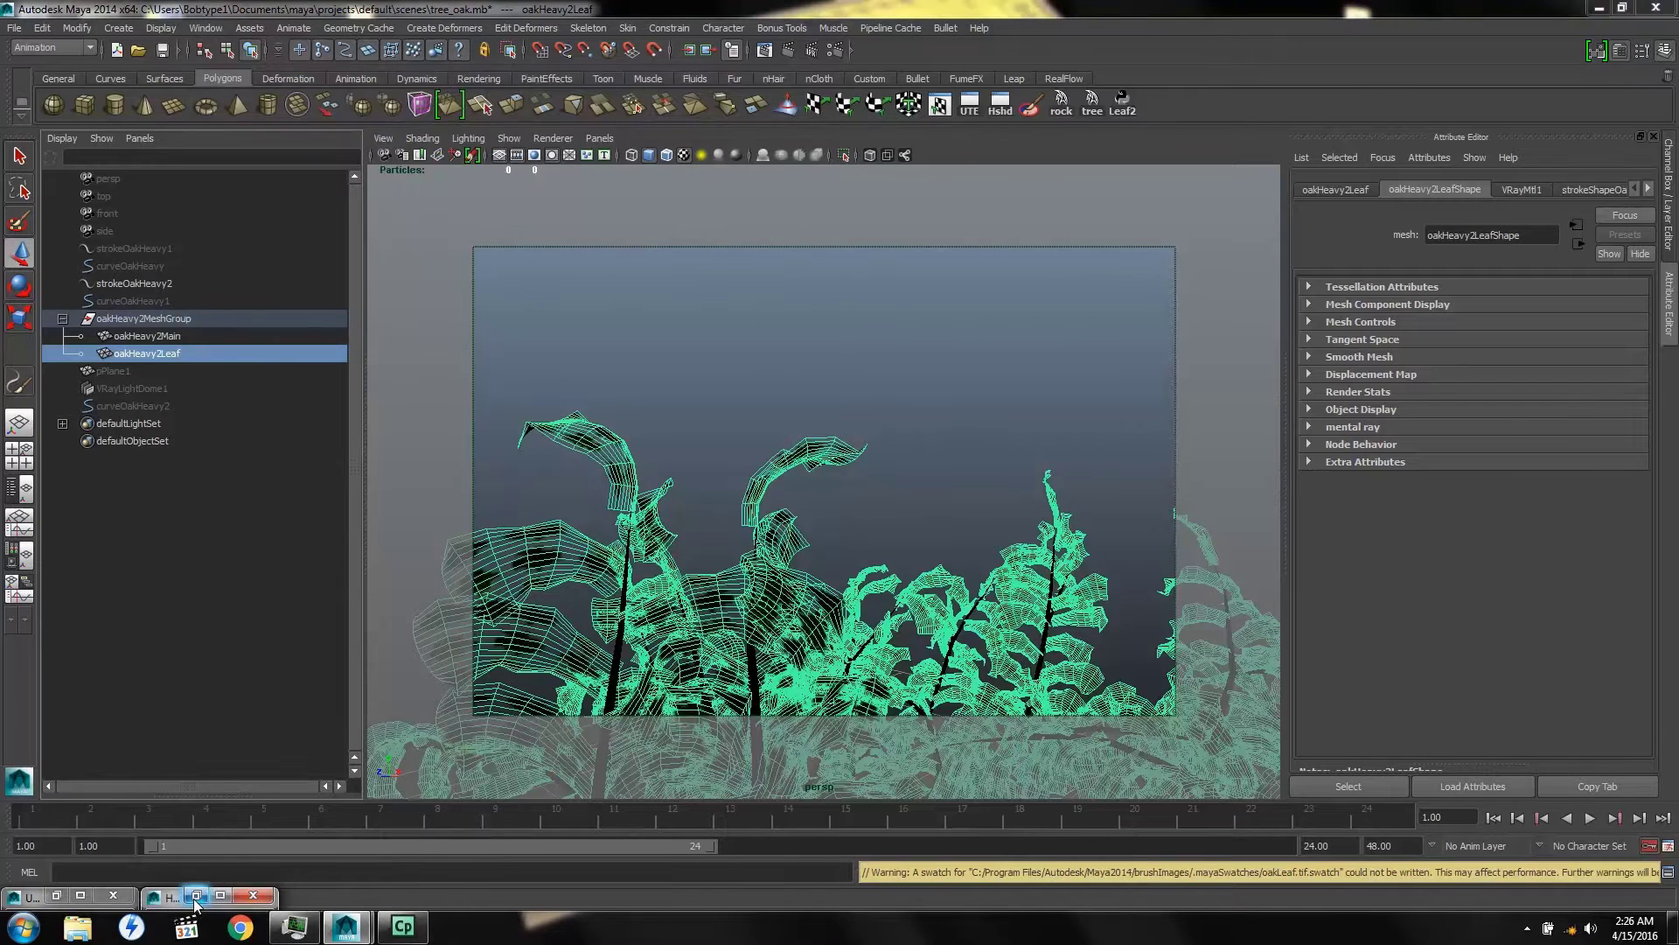
{"action": "left_click", "coordinate": [197, 897]}
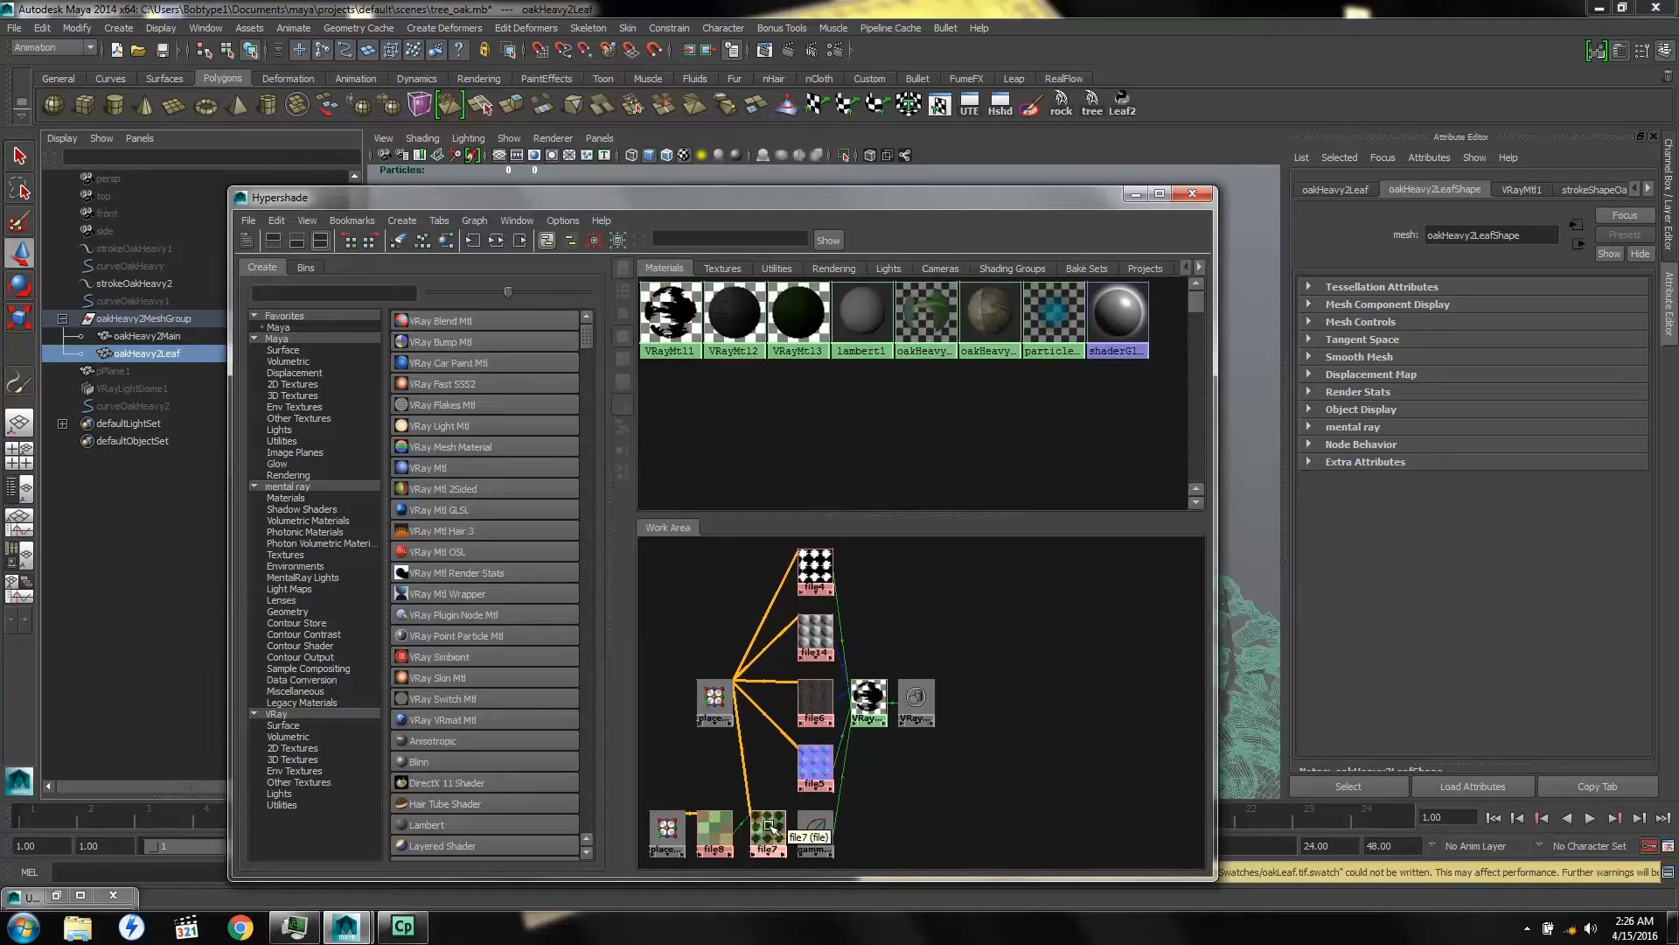
{"action": "left_click", "coordinate": [769, 829]}
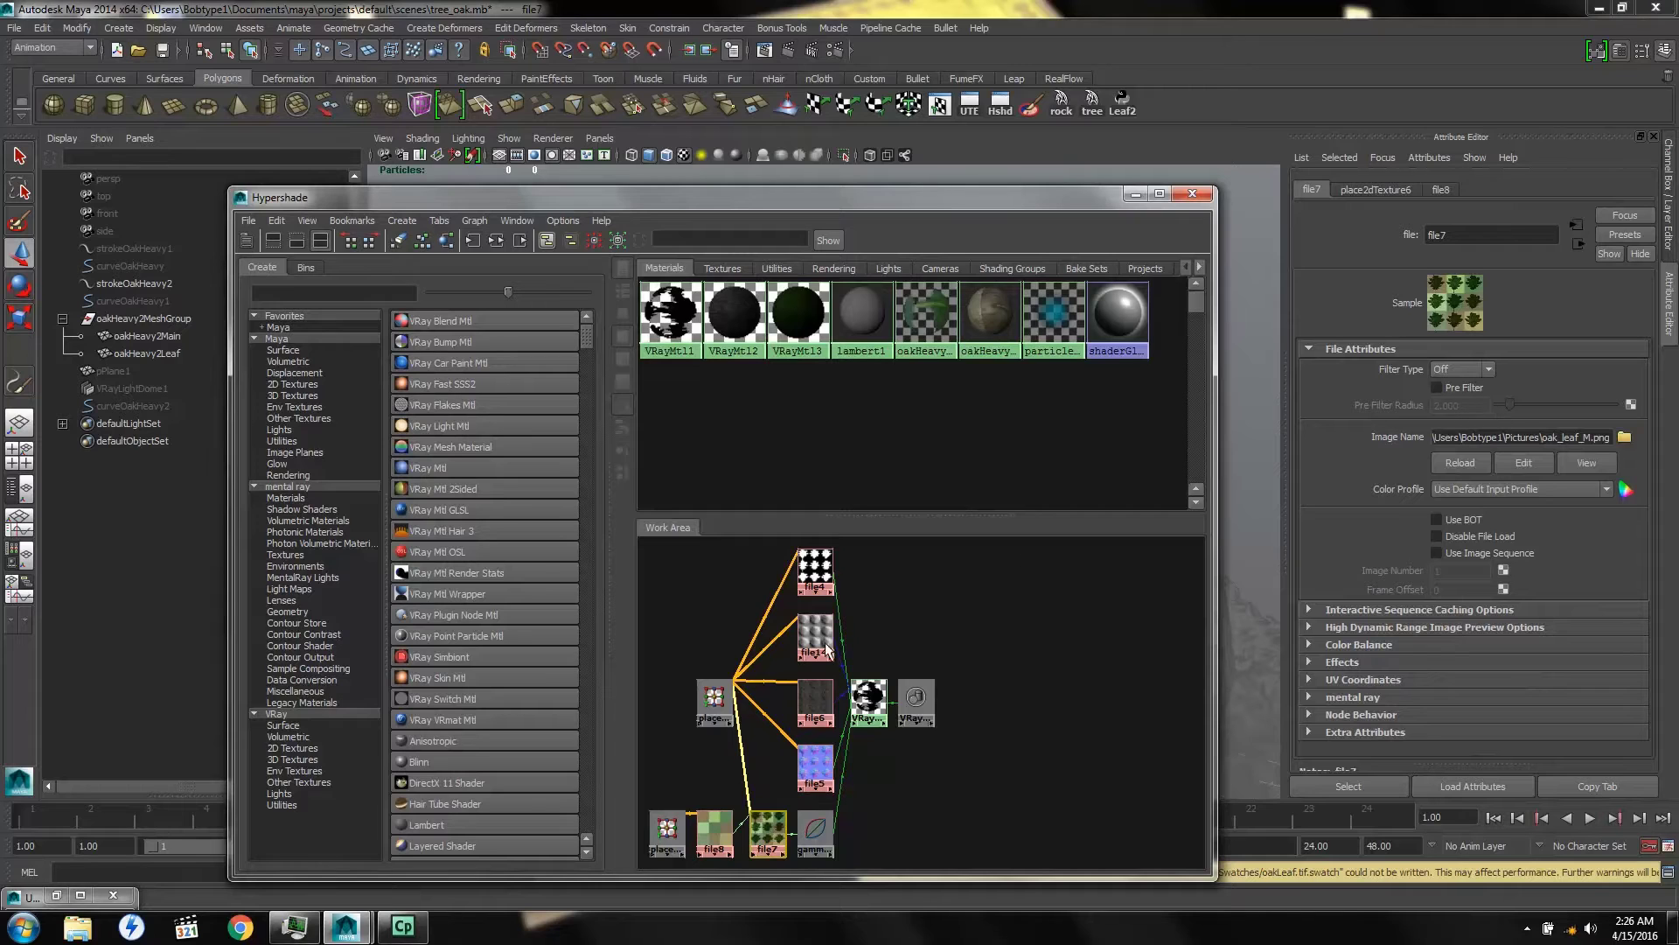
Check the Repeat UV values on place2dTexture6 and view the source image oak_leaf_M.png up close
{"action": "left_click", "coordinate": [714, 697]}
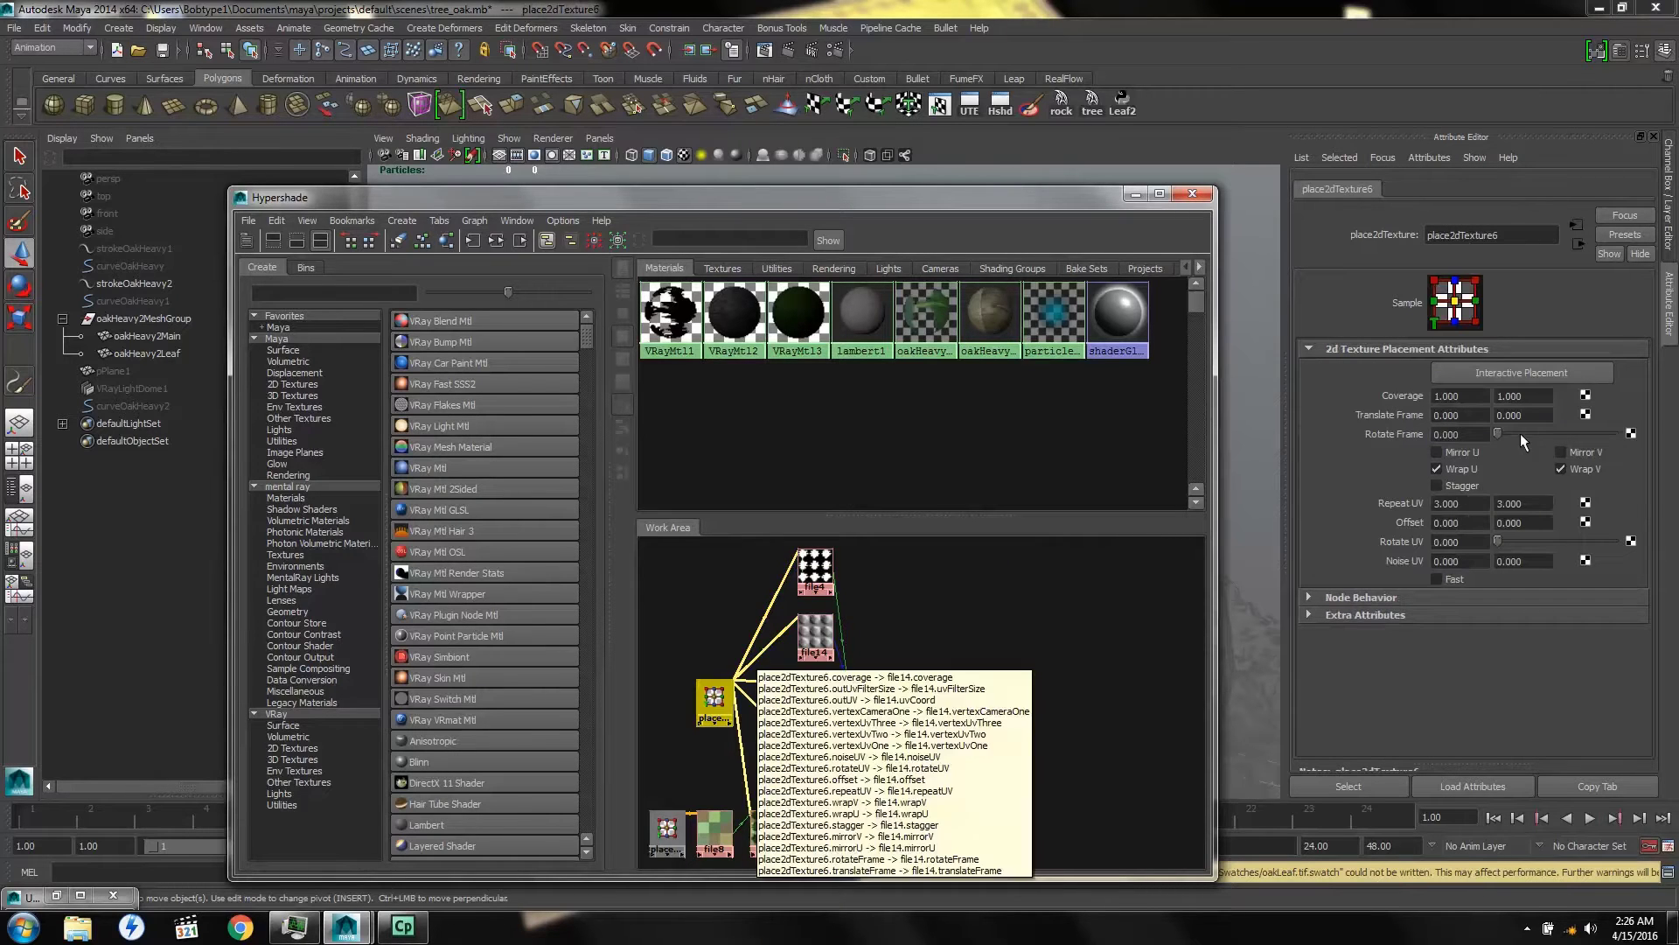
{"action": "left_click", "coordinate": [1438, 503]}
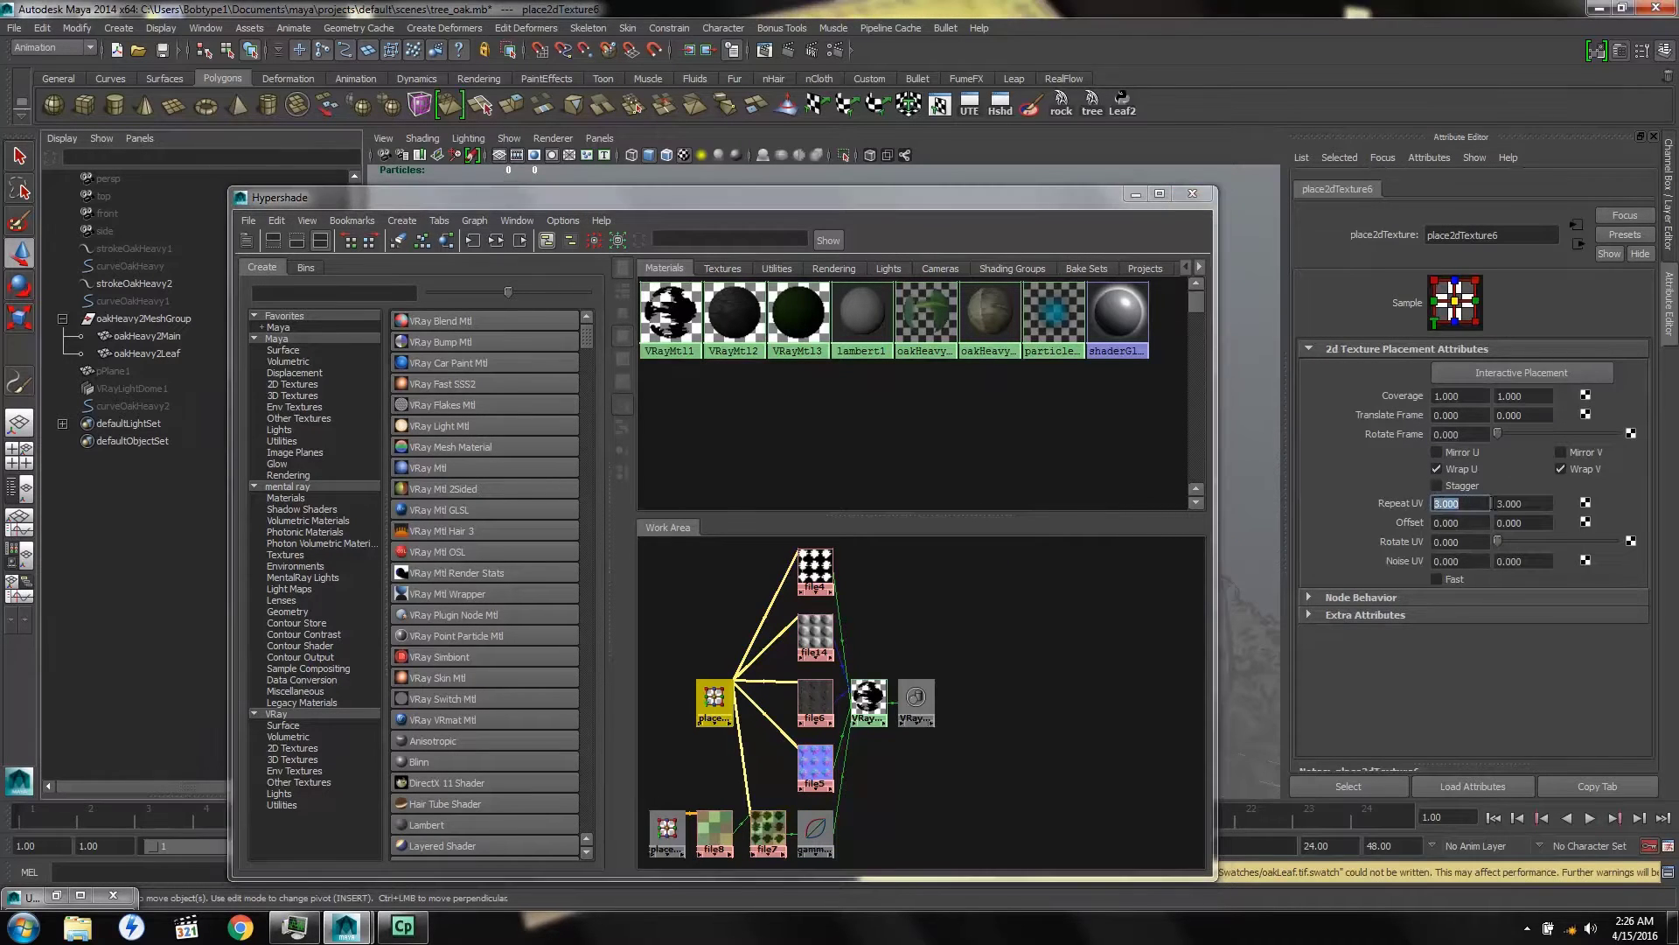
{"action": "key", "text": "Tab"}
{"action": "left_click", "coordinate": [1469, 503]}
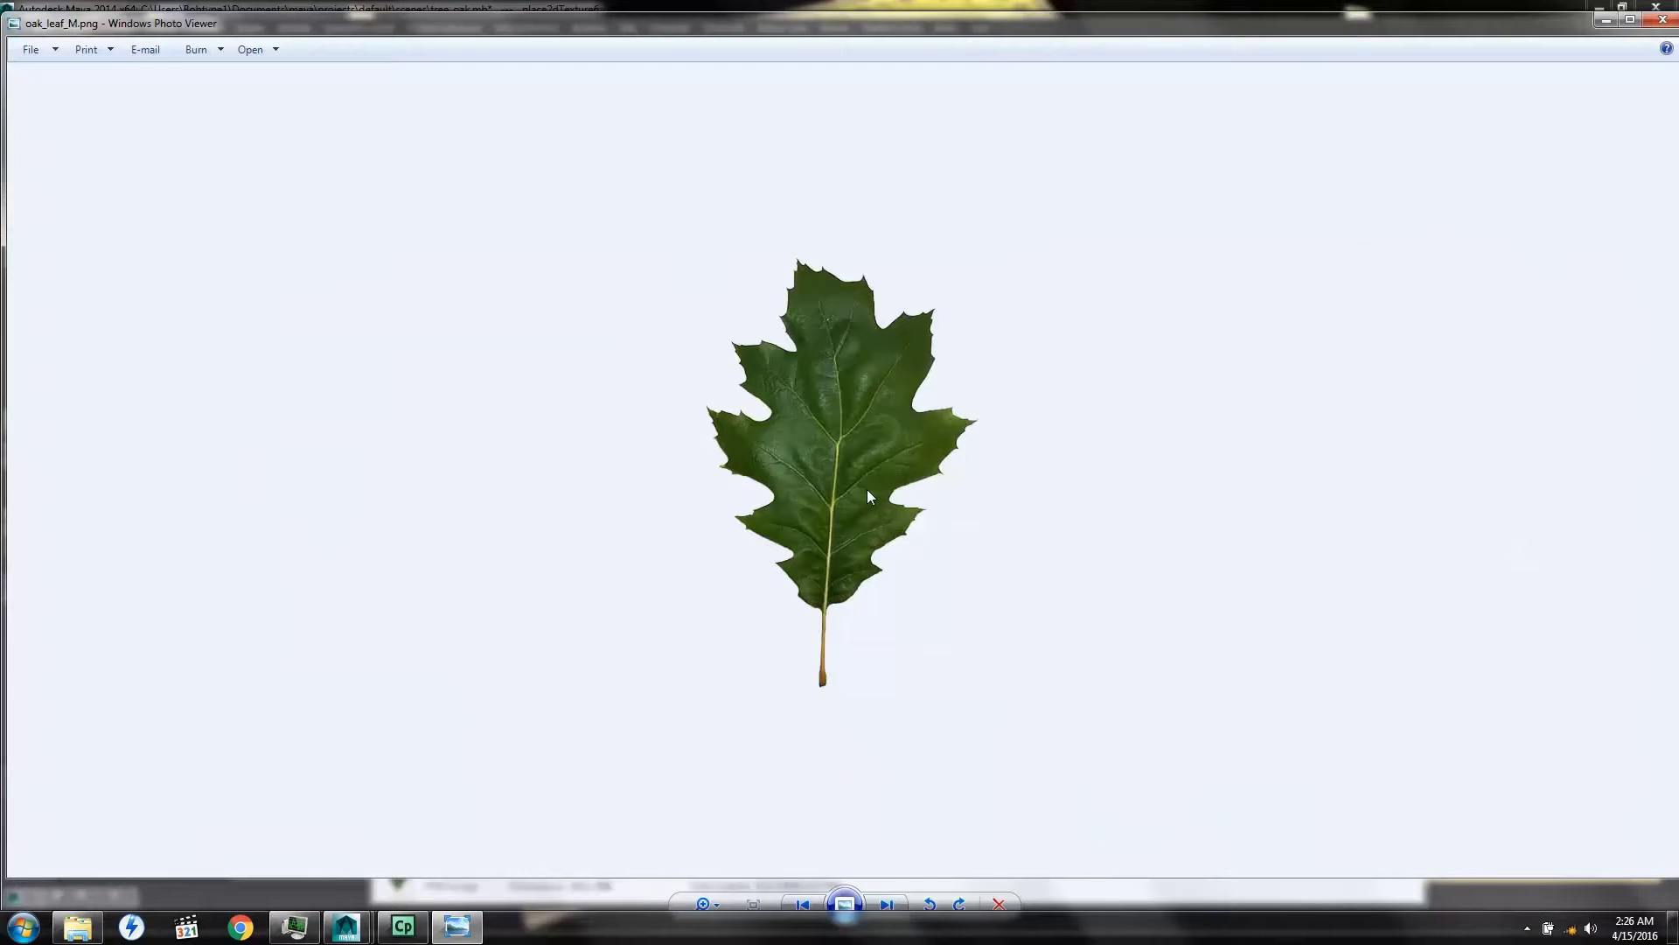
{"action": "scroll", "coordinate": [867, 494], "scroll_direction": "up", "scroll_amount": 3}
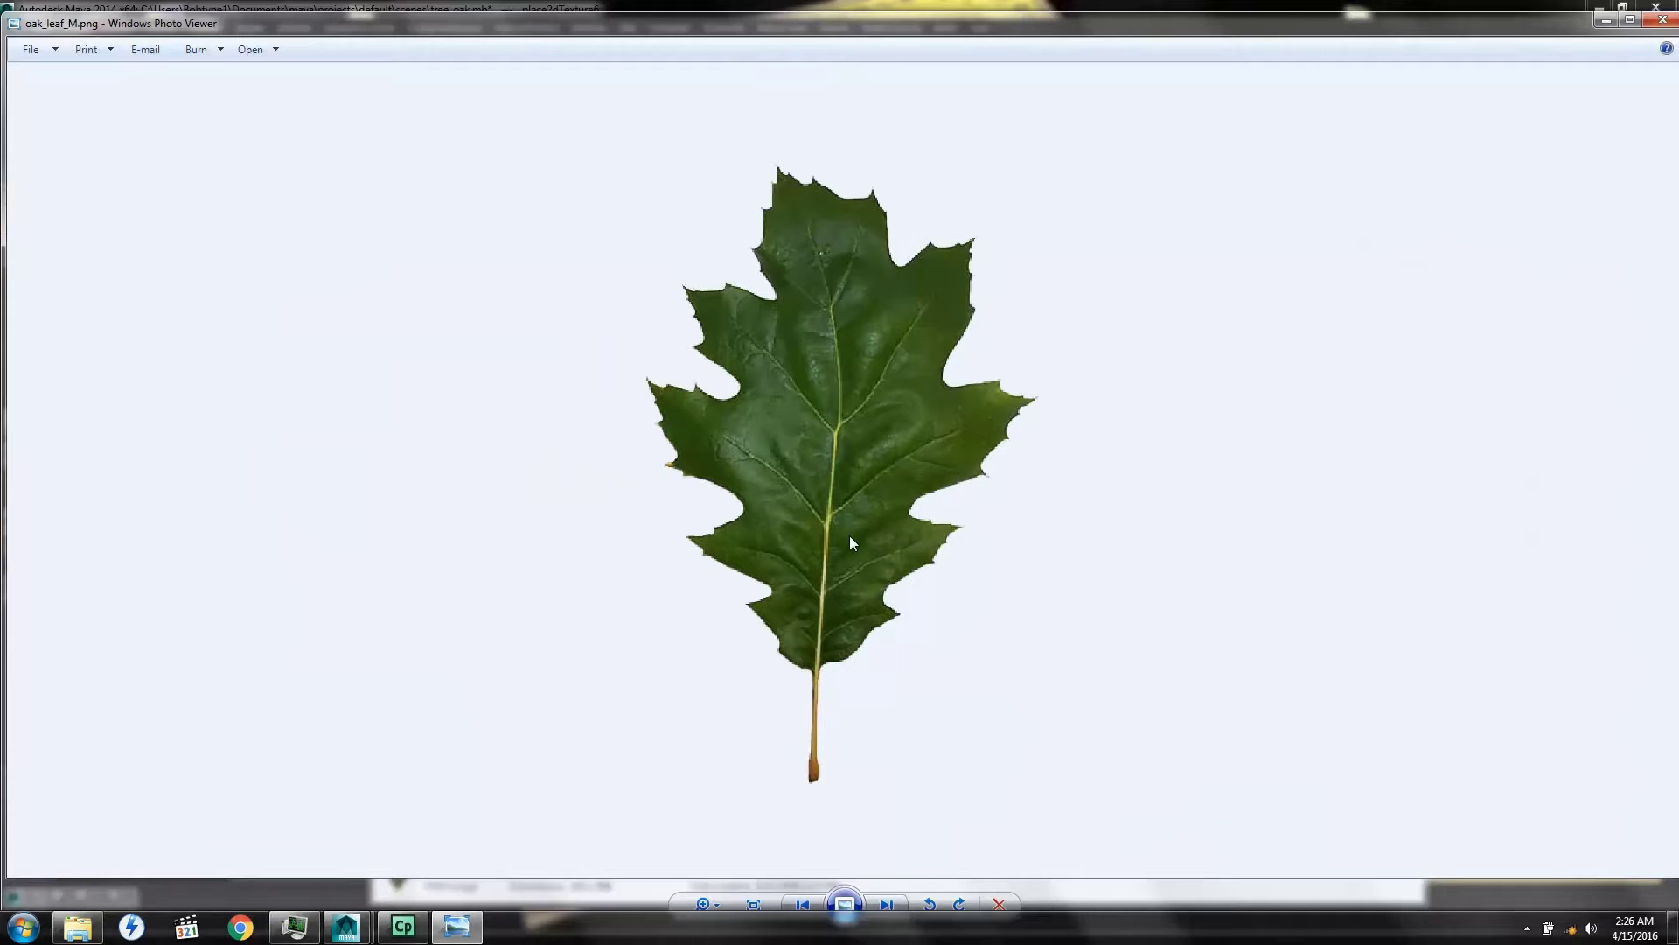
{"action": "left_click", "coordinate": [1662, 19]}
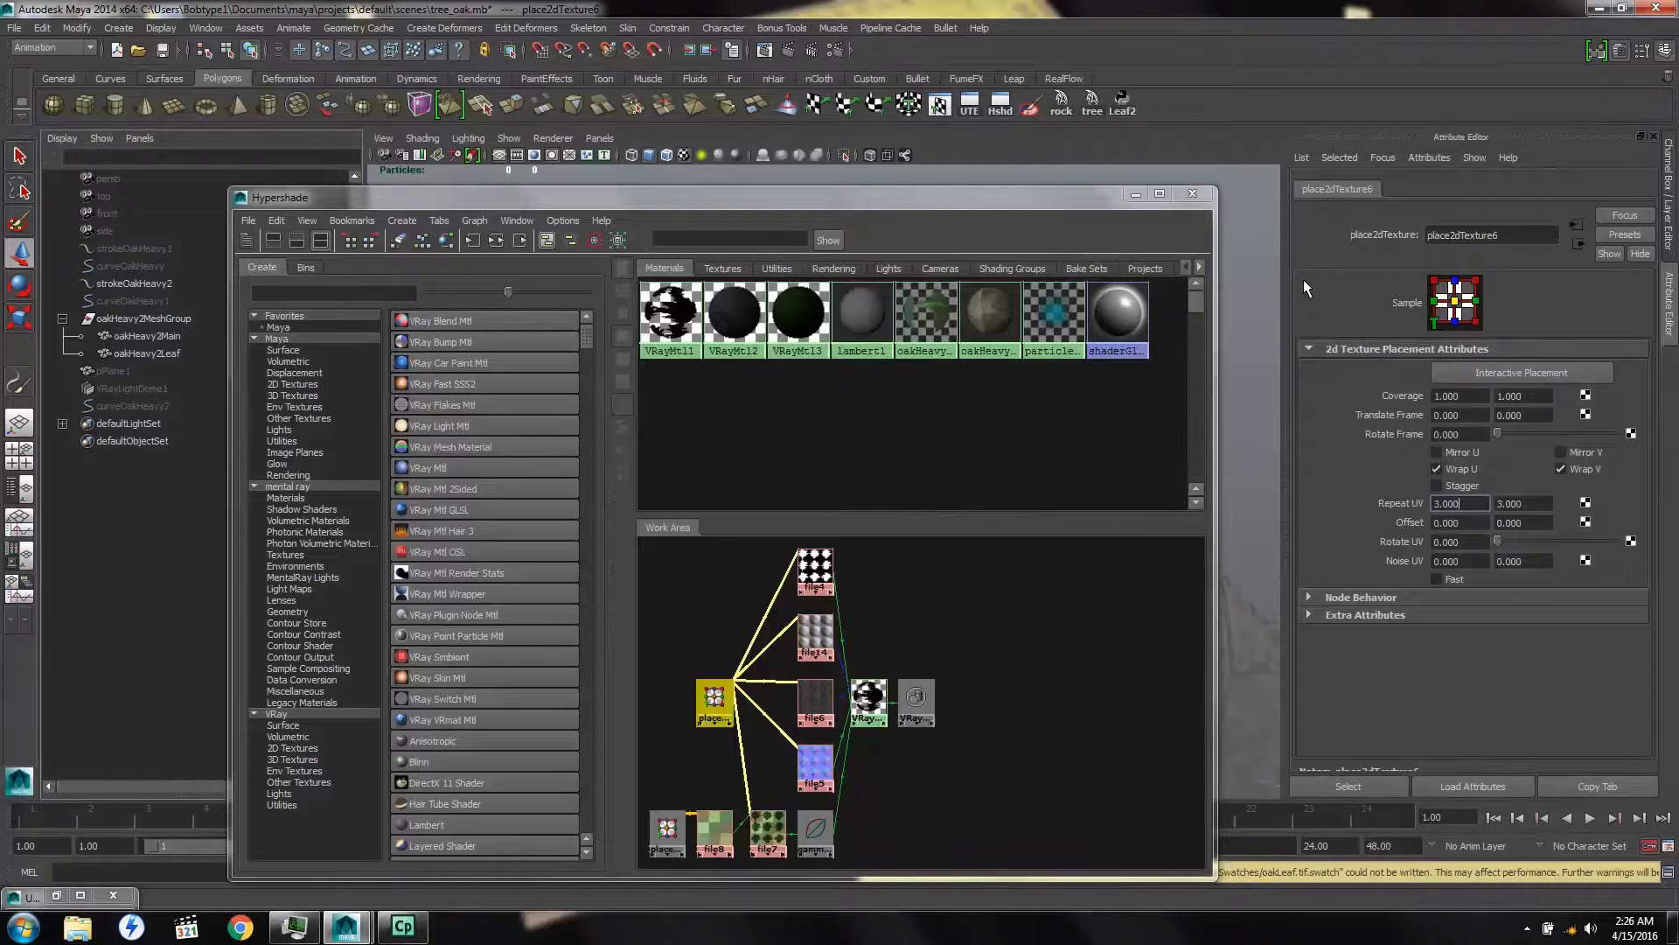
Minimize the Hypershade, frame the whole tree using the oakHeavy2Leaf mesh, and clear the selection
{"action": "left_click", "coordinate": [1134, 194]}
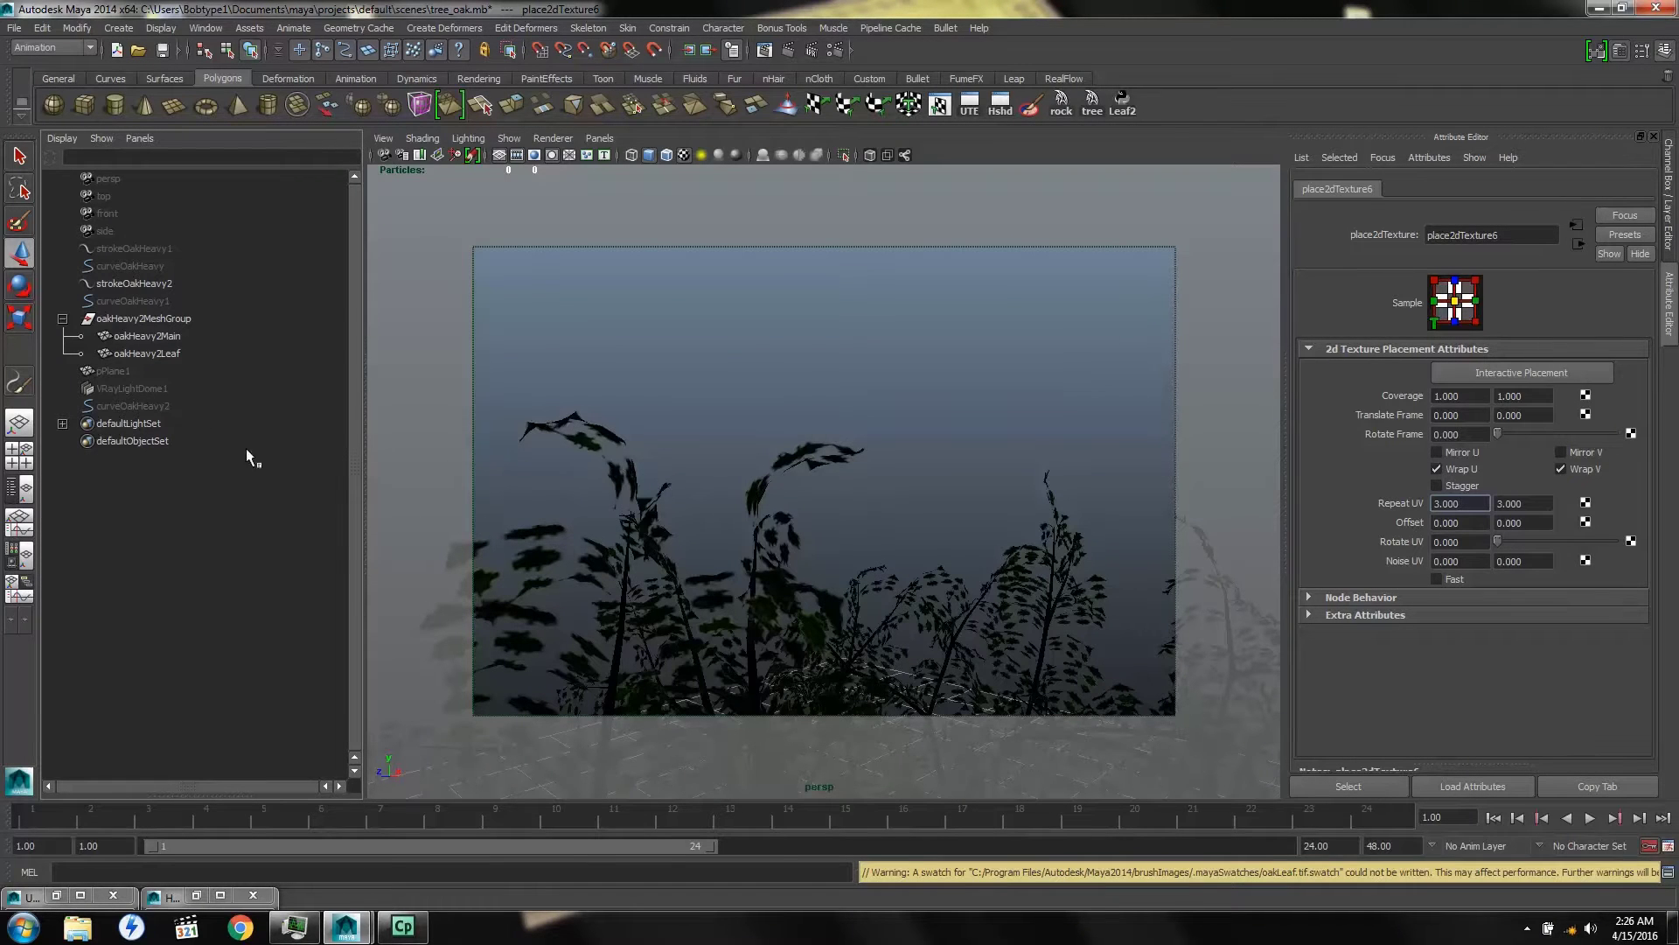
{"action": "left_click", "coordinate": [598, 438]}
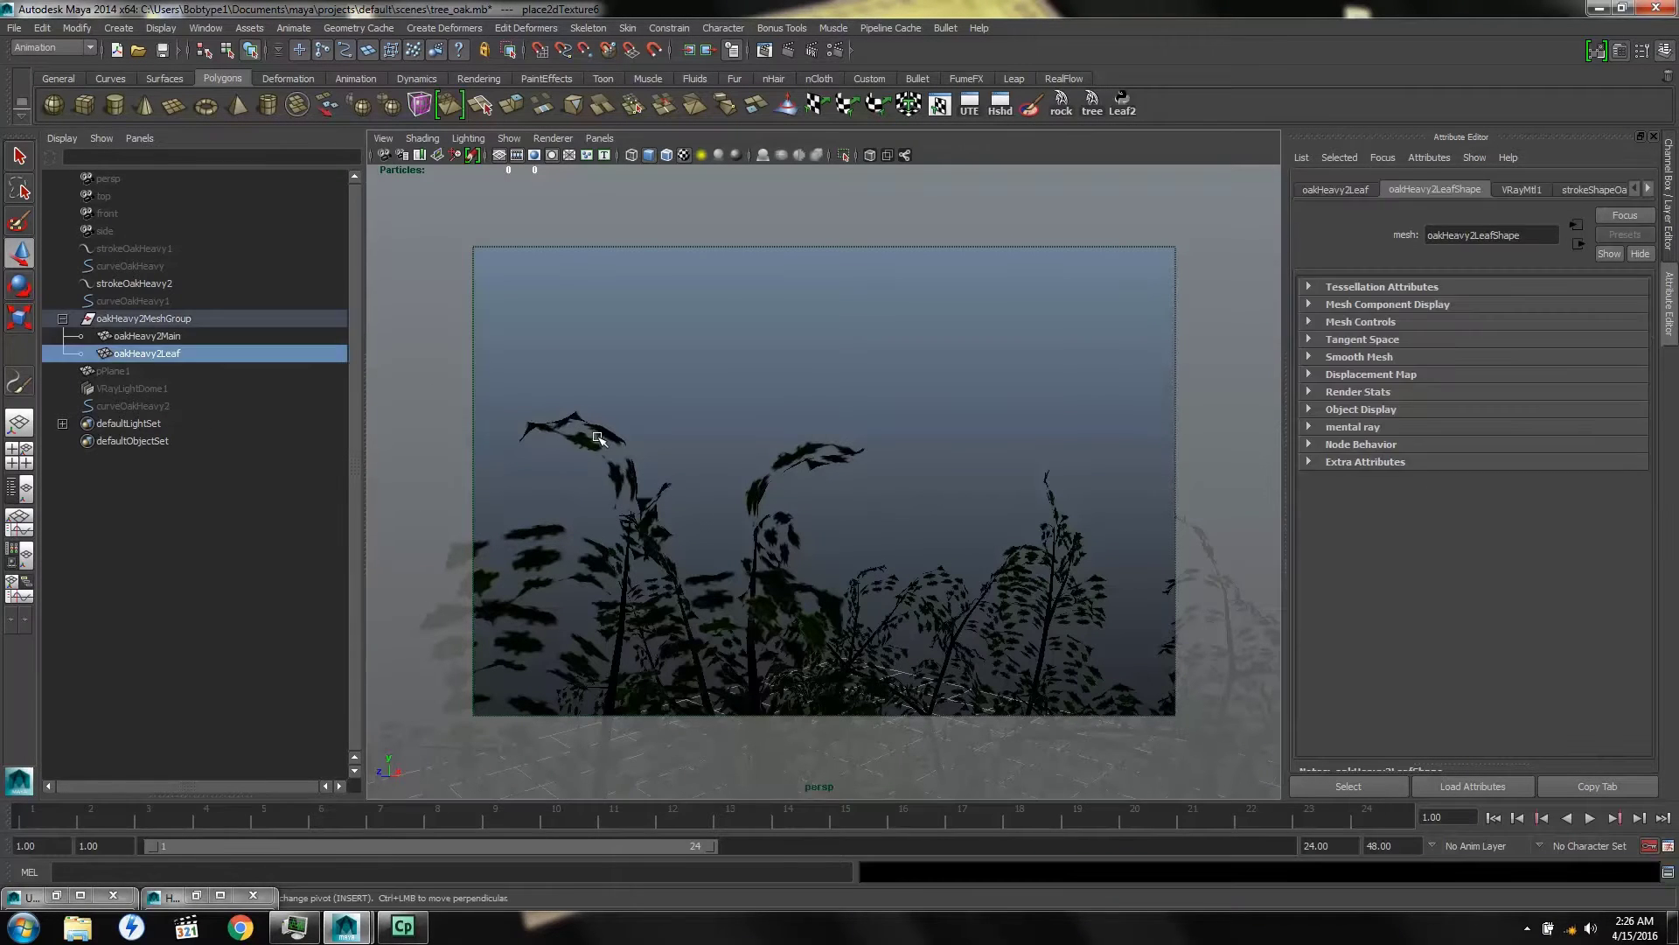
{"action": "key", "text": "f"}
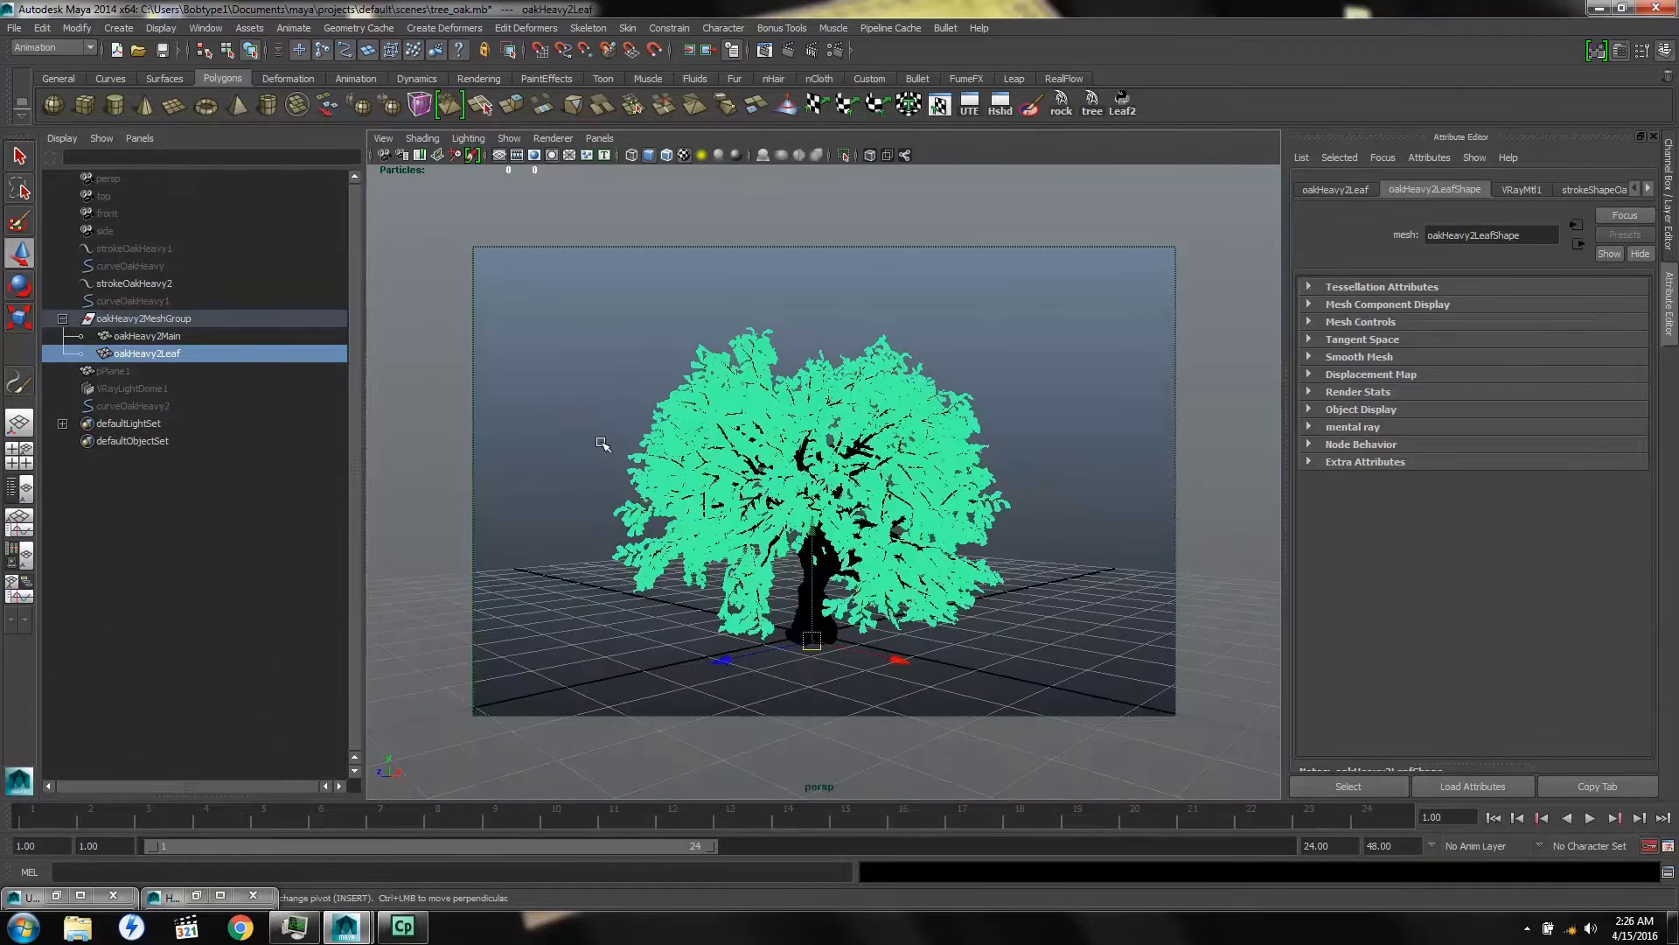
{"action": "left_click", "coordinate": [1043, 456]}
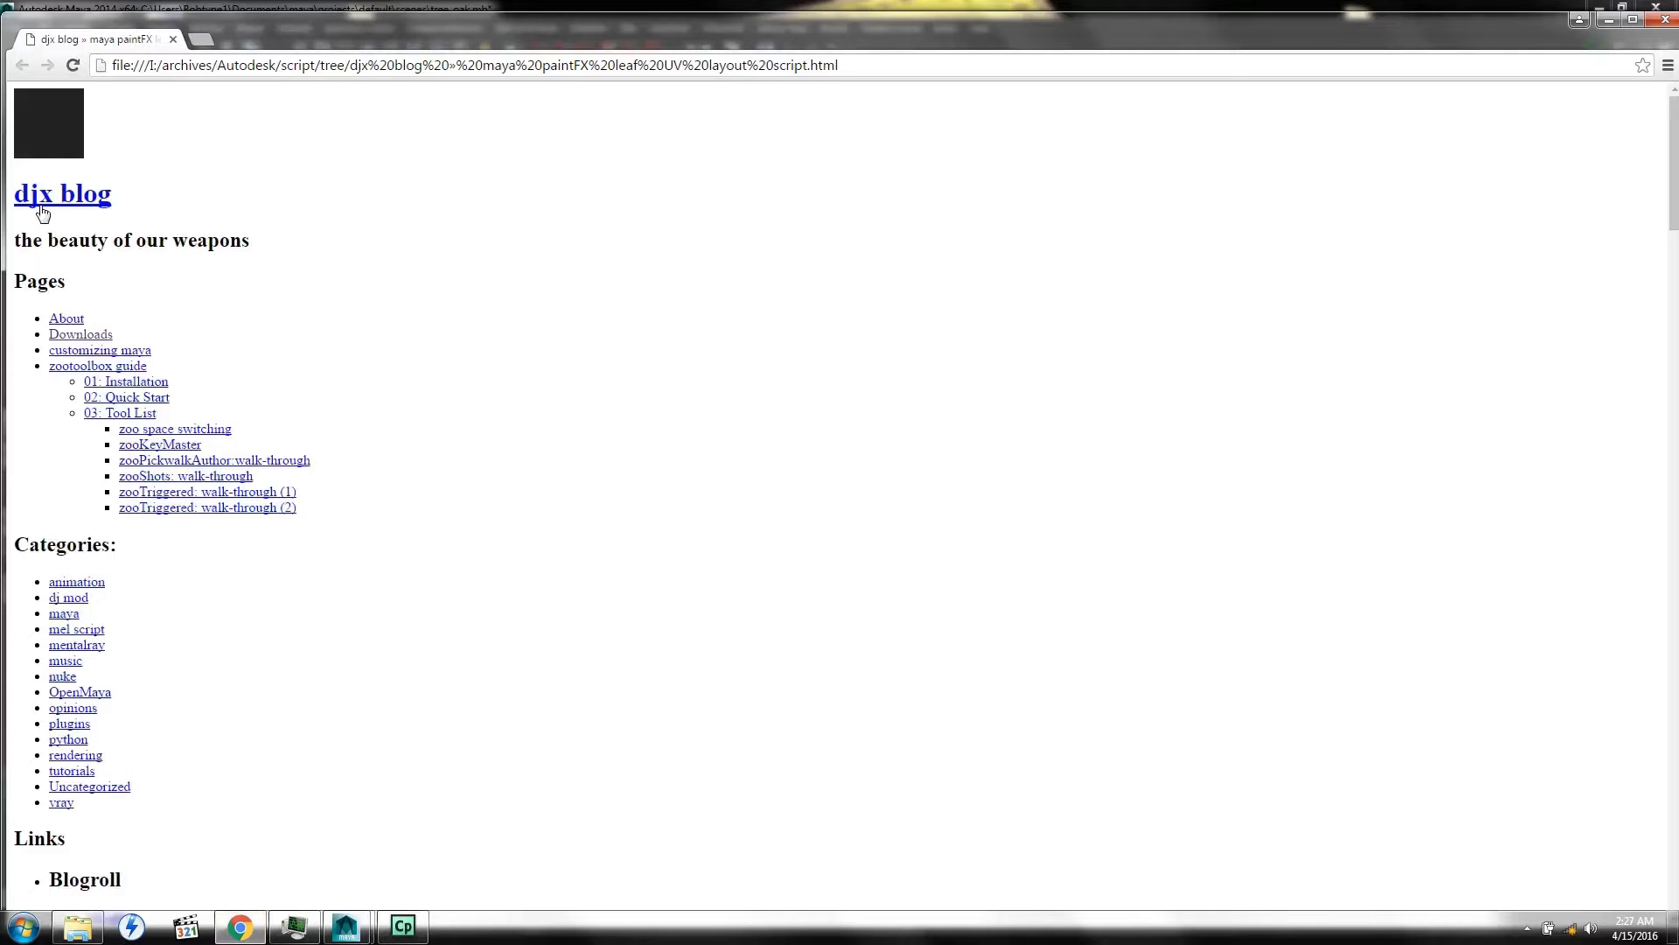
Read the djx blog article on the Maya paintFX leaf UV layout script in Chrome, including its tile pattern examples, and leave the browser
{"action": "scroll", "coordinate": [749, 404], "scroll_direction": "down", "scroll_amount": 12}
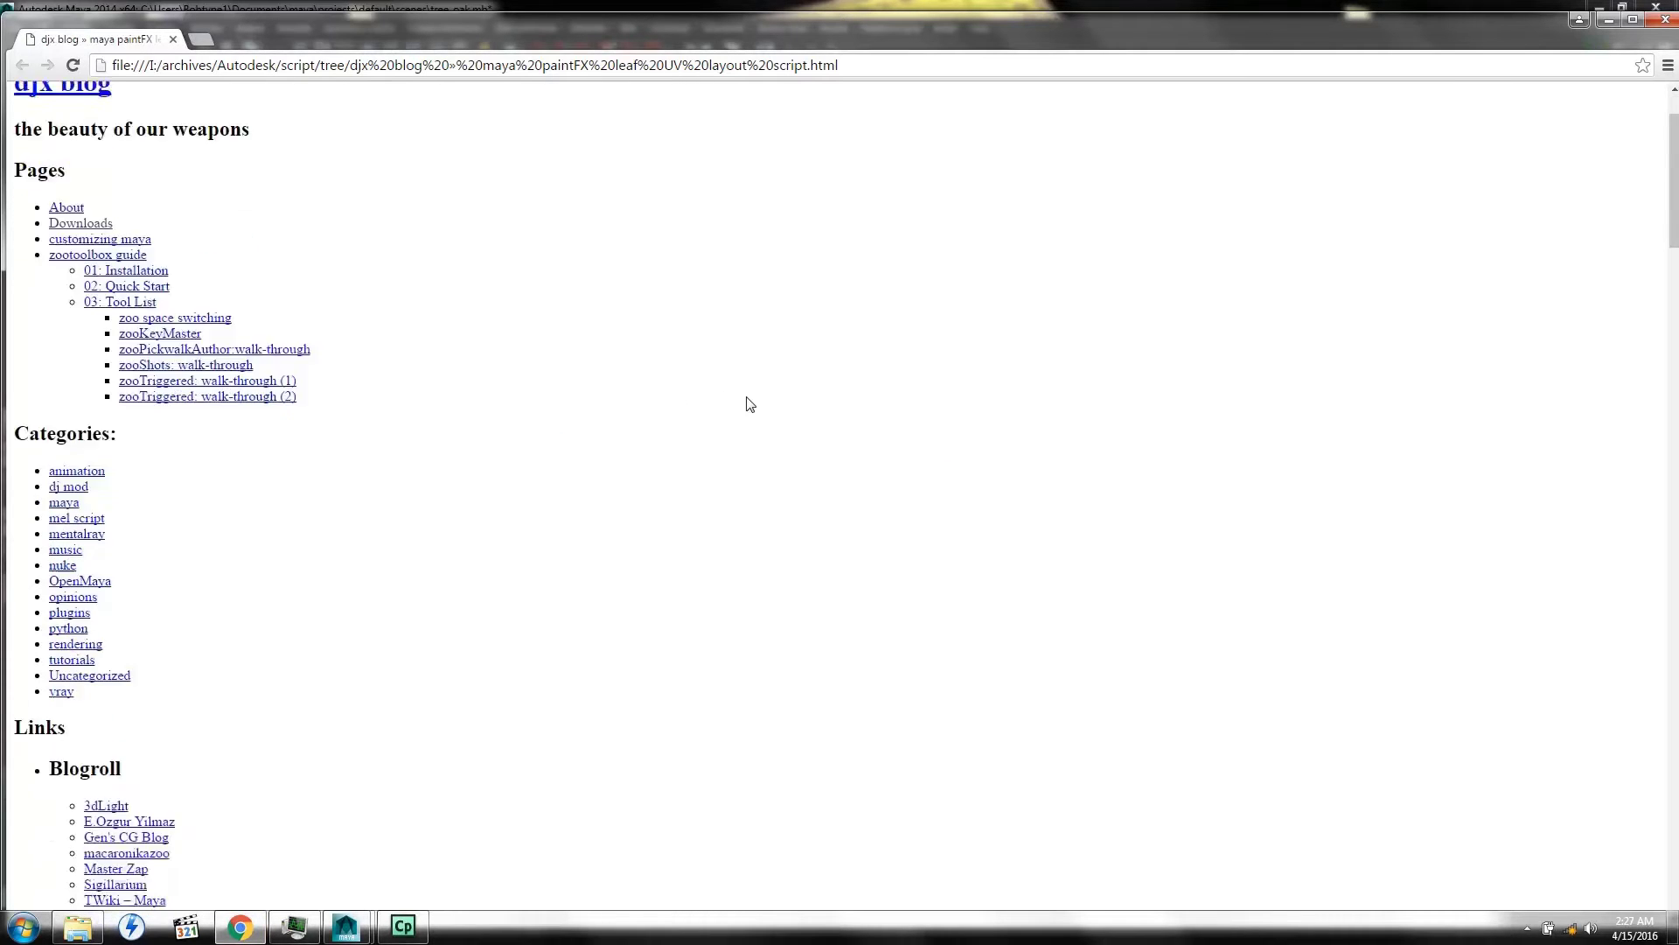
{"action": "scroll", "coordinate": [749, 404], "scroll_direction": "down", "scroll_amount": 13}
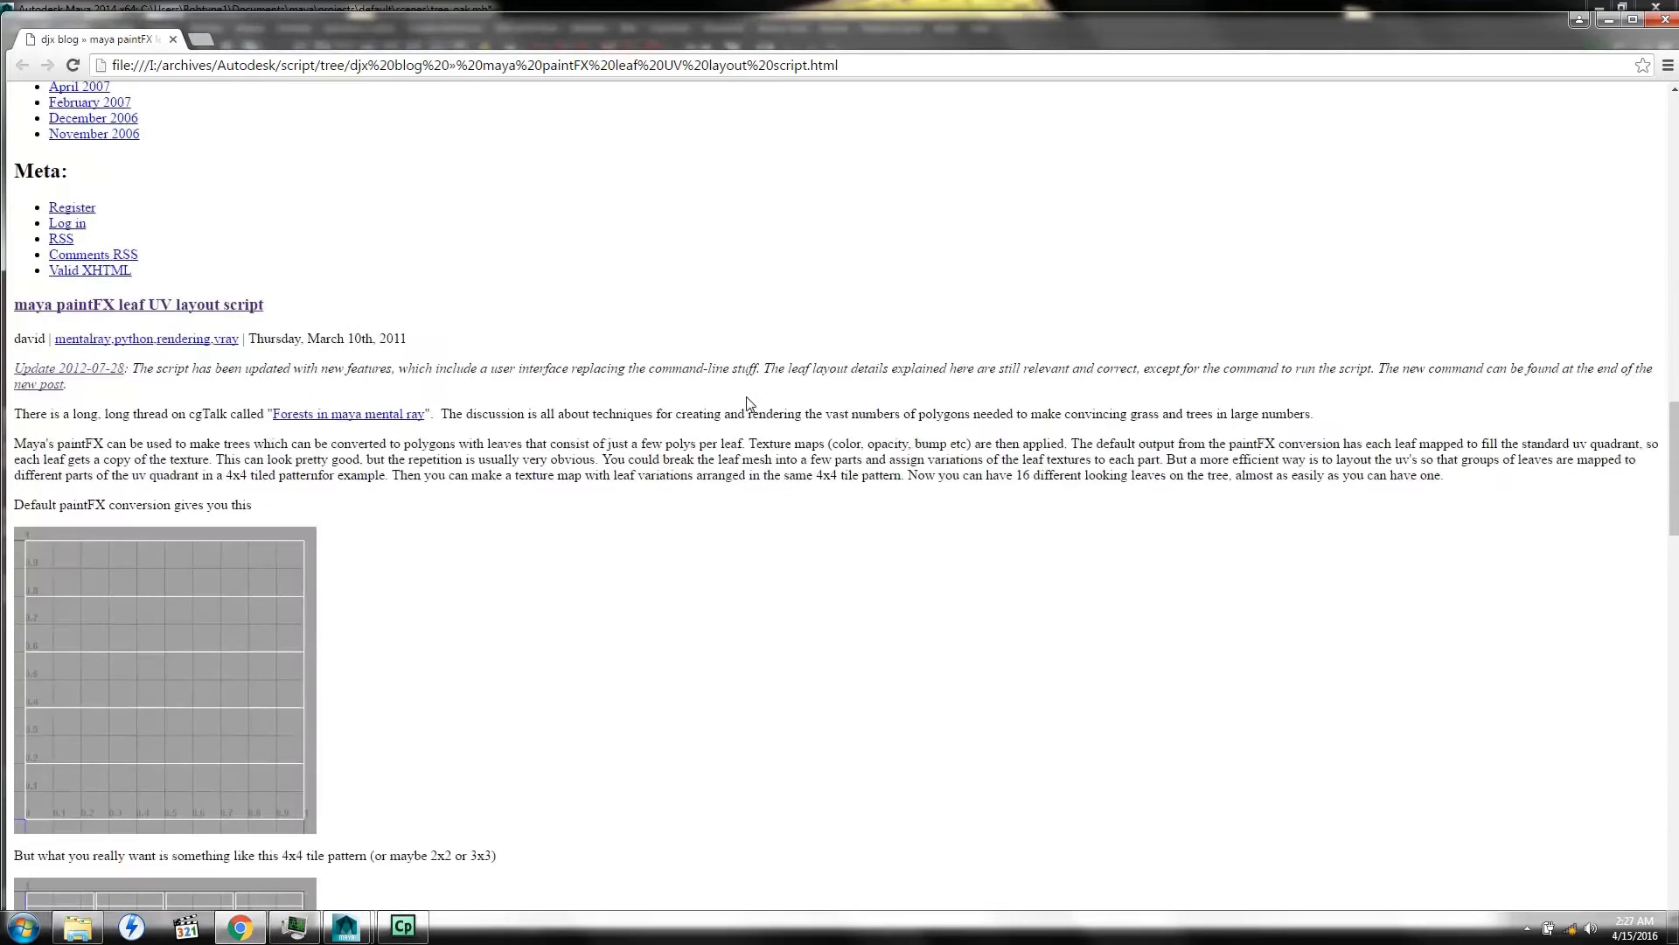
{"action": "scroll", "coordinate": [750, 404], "scroll_direction": "down", "scroll_amount": 1}
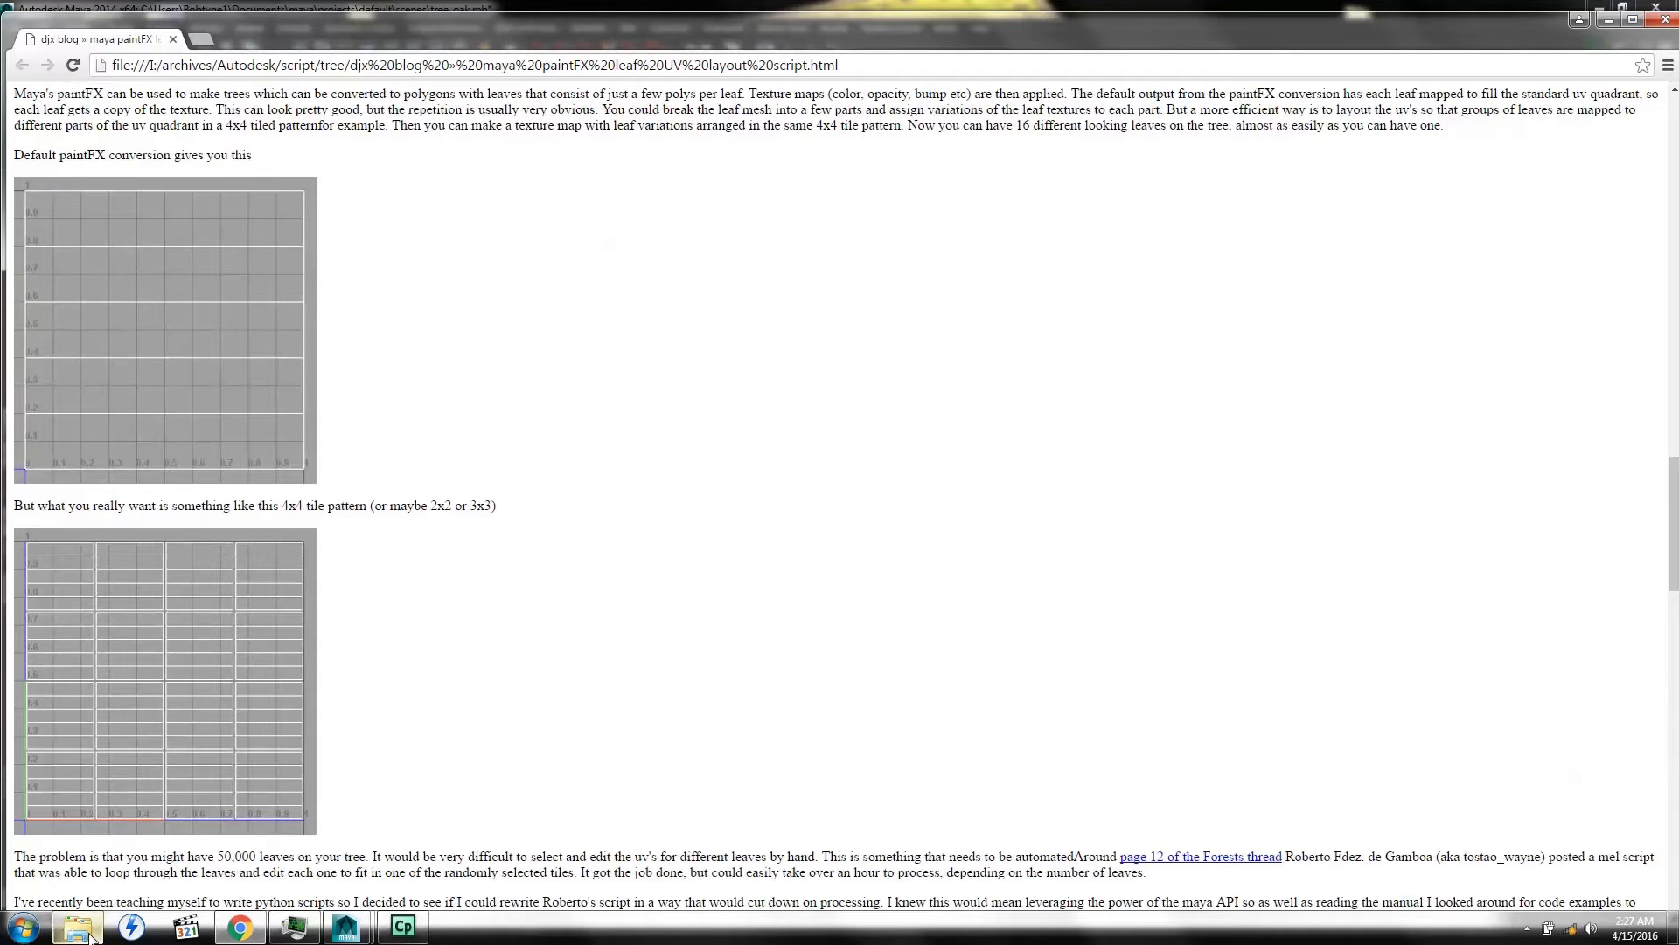
{"action": "left_click", "coordinate": [238, 927]}
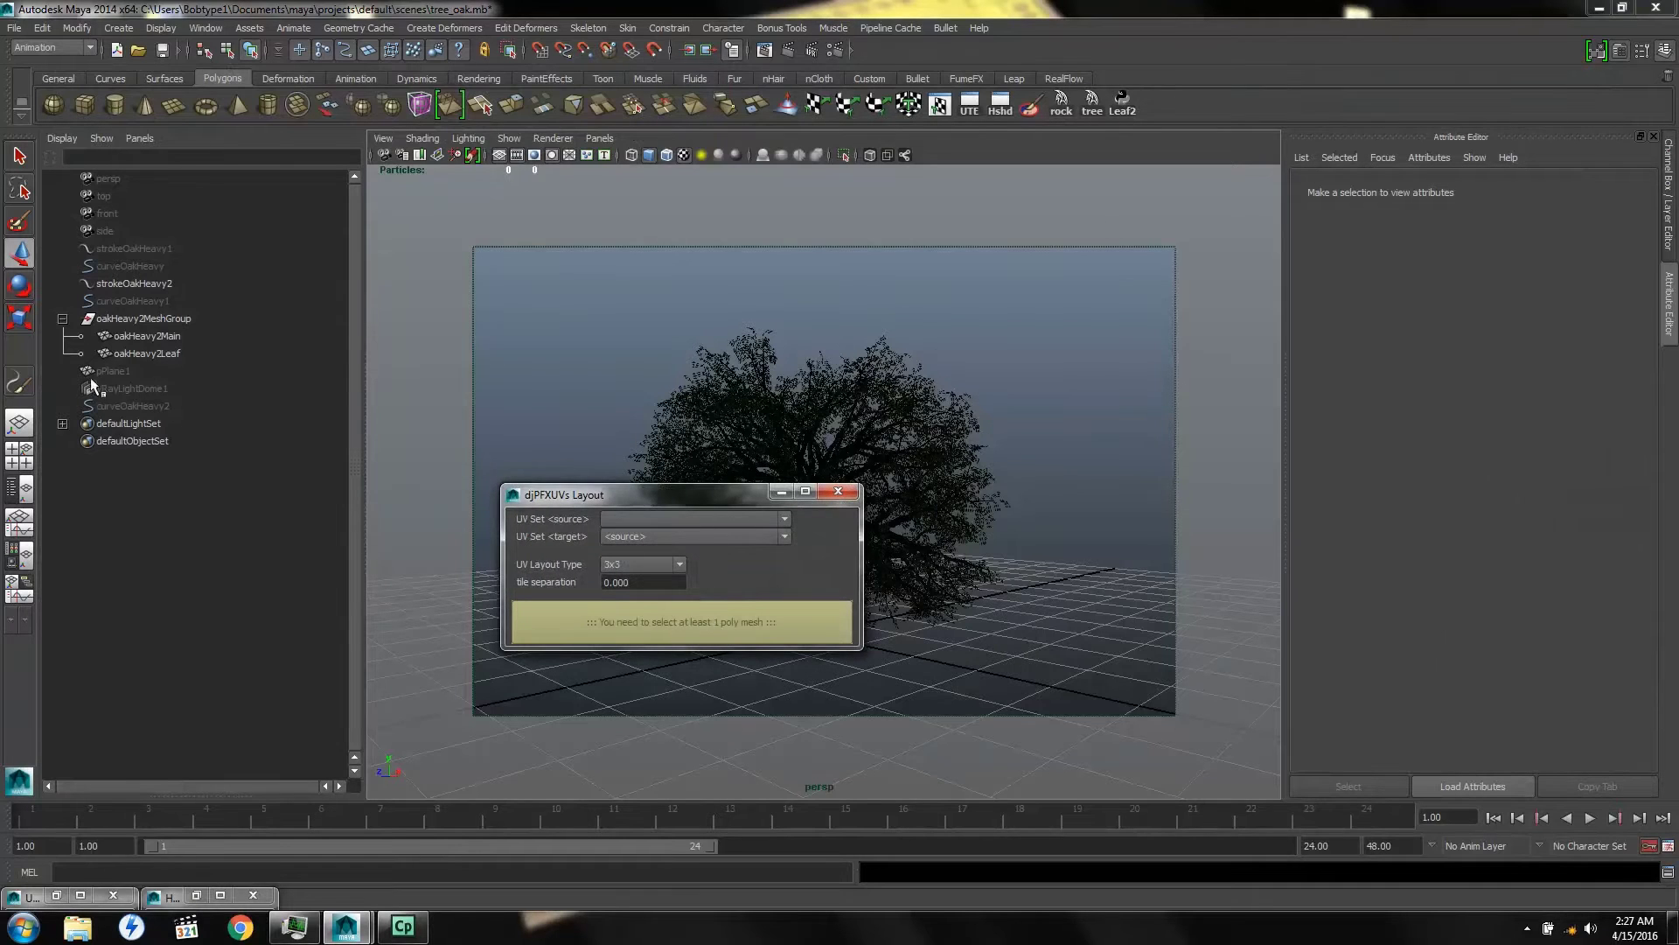
Lay out oakHeavy2Leaf's UVs in a 3x3 pattern with djPFXUVs Layout, and select the oakHeavy2Main trunk mesh
{"action": "left_click", "coordinate": [144, 351]}
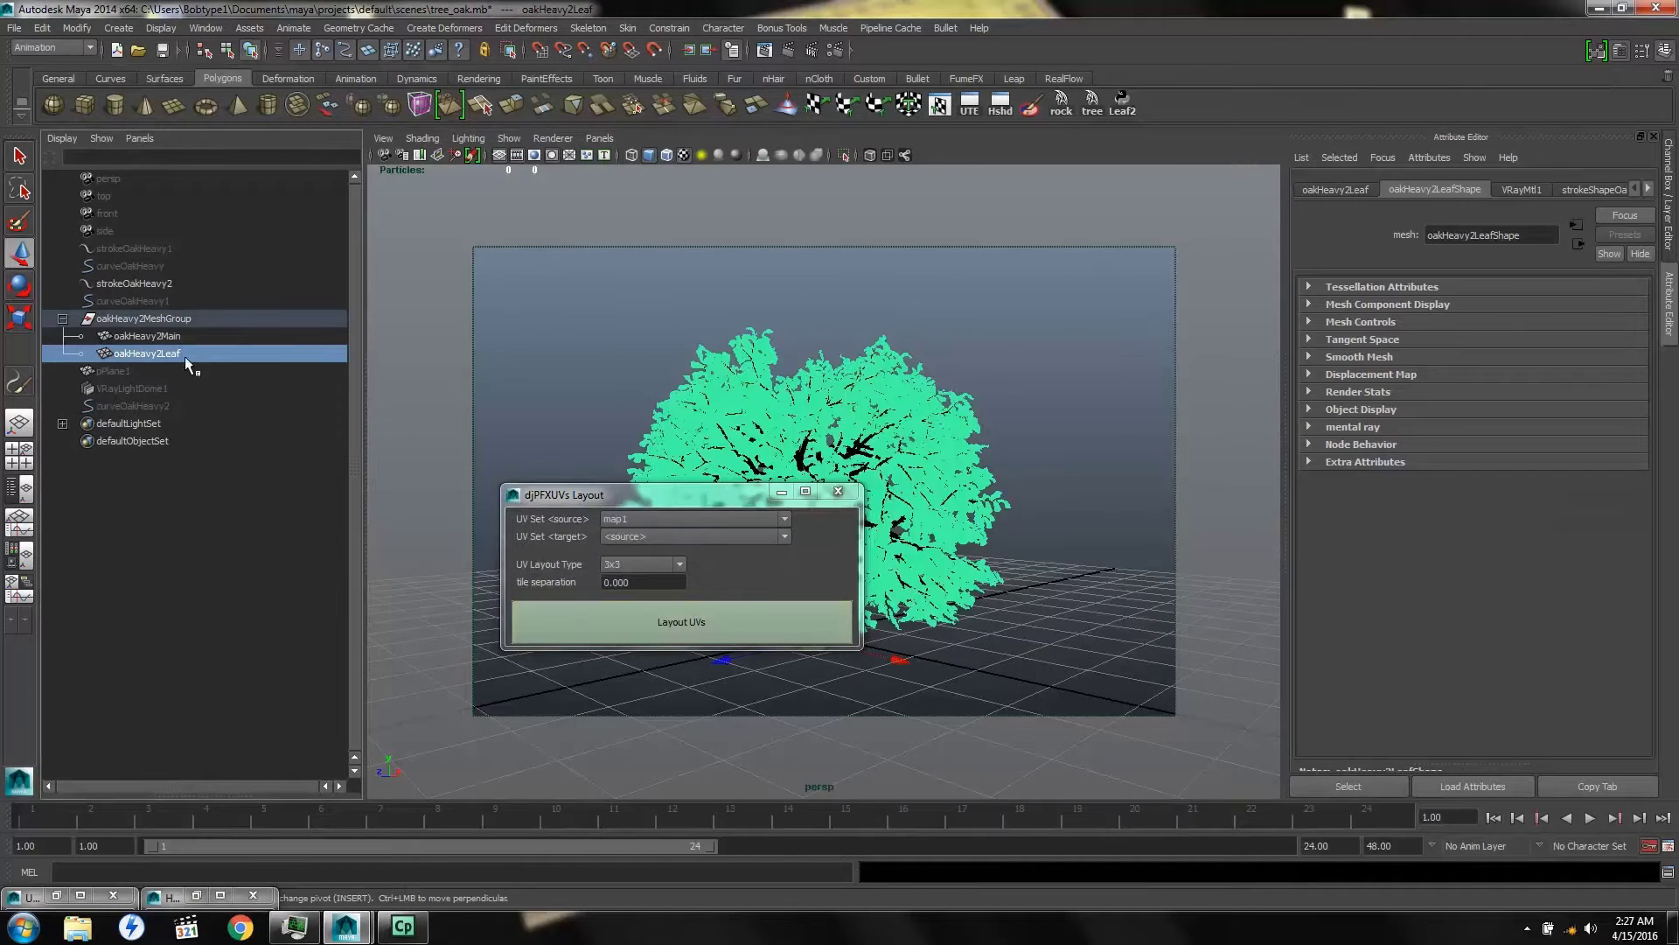
{"action": "left_click", "coordinate": [668, 619]}
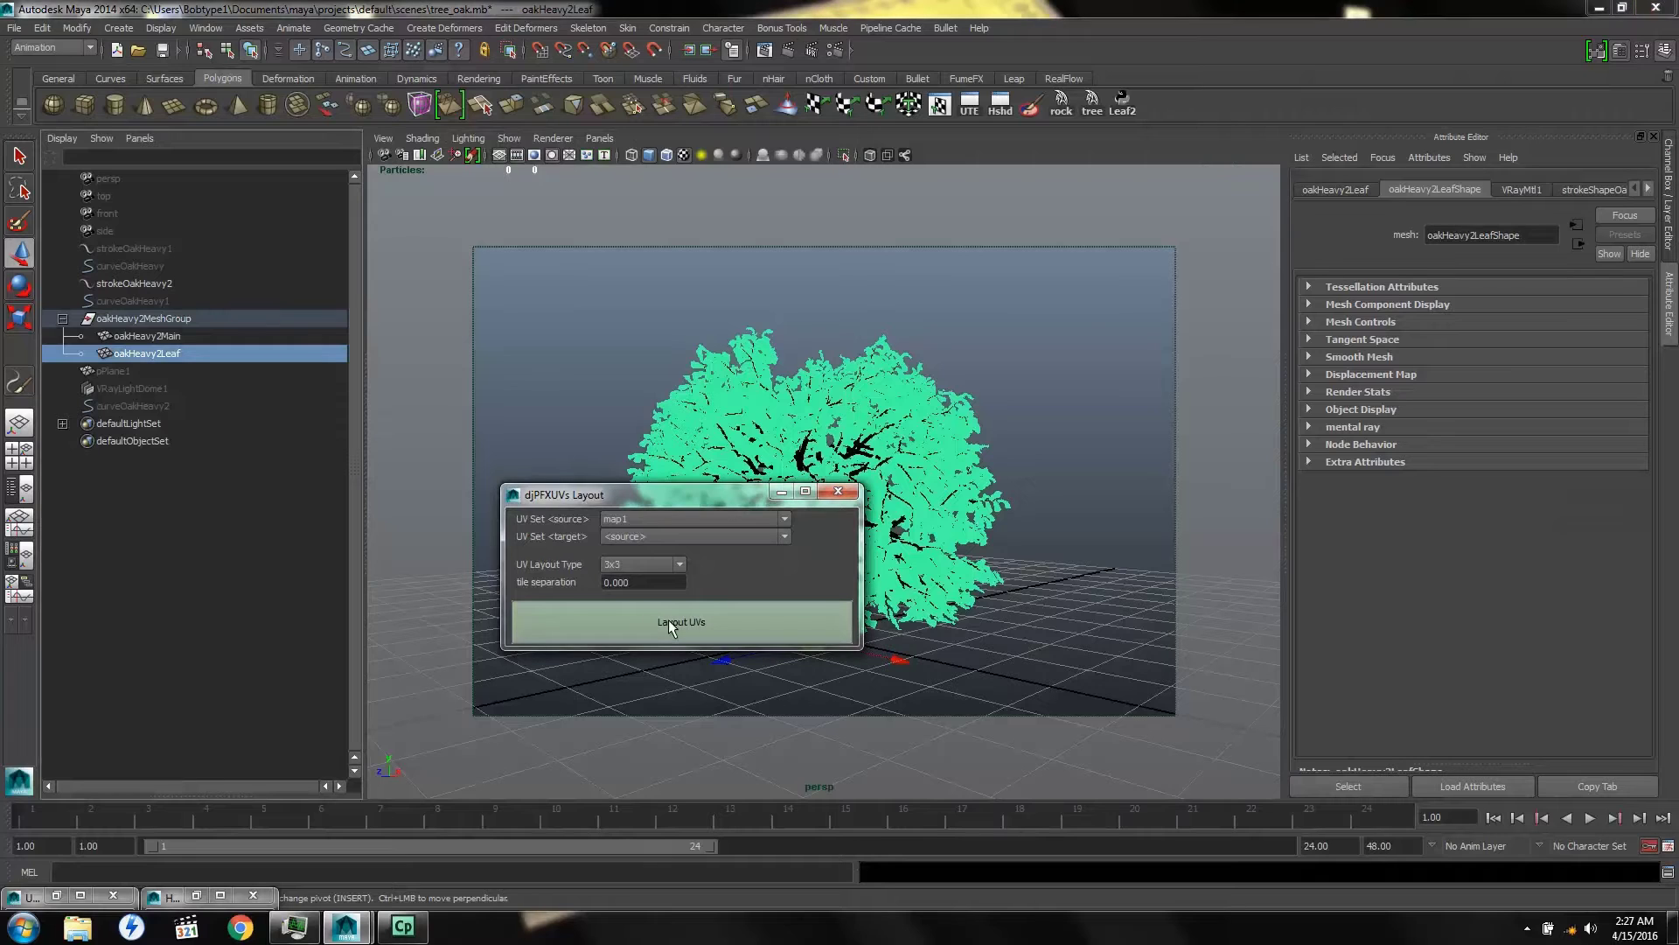
{"action": "left_click", "coordinate": [153, 337]}
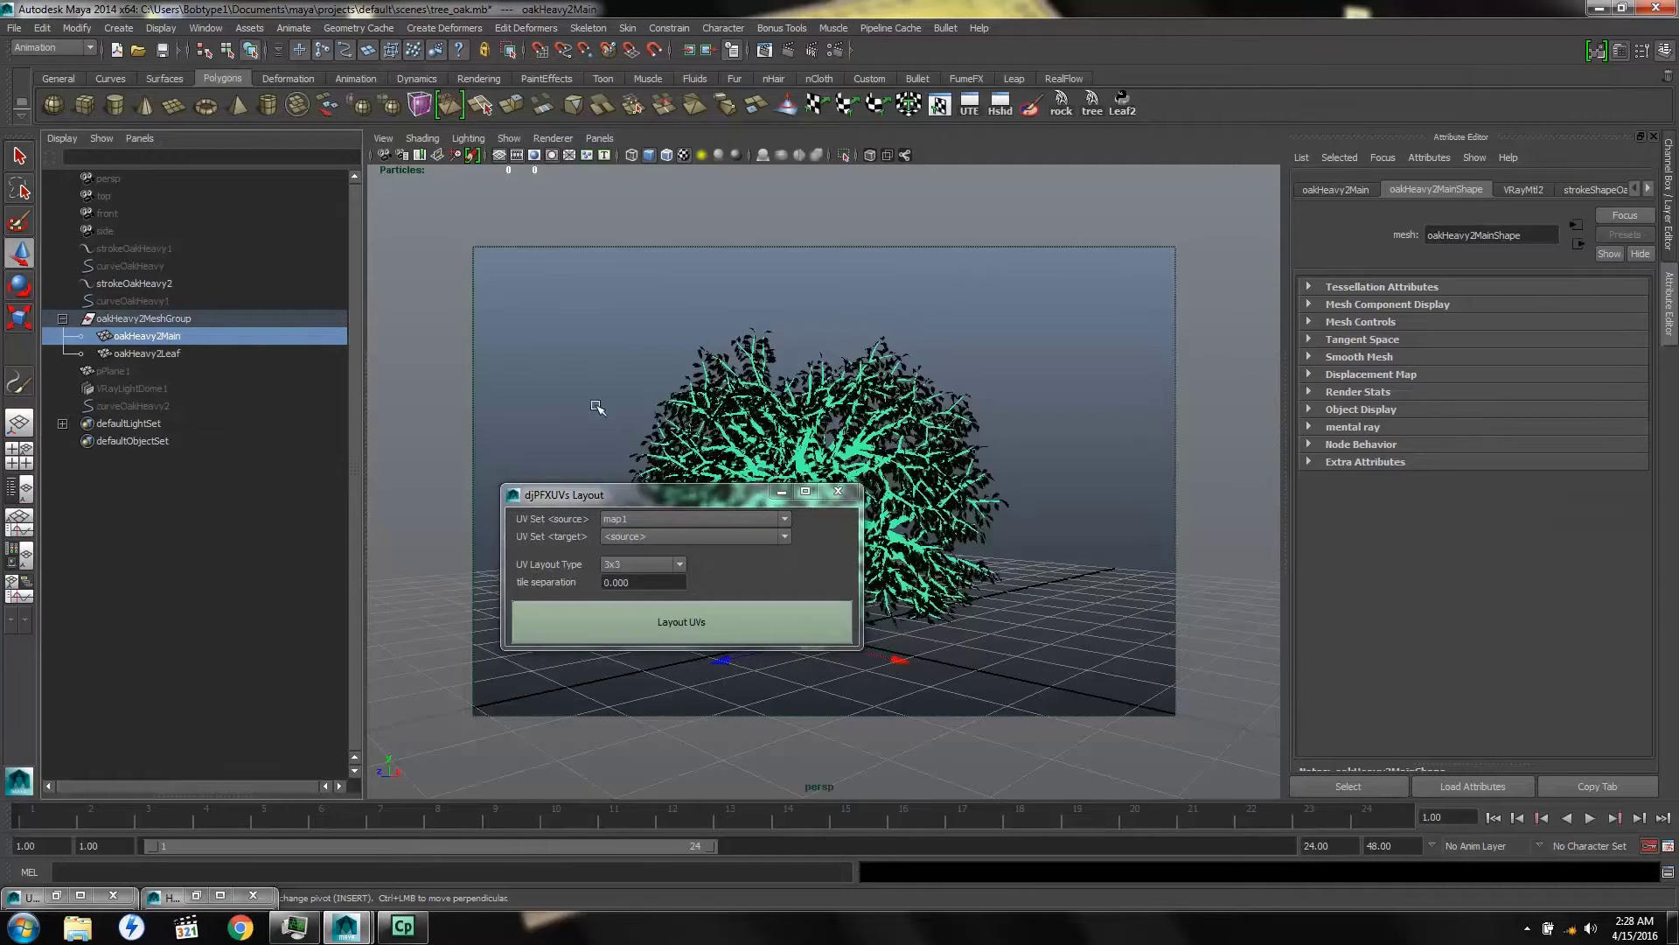
Close the djPFXUVs Layout window, deselect the trunk mesh, and bring the leaves at the top of the oak into close view
{"action": "left_click", "coordinate": [838, 490]}
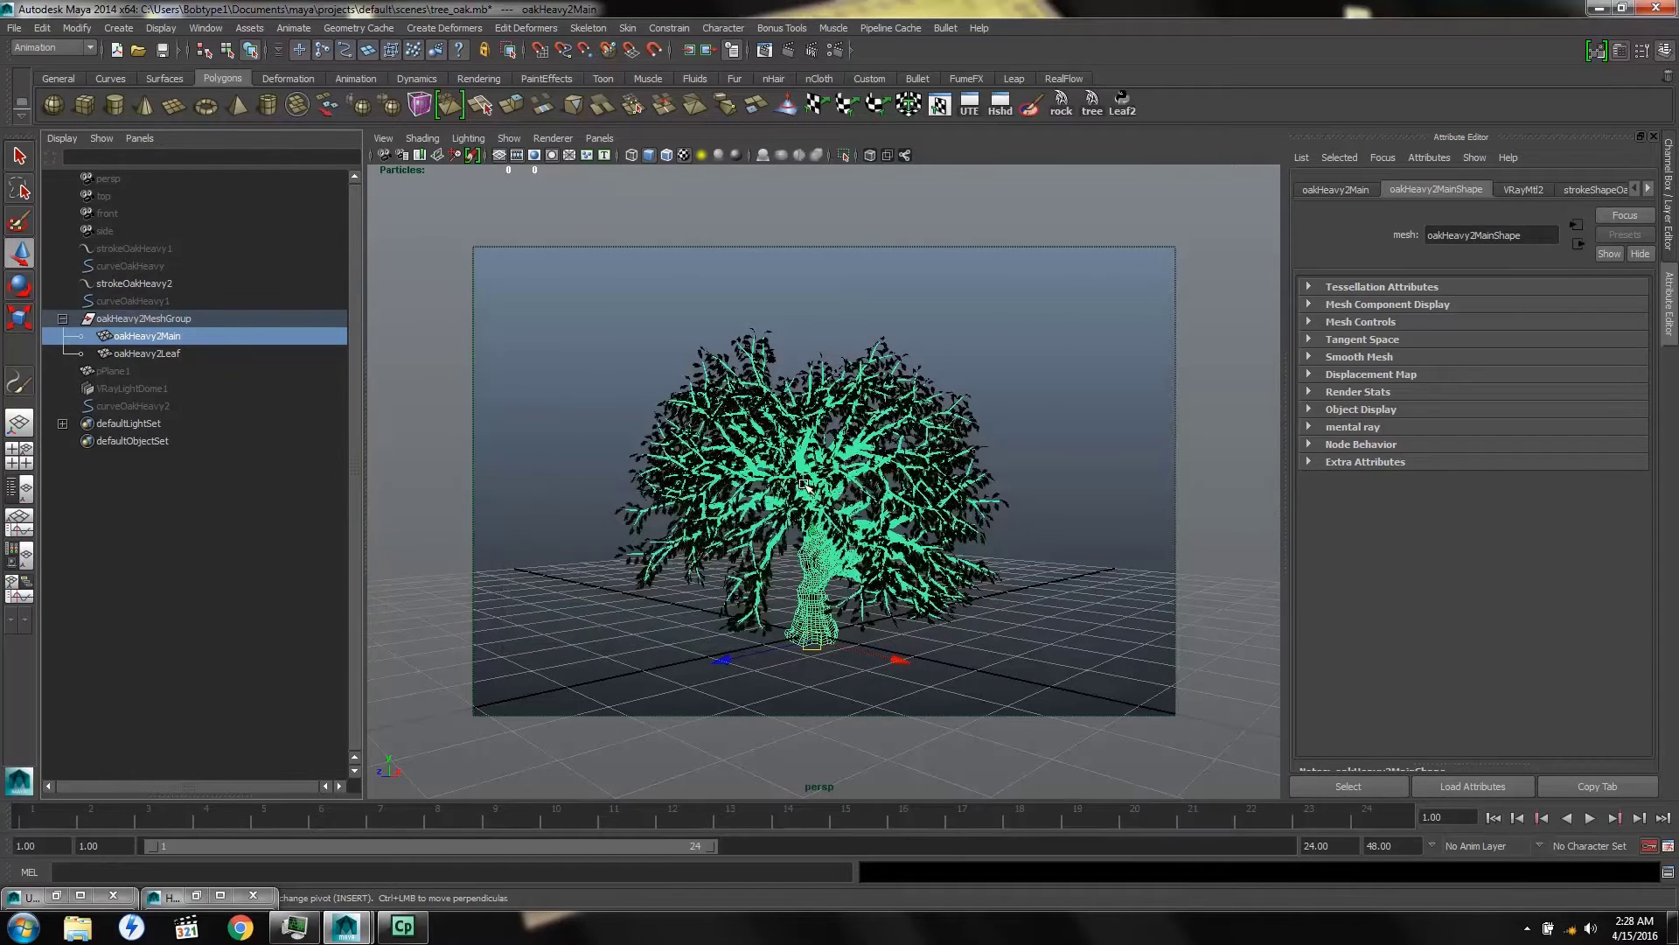
{"action": "left_click", "coordinate": [584, 401]}
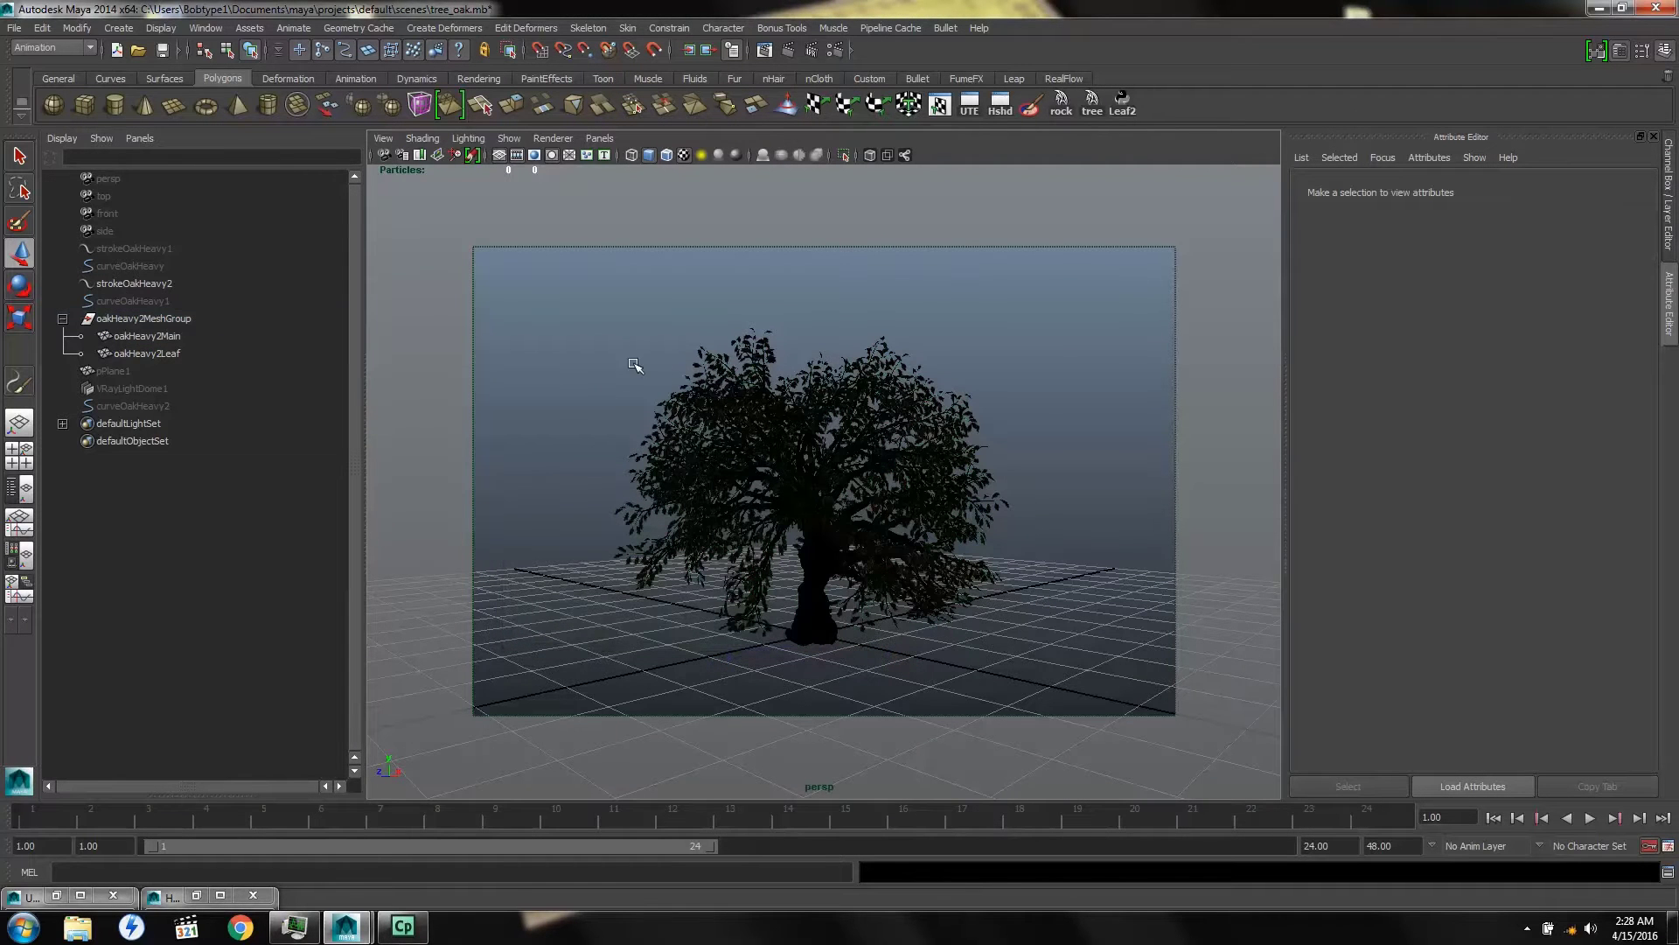
{"action": "scroll", "coordinate": [787, 368], "scroll_direction": "up", "scroll_amount": 8}
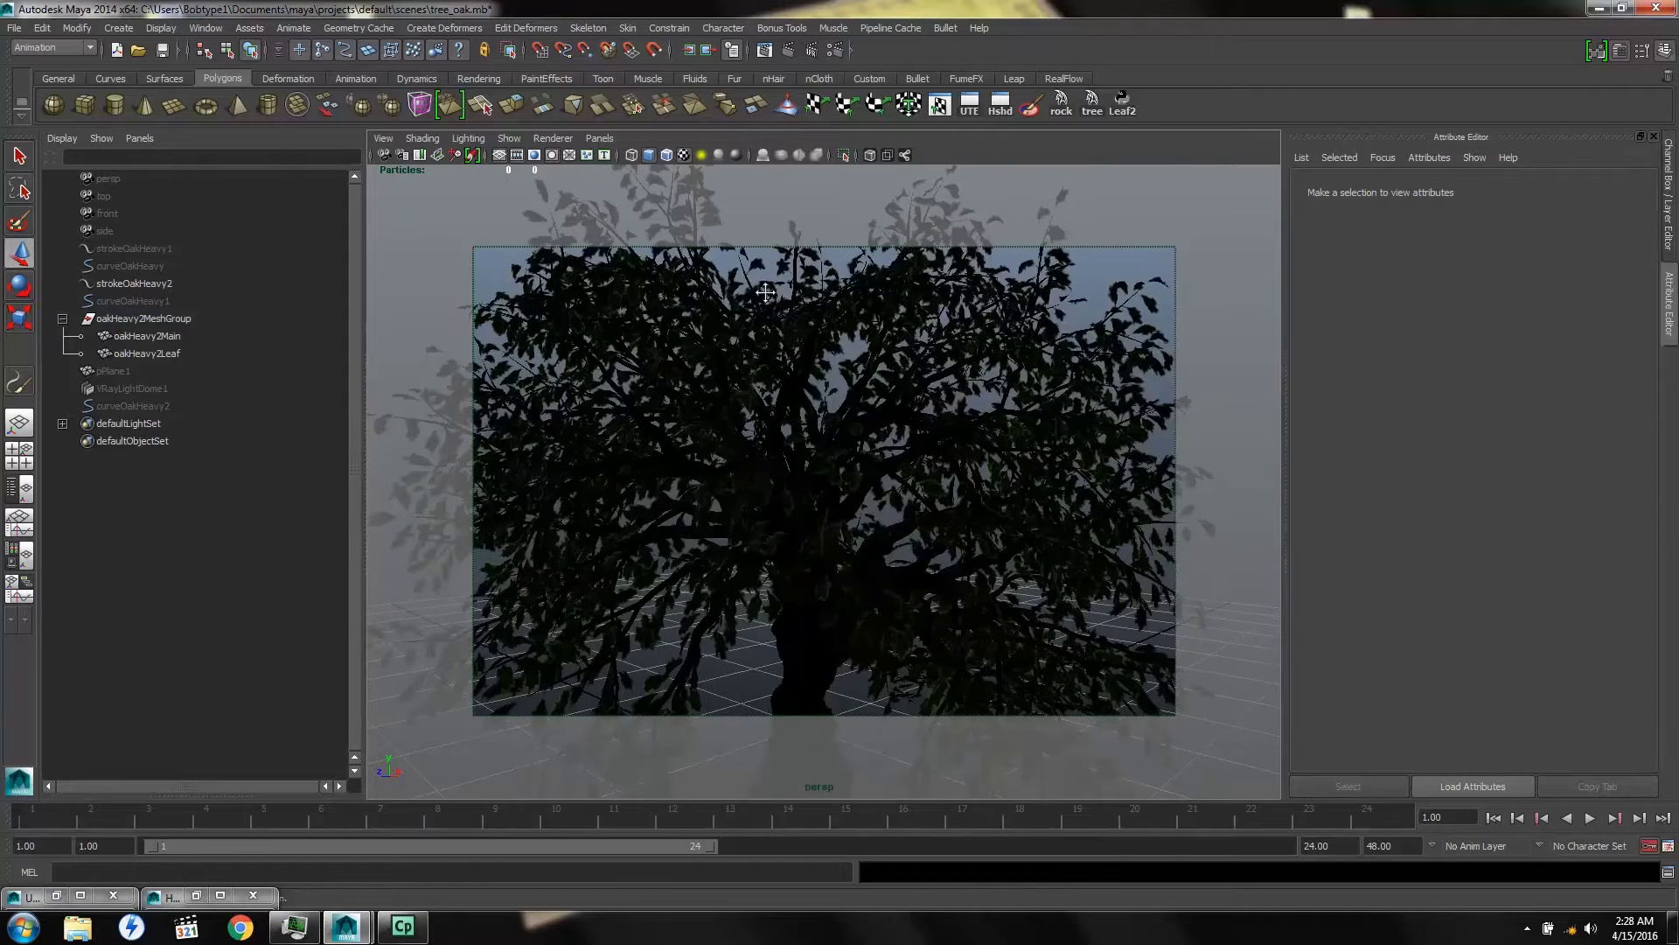
{"action": "middle_click_drag", "start_coordinate": [778, 300], "coordinate": [784, 475], "text": "alt"}
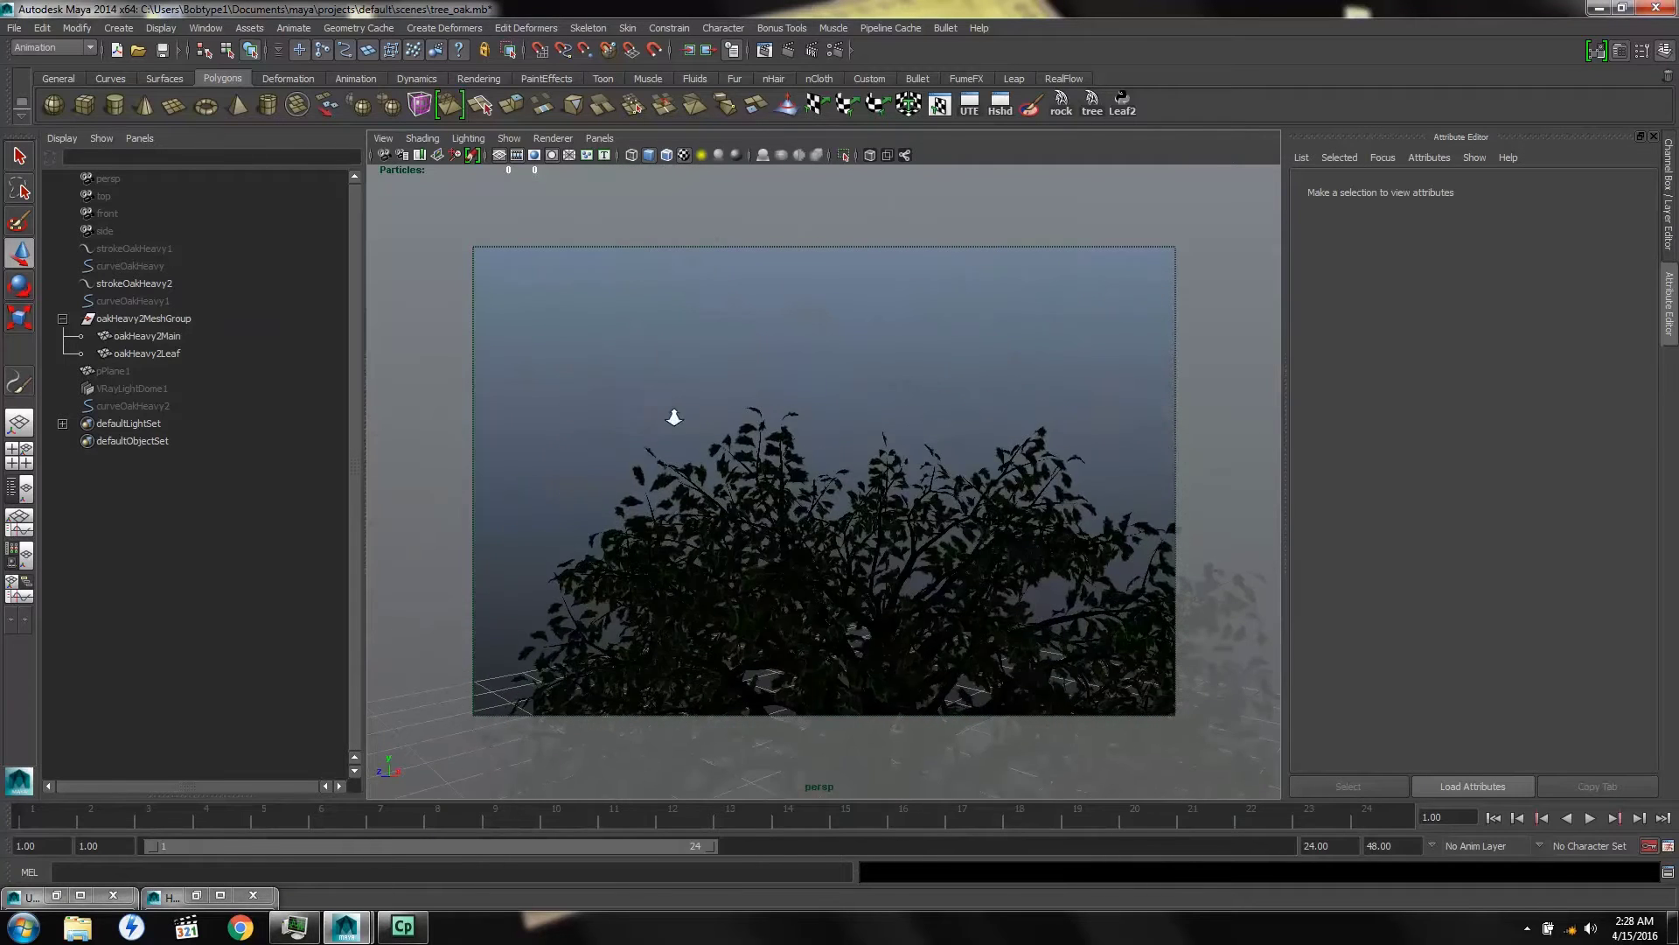
{"action": "scroll", "coordinate": [806, 438], "scroll_direction": "up", "scroll_amount": 10}
{"action": "middle_click_drag", "start_coordinate": [773, 357], "coordinate": [775, 512], "text": "alt"}
{"action": "scroll", "coordinate": [775, 512], "scroll_direction": "up", "scroll_amount": 2}
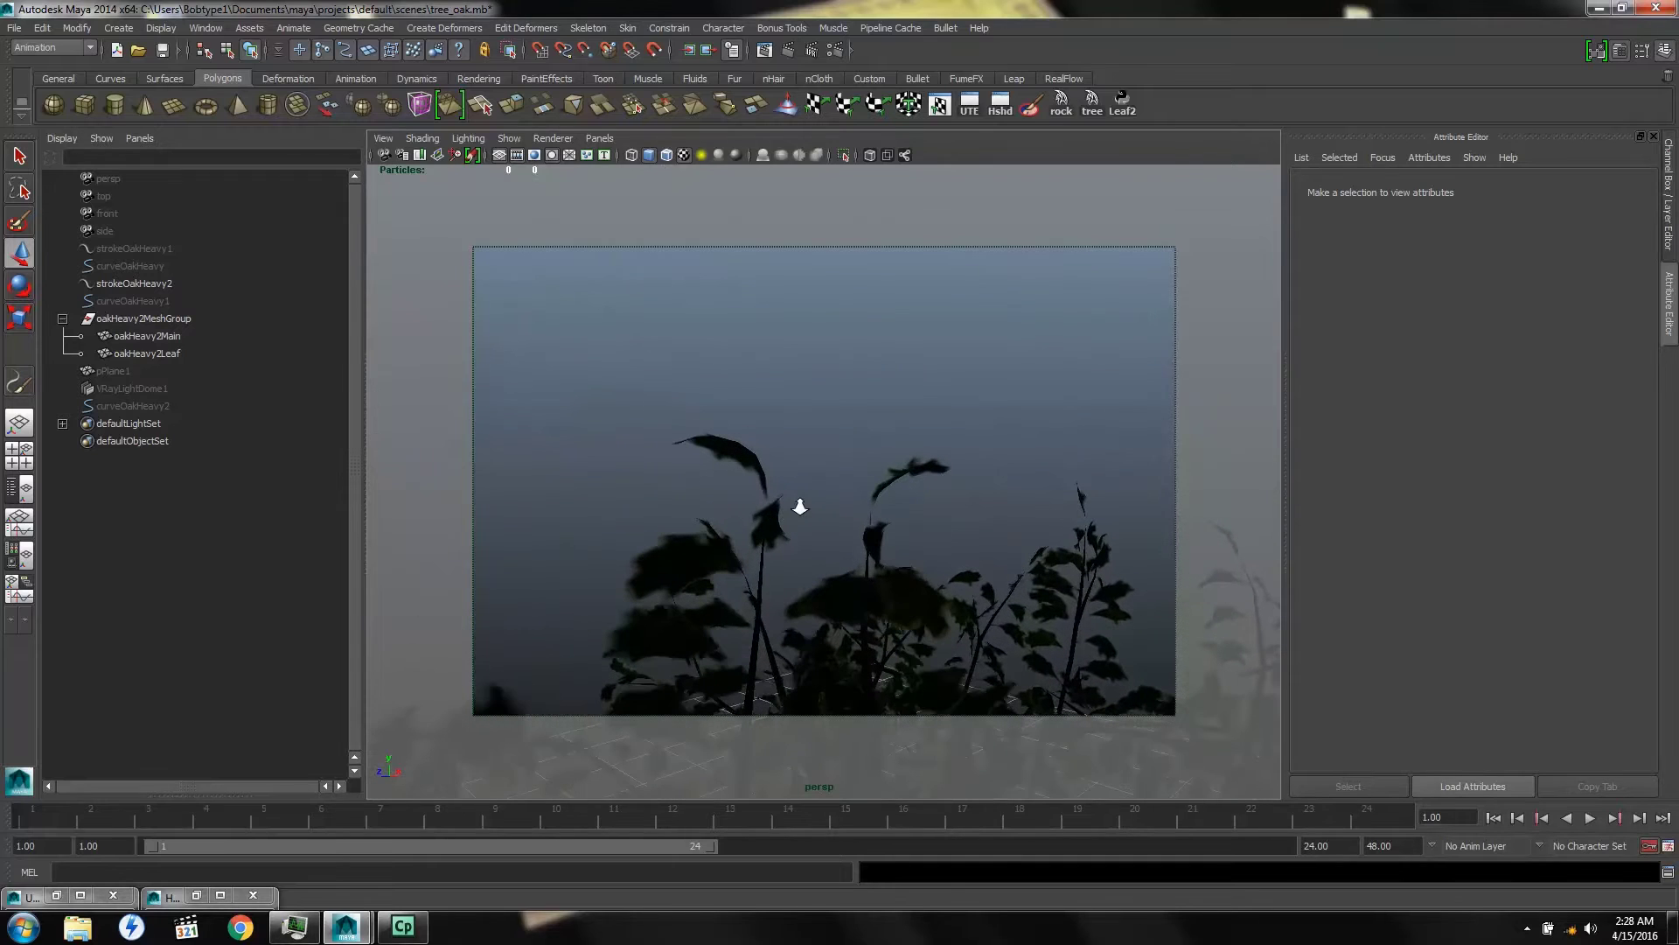
Select faces on one curved treetop leaf of oakHeavy2Leaf, grow the selection, and view its UVs in the UV Texture Editor
{"action": "left_click", "coordinate": [734, 461]}
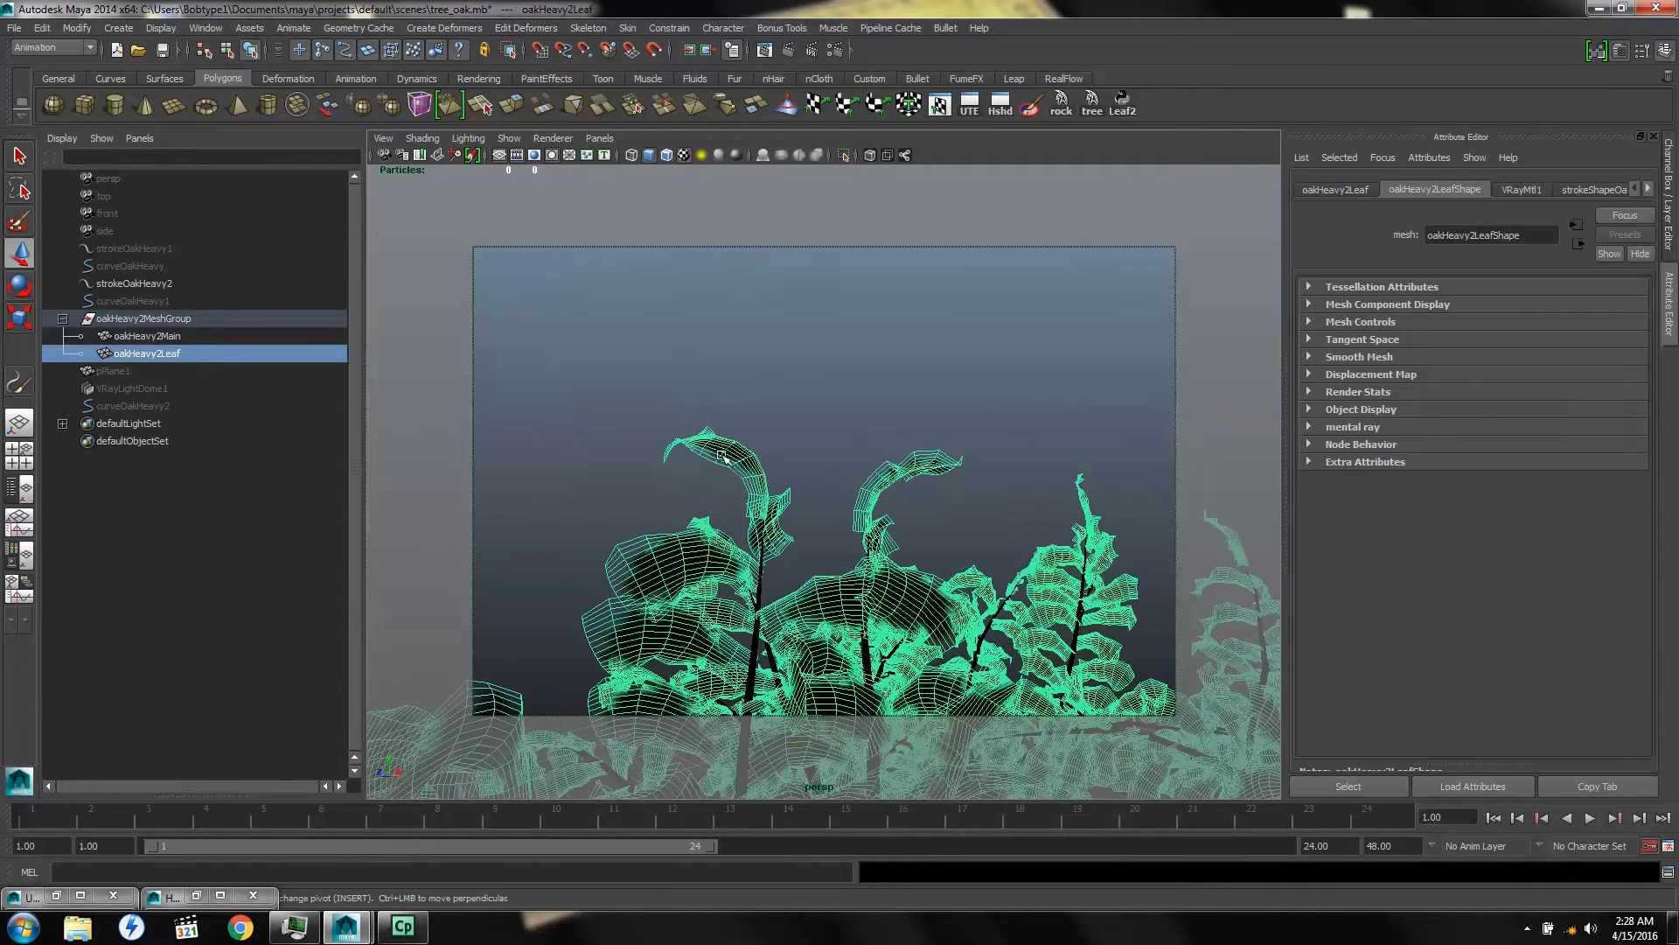
{"action": "right_click_drag", "start_coordinate": [712, 448], "coordinate": [712, 485]}
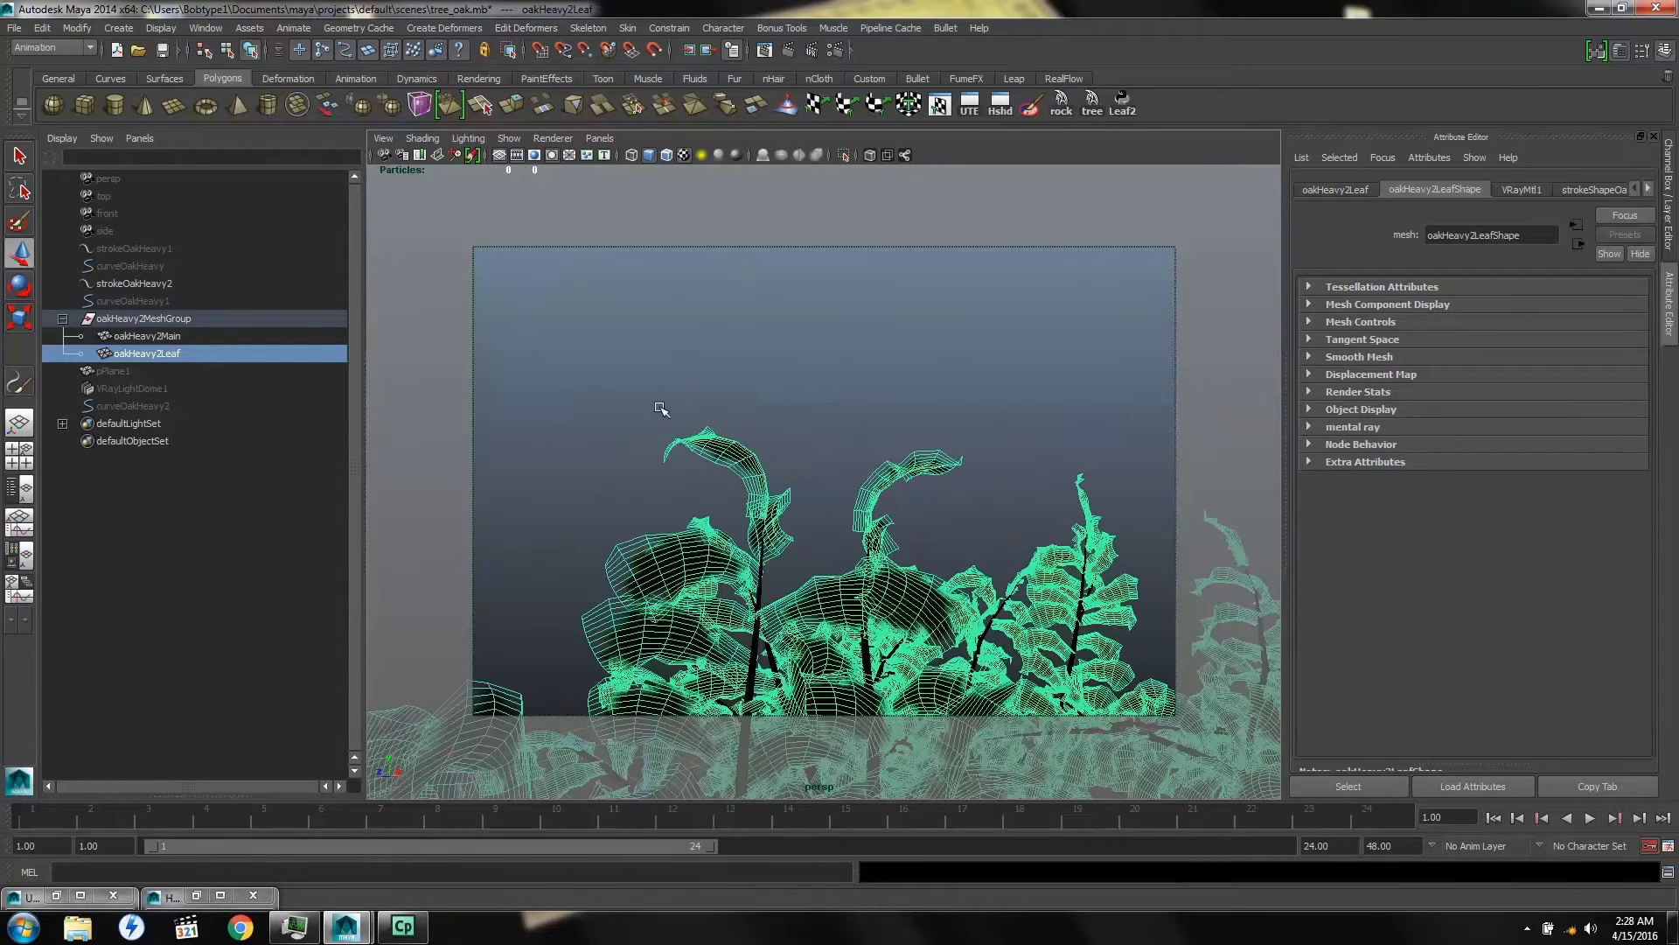
{"action": "left_click_drag", "start_coordinate": [636, 387], "coordinate": [753, 468]}
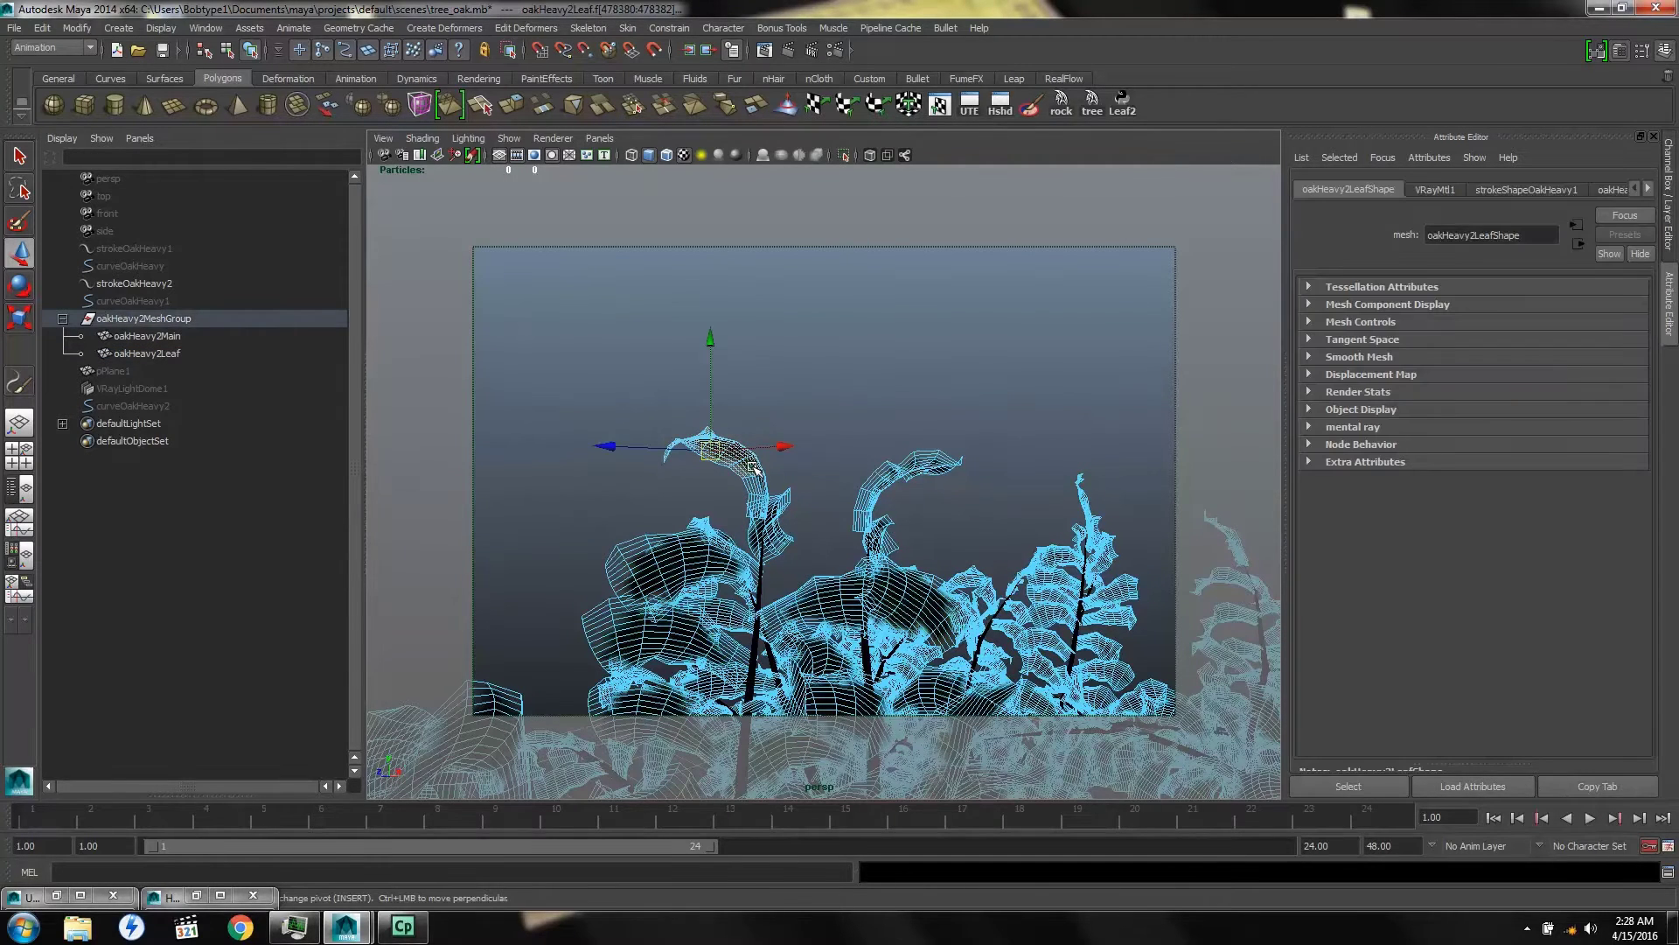
{"action": "key", "text": "shift+period"}
{"action": "key", "text": "shift+period"}
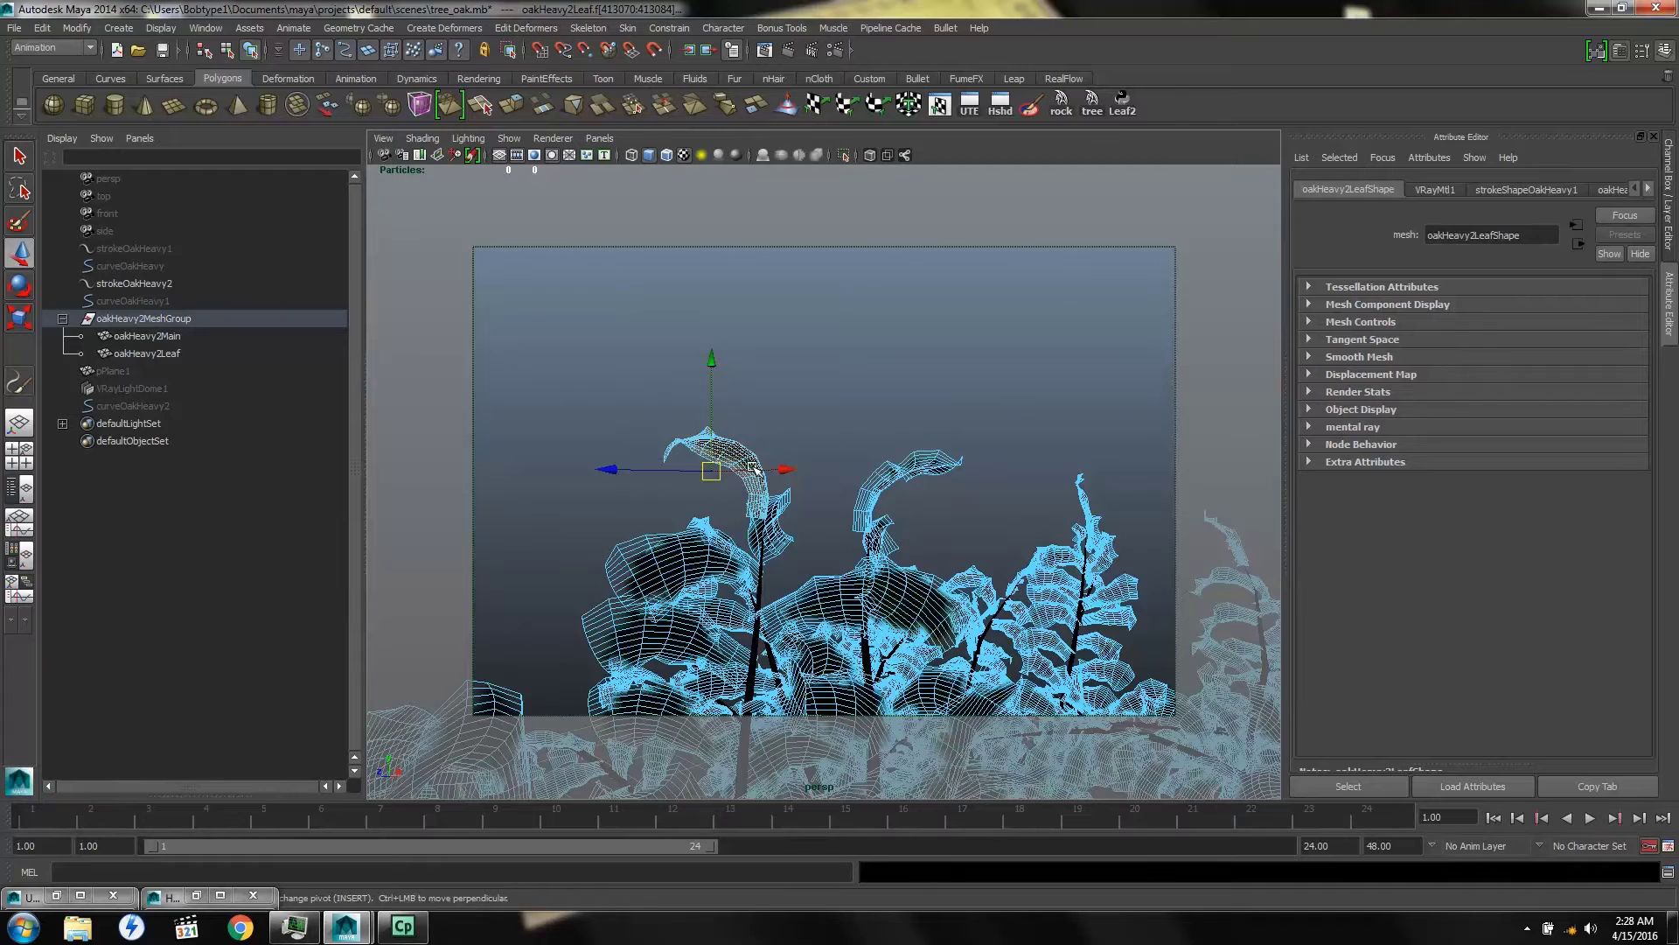
{"action": "left_click", "coordinate": [55, 897]}
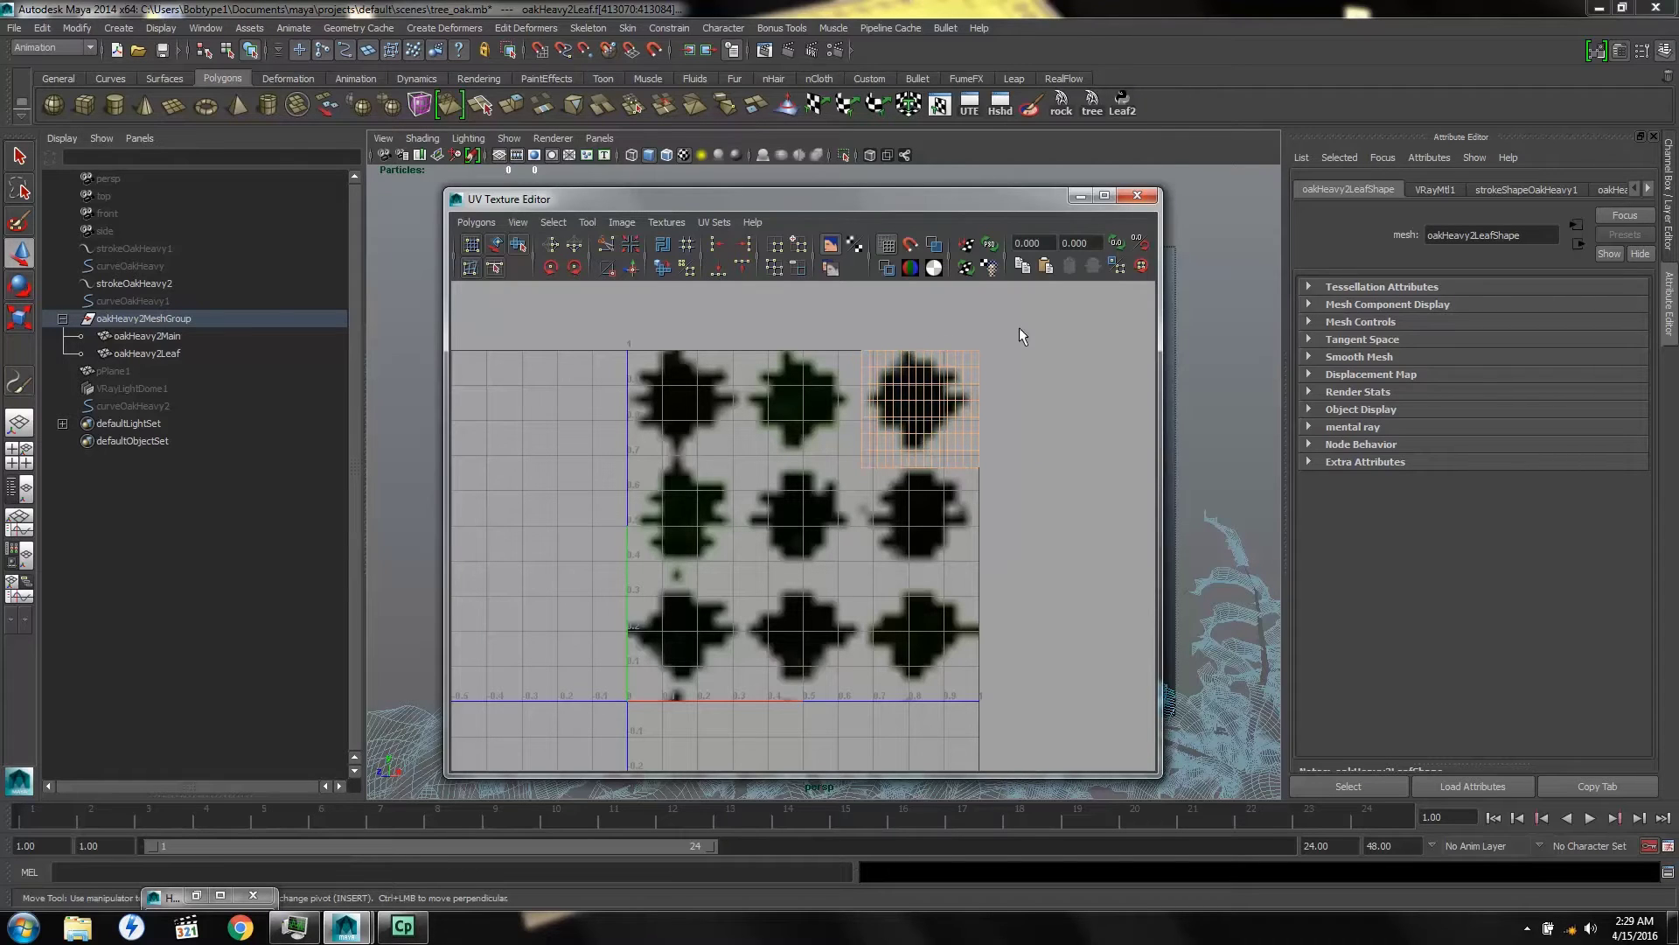
With the Channel Box shown, select all of oakHeavy2Leaf's UVs, shift them slightly in U, and move them back over the leaf texture
{"action": "left_click", "coordinate": [1669, 208]}
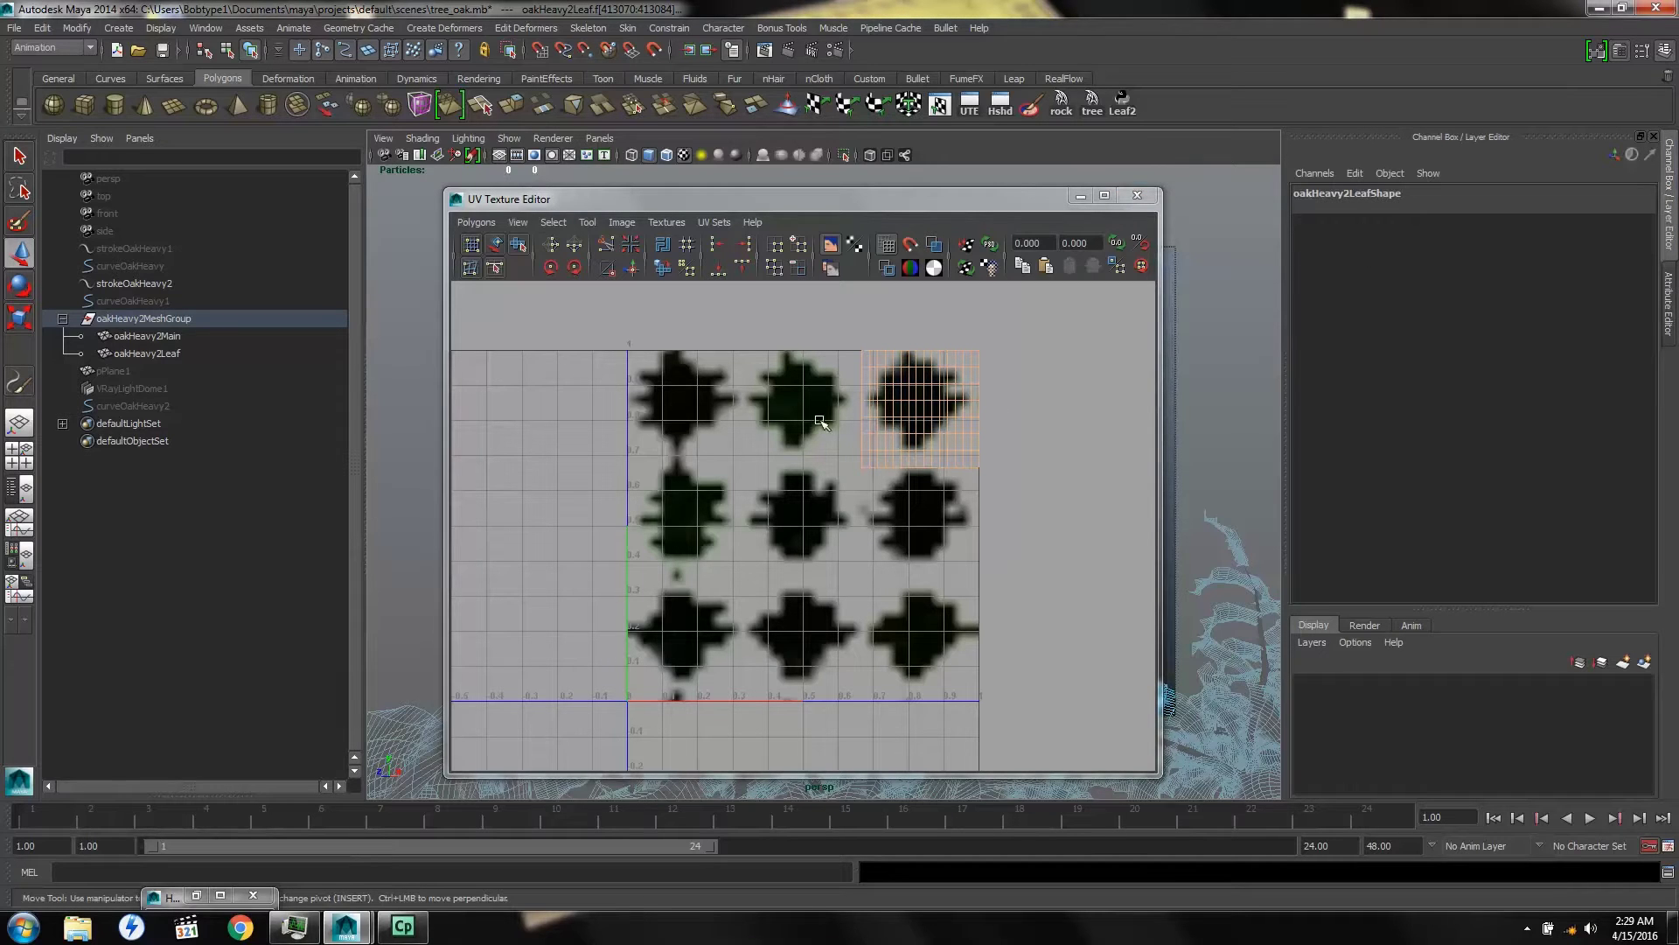
{"action": "left_click_drag", "start_coordinate": [586, 322], "coordinate": [990, 715]}
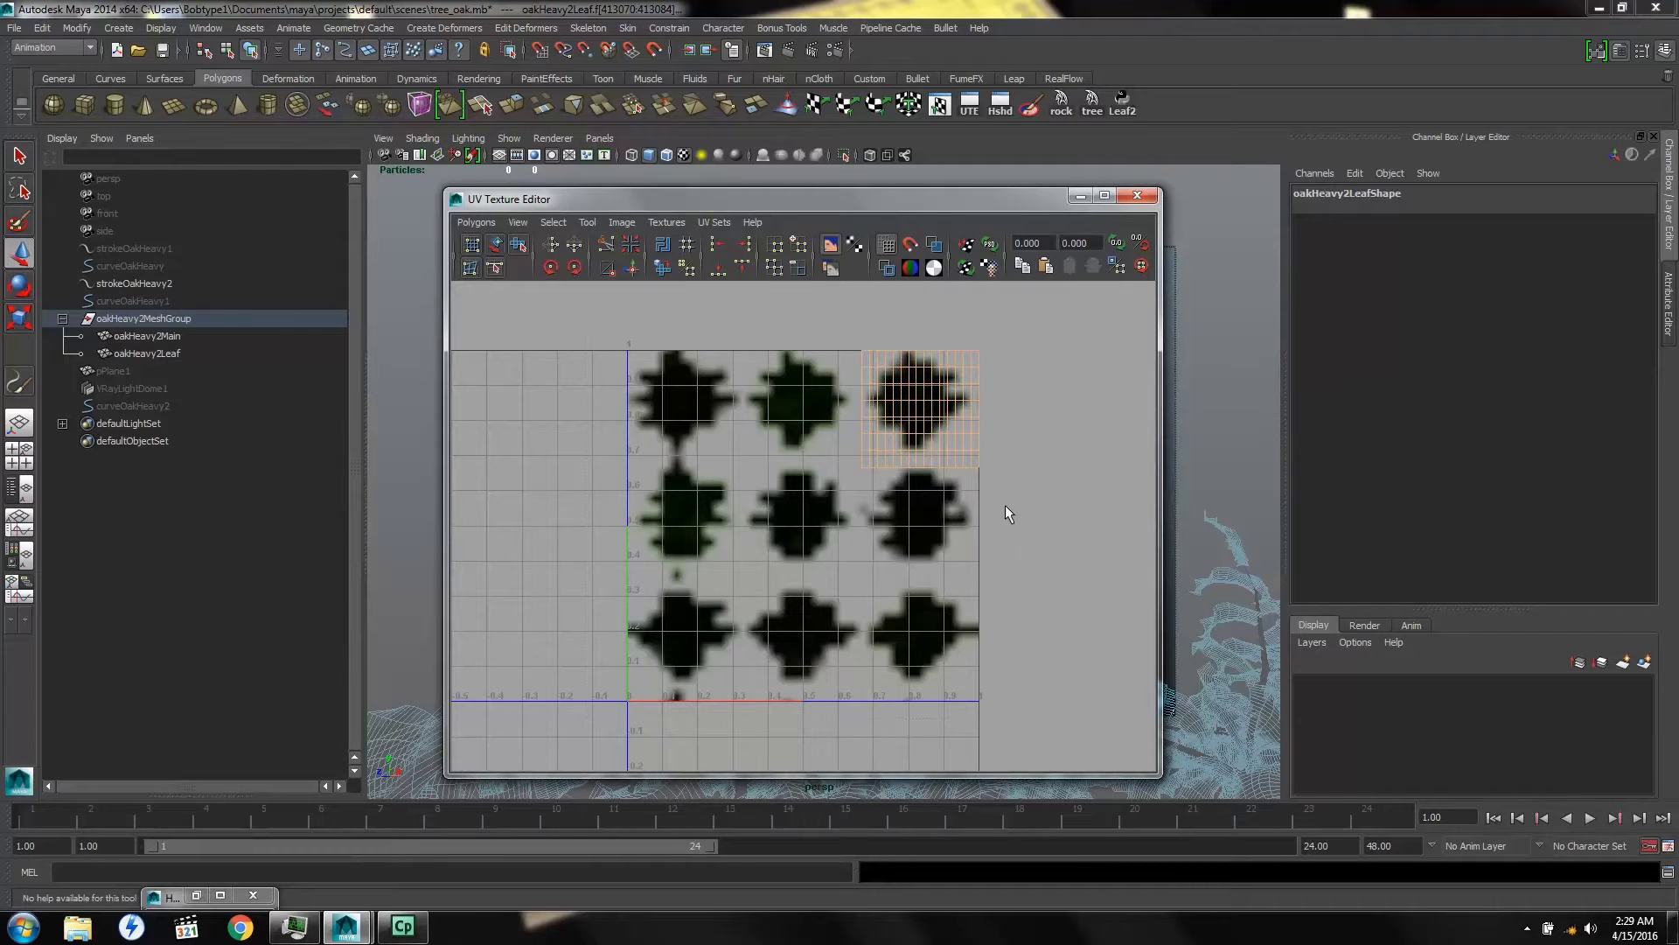
{"action": "right_click_drag", "start_coordinate": [1005, 513], "coordinate": [1060, 516]}
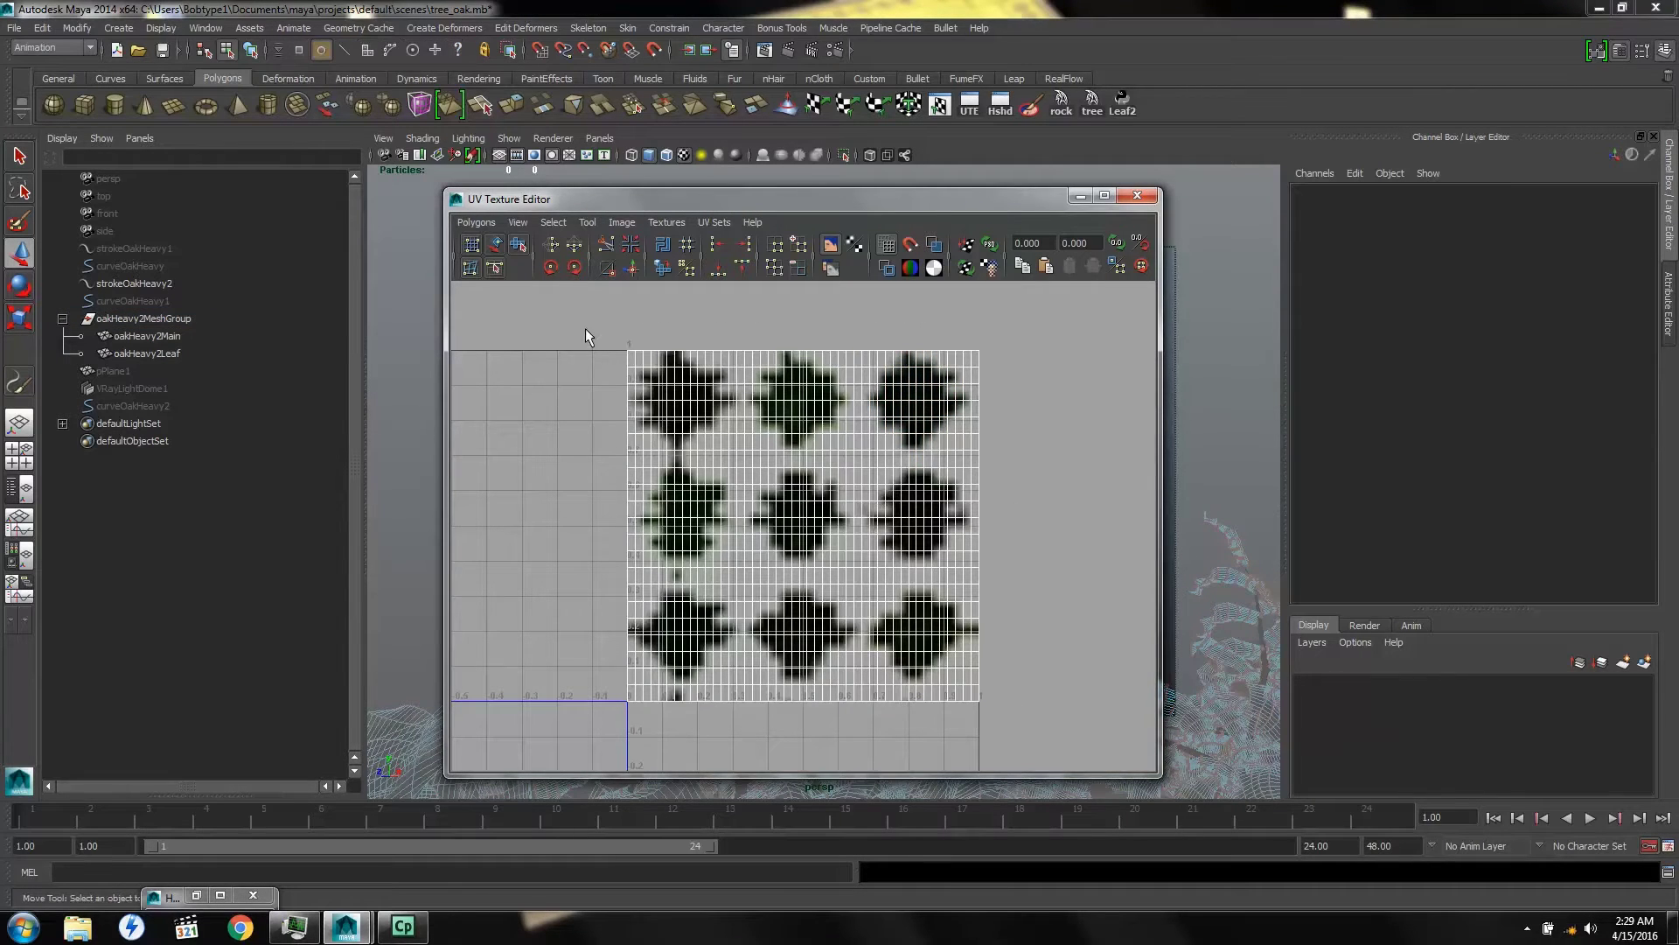
{"action": "left_click_drag", "start_coordinate": [586, 330], "coordinate": [1001, 715]}
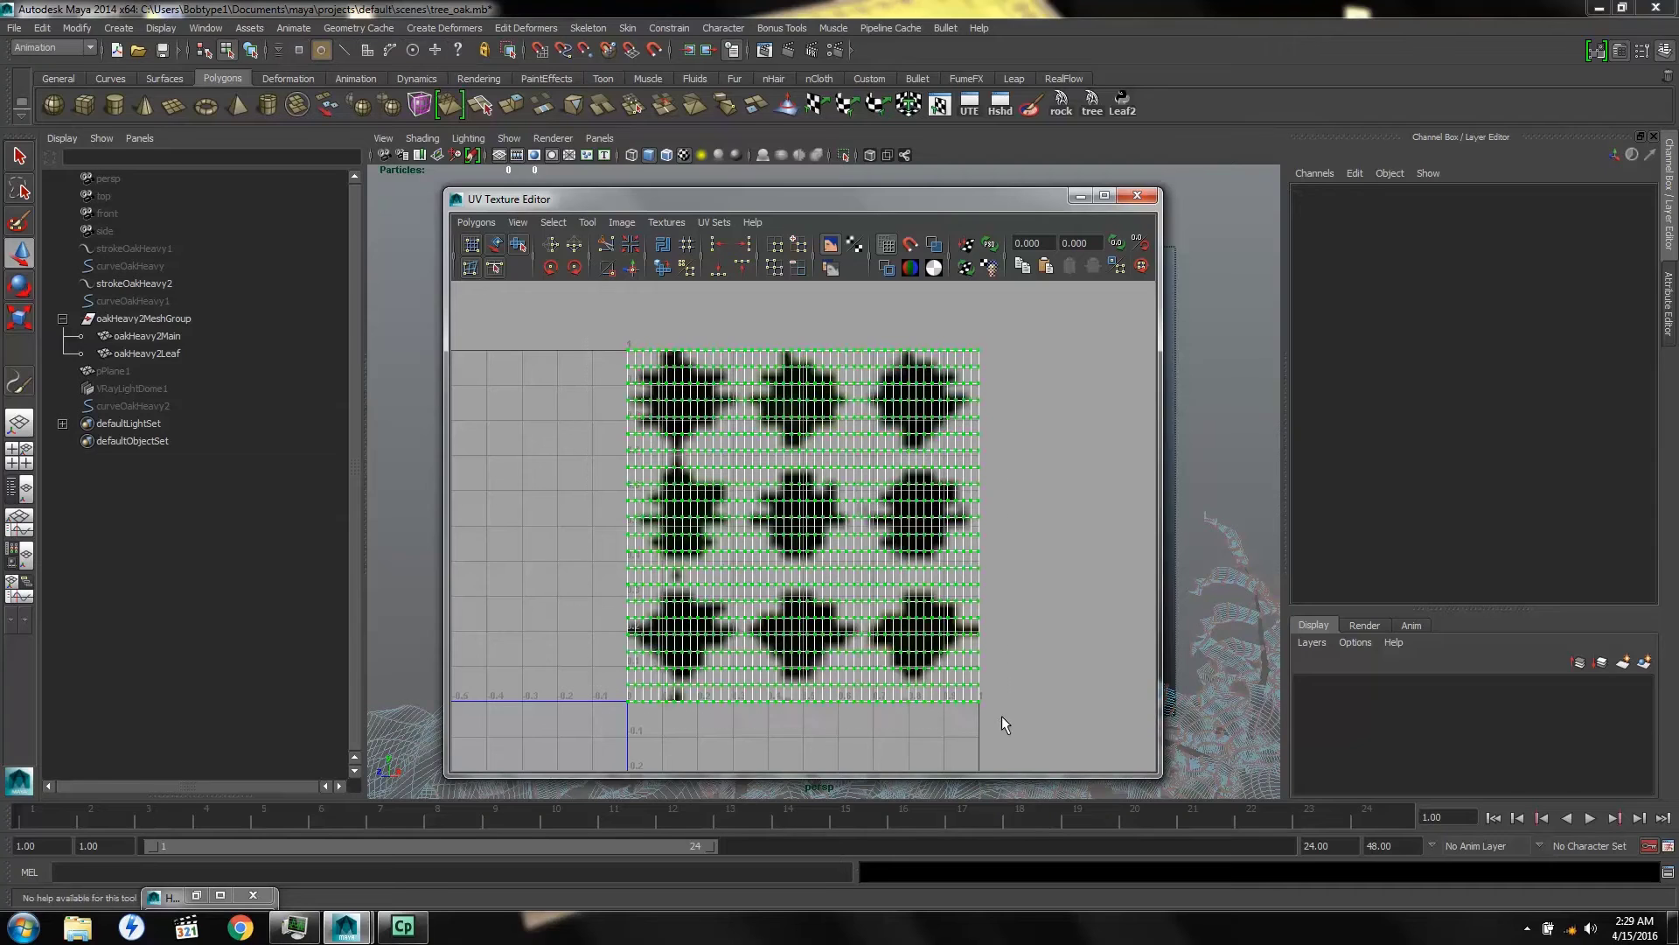
{"action": "key", "text": "w"}
{"action": "left_click_drag", "start_coordinate": [957, 528], "coordinate": [994, 530]}
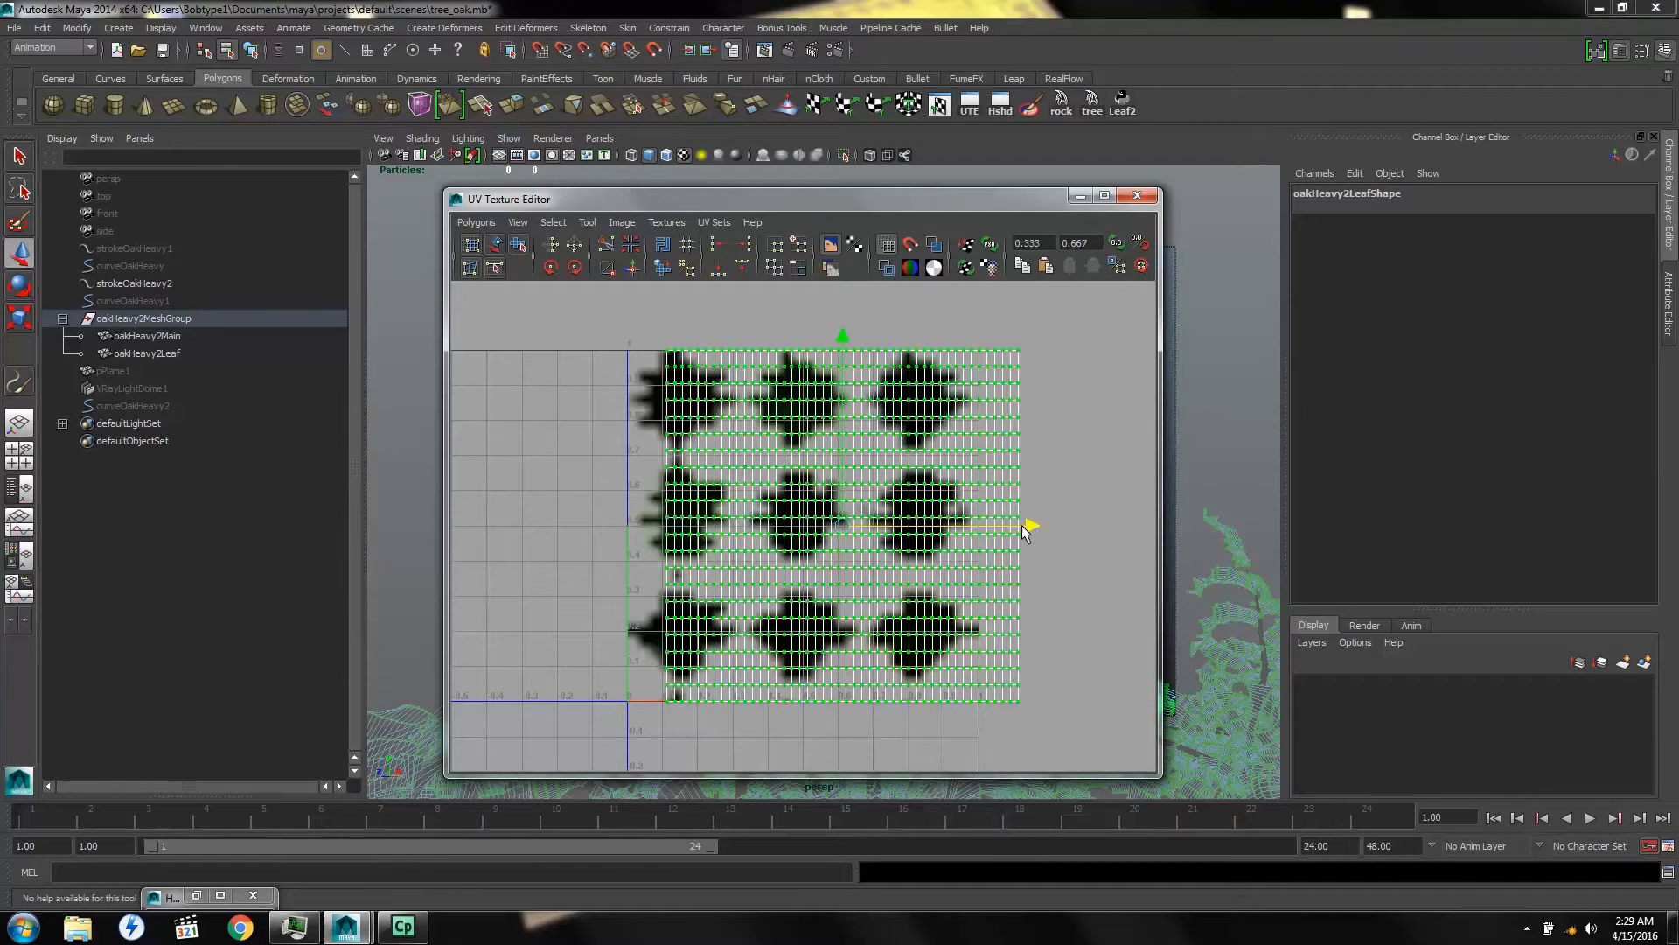
{"action": "left_click_drag", "start_coordinate": [1022, 525], "coordinate": [986, 529]}
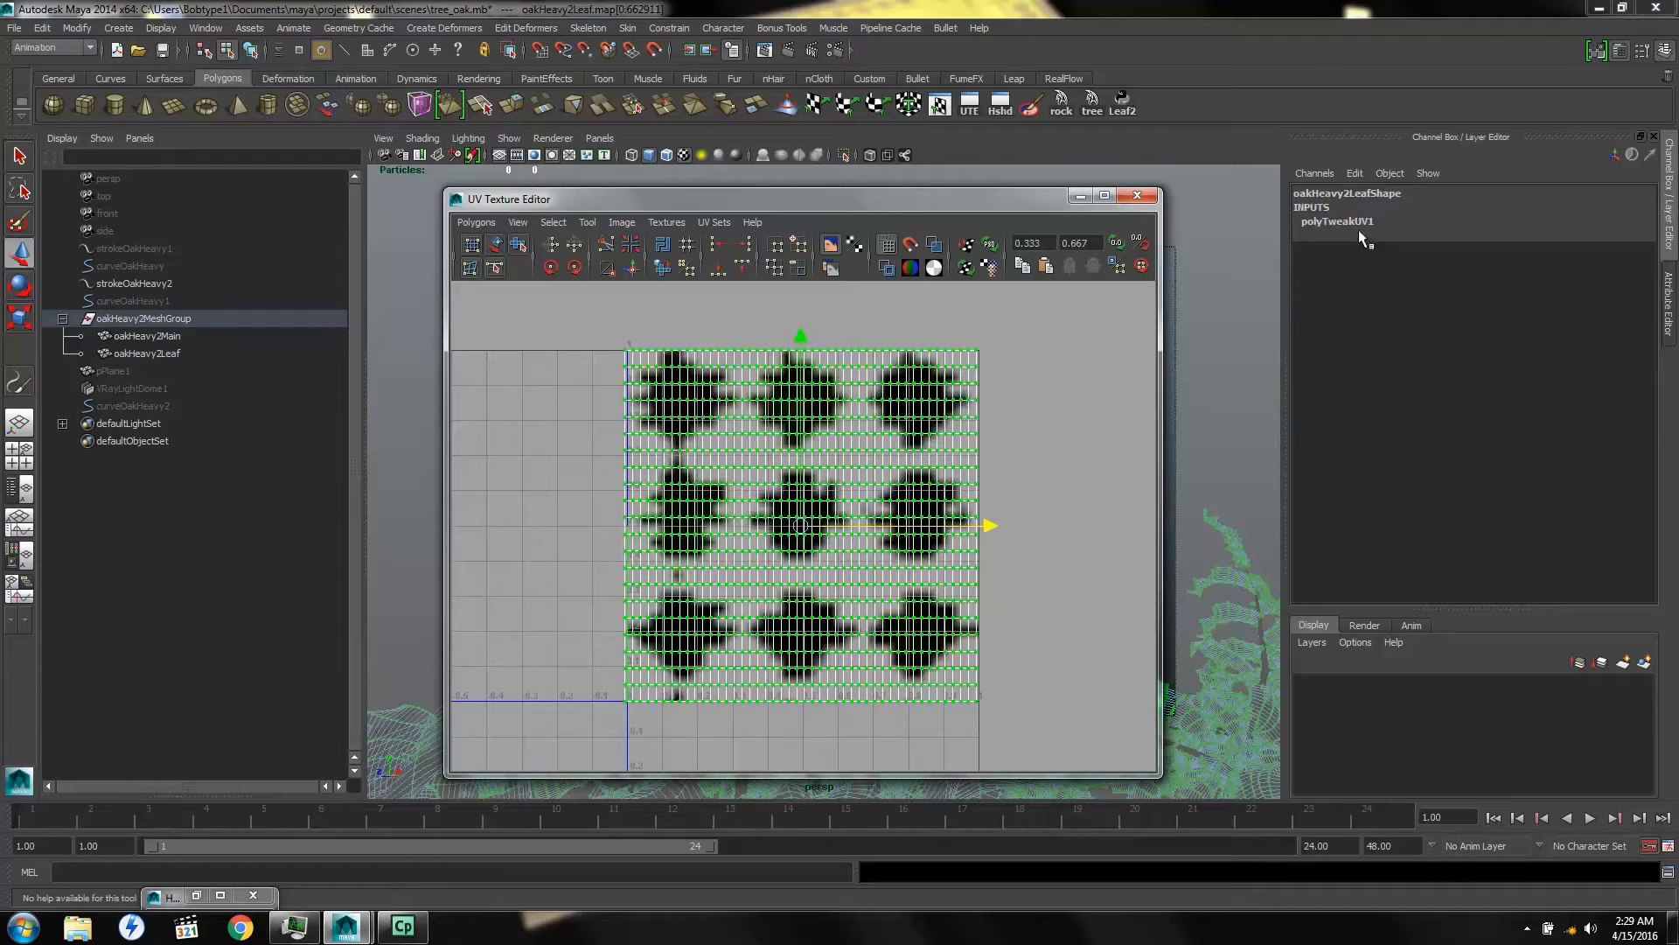
Close the UV Texture Editor, select oakHeavy2Leaf to frame the whole tree with open grid beside it, and clear the selection
{"action": "left_click", "coordinate": [1139, 194]}
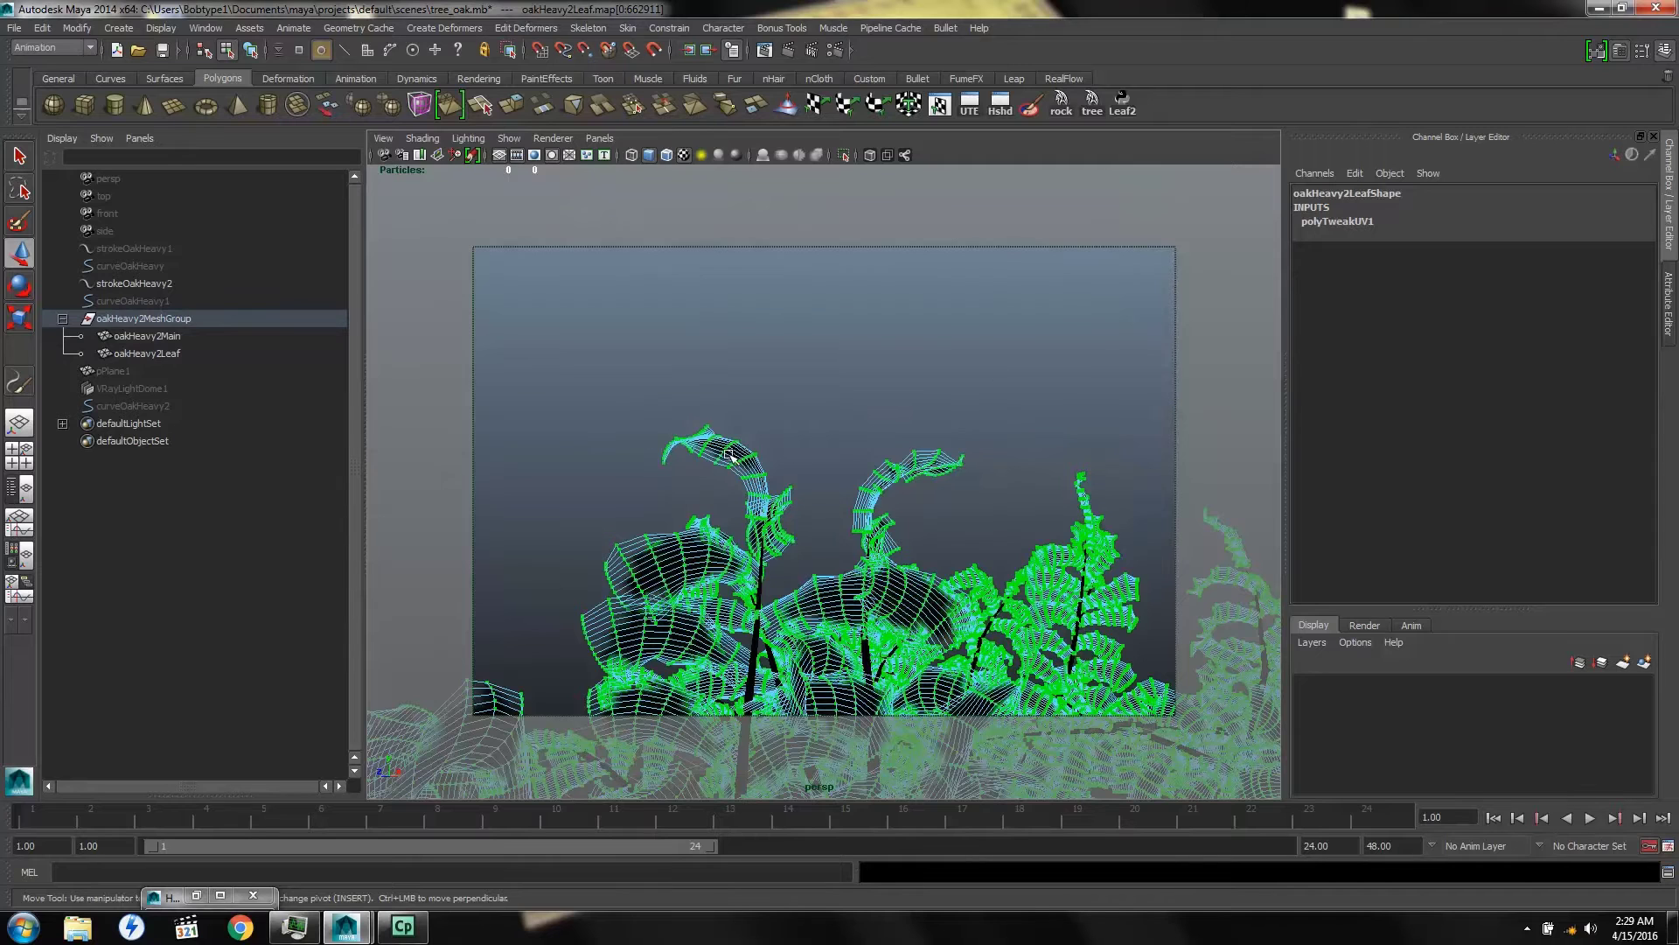
{"action": "left_click", "coordinate": [149, 354]}
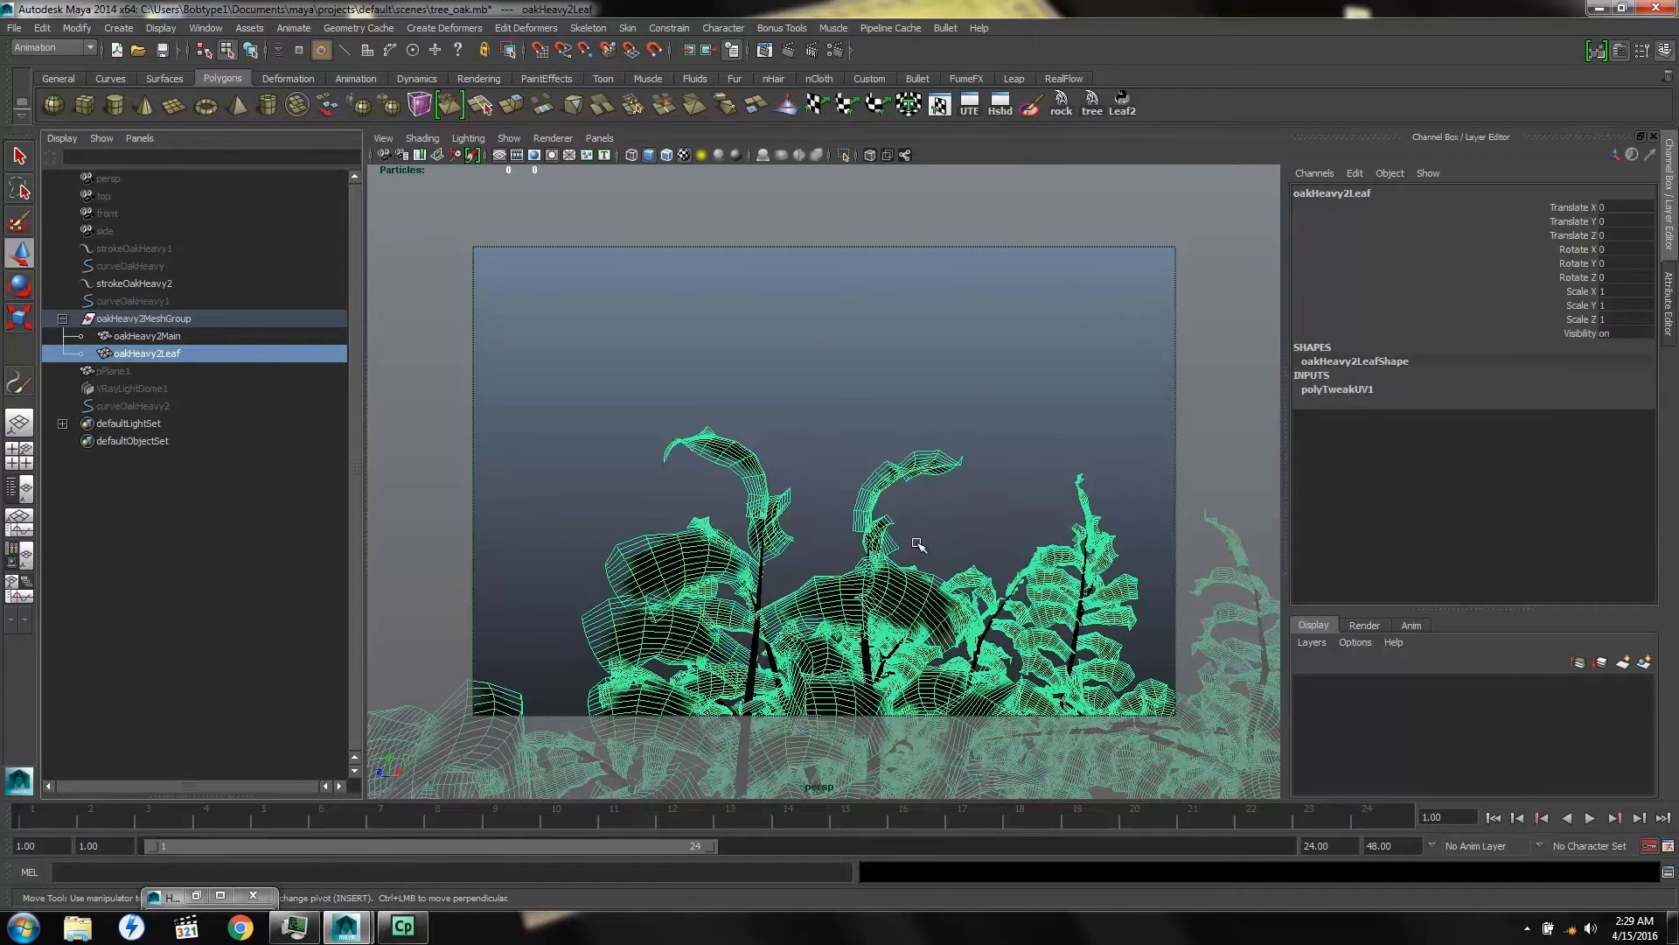
{"action": "key", "text": "f"}
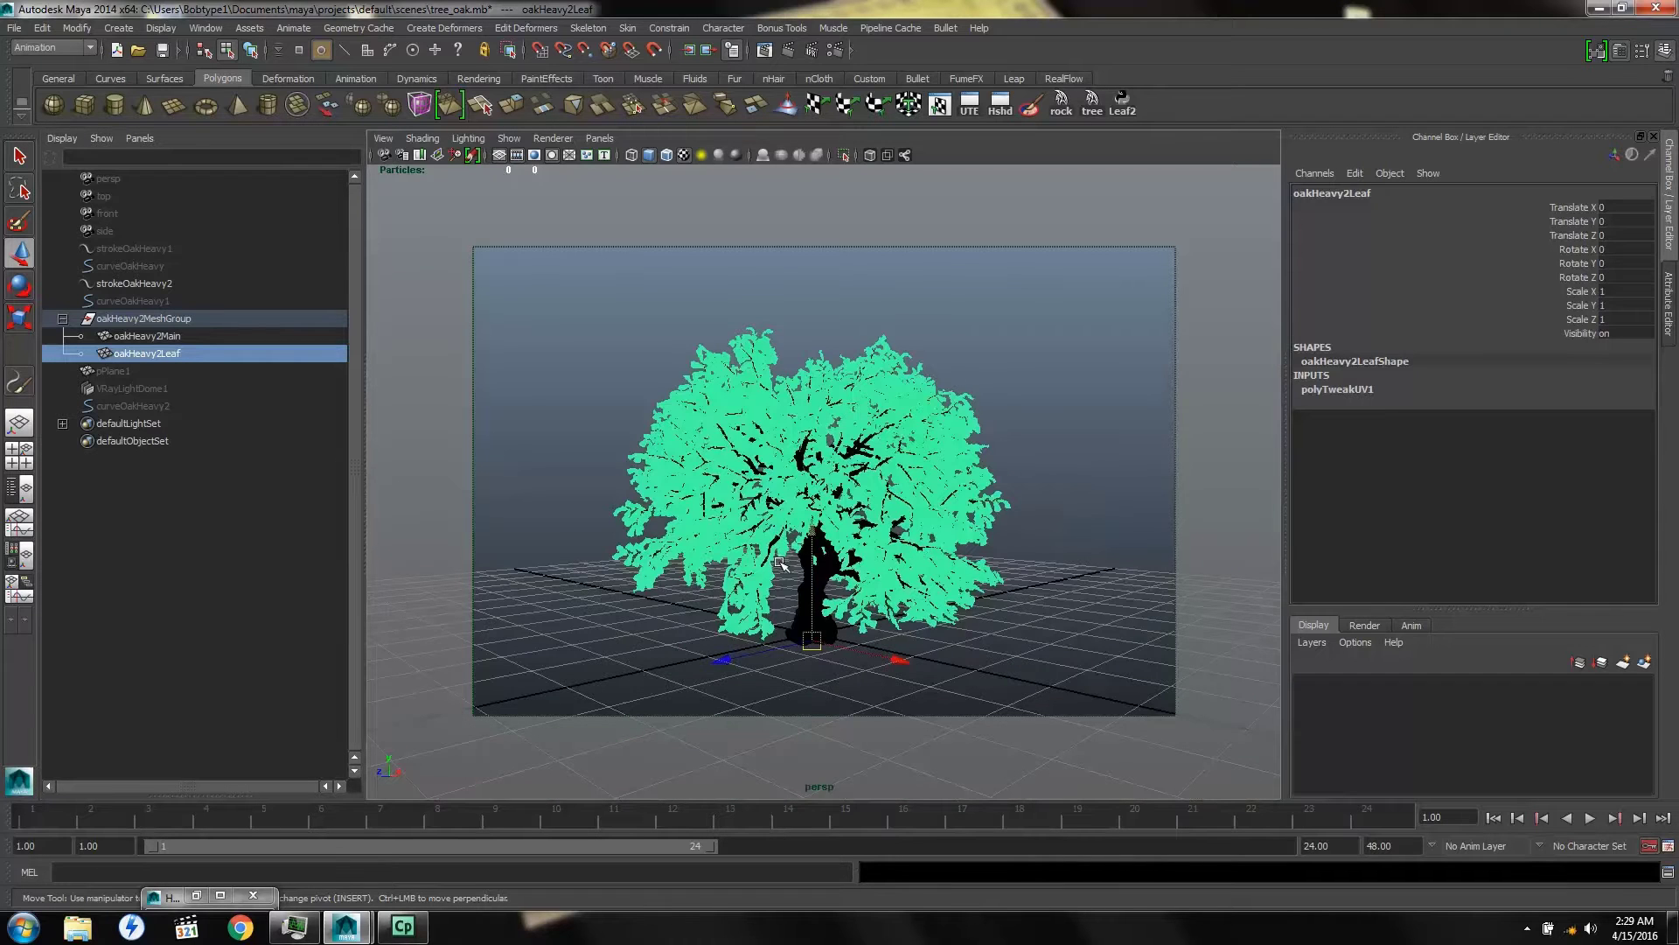
{"action": "left_click_drag", "start_coordinate": [780, 562], "coordinate": [874, 602], "text": "alt"}
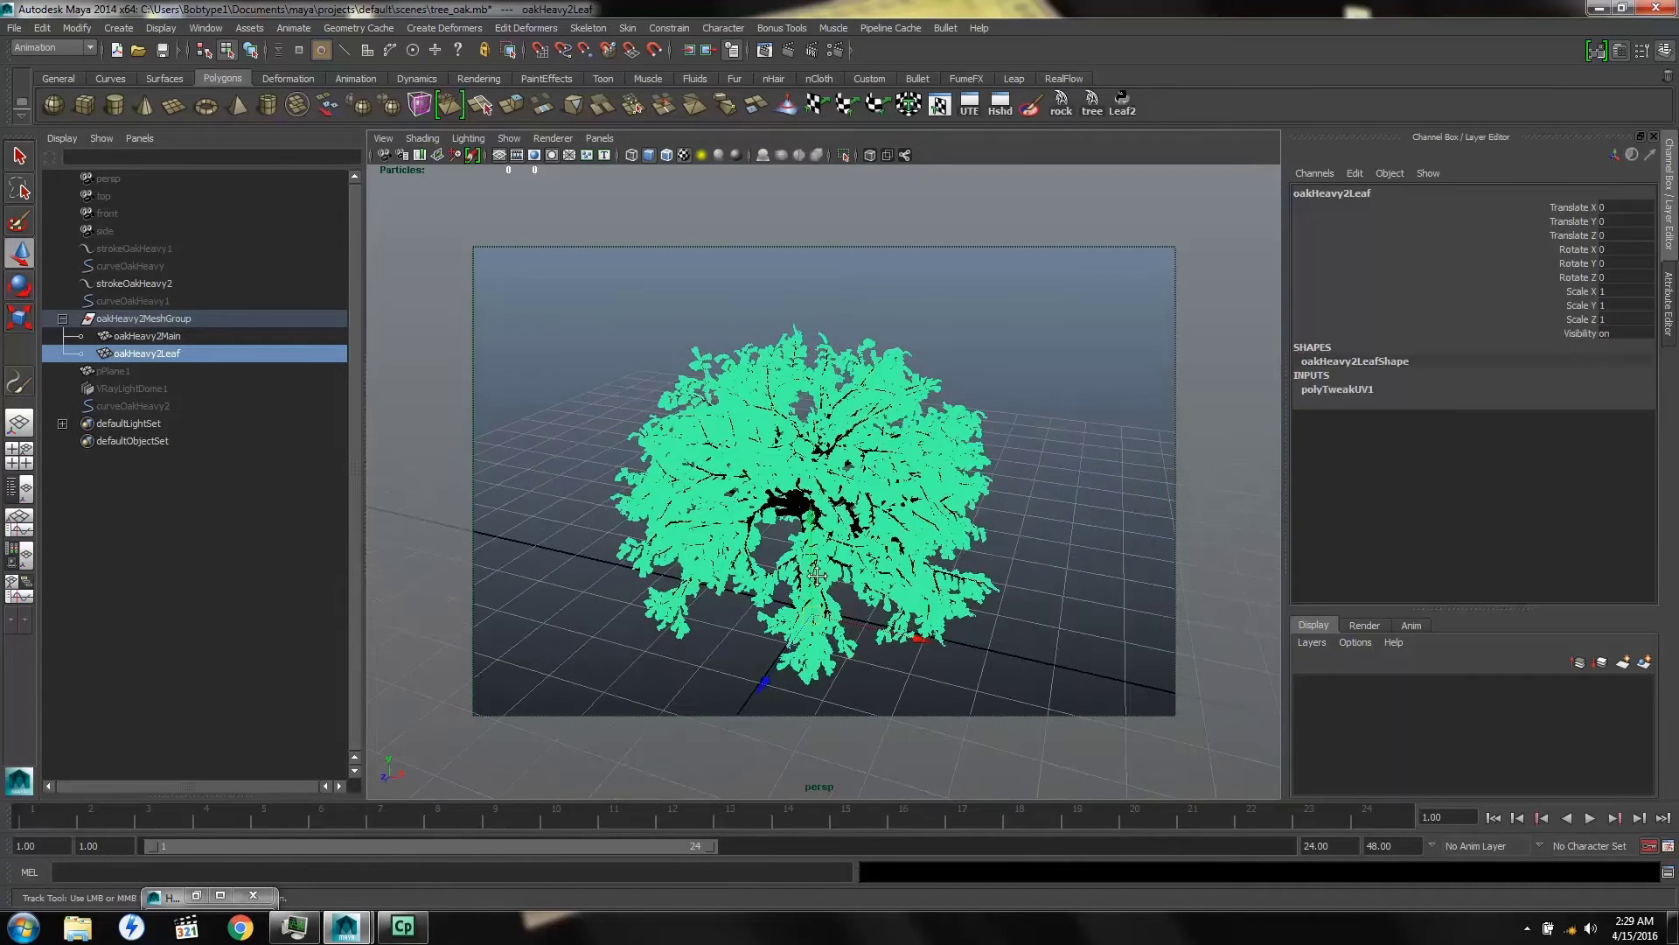
{"action": "middle_click_drag", "start_coordinate": [874, 602], "coordinate": [788, 555], "text": "alt"}
{"action": "left_click", "coordinate": [967, 610]}
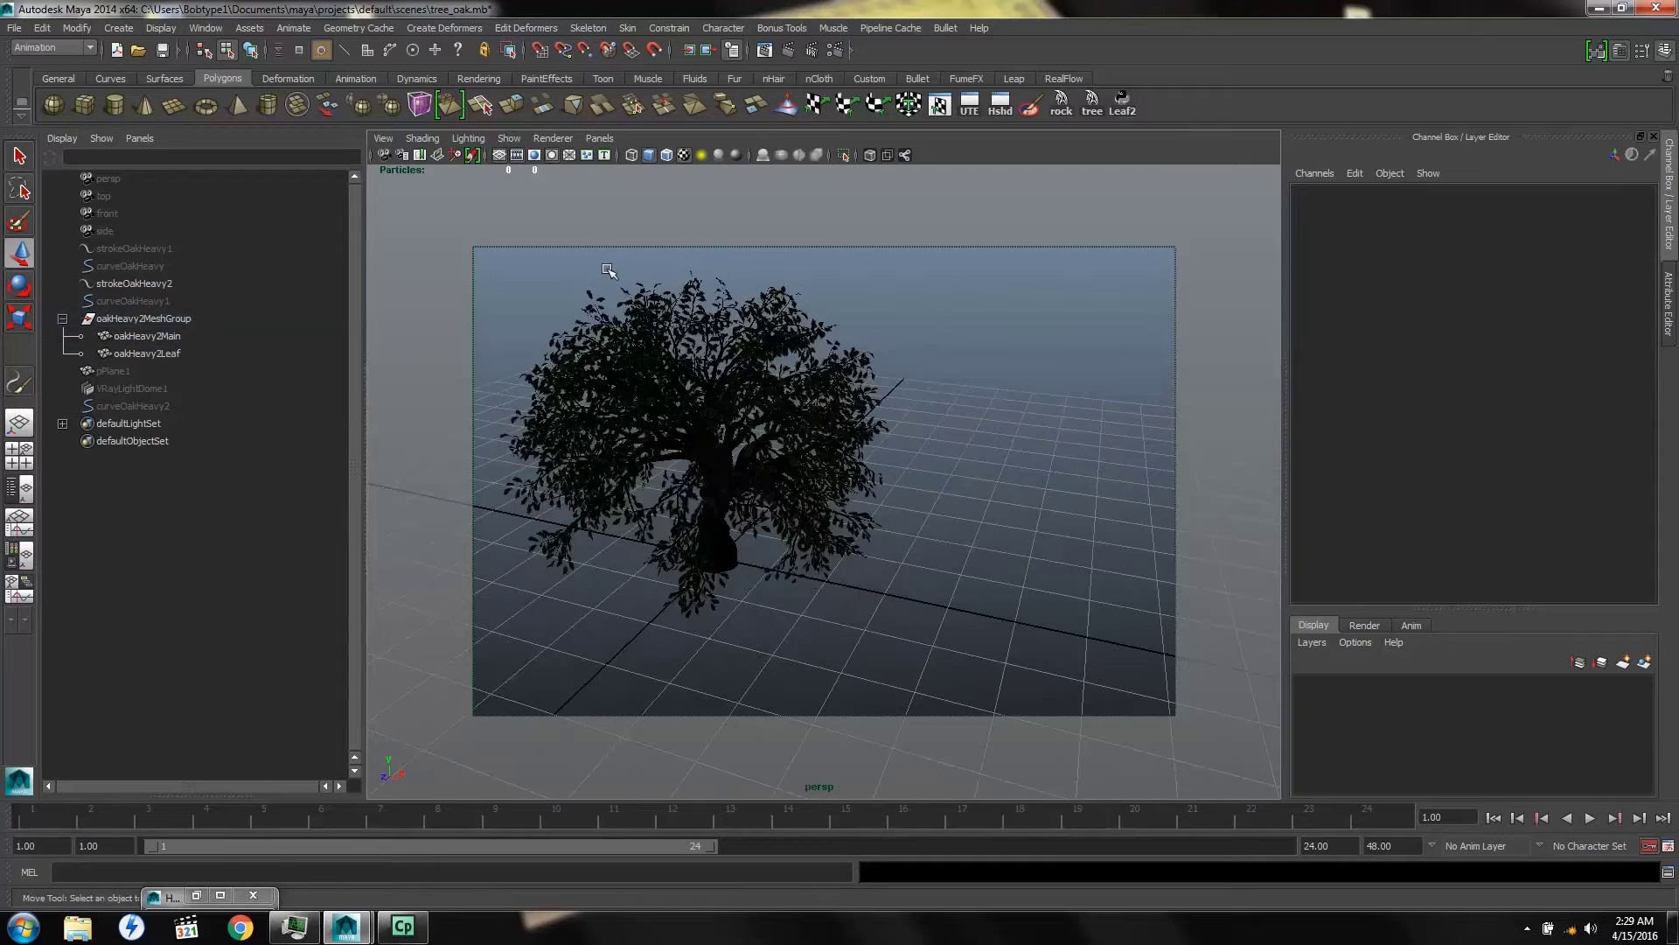
Create a small polygon plane on the grid beside the tree and raise it to a Translate Y of about 0.405
{"action": "left_click", "coordinate": [172, 105]}
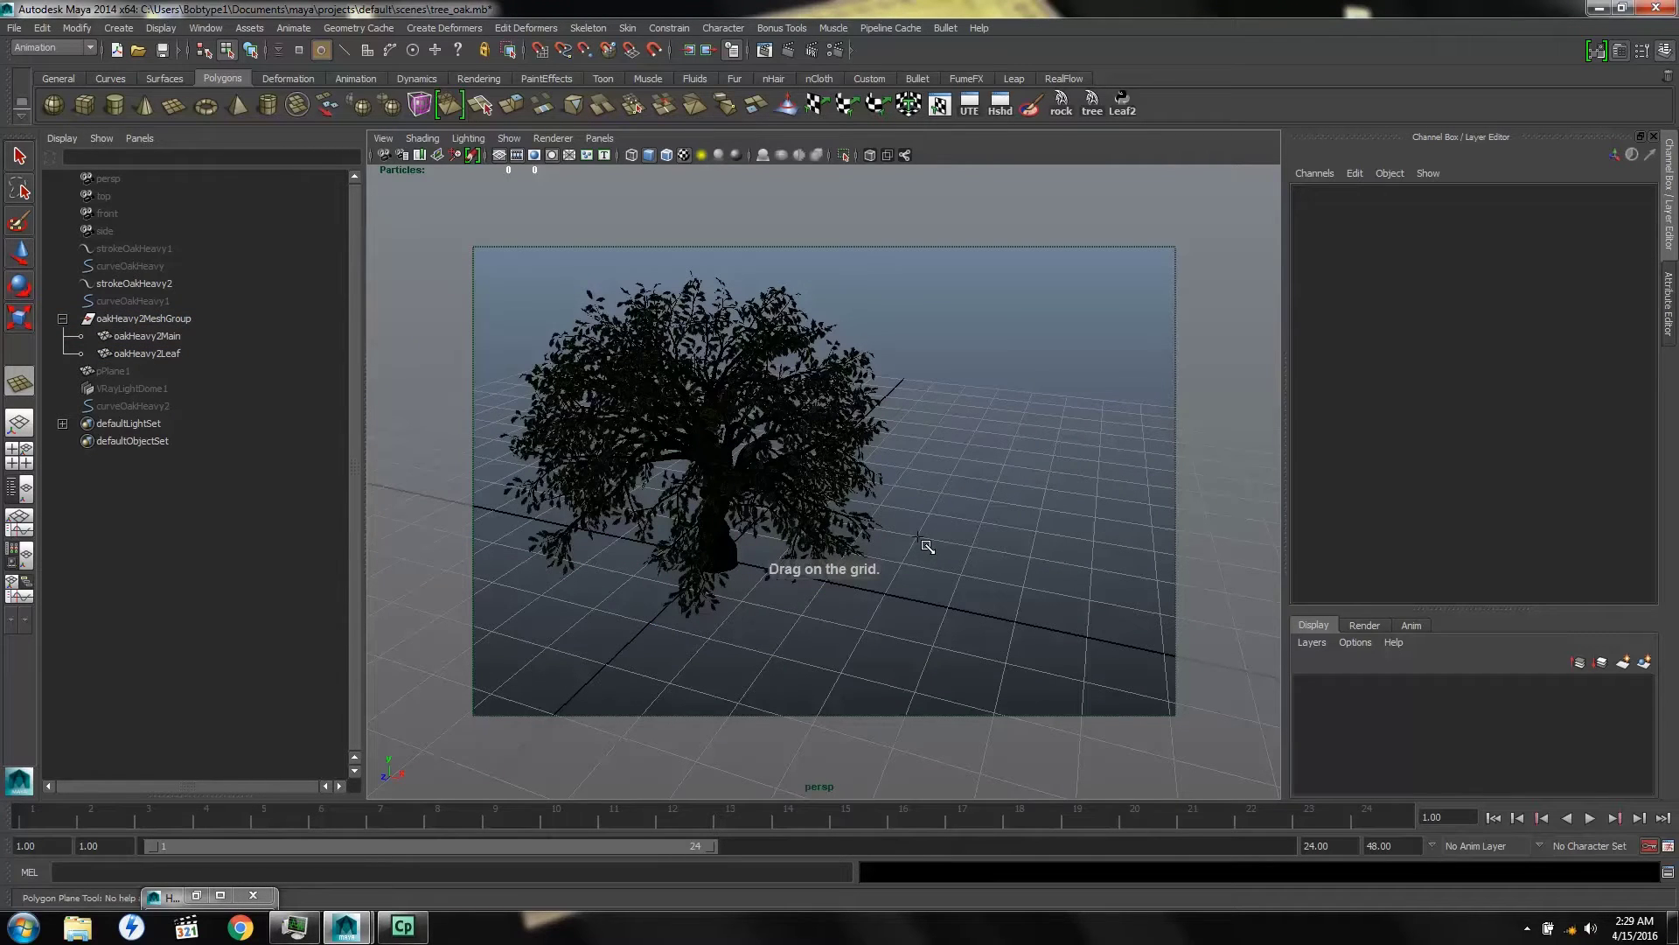
{"action": "left_click_drag", "start_coordinate": [918, 536], "coordinate": [961, 572]}
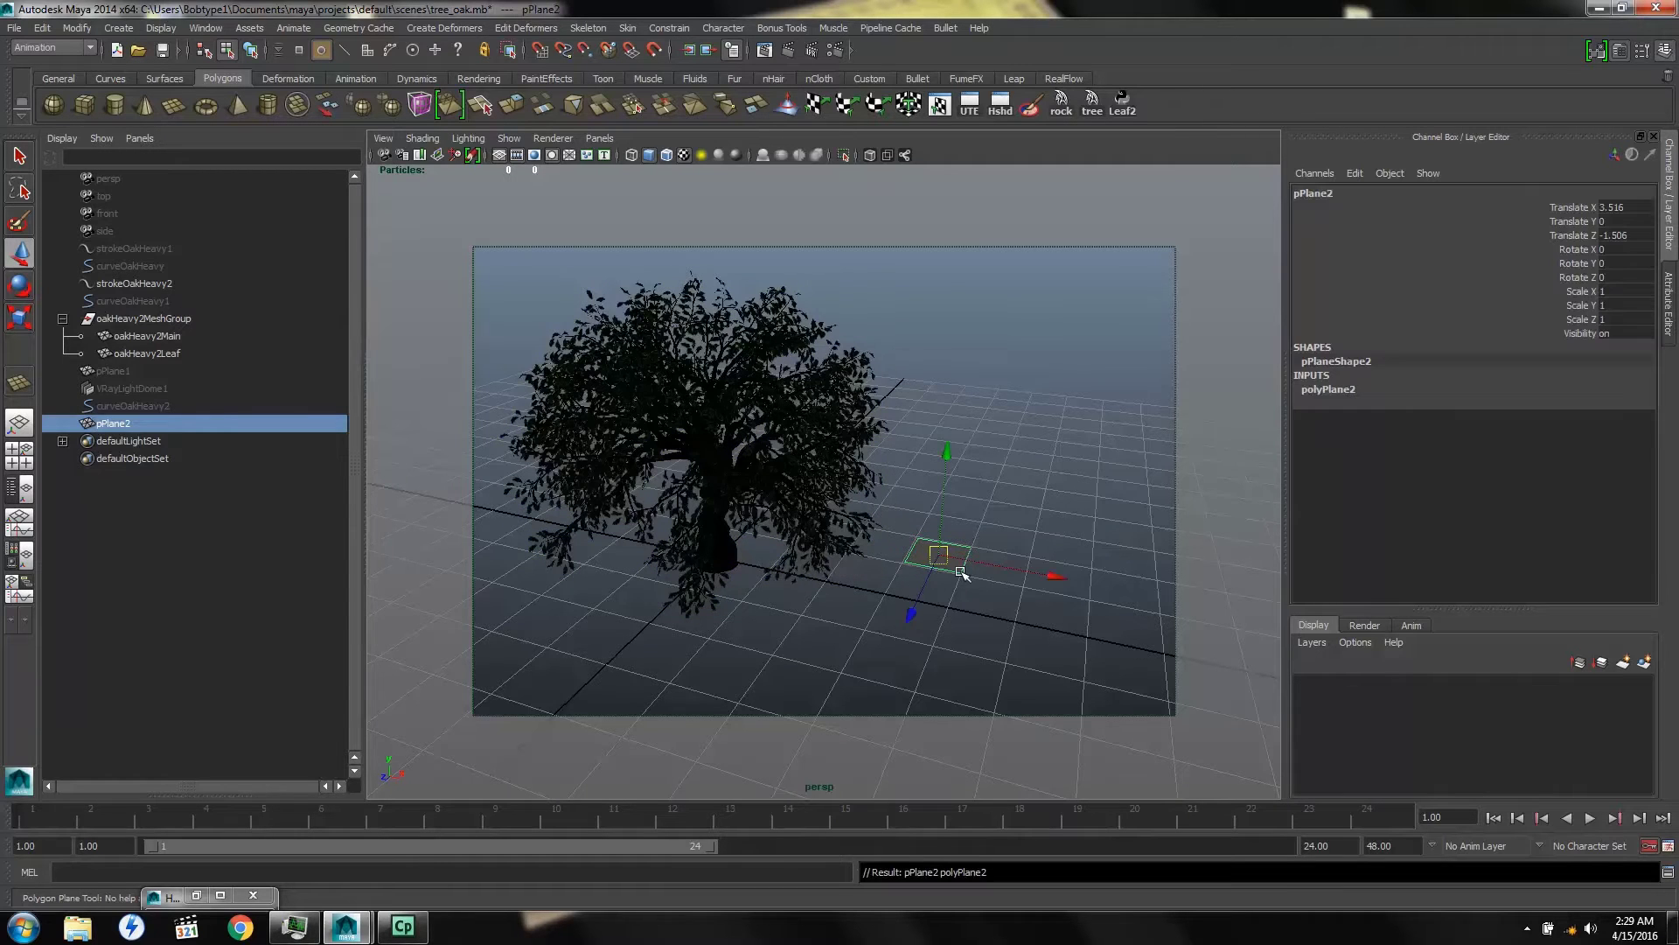
{"action": "left_click_drag", "start_coordinate": [948, 450], "coordinate": [950, 438]}
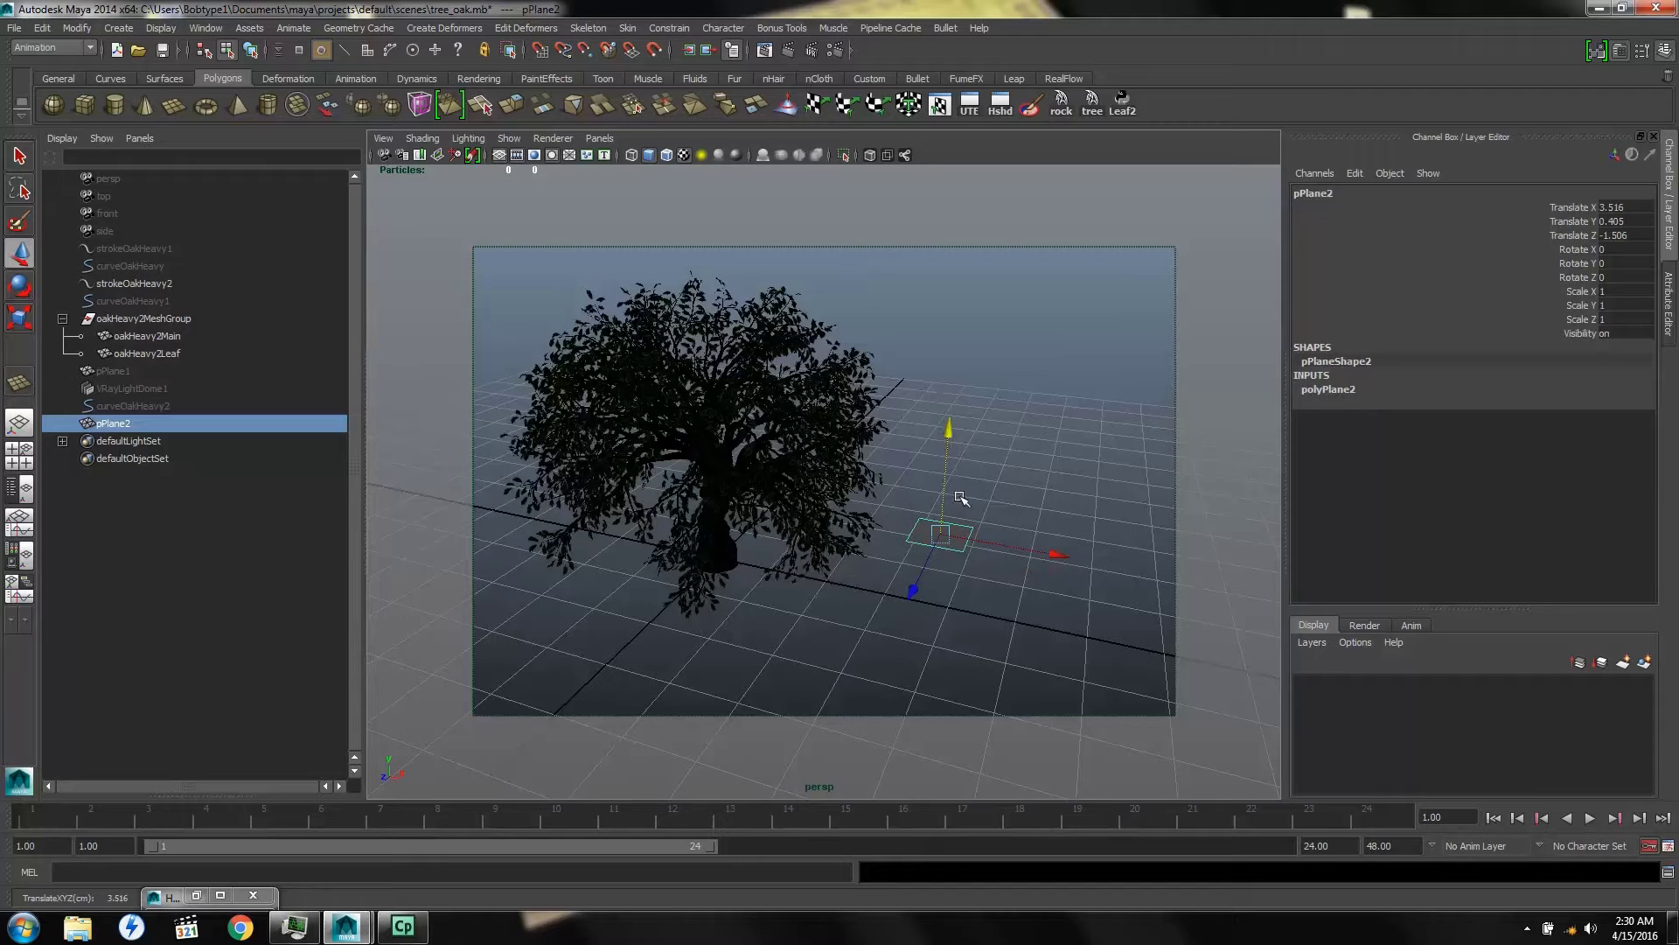
Move the new plane's upper UVs up in the UV Texture Editor so its shell fills the 0 to 1 square
{"action": "left_click", "coordinate": [966, 107]}
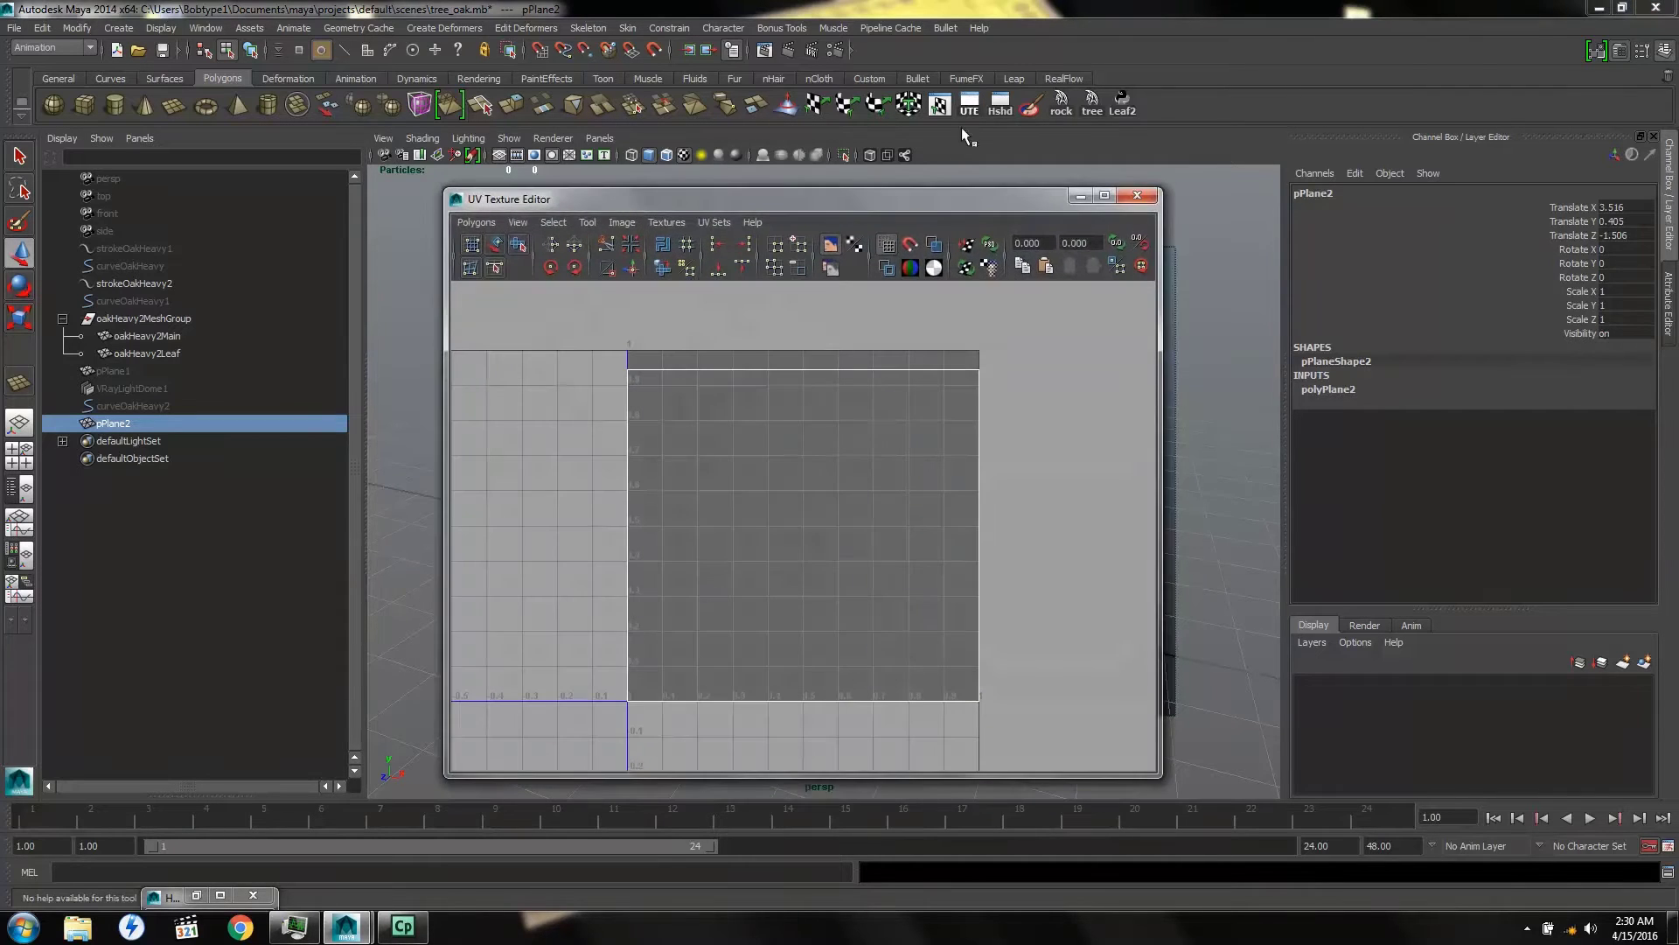
{"action": "right_click", "coordinate": [804, 503]}
{"action": "left_click", "coordinate": [853, 505]}
{"action": "left_click_drag", "start_coordinate": [1022, 390], "coordinate": [1024, 395]}
{"action": "key", "text": "w"}
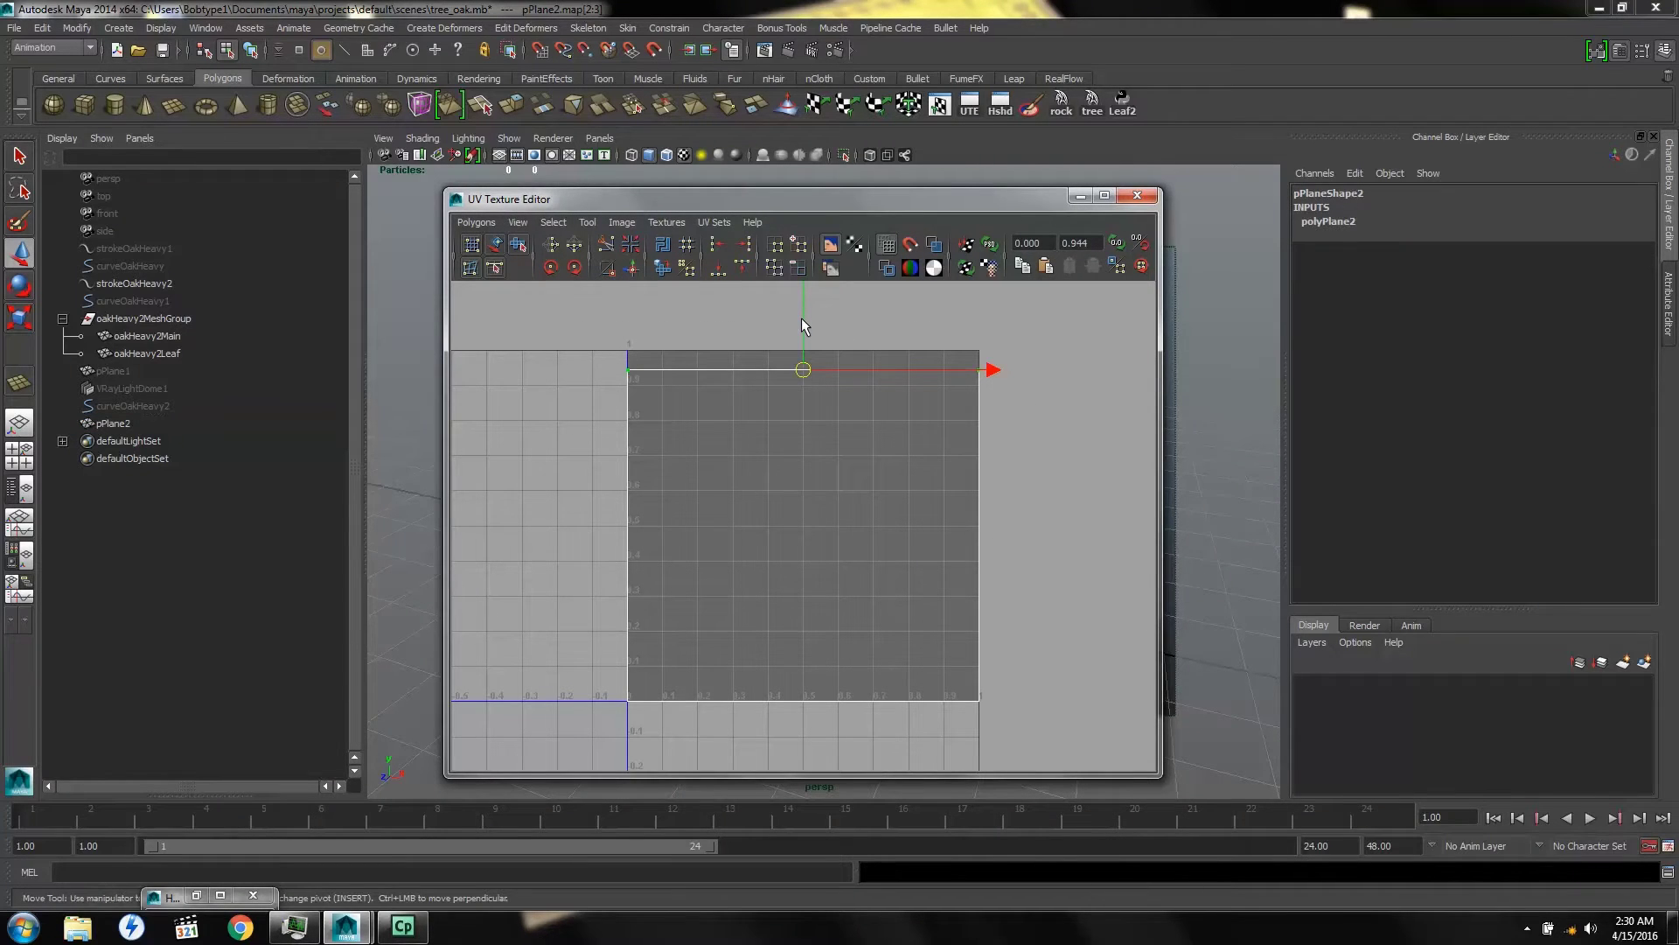
{"action": "left_click_drag", "start_coordinate": [802, 319], "coordinate": [801, 297]}
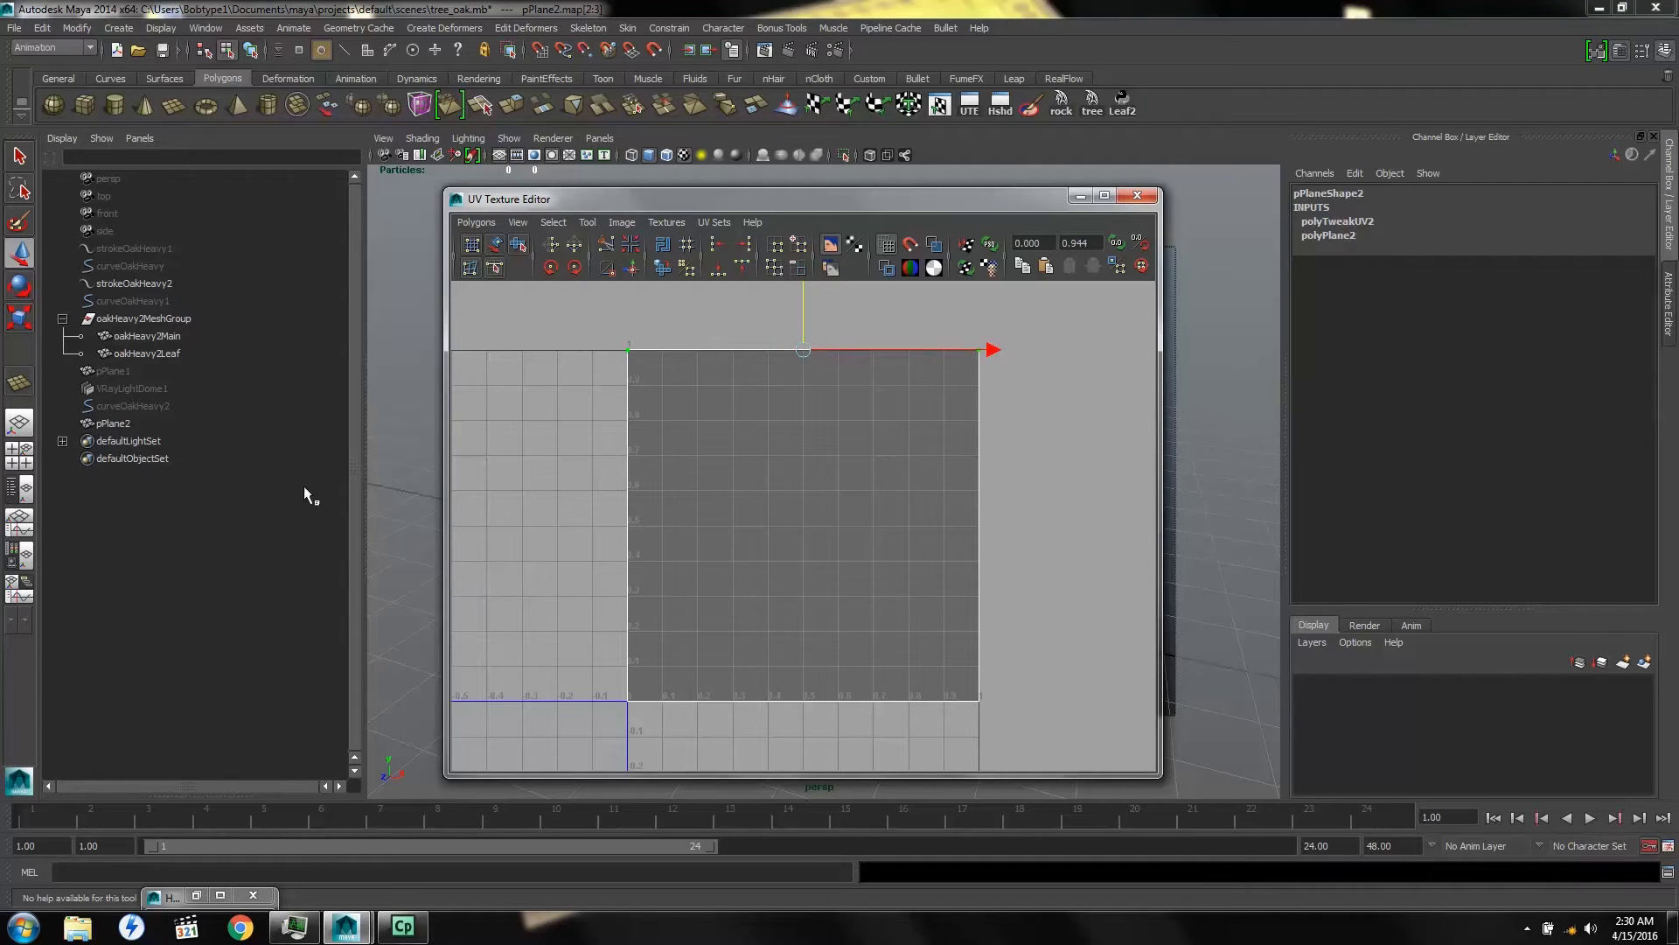
Assign the leaf material VRayMtl1 to the new plane, put away the Hypershade and UV Texture Editor, and inspect the leaf texture up close
{"action": "left_click", "coordinate": [113, 423]}
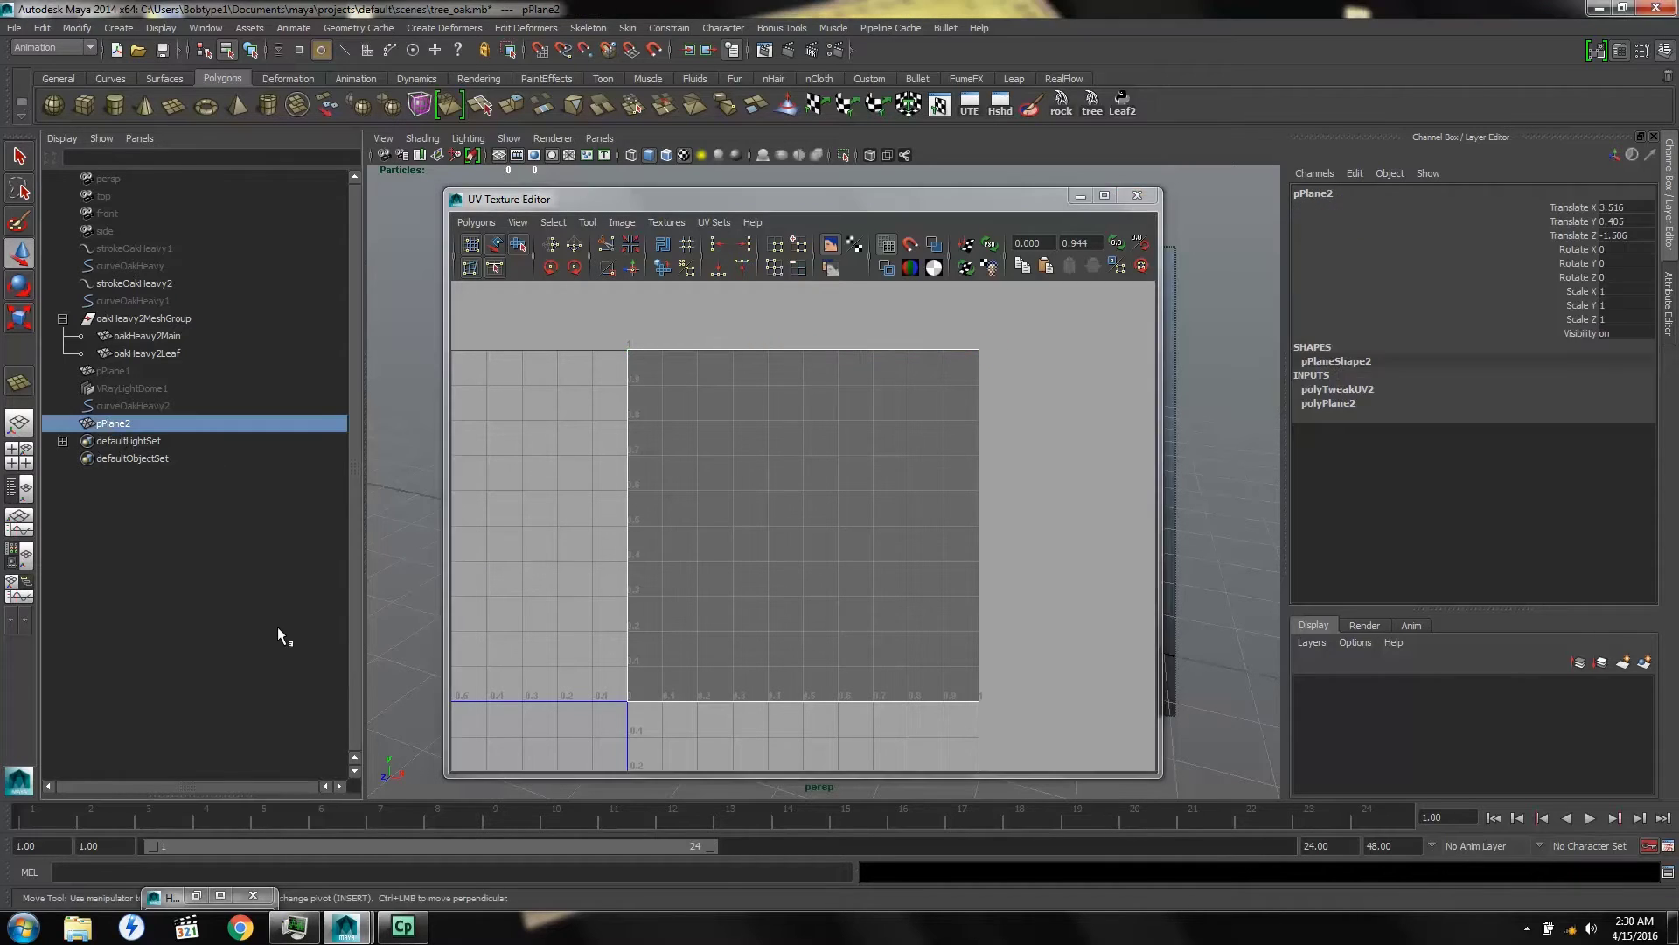
{"action": "left_click", "coordinate": [196, 896]}
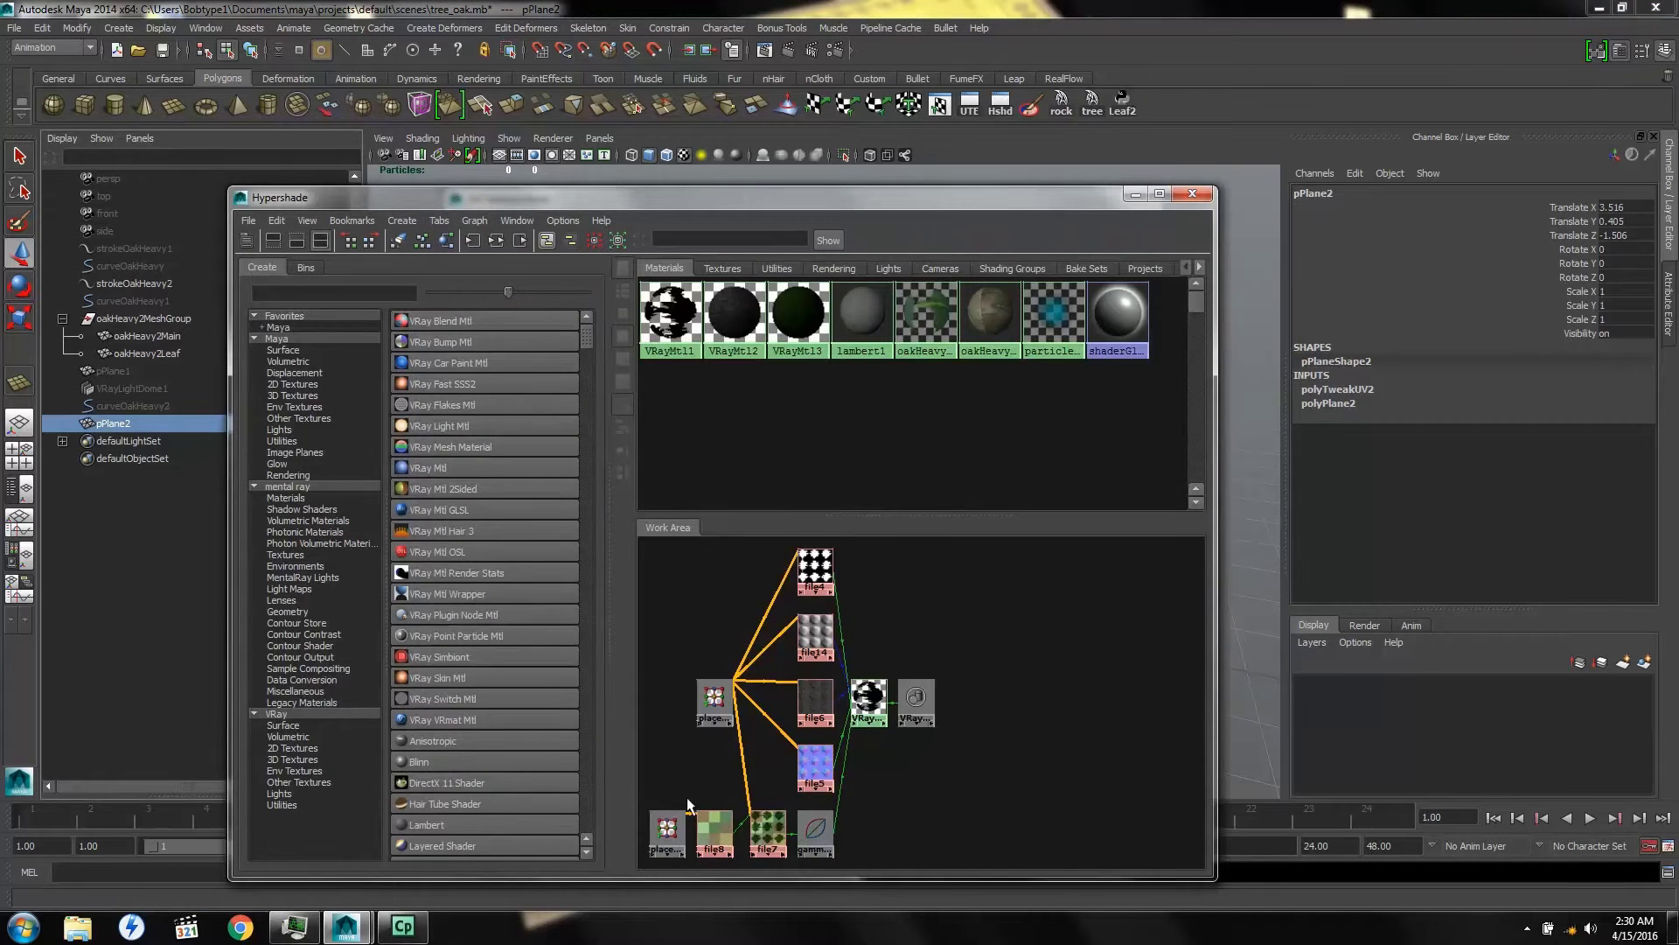
{"action": "right_click_drag", "start_coordinate": [872, 696], "coordinate": [874, 657]}
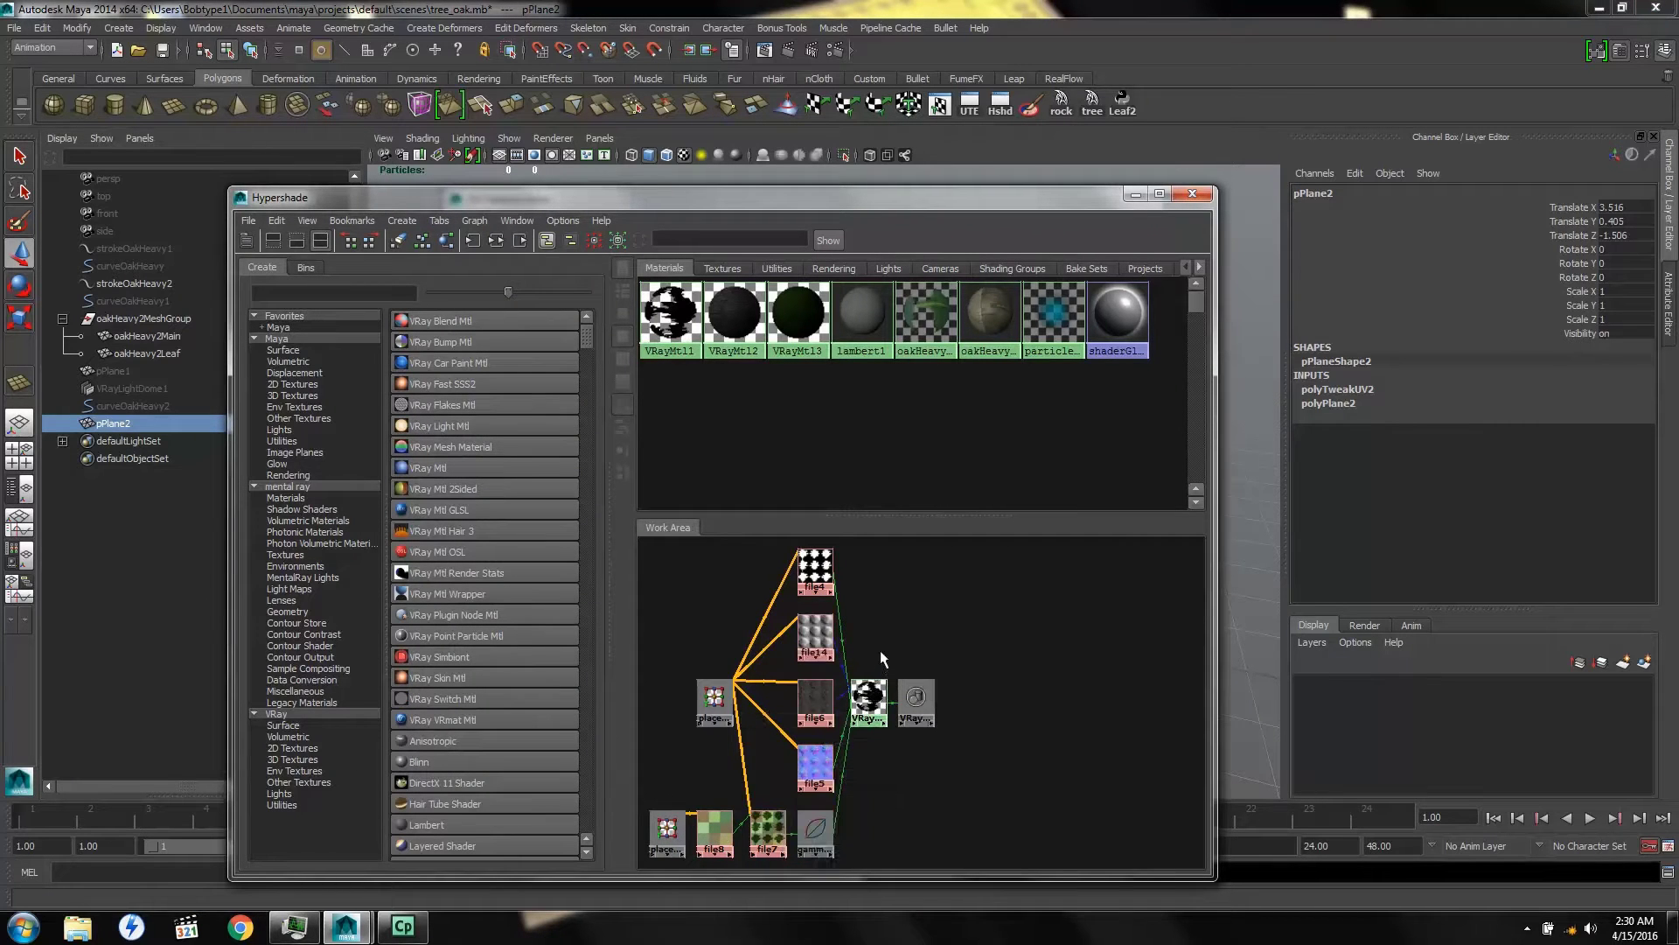
{"action": "left_click", "coordinate": [1134, 195]}
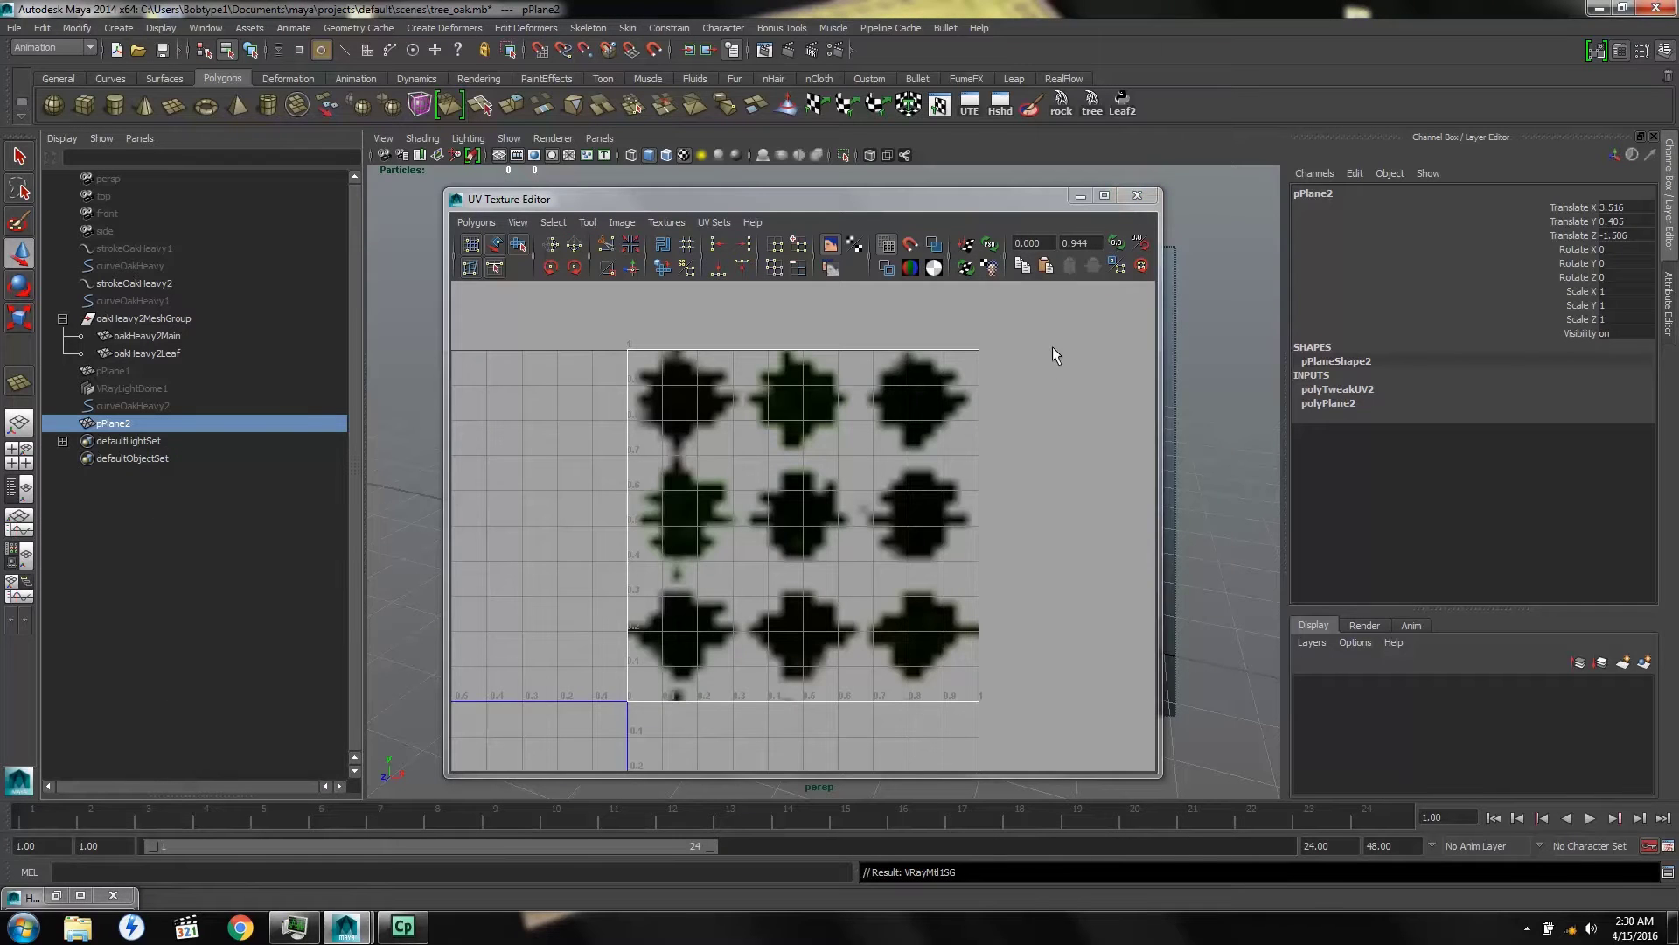
{"action": "left_click", "coordinate": [1137, 195]}
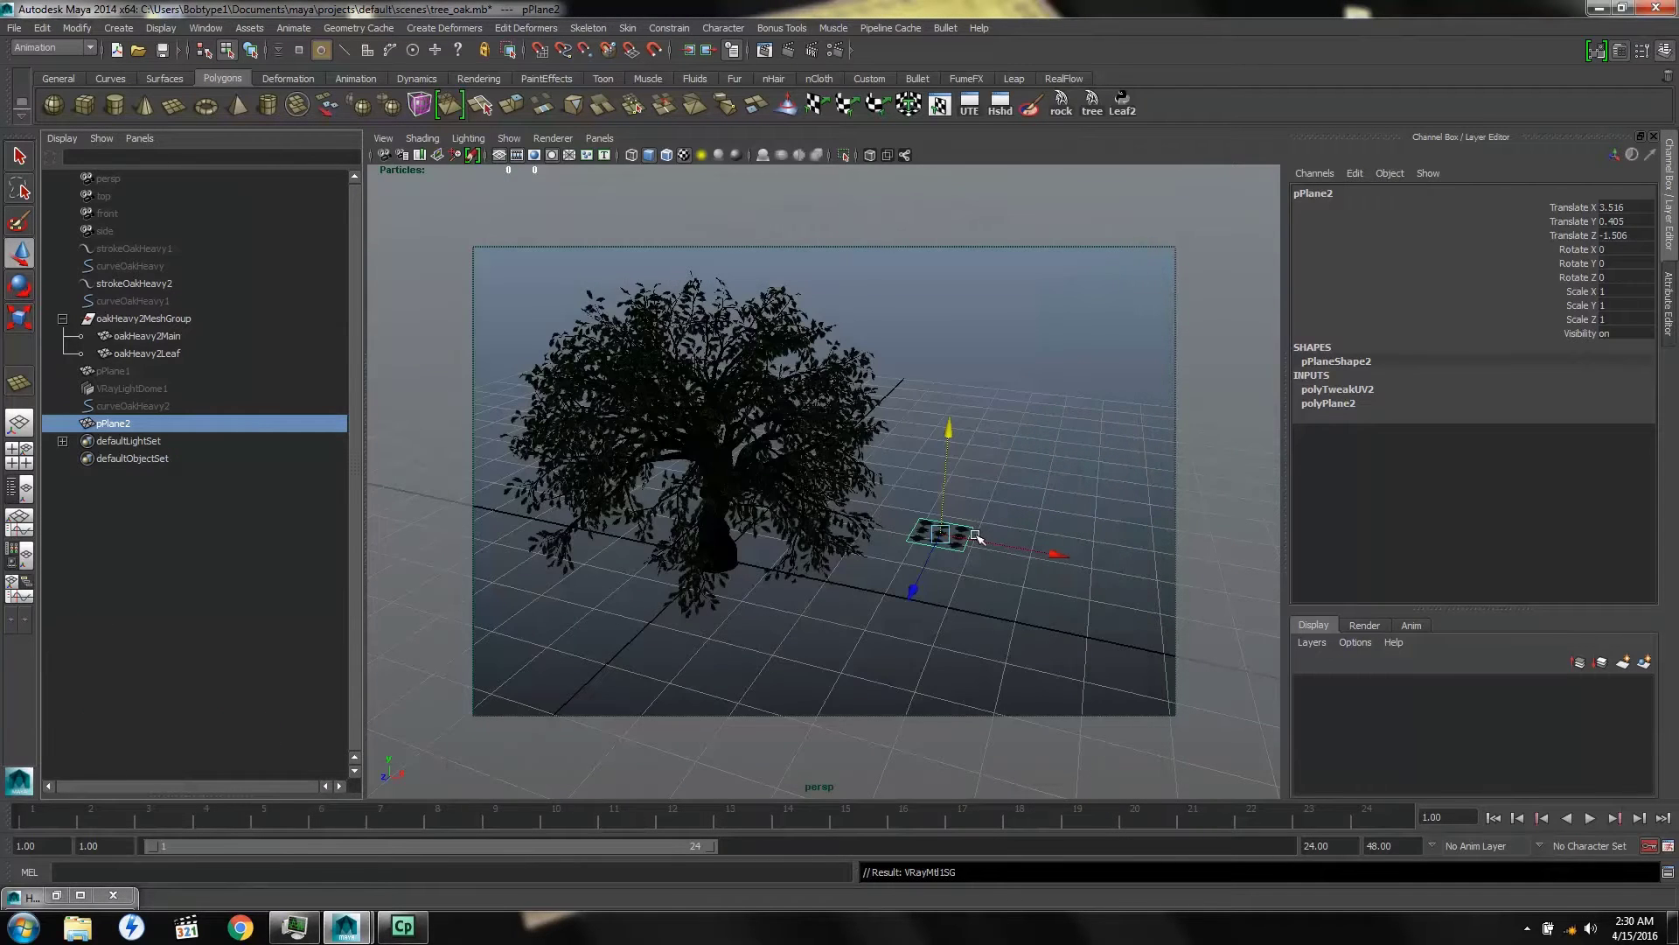
{"action": "key", "text": "f"}
{"action": "left_click_drag", "start_coordinate": [811, 595], "coordinate": [851, 637], "text": "alt"}
{"action": "middle_click_drag", "start_coordinate": [849, 614], "coordinate": [849, 585], "text": "alt"}
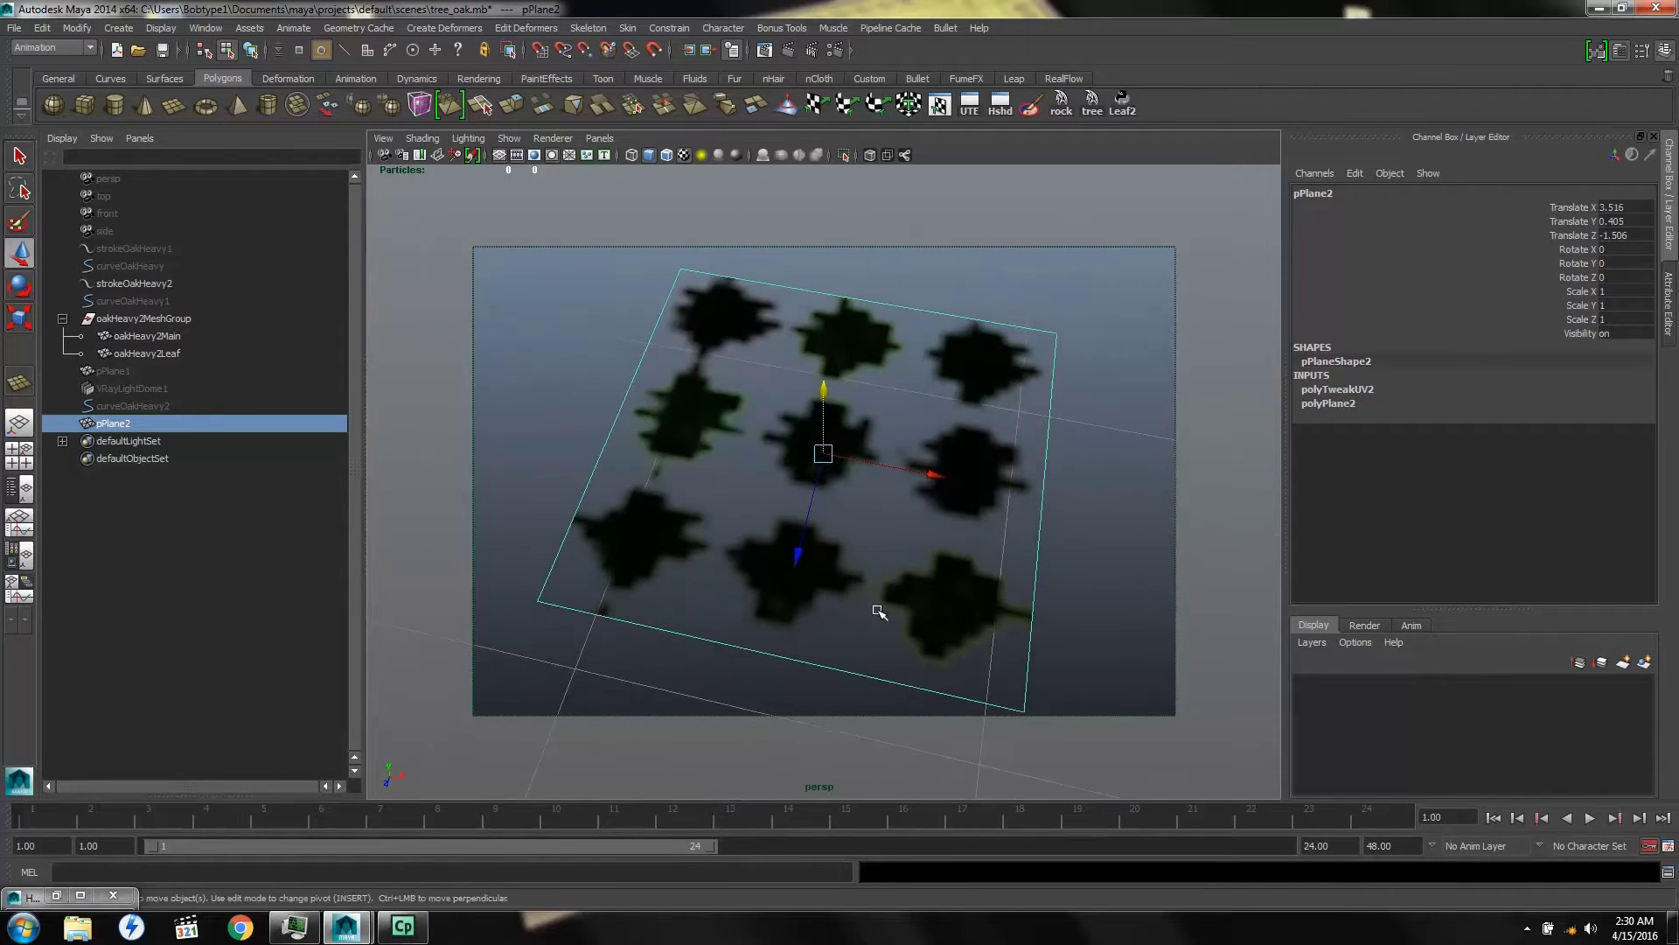
{"action": "right_click_drag", "start_coordinate": [845, 617], "coordinate": [836, 618], "text": "alt"}
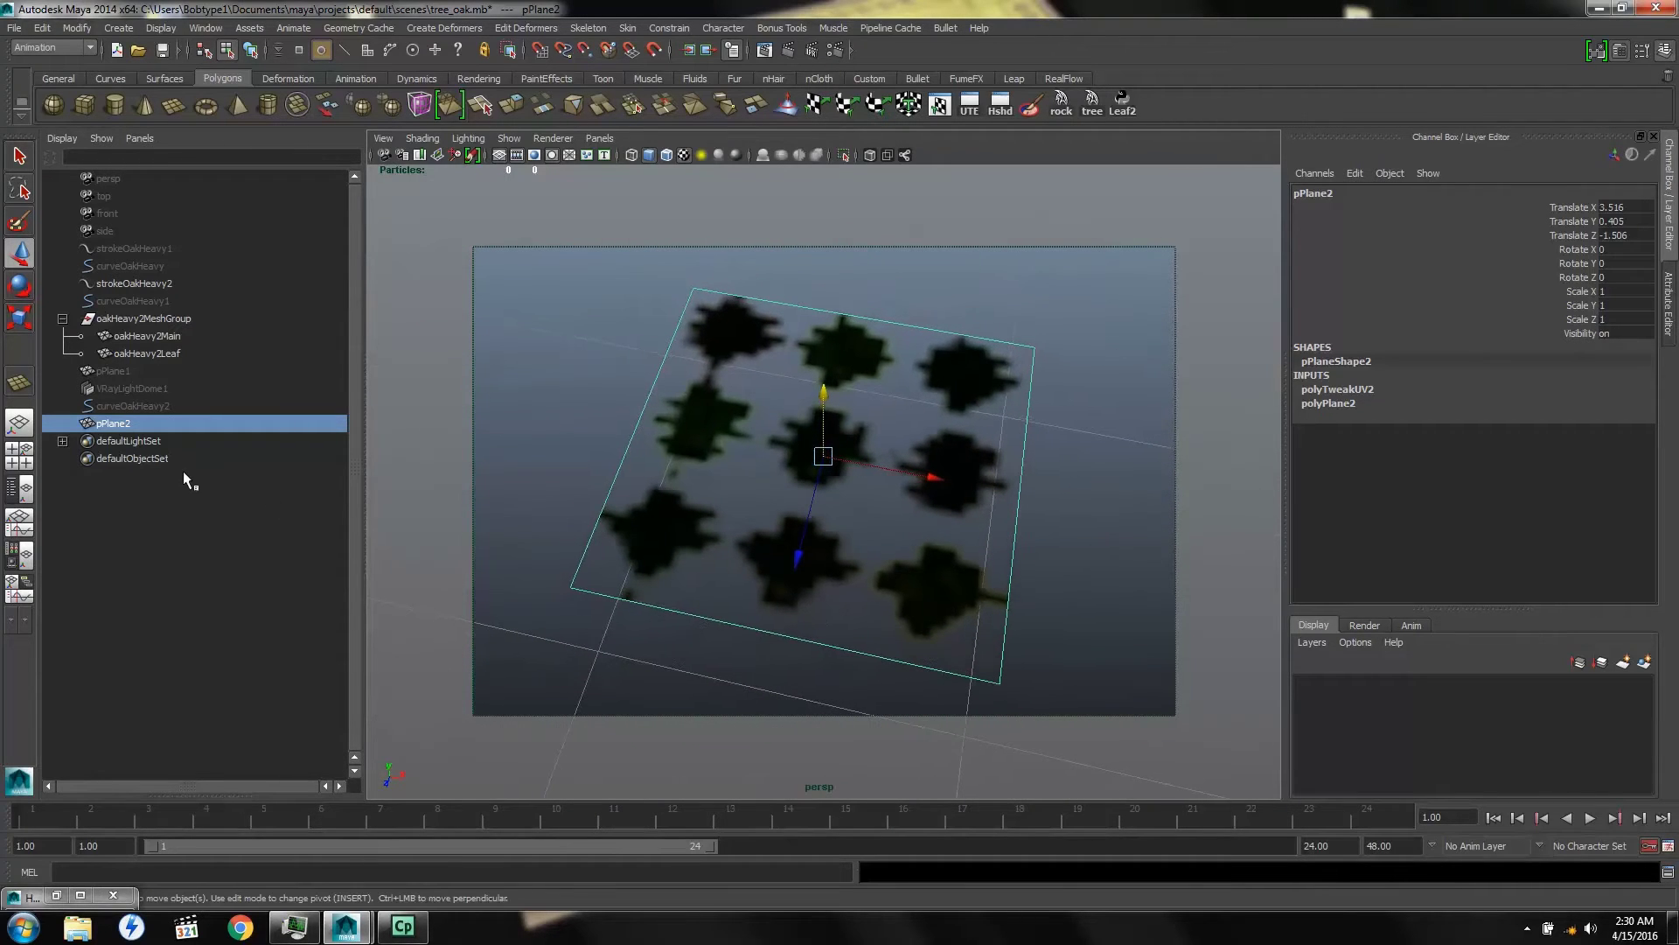
Show the hidden ground plane pPlane1 and the VRayLightDome1 light
{"action": "left_click", "coordinate": [112, 374]}
{"action": "left_click", "coordinate": [117, 389], "text": "shift"}
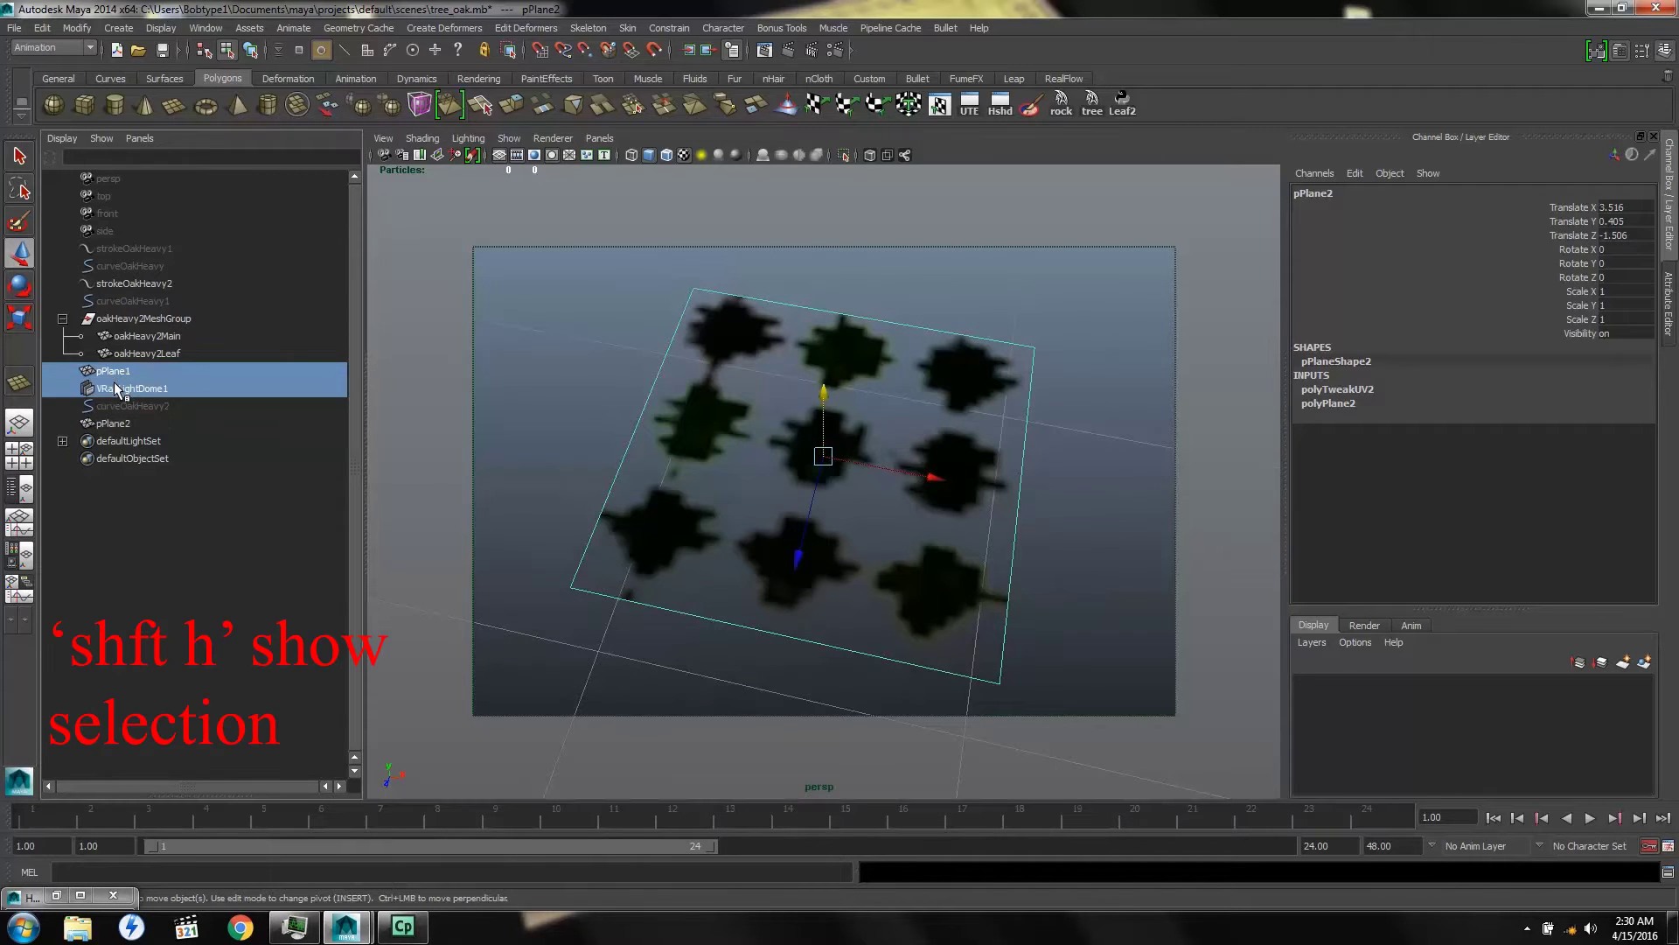
{"action": "key", "text": "shift+h"}
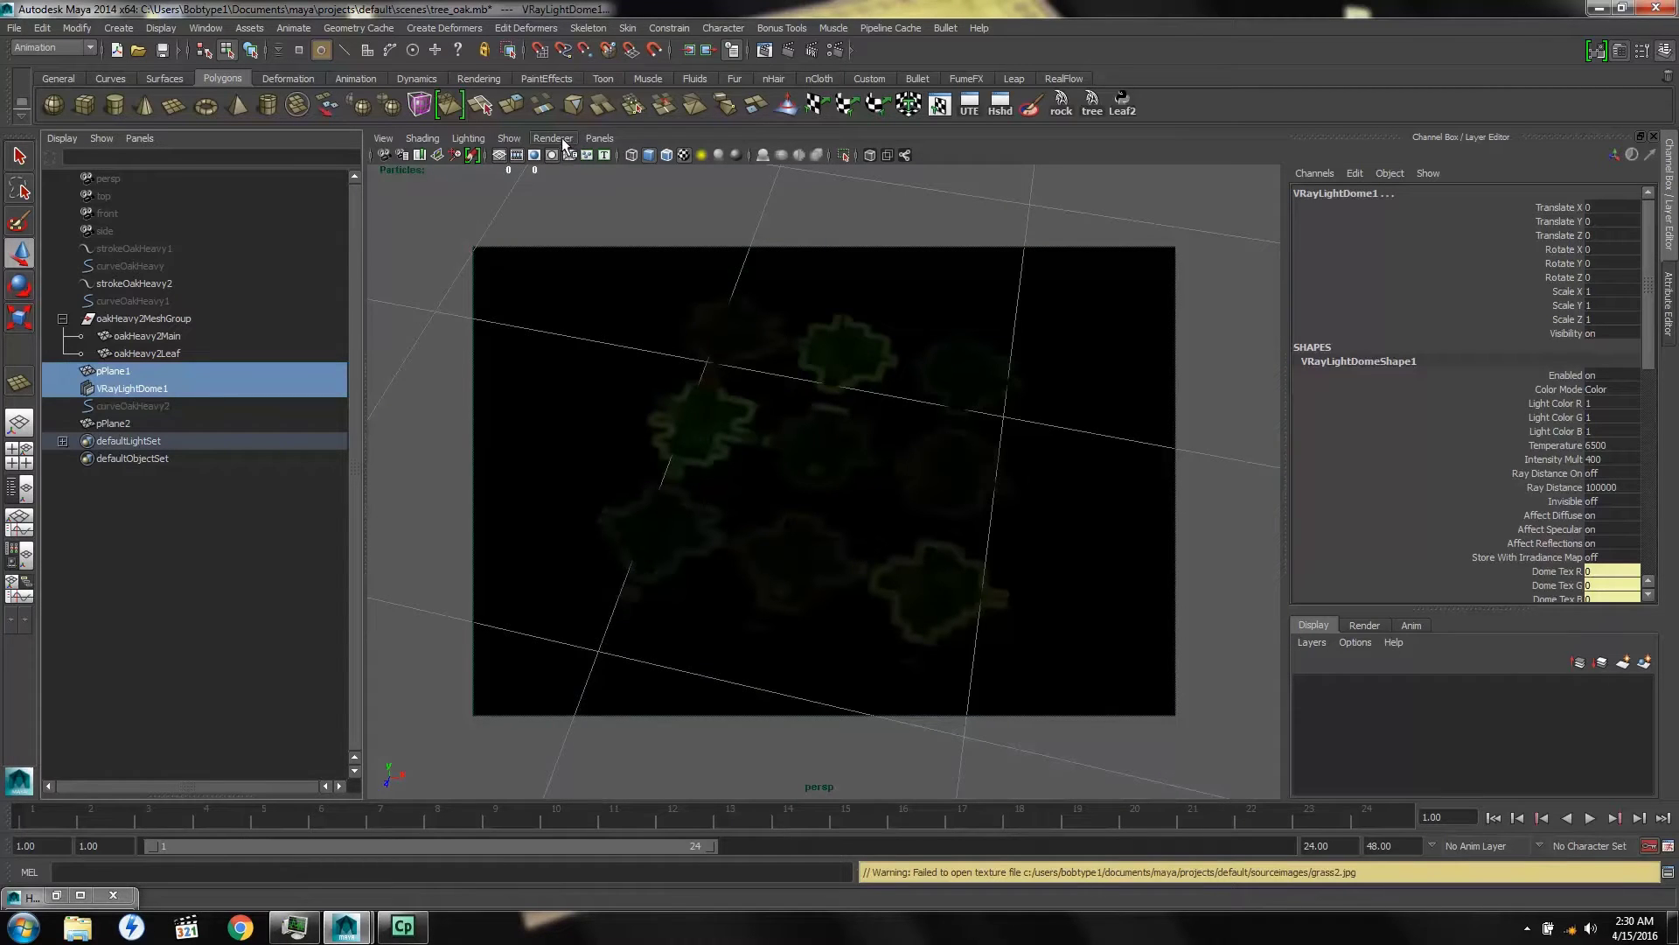
Turn off GI and distributed rendering in the V-Ray render settings, and close the settings
{"action": "left_click", "coordinate": [558, 137]}
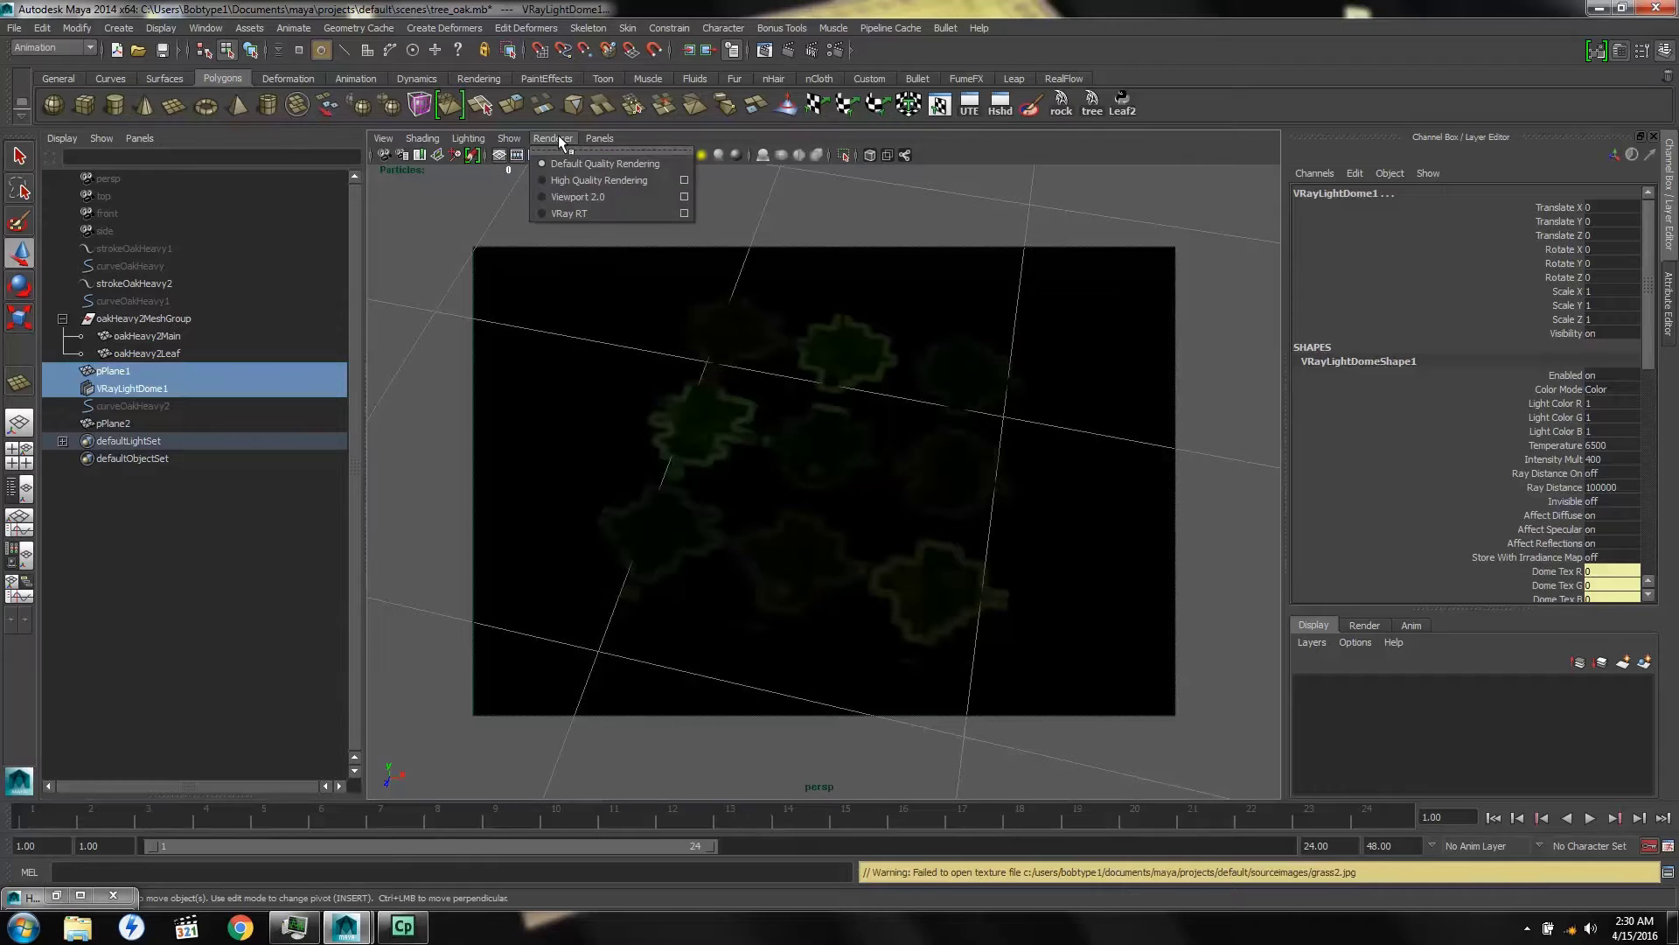
{"action": "left_click", "coordinate": [684, 213]}
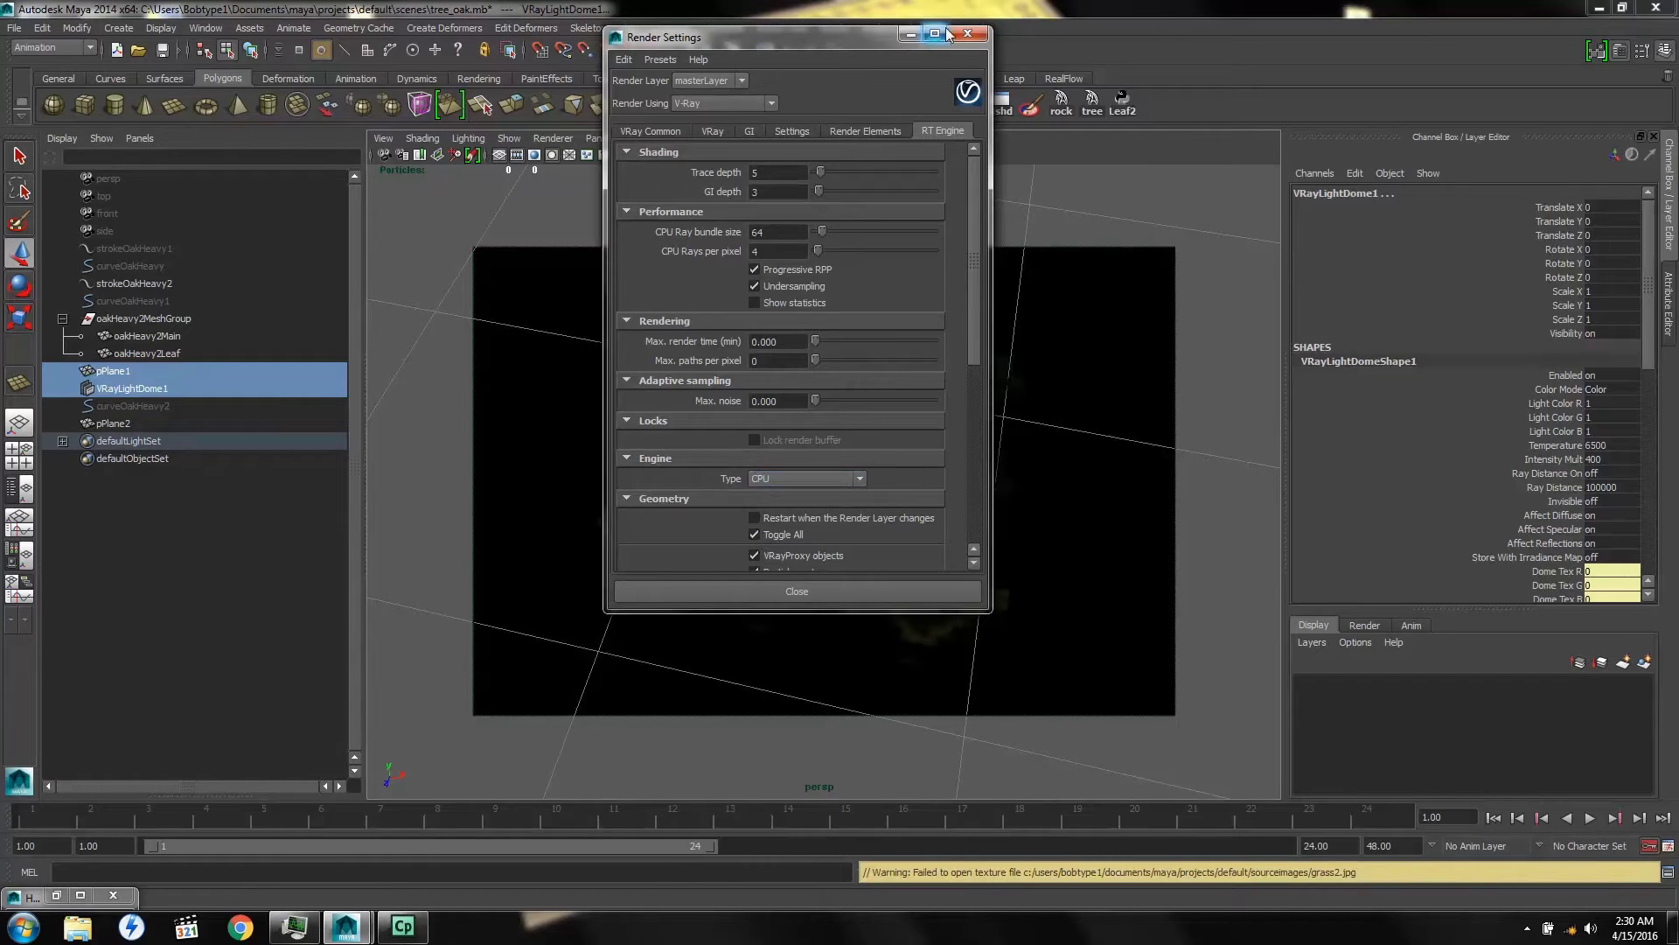
{"action": "left_click", "coordinate": [750, 131]}
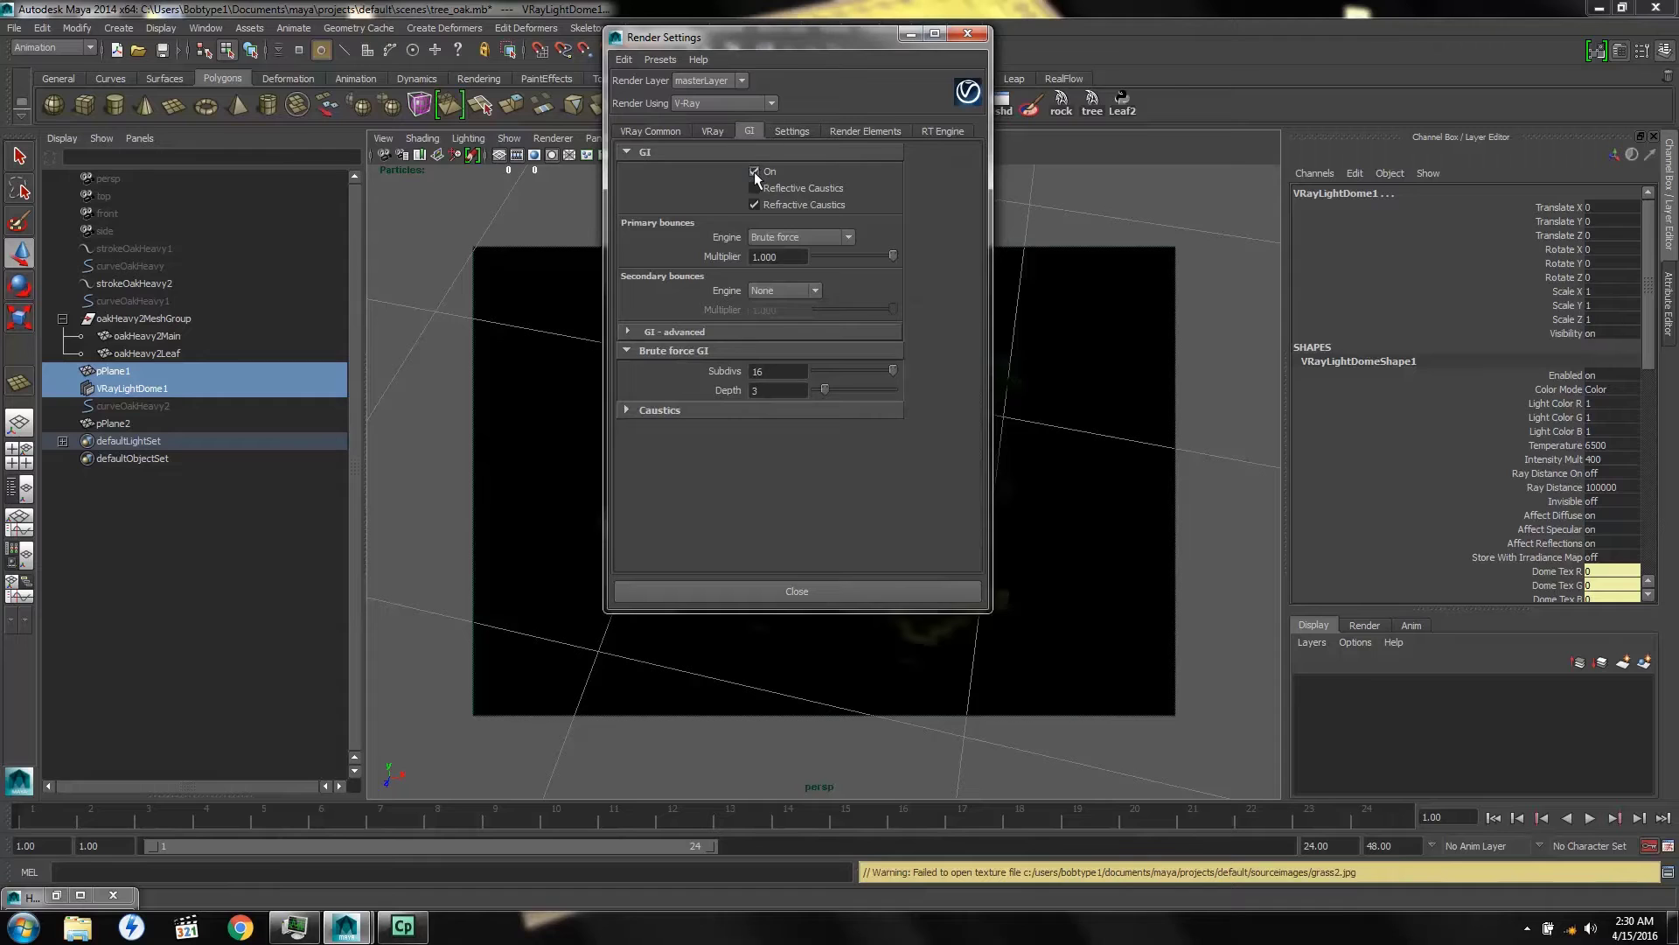
{"action": "left_click", "coordinate": [754, 171]}
{"action": "left_click", "coordinate": [791, 132]}
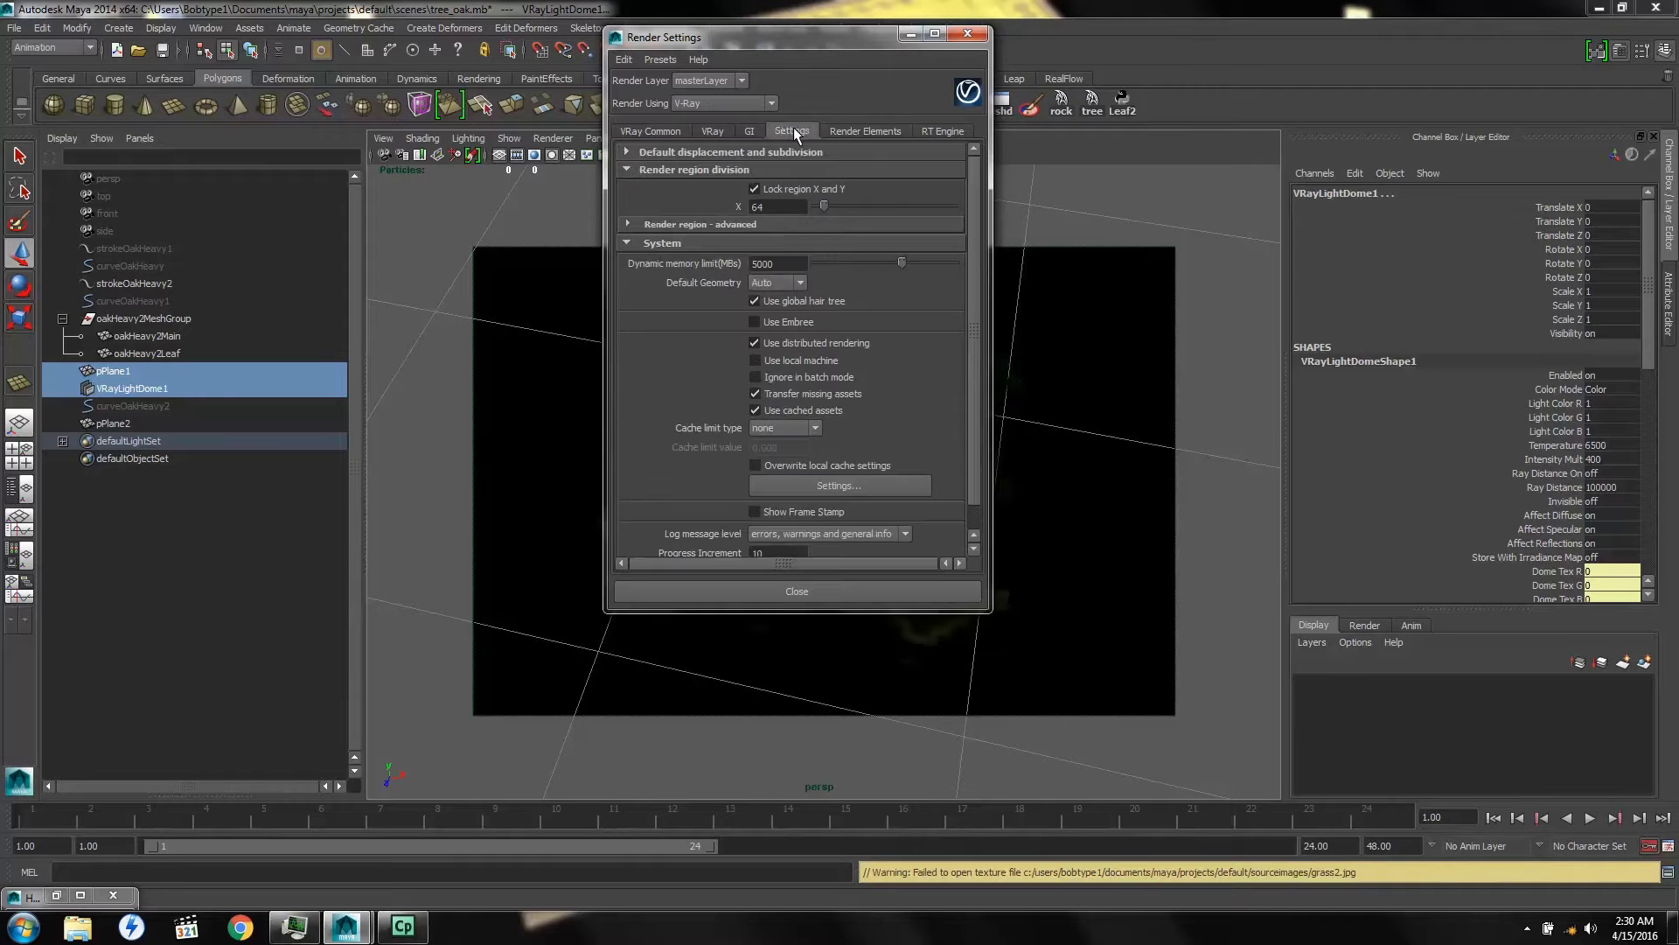
{"action": "left_click", "coordinate": [756, 343]}
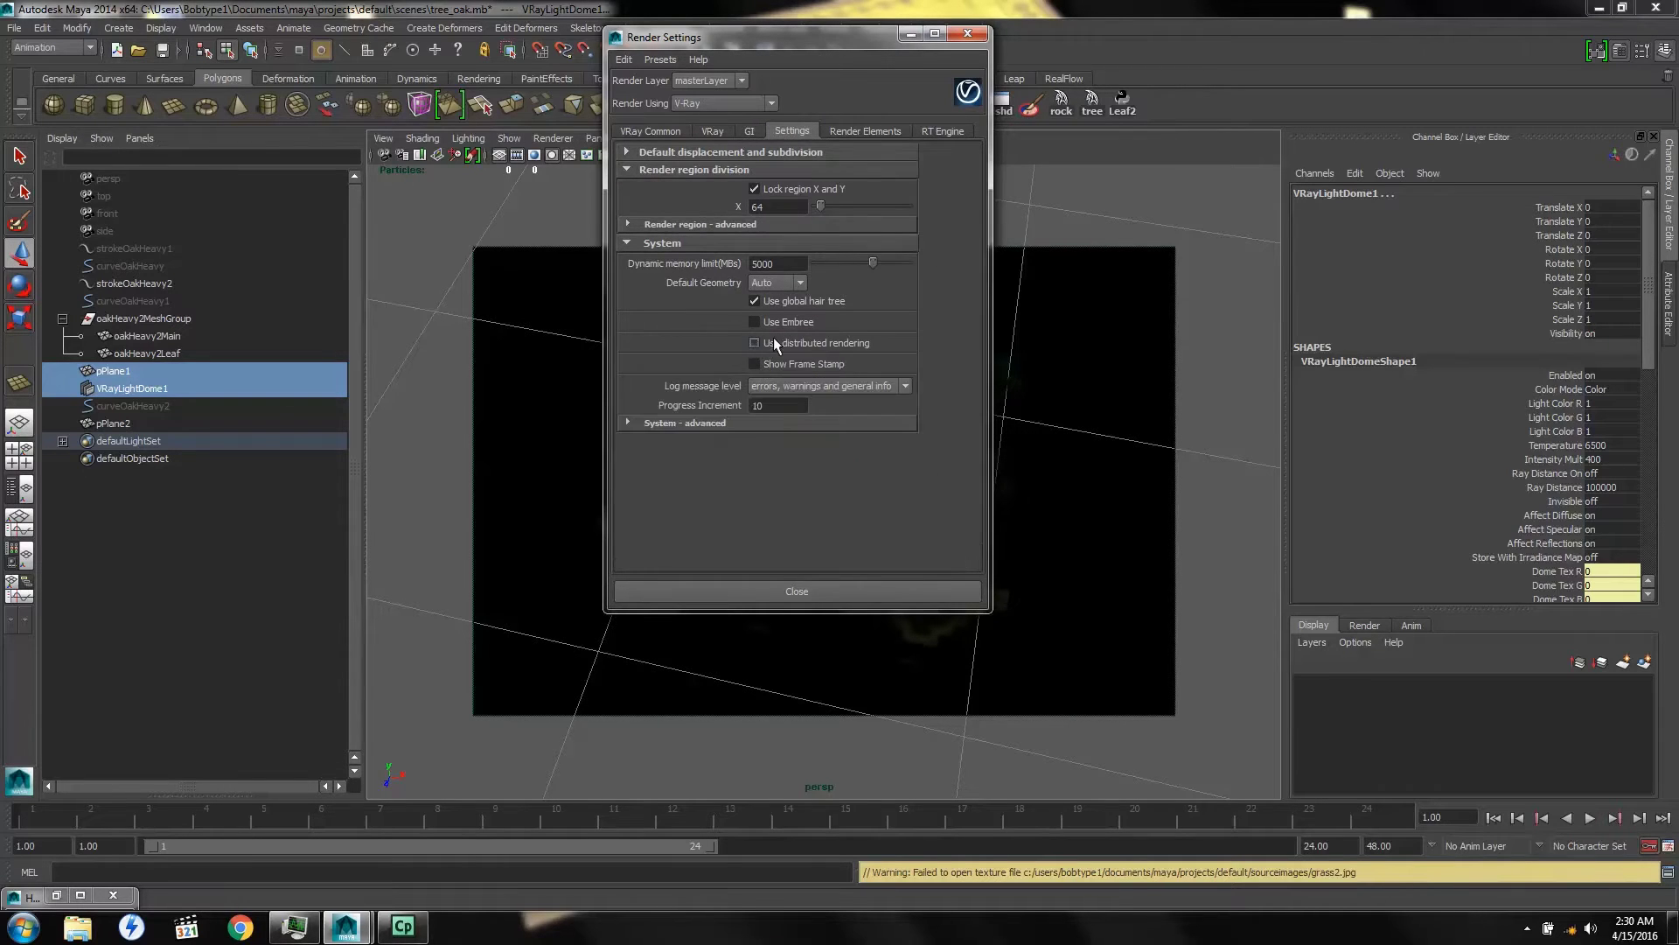
{"action": "left_click", "coordinate": [968, 32]}
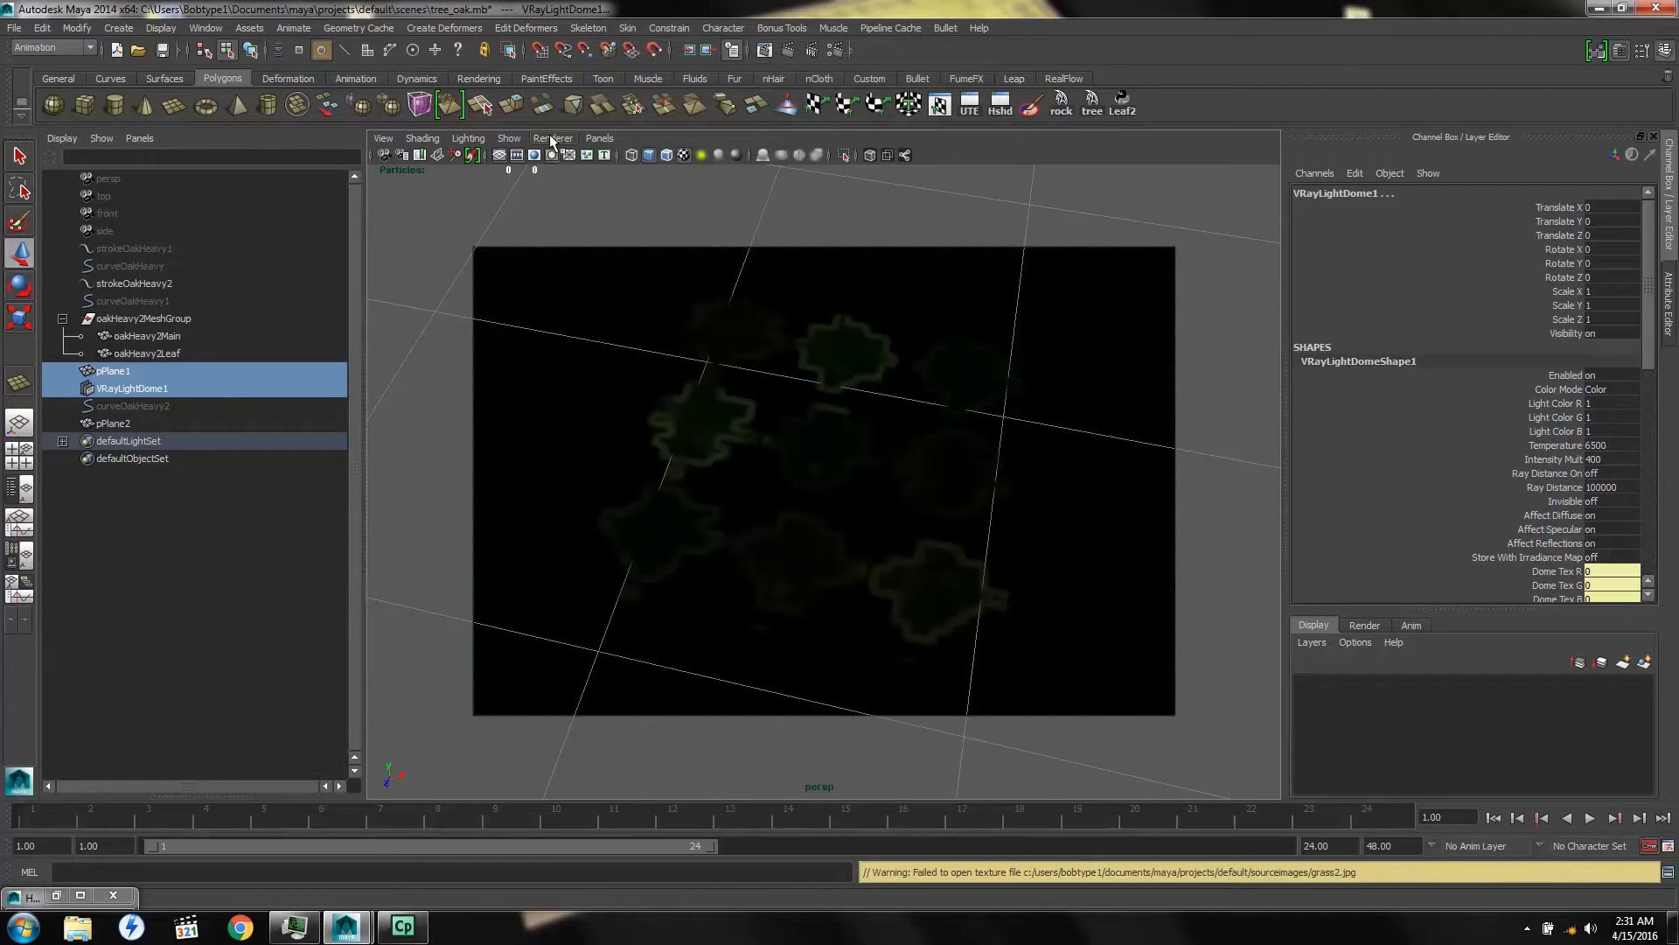
Switch the perspective viewport's renderer to VRay RT and move the small console window off the rendered view
{"action": "left_click", "coordinate": [551, 137]}
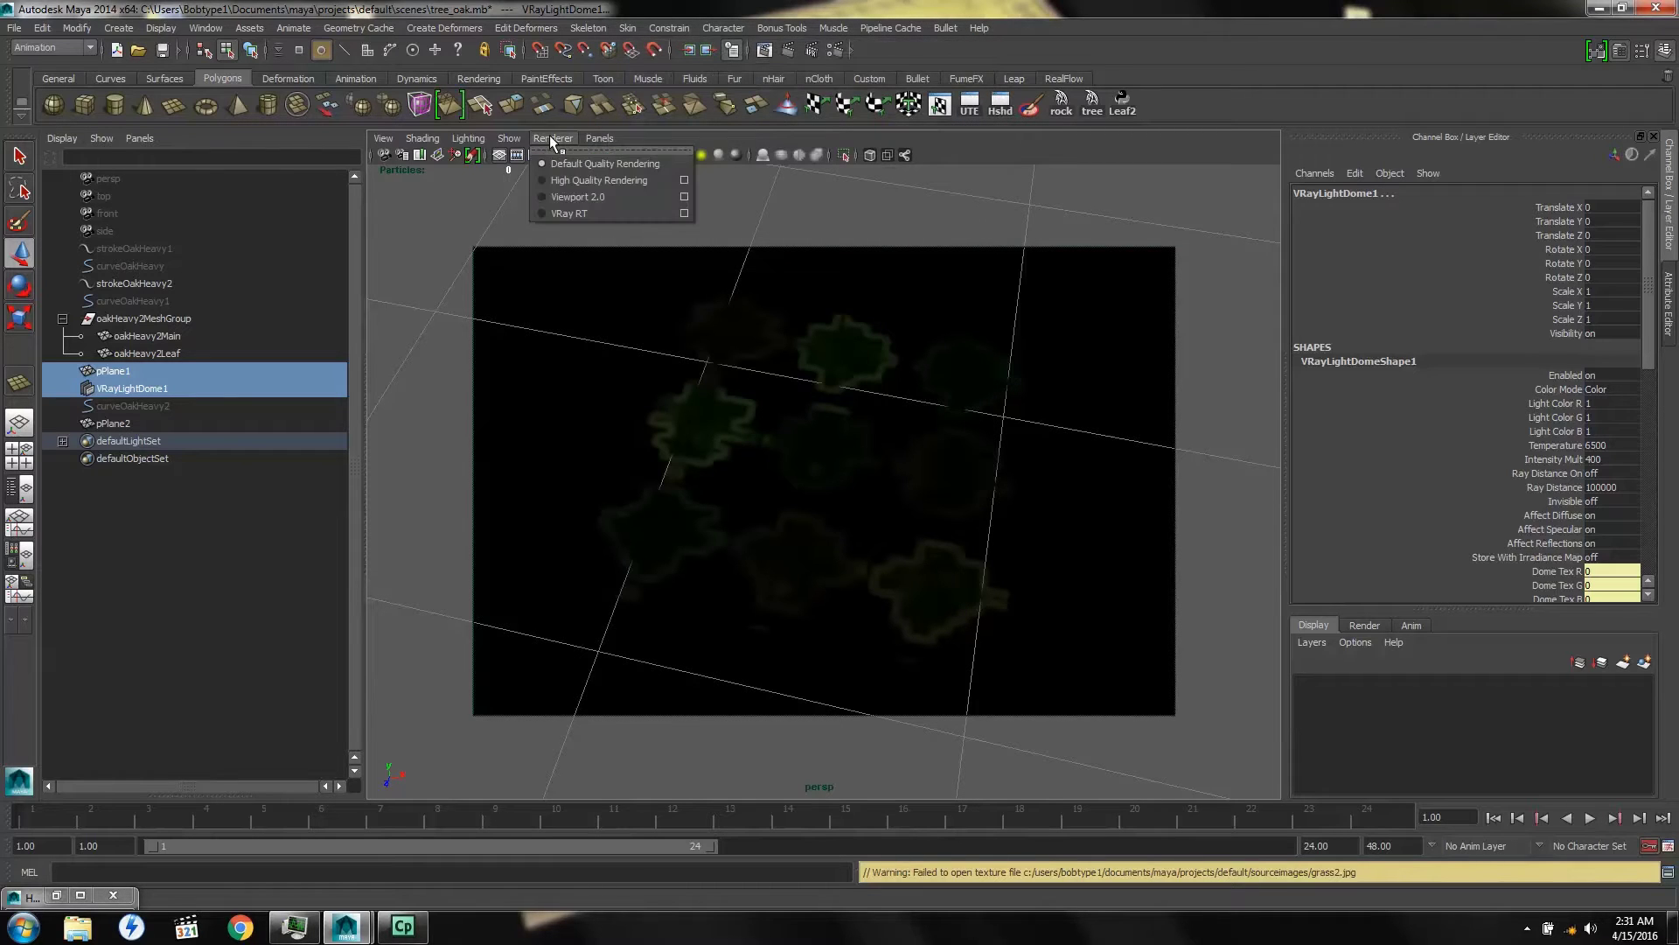
{"action": "left_click", "coordinate": [542, 212]}
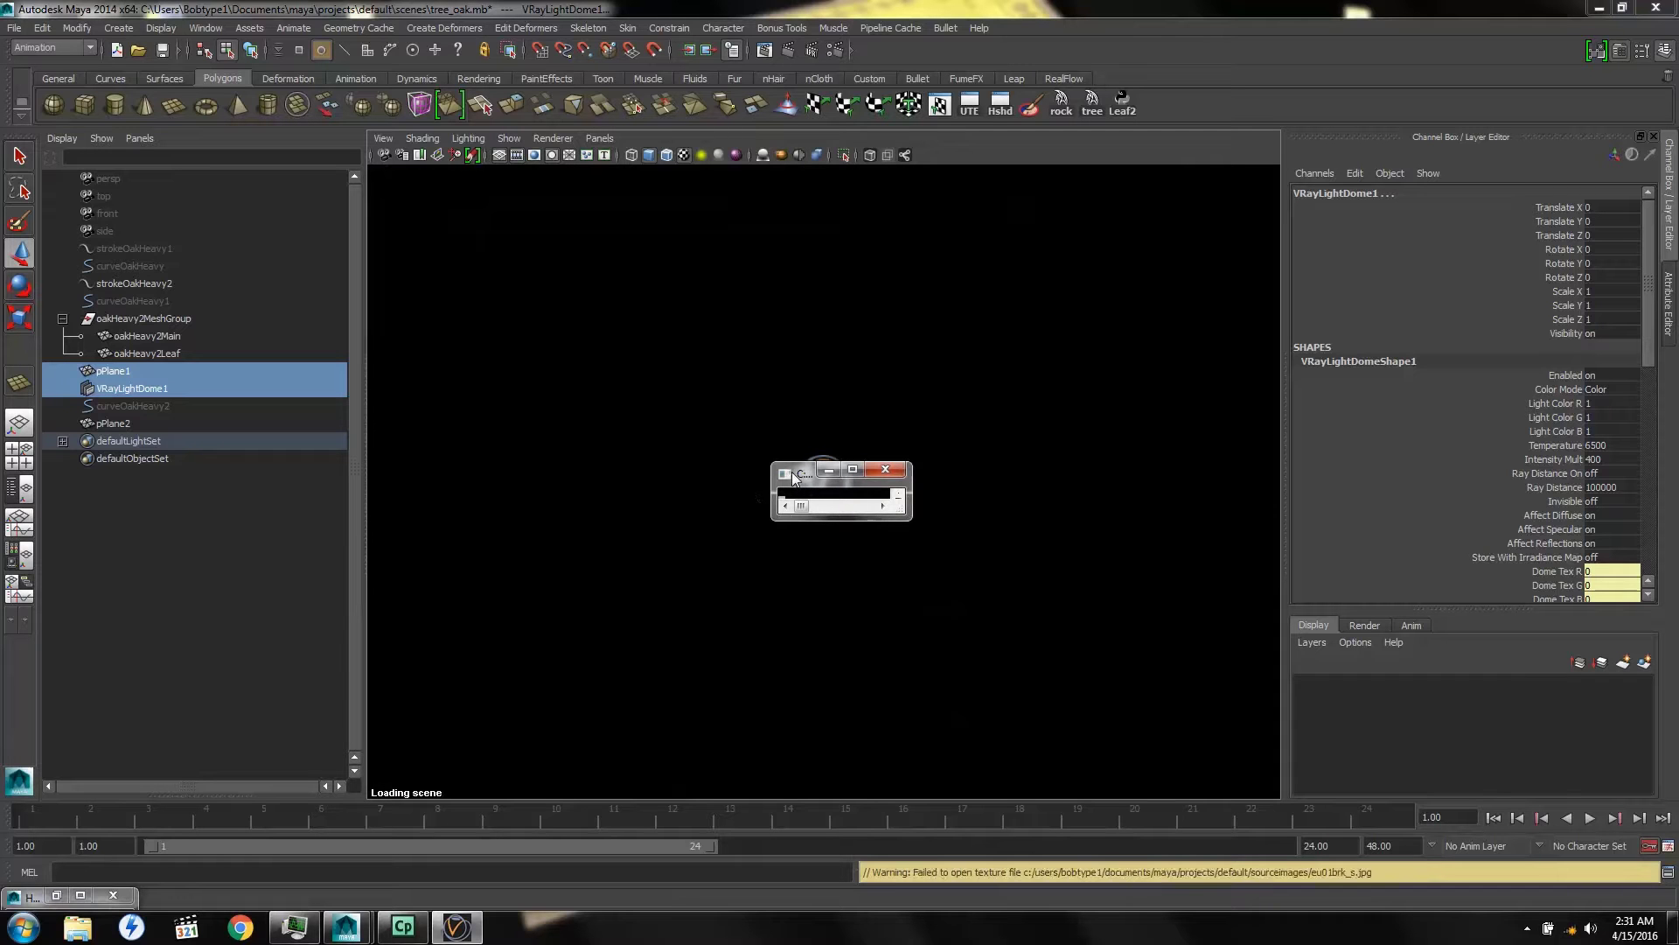
{"action": "left_click", "coordinate": [790, 475]}
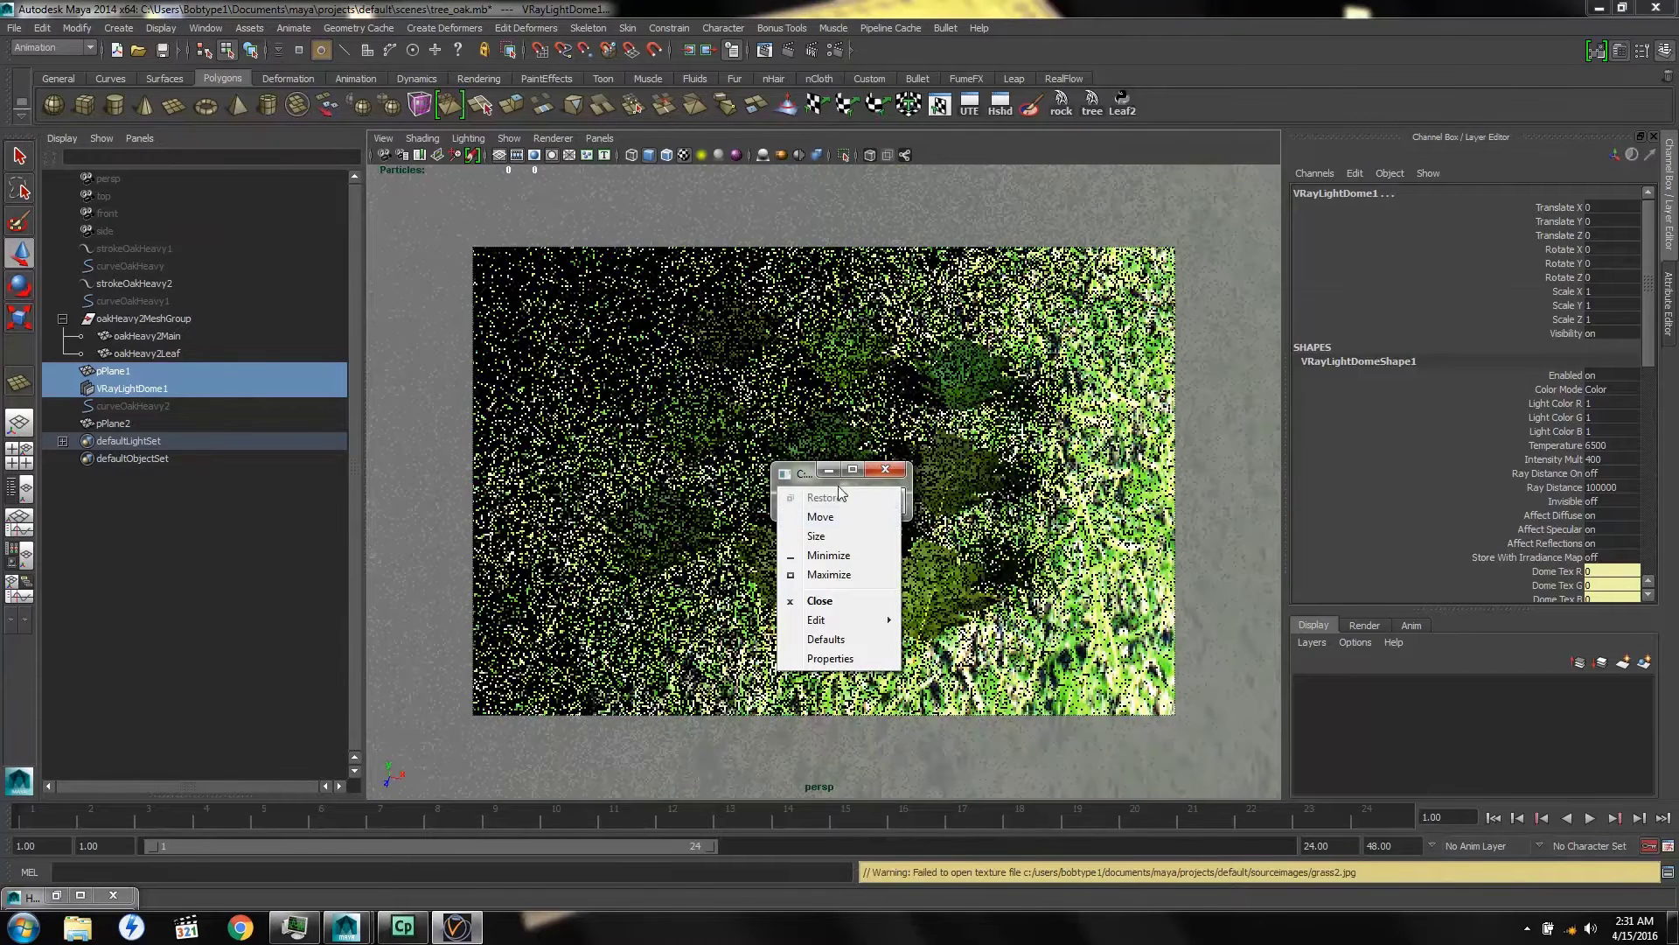
{"action": "left_click", "coordinate": [805, 476]}
{"action": "left_click", "coordinate": [789, 475]}
{"action": "left_click", "coordinate": [800, 484]}
{"action": "left_click_drag", "start_coordinate": [799, 477], "coordinate": [1310, 713]}
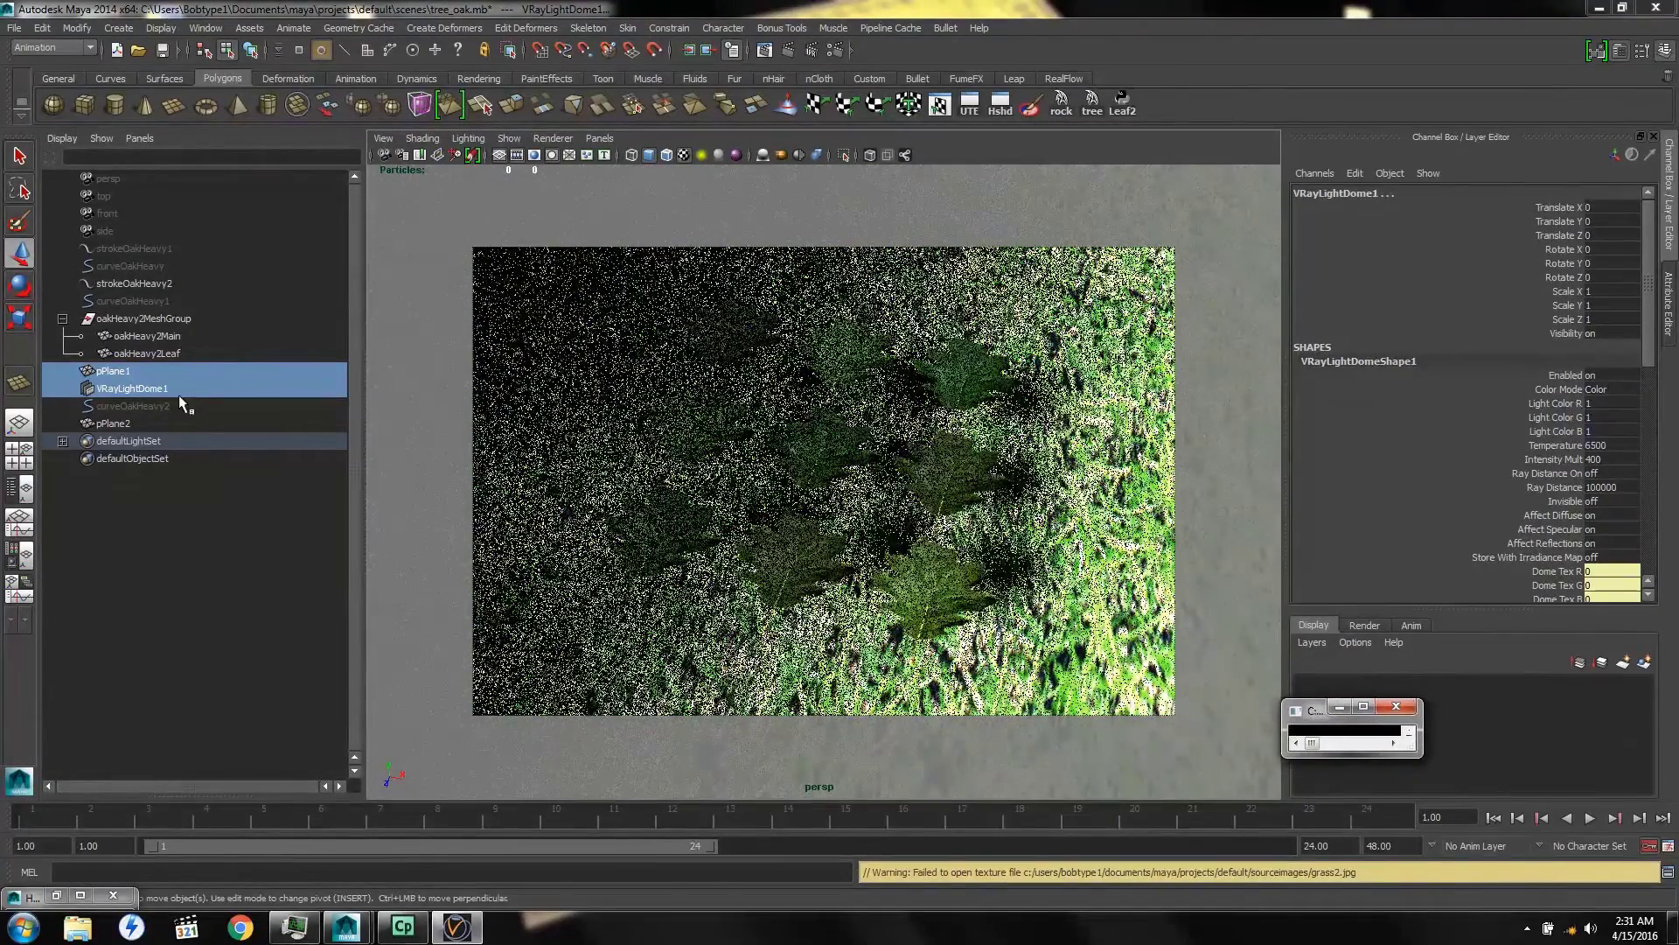
Hide the oakHeavy2MeshGroup tree and restore the Hypershade, placing it so the rendered leaf plane stays in view
{"action": "left_click", "coordinate": [116, 319]}
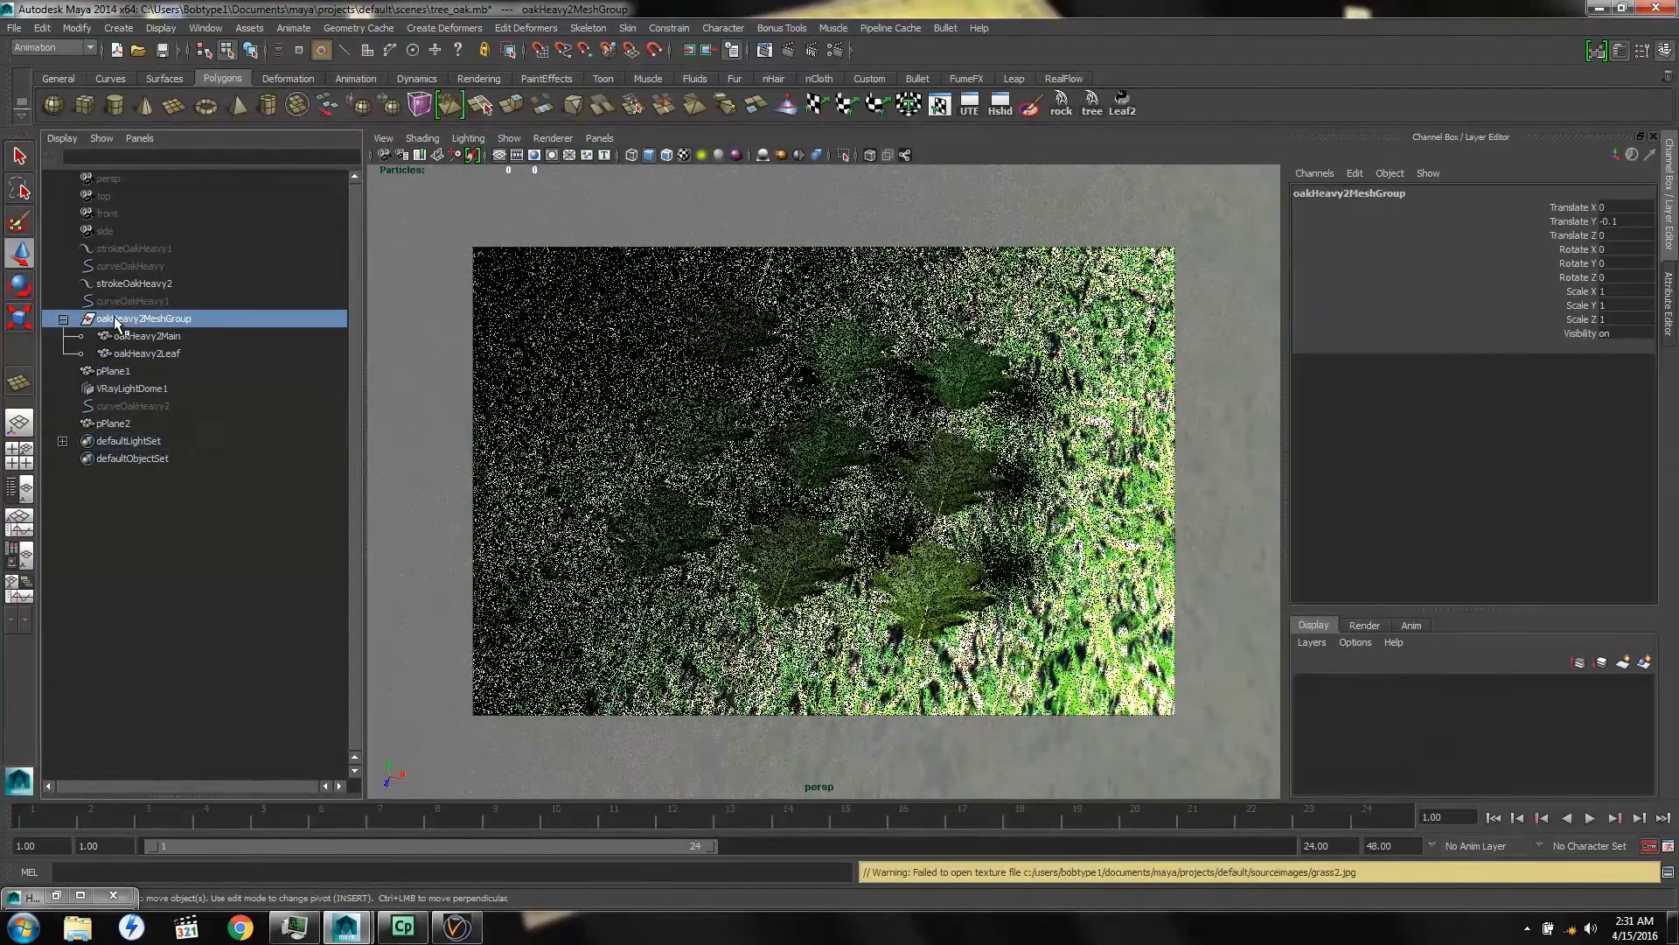
{"action": "key", "text": "ctrl+h"}
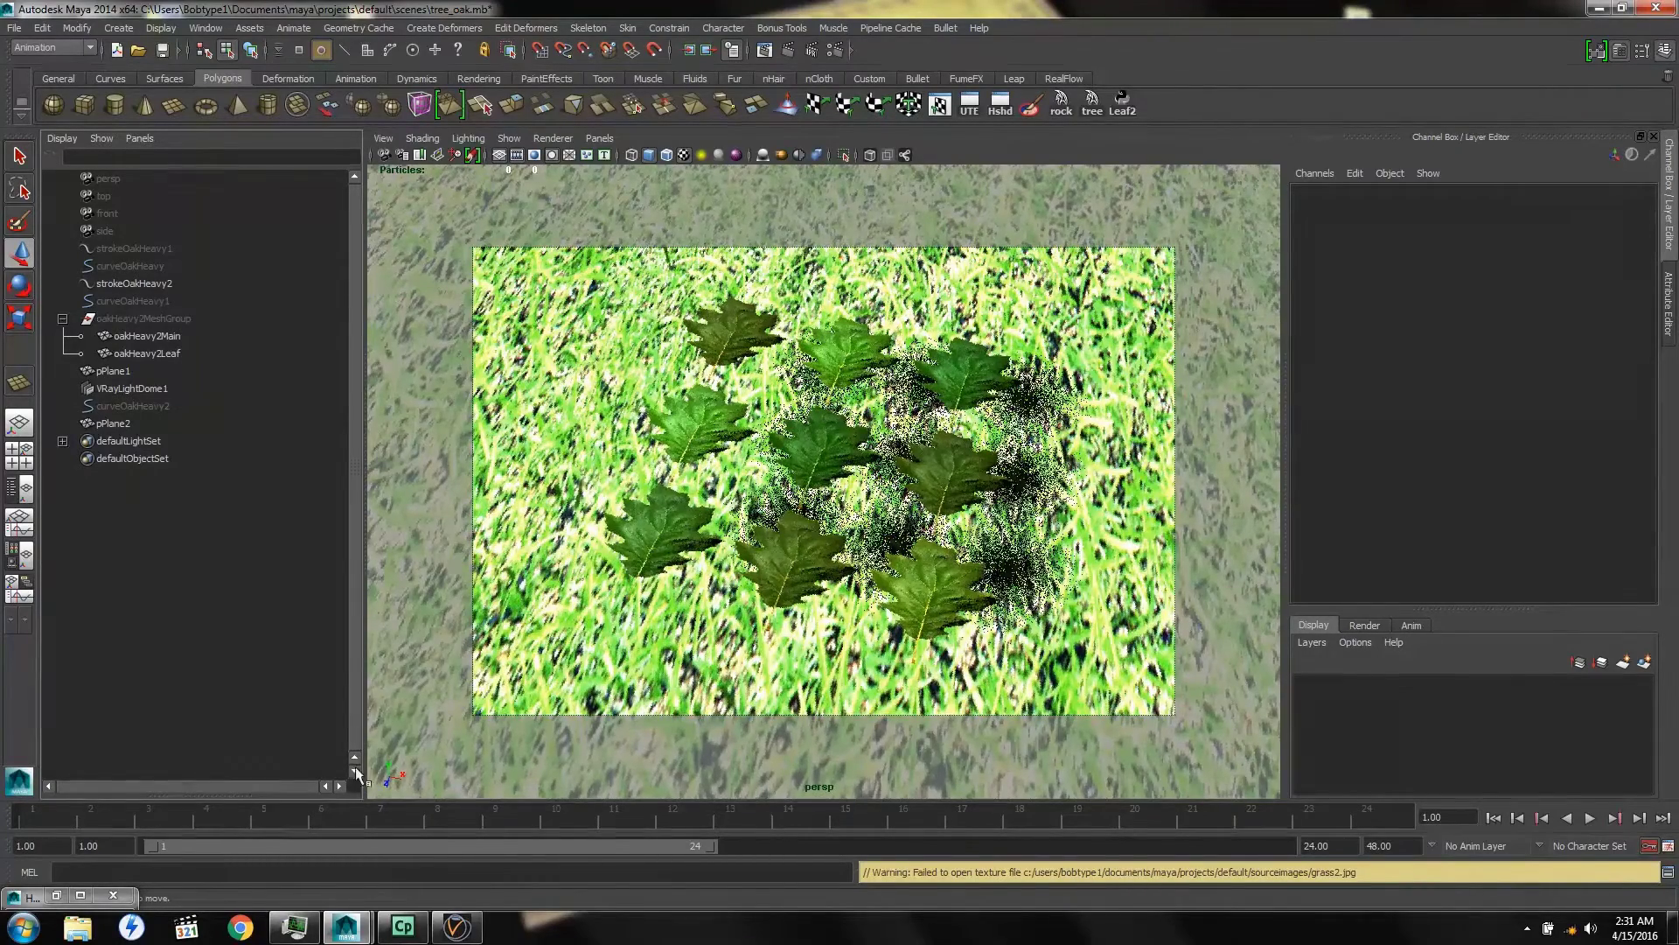
{"action": "left_click", "coordinate": [56, 894]}
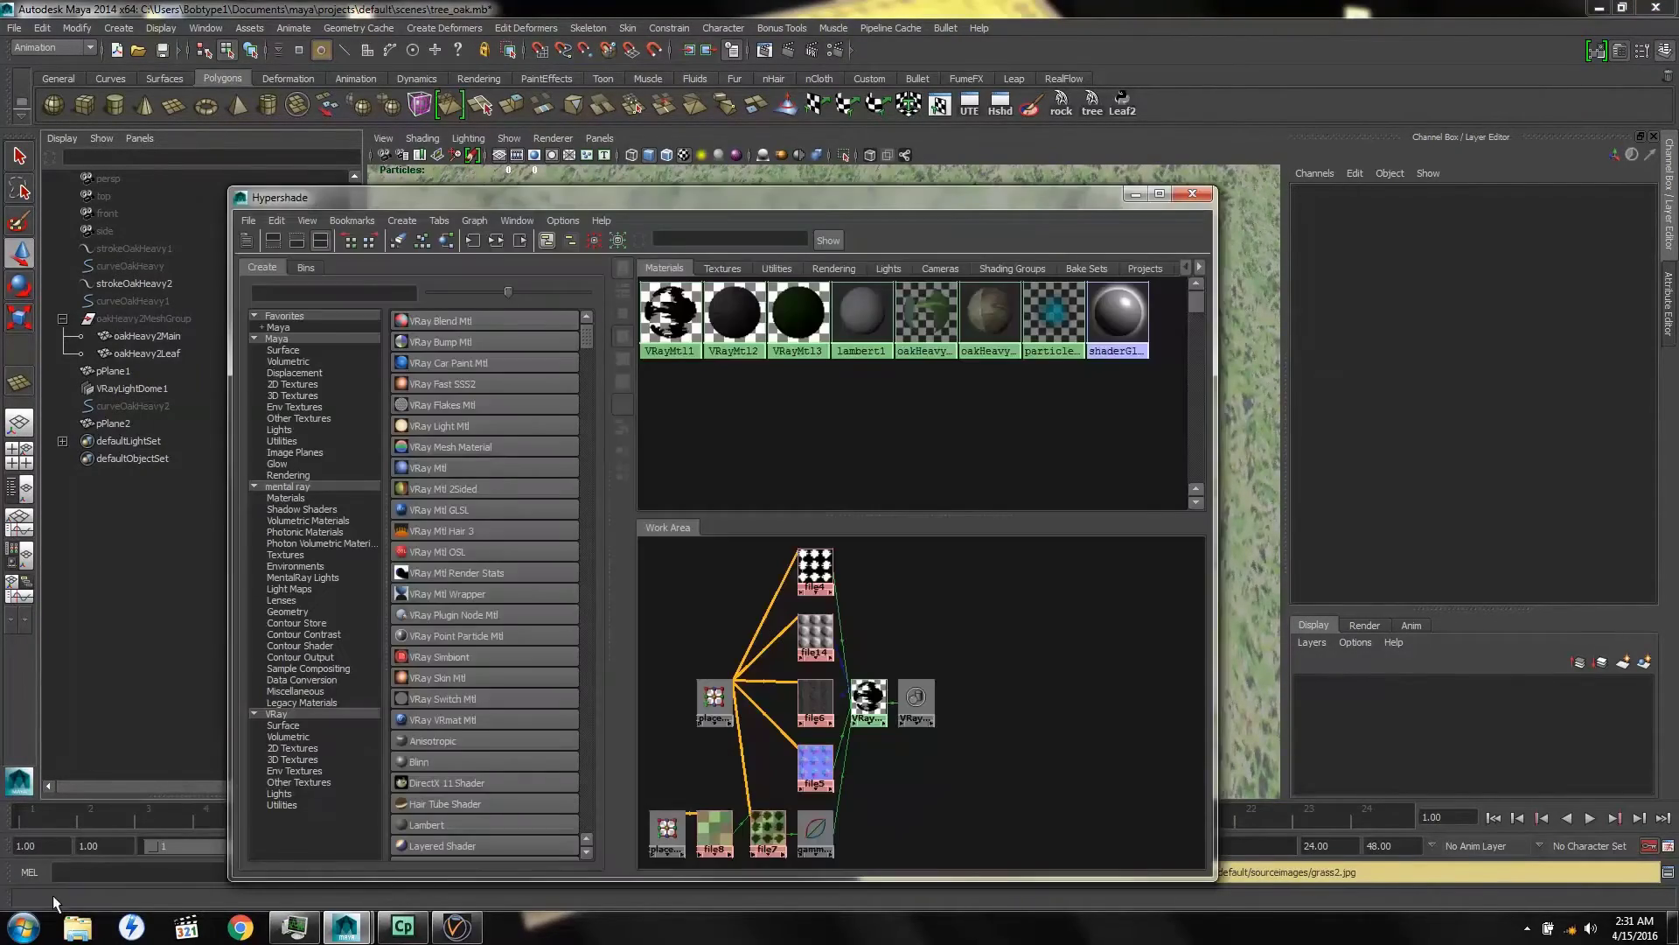
{"action": "left_click_drag", "start_coordinate": [1050, 196], "coordinate": [423, 172]}
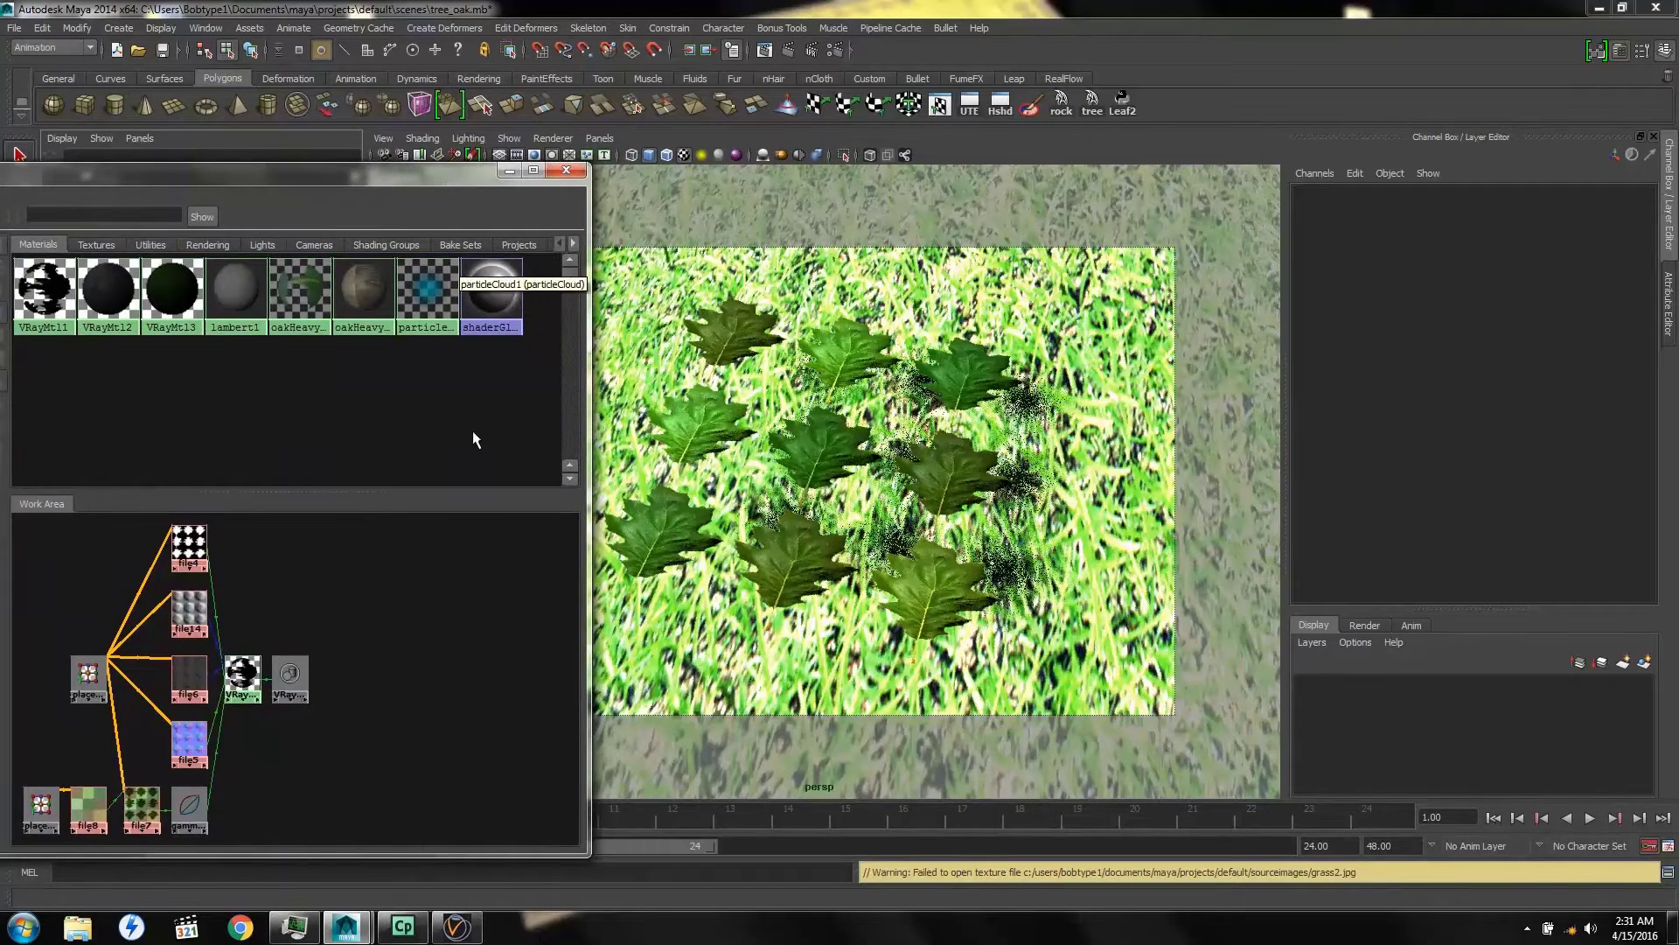
Show the Color Balance attributes of leaf texture file7 and follow its Color Gain connection to the tone.bmp texture file8
{"action": "left_click", "coordinate": [140, 801]}
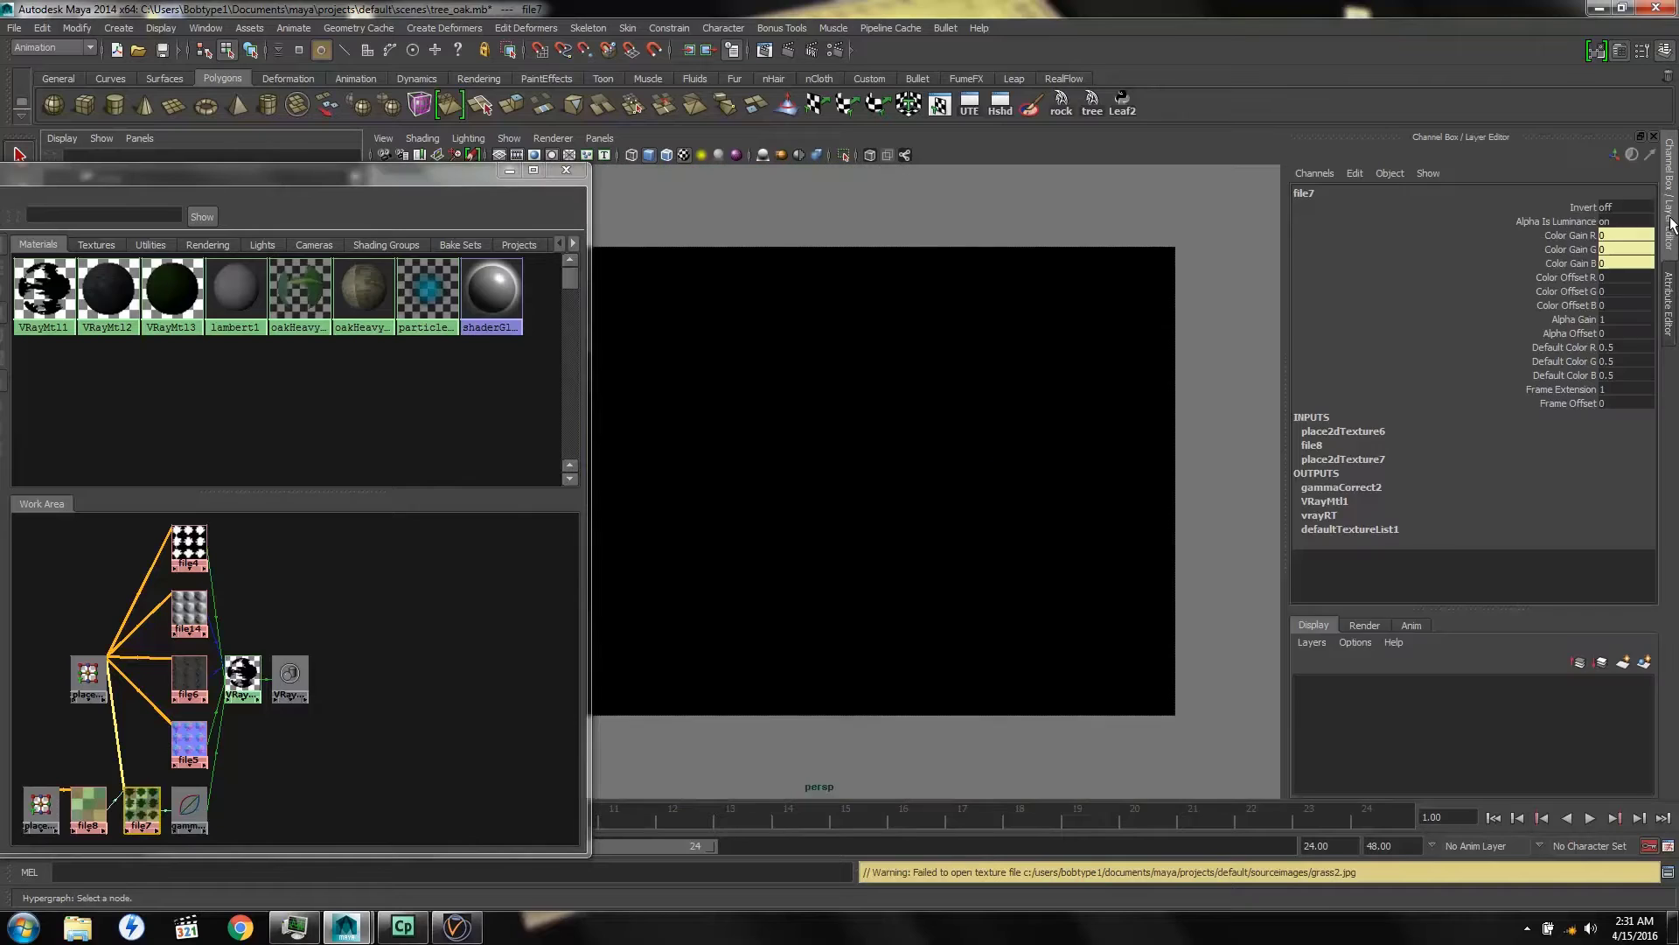
{"action": "left_click", "coordinate": [1671, 297]}
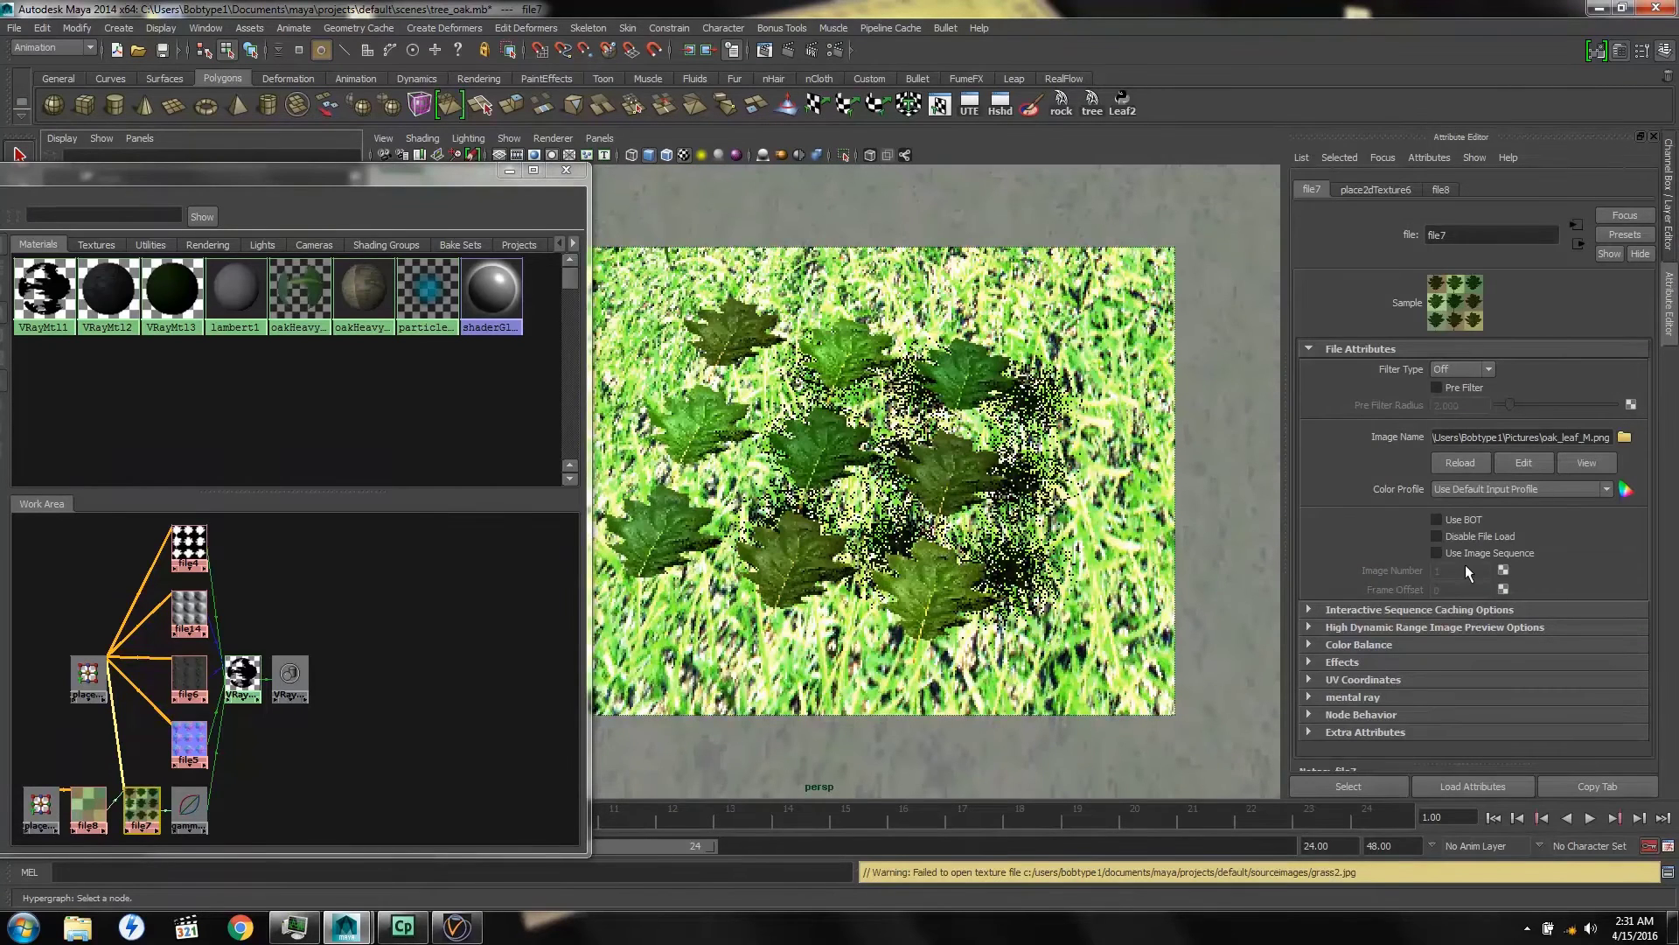
{"action": "left_click", "coordinate": [1306, 644]}
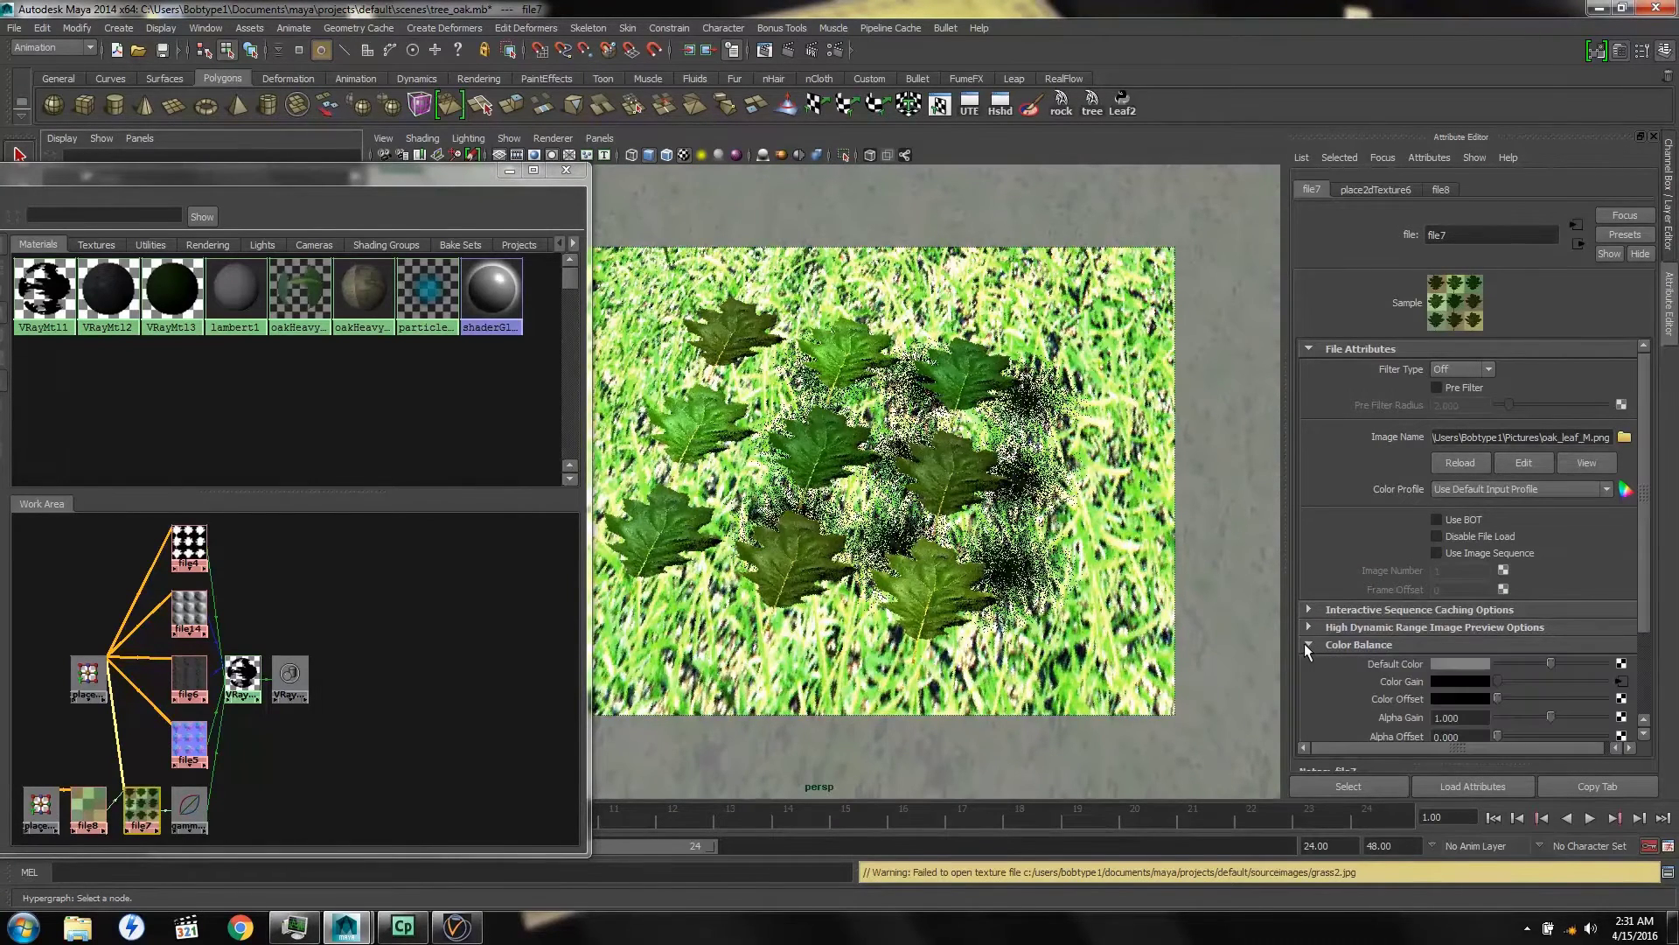
{"action": "left_click", "coordinate": [1623, 682]}
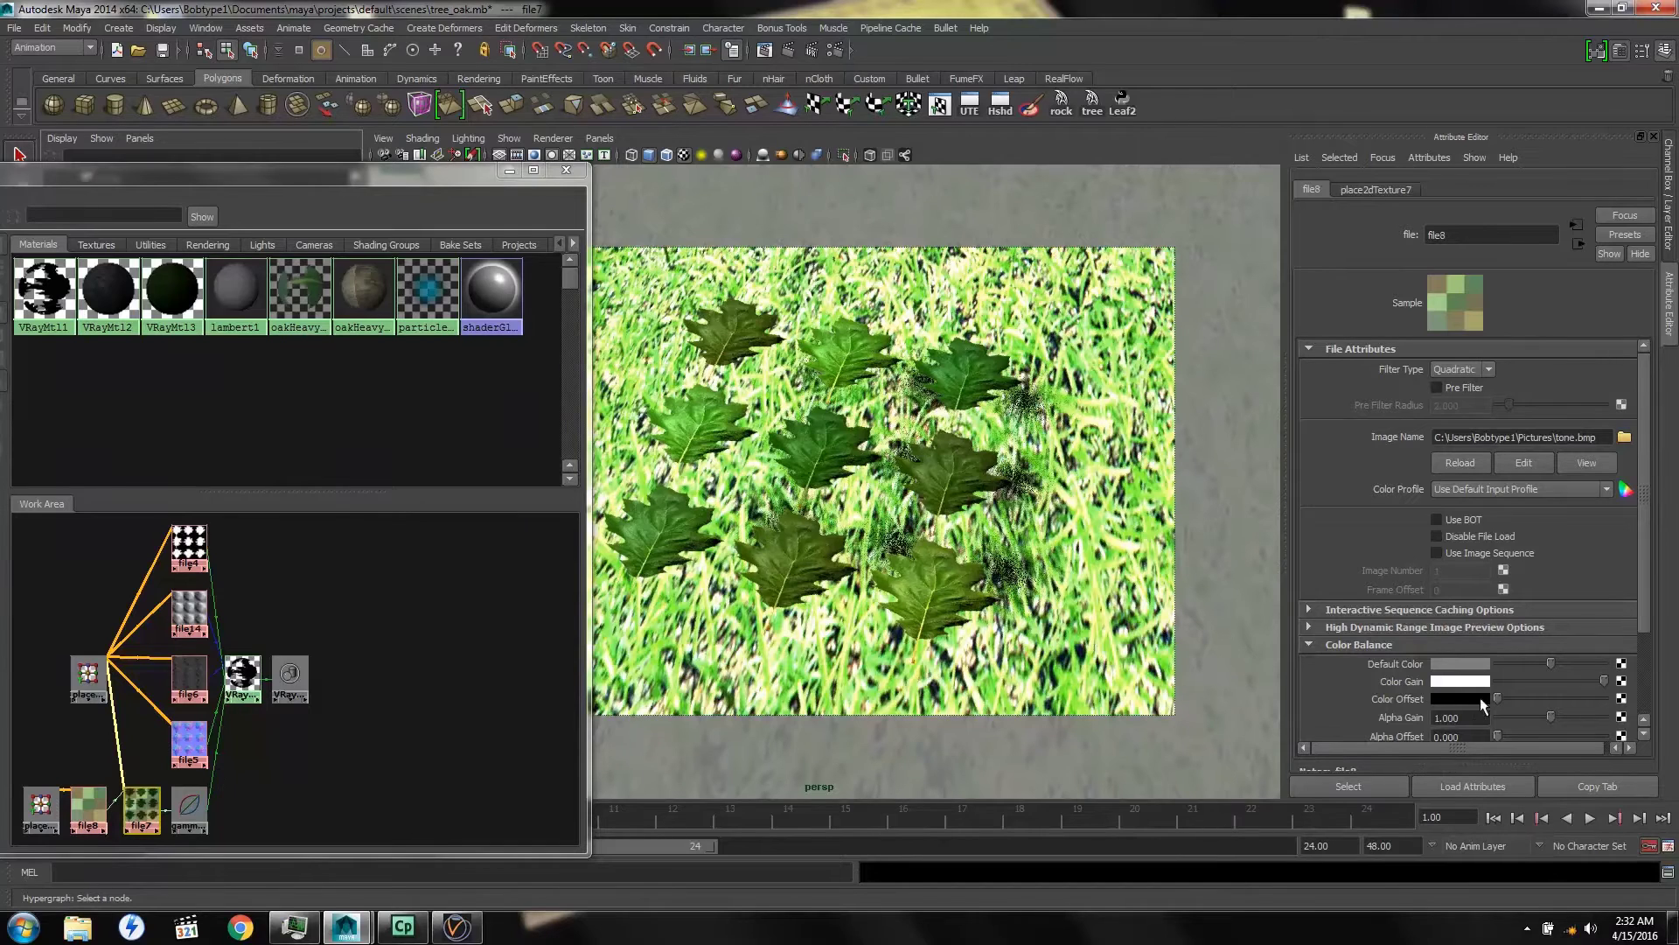
Tint the leaves by setting file8's Color Gain to a darker green with hue 120 and value about 0.506
{"action": "left_click", "coordinate": [1463, 683]}
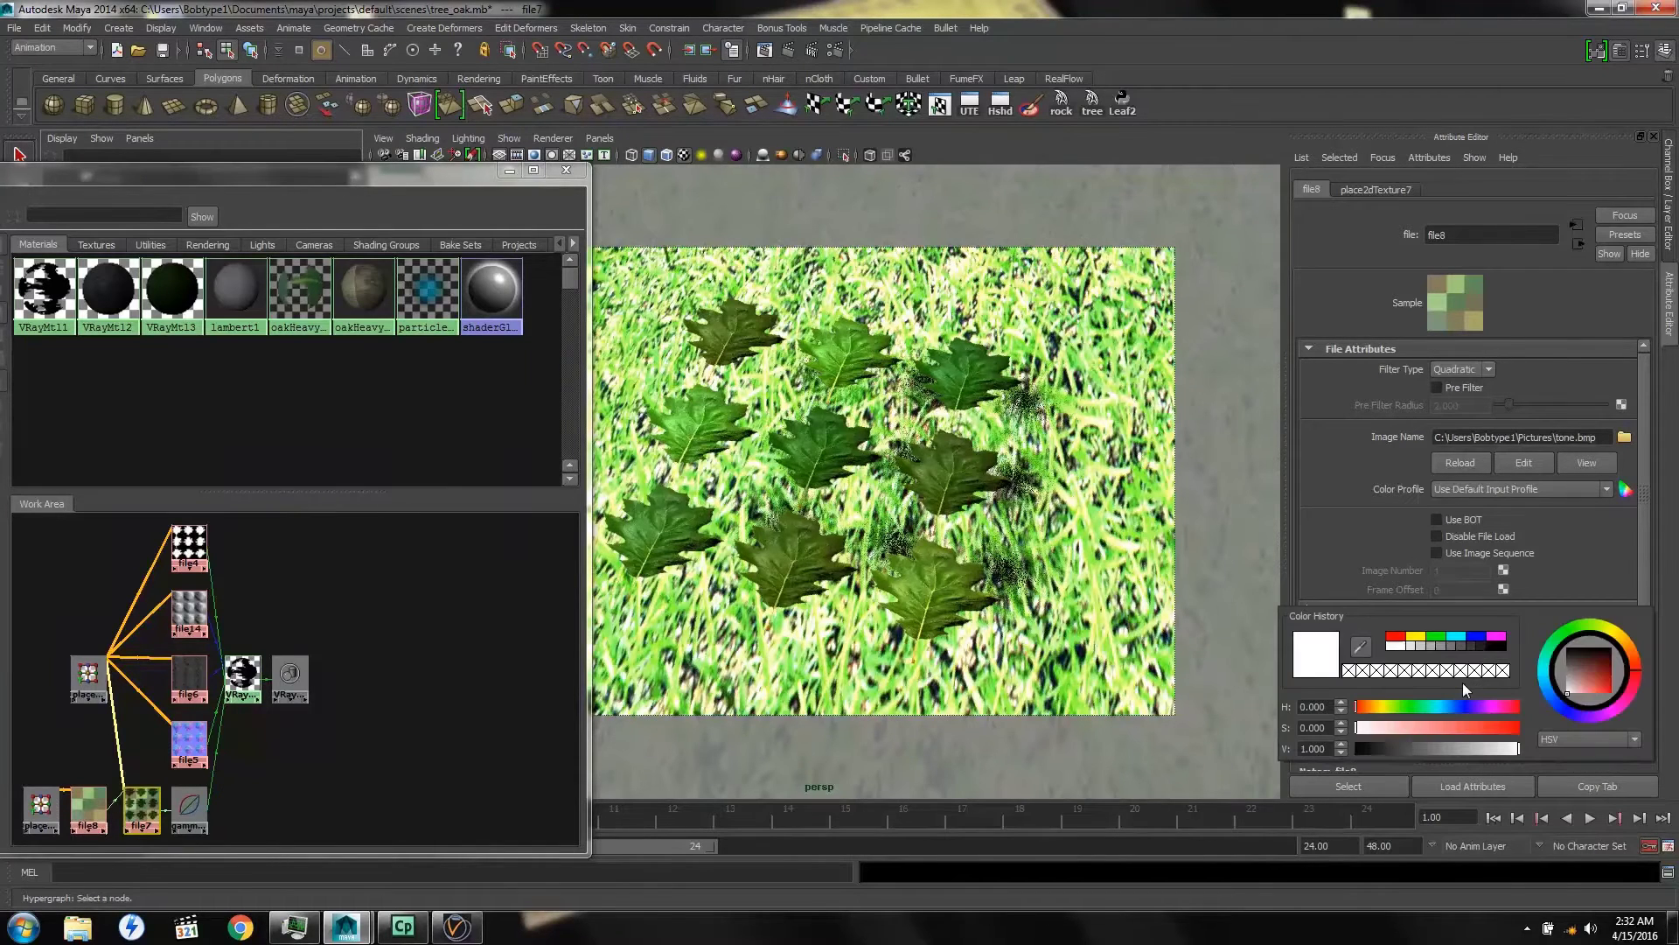
{"action": "left_click", "coordinate": [1436, 638]}
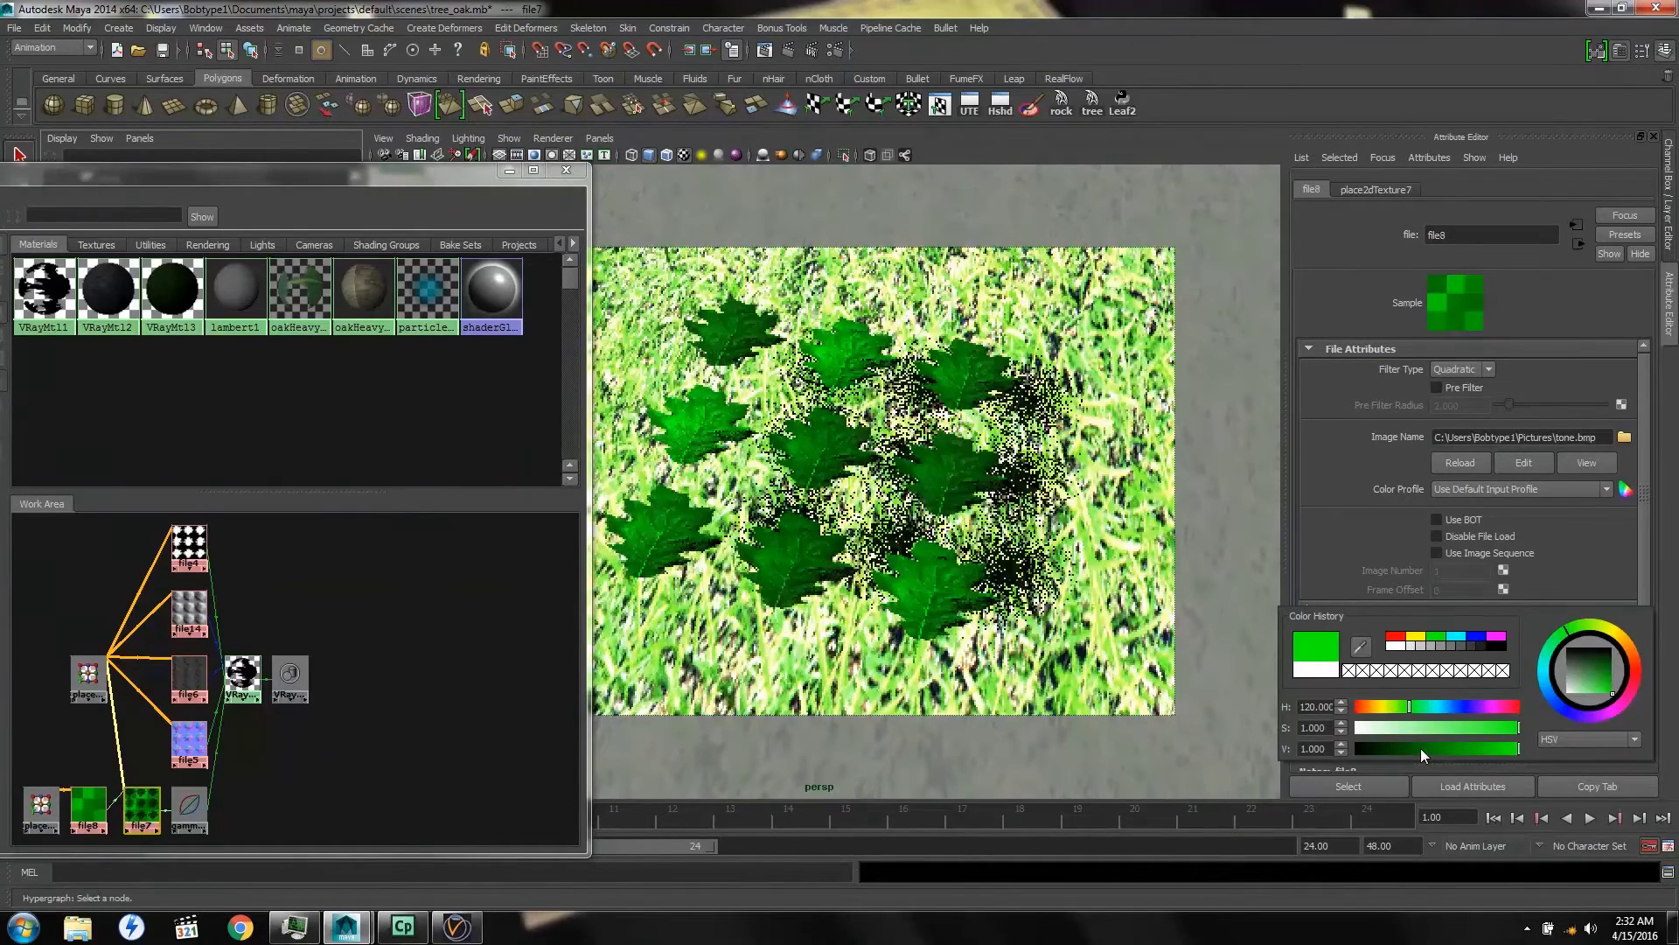
{"action": "left_click", "coordinate": [1421, 748]}
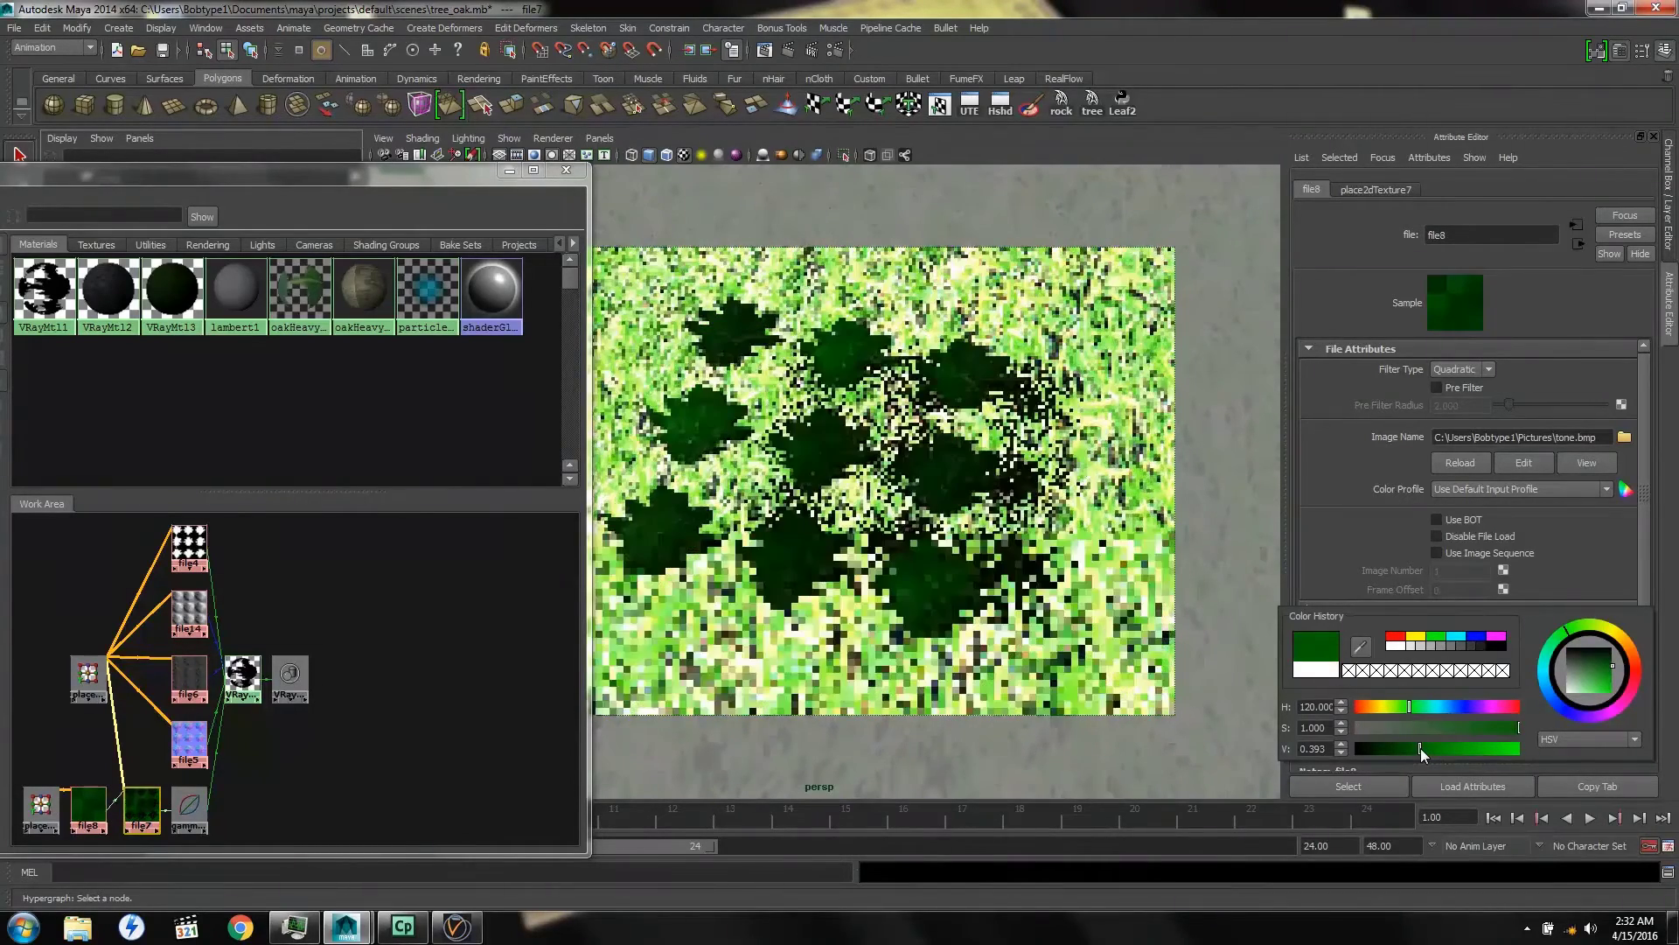
{"action": "left_click_drag", "start_coordinate": [1420, 748], "coordinate": [1440, 748]}
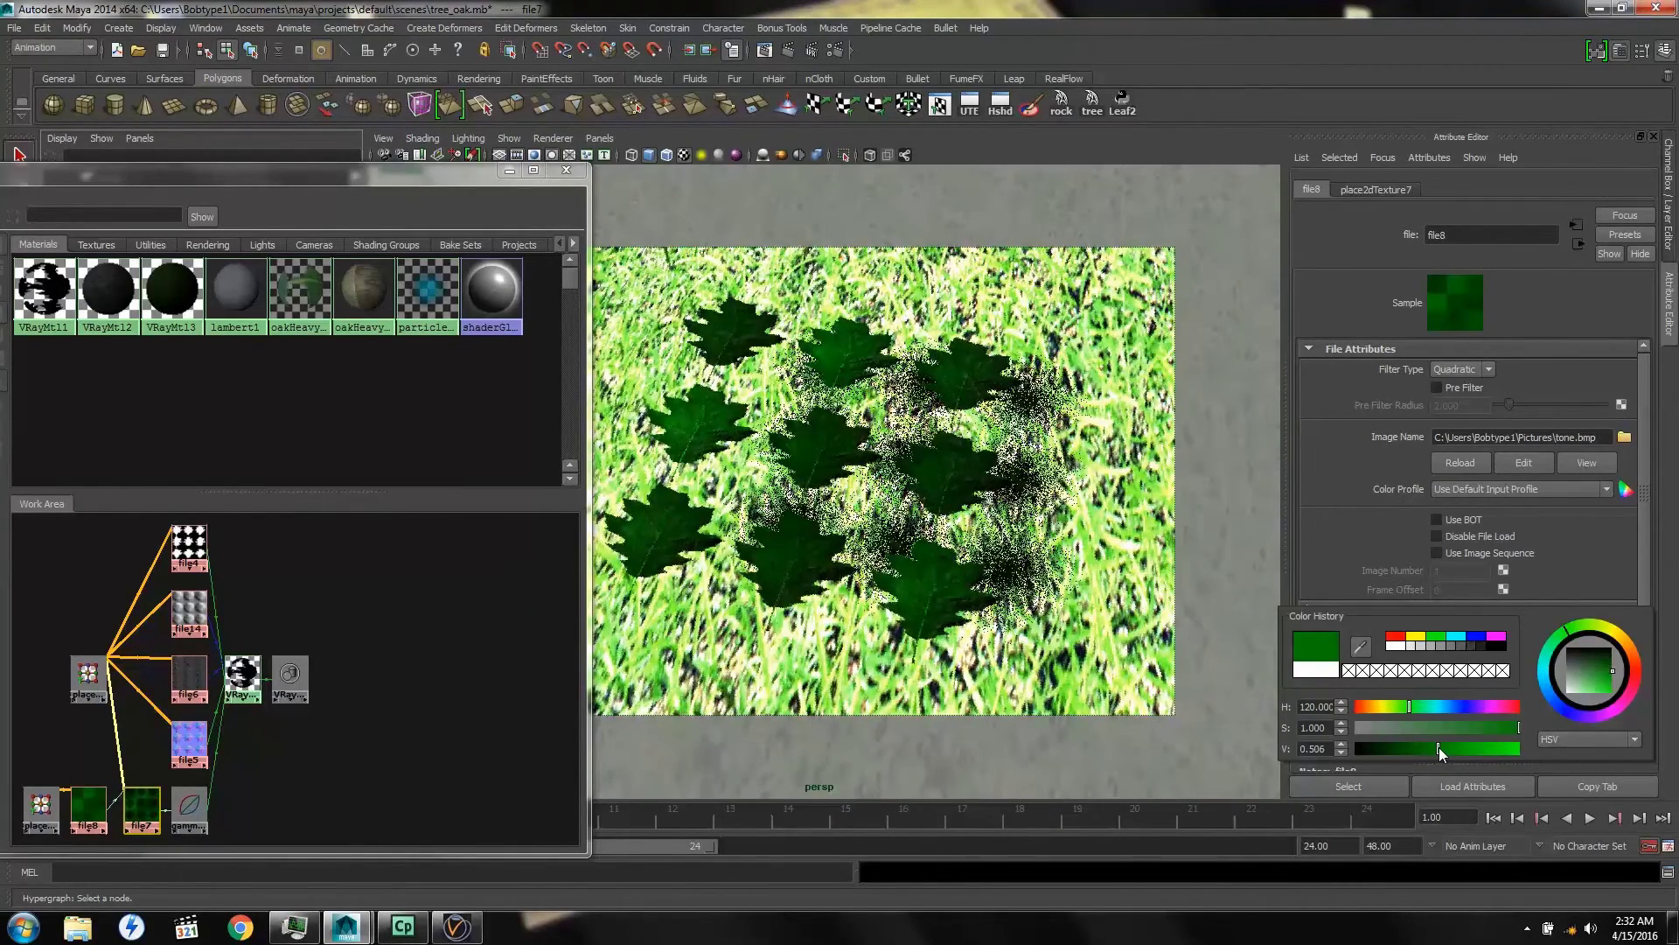
Change file8's Color Gain to an orange-brown, raising its value to about 0.742, shifting the hue slightly and finally darkening it a little
{"action": "left_click", "coordinate": [1373, 705]}
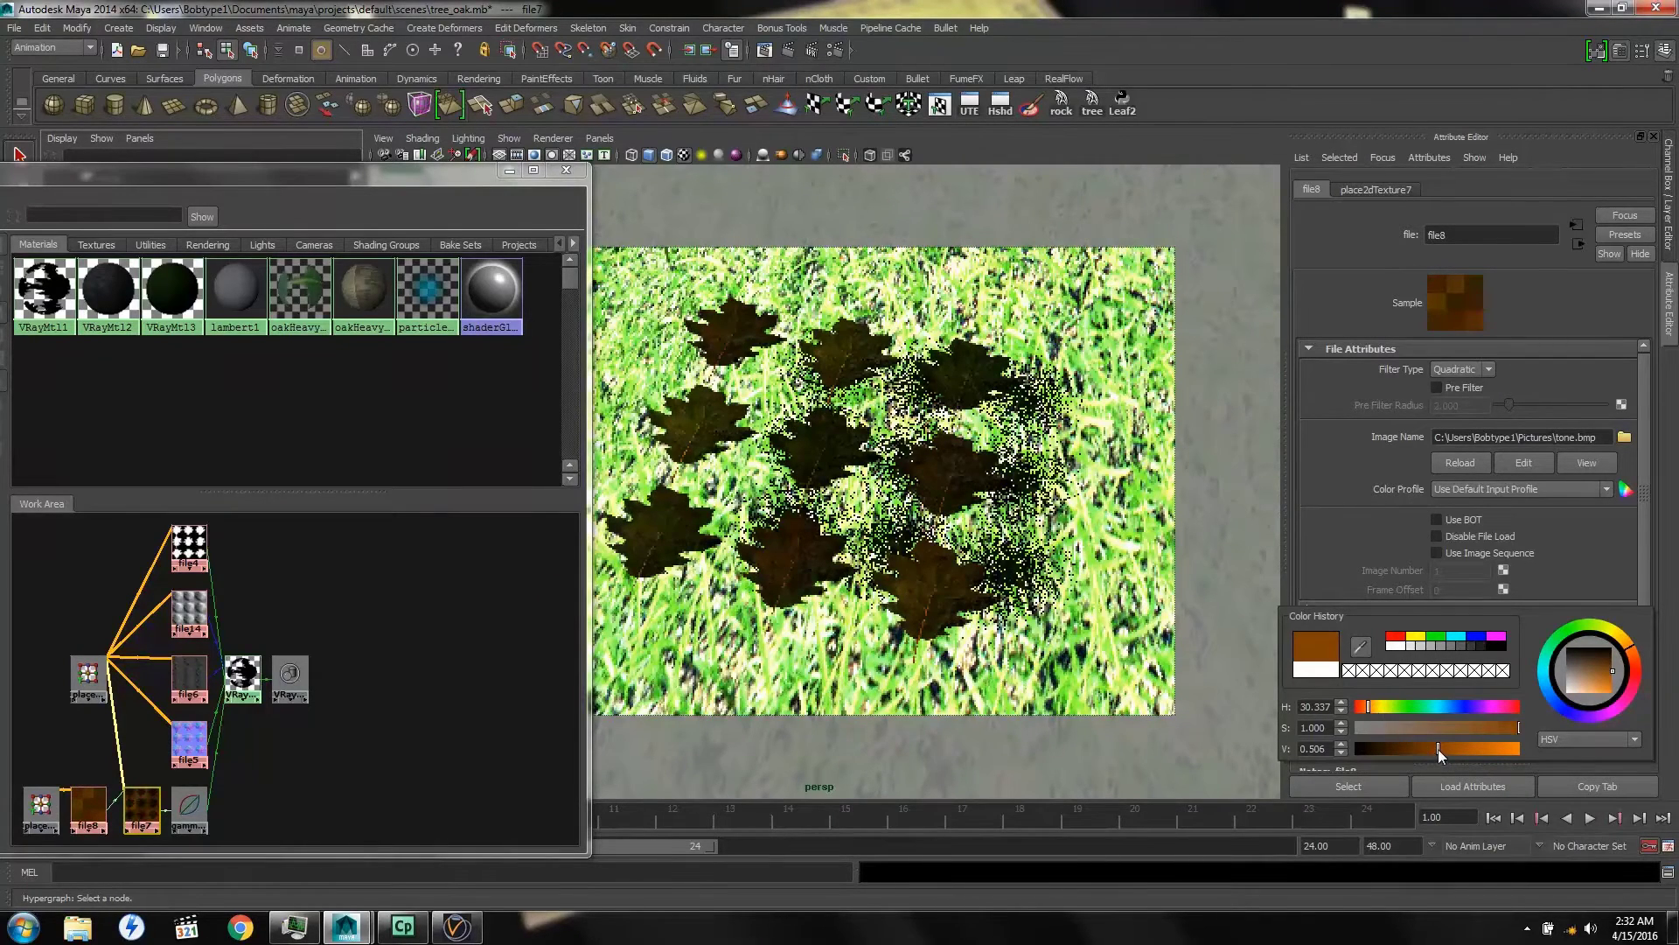
{"action": "left_click_drag", "start_coordinate": [1438, 748], "coordinate": [1476, 751]}
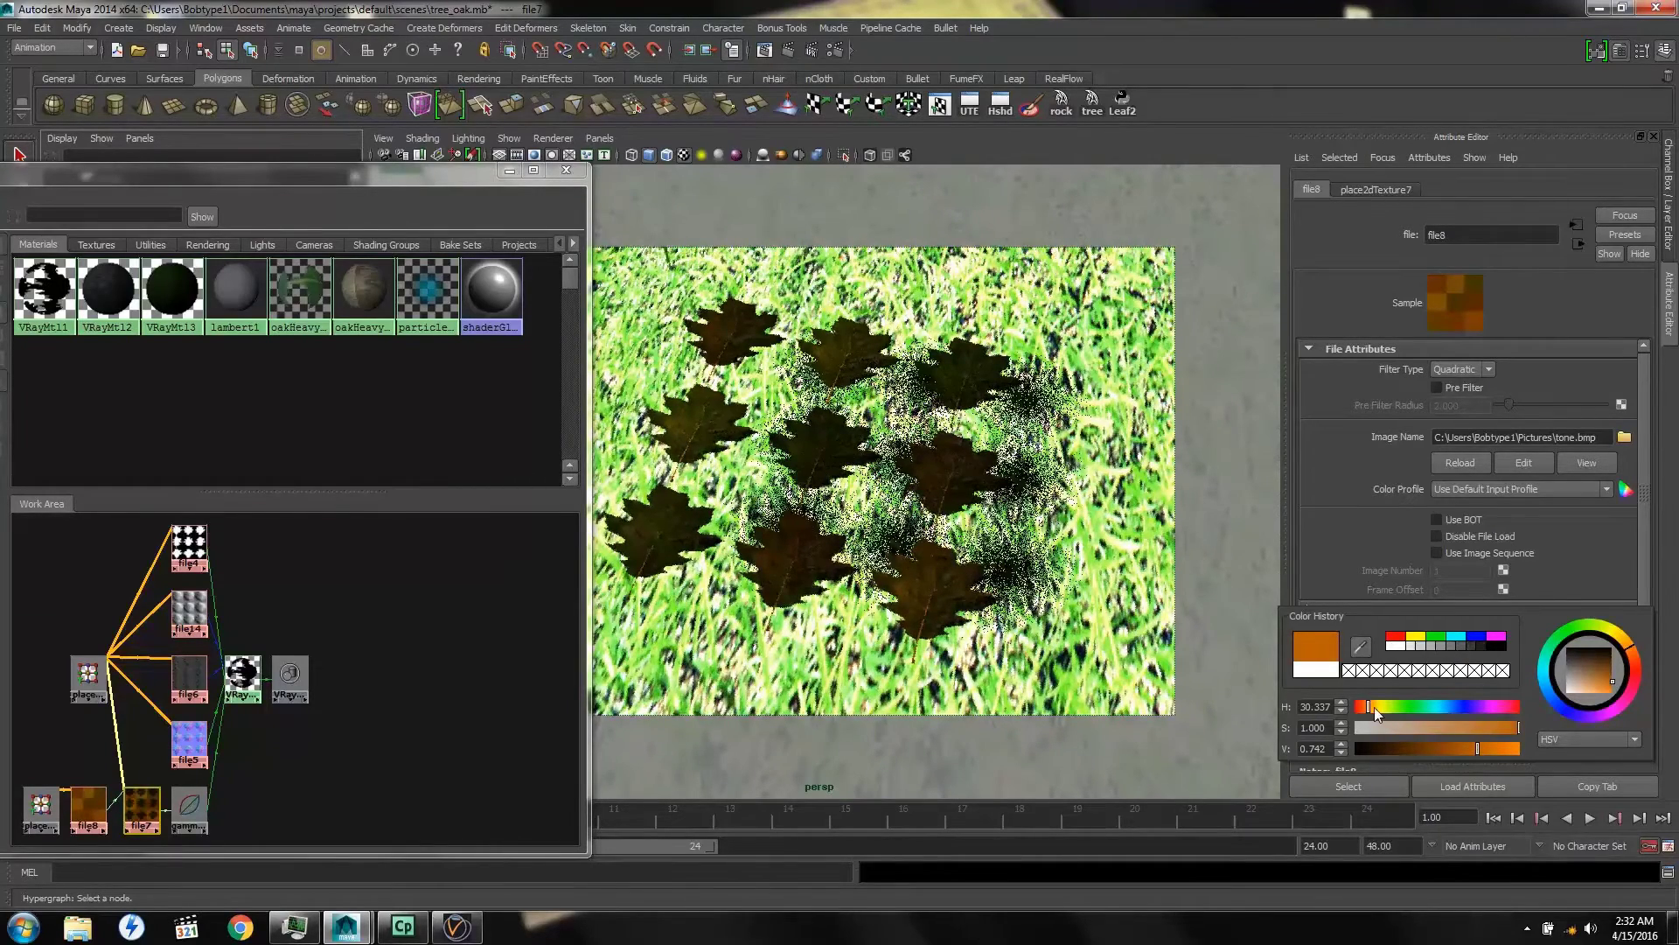
{"action": "left_click_drag", "start_coordinate": [1368, 707], "coordinate": [1371, 706]}
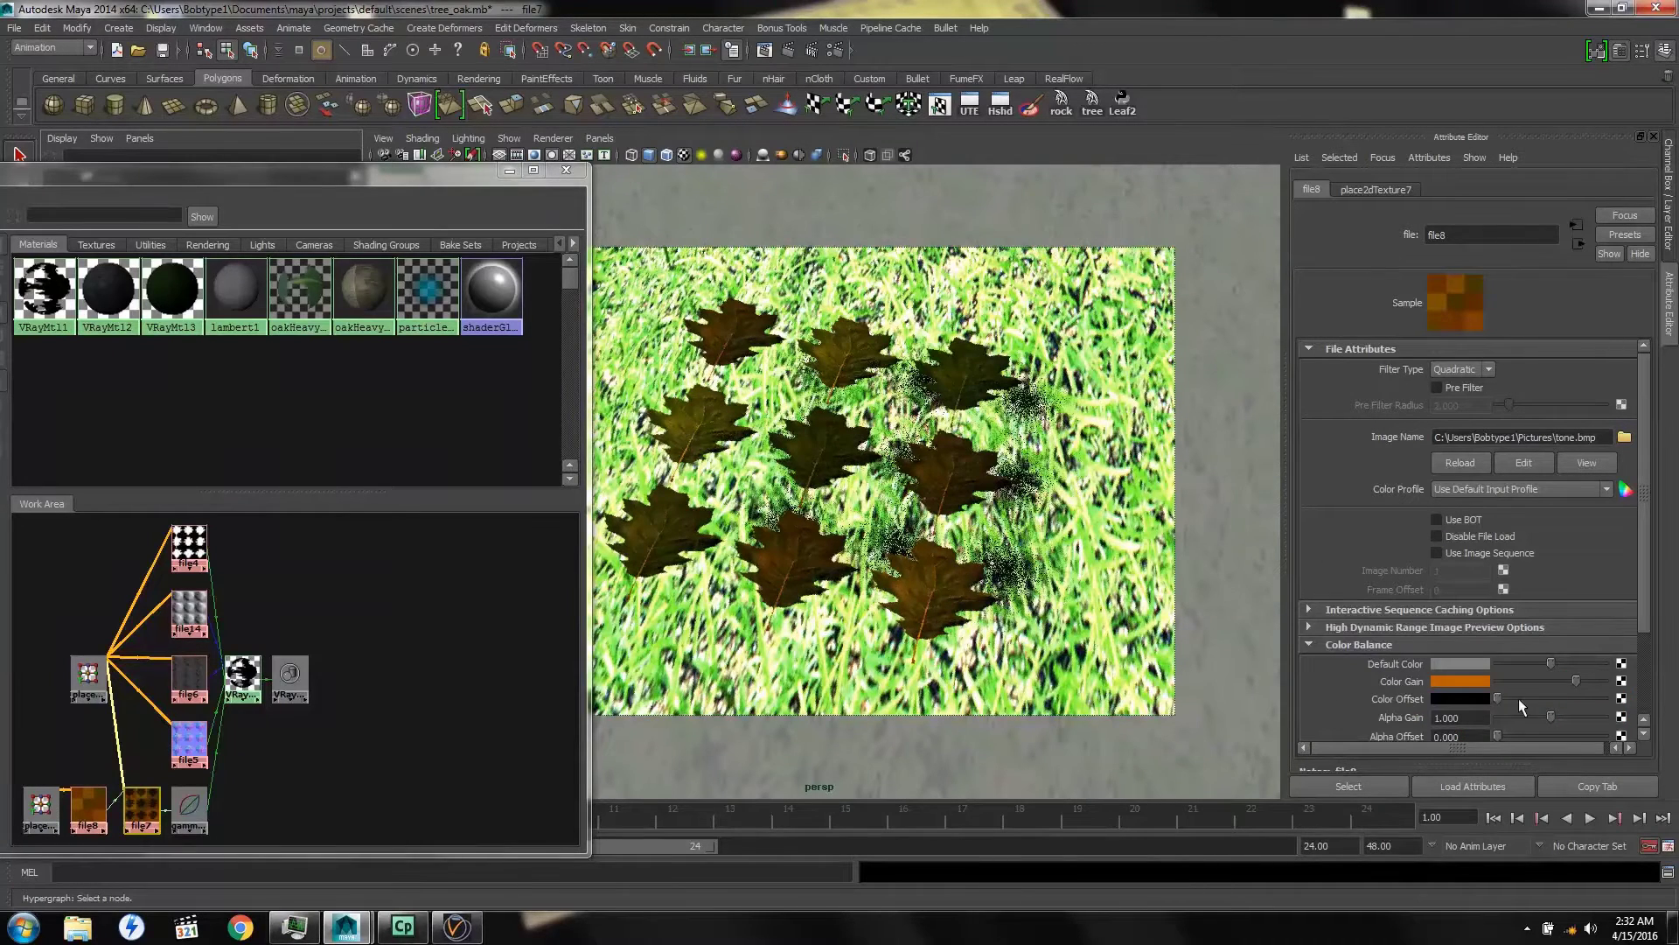
{"action": "mouse_move", "coordinate": [1575, 680]}
{"action": "left_mouse_down"}
{"action": "mouse_move", "coordinate": [1466, 679]}
{"action": "mouse_move", "coordinate": [1561, 681]}
{"action": "left_mouse_up"}
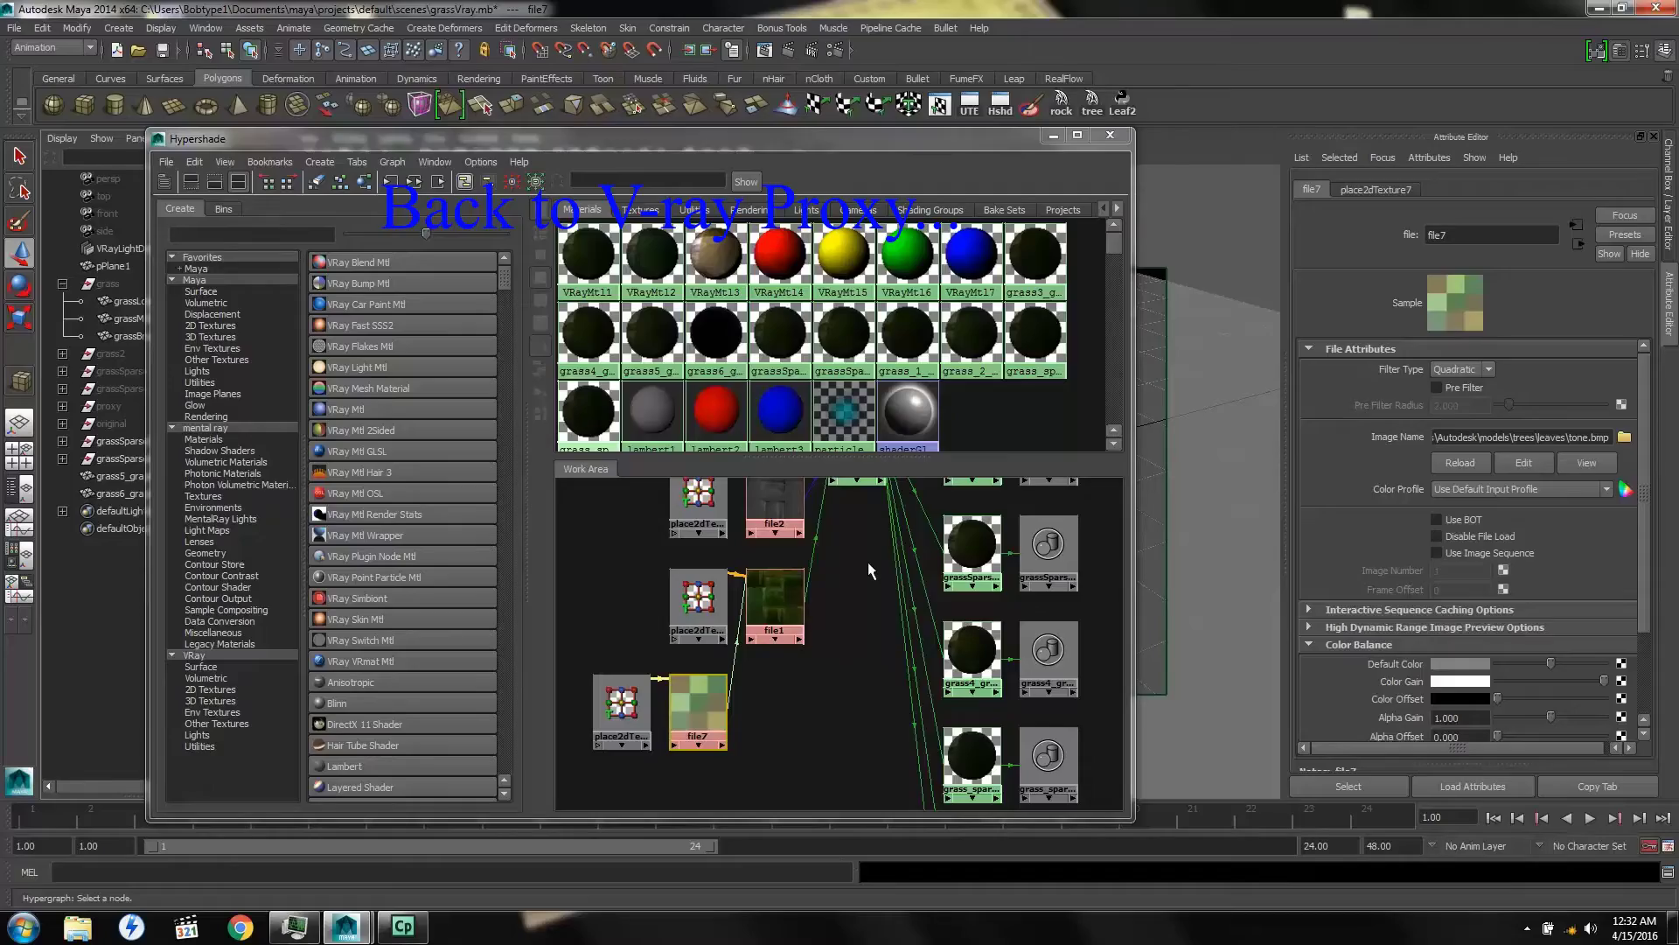
Examine VRayMtl1 in the grass scene's shading network, including its Bump and Normal mapping settings and the texture files connected to it
{"action": "middle_click_drag", "start_coordinate": [867, 551], "coordinate": [831, 773], "text": "alt"}
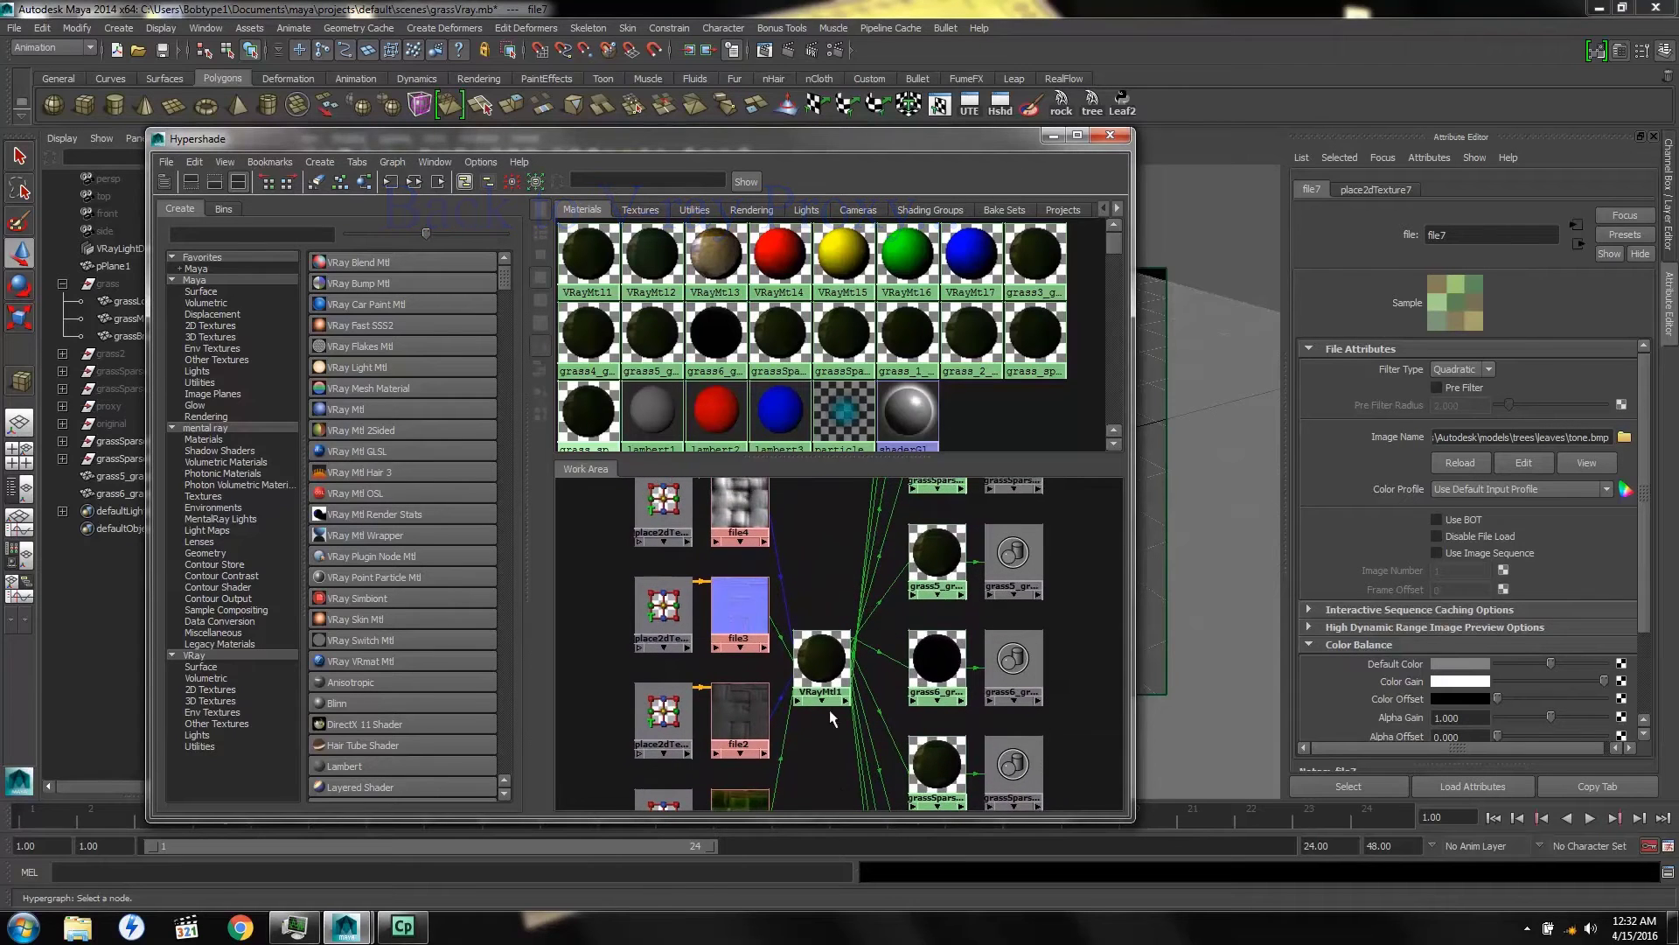
{"action": "left_click", "coordinate": [826, 658]}
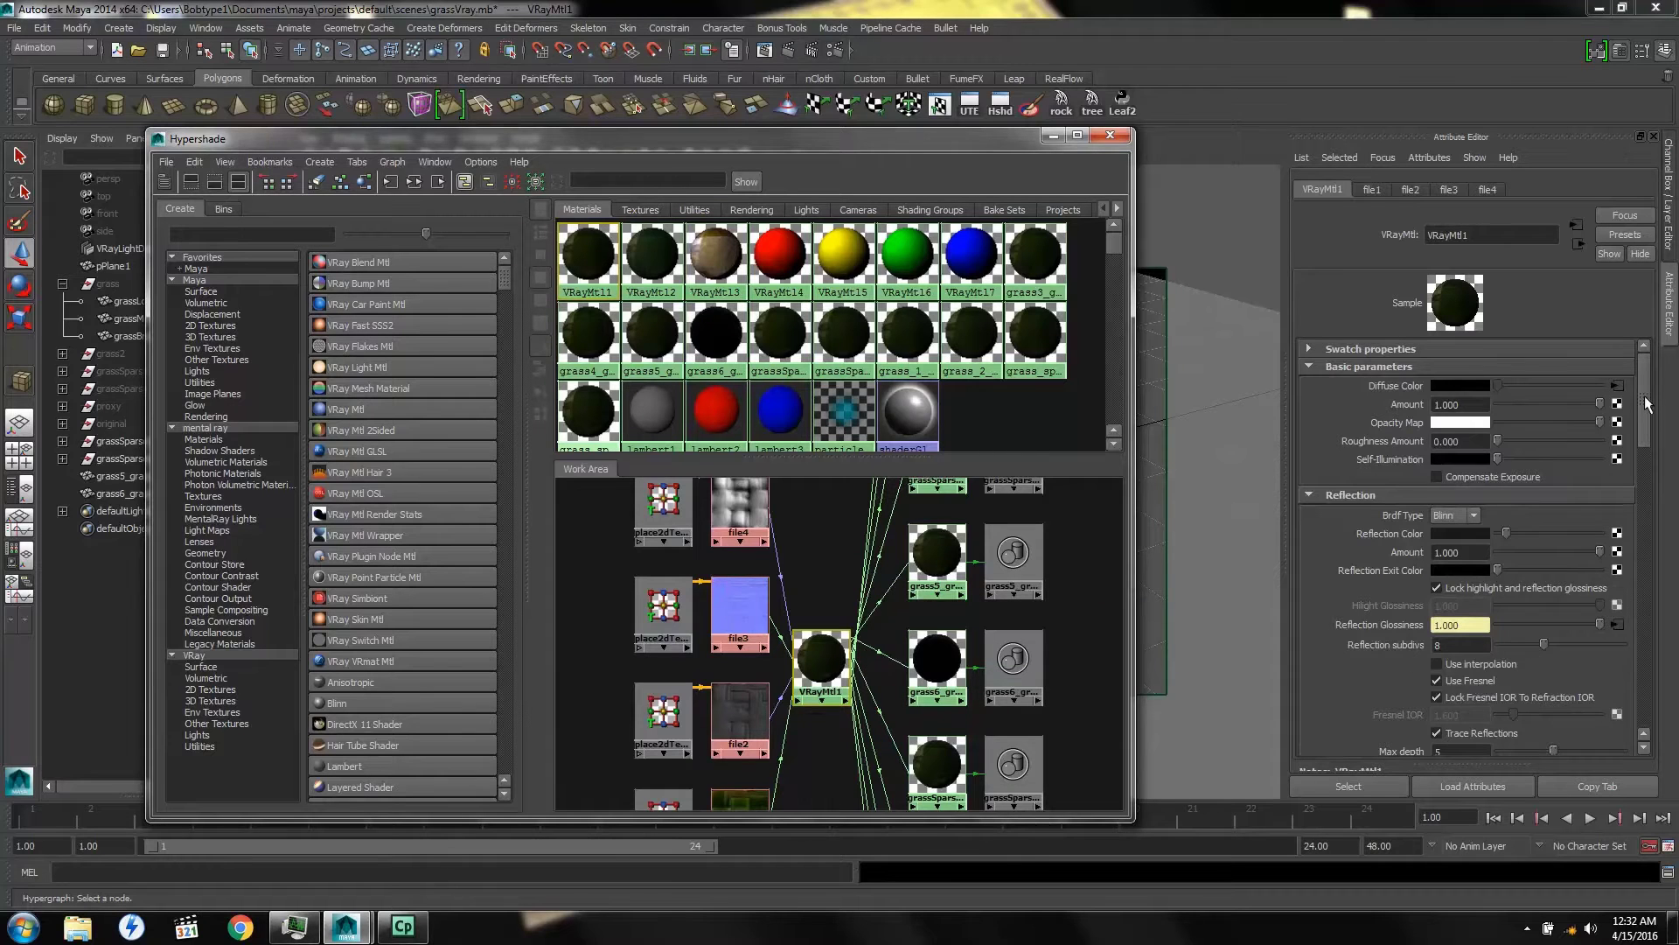
{"action": "left_click_drag", "start_coordinate": [1649, 406], "coordinate": [1649, 575]}
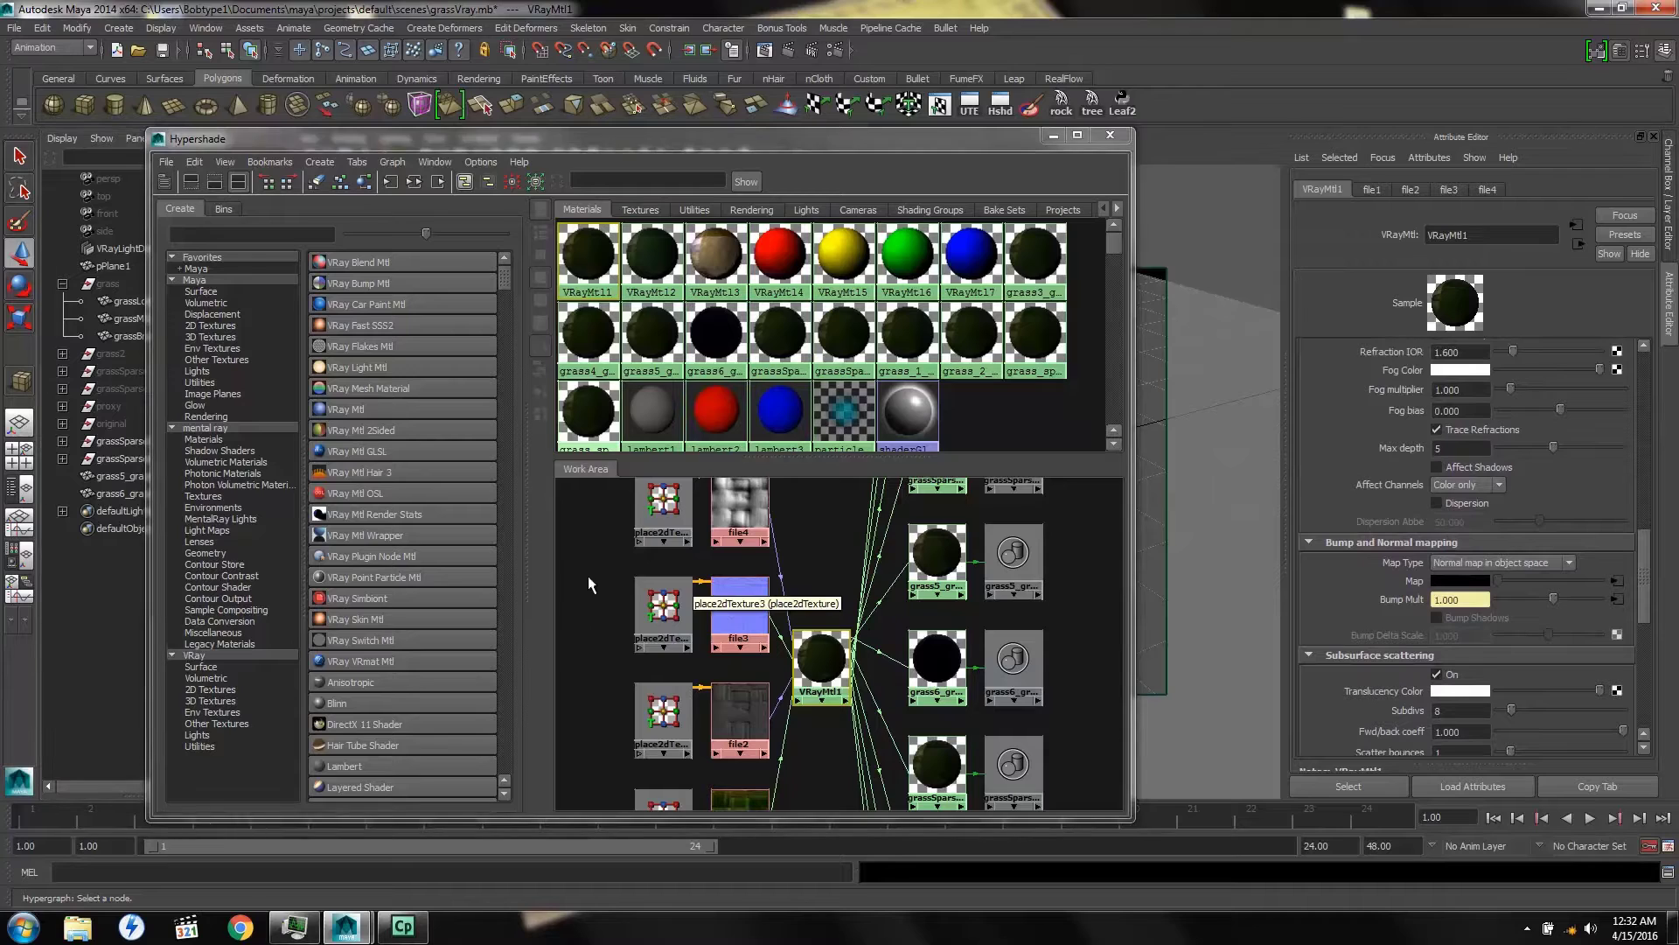
{"action": "middle_click_drag", "start_coordinate": [588, 576], "coordinate": [554, 651], "text": "alt"}
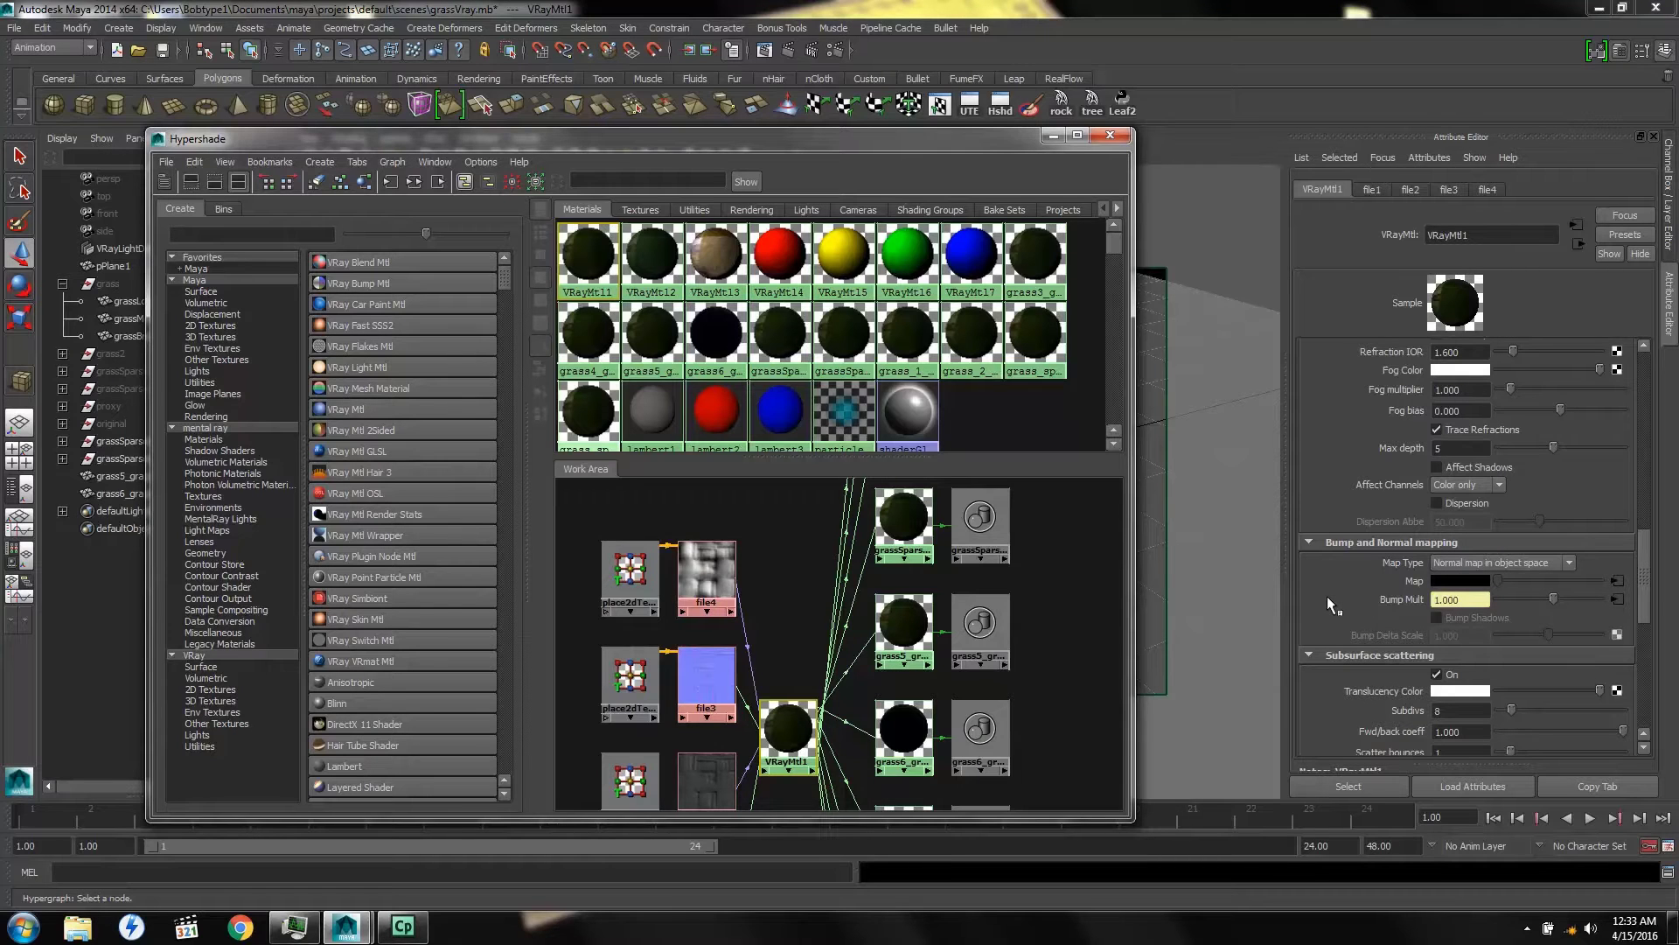
Look up Quixel nDo2 among the installed programs and close the program list without launching it
{"action": "left_click", "coordinate": [24, 927]}
{"action": "left_click", "coordinate": [53, 848]}
{"action": "left_click", "coordinate": [43, 744]}
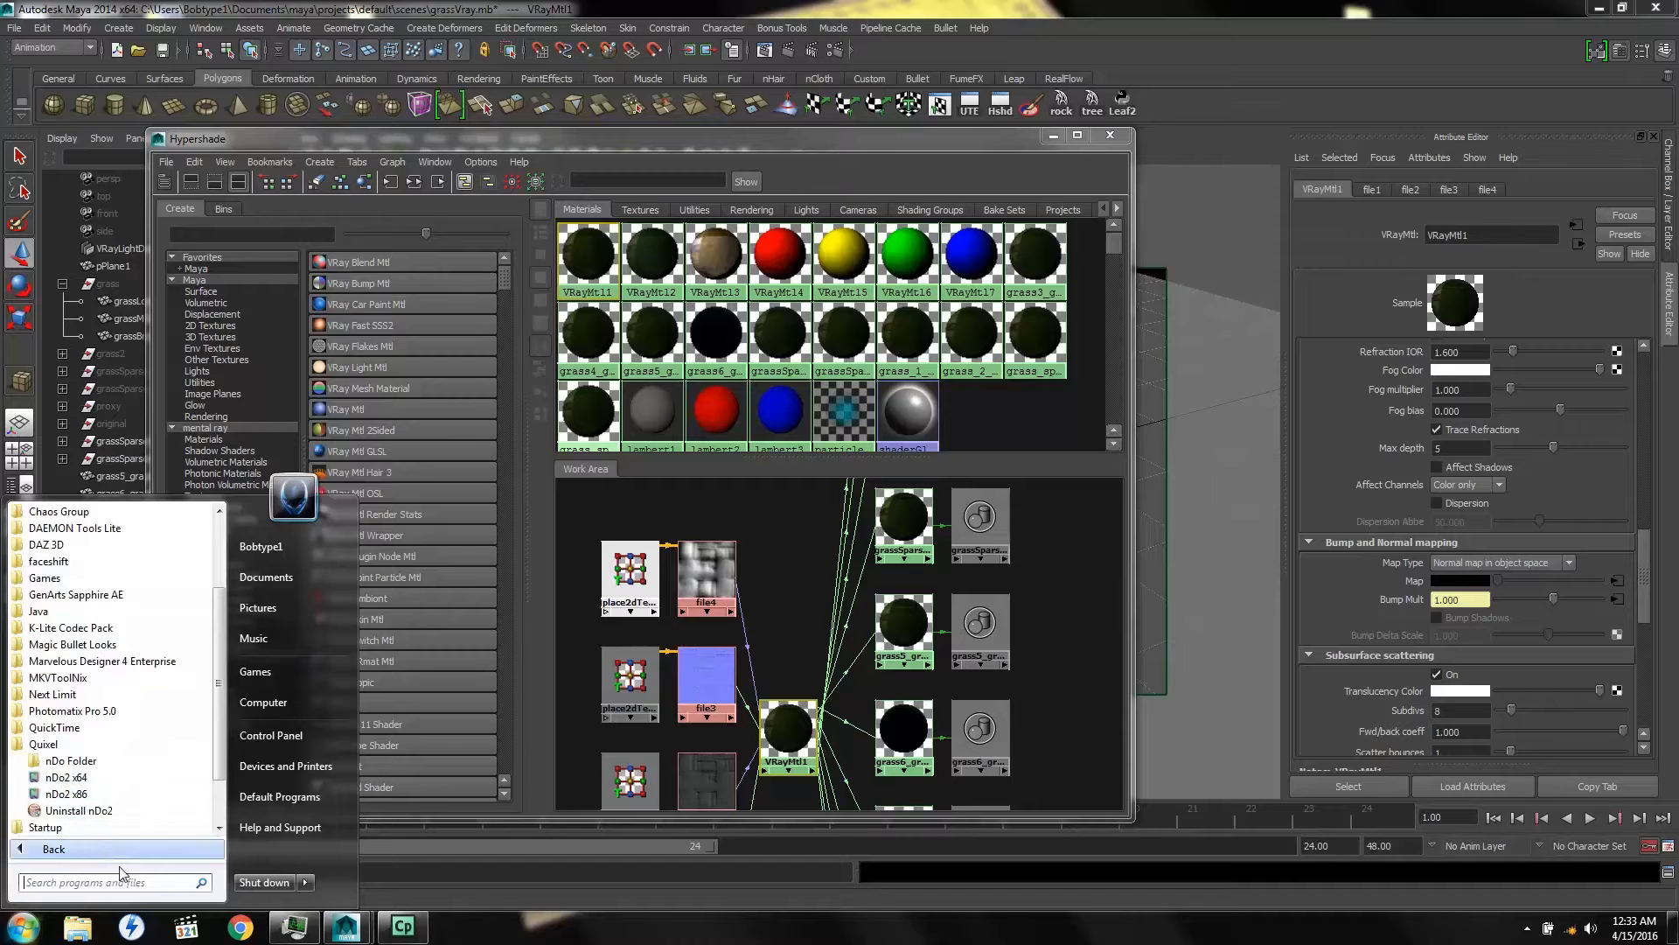
{"action": "left_click", "coordinate": [486, 932]}
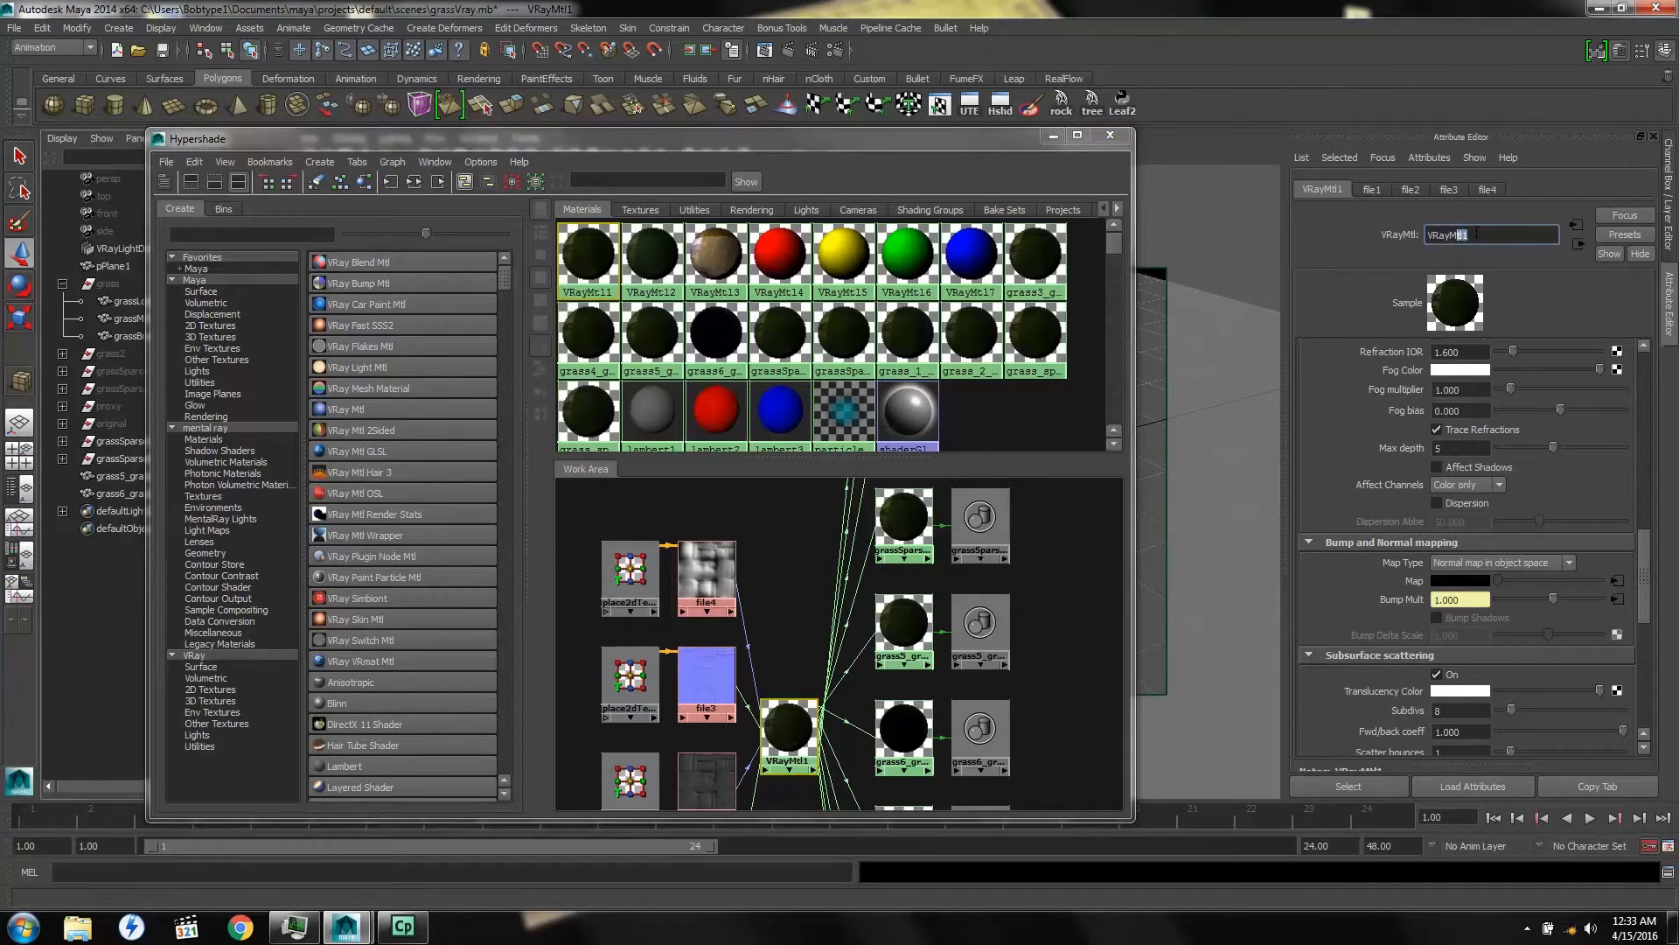
Highlight VRayMtl1's name to point it out, locate its node in the shading network, and close Hypershade
{"action": "left_click_drag", "start_coordinate": [1477, 232], "coordinate": [1406, 236]}
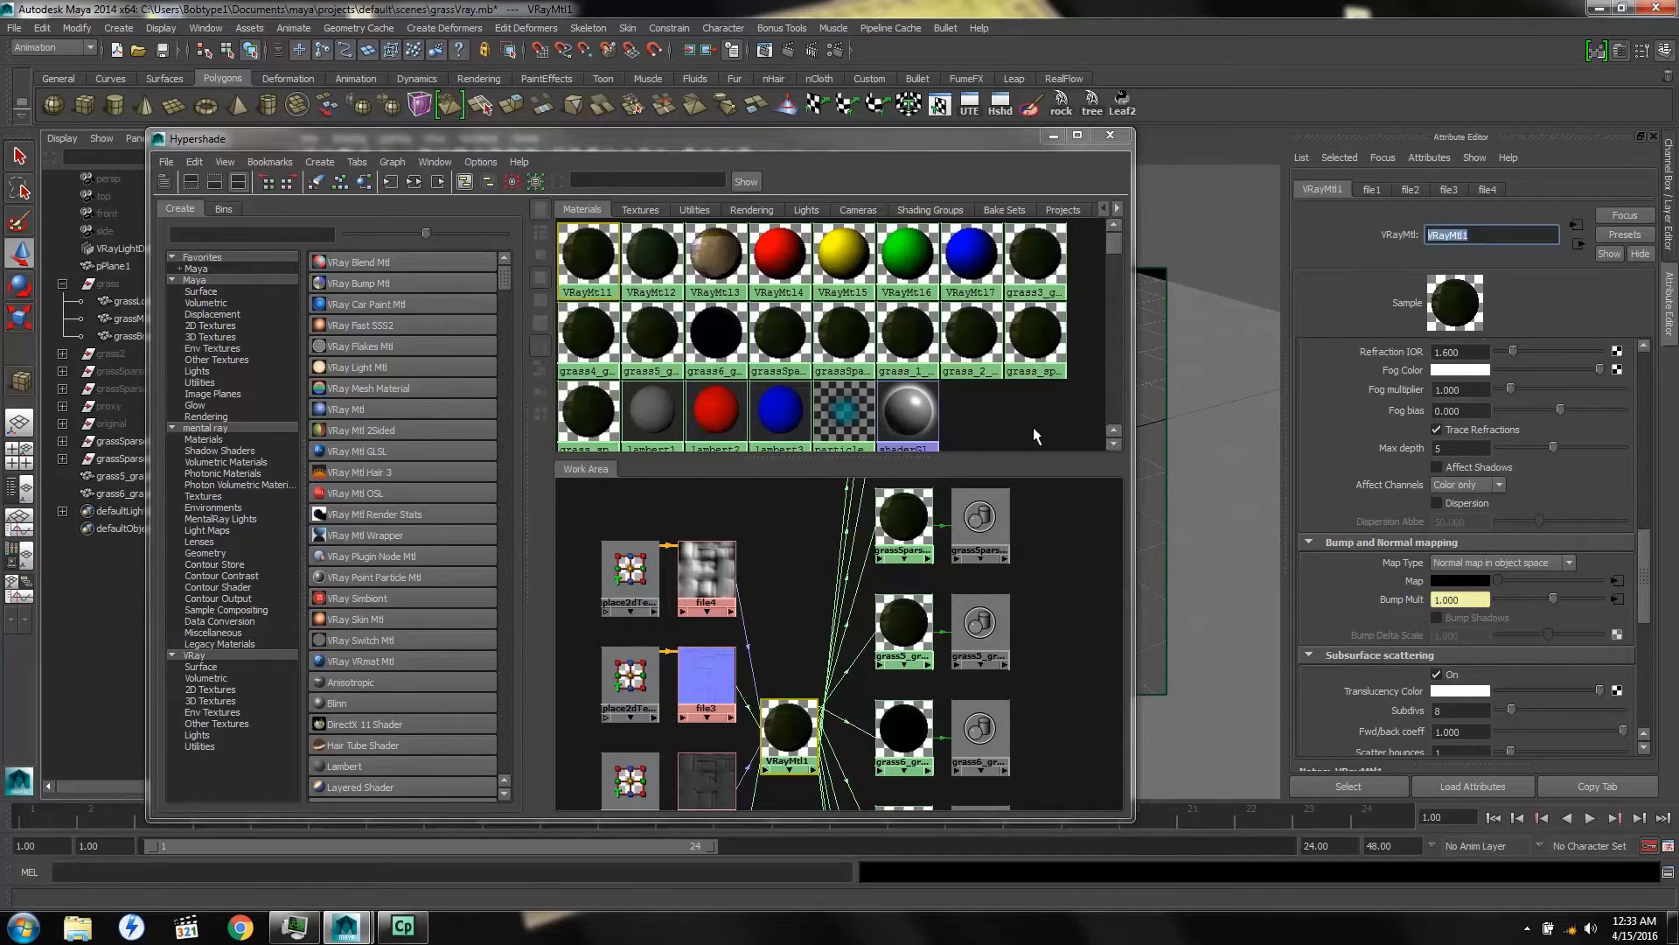
{"action": "left_click", "coordinate": [801, 739]}
{"action": "left_click", "coordinate": [1113, 138]}
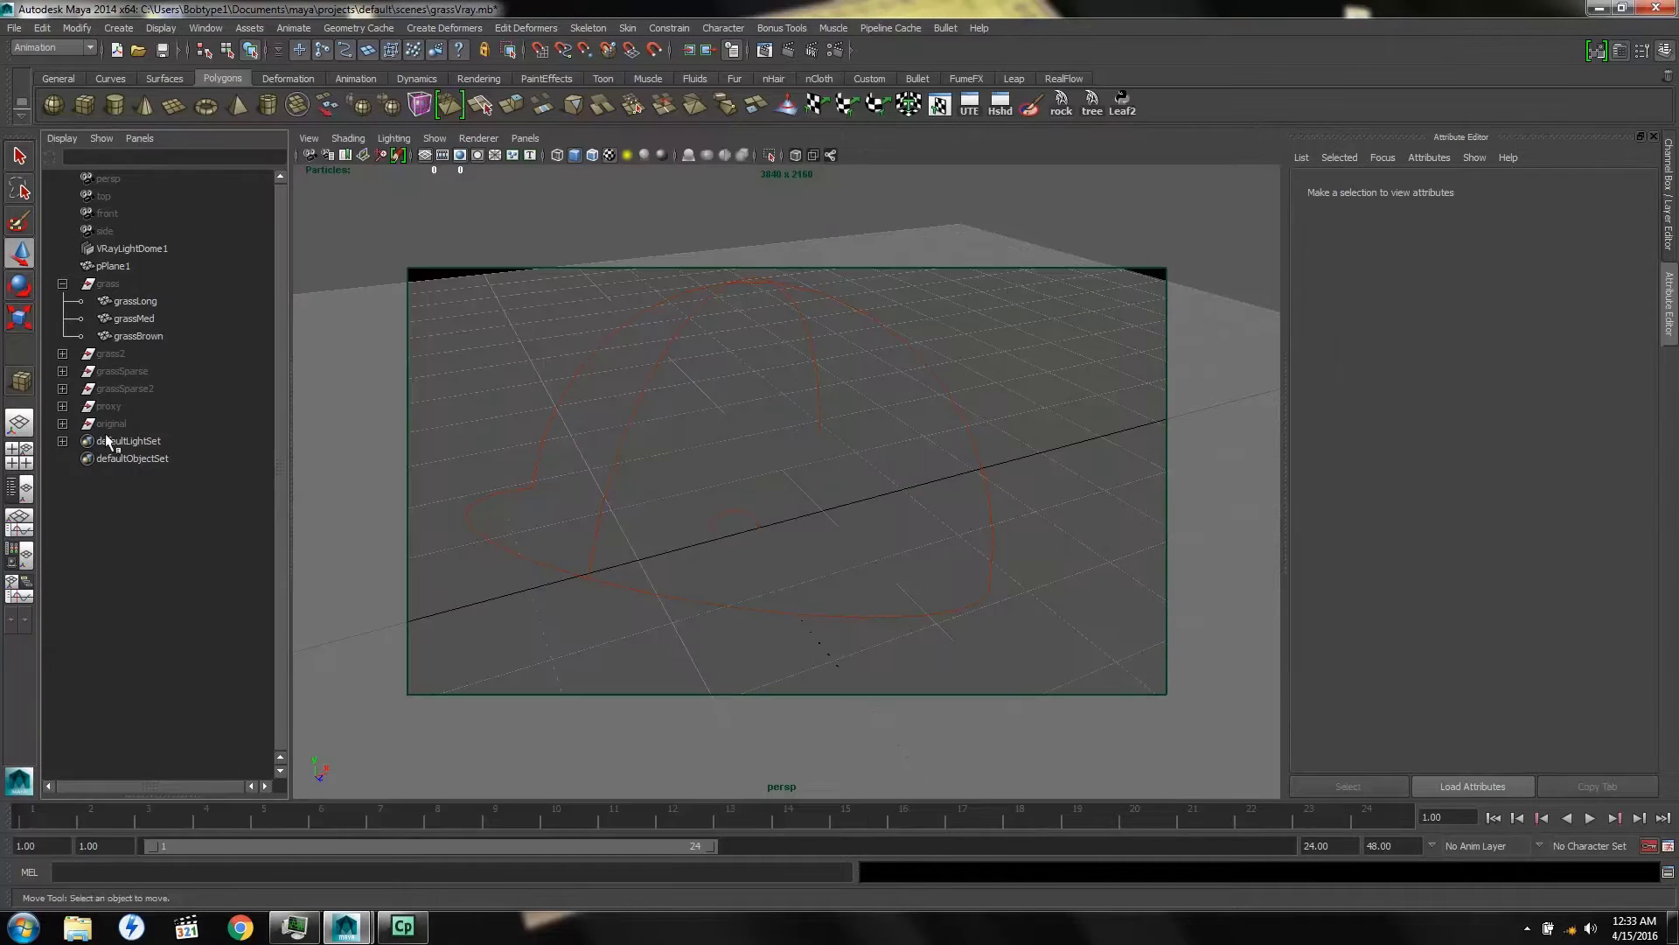
Import the V-Ray proxy grass_1.vrmesh from the Desktop's proxy folder, keeping the node name mesh
{"action": "left_click", "coordinate": [117, 28]}
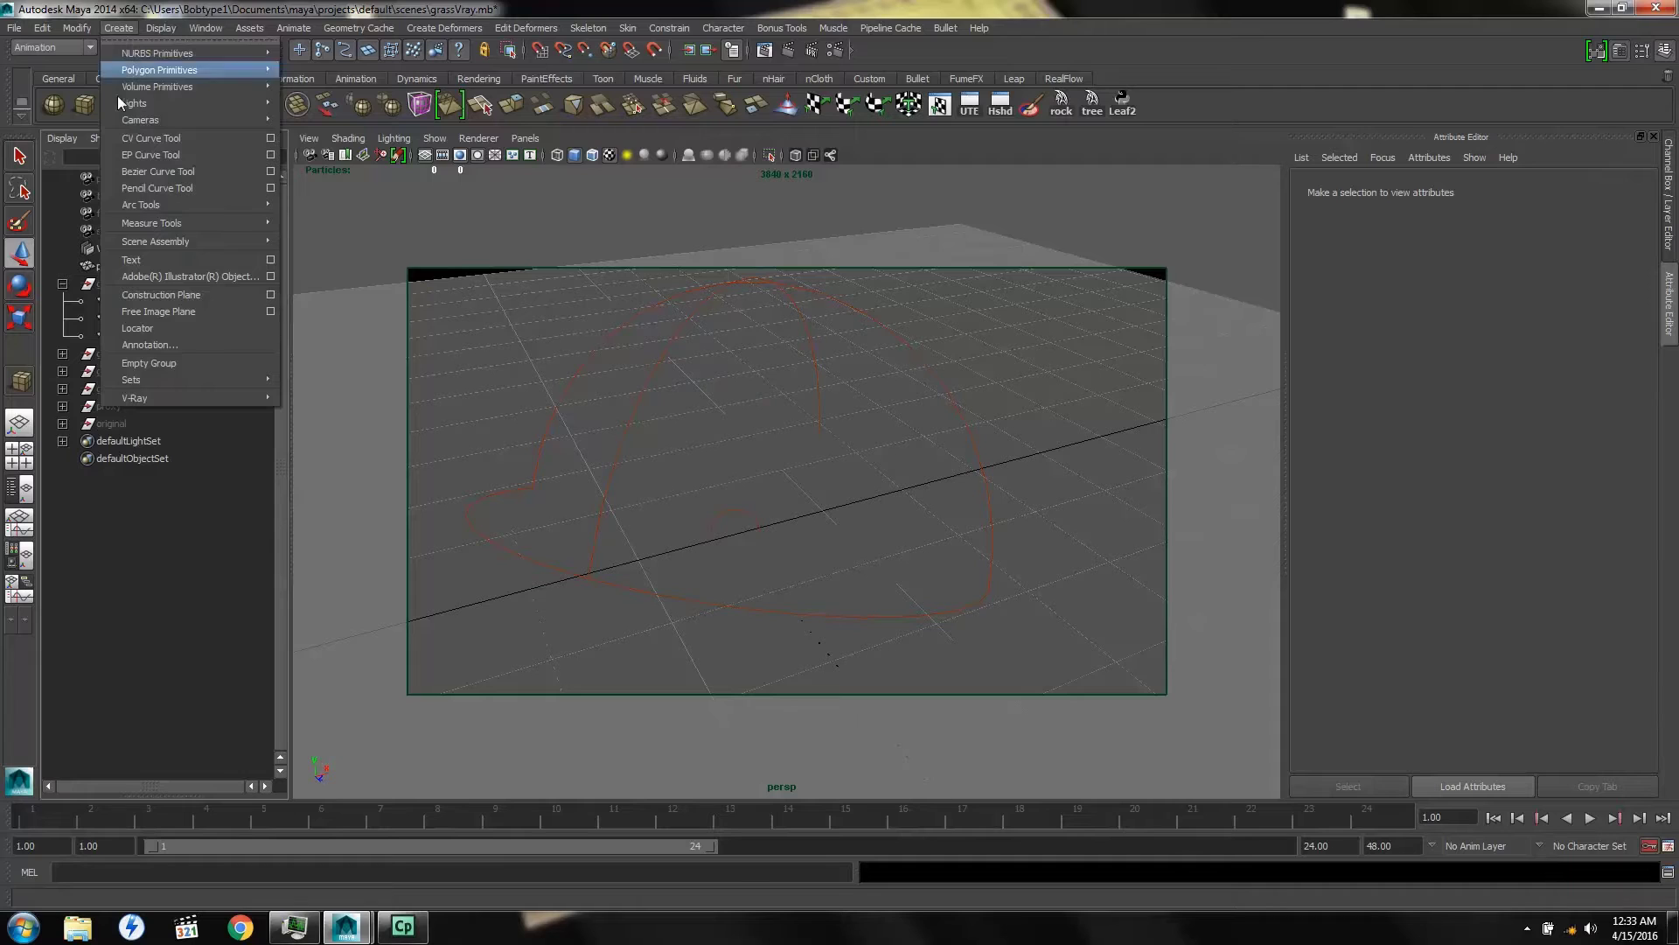
{"action": "mouse_move", "coordinate": [179, 393]}
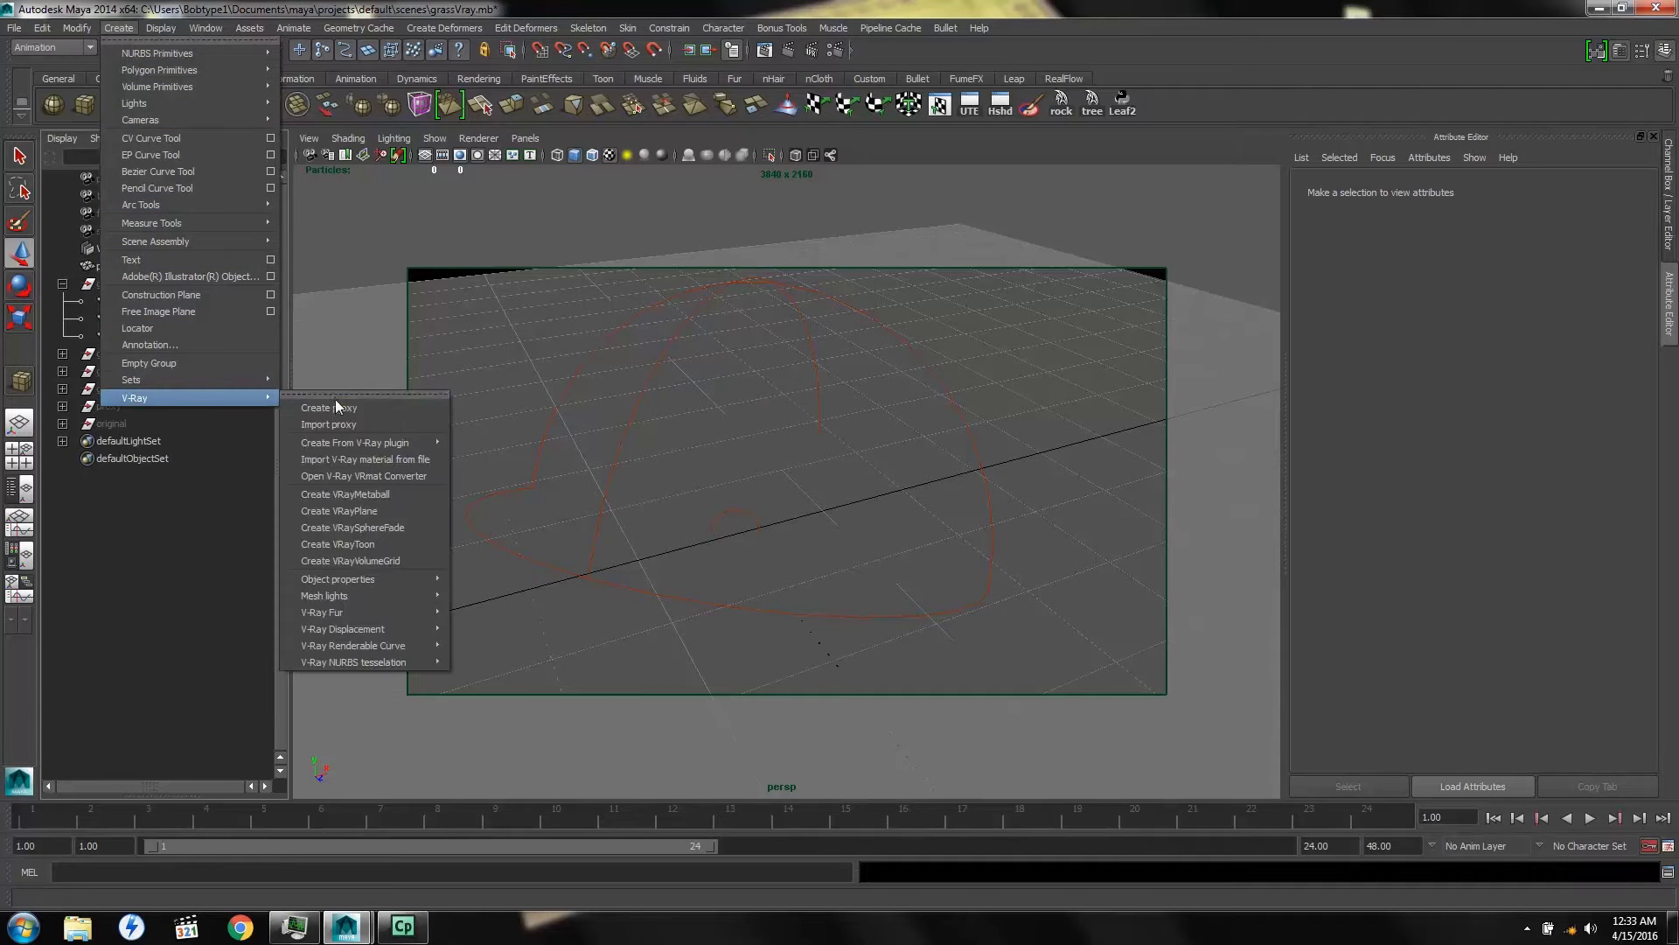
{"action": "left_click", "coordinate": [336, 424]}
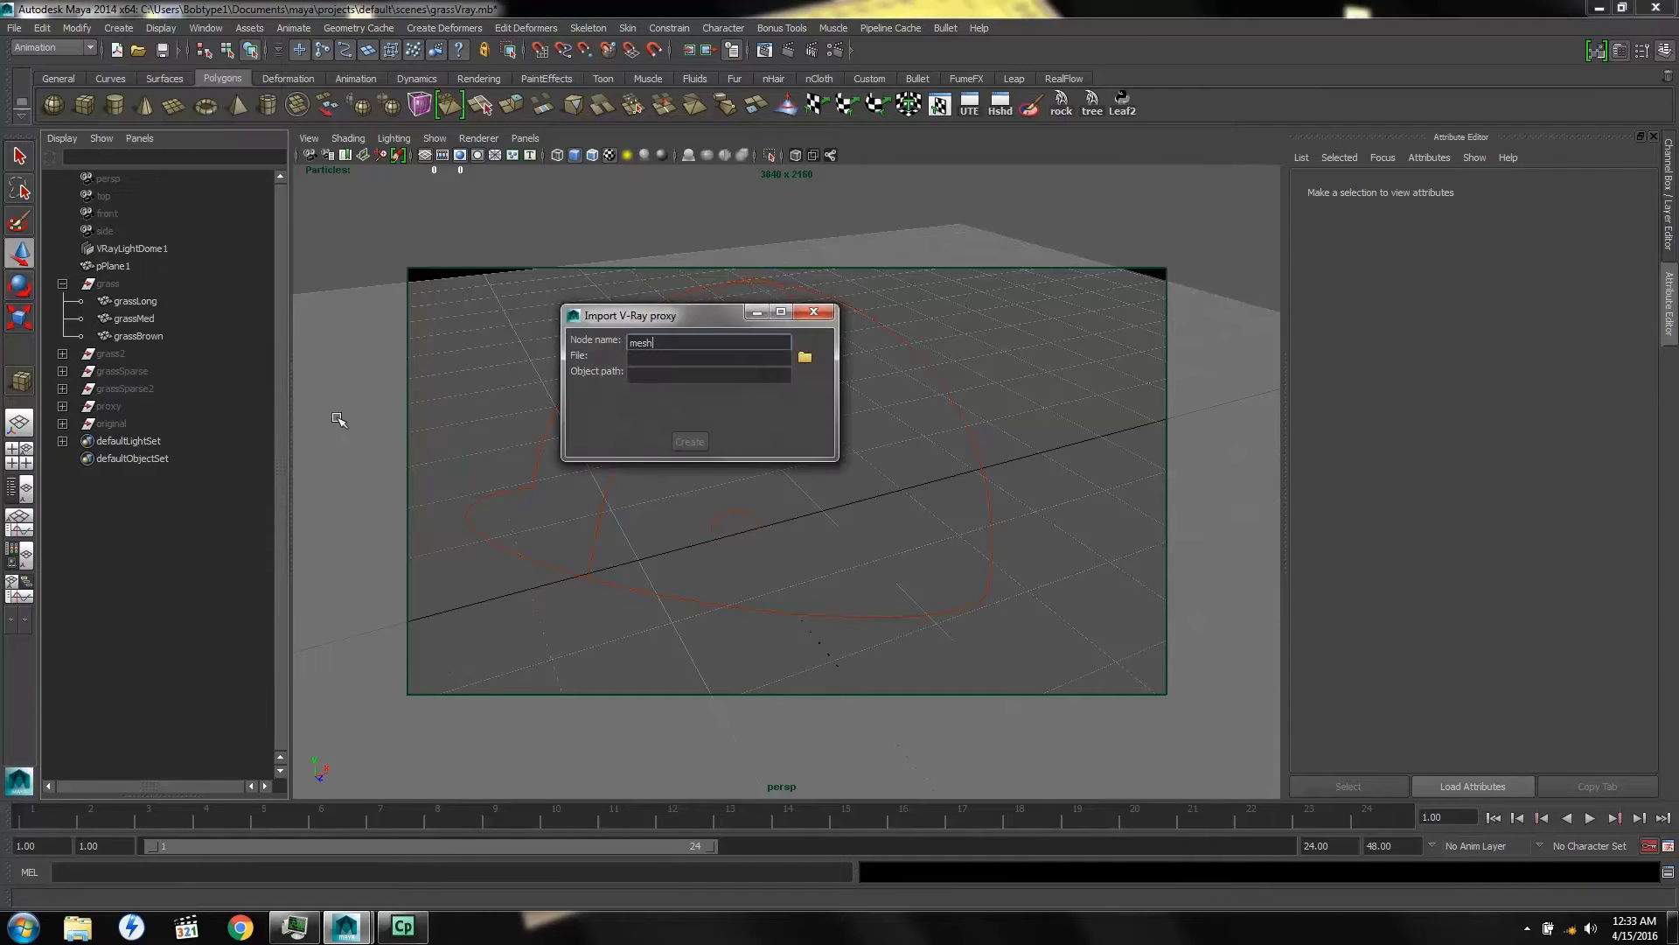
{"action": "left_click", "coordinate": [805, 359]}
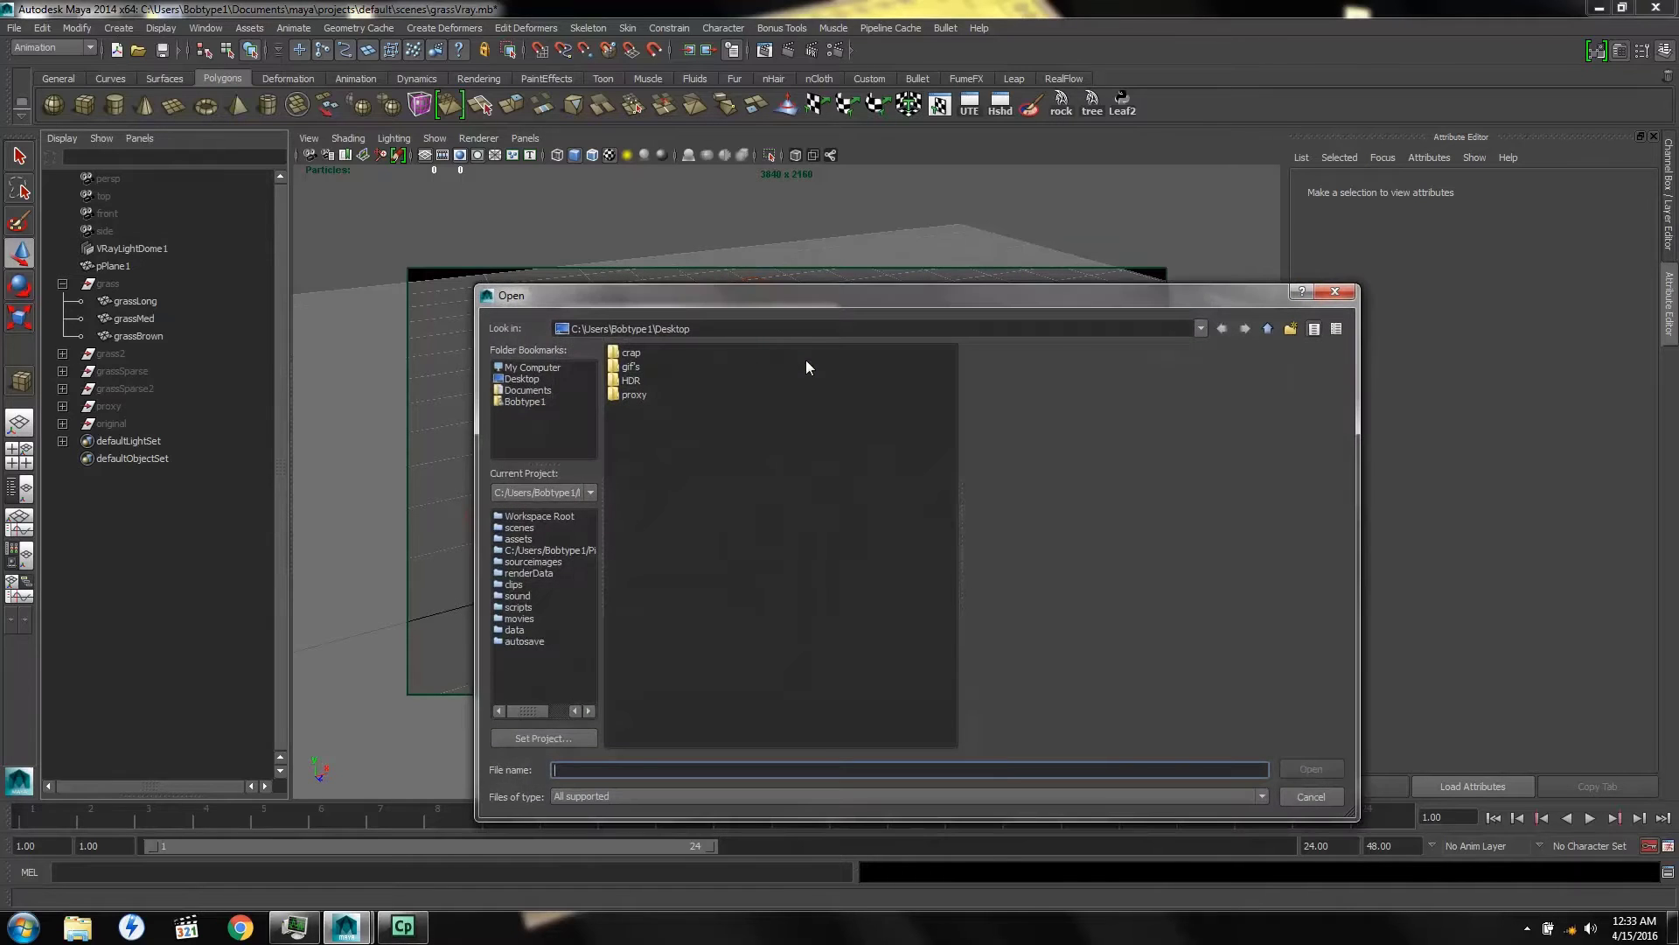
{"action": "double_click", "coordinate": [642, 397]}
{"action": "left_click", "coordinate": [658, 353]}
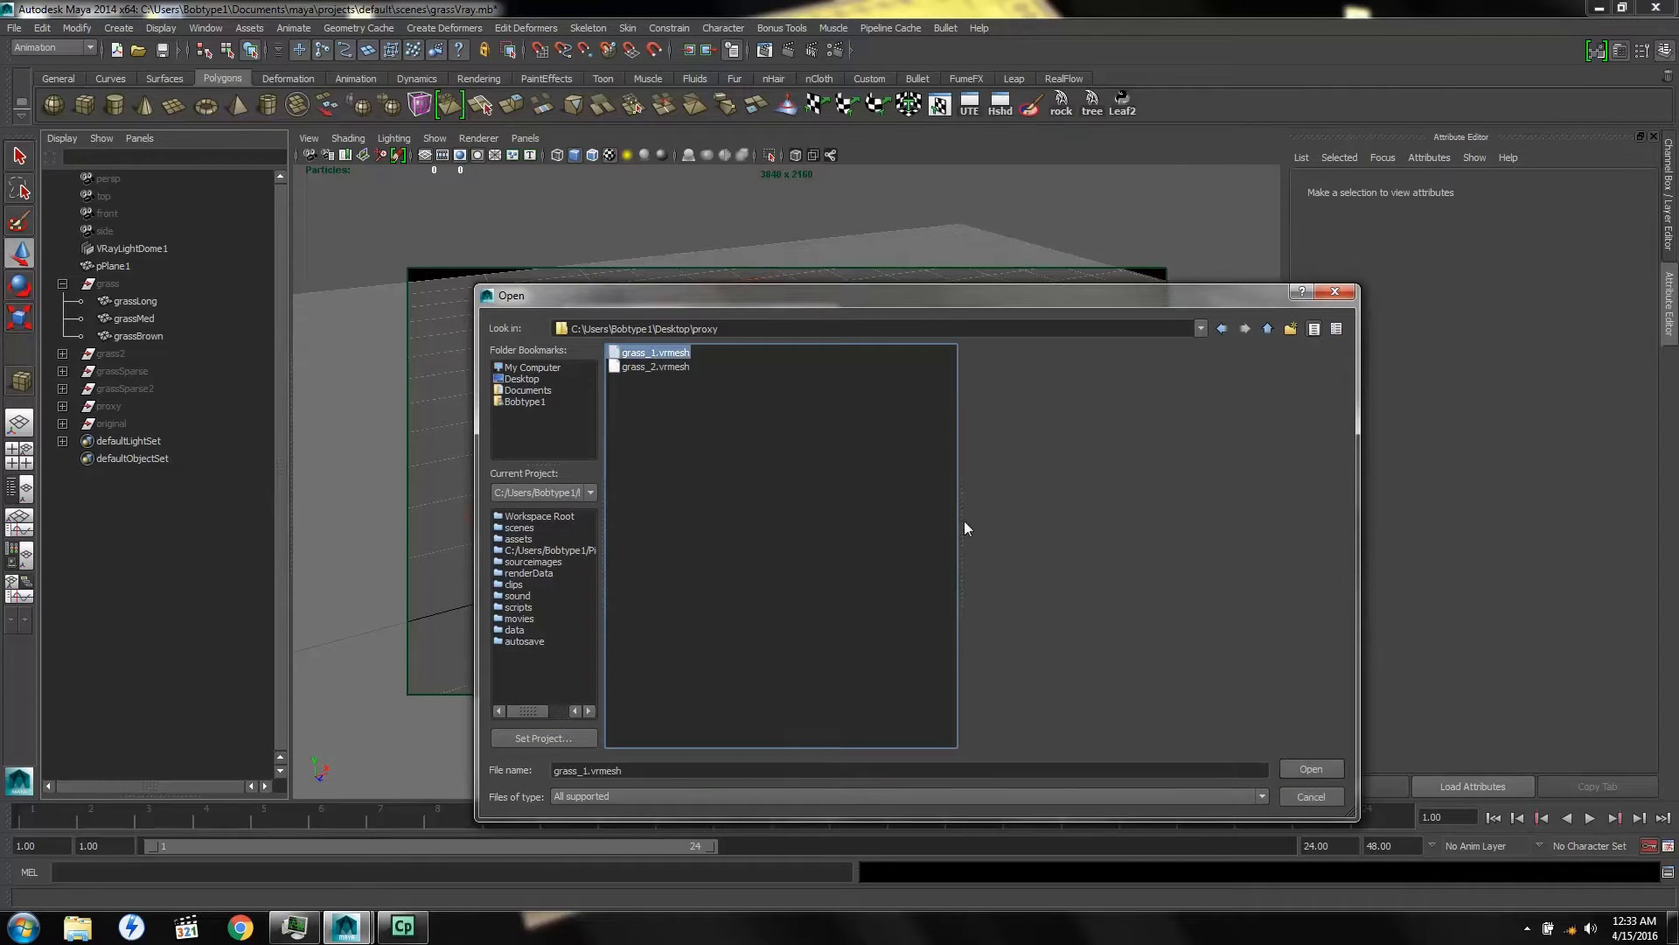
{"action": "left_click", "coordinate": [1294, 767]}
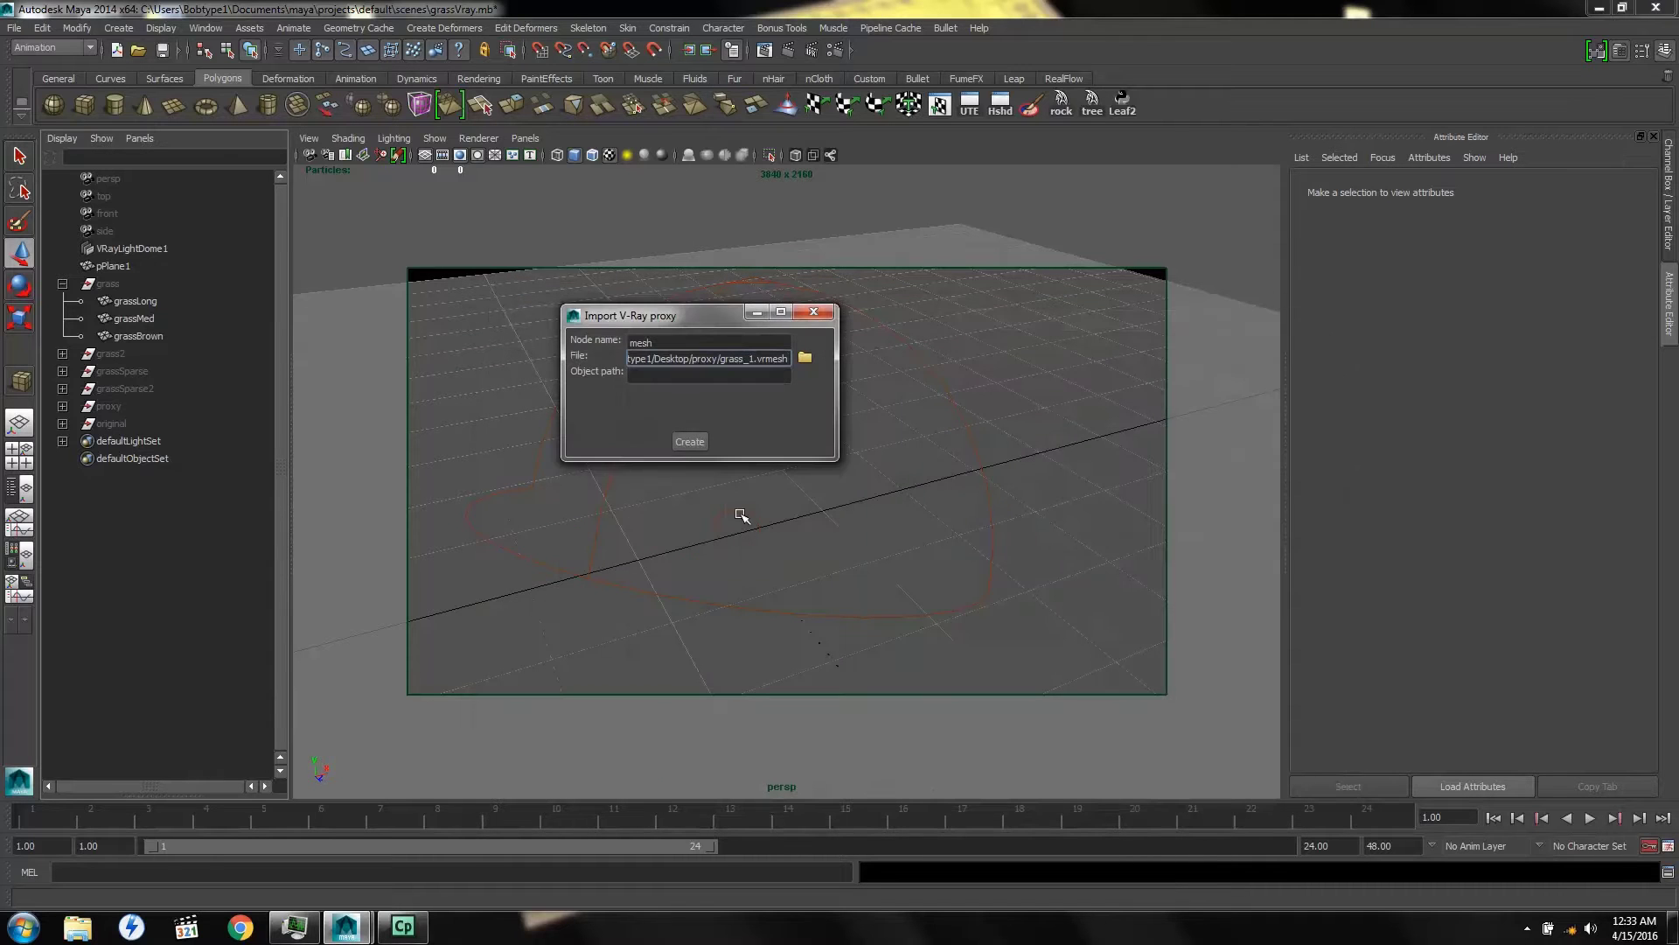
{"action": "left_click", "coordinate": [689, 442]}
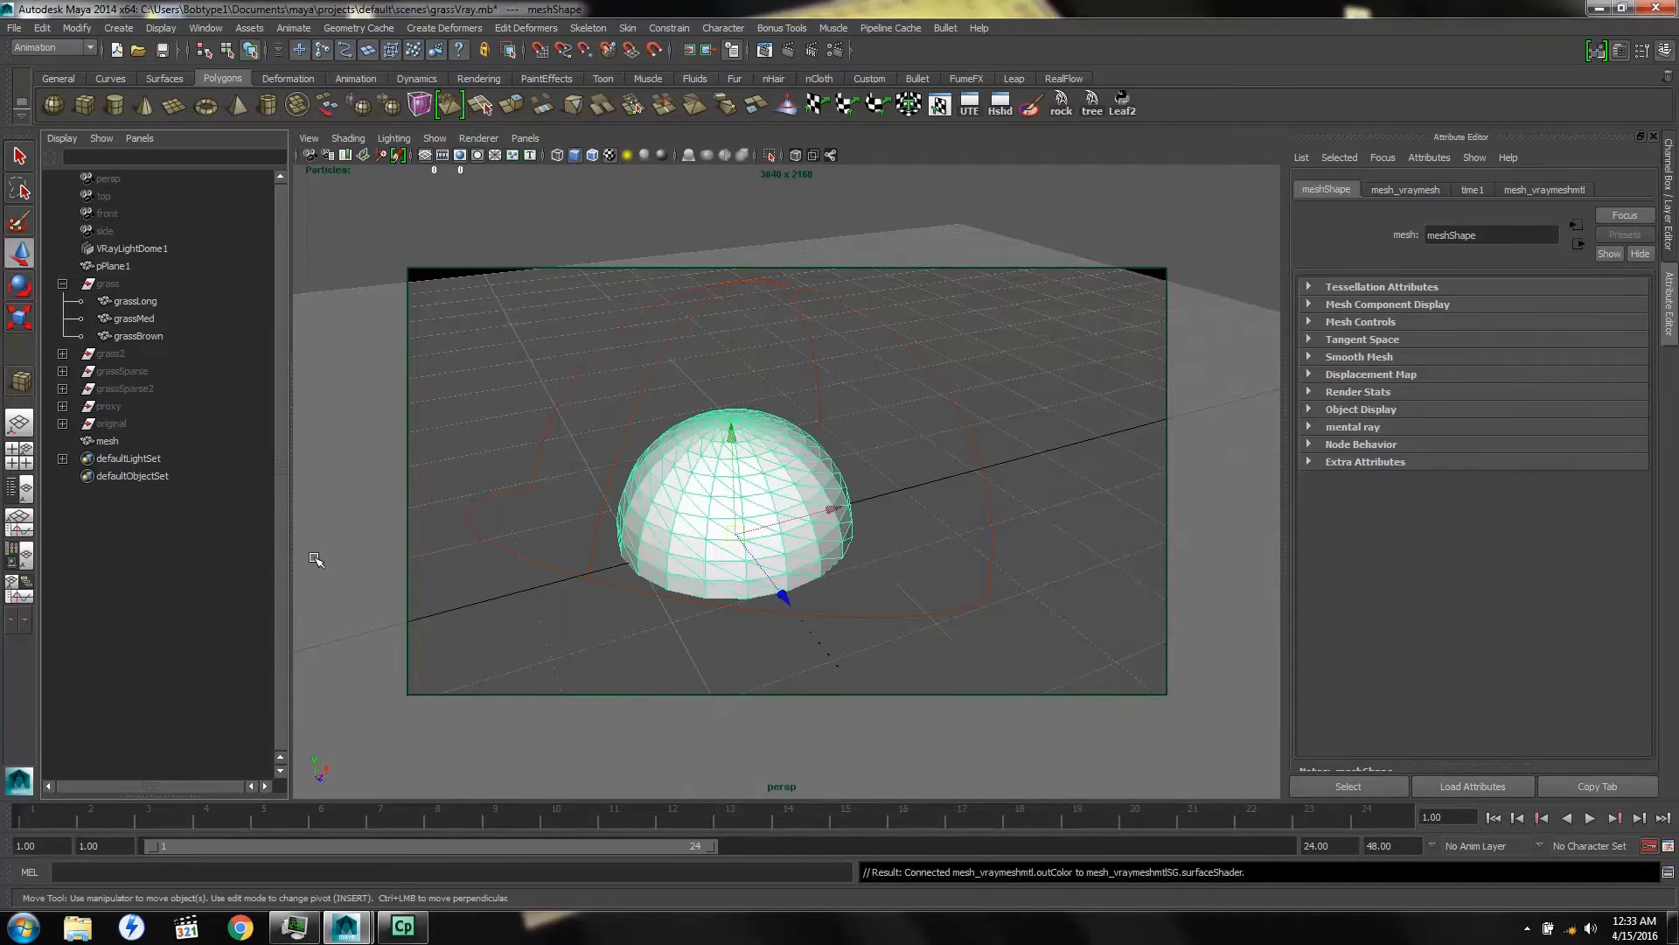
Examine the proxy's mesh_vraymeshmtl shader list, graph the materials of grassLong, grassMed and grassBrown in Hypershade, and close it
{"action": "left_click", "coordinate": [1533, 189]}
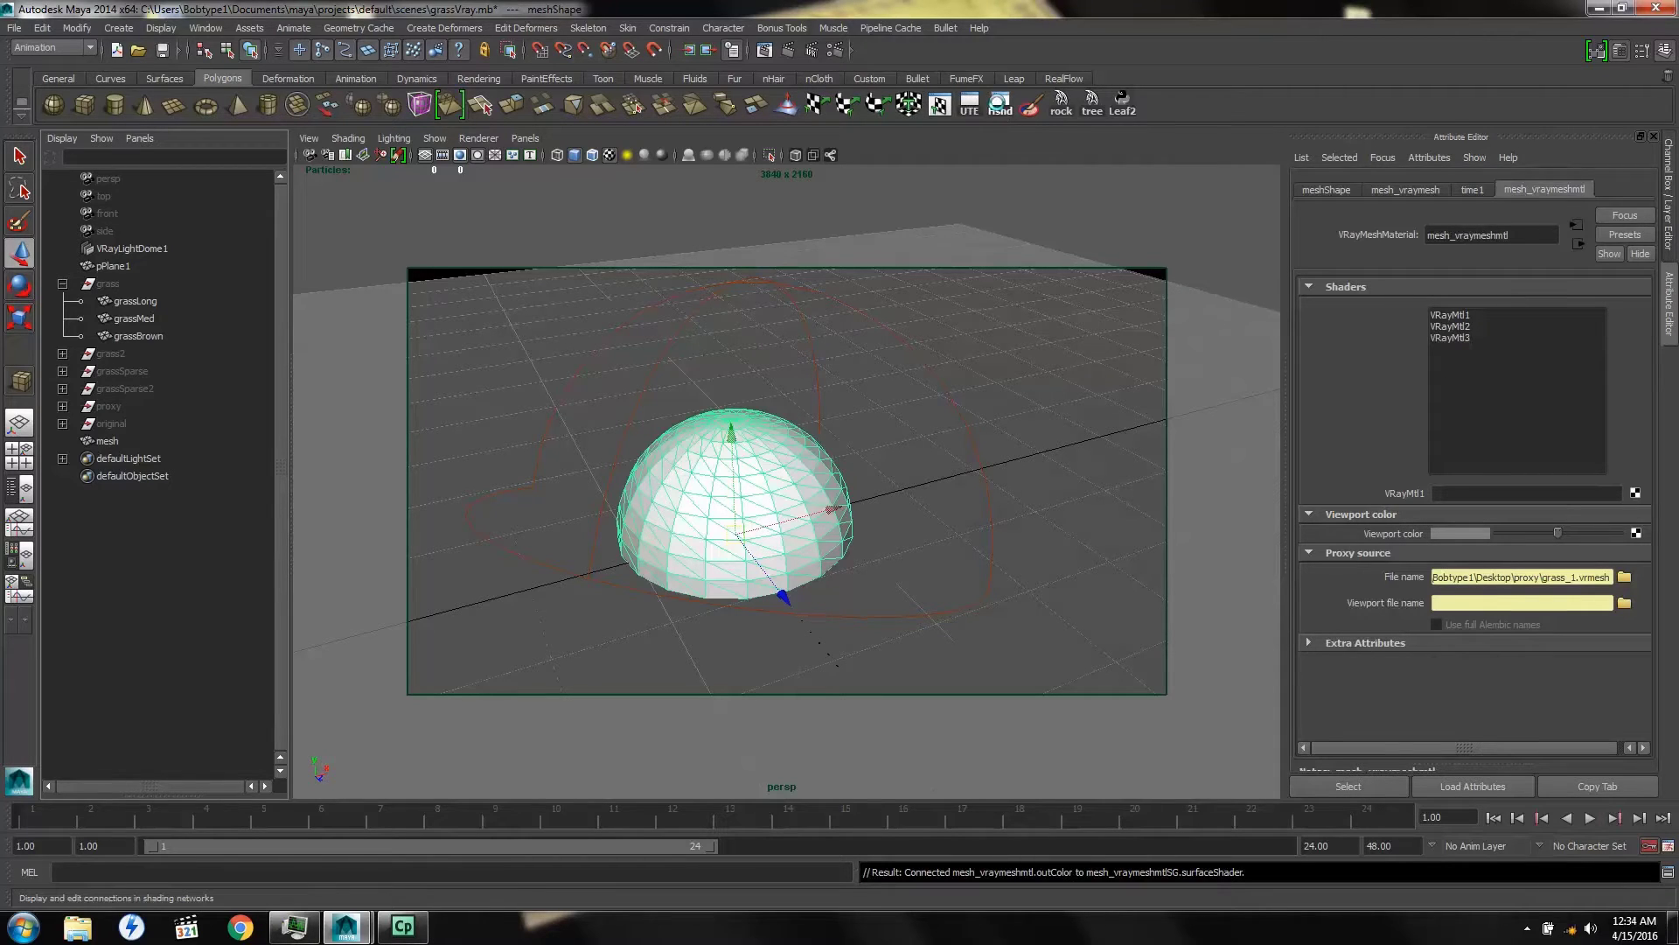
{"action": "left_click", "coordinate": [999, 103]}
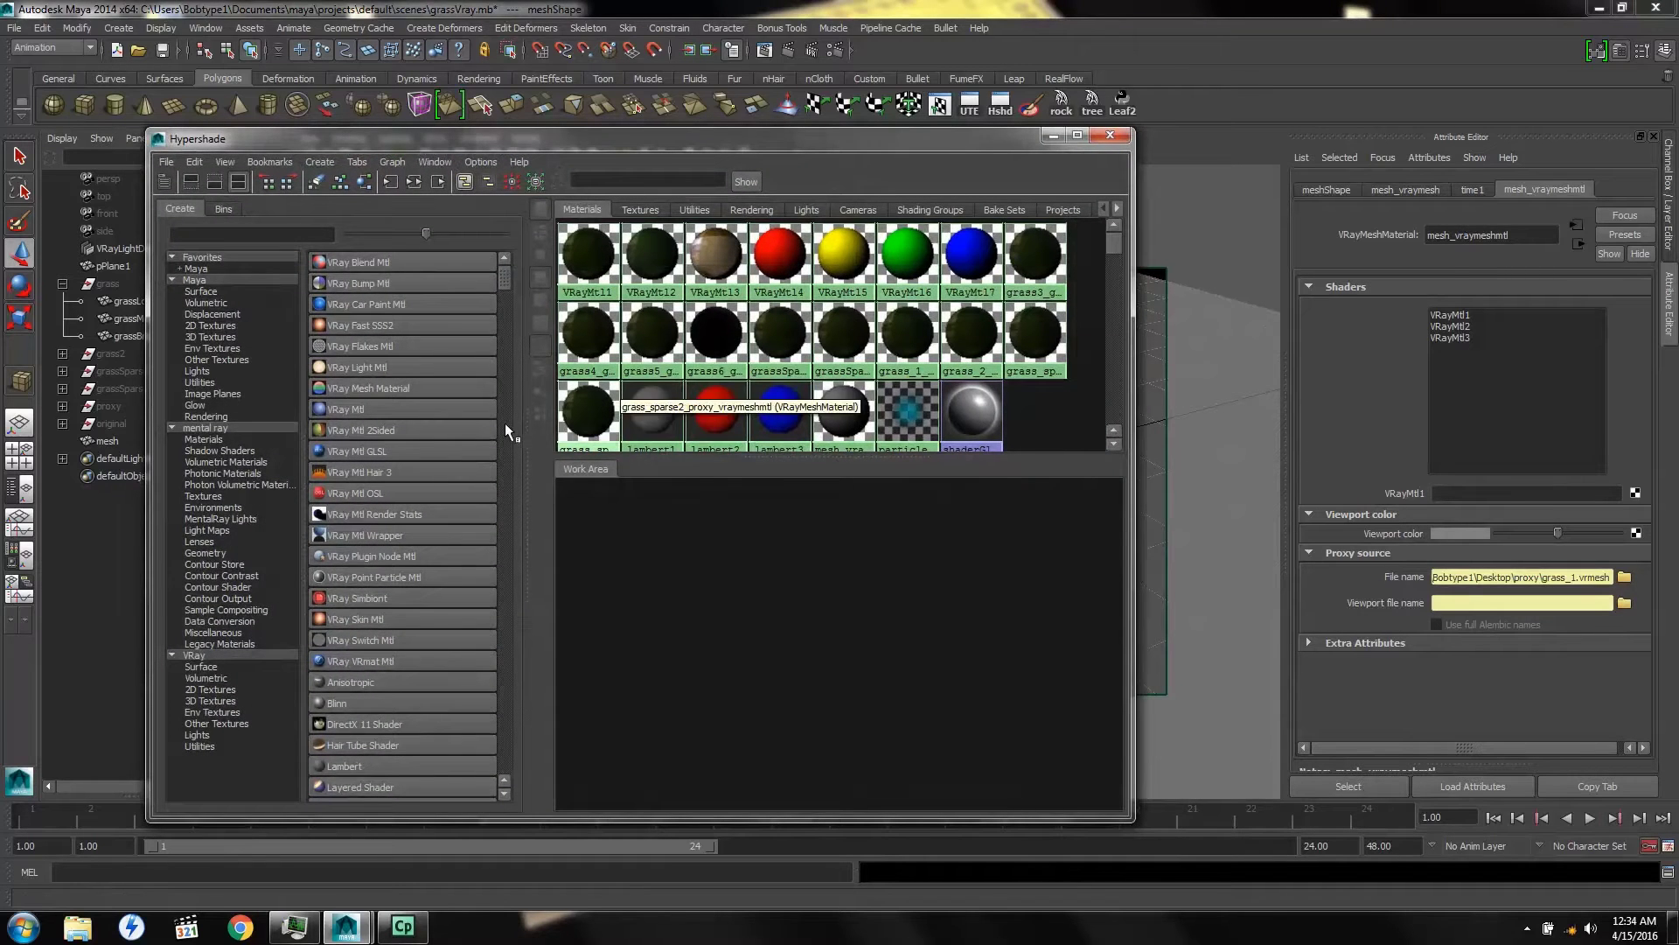
{"action": "left_click_drag", "start_coordinate": [113, 301], "coordinate": [116, 336]}
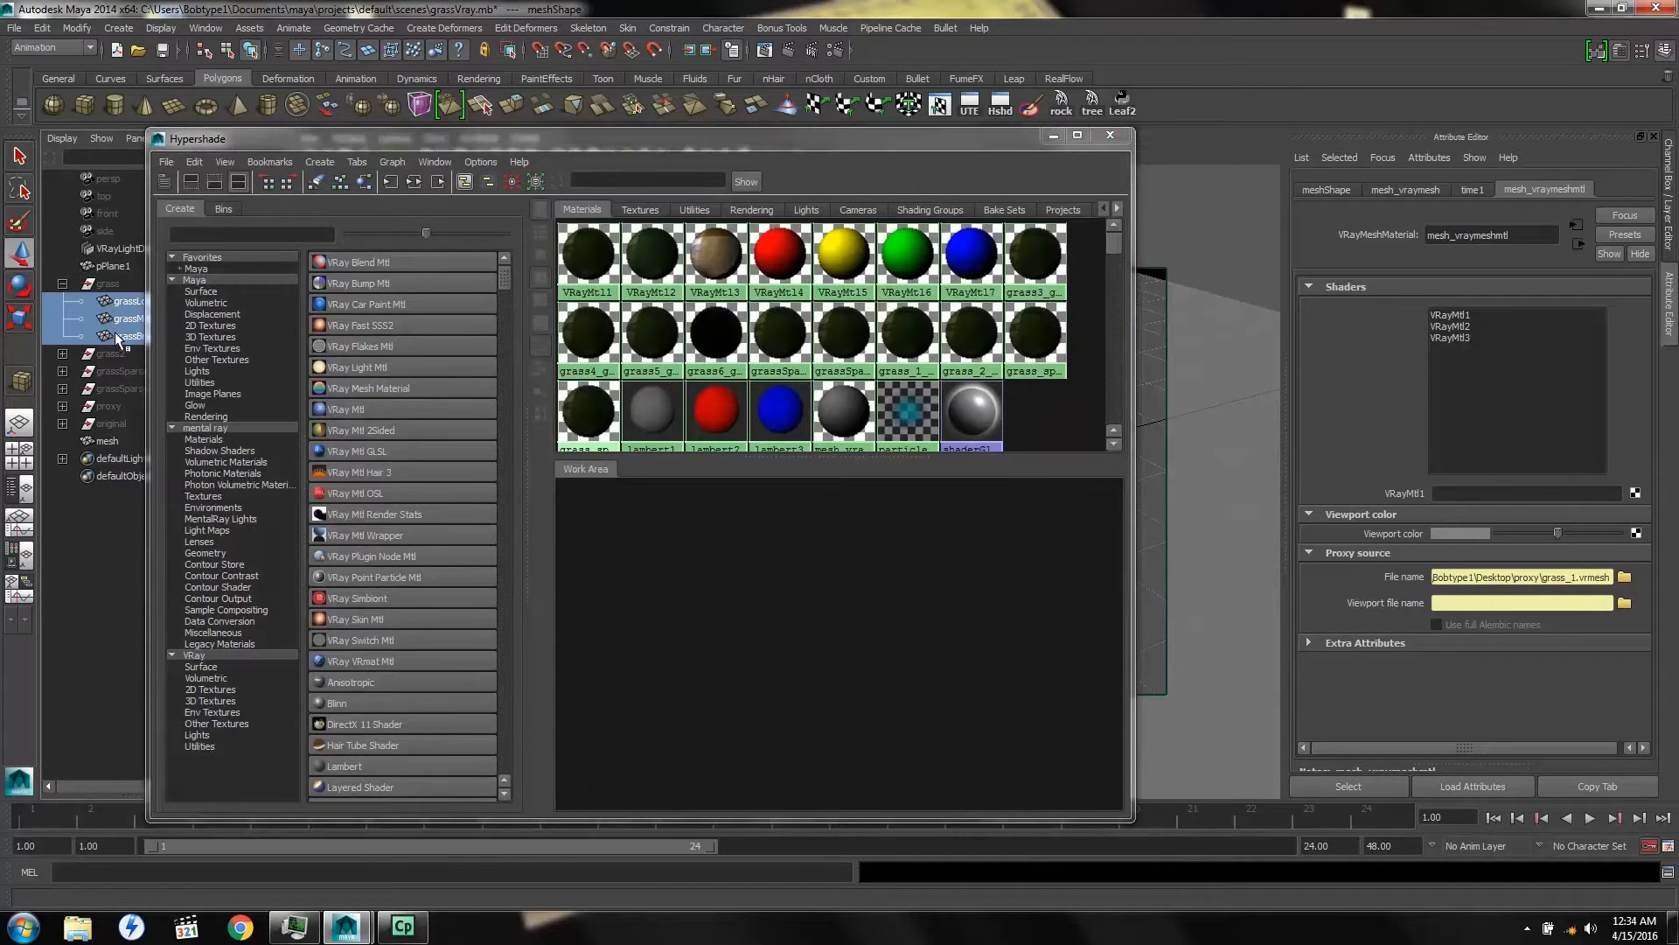
{"action": "left_click", "coordinate": [364, 182]}
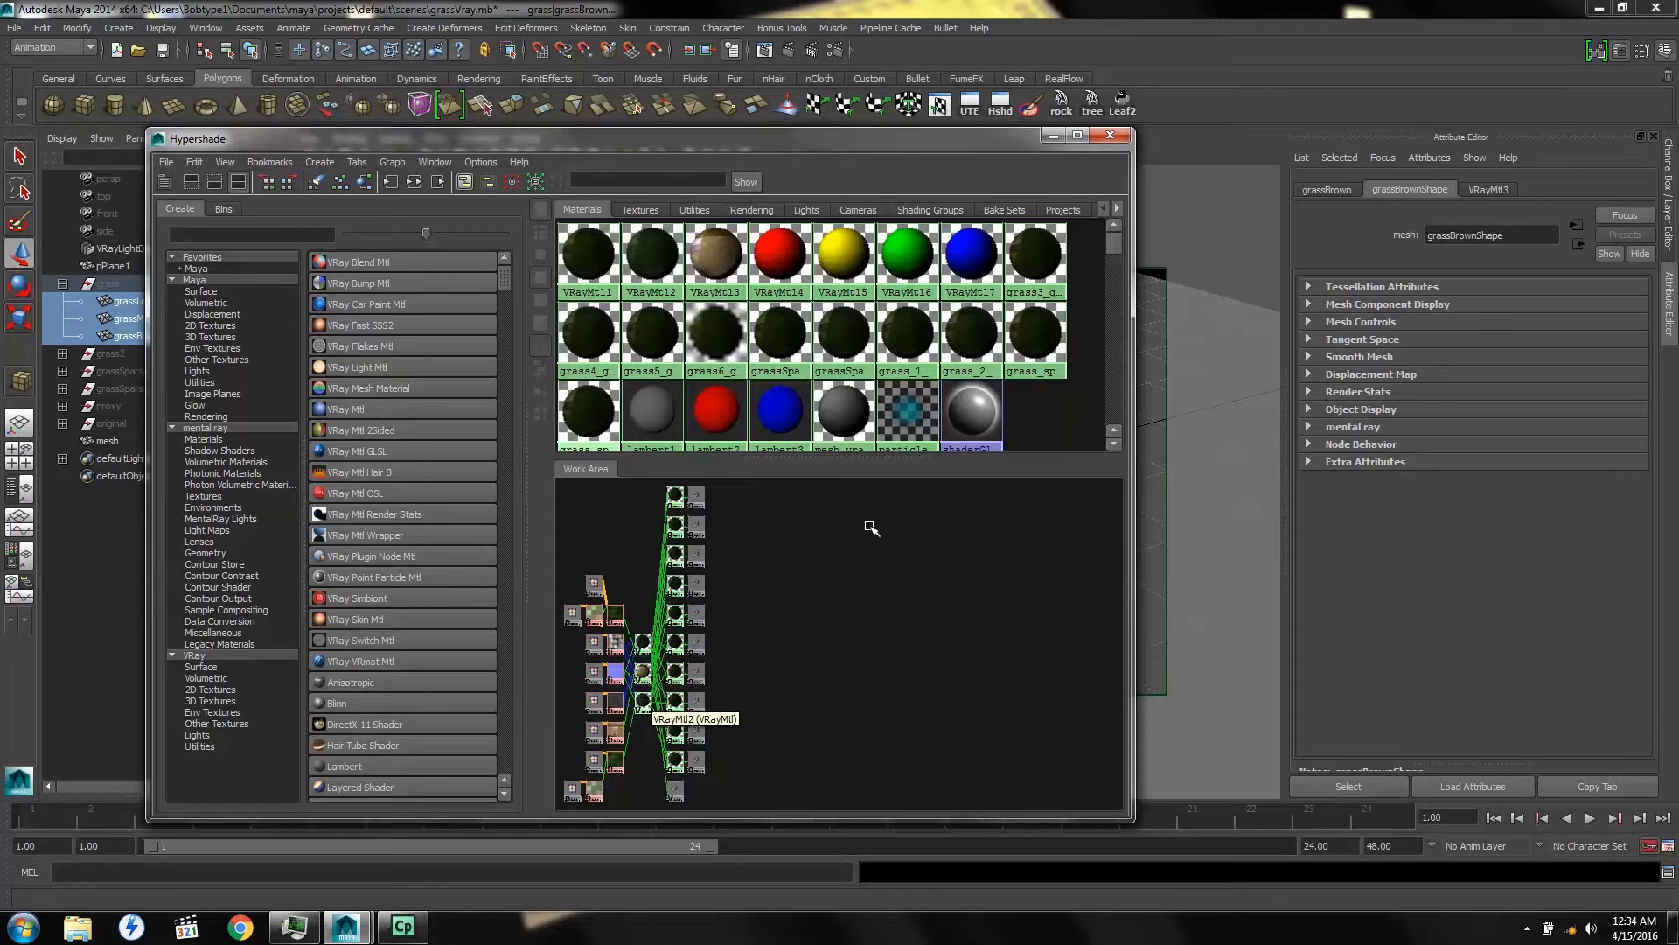
{"action": "left_click", "coordinate": [1110, 136]}
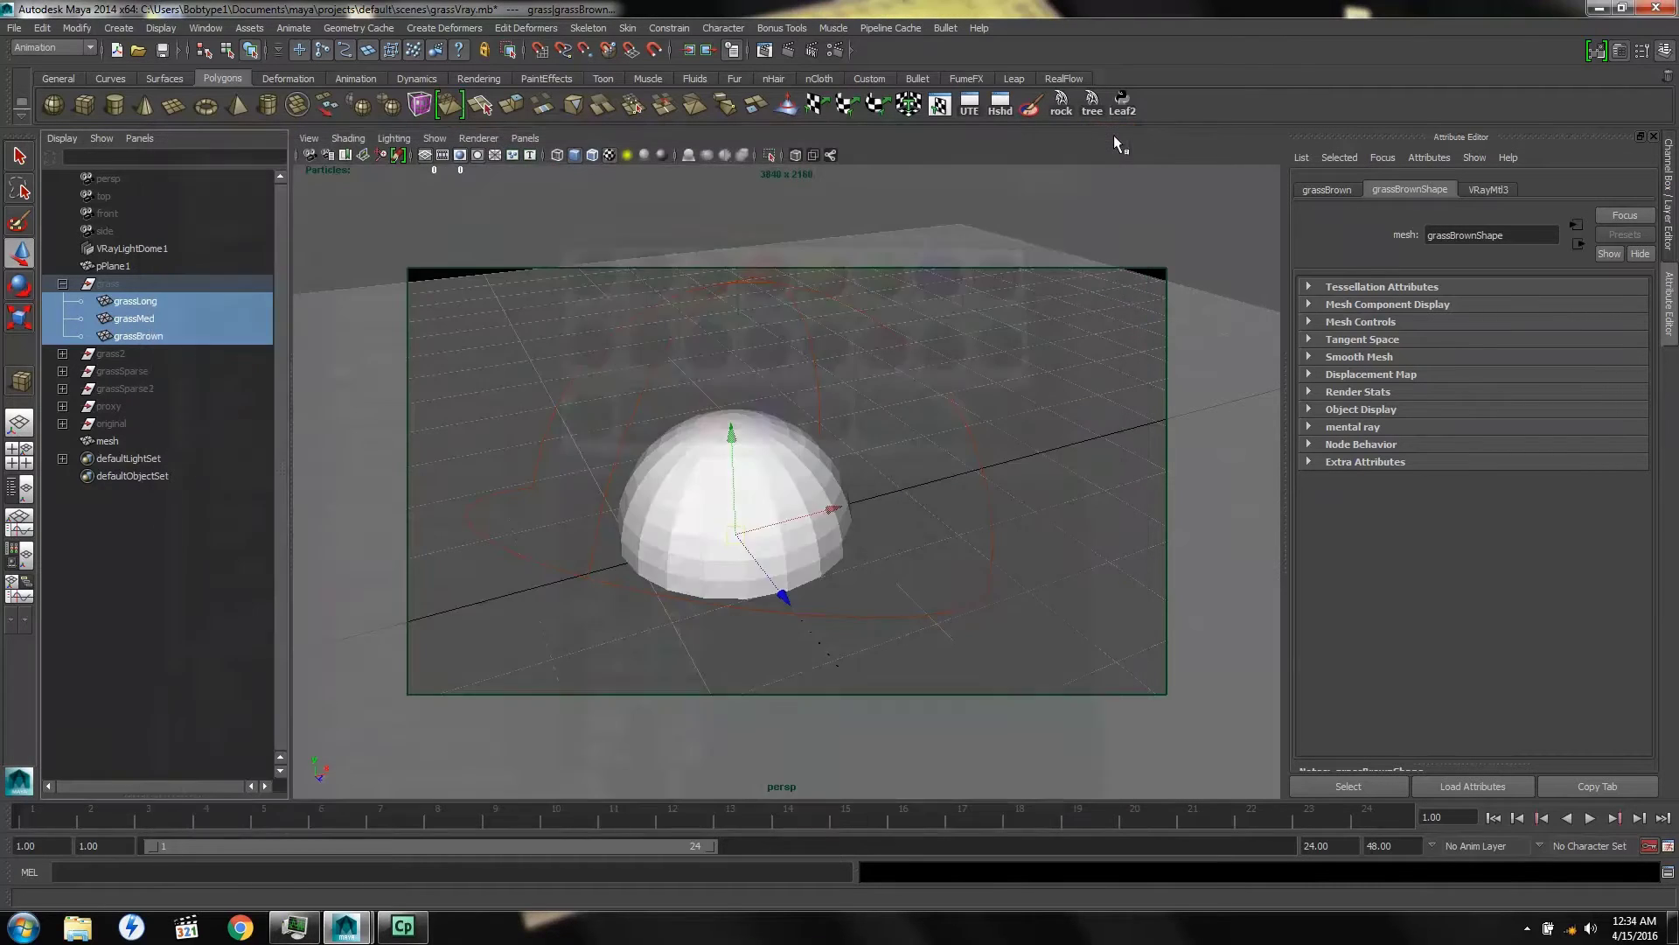
Set the render resolution preset to 640x480, check the GI and system render settings, and close Render Settings
{"action": "left_click", "coordinate": [835, 53]}
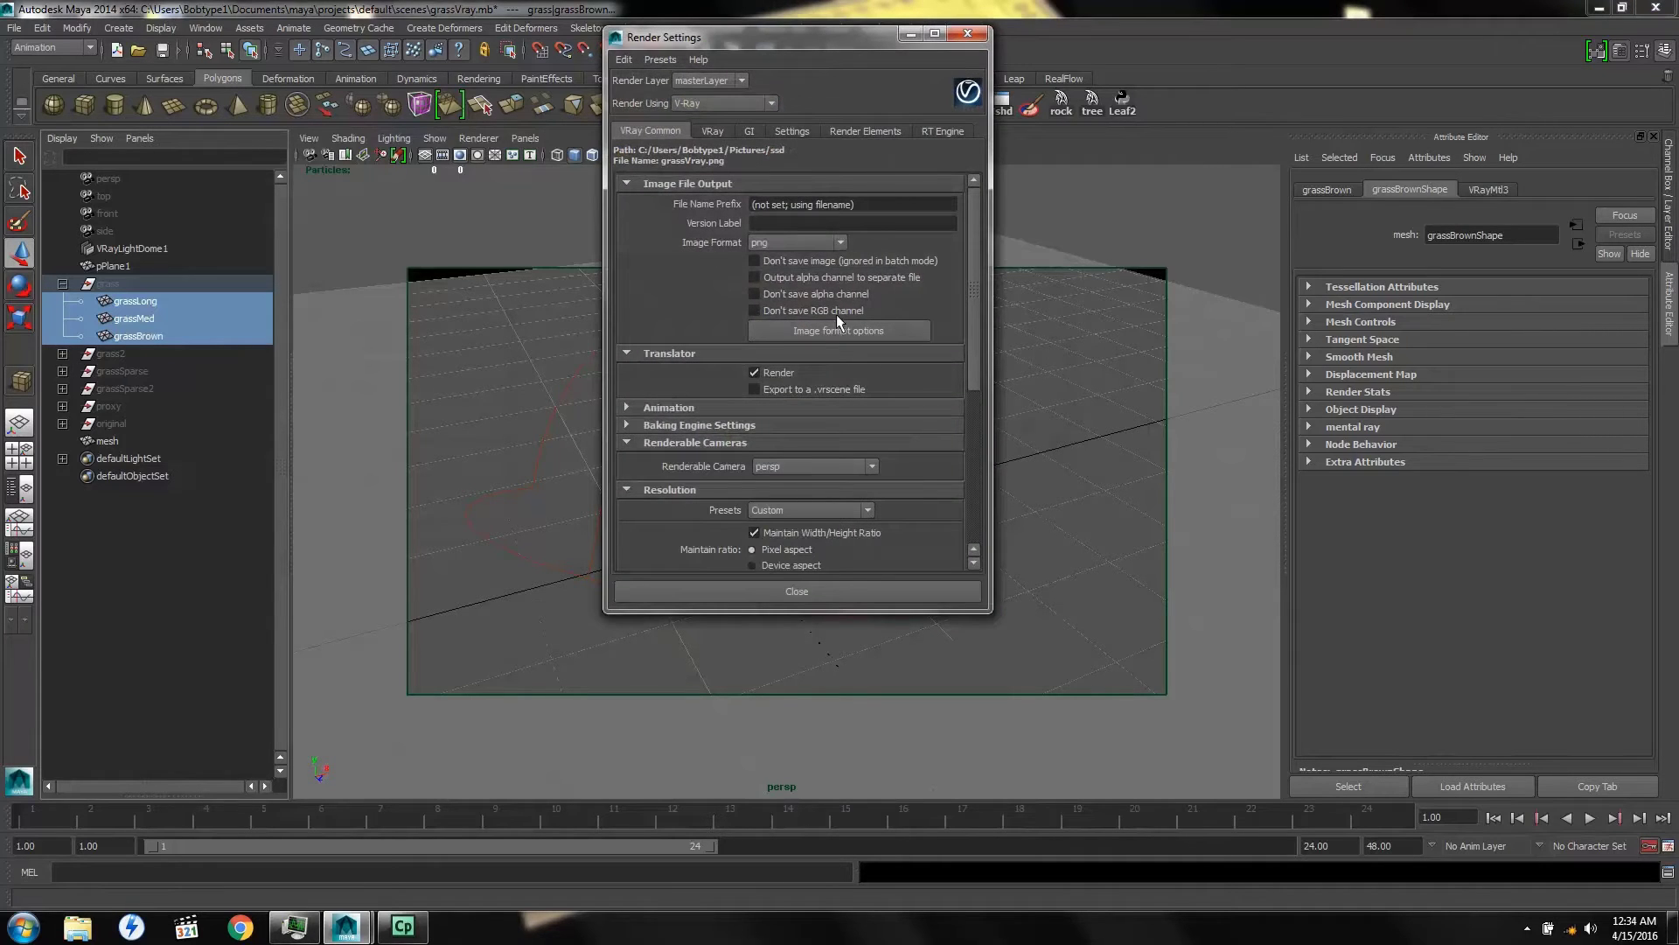
{"action": "left_click_drag", "start_coordinate": [976, 253], "coordinate": [975, 313]}
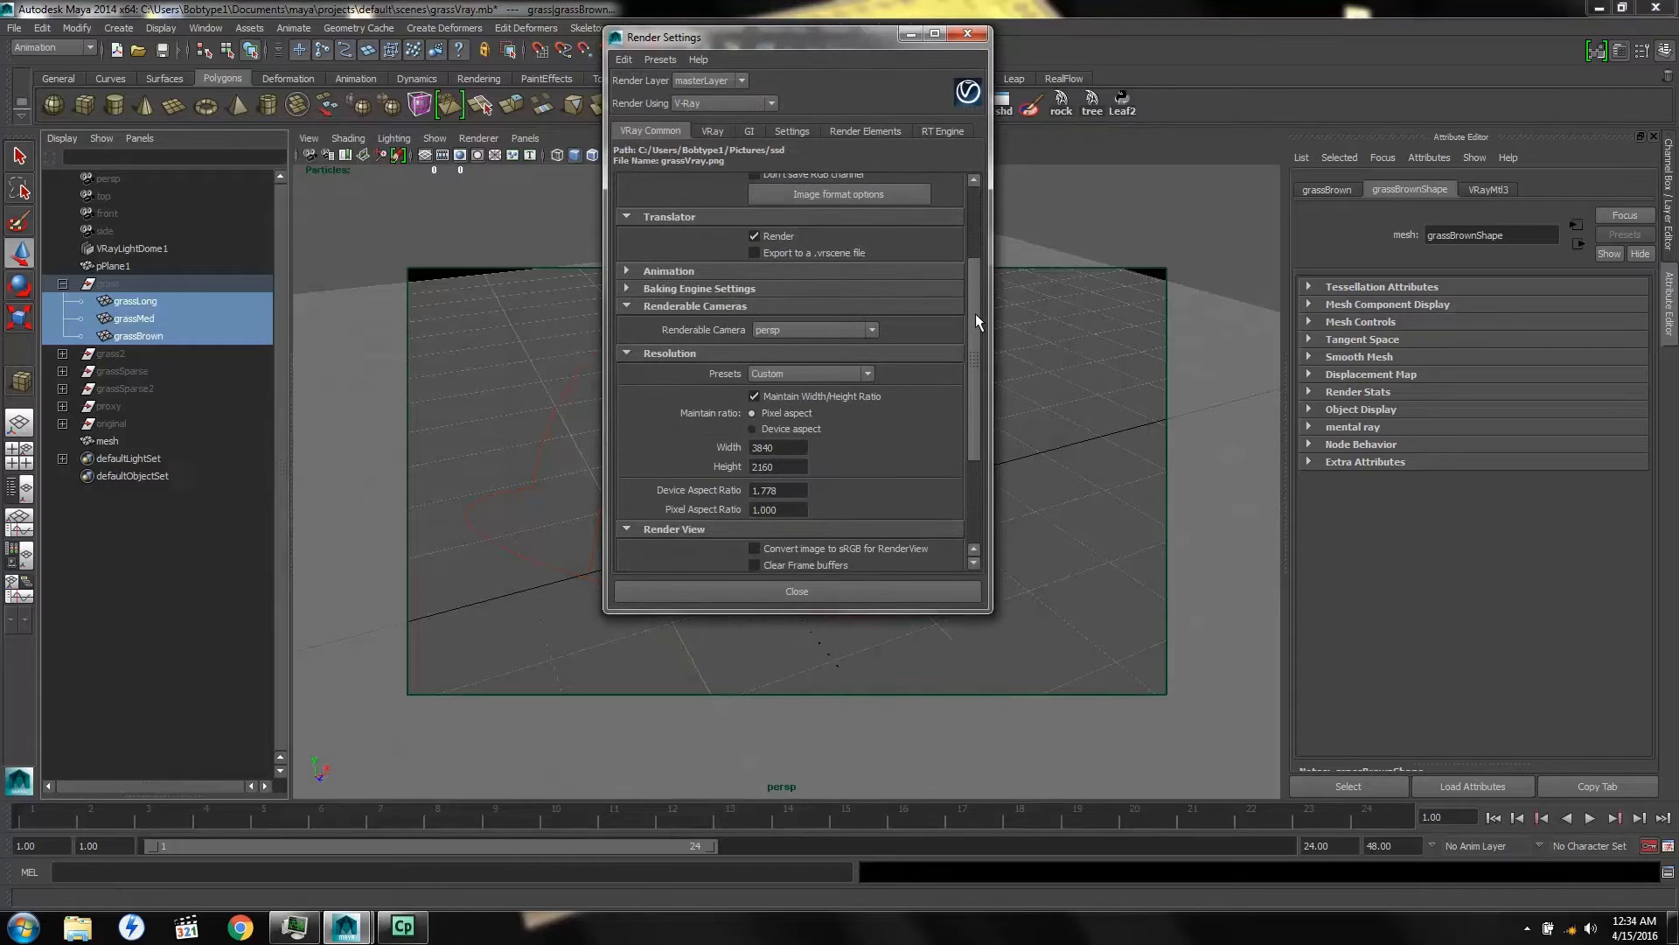
{"action": "left_click", "coordinate": [868, 376]}
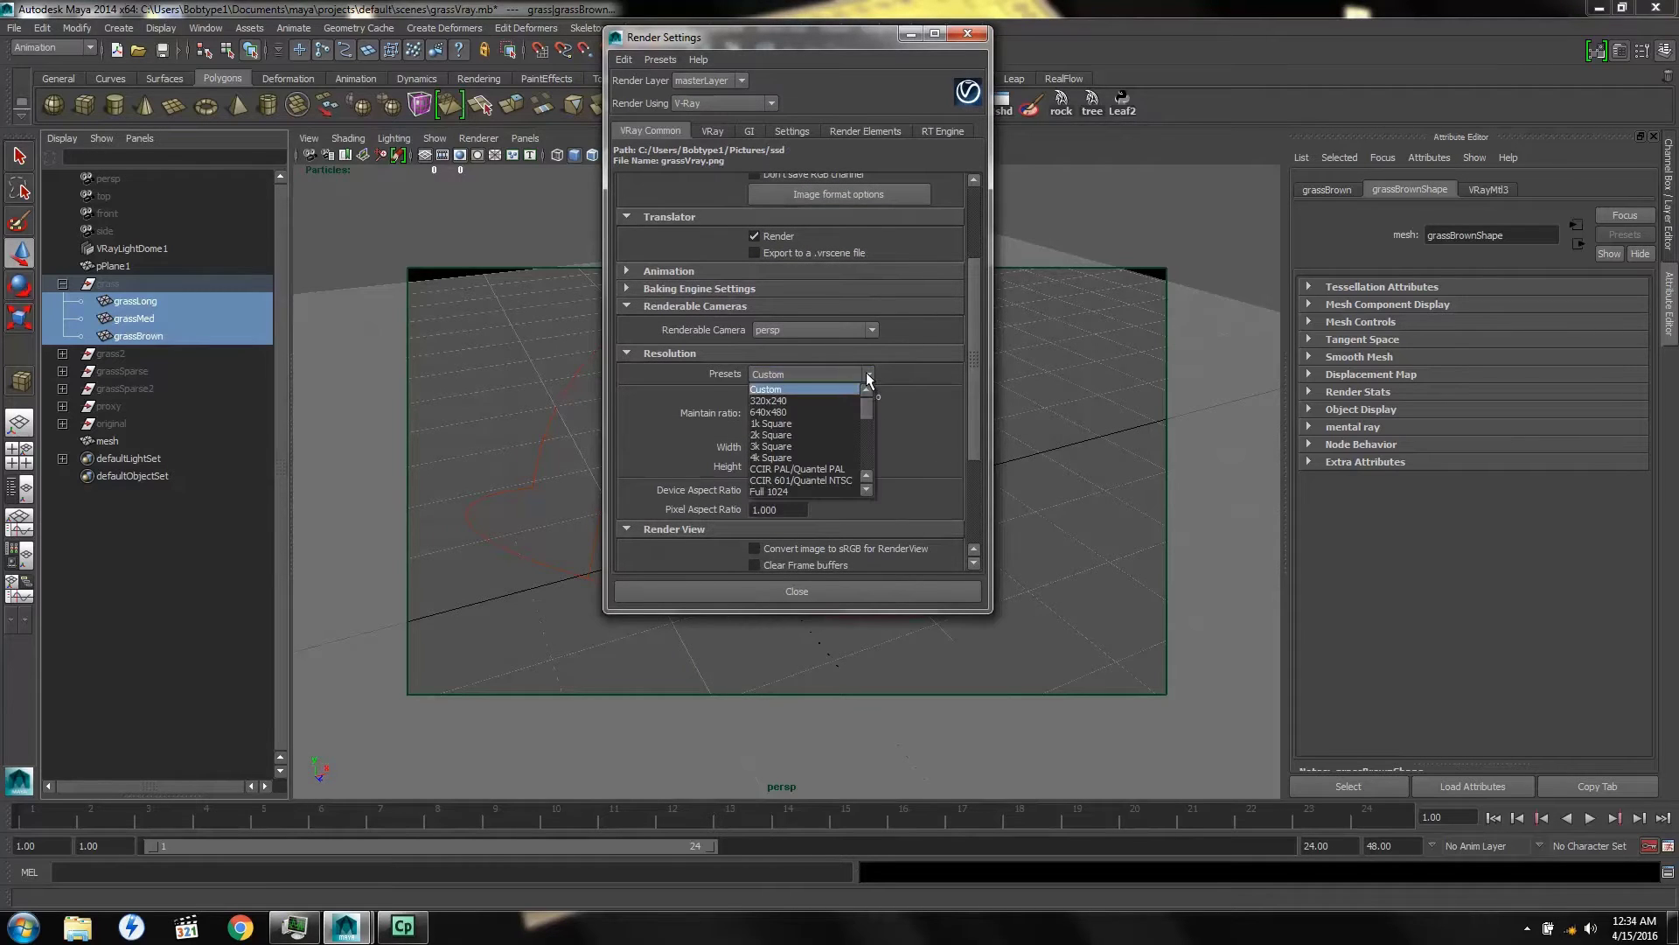
{"action": "left_click", "coordinate": [809, 407]}
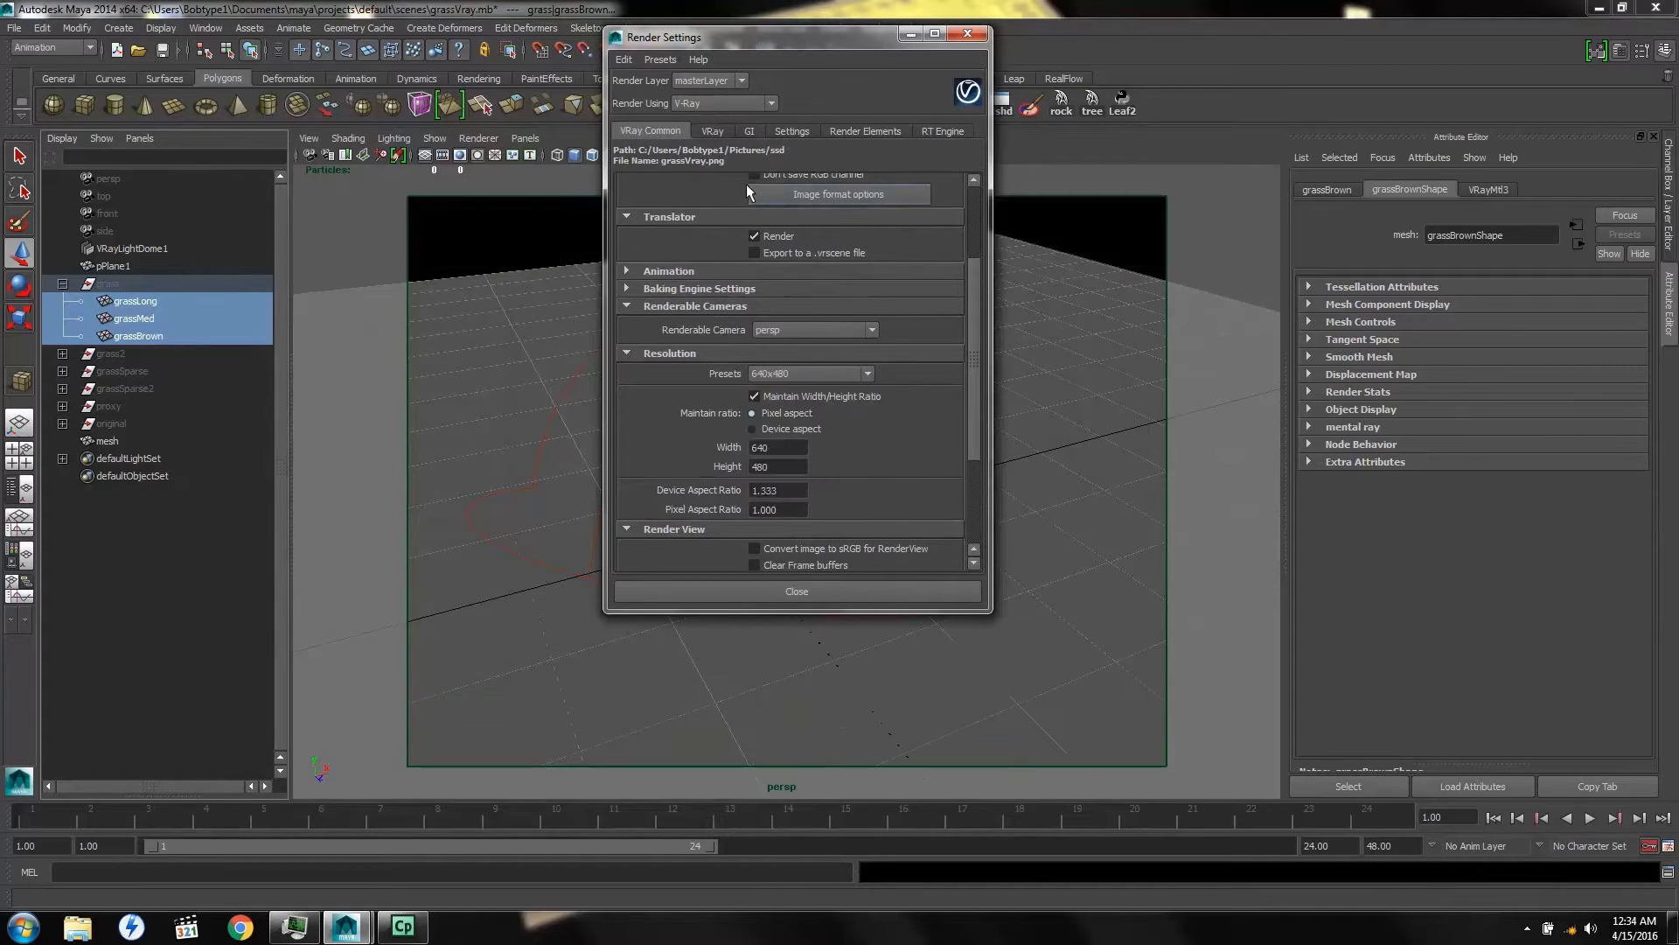
{"action": "left_click", "coordinate": [749, 131]}
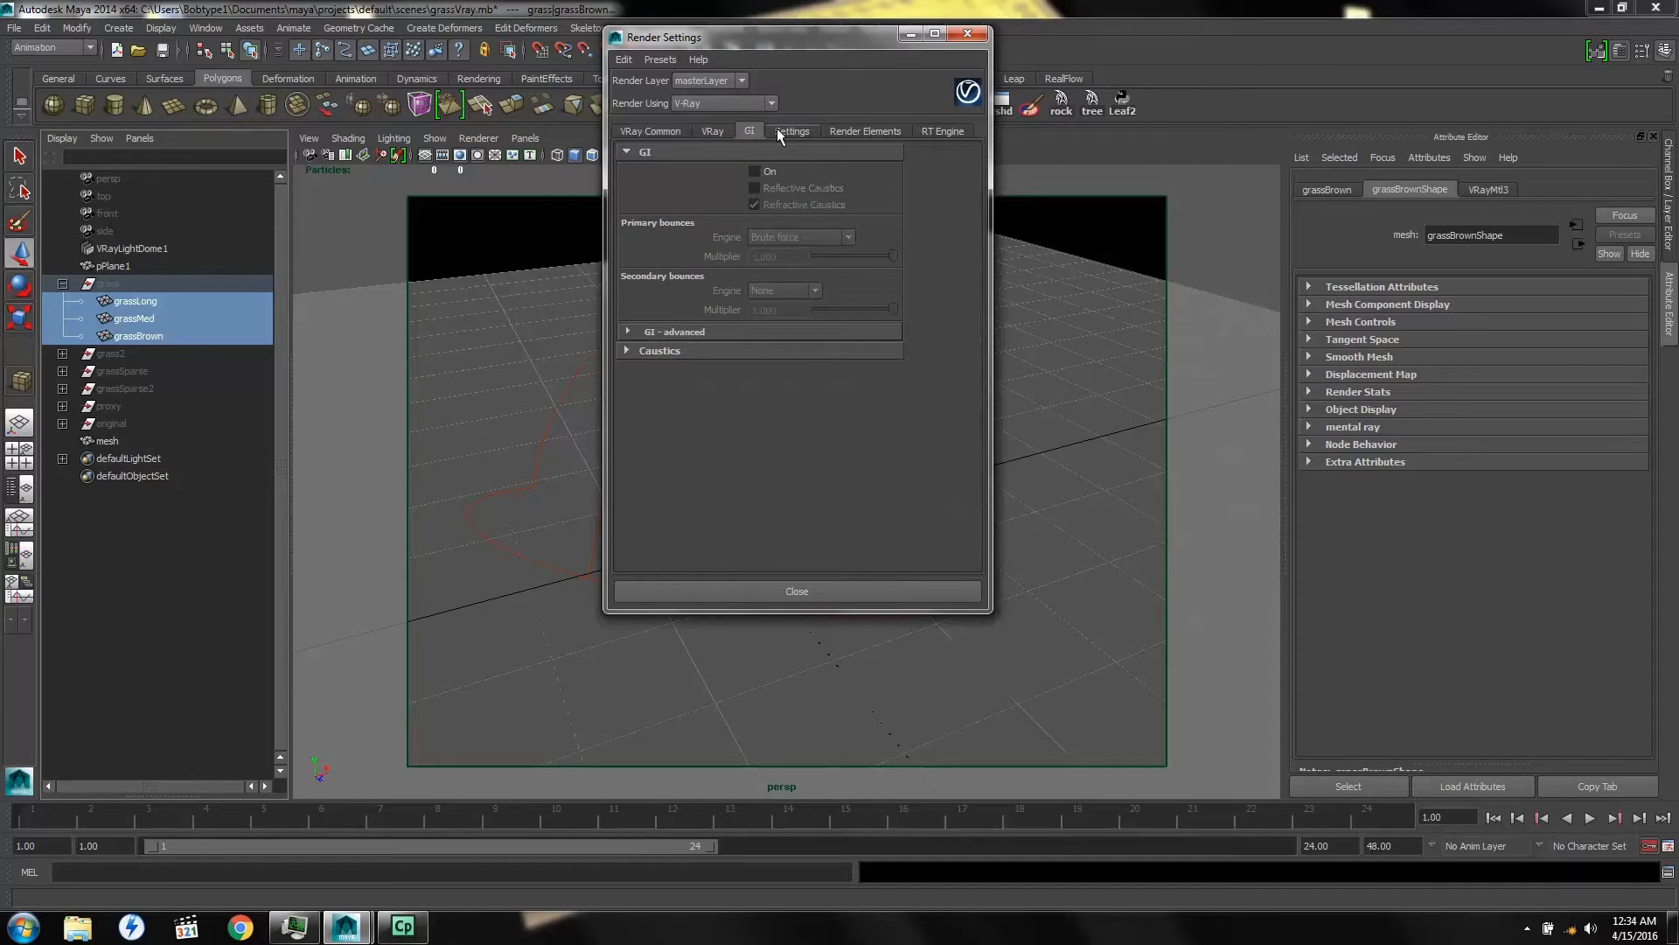
{"action": "left_click", "coordinate": [783, 132]}
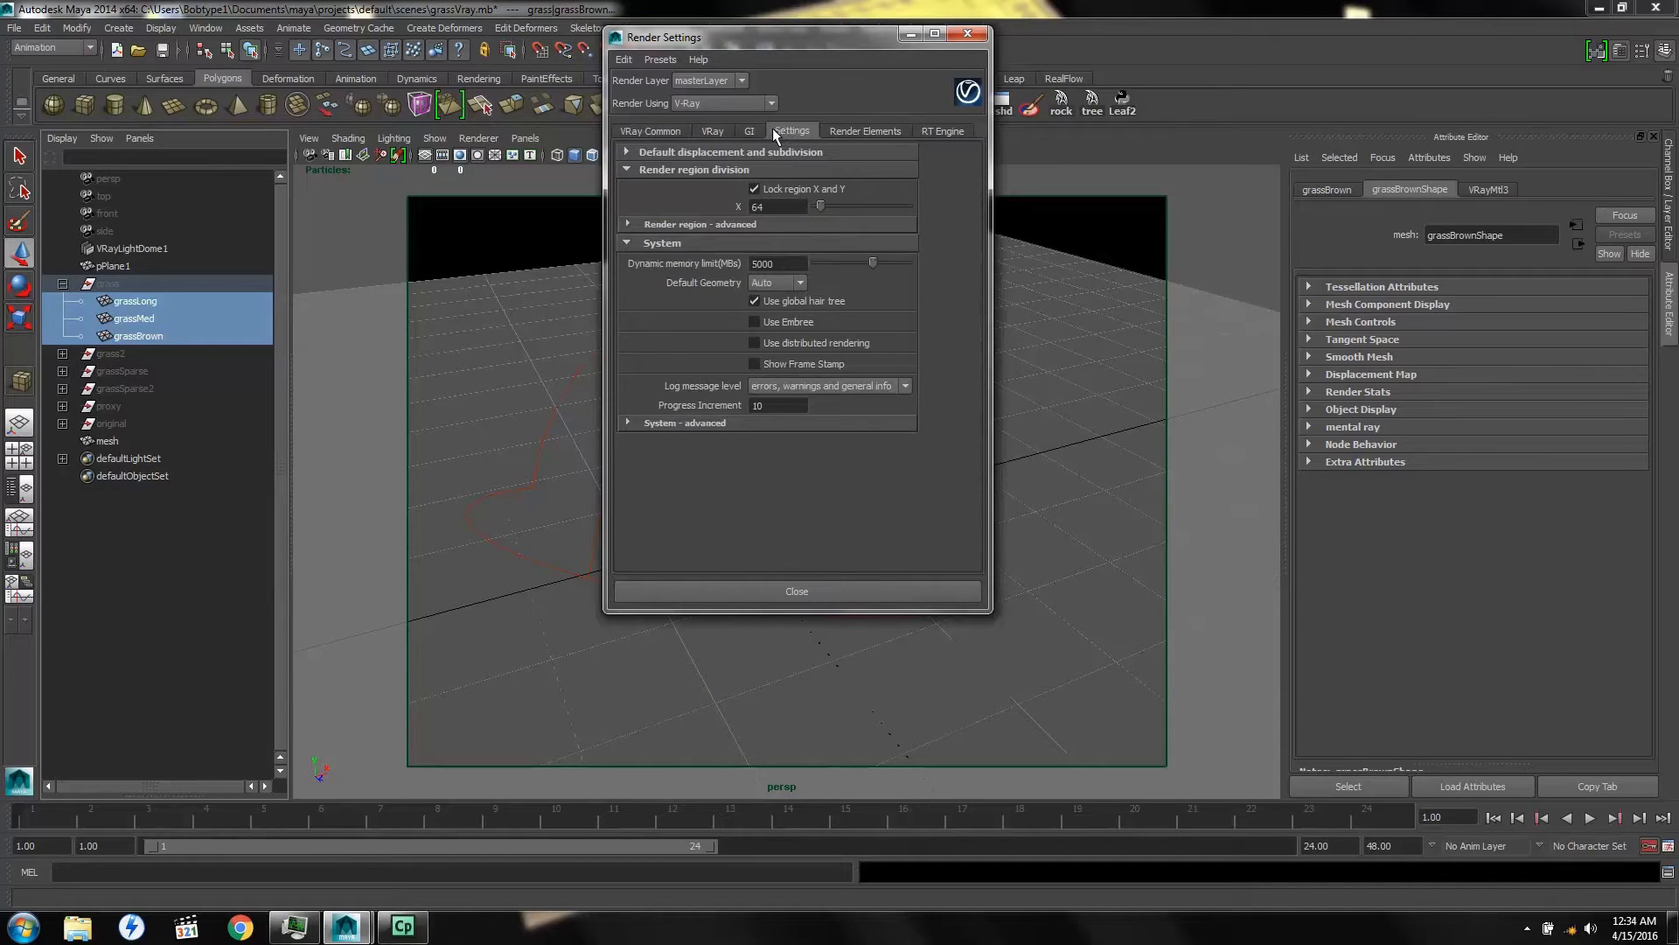
{"action": "left_click", "coordinate": [653, 132]}
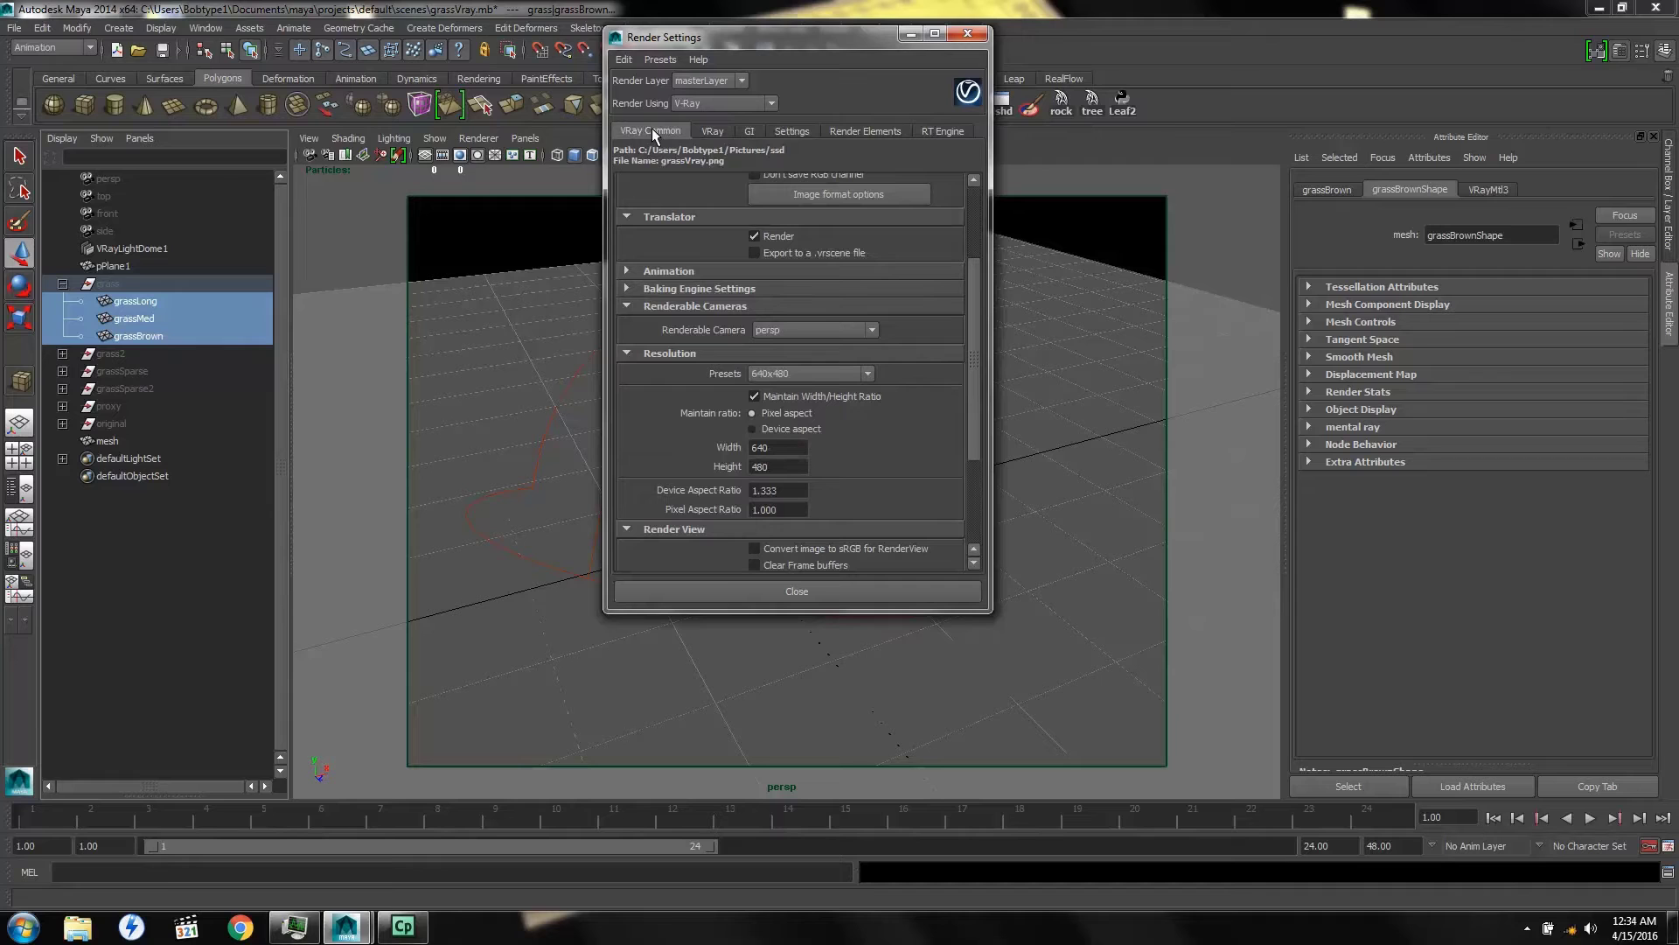
{"action": "left_click", "coordinate": [967, 35]}
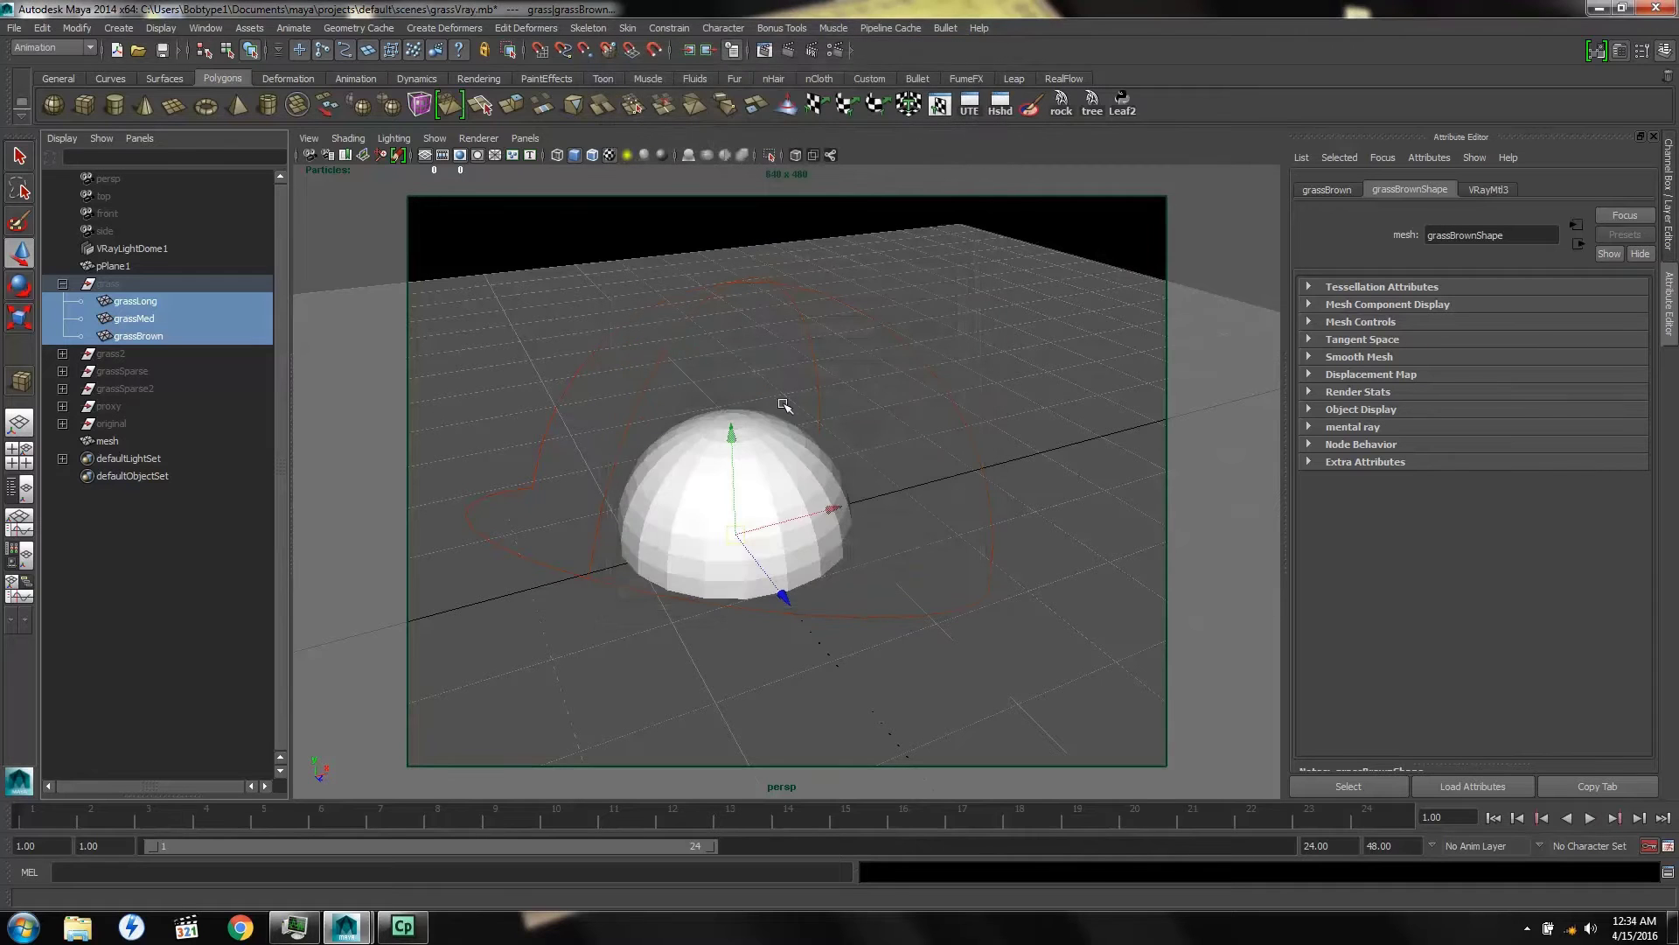
Inspect VRayLightDome1's dome texture file, preview round lite.jpg among the source images, and cancel without replacing the texture
{"action": "left_click", "coordinate": [593, 573]}
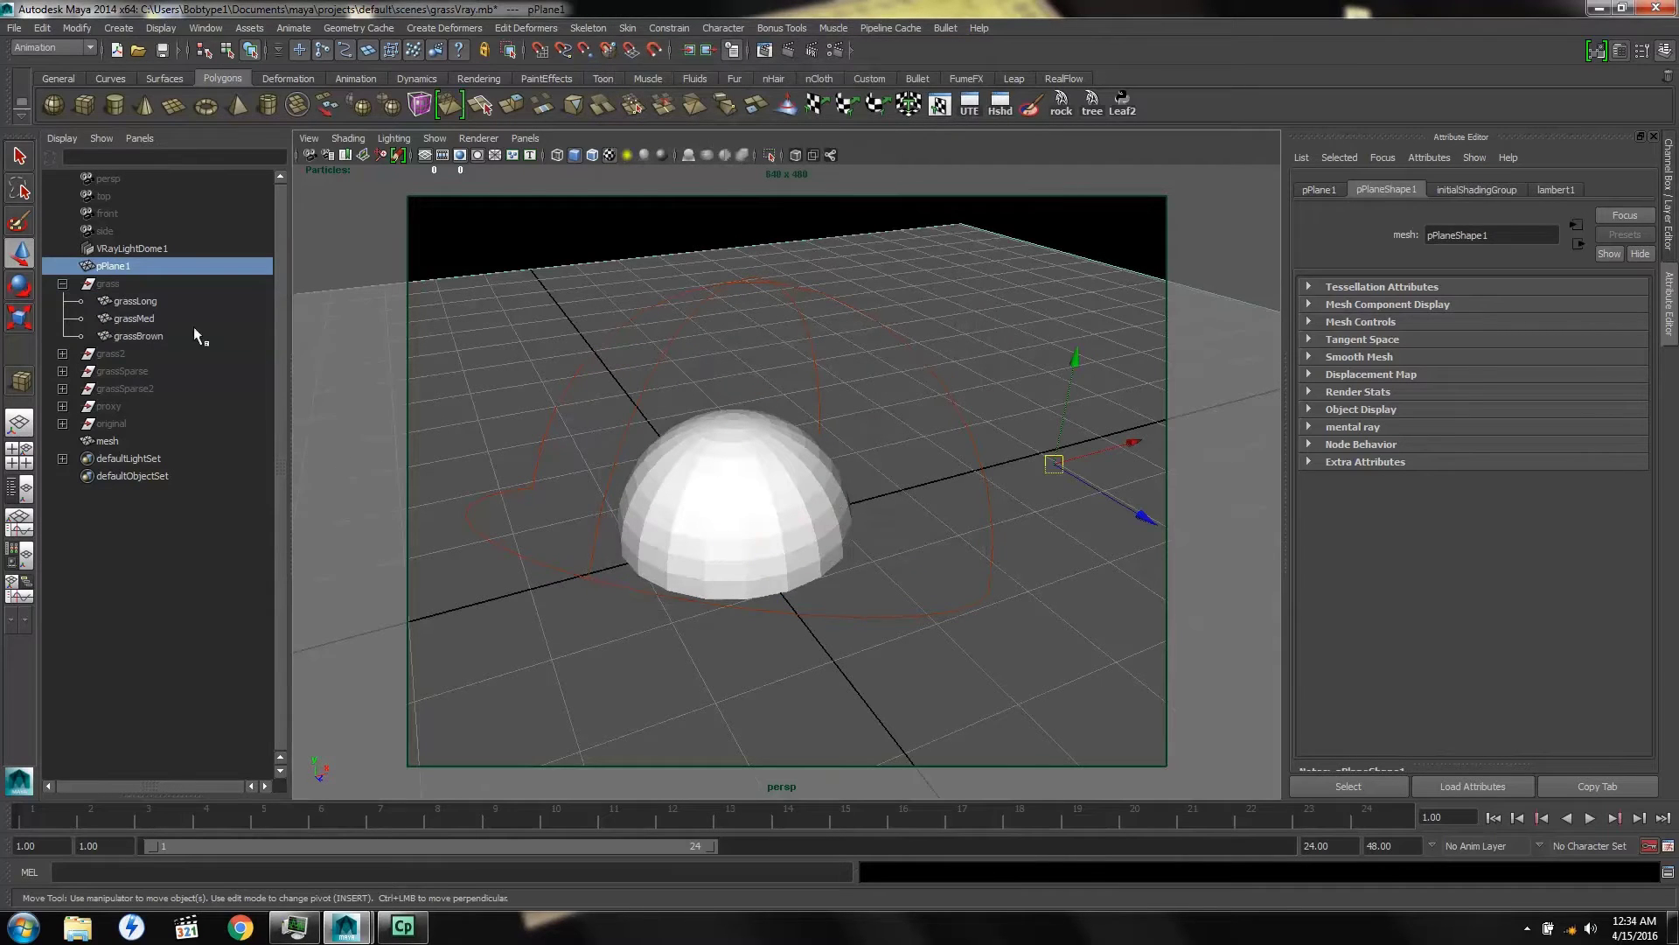
{"action": "left_click", "coordinate": [122, 249]}
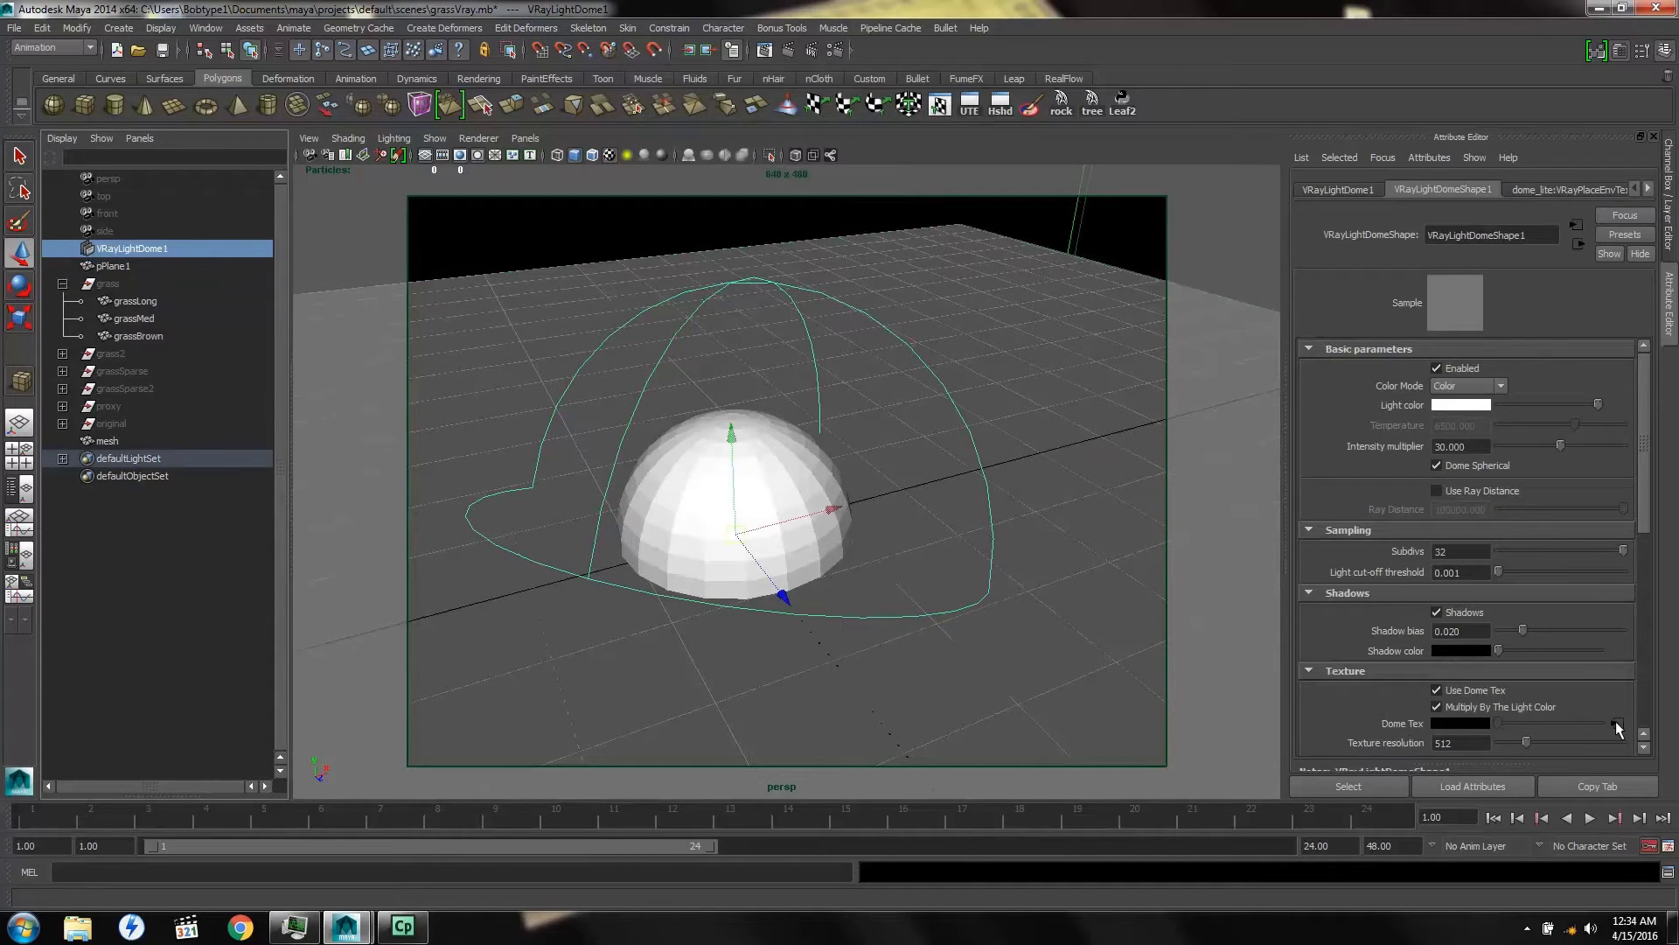
{"action": "left_click", "coordinate": [1616, 724]}
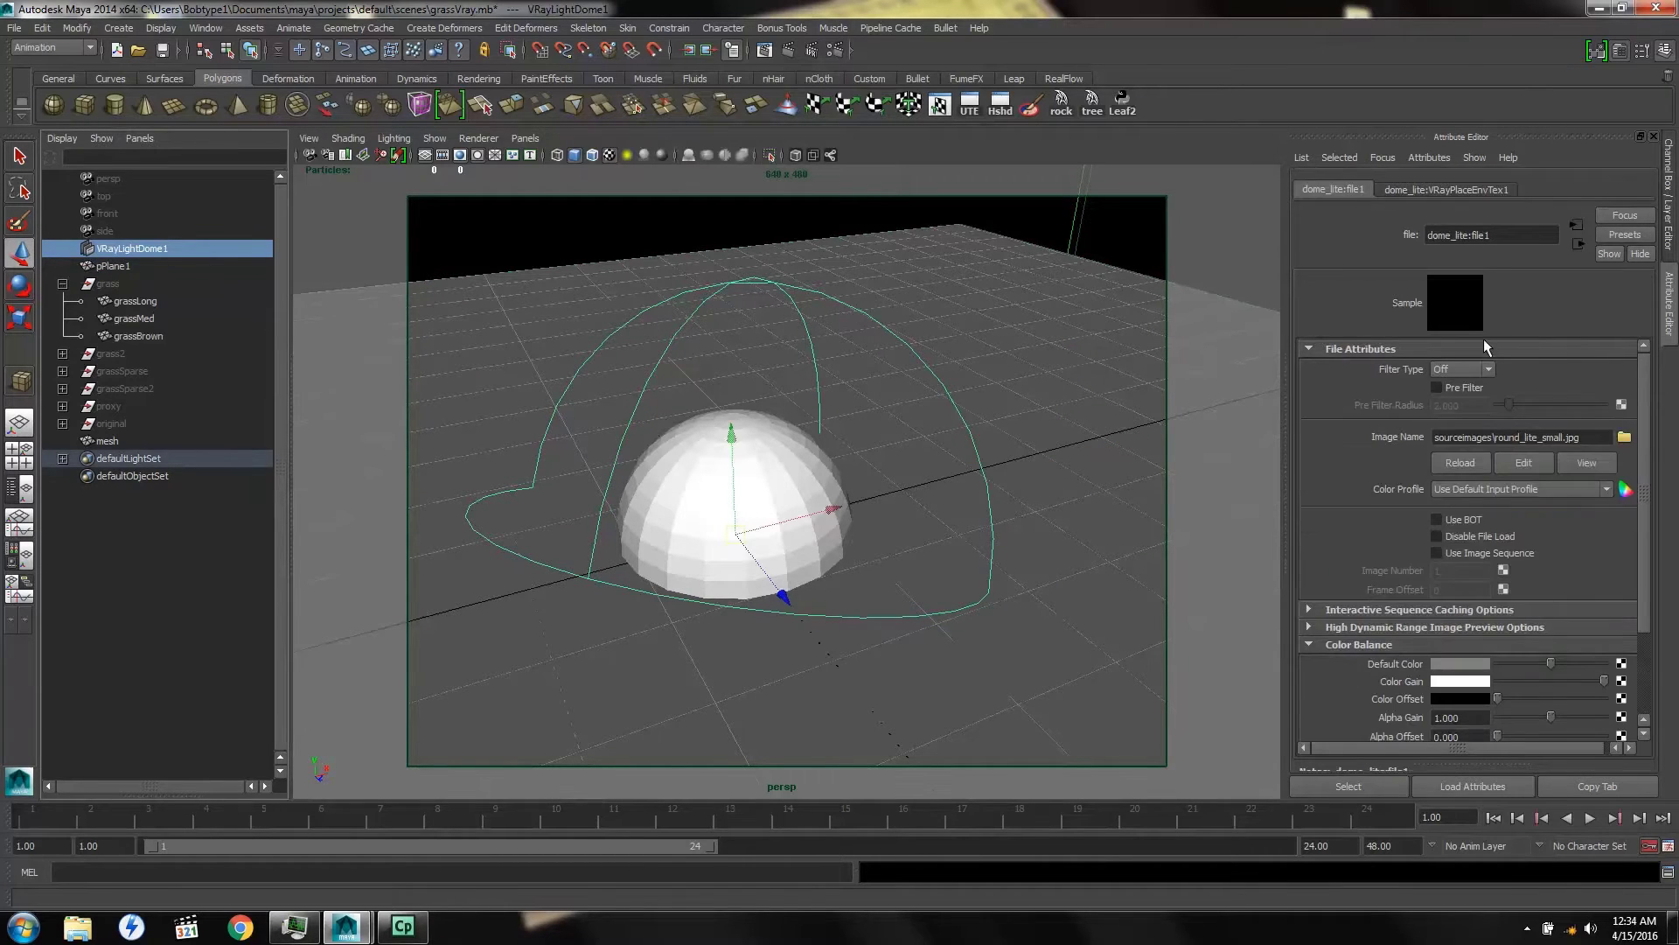
{"action": "left_click", "coordinate": [1624, 437]}
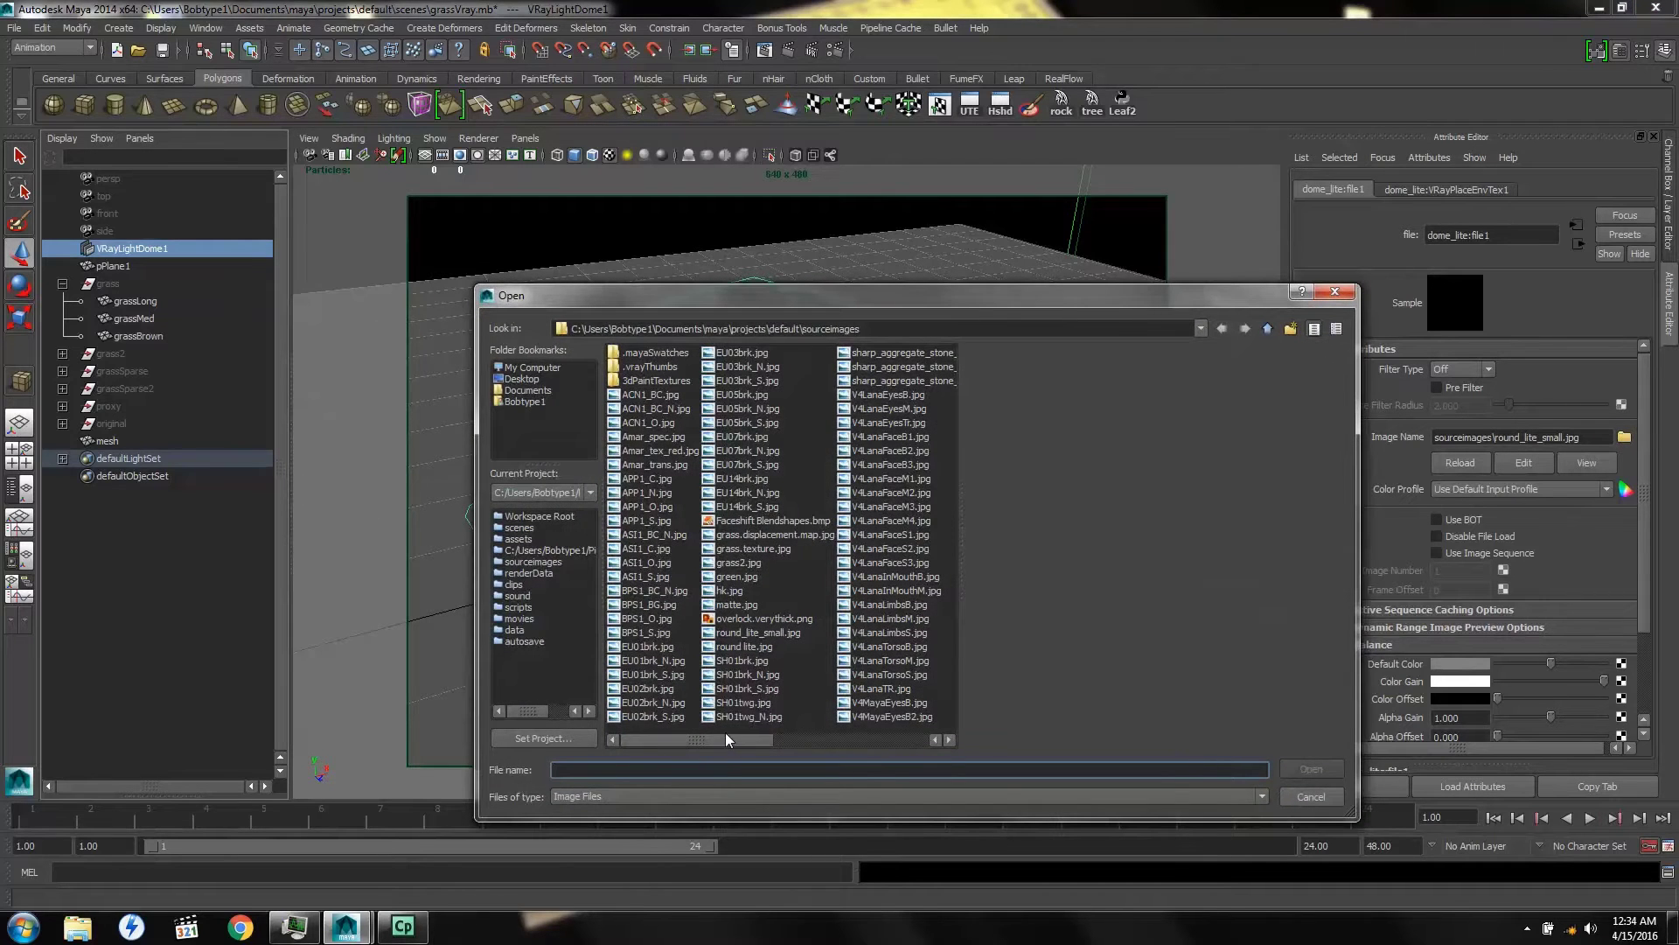
{"action": "left_click", "coordinate": [744, 647]}
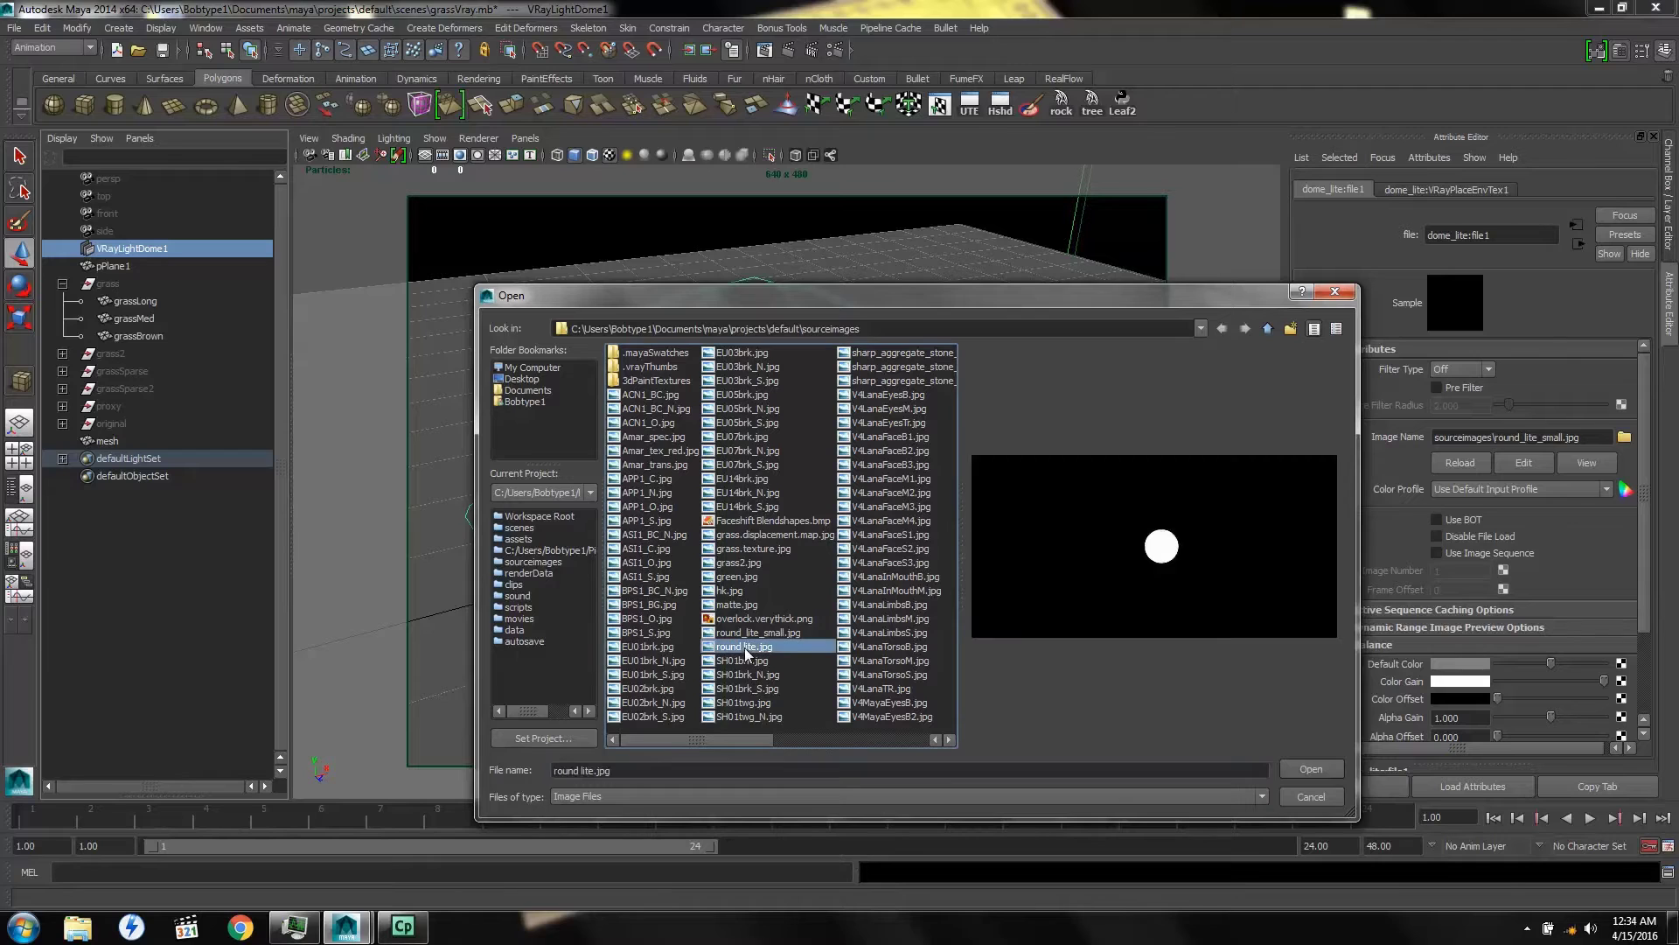
{"action": "left_click", "coordinate": [1335, 291]}
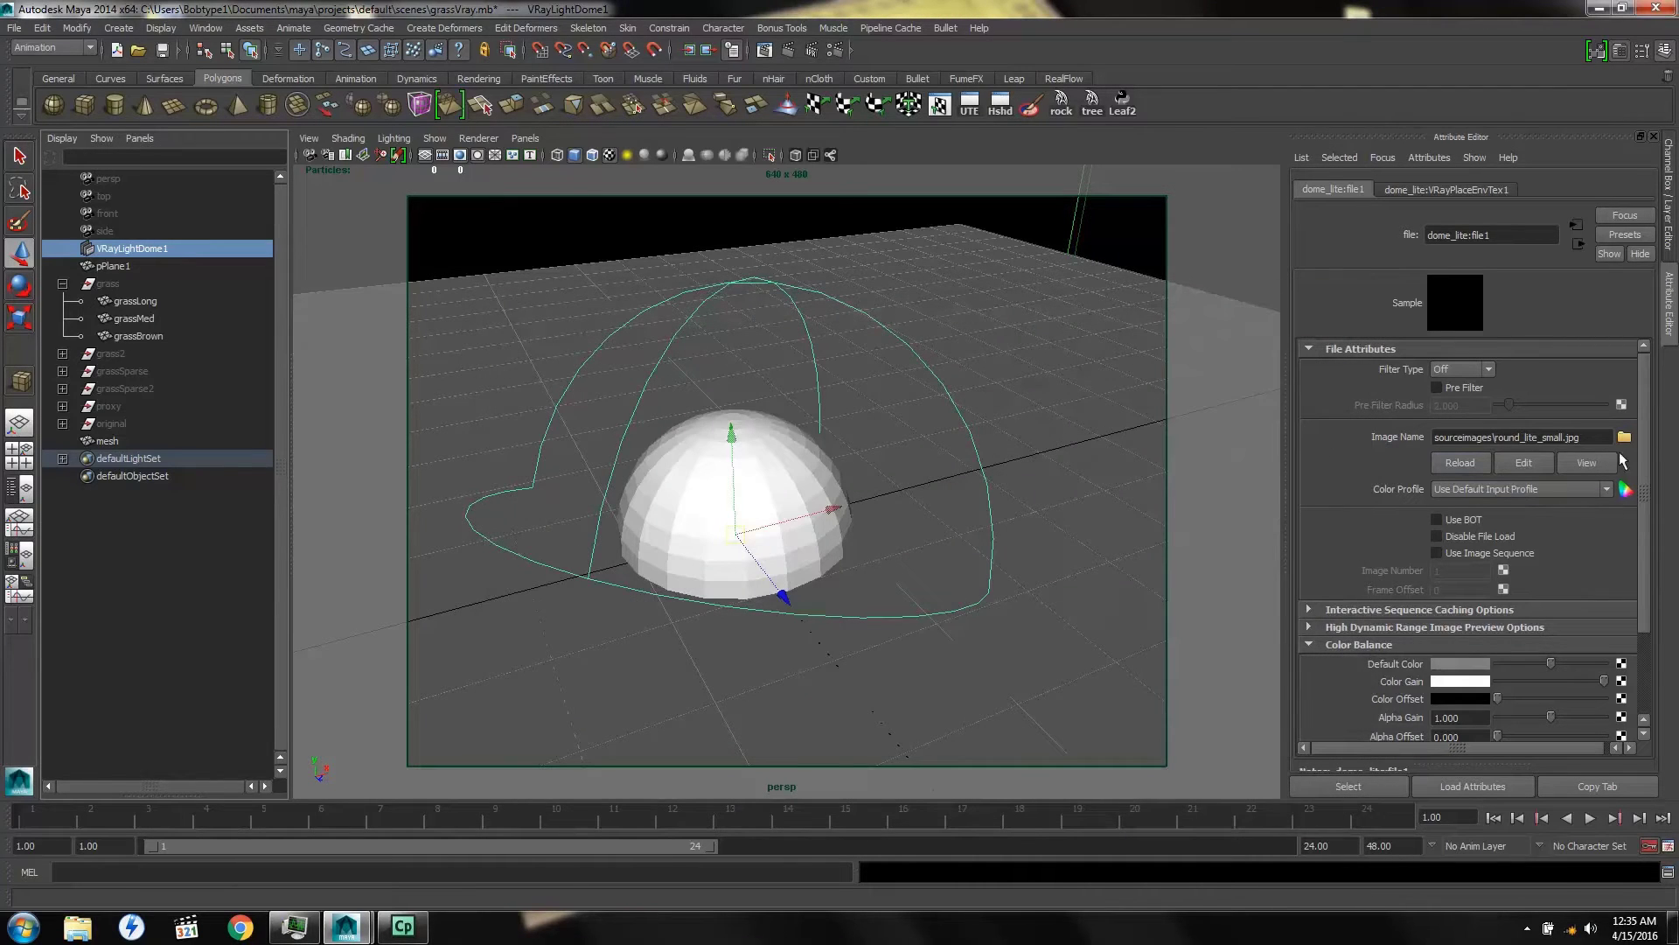
Review VRayLightDome1's basic parameters, render the perspective view with V-Ray, and minimize the frame buffer
{"action": "left_click", "coordinate": [124, 252]}
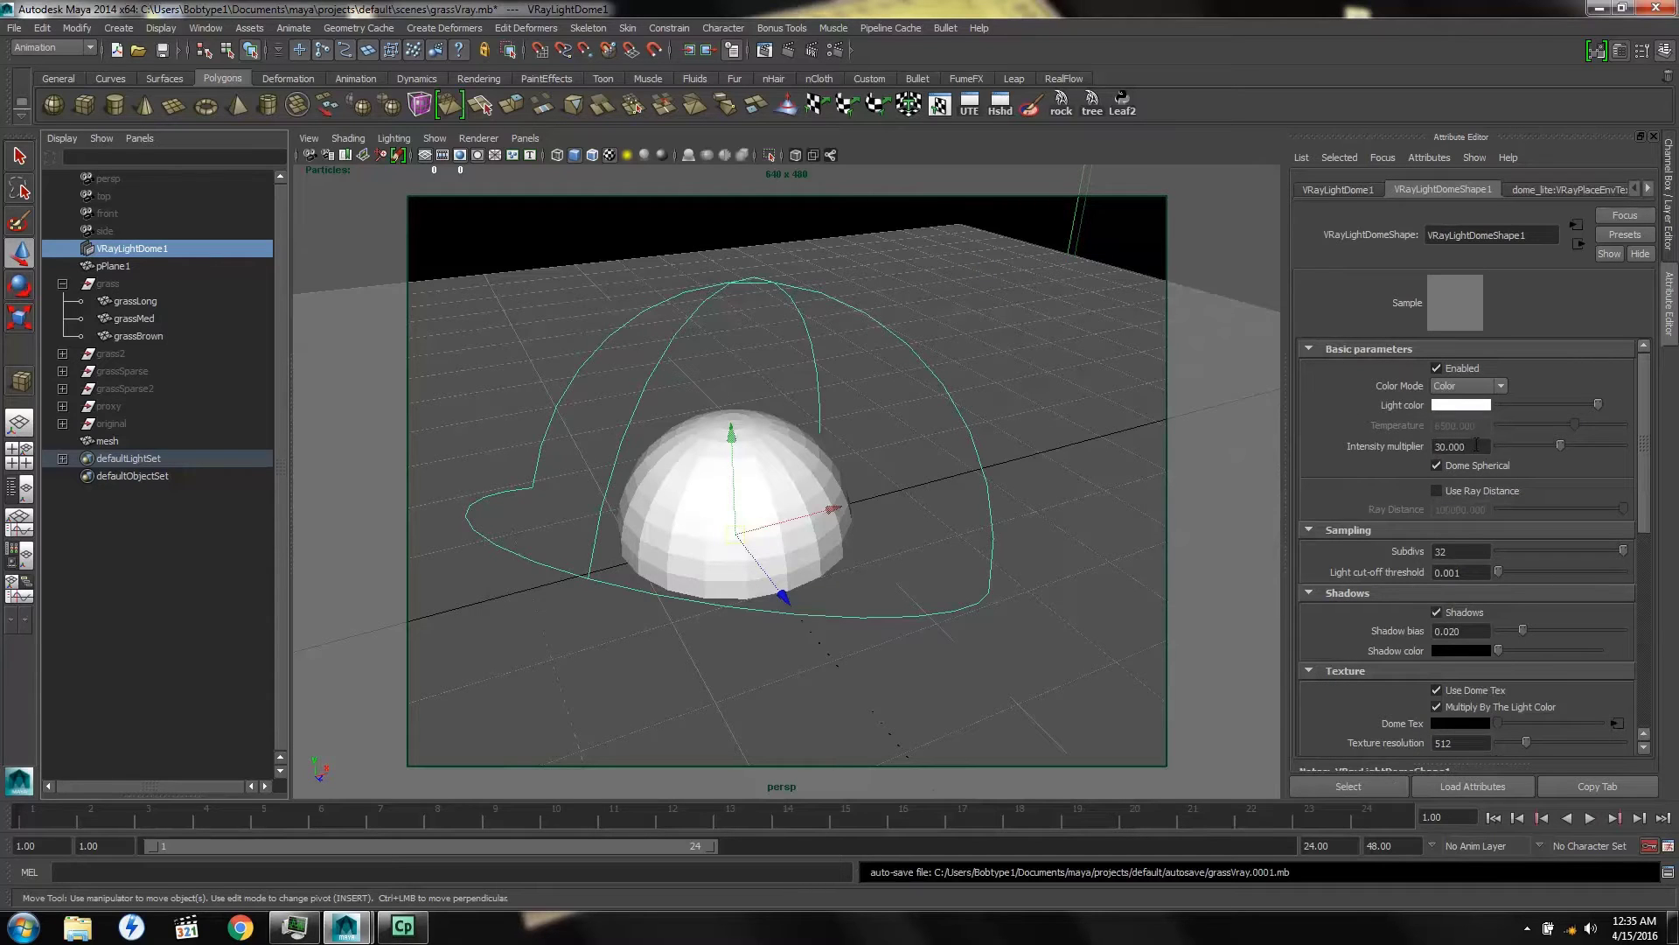
{"action": "left_click", "coordinate": [764, 49]}
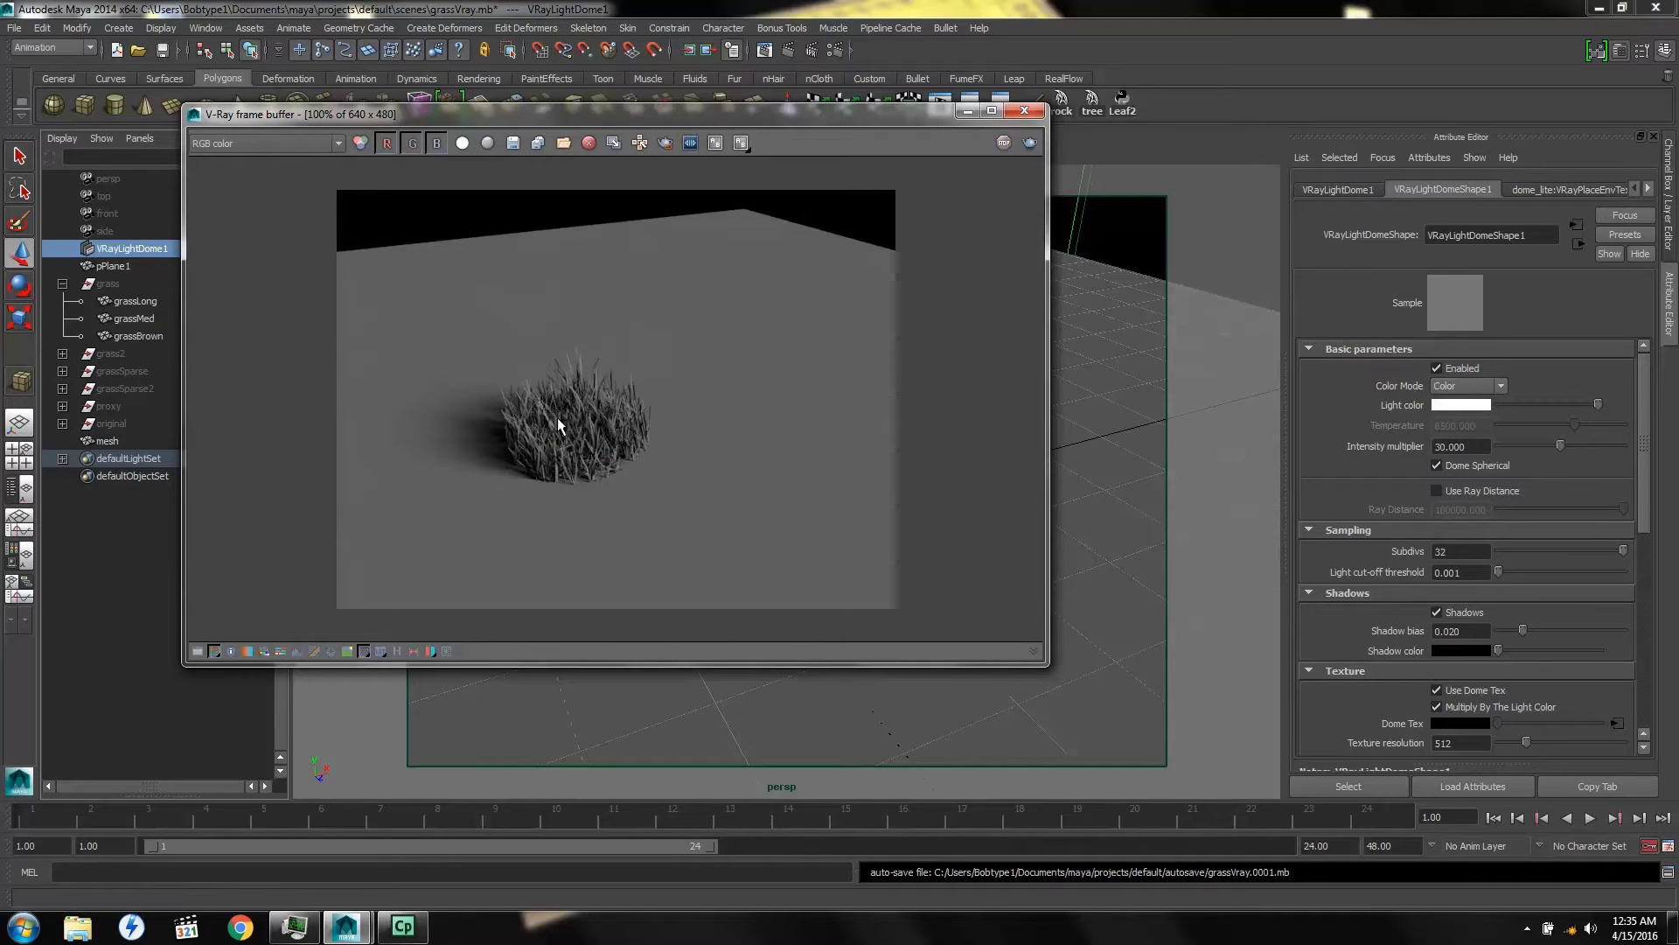
{"action": "left_click", "coordinate": [967, 111]}
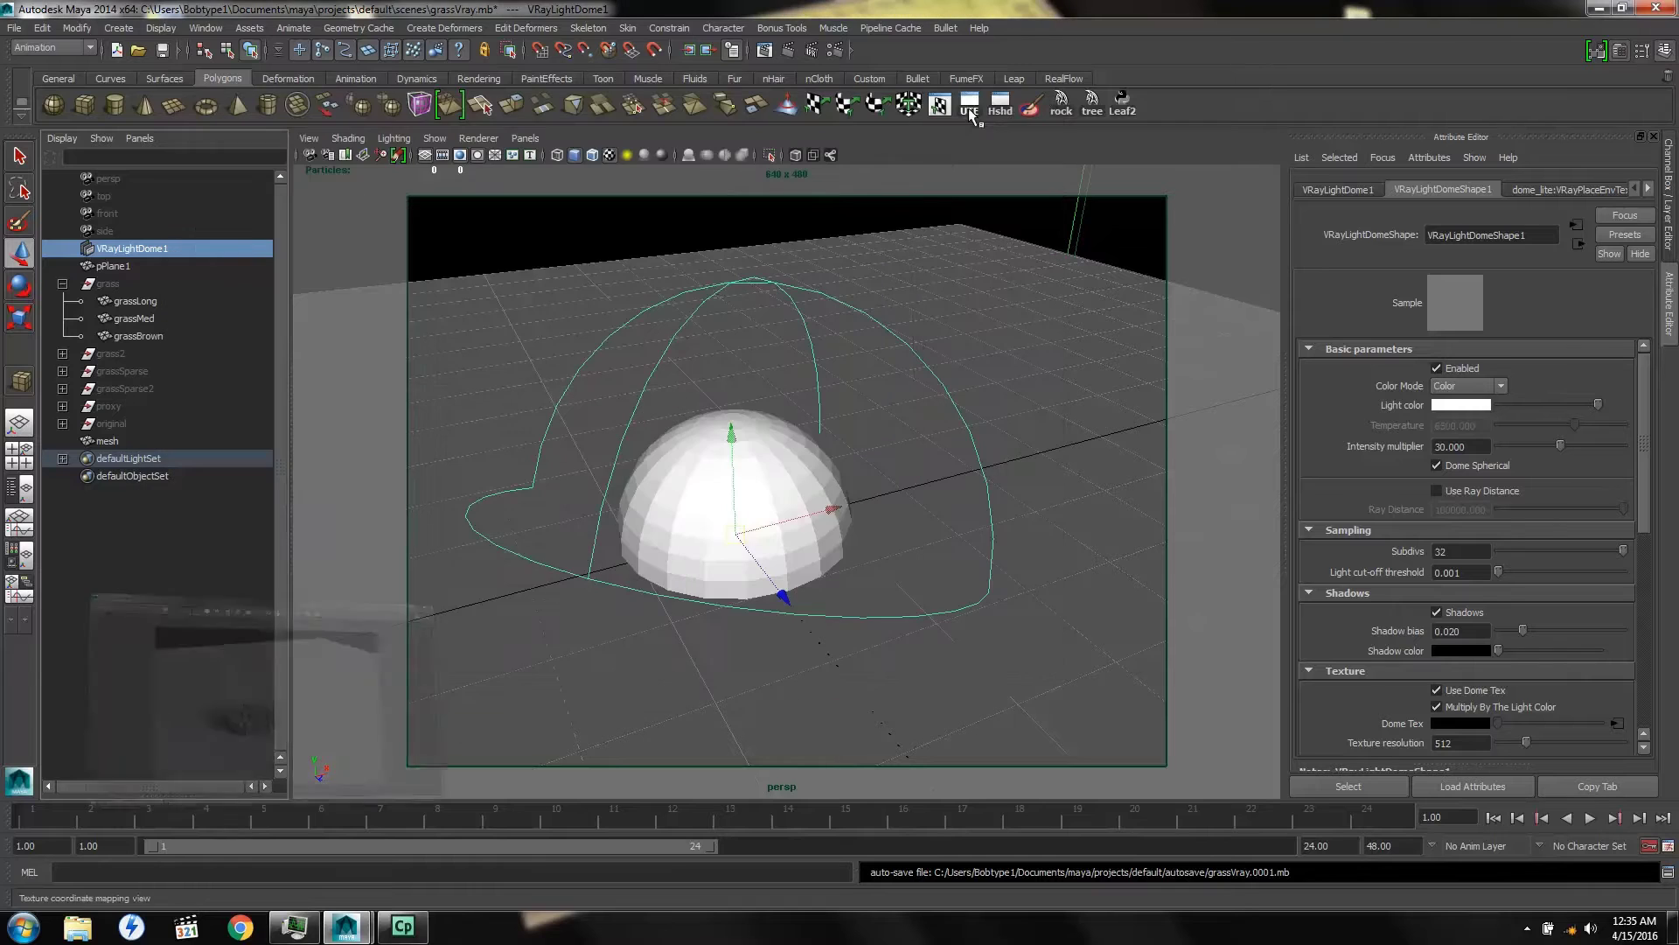
Review the mesh proxy's shader list and graph the materials of the original grass meshes in Hypershade
{"action": "left_click", "coordinate": [109, 442]}
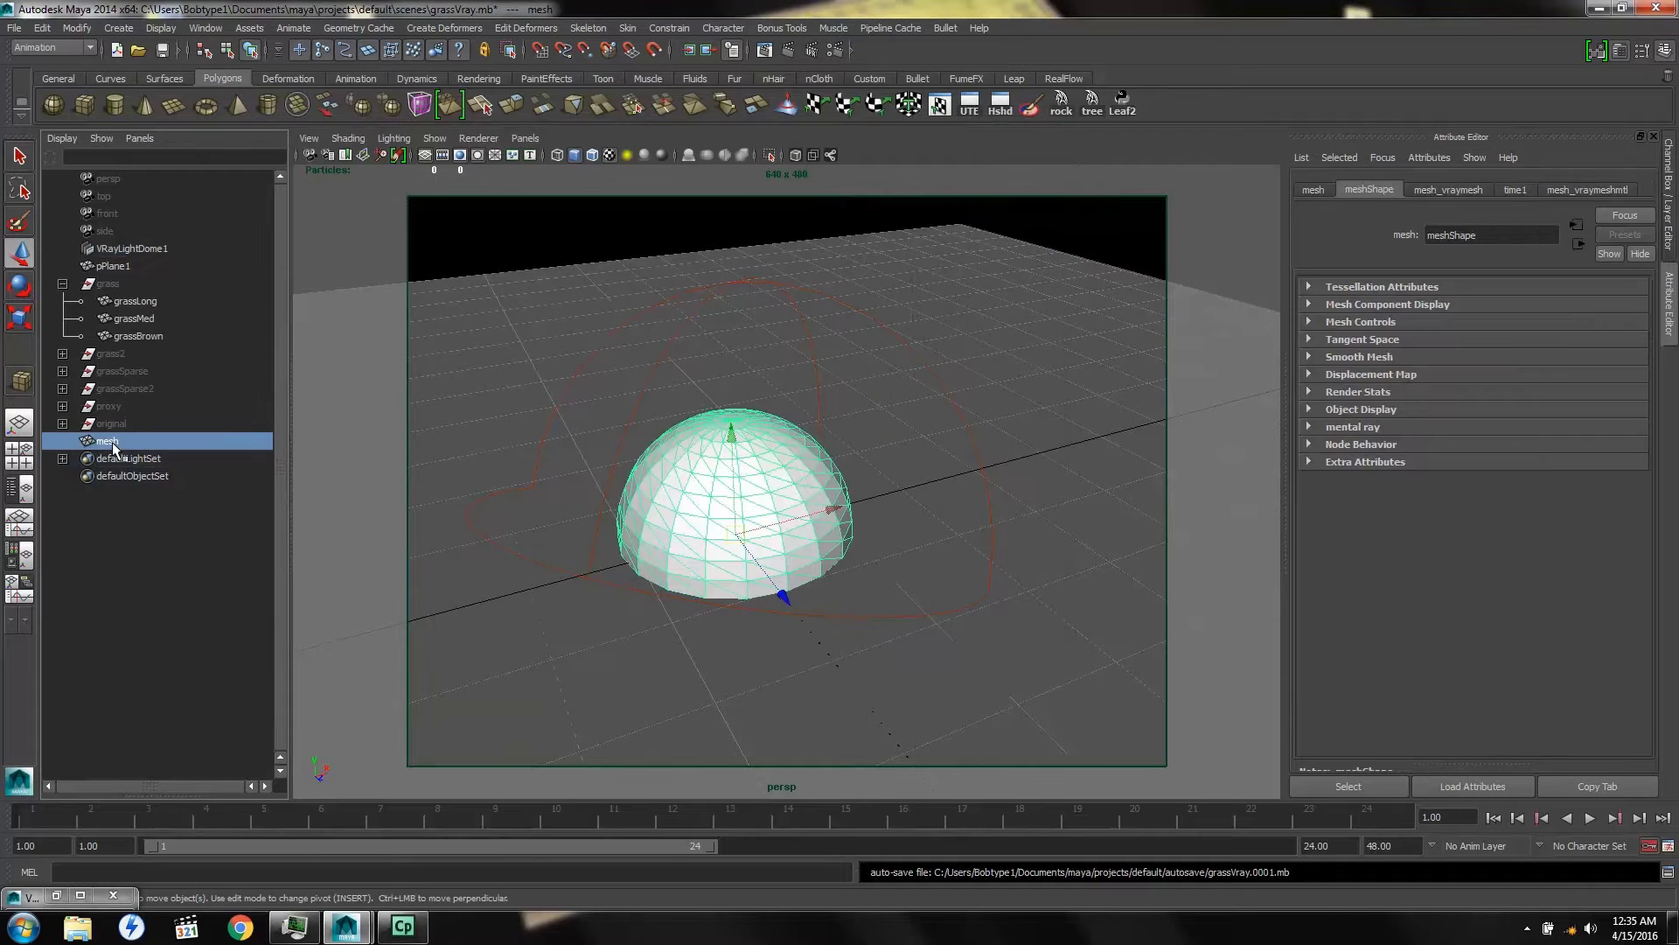
{"action": "left_click", "coordinate": [1580, 189]}
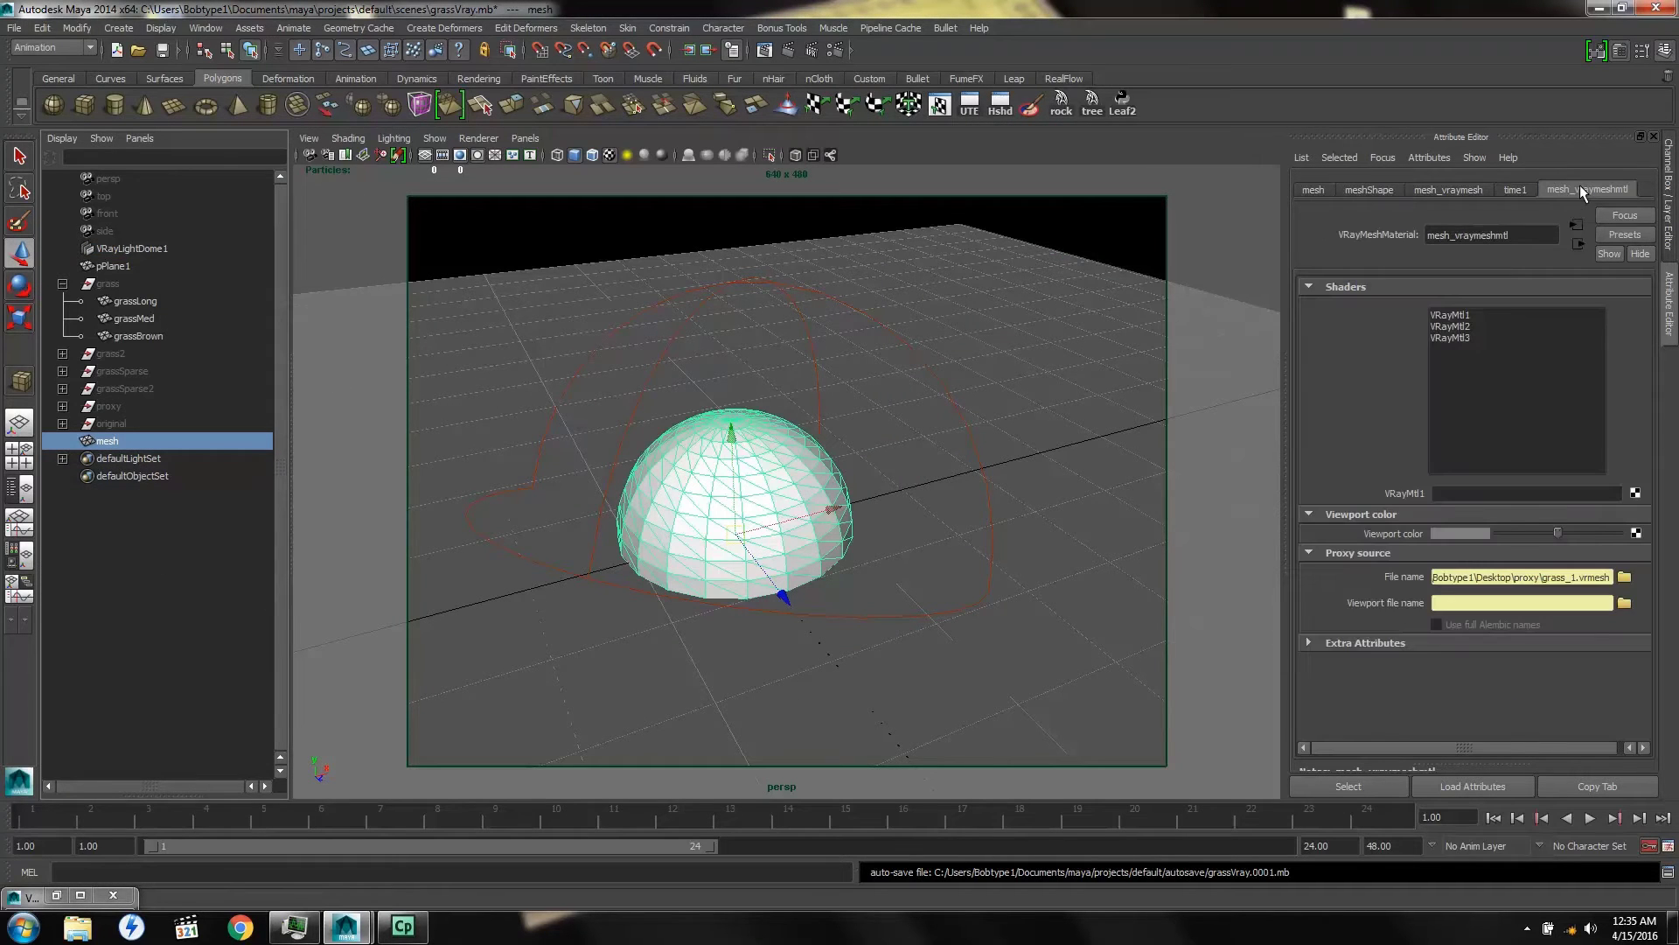
{"action": "left_click", "coordinate": [1000, 105]}
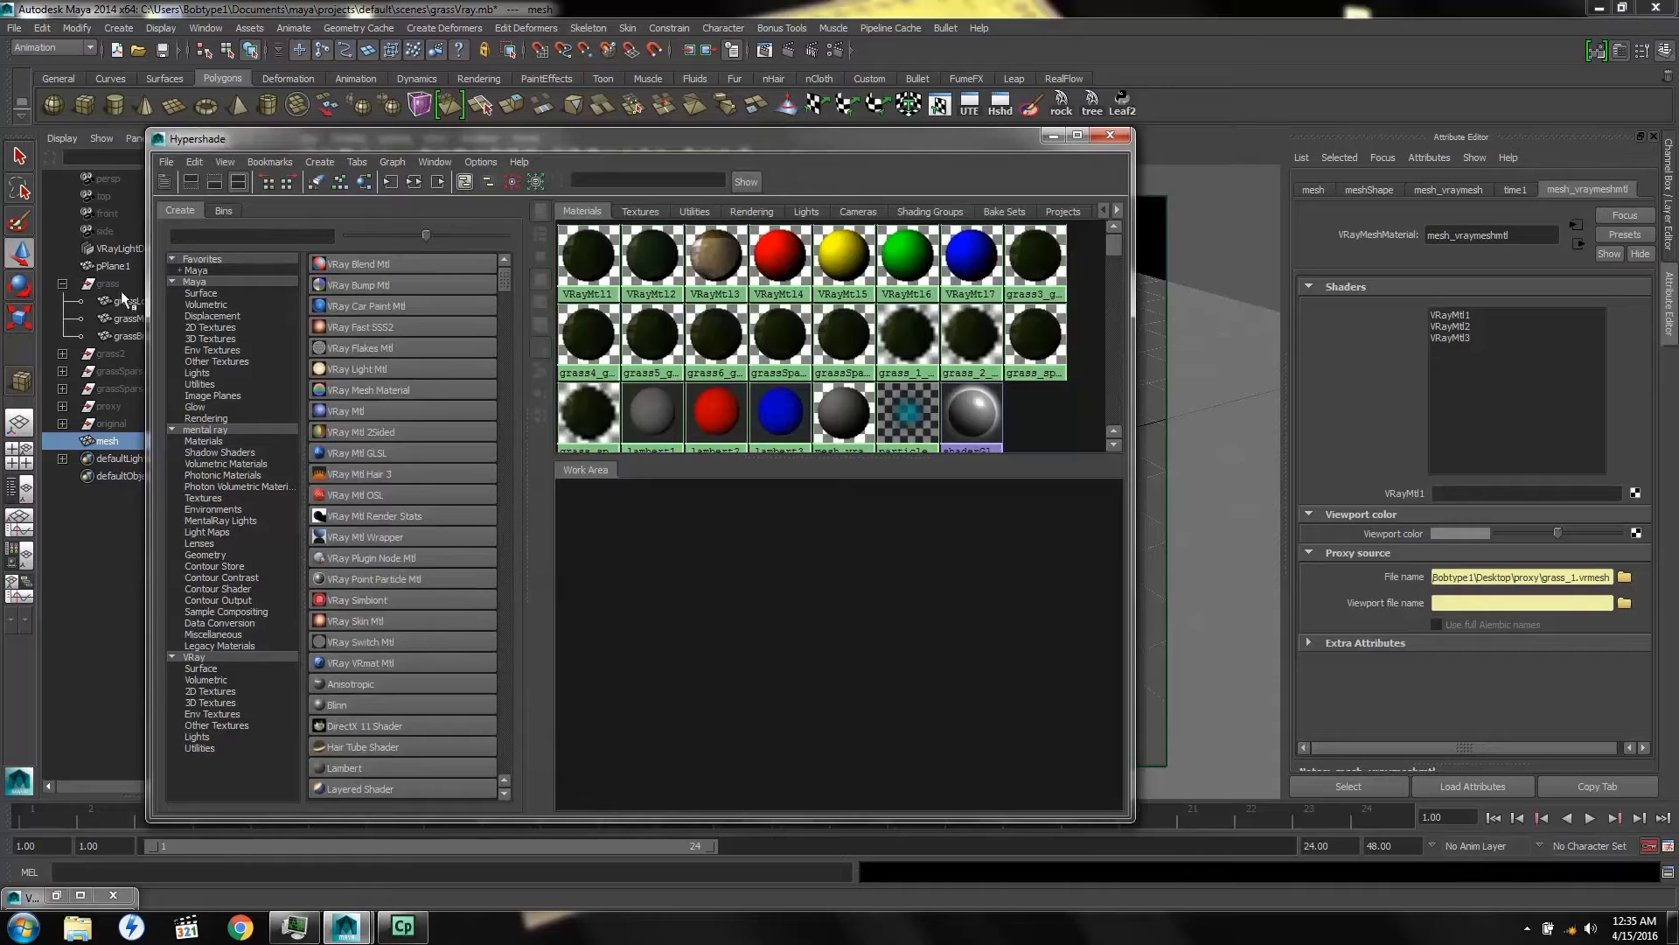
{"action": "left_click", "coordinate": [123, 302]}
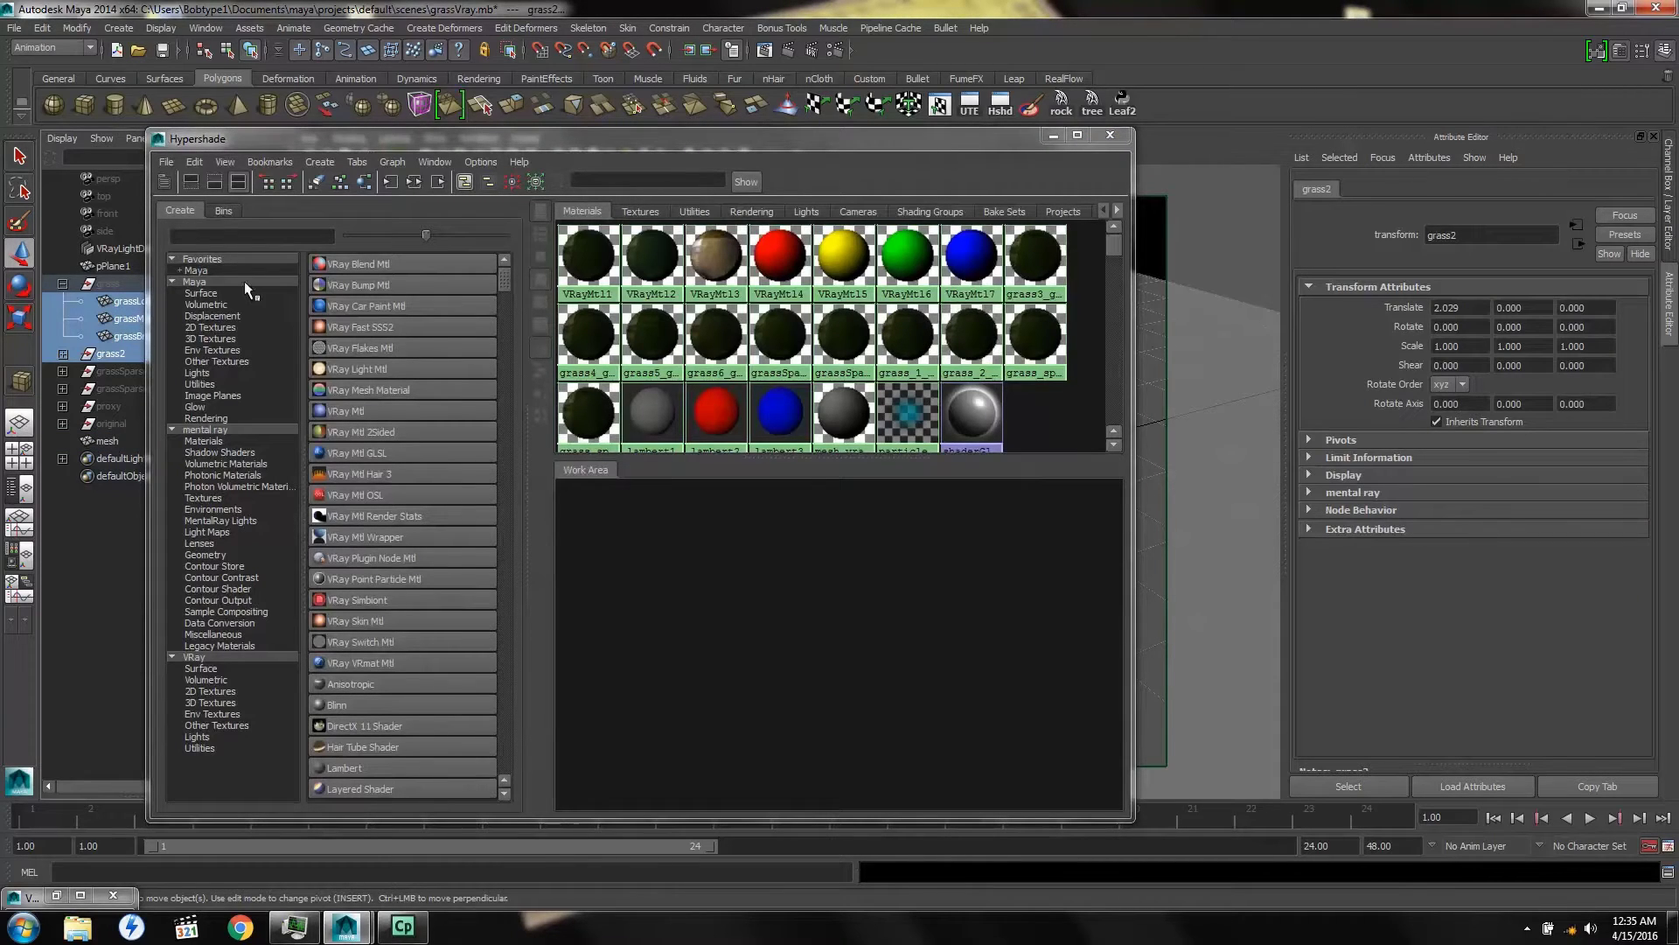
{"action": "left_click", "coordinate": [363, 181]}
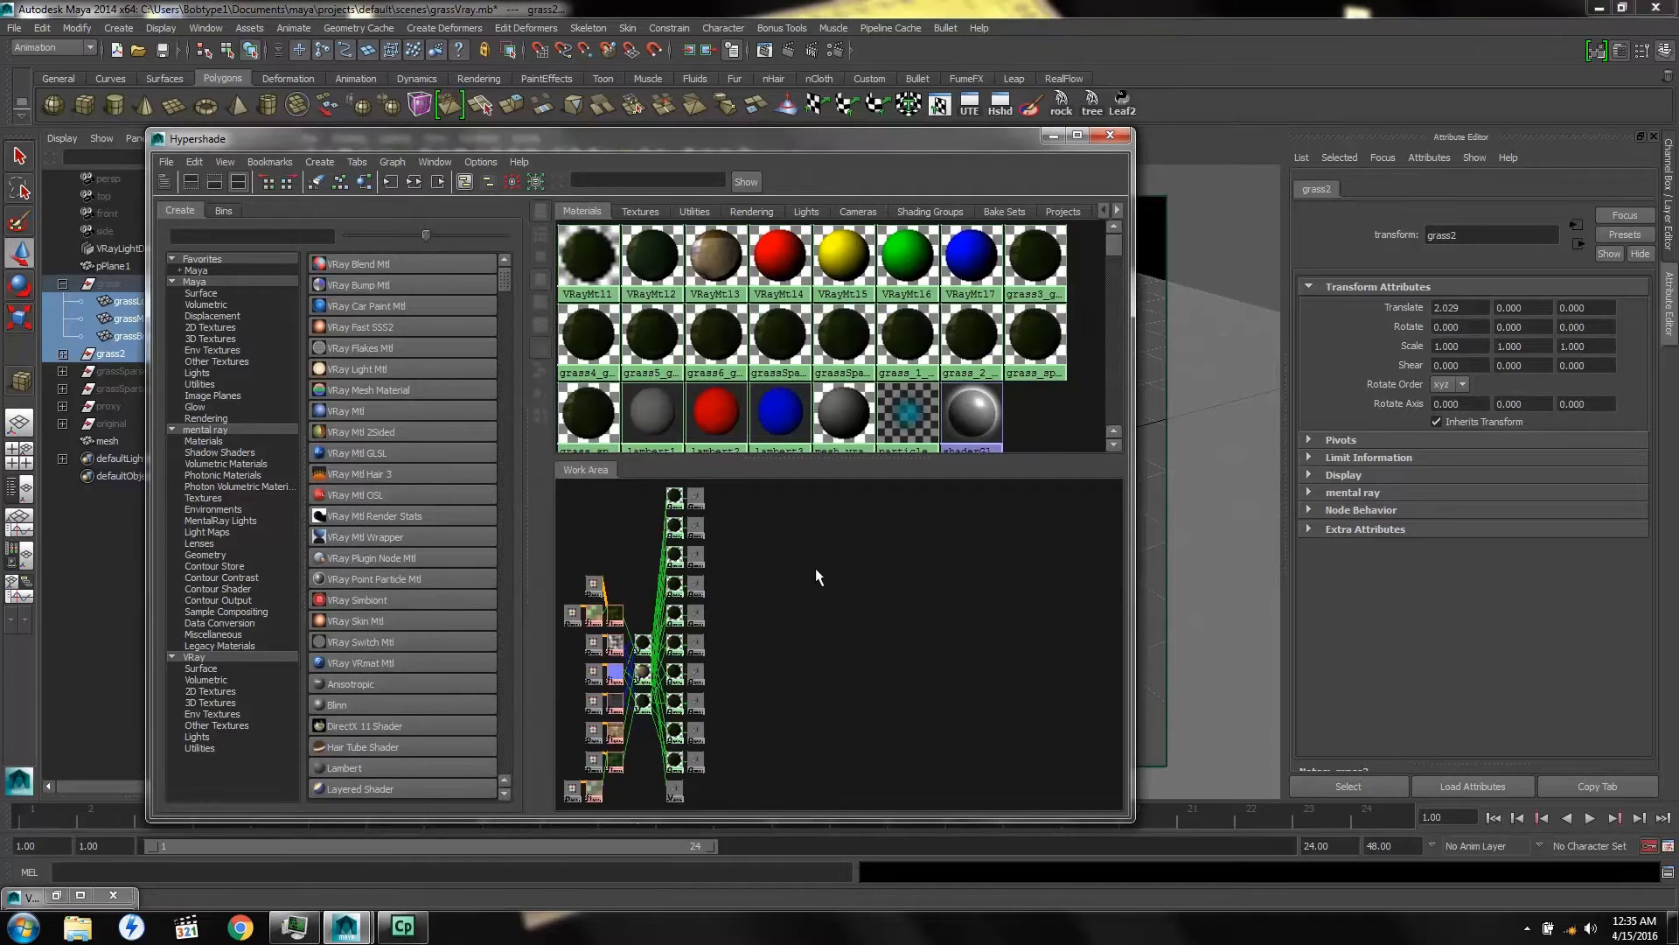
Show the mesh proxy's mesh_vraymeshmtl shader slots alongside the graphed grass materials
{"action": "left_click", "coordinate": [106, 442]}
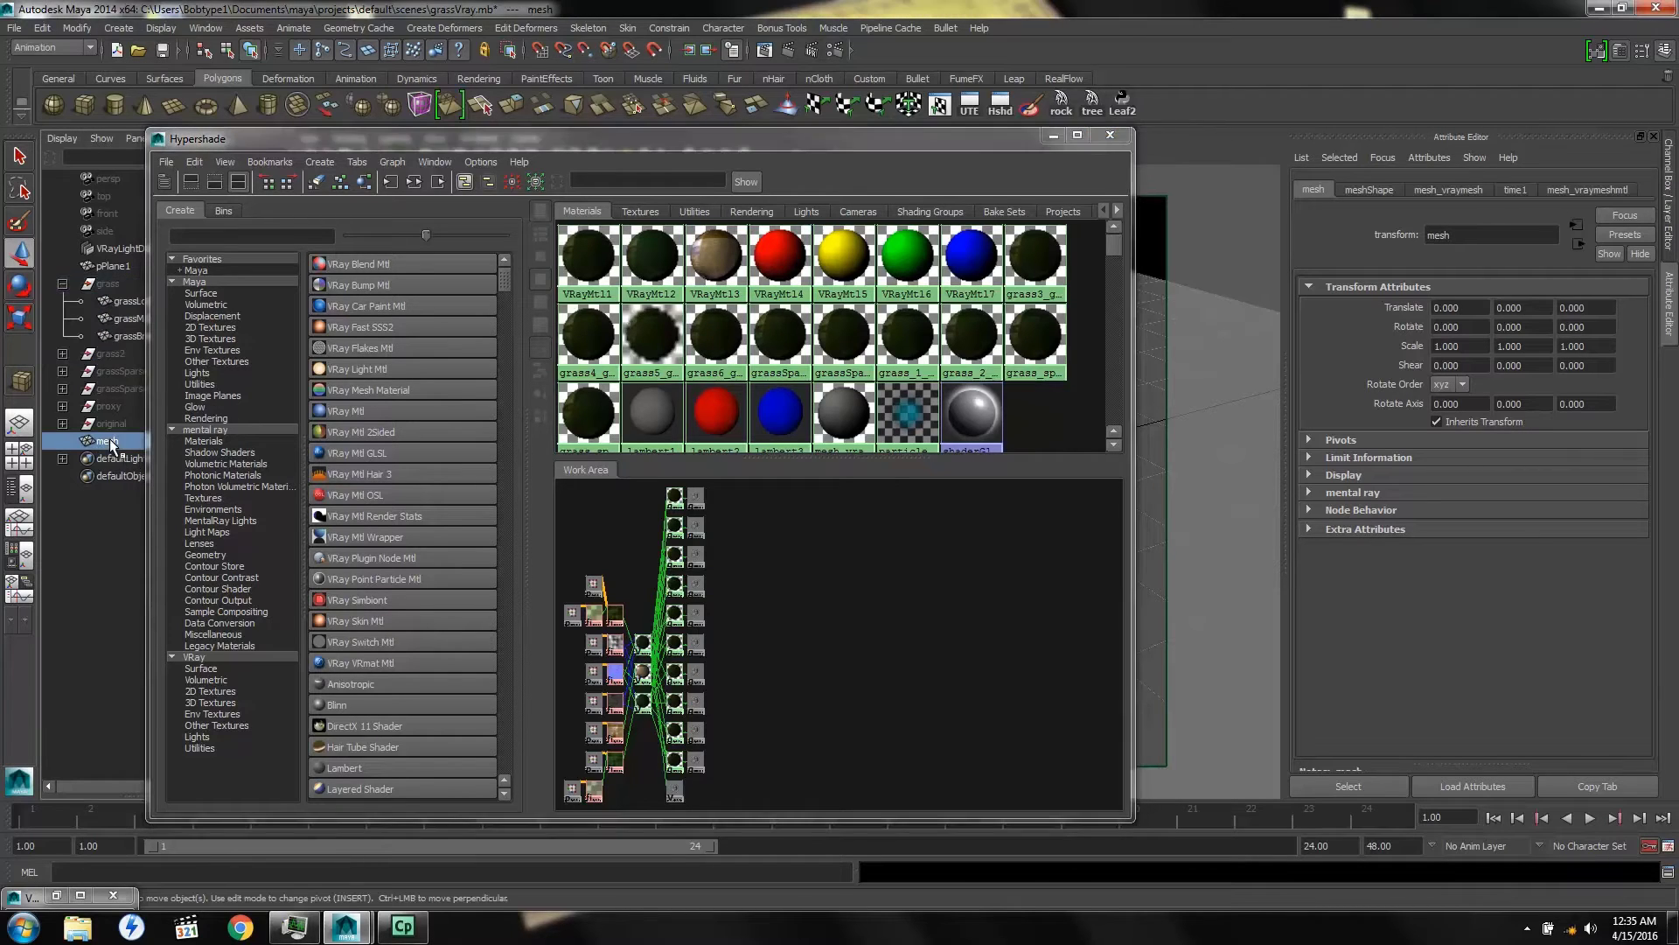
{"action": "left_click", "coordinate": [1576, 188]}
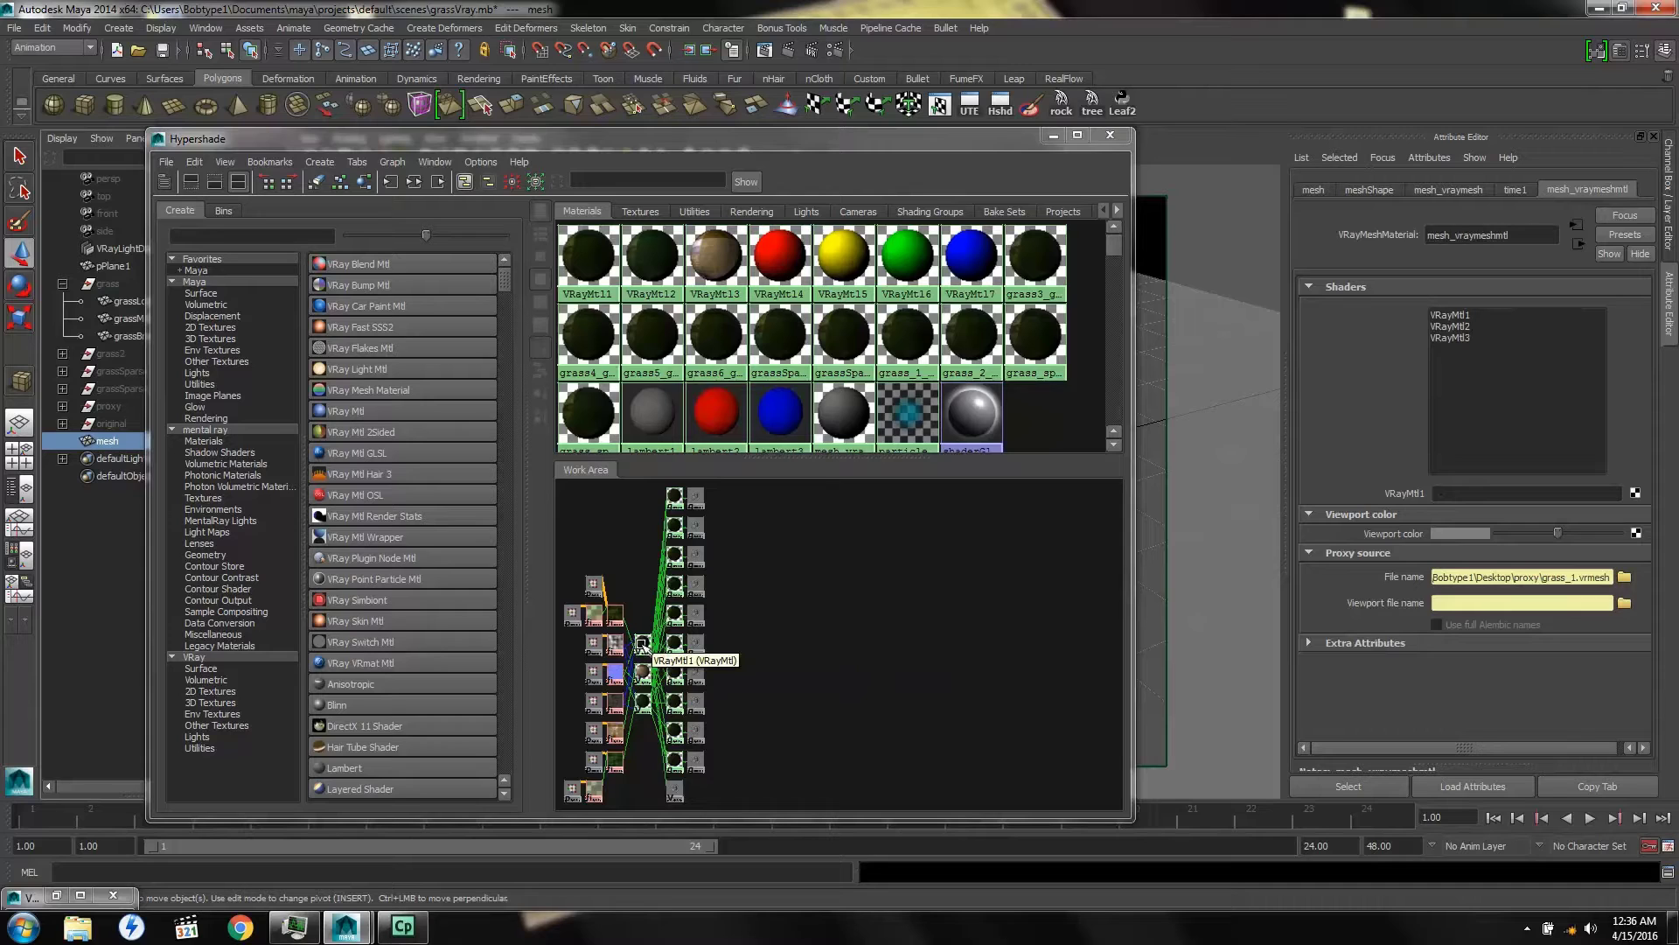
Connect VRayMtl1, VRayMtl2 and VRayMtl3 to the matching shader slots of mesh_vraymeshmtl and minimize the Hypershade
{"action": "middle_click_drag", "start_coordinate": [641, 644], "coordinate": [1416, 495]}
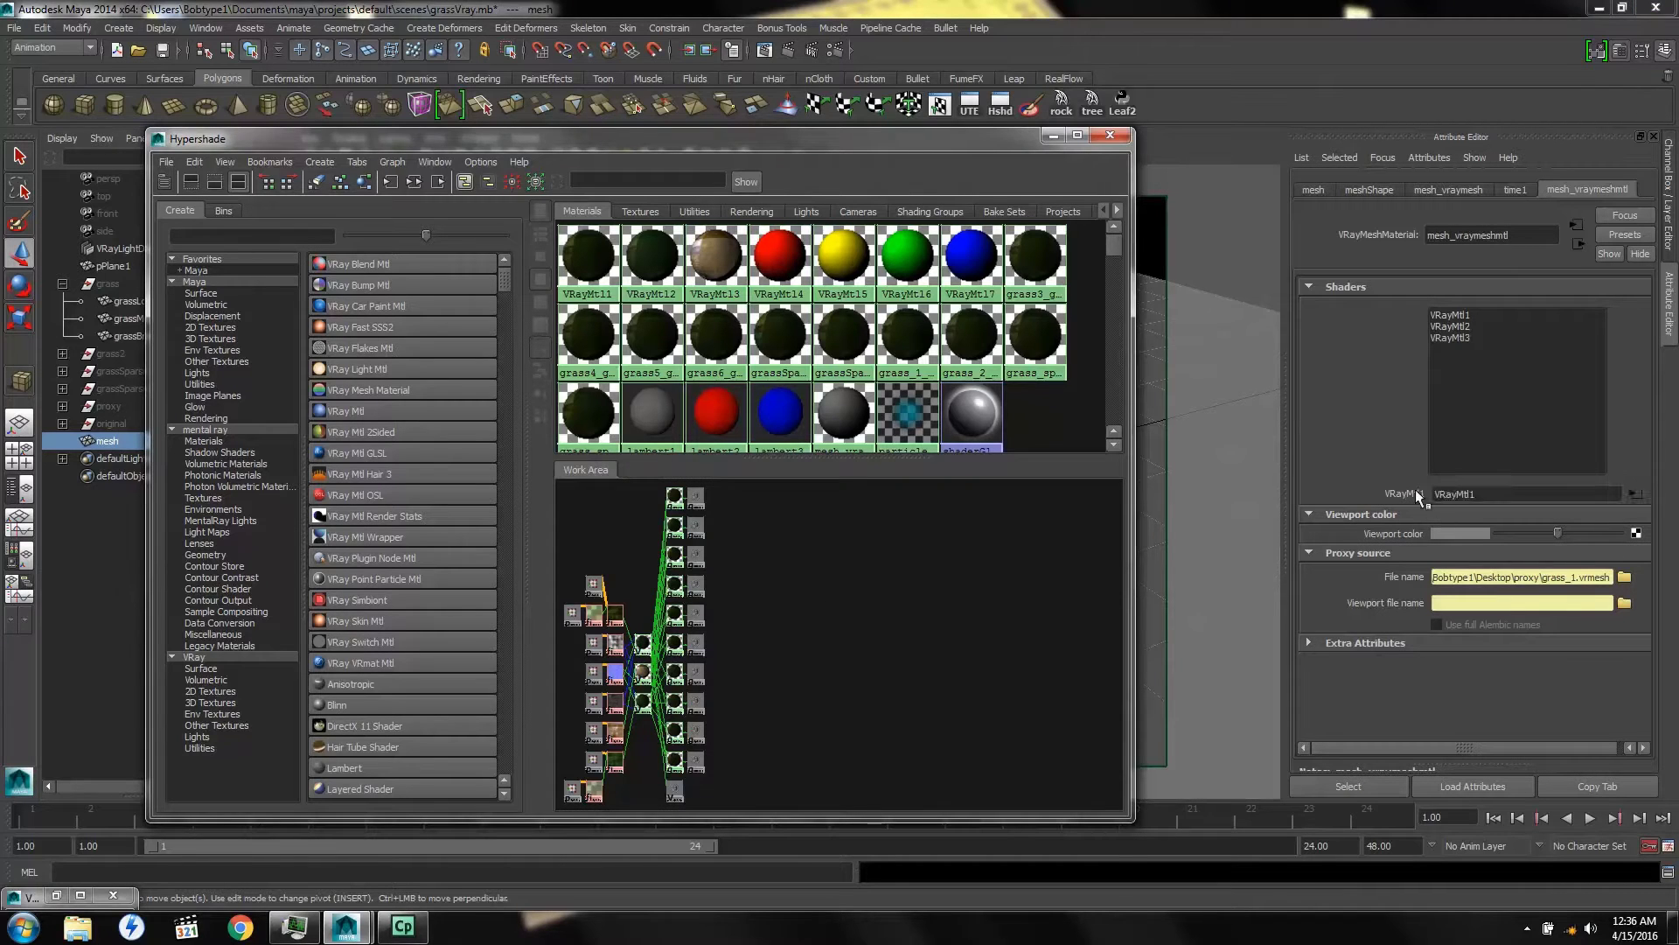
{"action": "left_click", "coordinate": [1452, 326]}
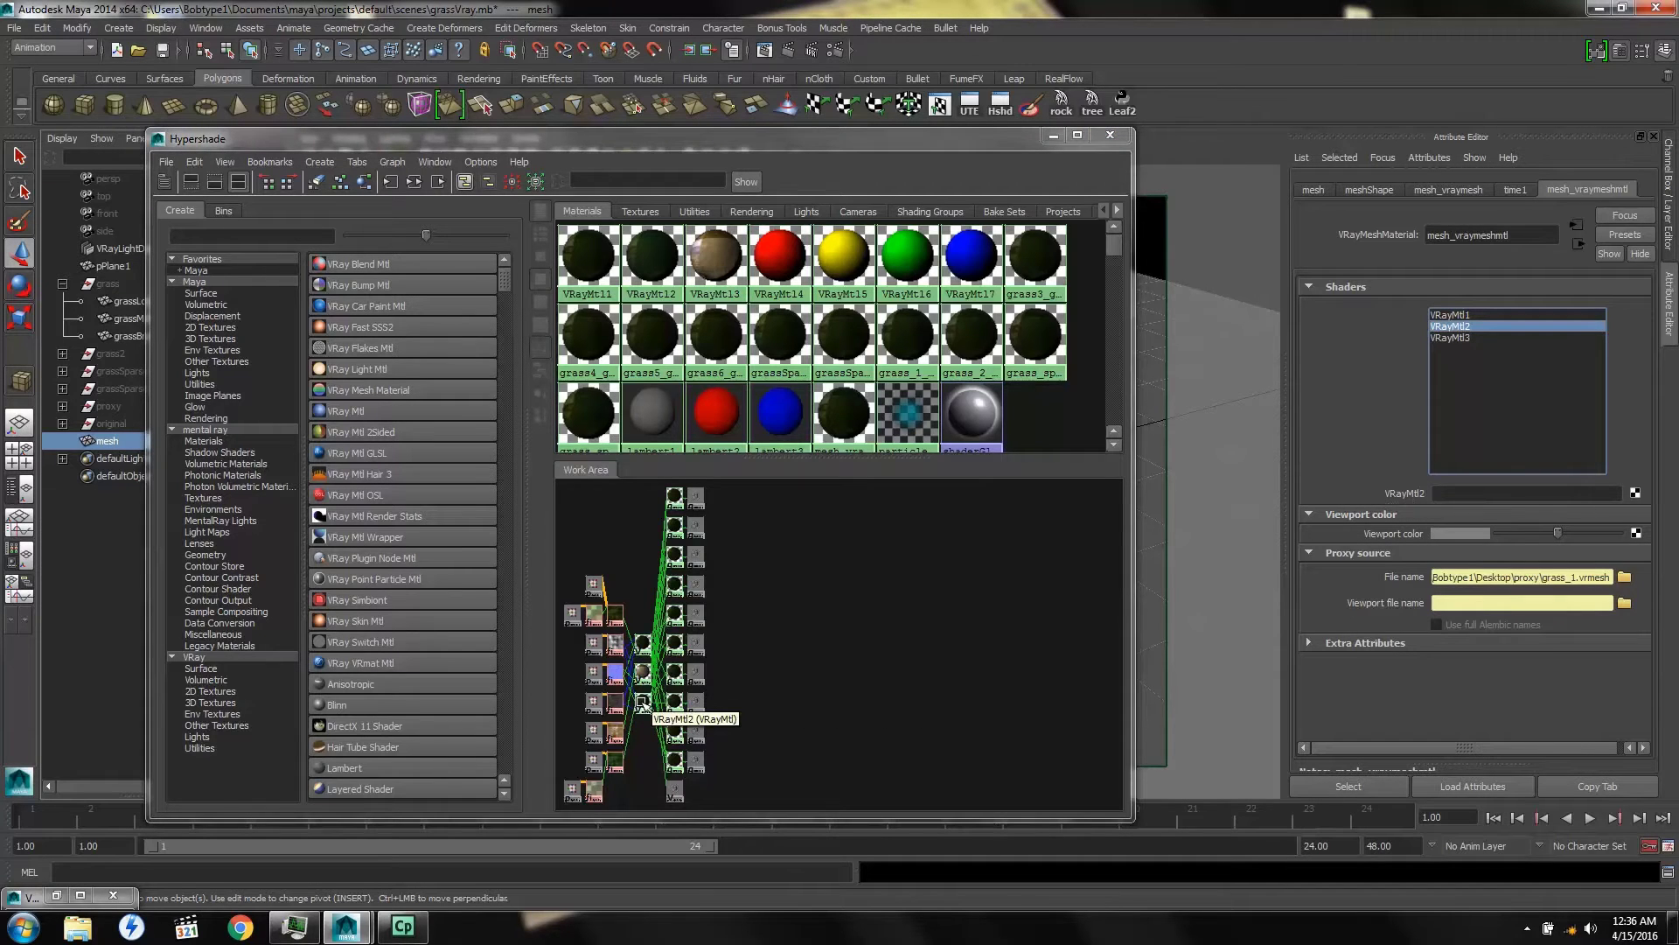
{"action": "middle_click_drag", "start_coordinate": [643, 701], "coordinate": [1411, 490]}
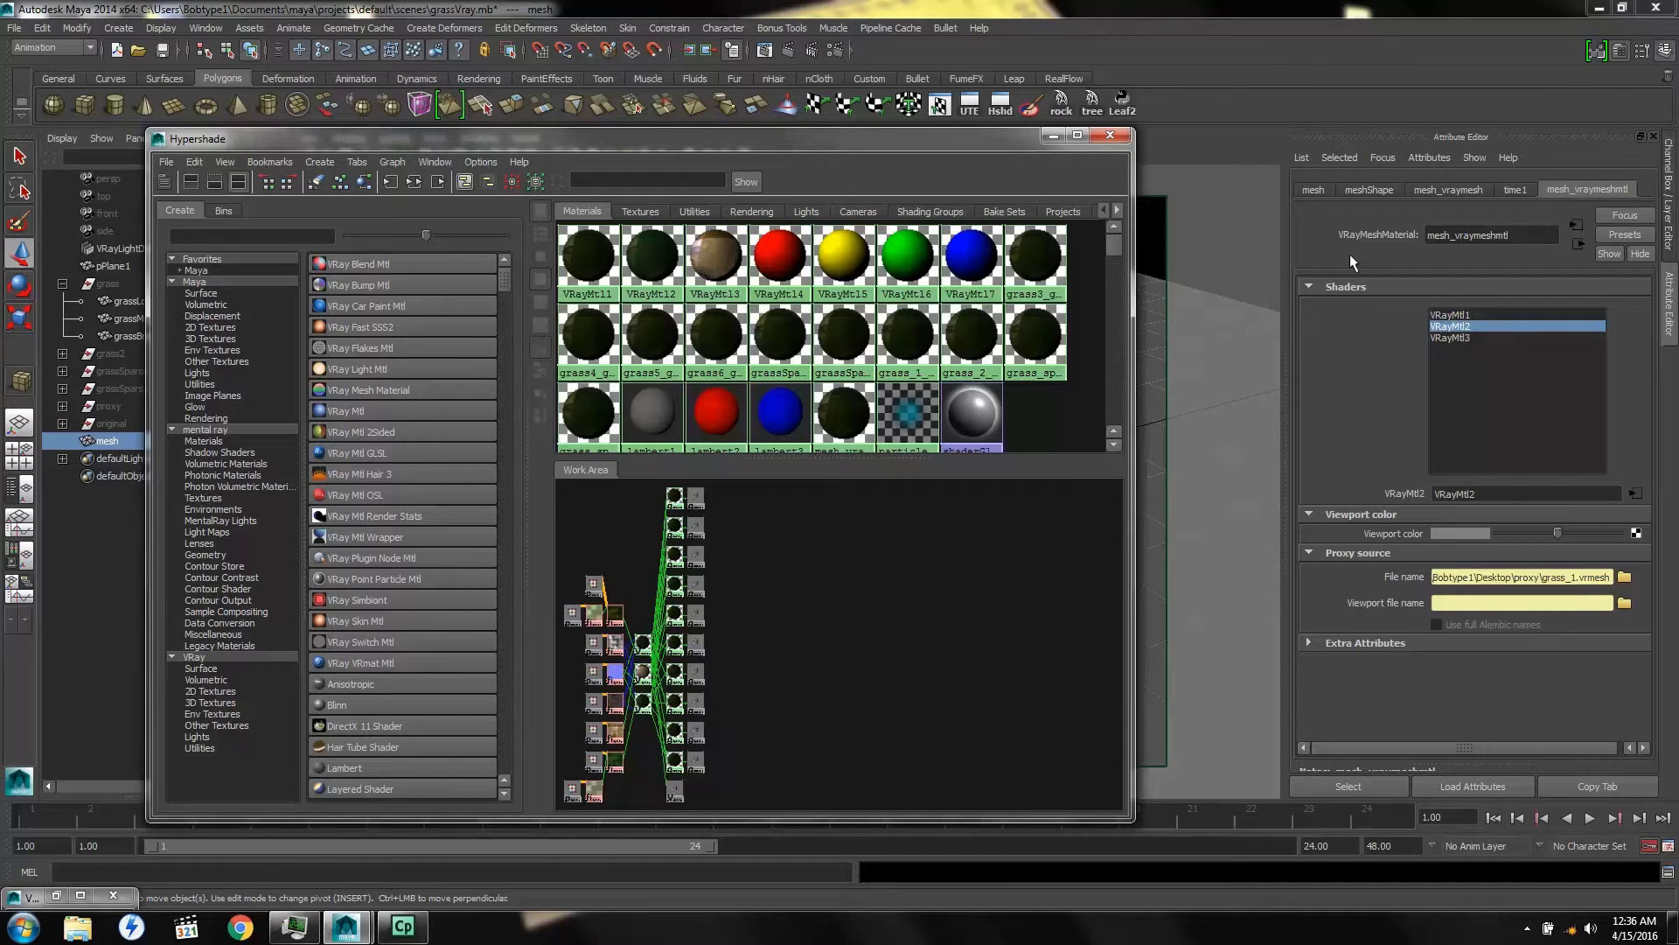
{"action": "left_click", "coordinate": [1451, 338]}
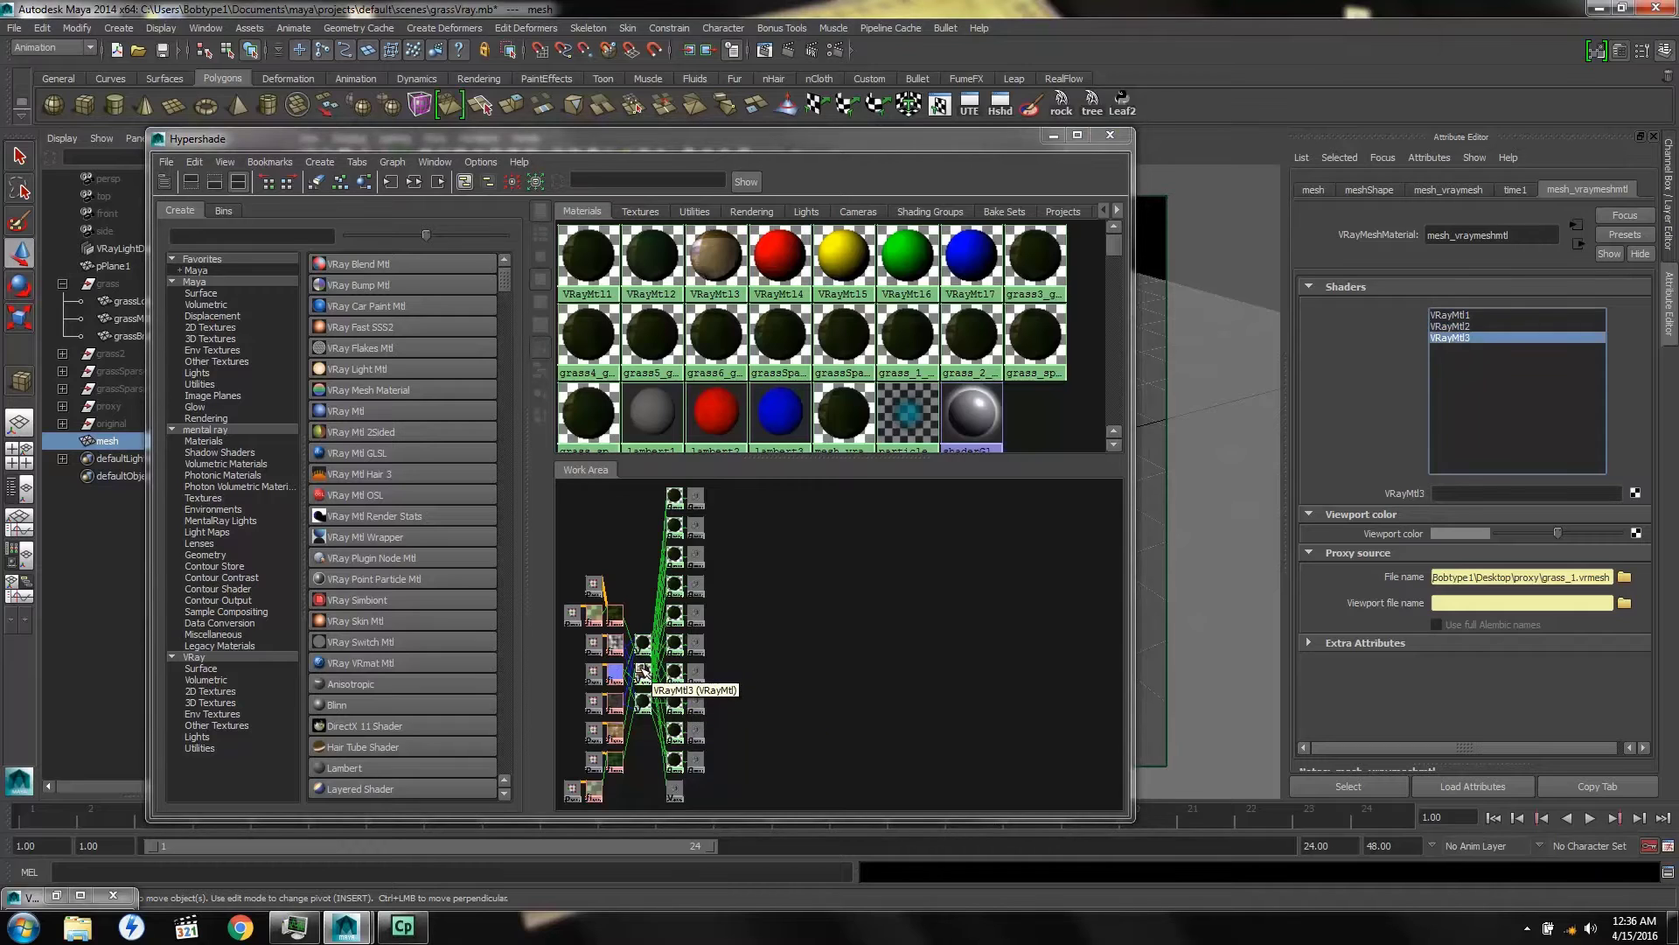
{"action": "middle_click_drag", "start_coordinate": [641, 672], "coordinate": [1406, 495]}
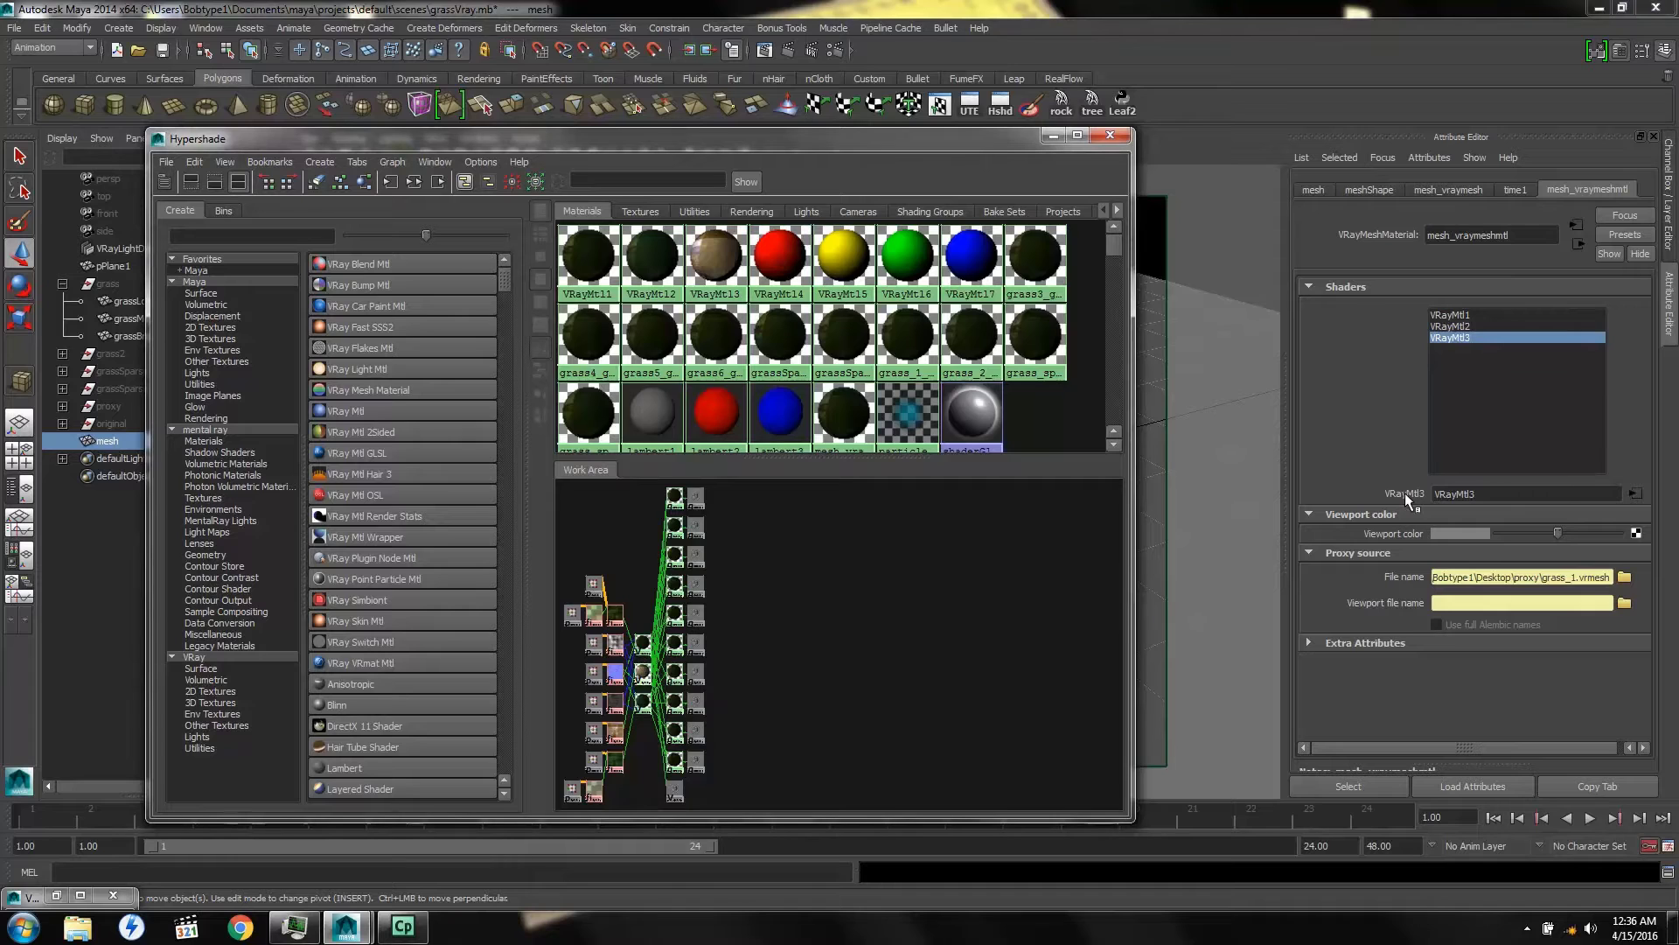
{"action": "left_click", "coordinate": [1053, 138]}
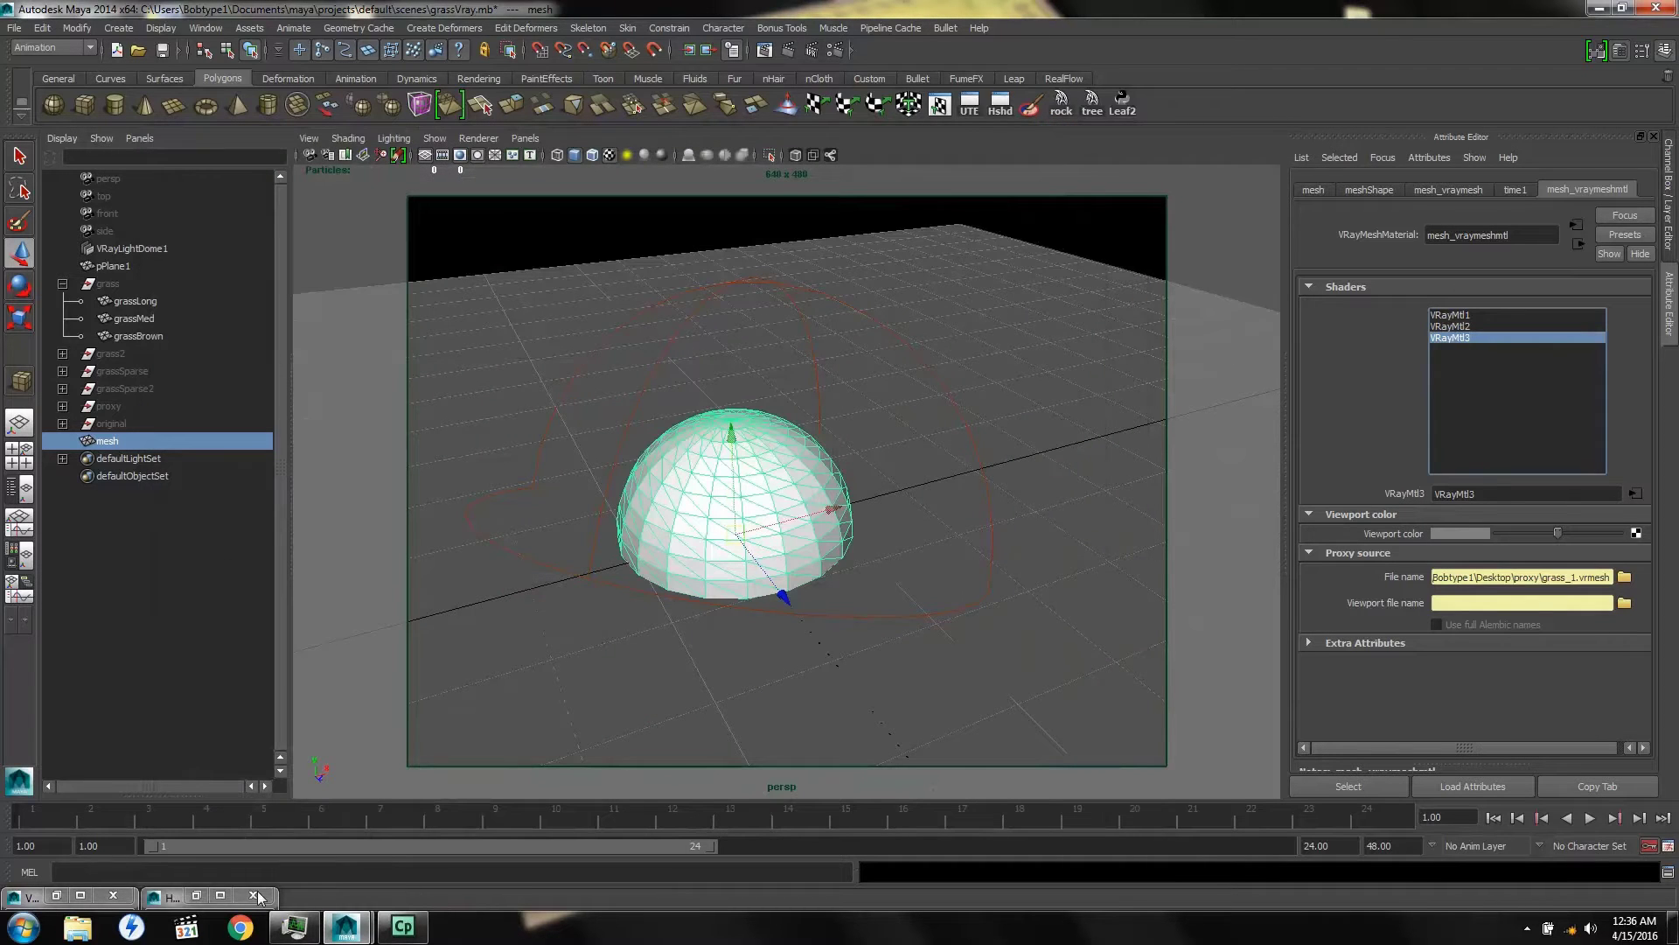
Render a region around the grass clump in the V-Ray frame buffer to check its materials, and close the frame buffer
{"action": "left_click", "coordinate": [79, 892]}
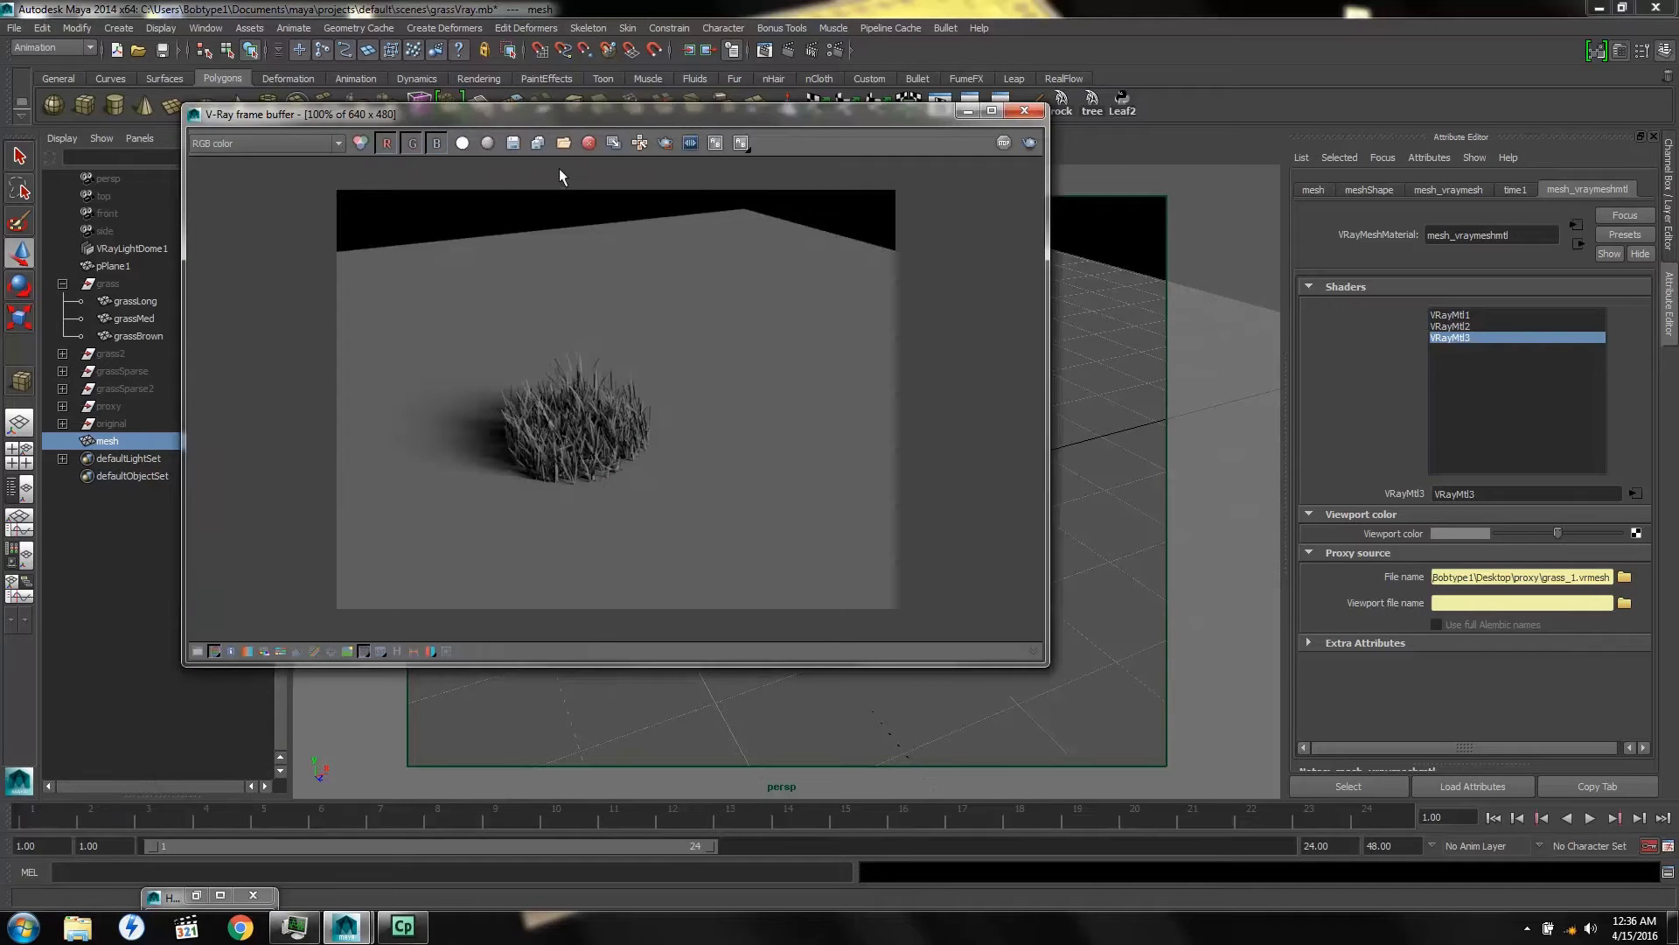
{"action": "left_click", "coordinate": [666, 142]}
{"action": "left_click_drag", "start_coordinate": [472, 344], "coordinate": [661, 491]}
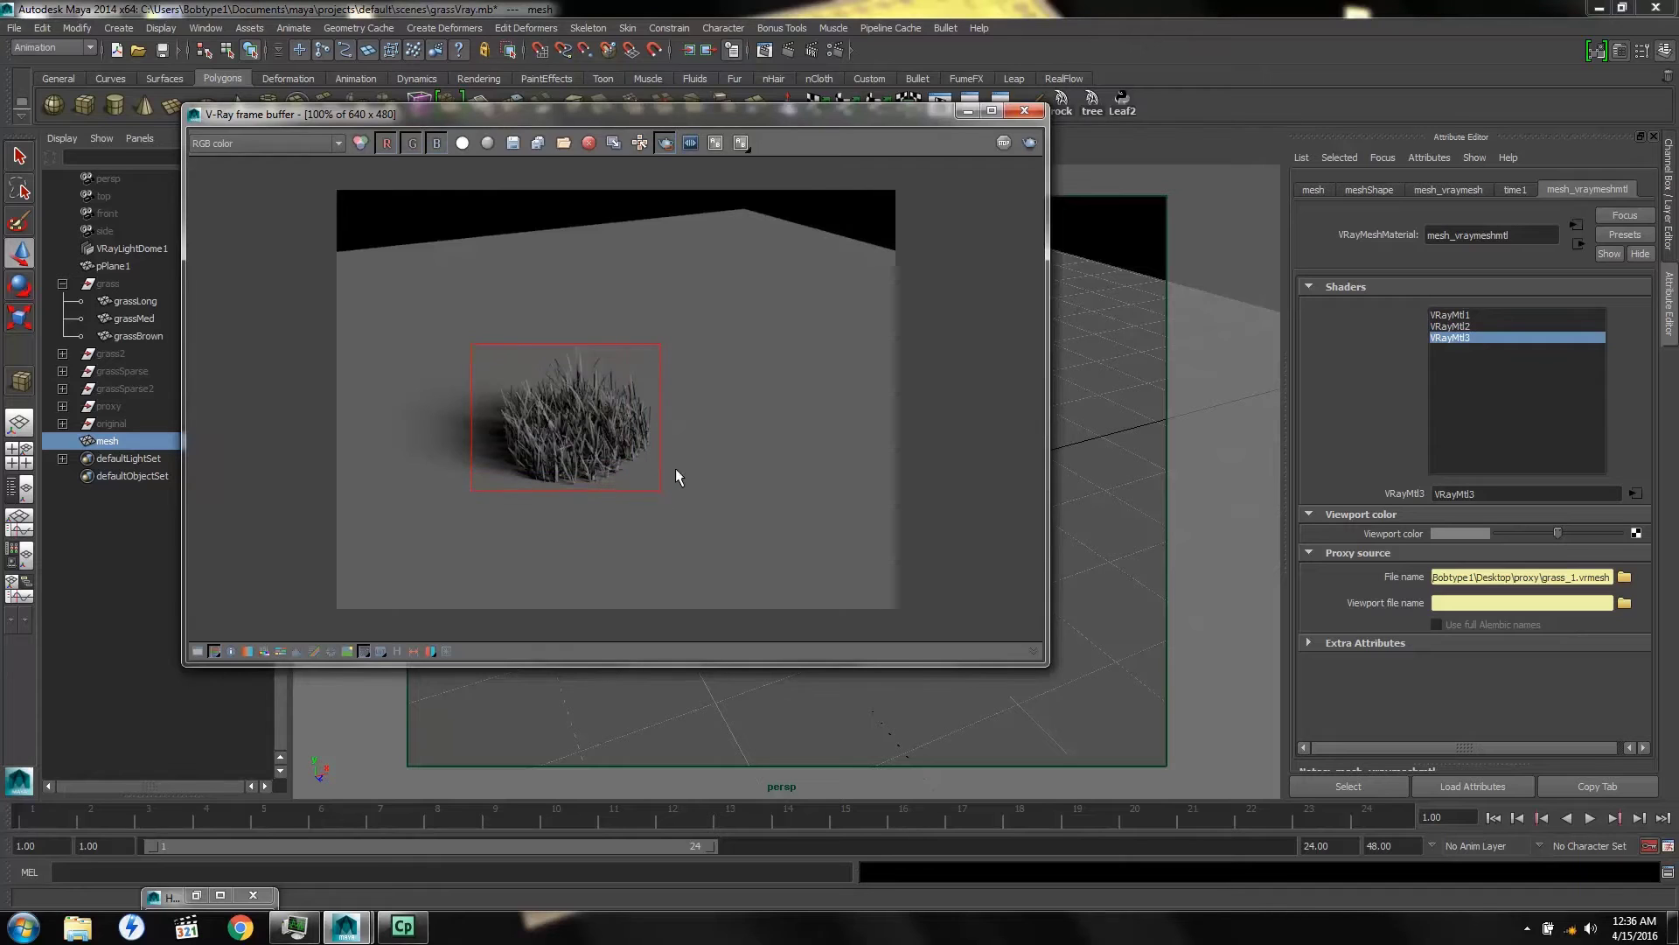
{"action": "left_click", "coordinate": [1029, 143]}
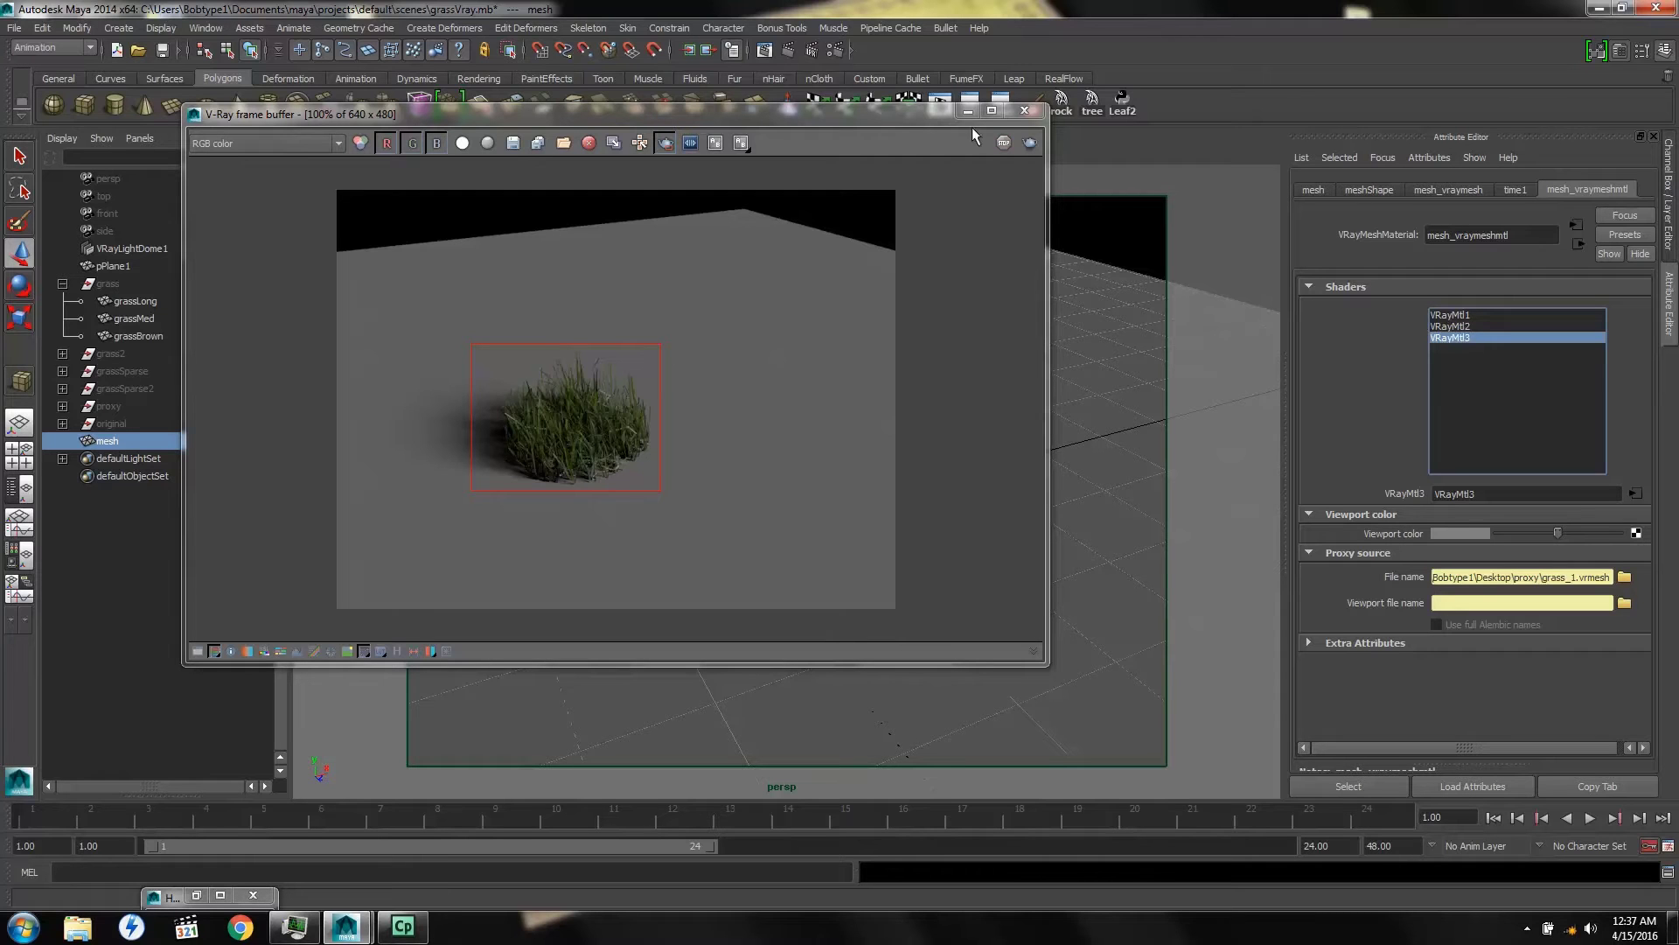
{"action": "left_click", "coordinate": [1034, 114]}
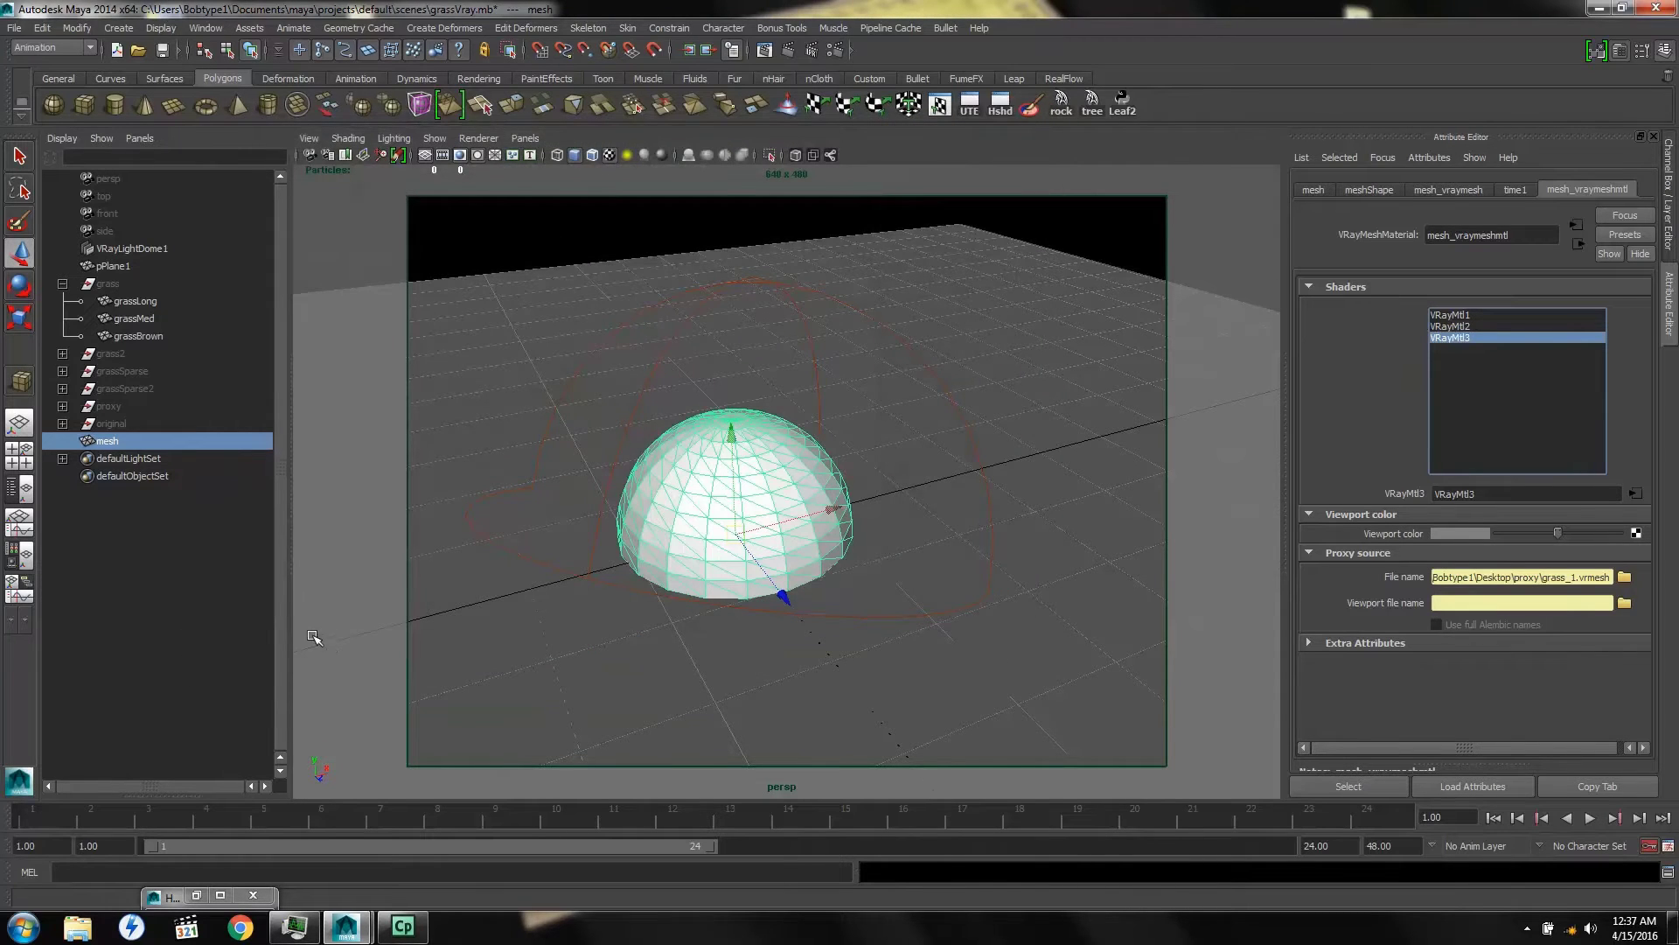
Open the scene duh.mb from the Desktop folder, dismissing the prompt about the current scene
{"action": "left_click", "coordinate": [15, 29]}
{"action": "left_click", "coordinate": [39, 70]}
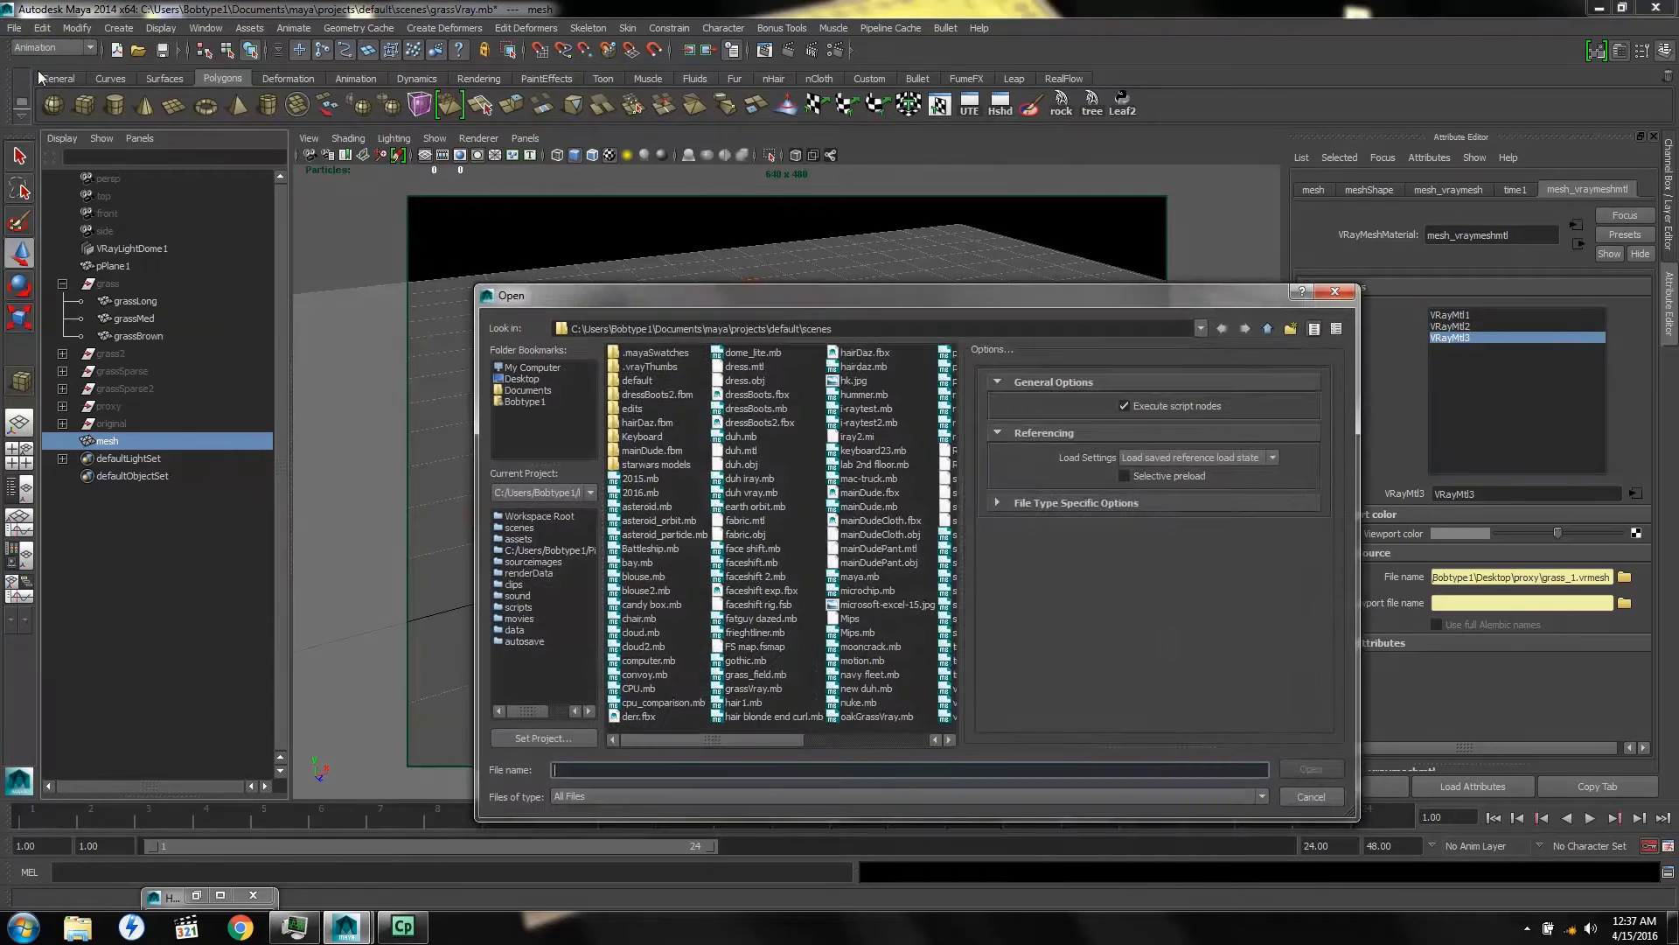
{"action": "left_click", "coordinate": [523, 378]}
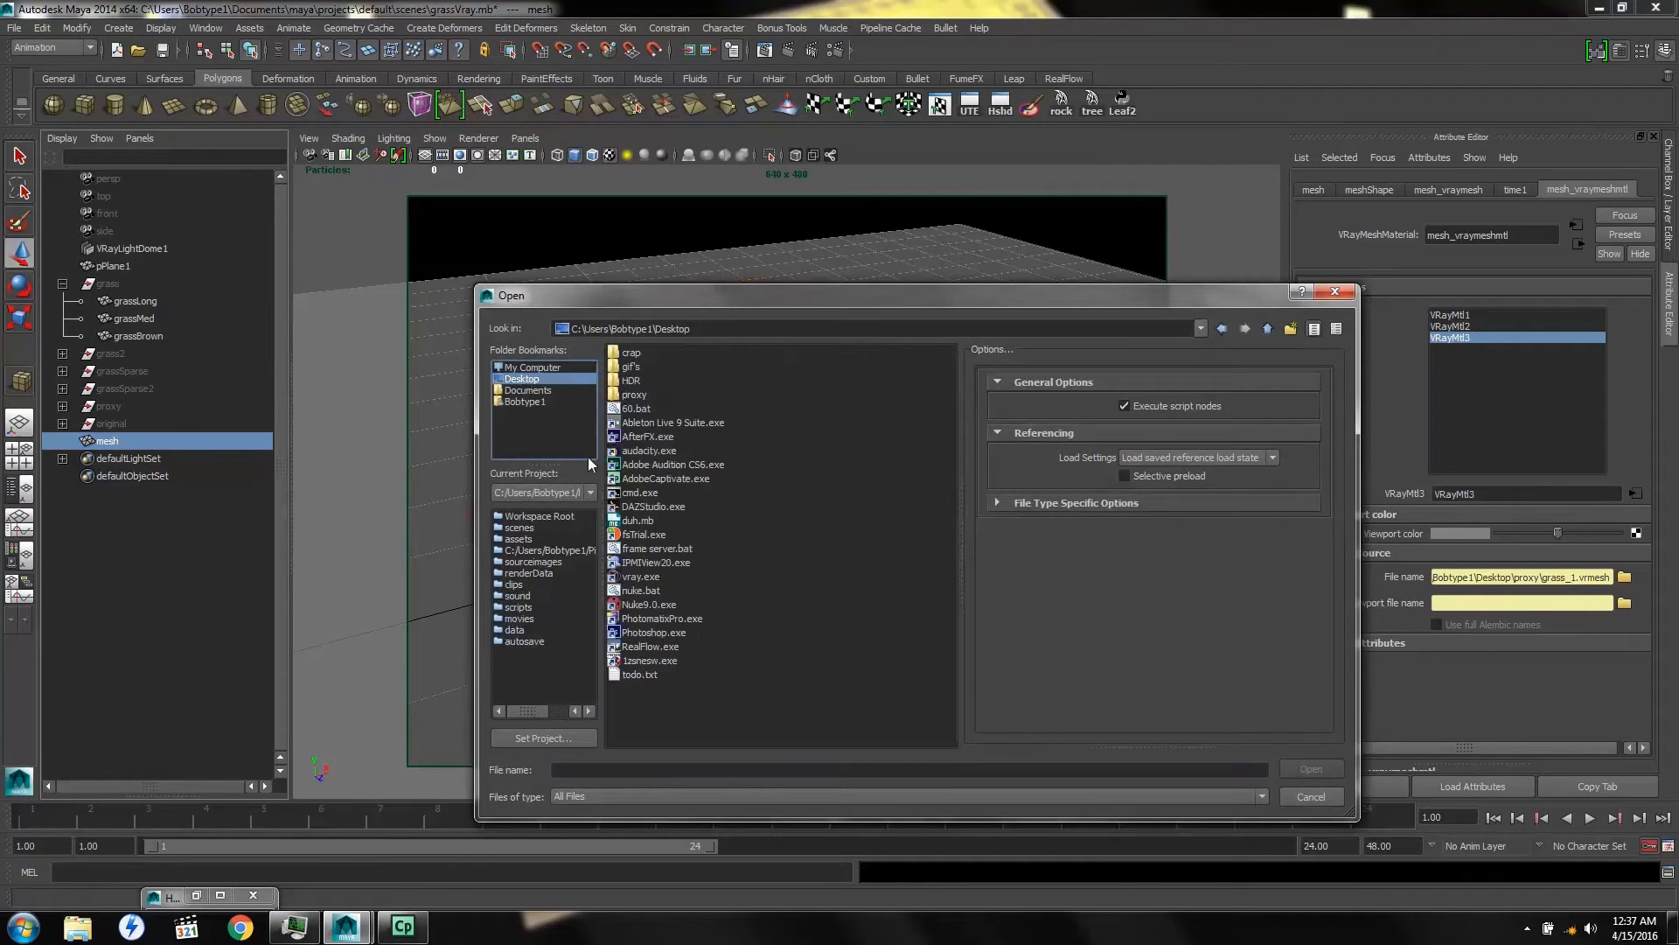
{"action": "left_click", "coordinate": [638, 521]}
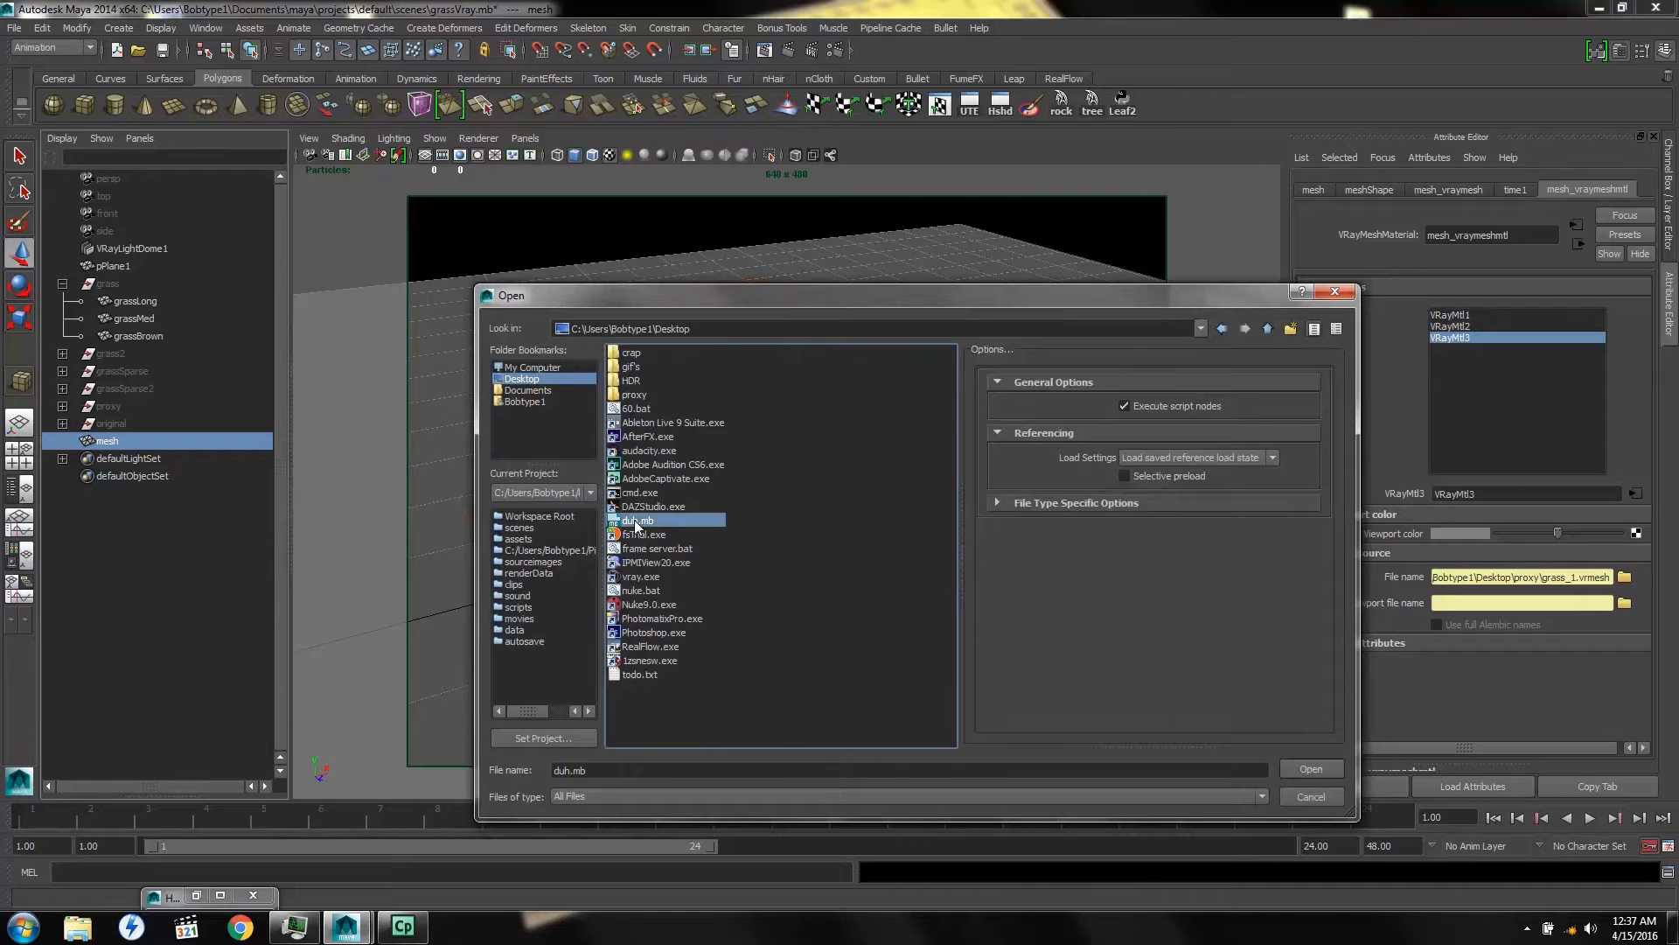
{"action": "left_click", "coordinate": [1299, 768]}
{"action": "left_click", "coordinate": [842, 463]}
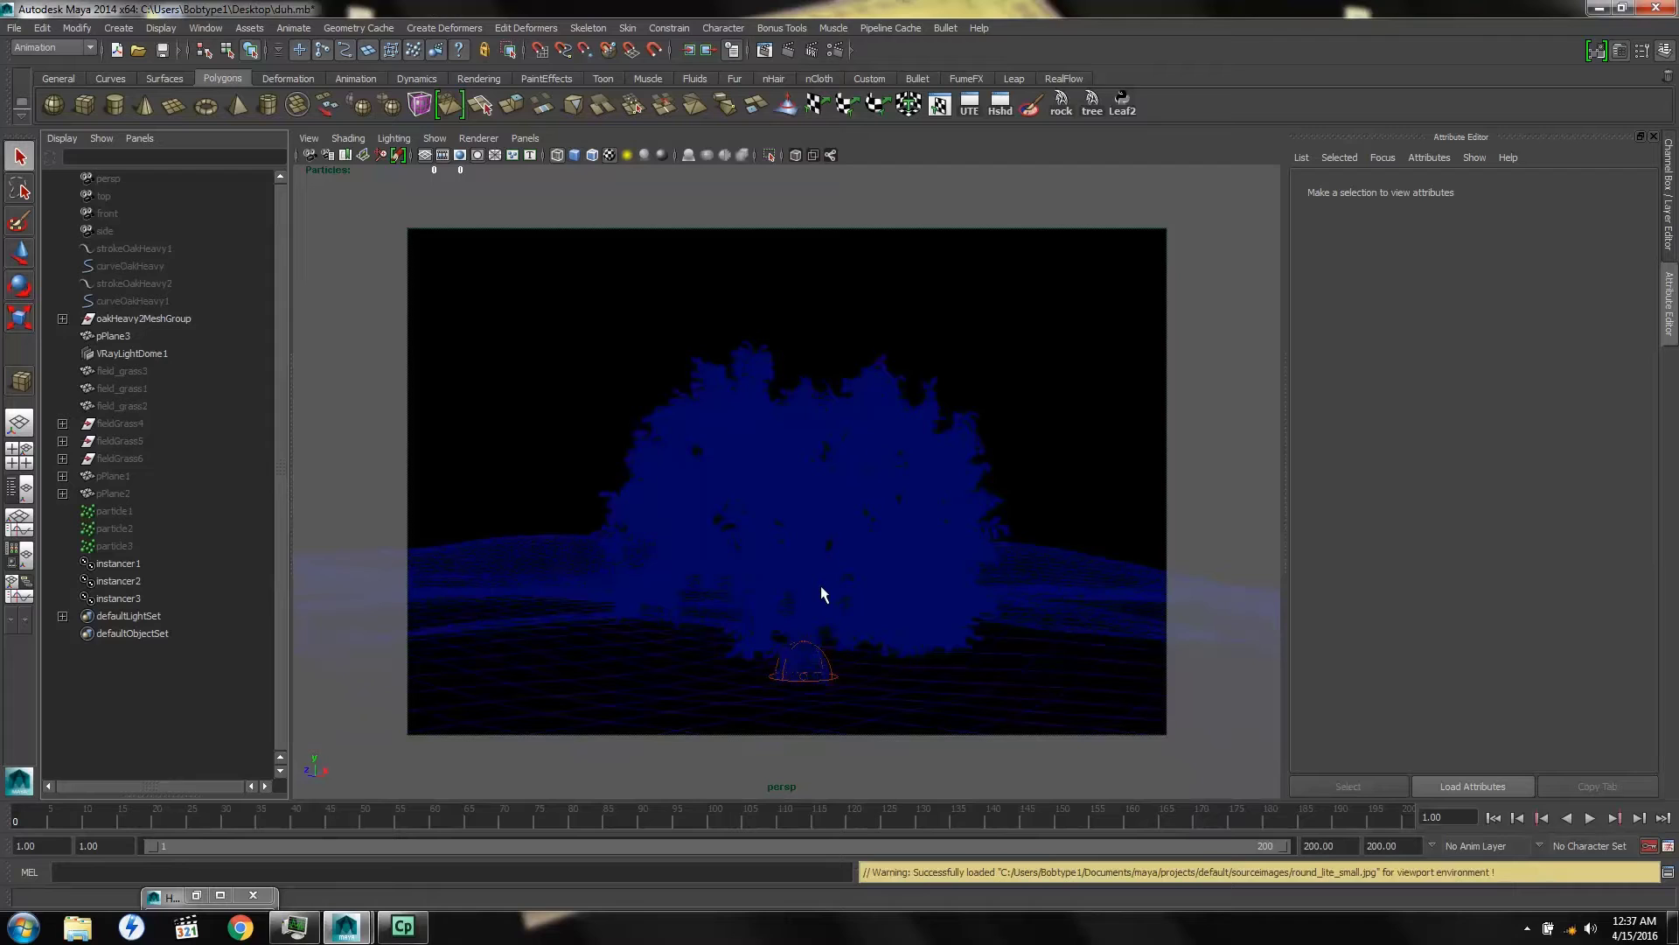
Switch the perspective view to textured shading and hide VRayLightDome1
{"action": "left_click", "coordinate": [820, 585]}
{"action": "key", "text": "6"}
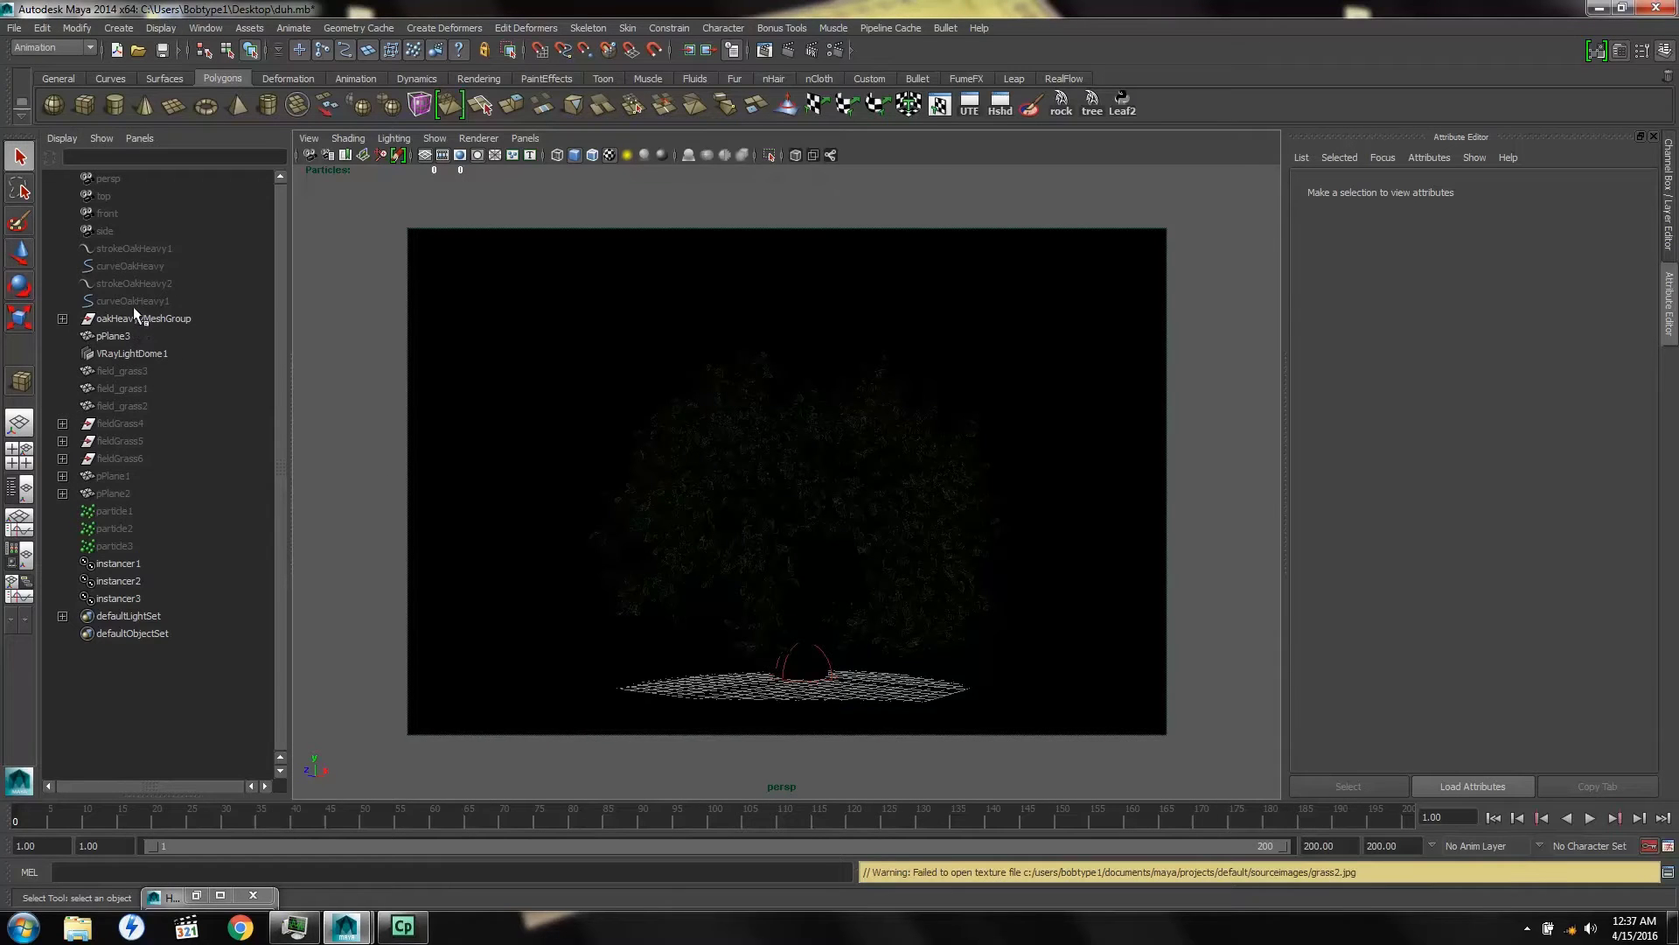
{"action": "left_click", "coordinate": [130, 351]}
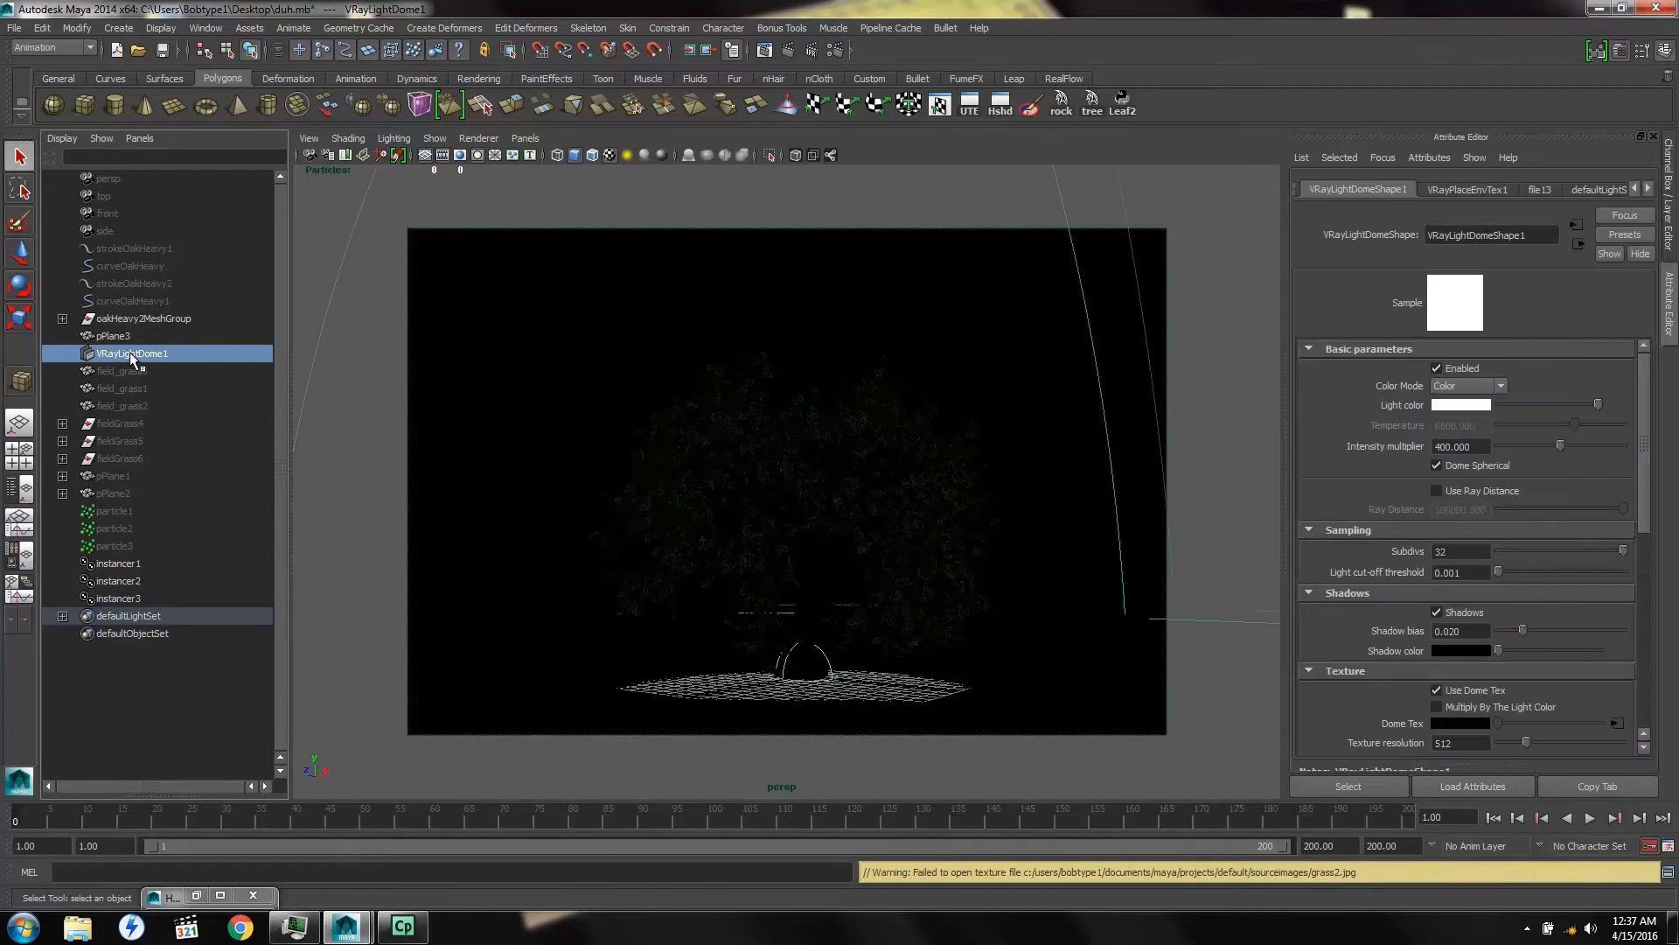
{"action": "key", "text": "ctrl+h"}
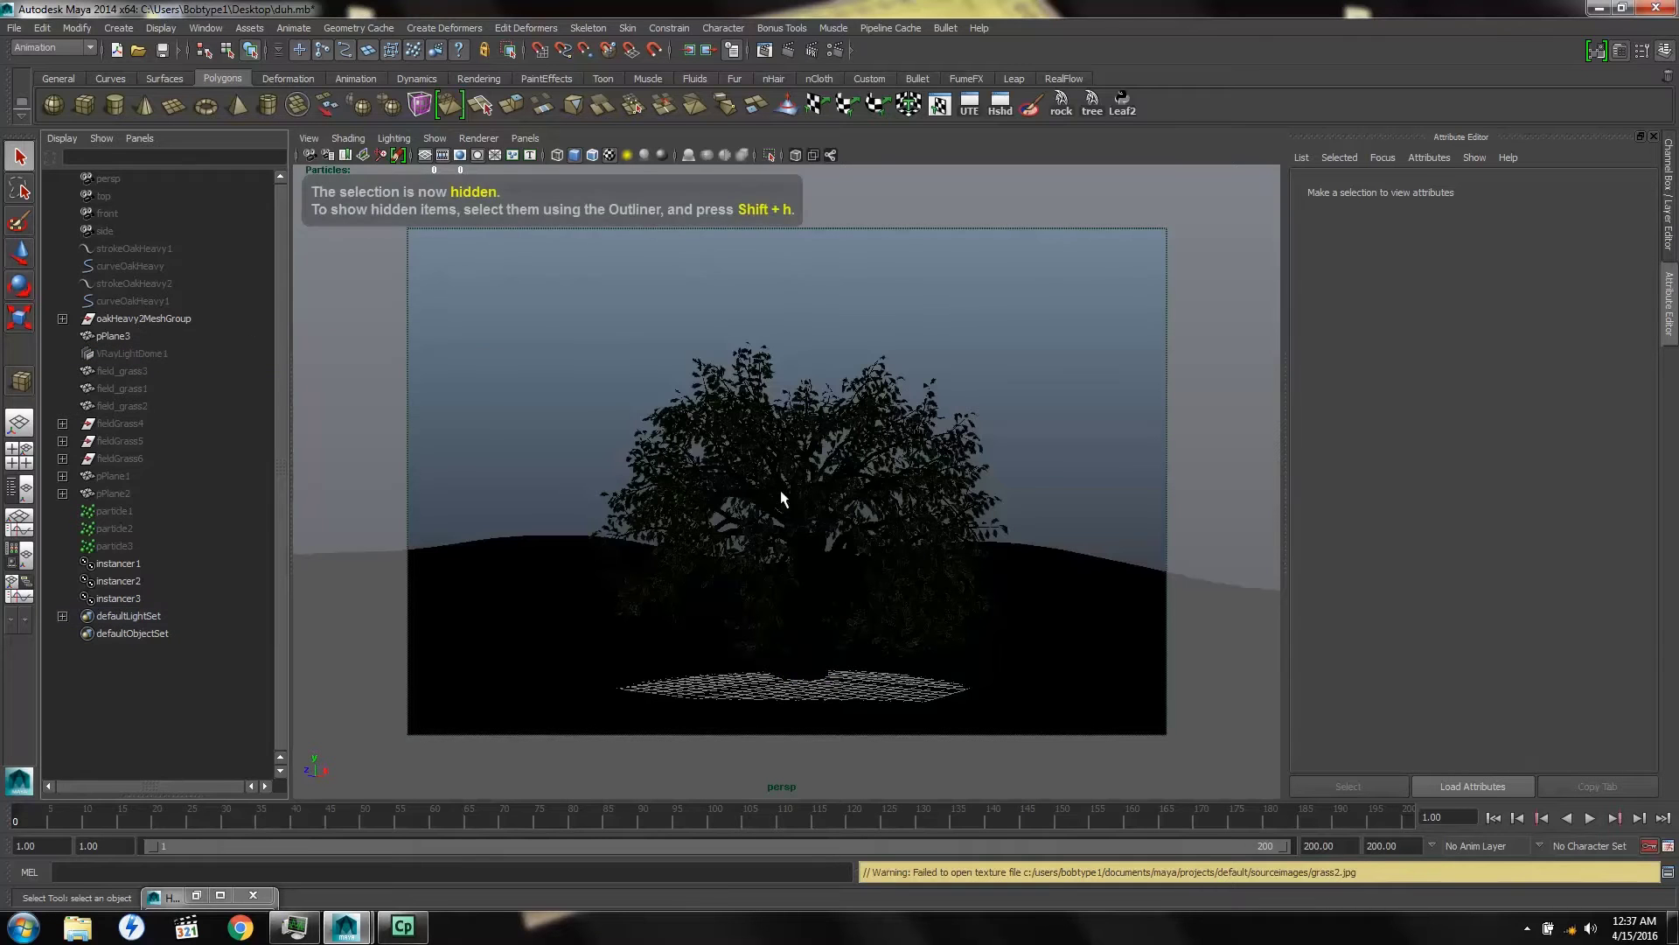
Examine the pPlane3 terrain surrounding the tree and return to the saved cameraView2 view
{"action": "left_click_drag", "start_coordinate": [749, 458], "coordinate": [697, 457], "text": "alt"}
{"action": "left_click", "coordinate": [536, 547]}
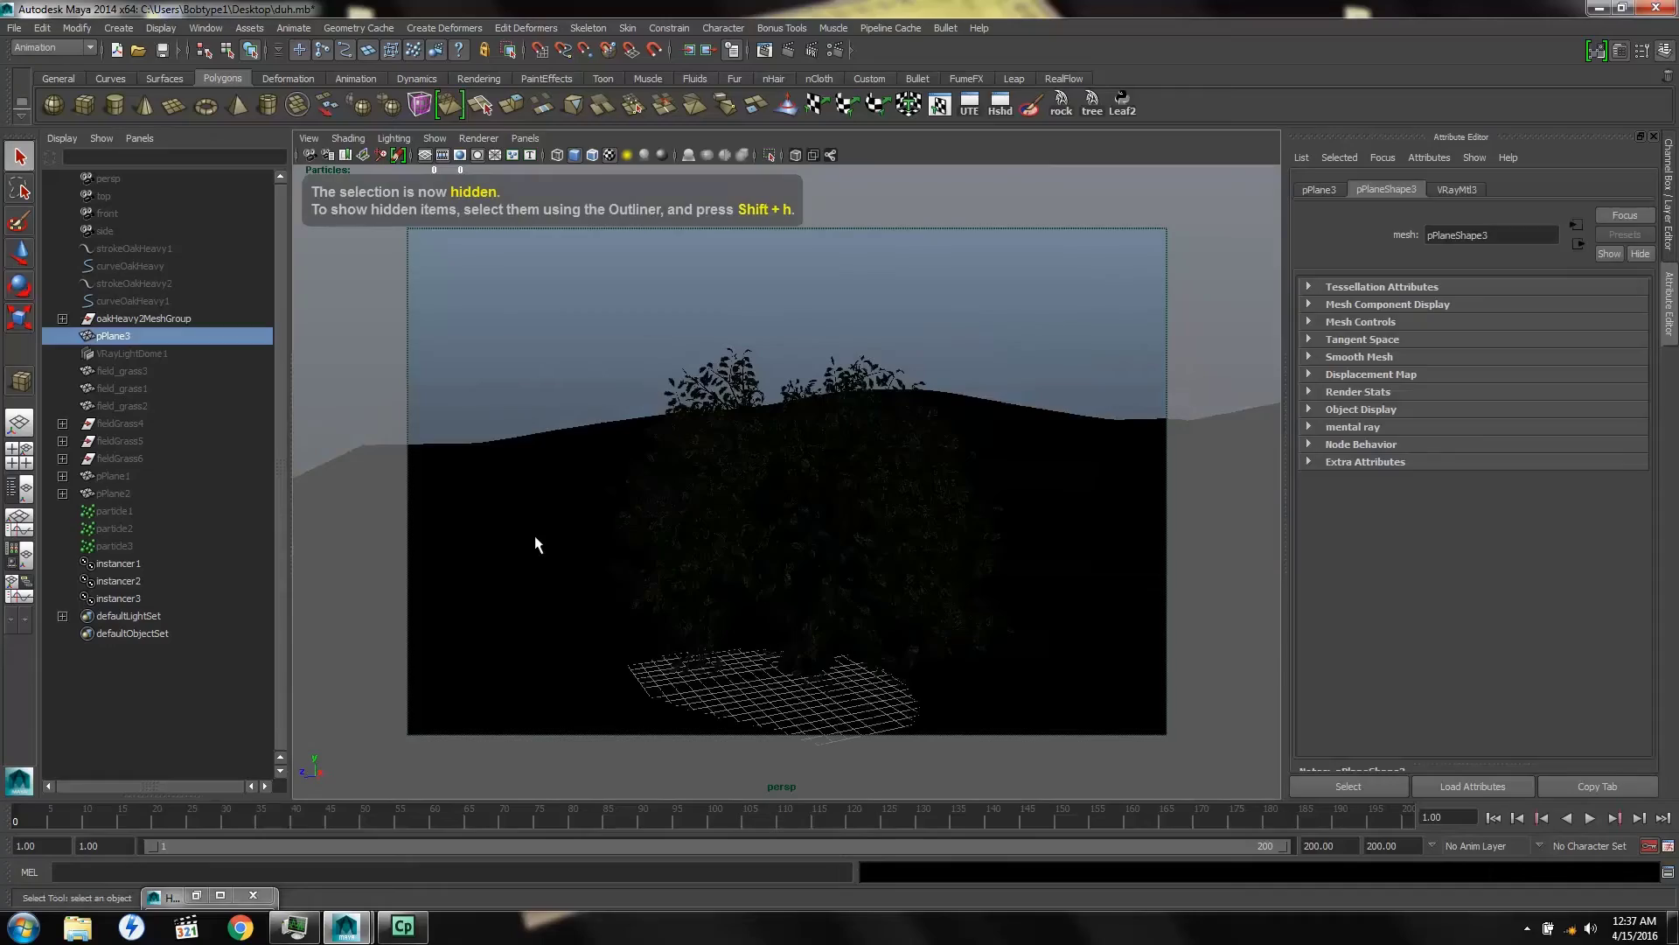
{"action": "right_click_drag", "start_coordinate": [986, 555], "coordinate": [705, 548], "text": "alt"}
{"action": "left_click_drag", "start_coordinate": [705, 547], "coordinate": [745, 546], "text": "alt"}
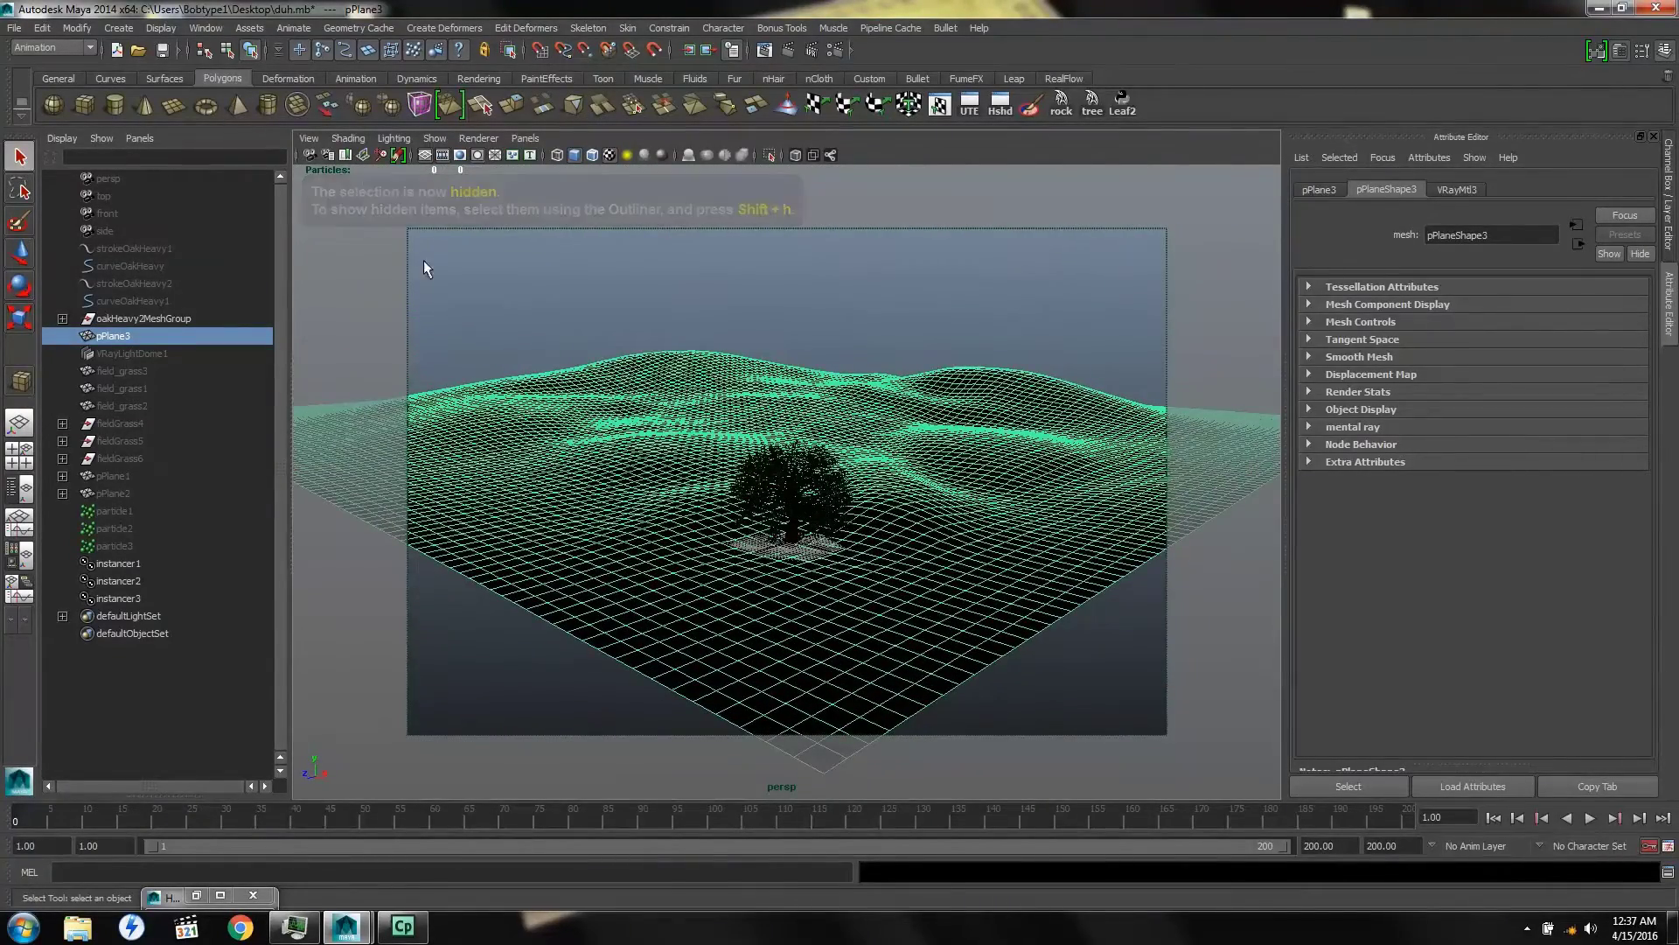
{"action": "right_click", "coordinate": [344, 152]}
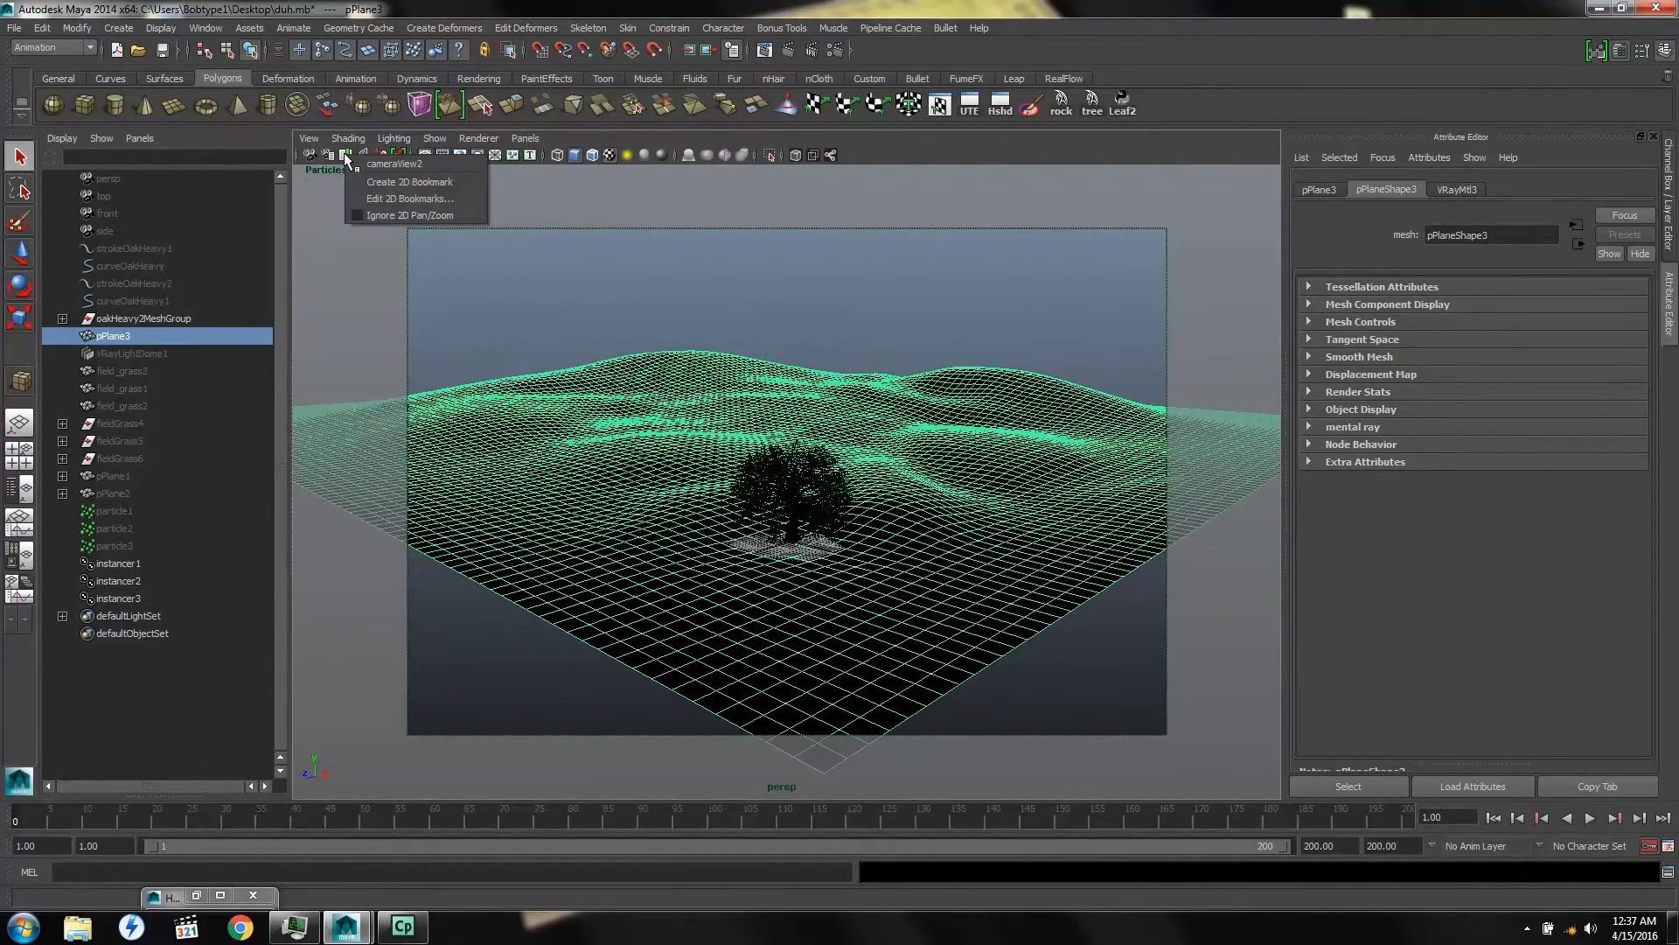
{"action": "left_click", "coordinate": [370, 161]}
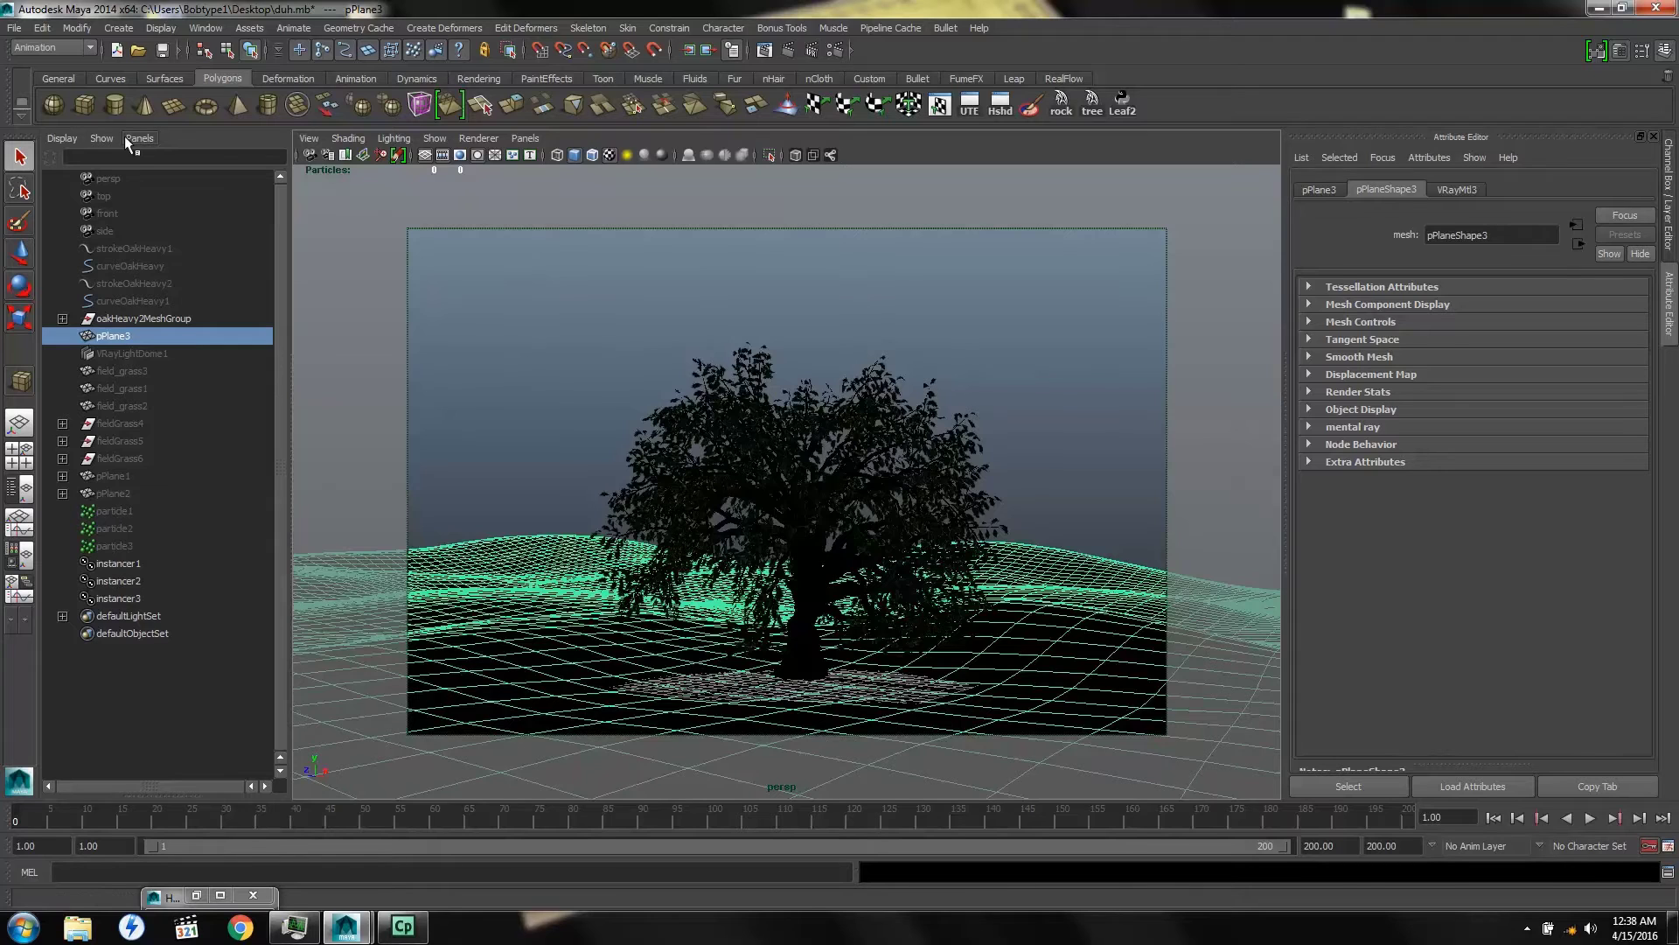
Import grassVray.mb from the default project's scenes folder into the tree scene
{"action": "left_click", "coordinate": [15, 29]}
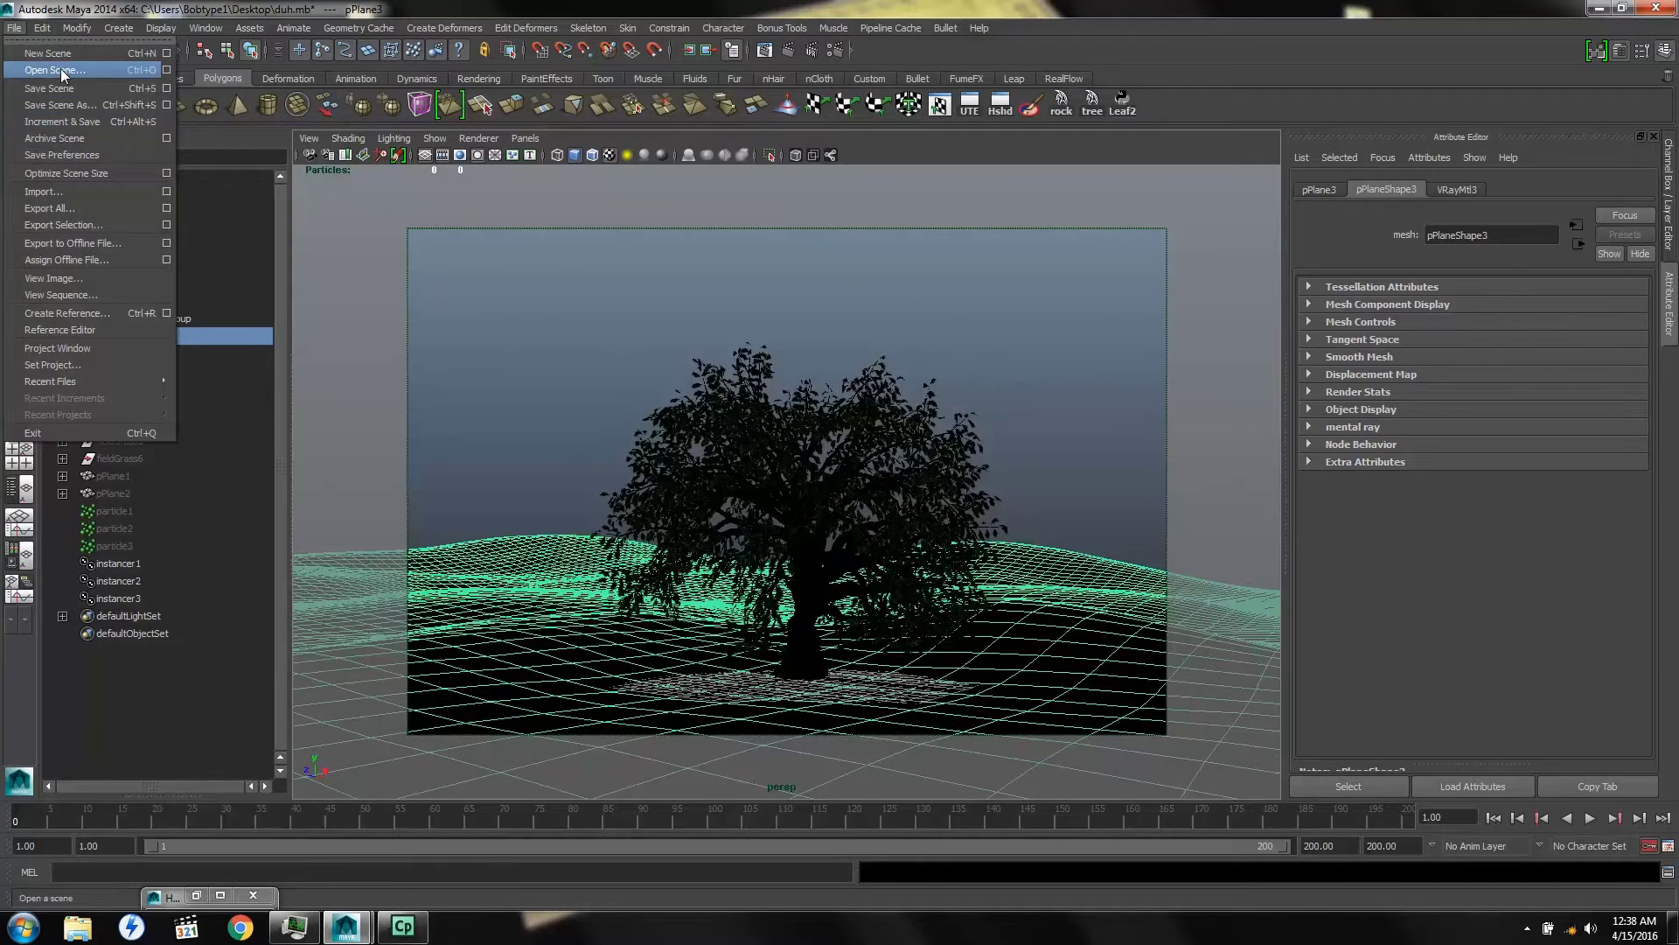
{"action": "left_click", "coordinate": [66, 191]}
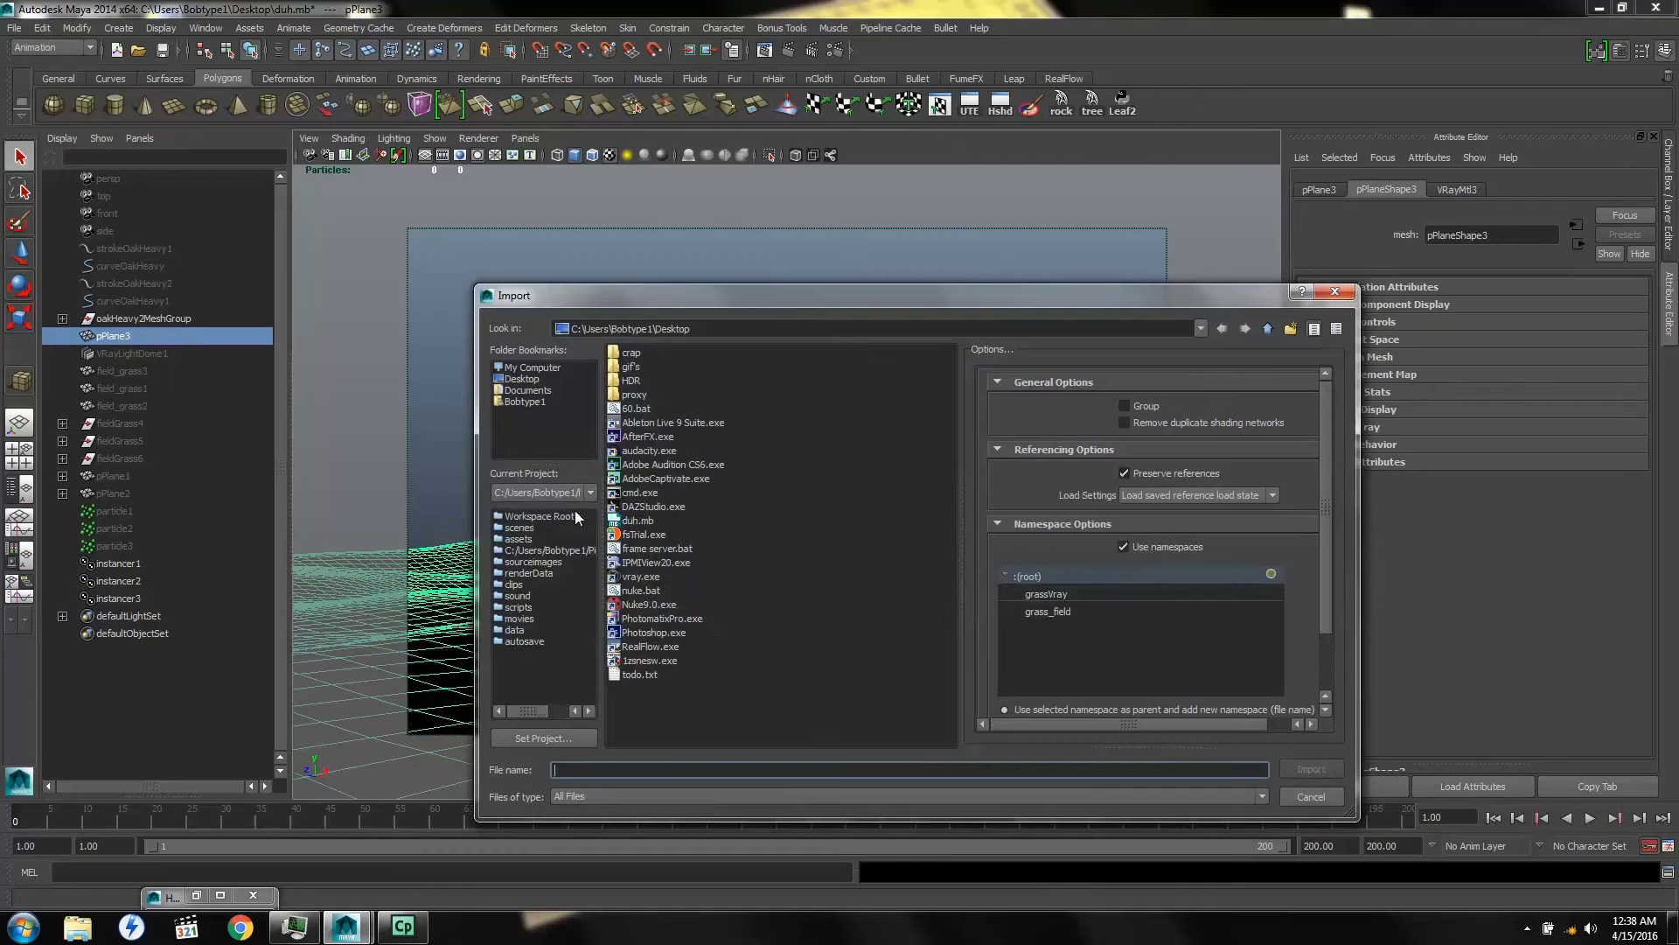
{"action": "left_click", "coordinate": [542, 516]}
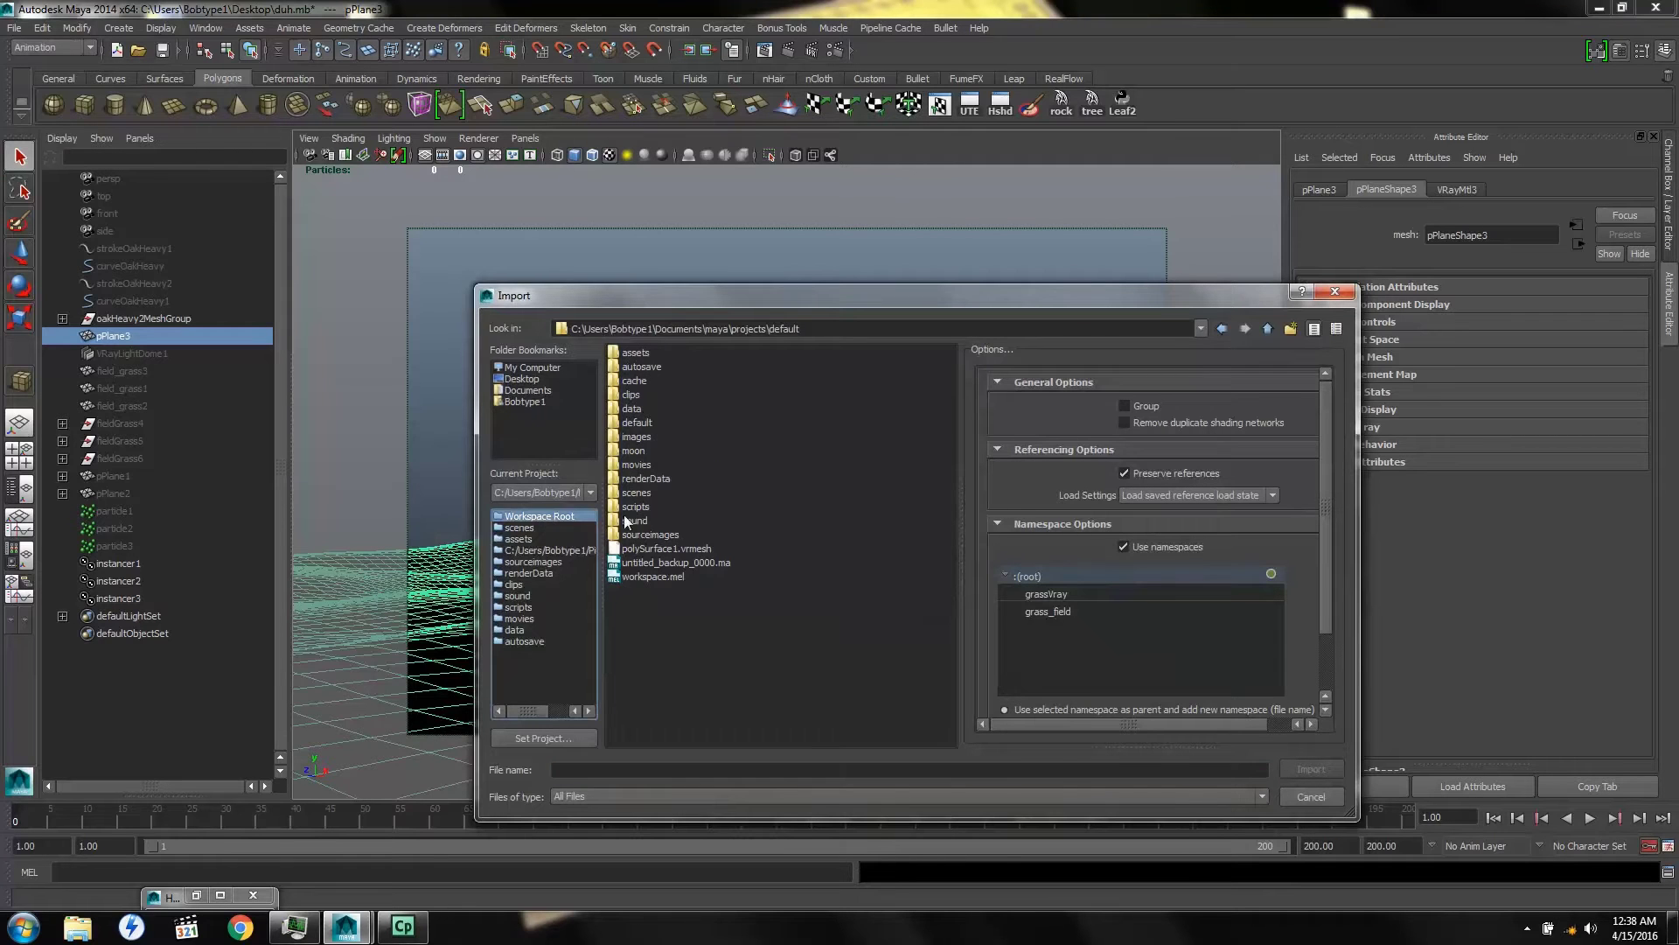
{"action": "double_click", "coordinate": [636, 492]}
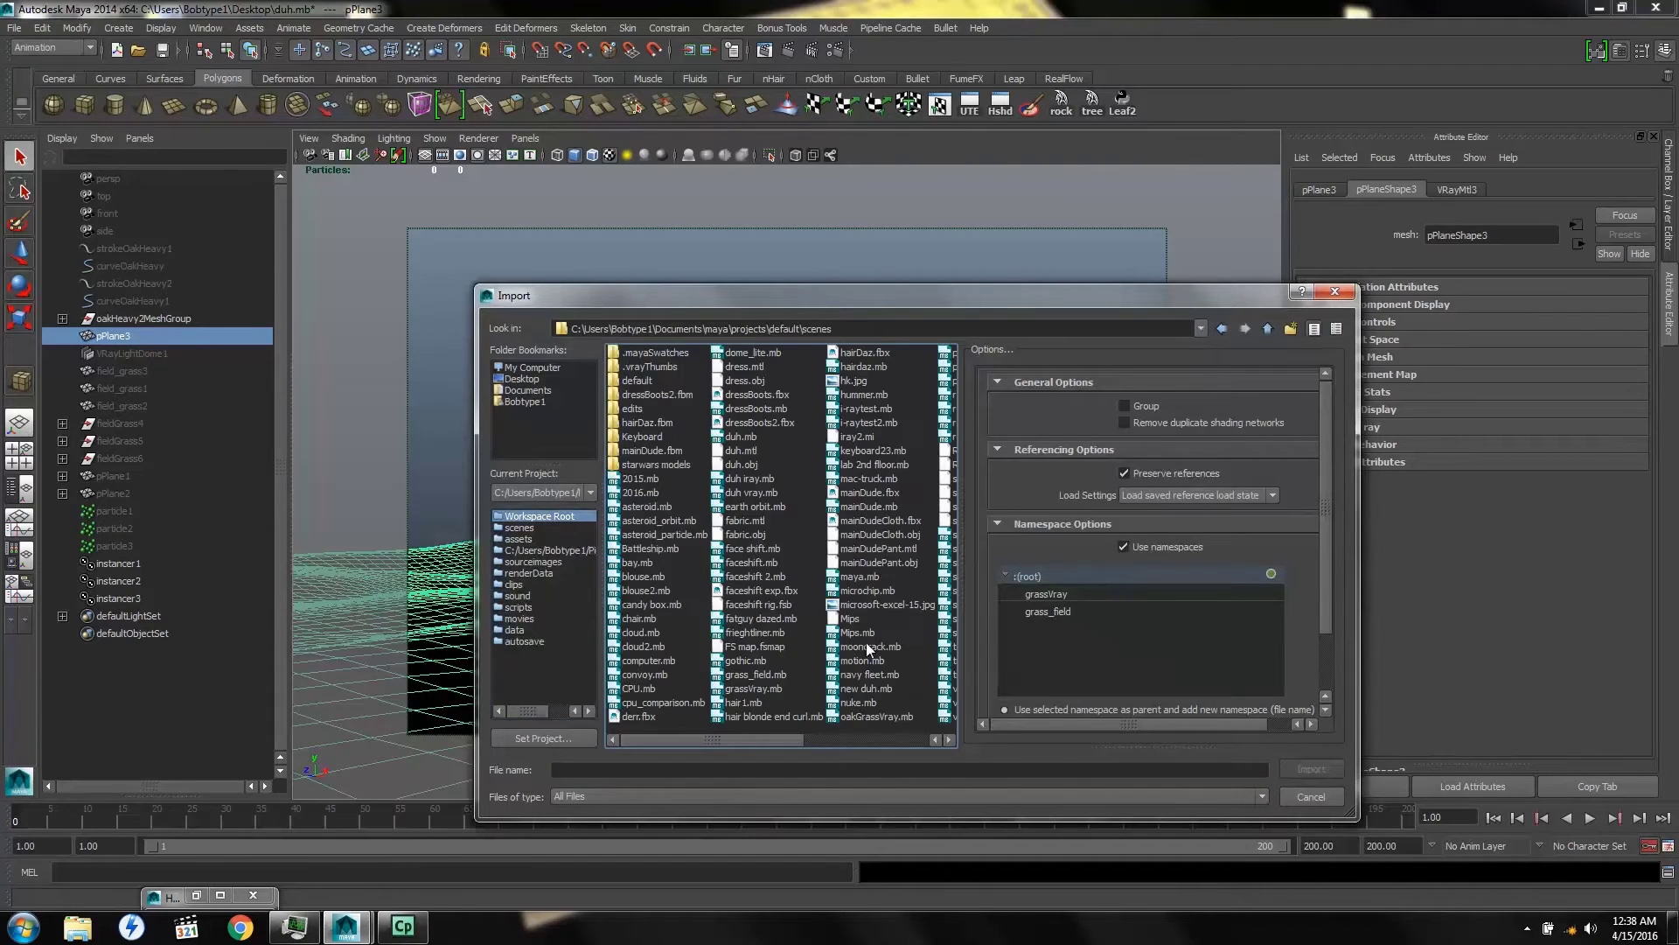
{"action": "double_click", "coordinate": [753, 689]}
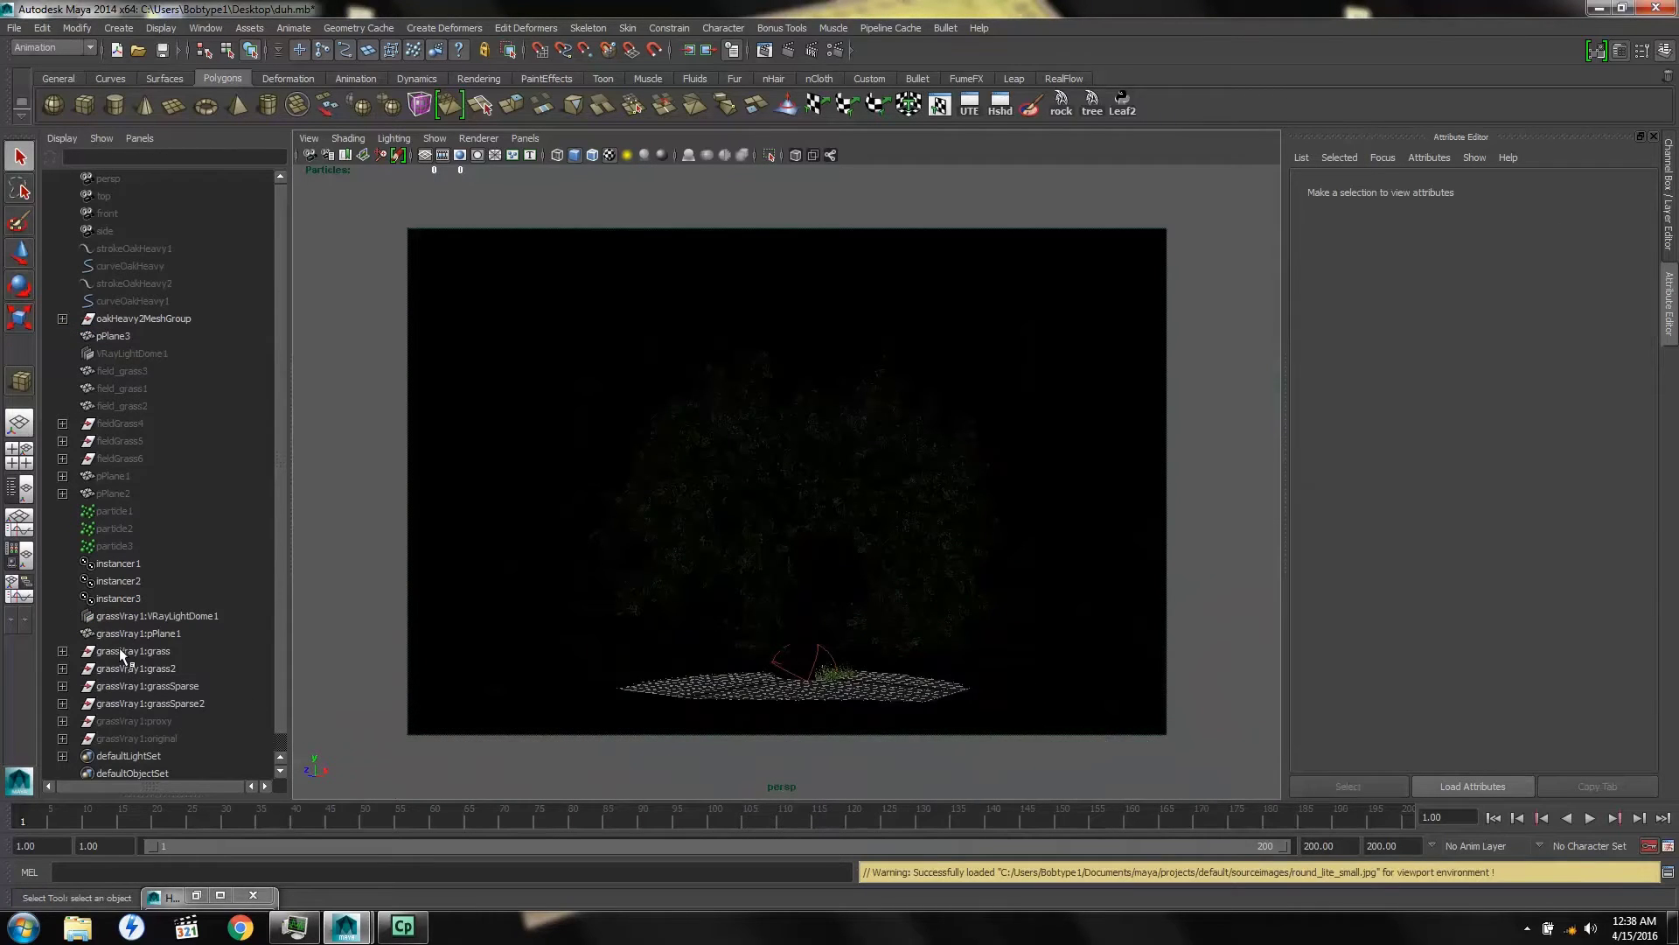
Delete the imported grassVray1:VRayLightDome1 and grassVray1:pPlane1
{"action": "left_click", "coordinate": [122, 616]}
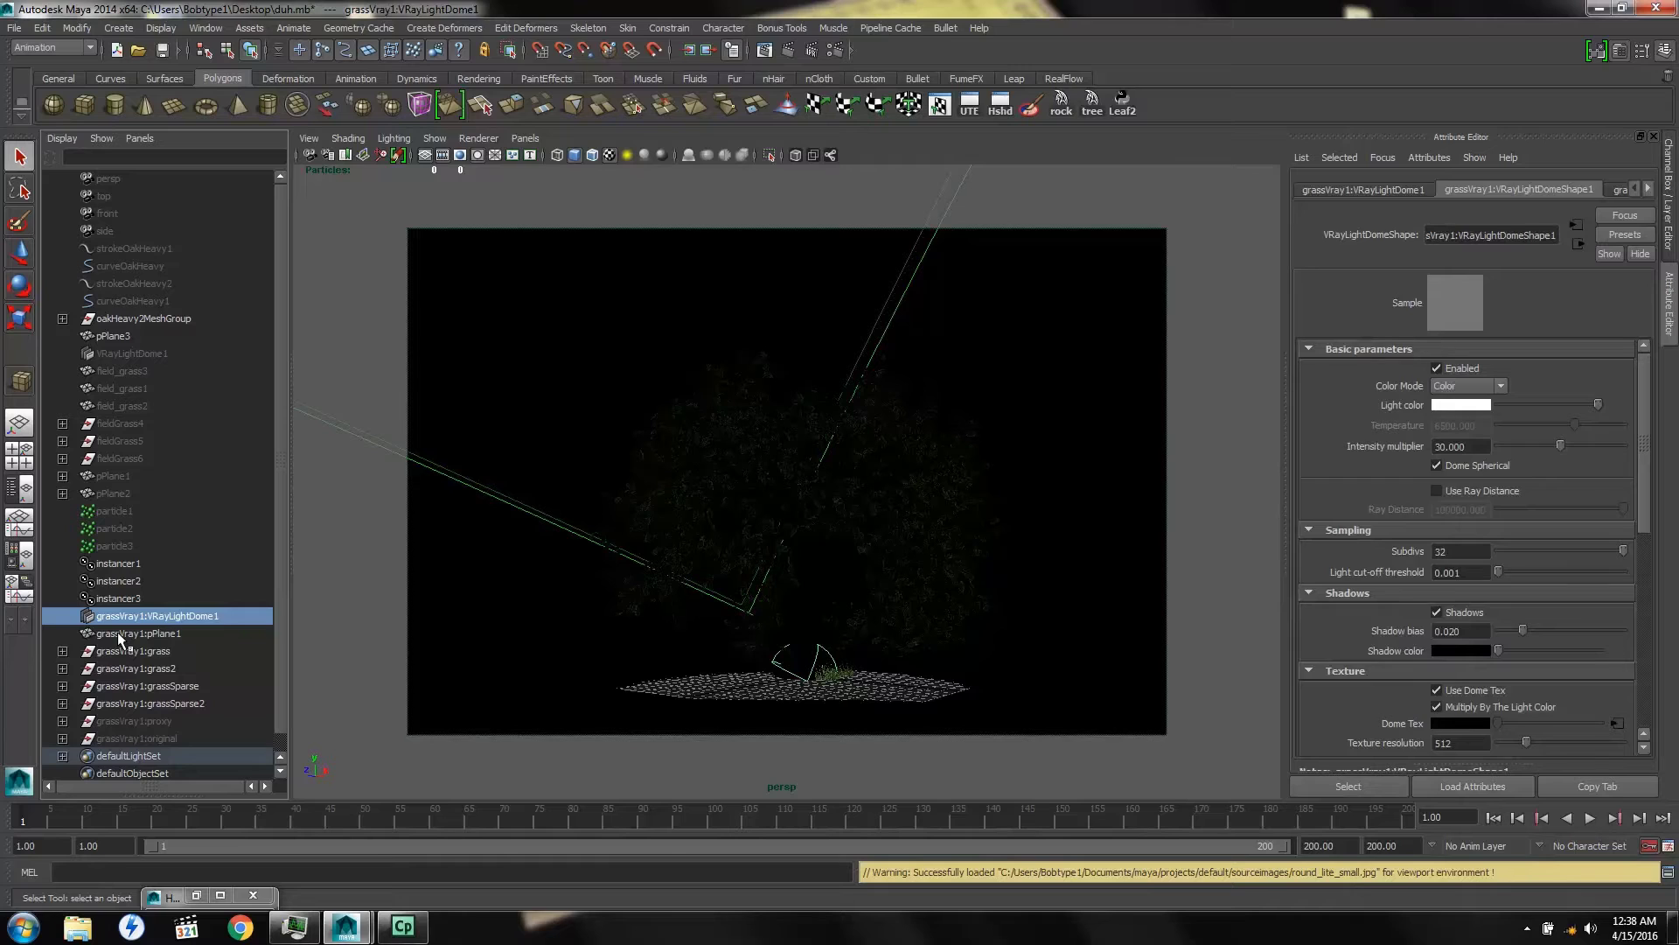
{"action": "left_click", "coordinate": [120, 635], "text": "ctrl"}
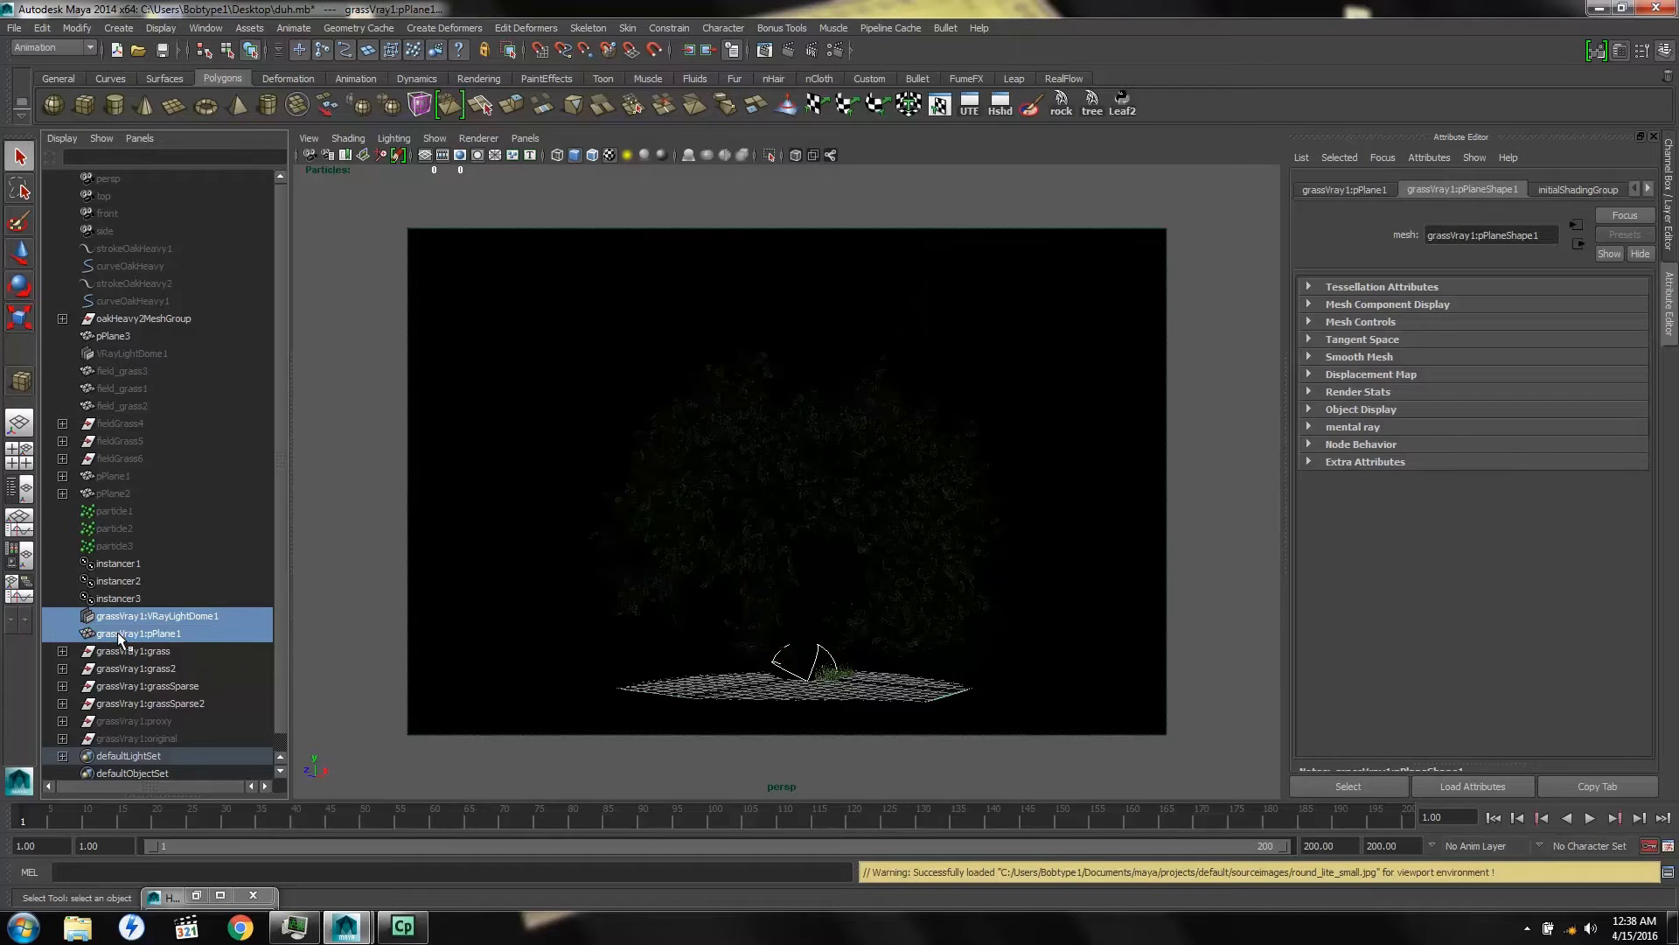
{"action": "key", "text": "Delete"}
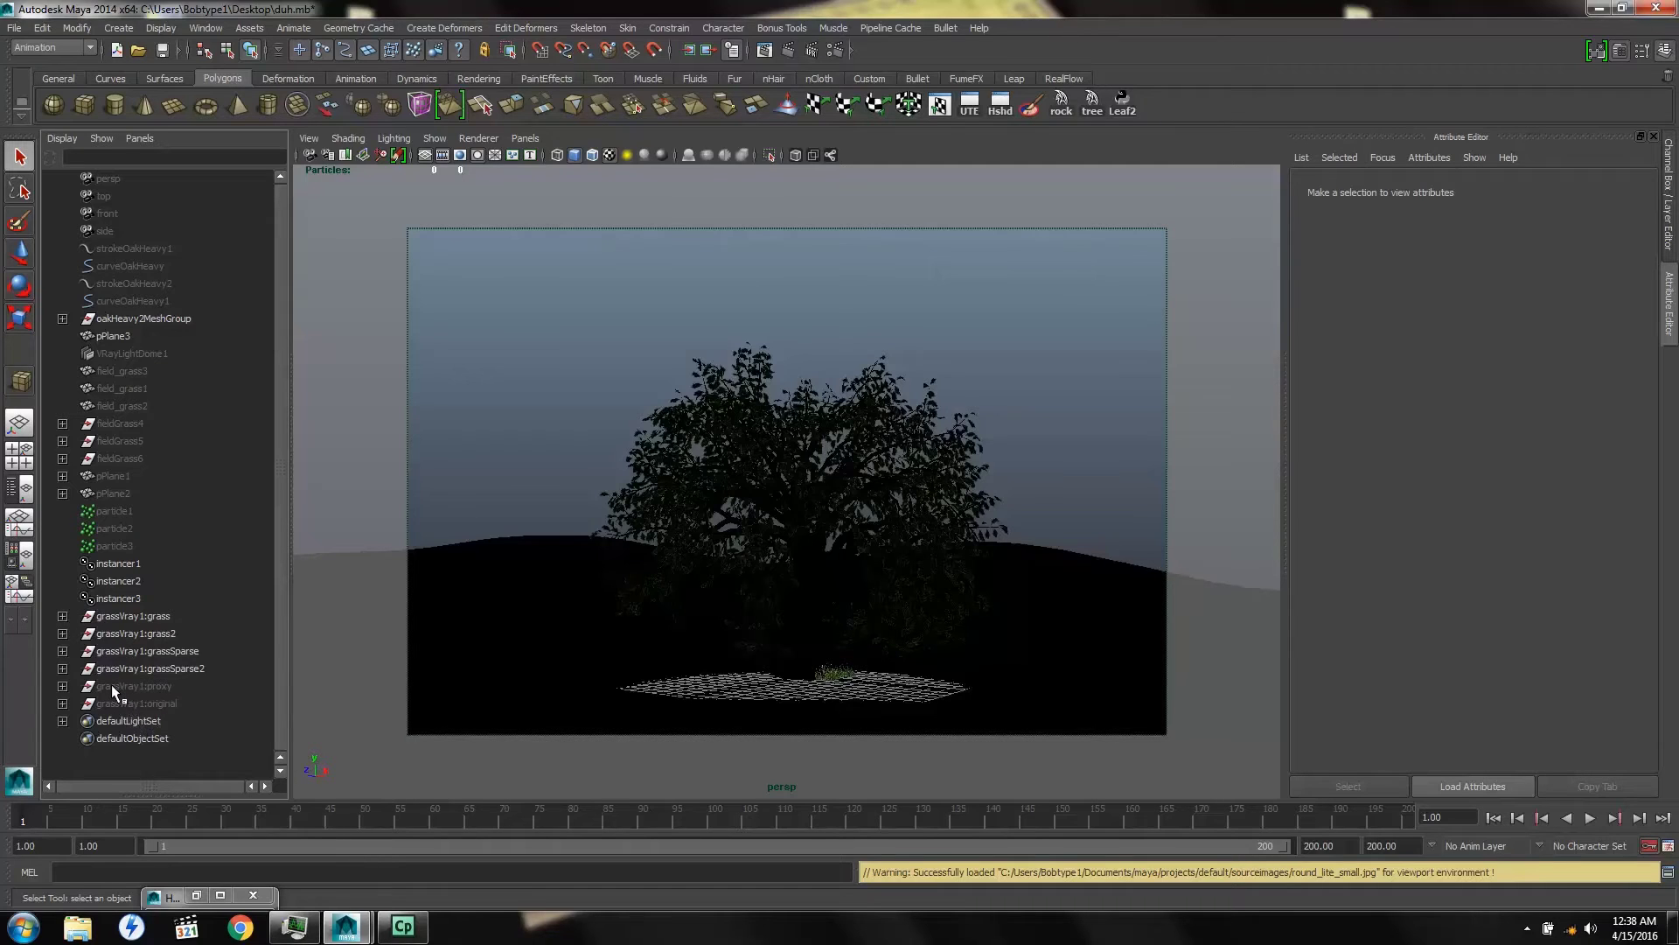
Delete the grassVray1:original group and unhide the grassVray1:proxy group
{"action": "left_click", "coordinate": [62, 685]}
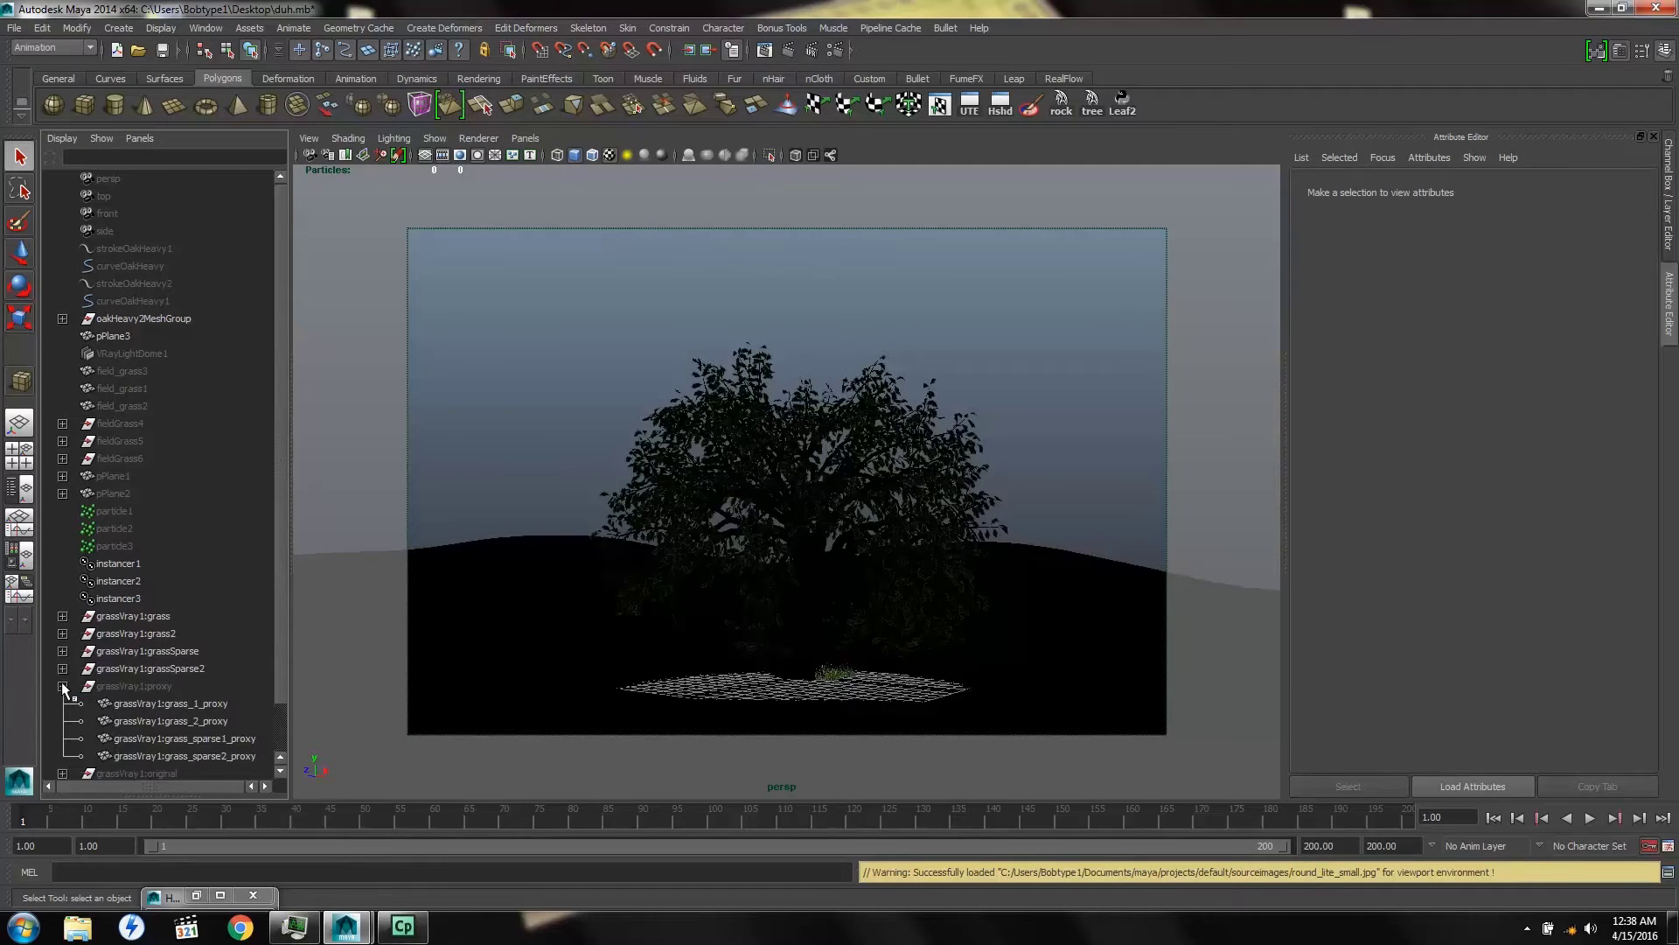
{"action": "left_click", "coordinate": [63, 686]}
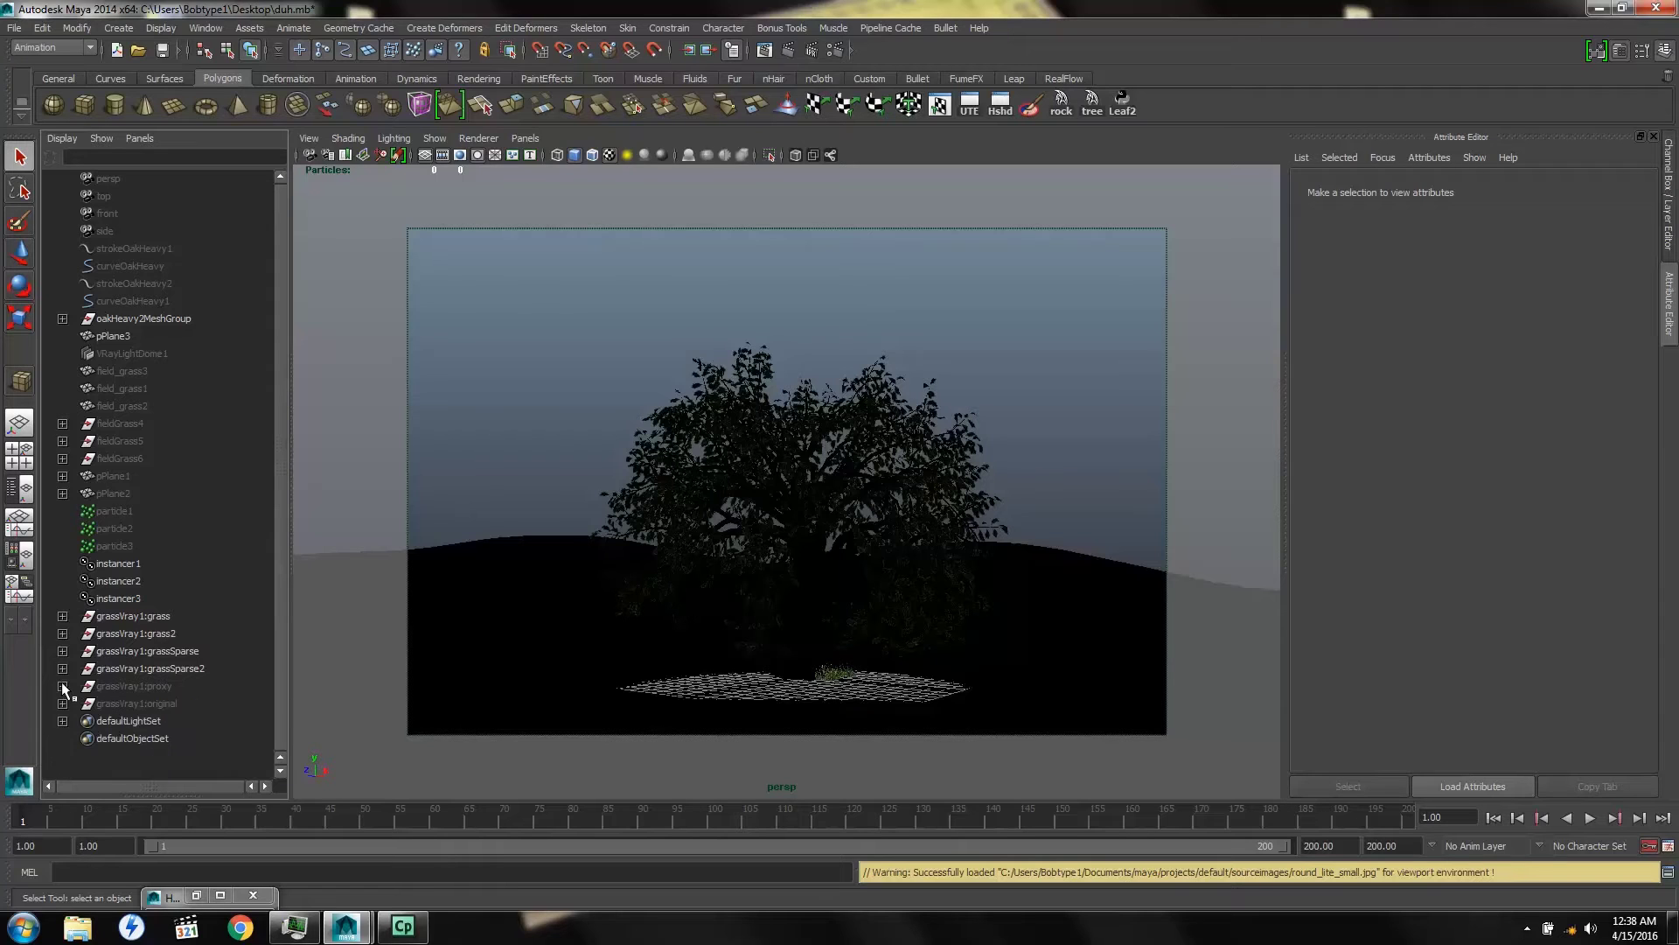
{"action": "left_click", "coordinate": [132, 704]}
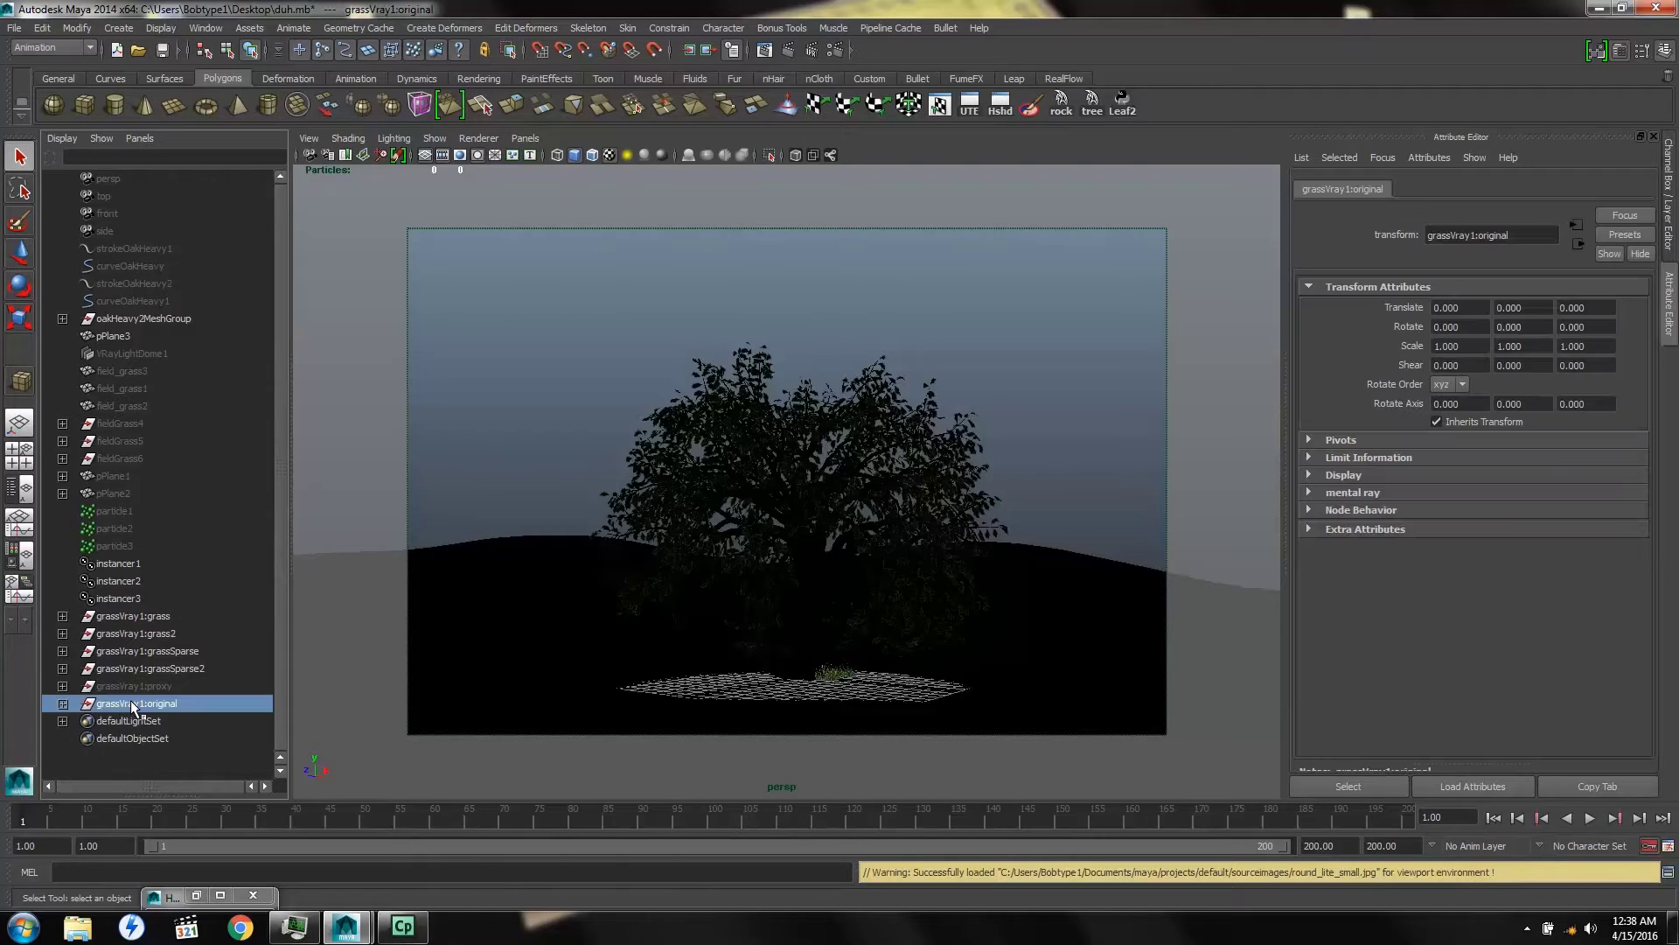
{"action": "key", "text": "Delete"}
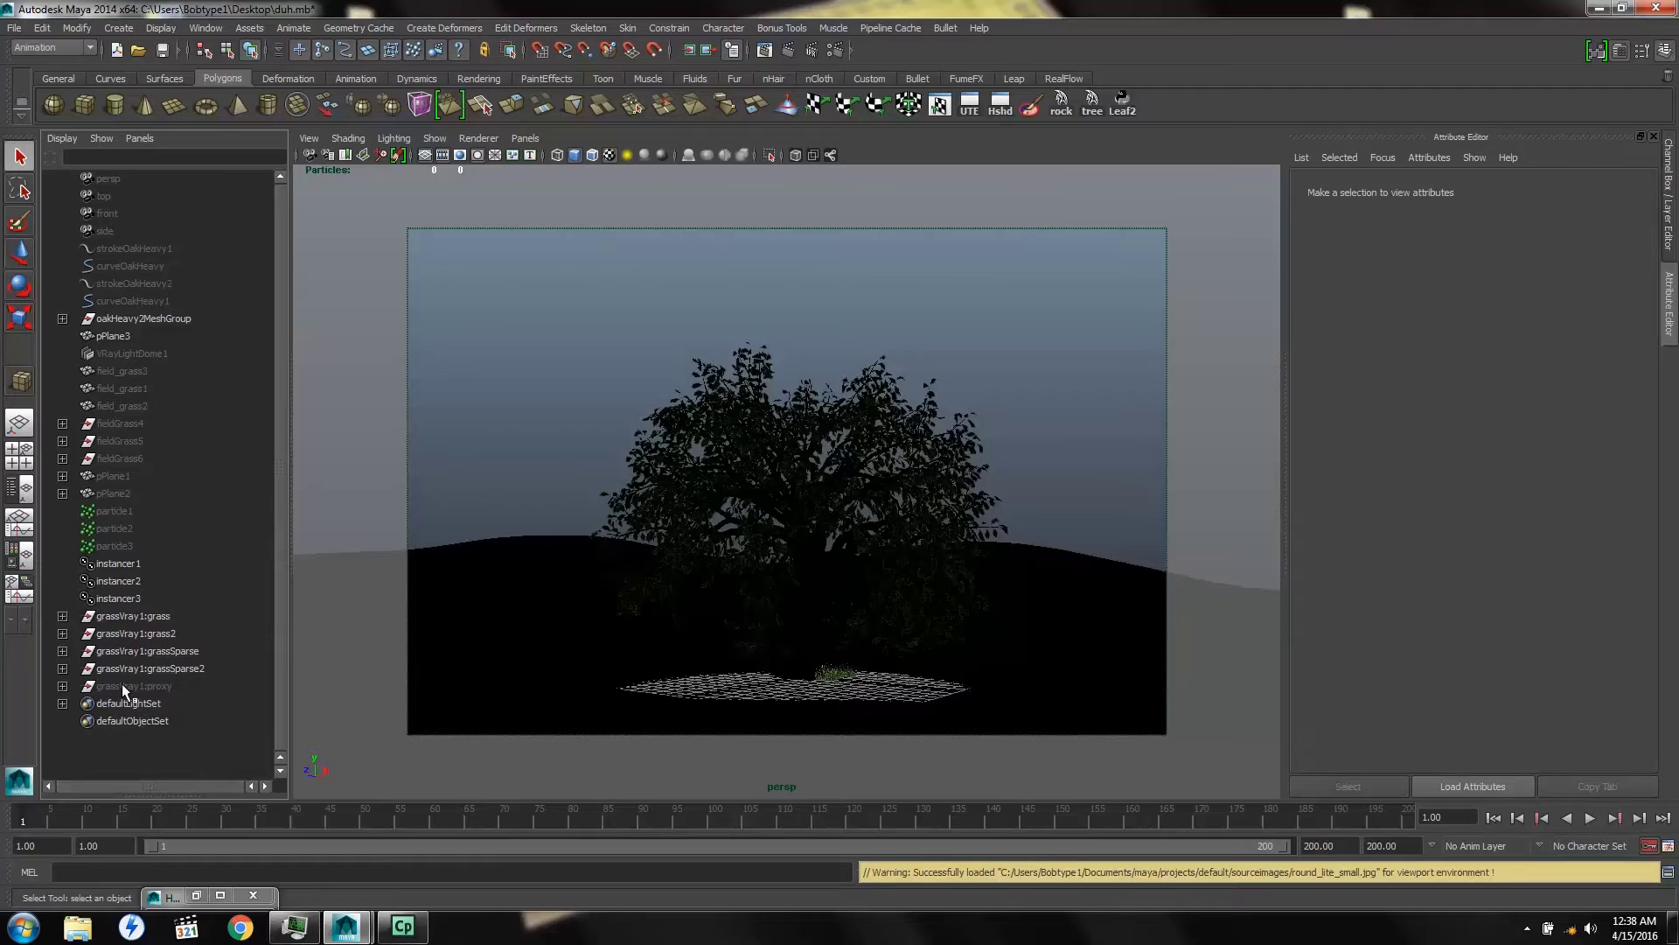
{"action": "left_click", "coordinate": [119, 685]}
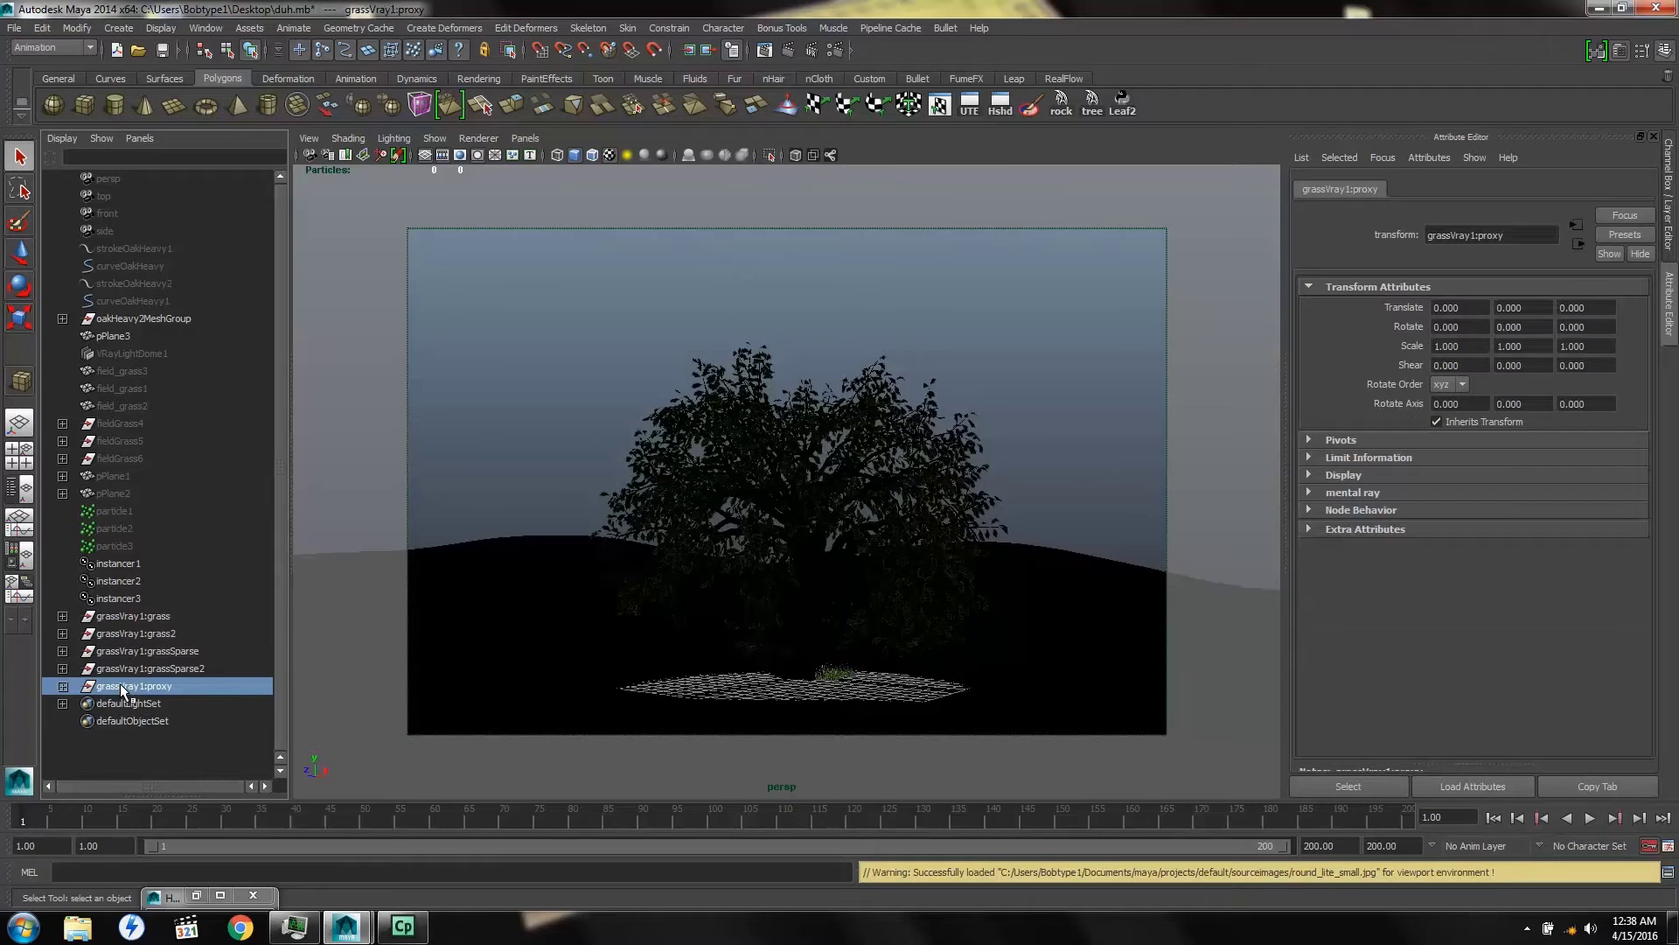
{"action": "key", "text": "shift+h"}
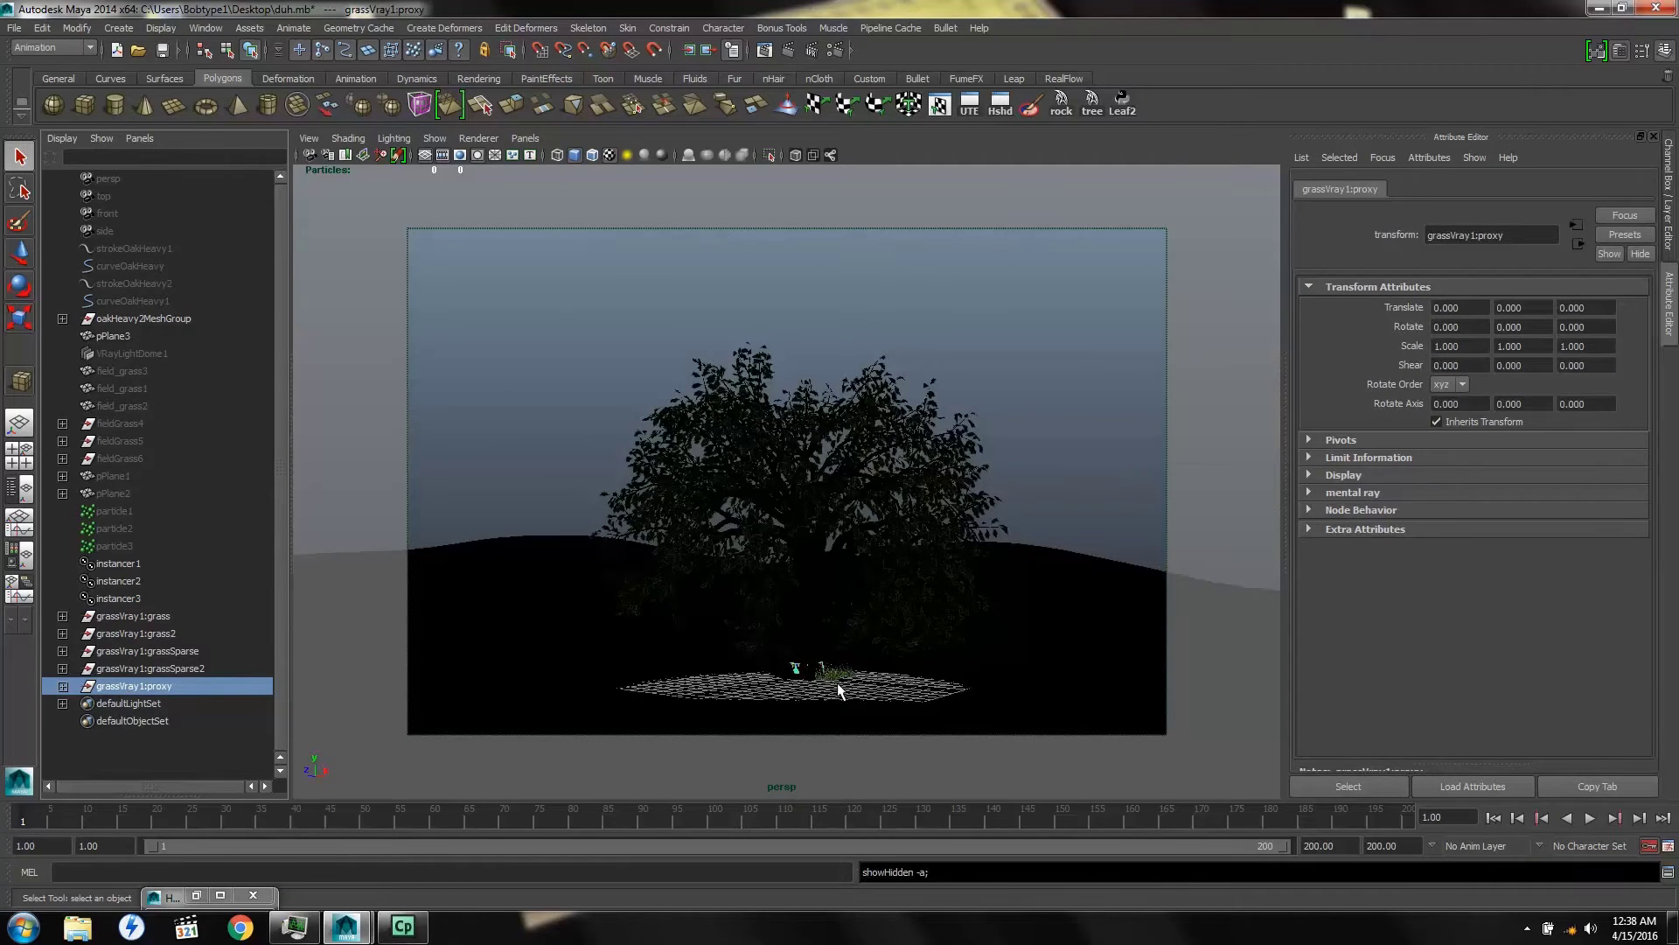
Hide the oakHeavy2MeshGroup around the grass proxies and switch the viewport to wireframe display
{"action": "key", "text": "f"}
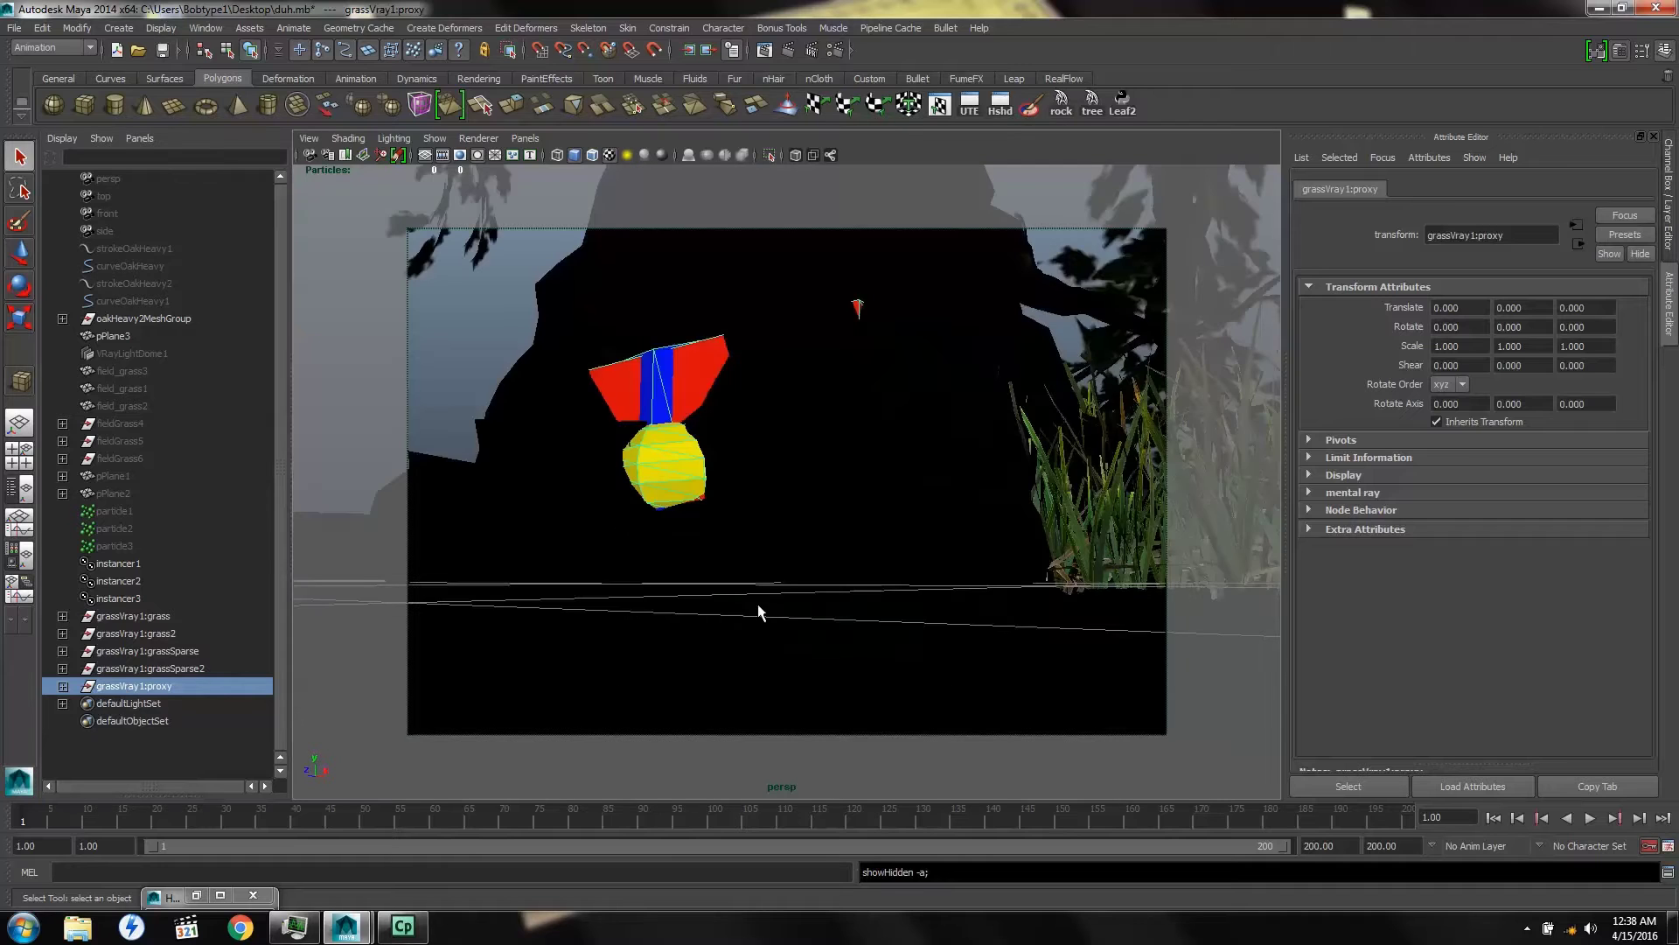
{"action": "left_click_drag", "start_coordinate": [787, 558], "coordinate": [727, 601], "text": "alt"}
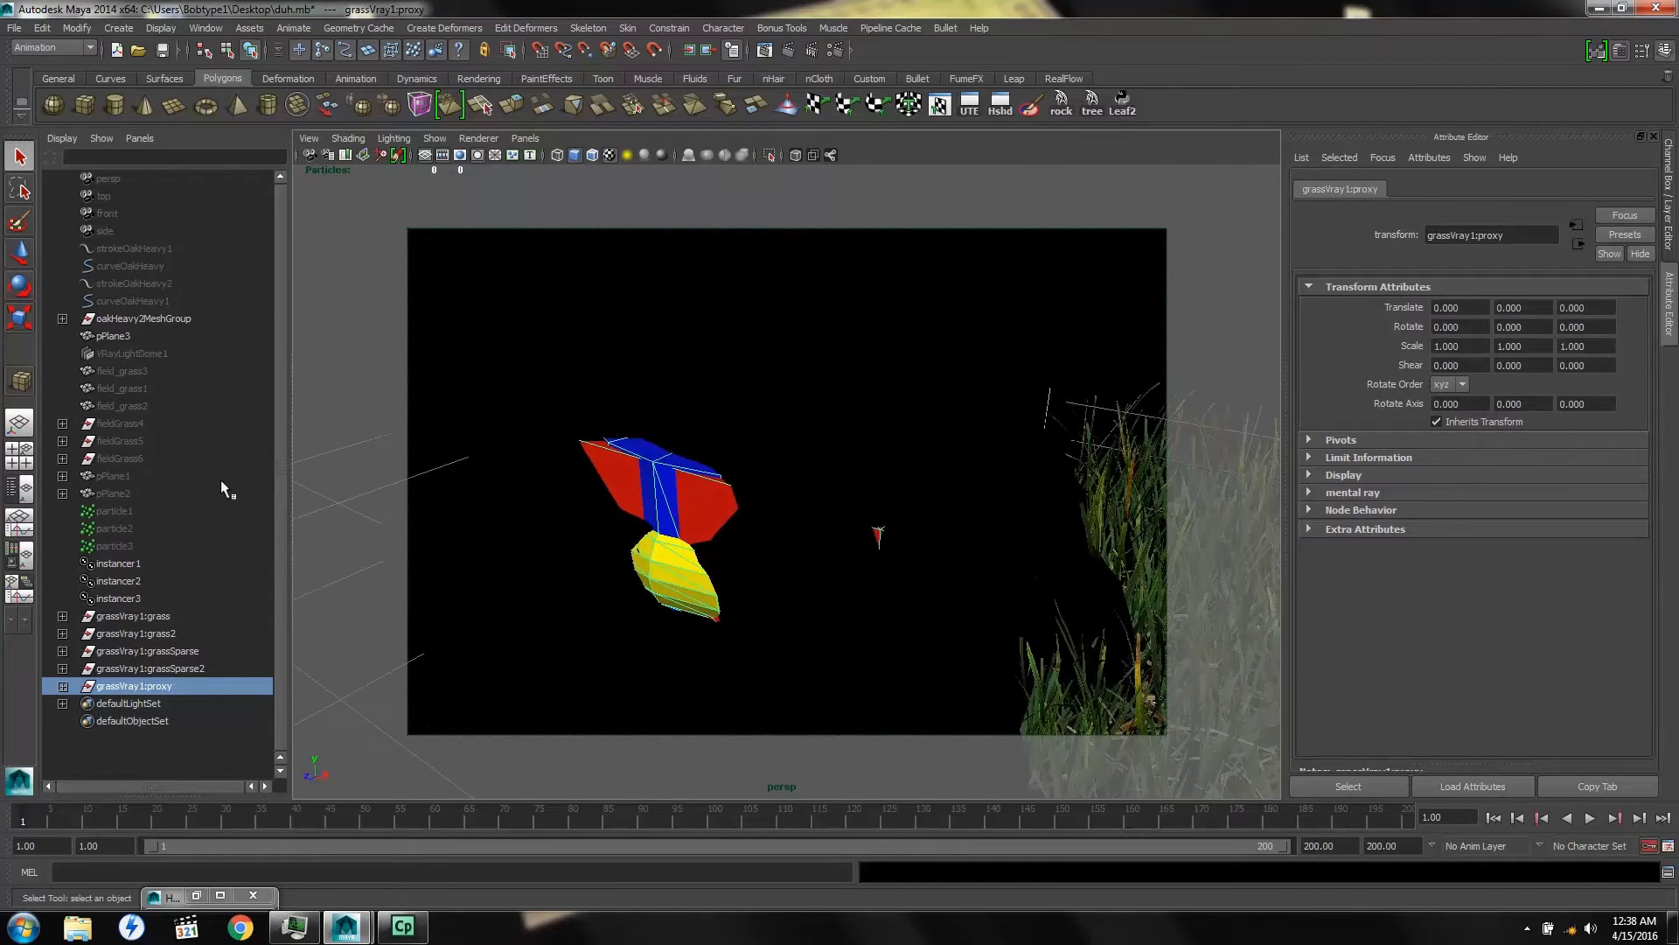
{"action": "left_click", "coordinate": [119, 319]}
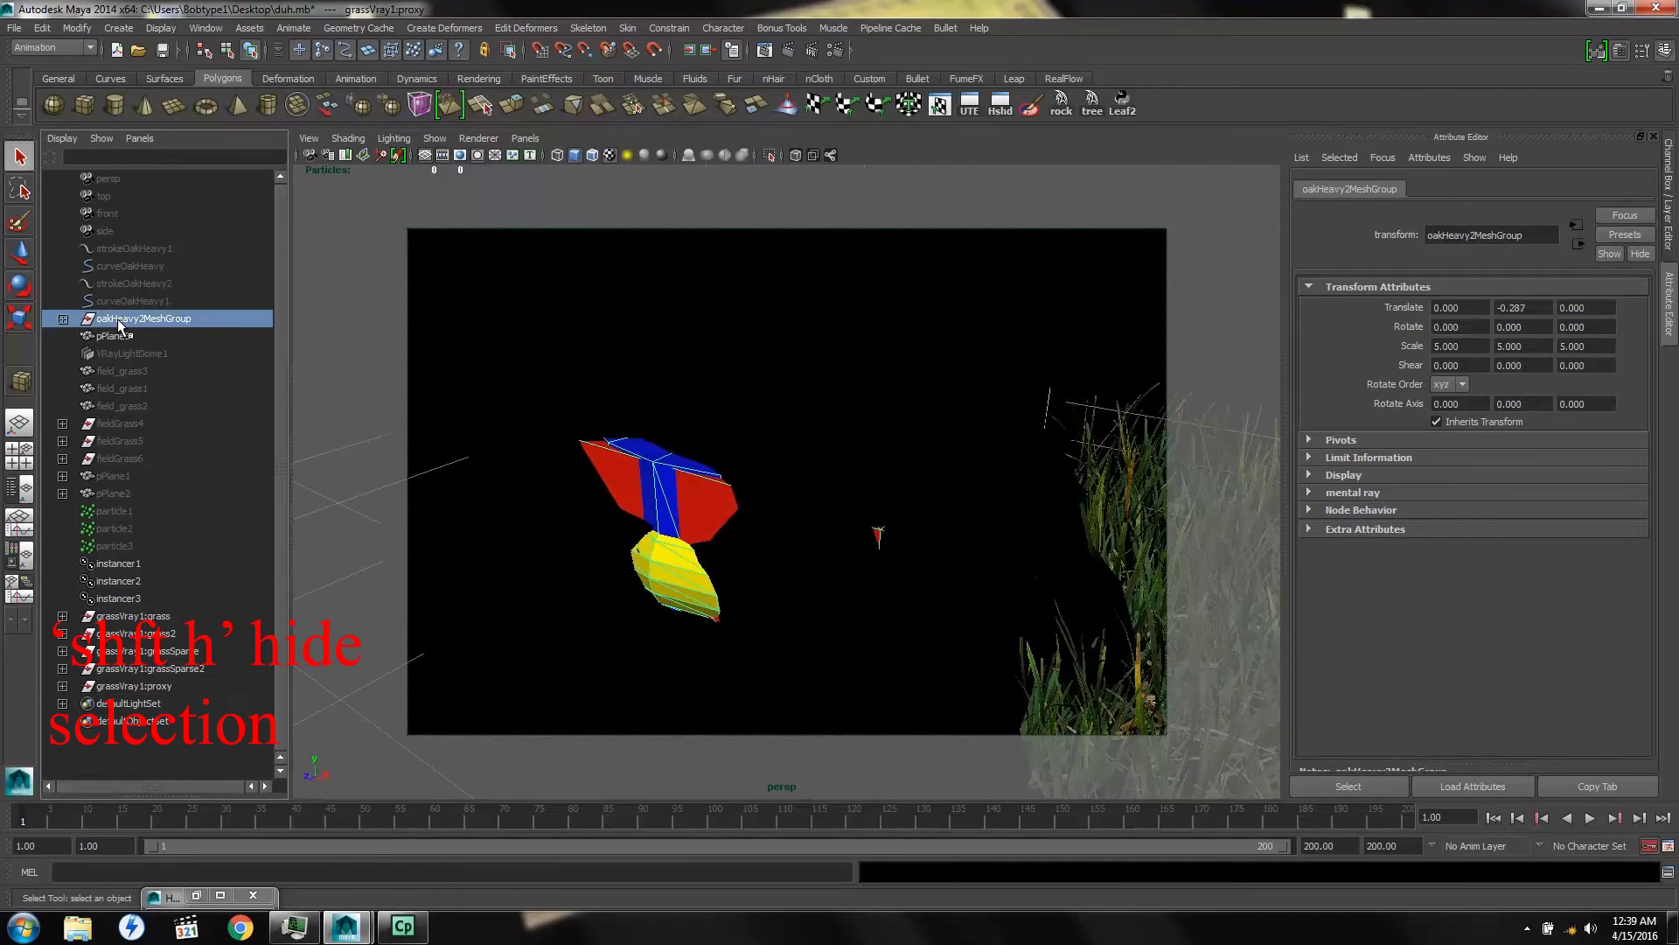
{"action": "key", "text": "shift+h"}
{"action": "key", "text": "ctrl+h"}
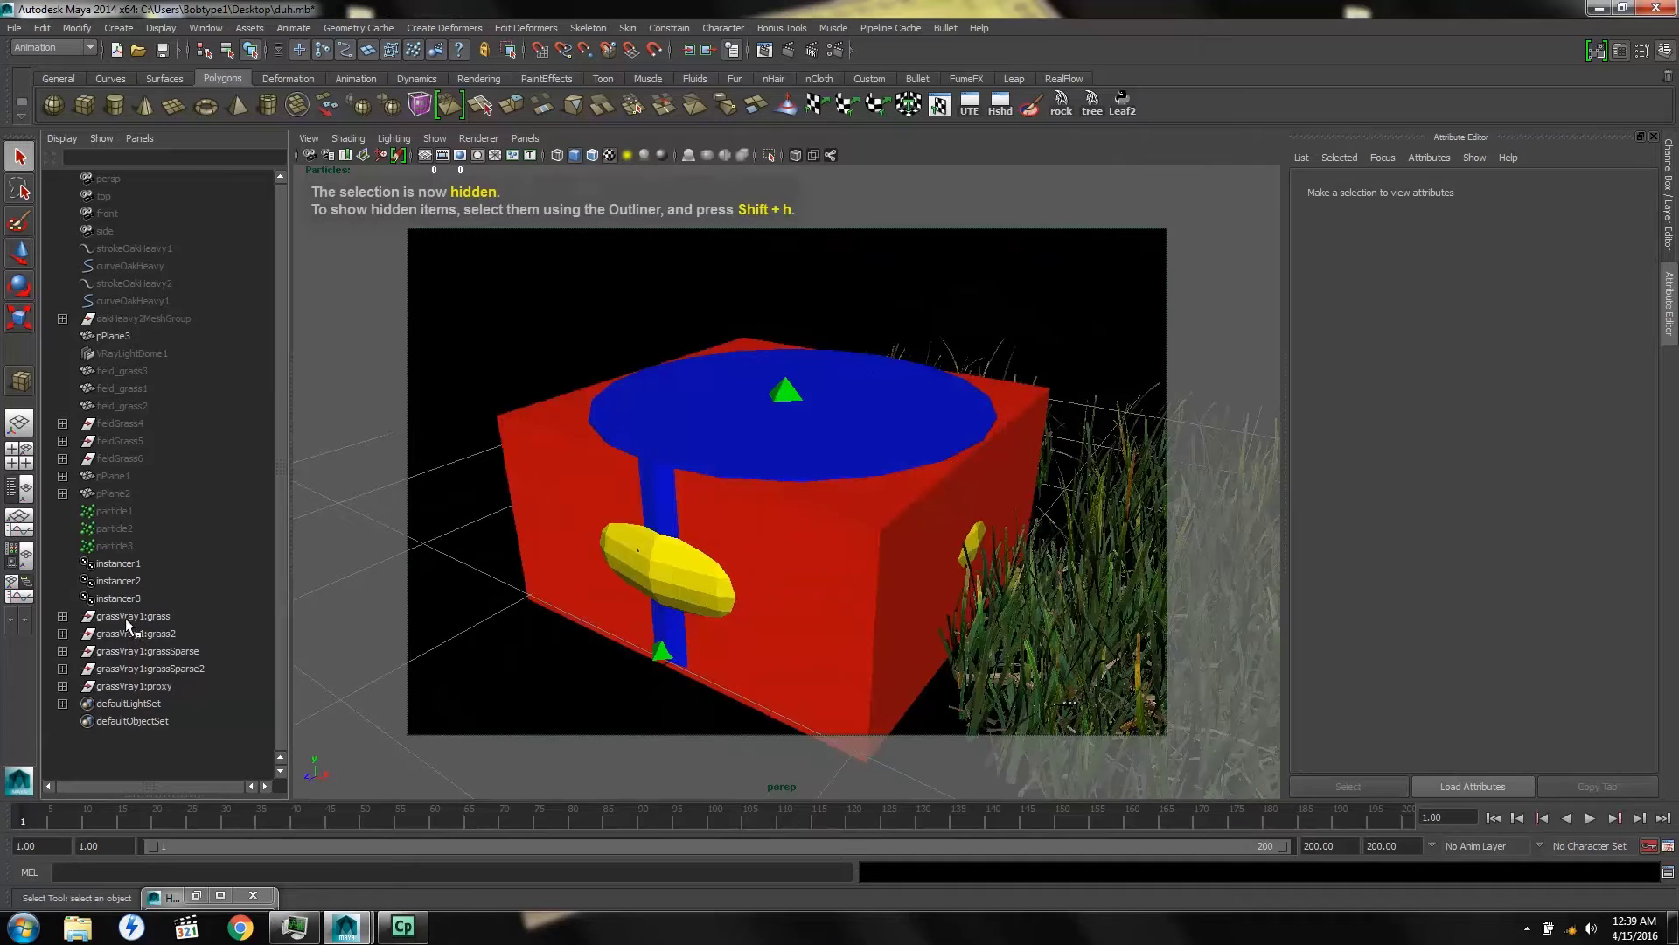
{"action": "key", "text": "4"}
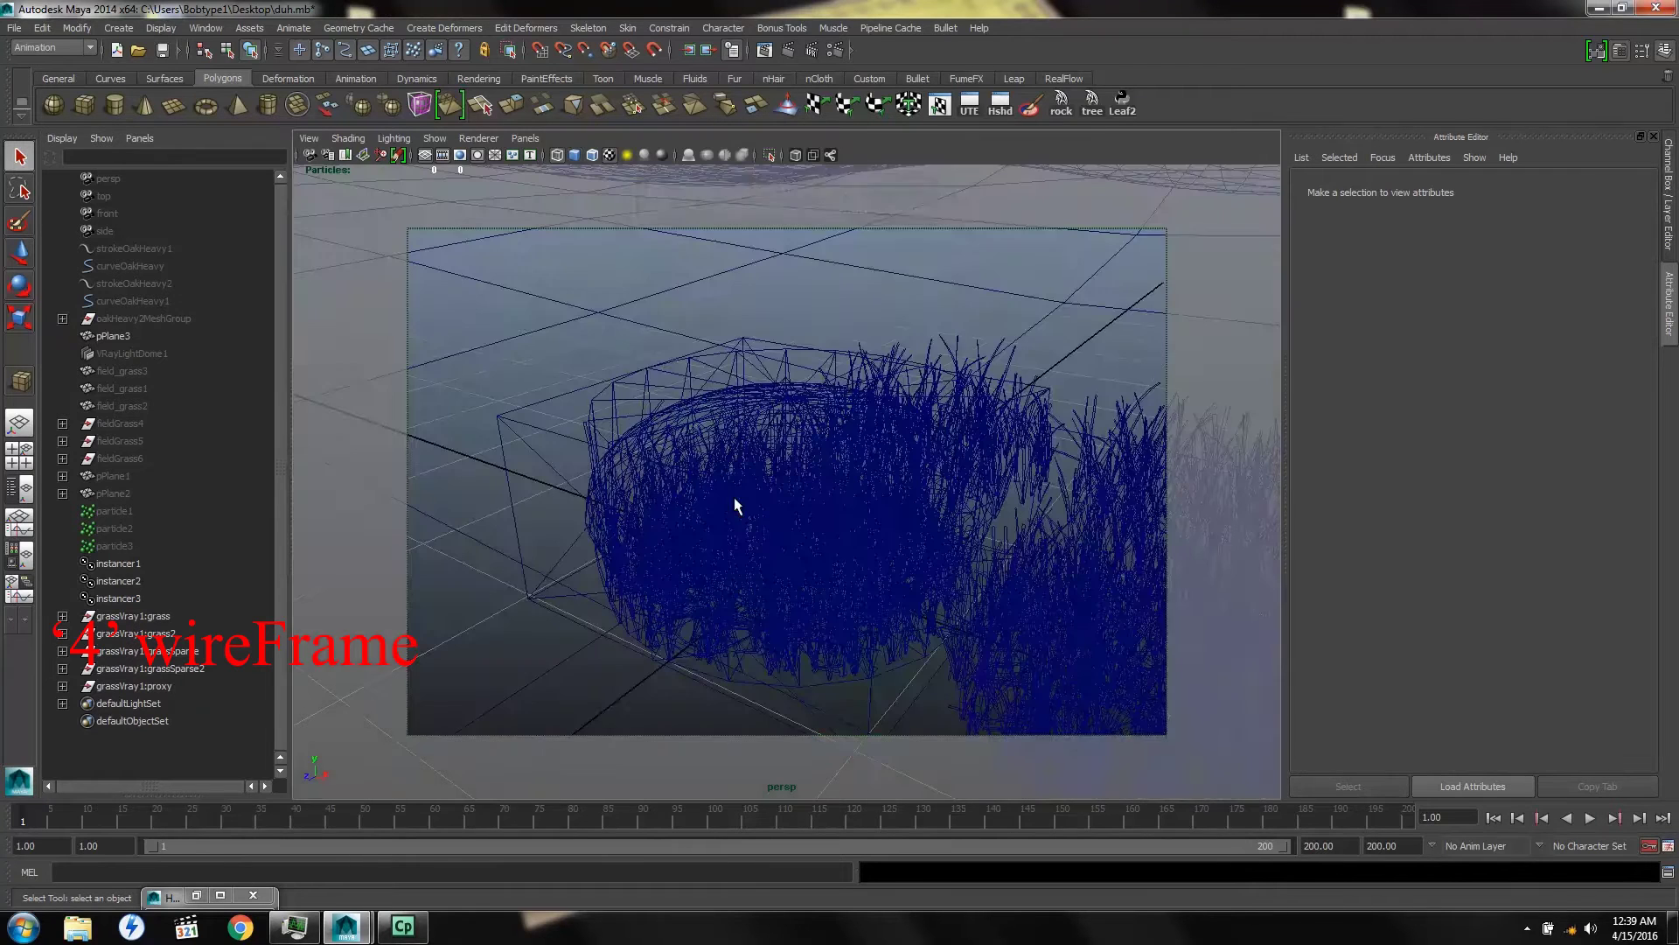
Examine the individual proxy meshes inside the grassVray1:proxy group, from grass_1_proxy through grass_sparse2_proxy
{"action": "left_click", "coordinate": [62, 686]}
{"action": "left_click", "coordinate": [149, 700]}
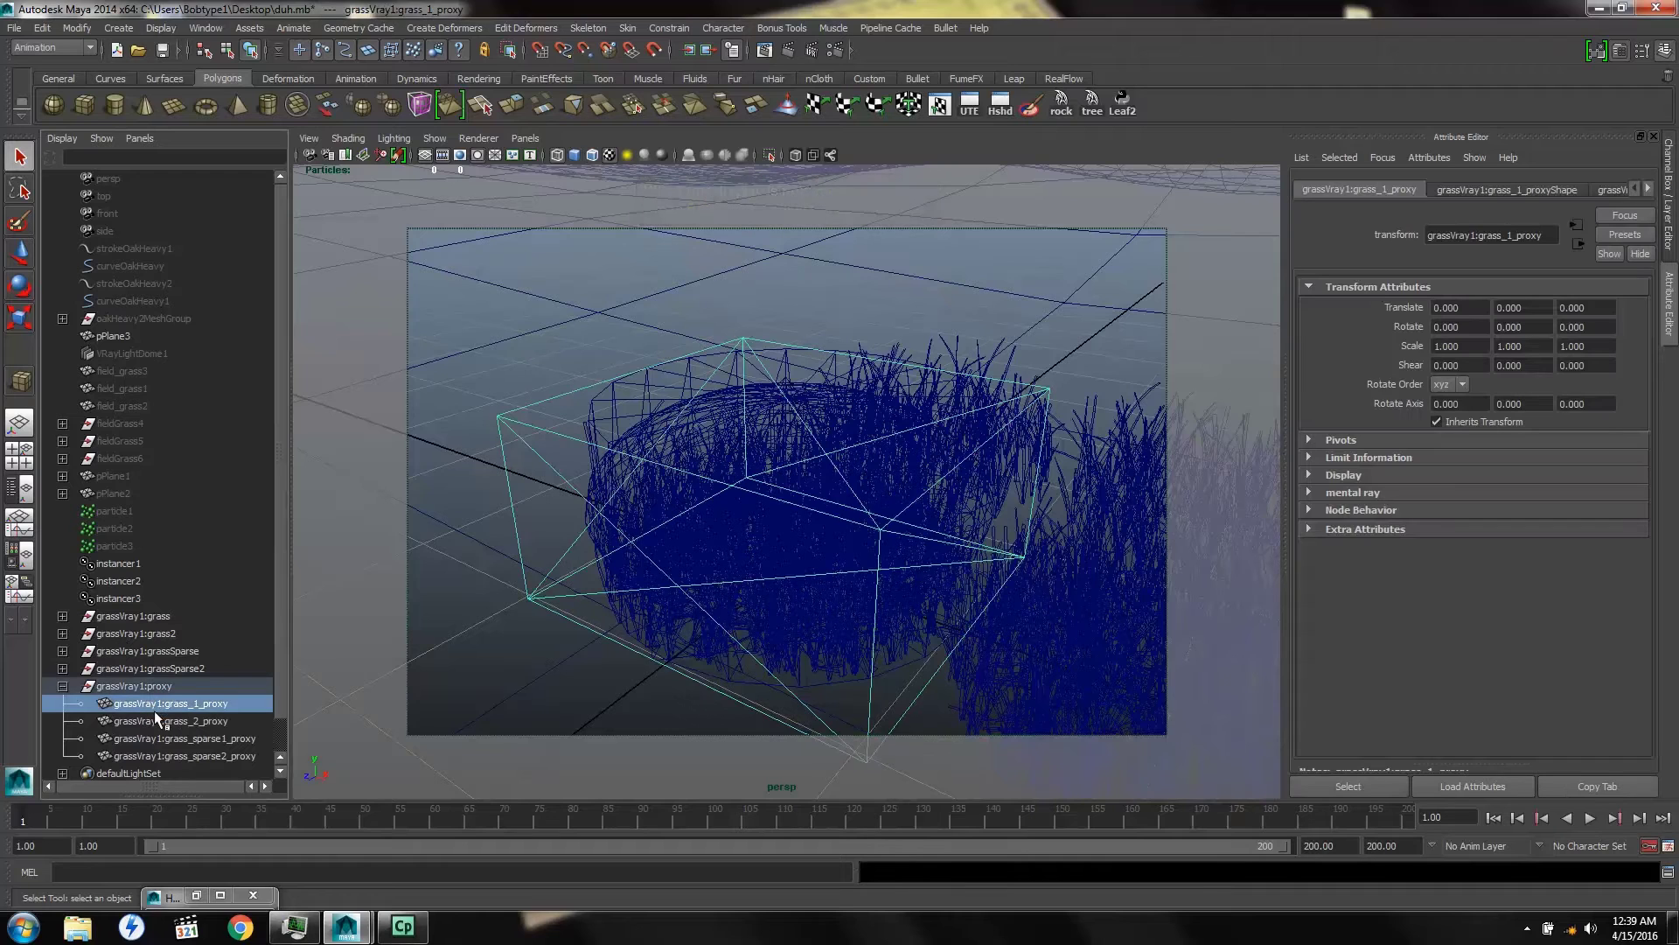
{"action": "left_click", "coordinate": [154, 722]}
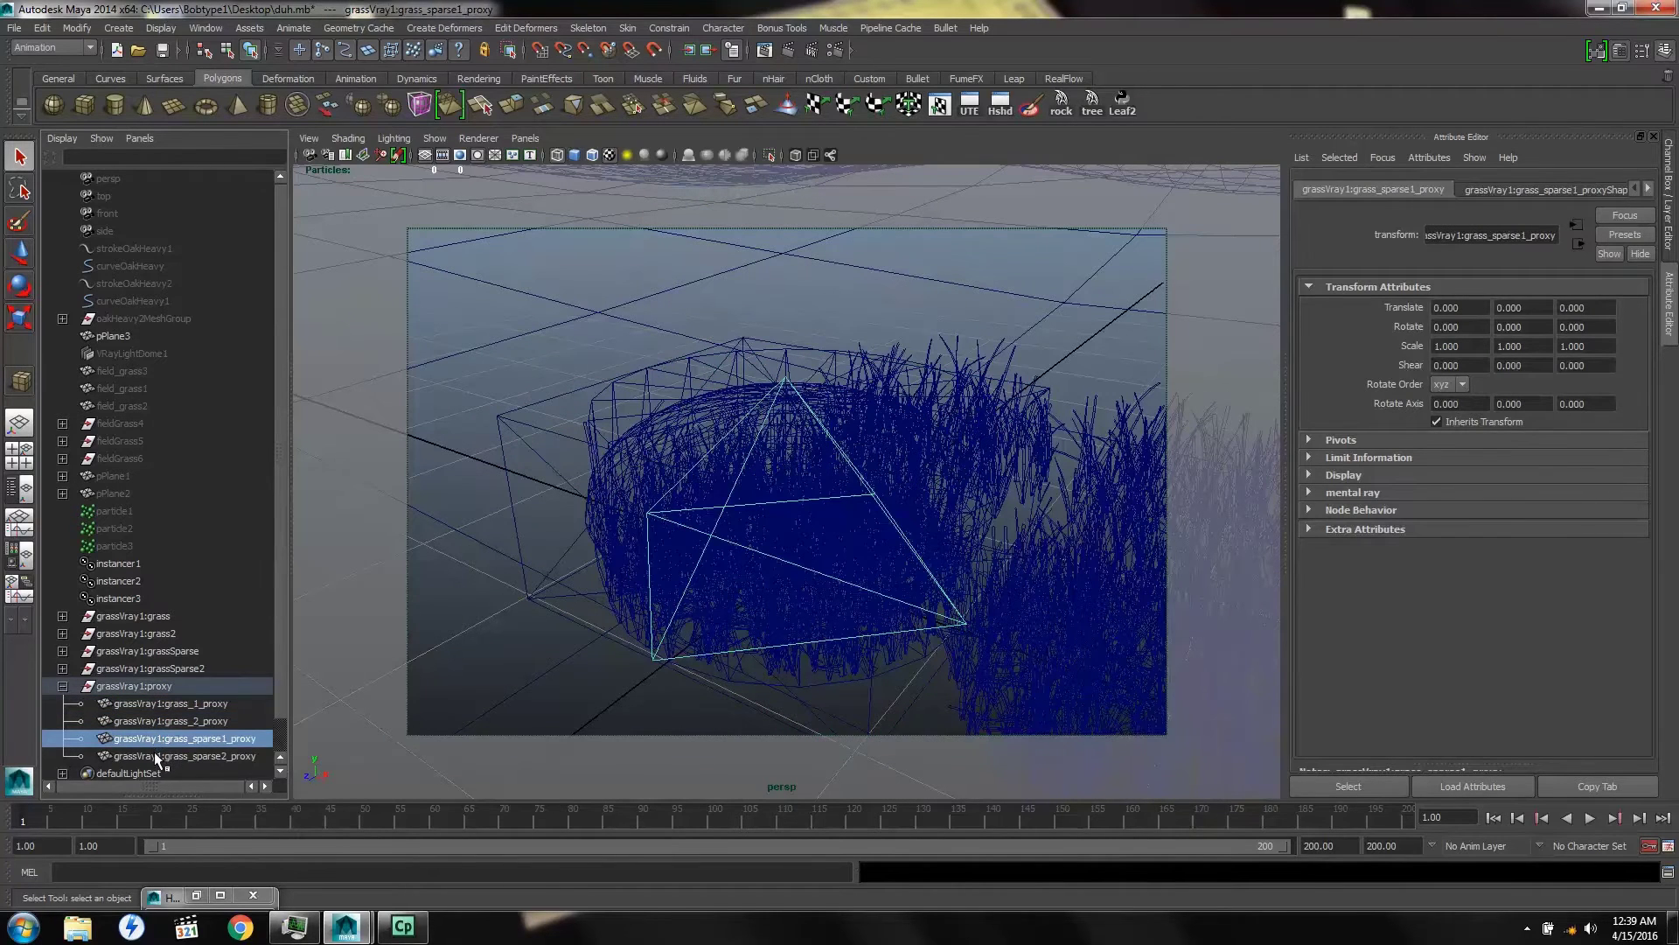
{"action": "left_click", "coordinate": [154, 754]}
{"action": "left_click", "coordinate": [62, 686]}
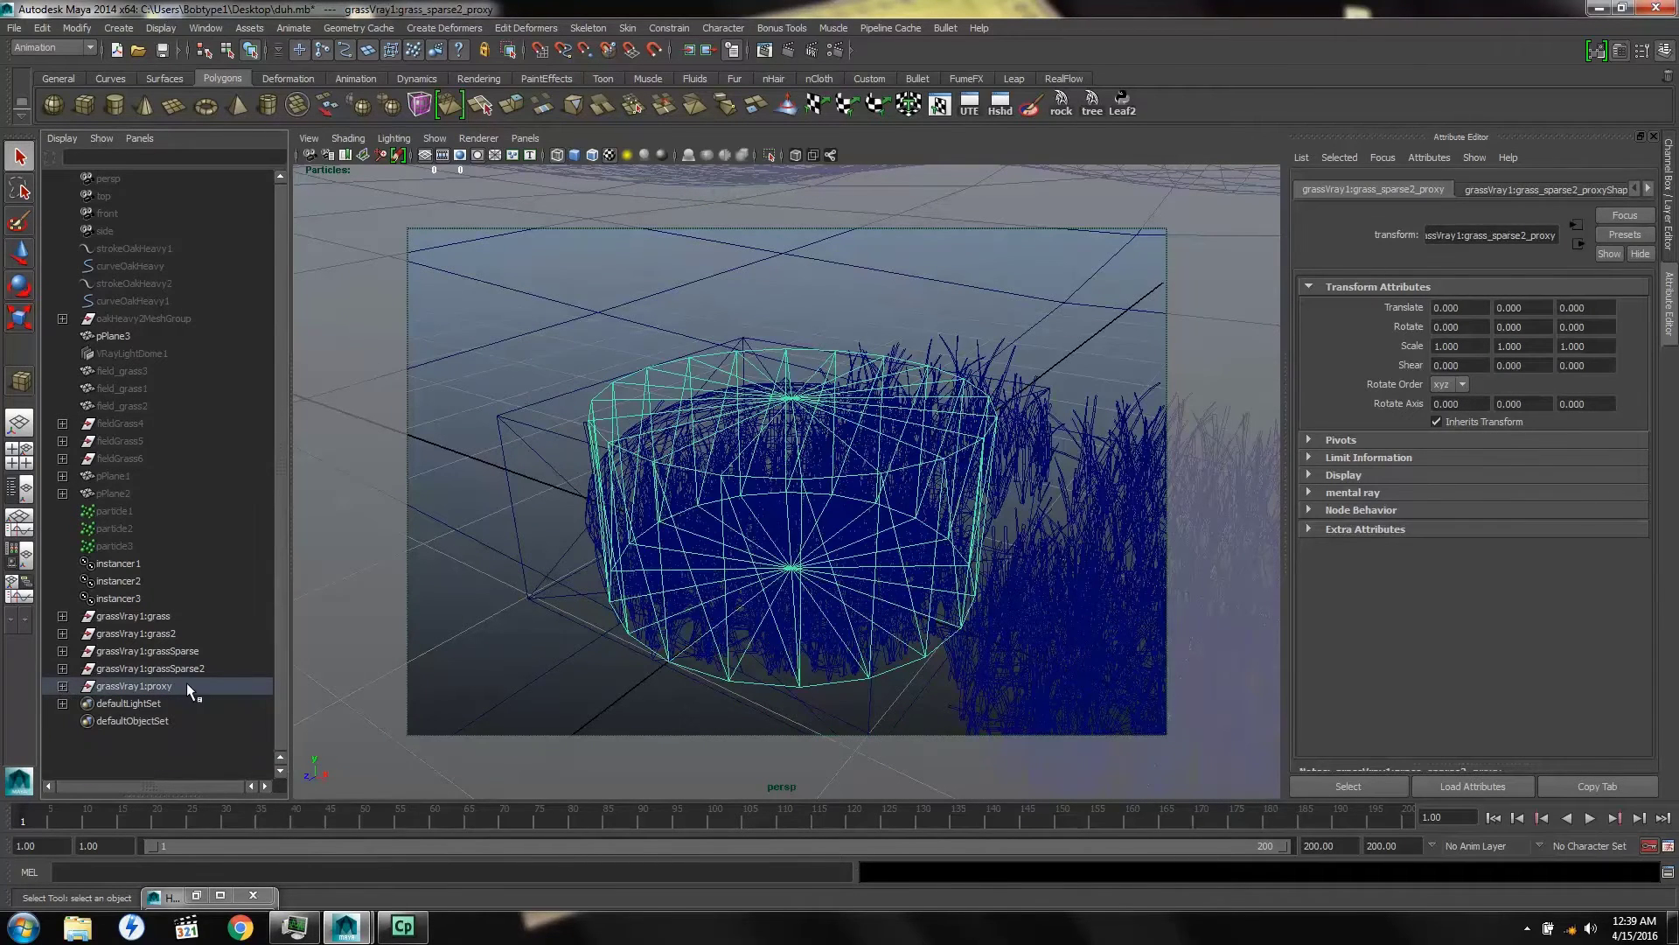
Strip the grassVray1: namespace from the grass, grass2, grassSparse, grassSparse2 and proxy groups by entering grassVray1: in Prefix Hierarchy Names
{"action": "double_click", "coordinate": [125, 615]}
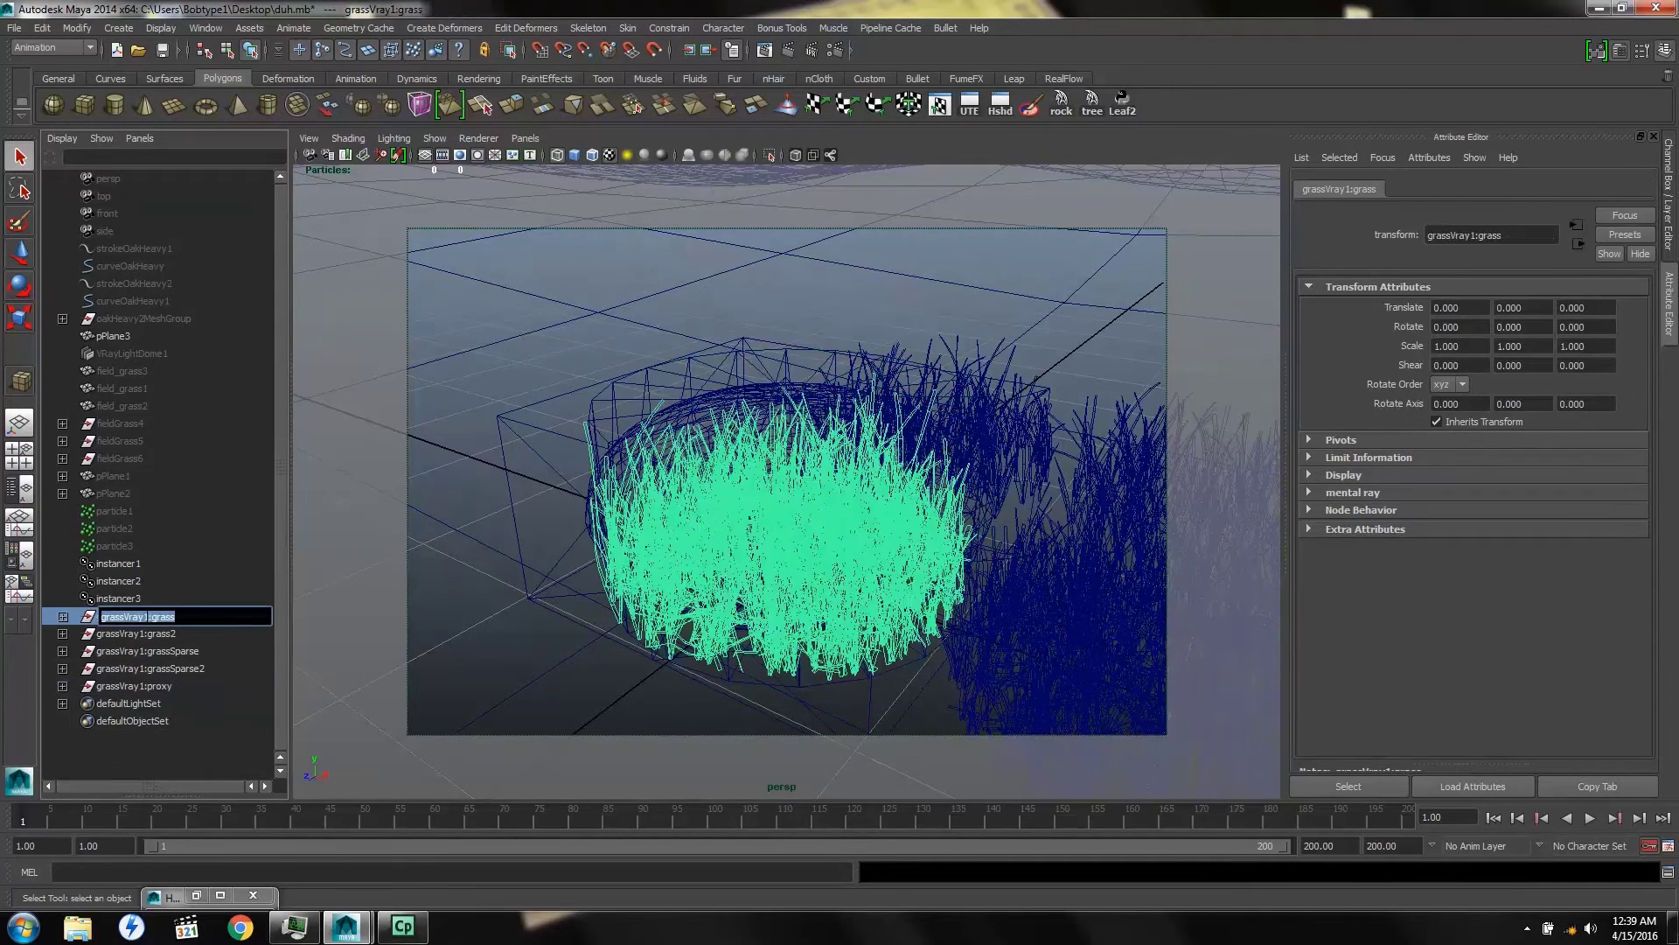
{"action": "left_click_drag", "start_coordinate": [150, 616], "coordinate": [83, 619]}
{"action": "key", "text": "ctrl+c"}
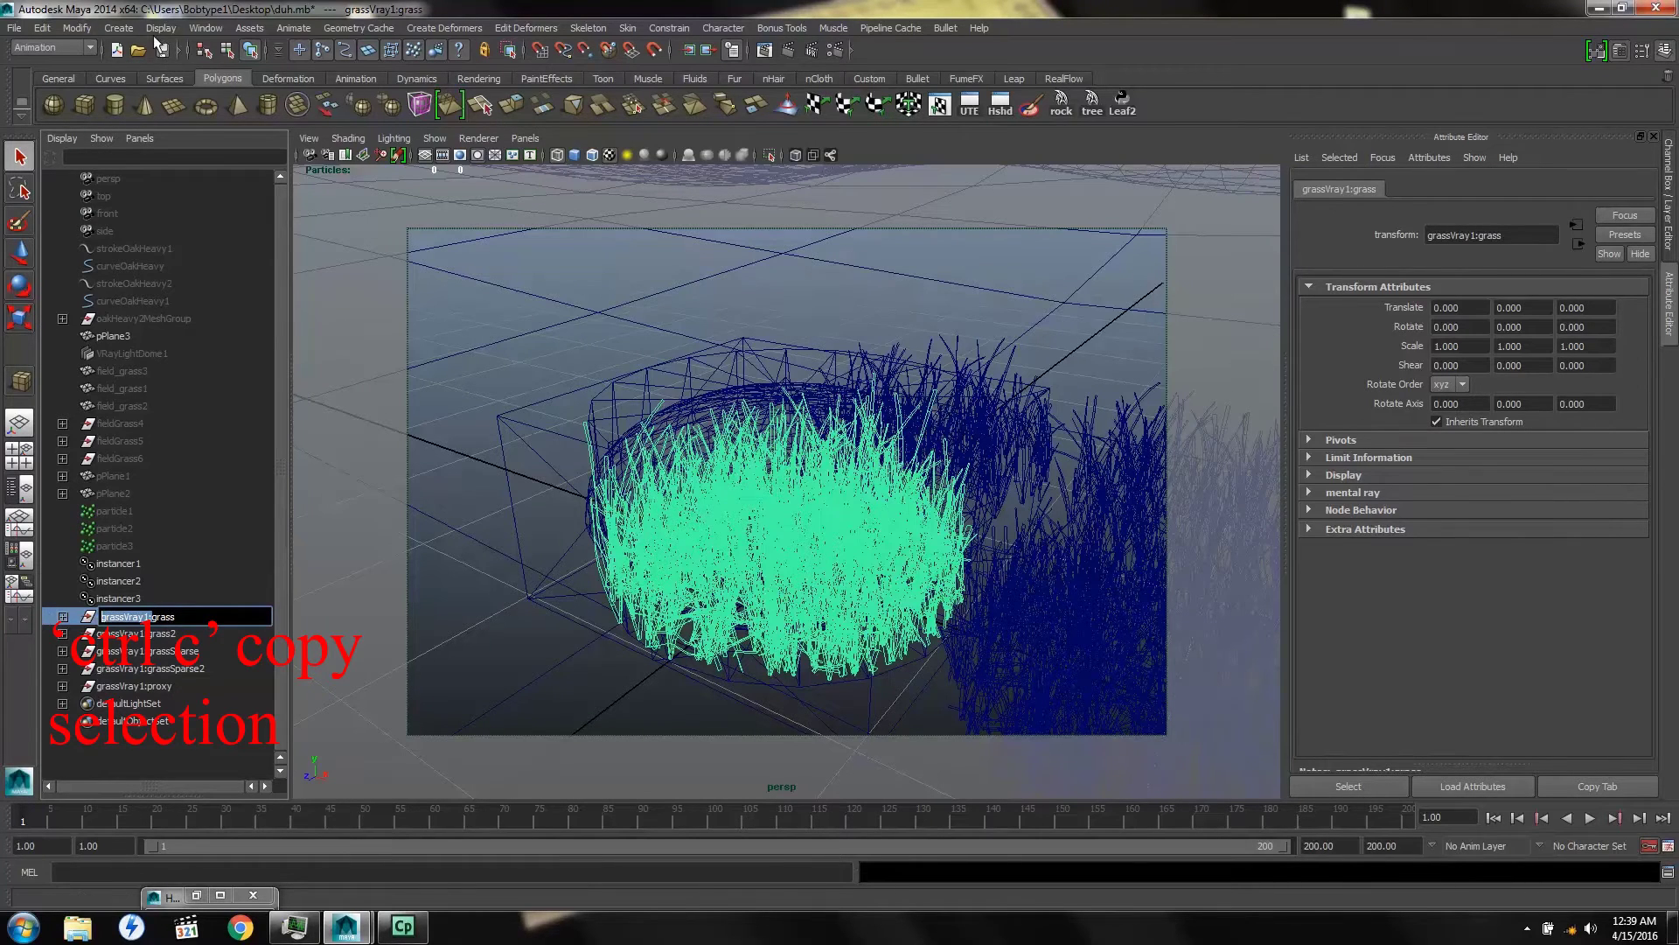
{"action": "left_click", "coordinate": [77, 28]}
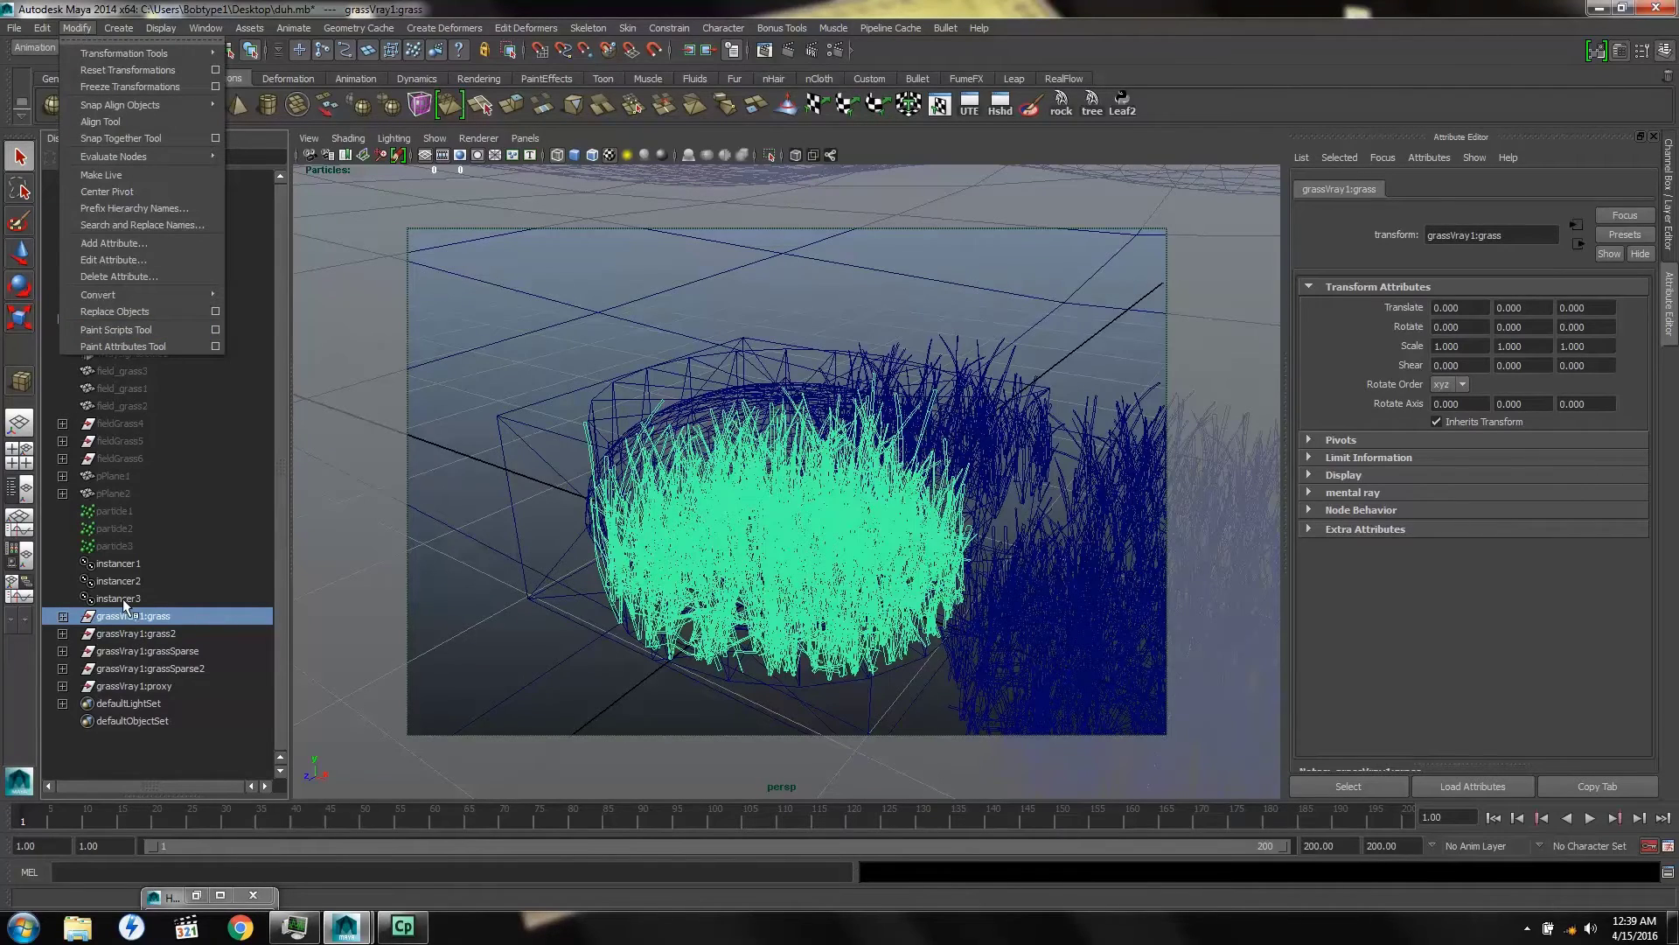
{"action": "left_click", "coordinate": [117, 686], "text": "shift"}
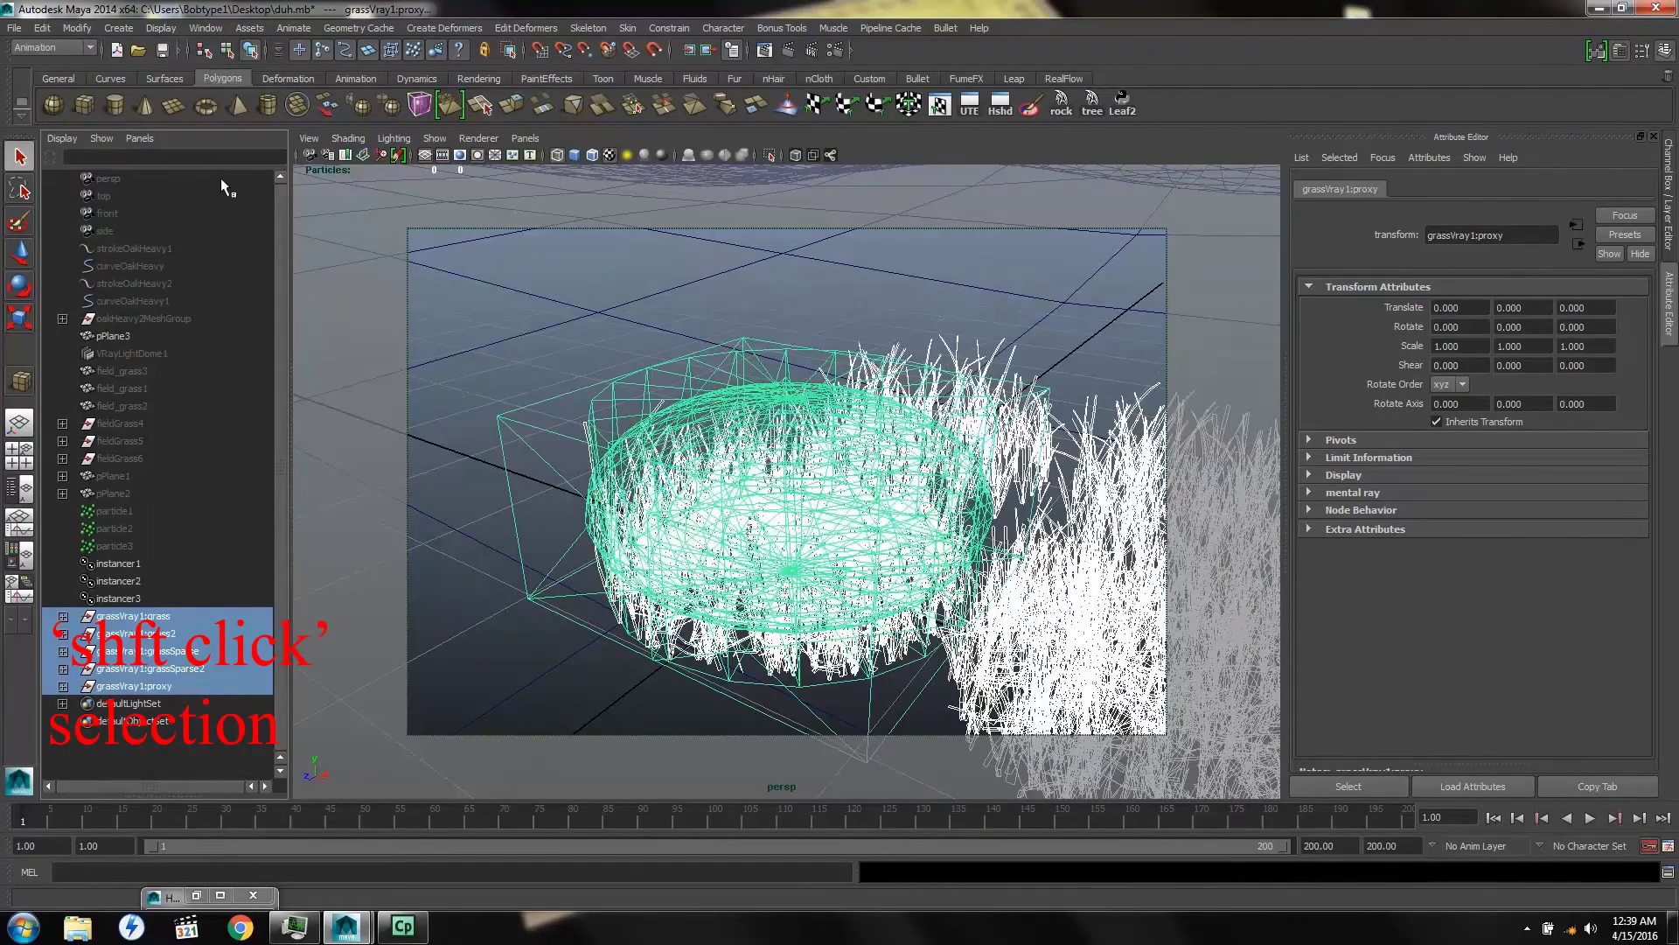
{"action": "left_click", "coordinate": [79, 28]}
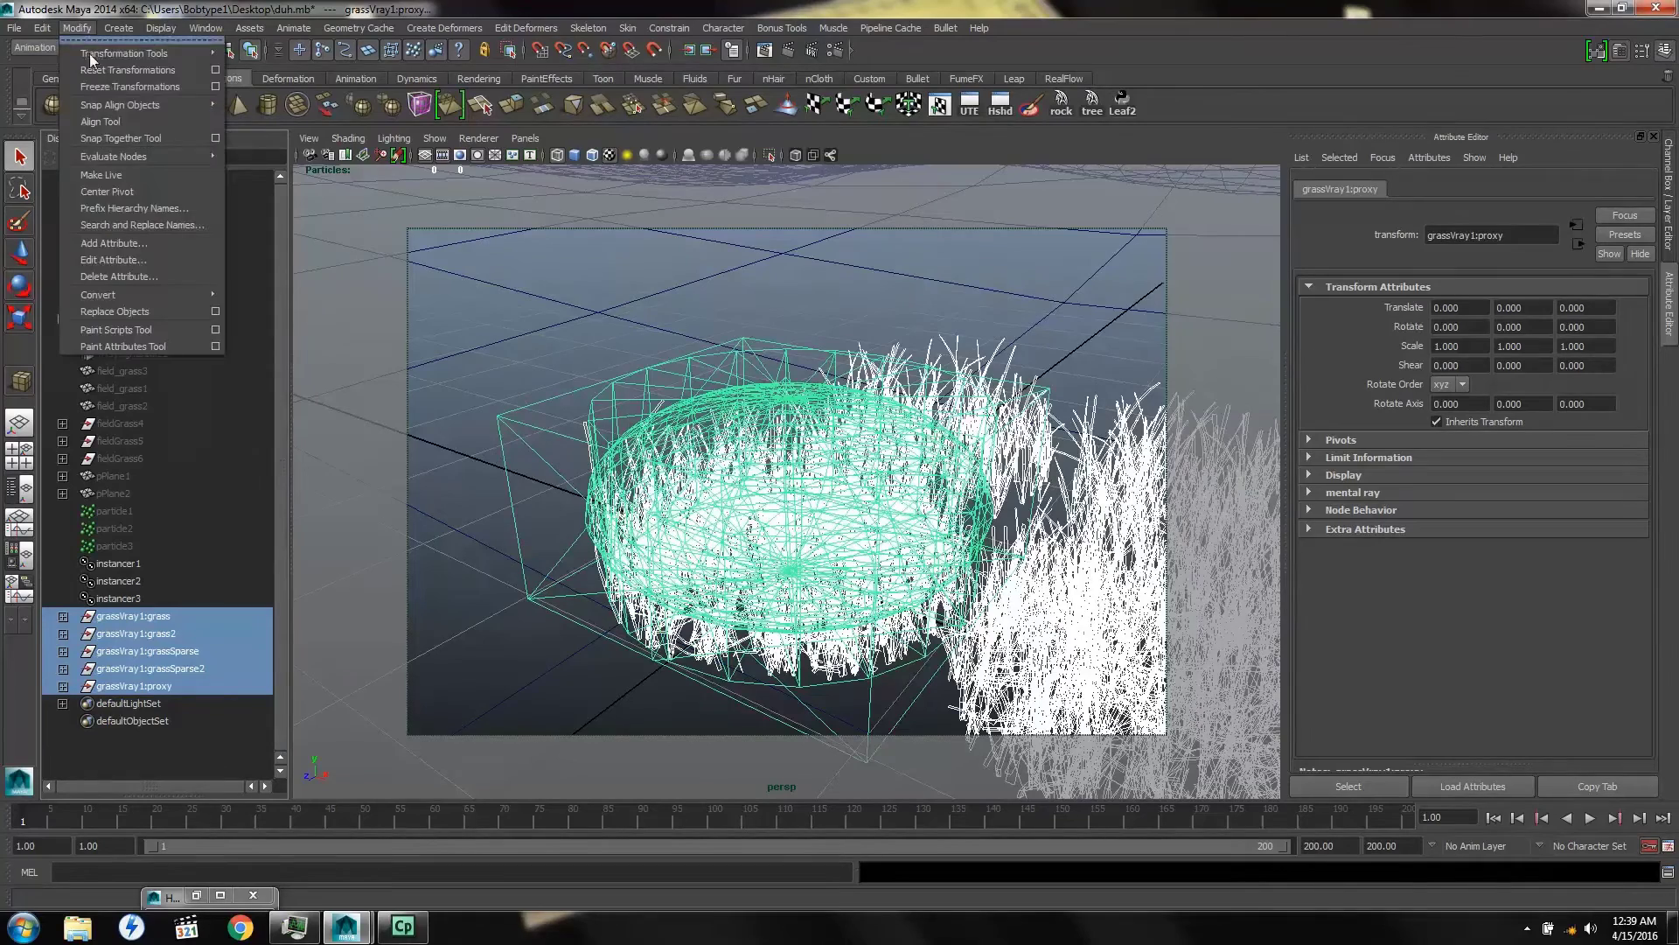
{"action": "left_click", "coordinate": [122, 211]}
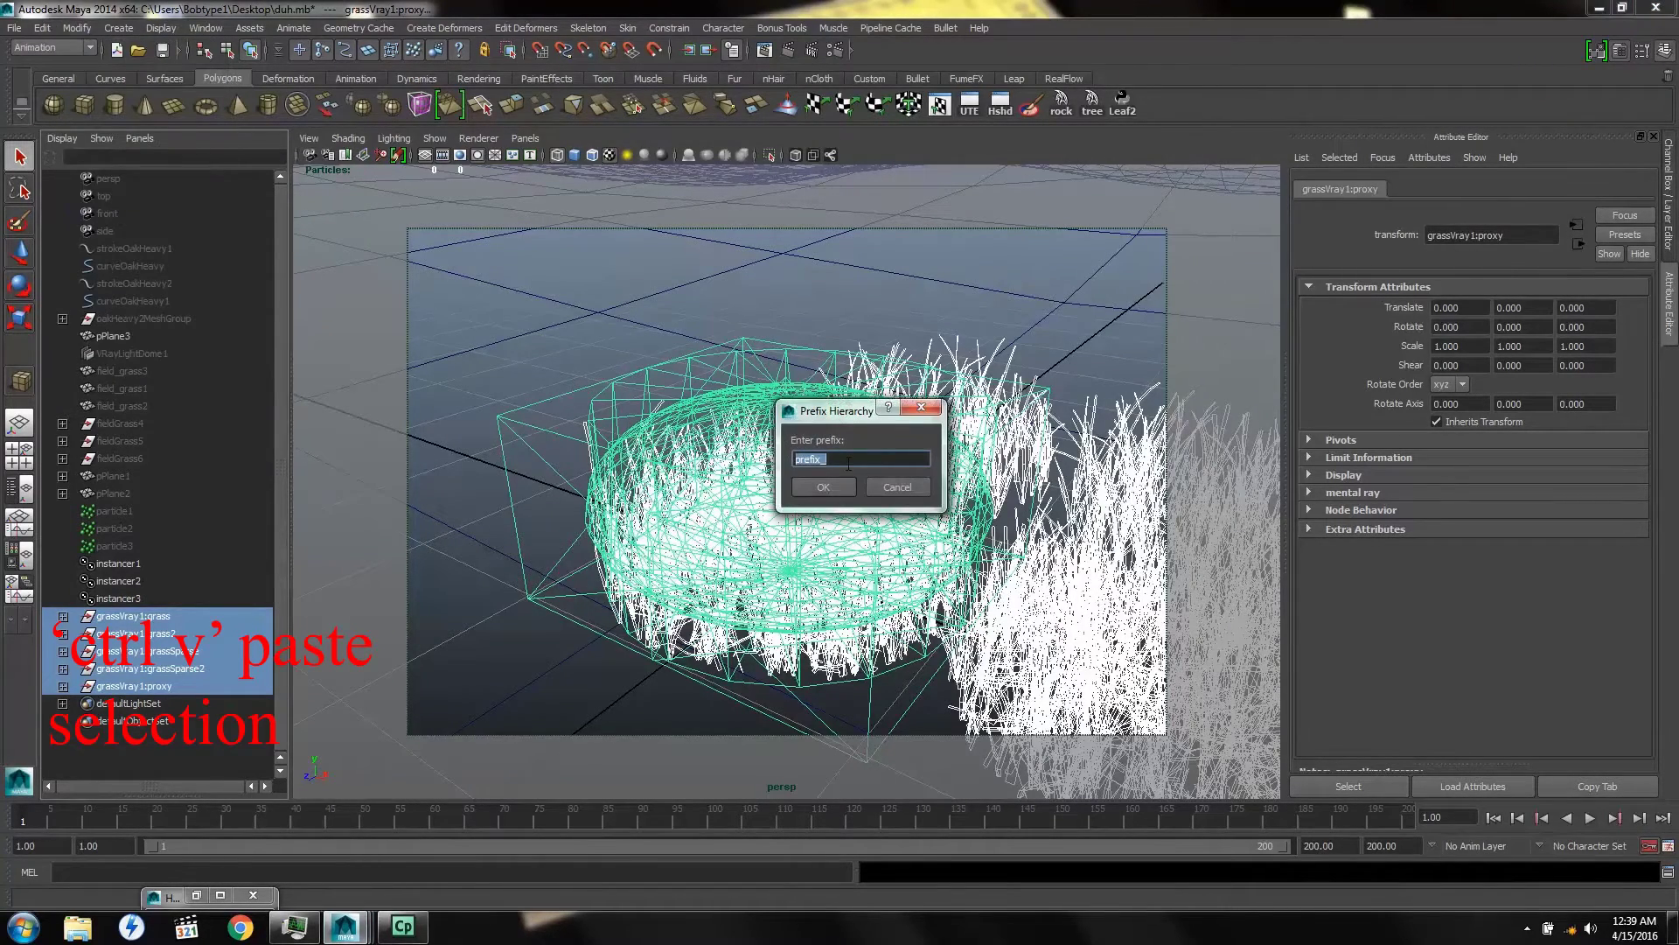
{"action": "key", "text": "BackSpace"}
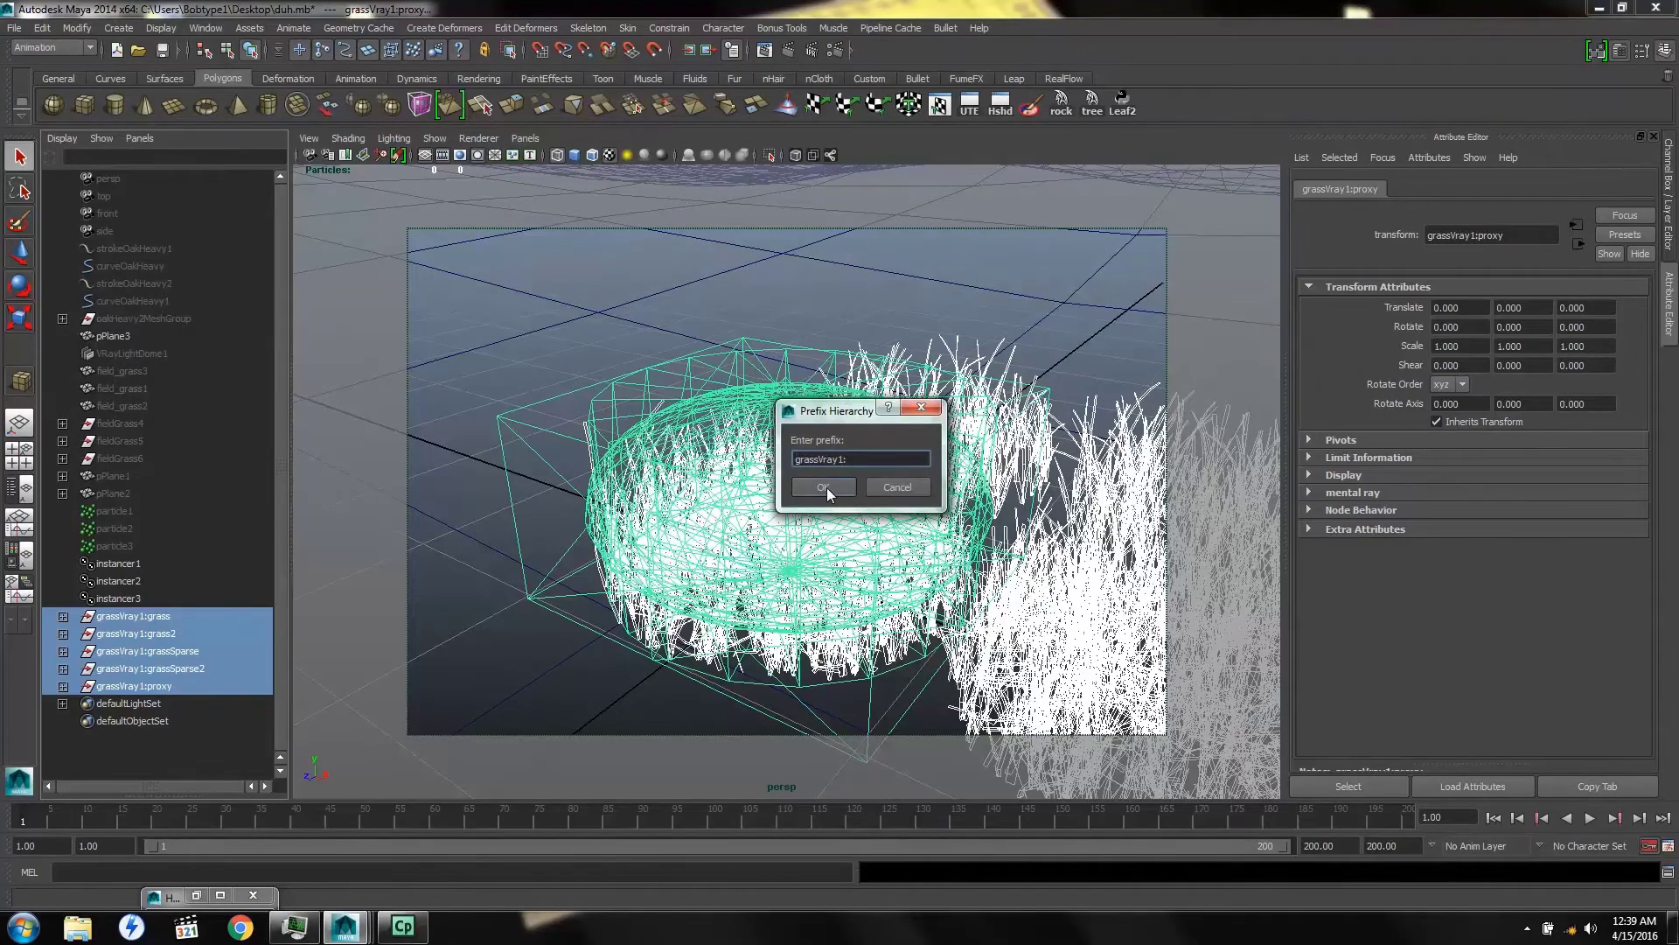
{"action": "left_click", "coordinate": [823, 487]}
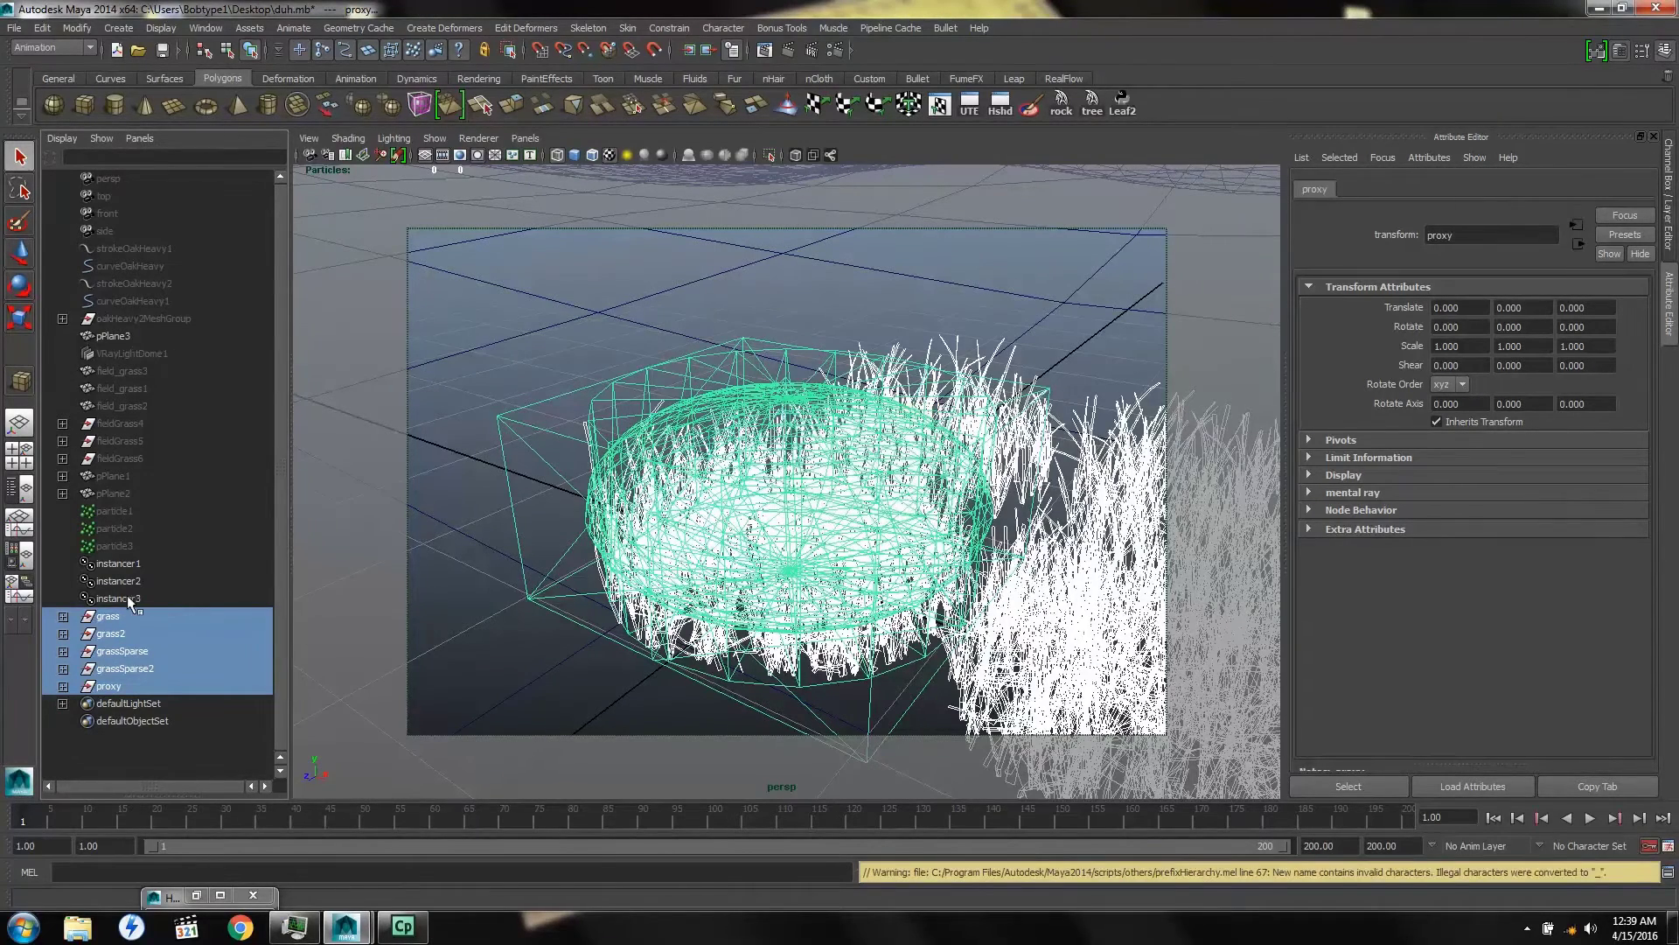
Hide the four grass groups and the proxy group, and unhide oakHeavy2MeshGroup in the saved cameraView2 view
{"action": "key", "text": "ctrl+h"}
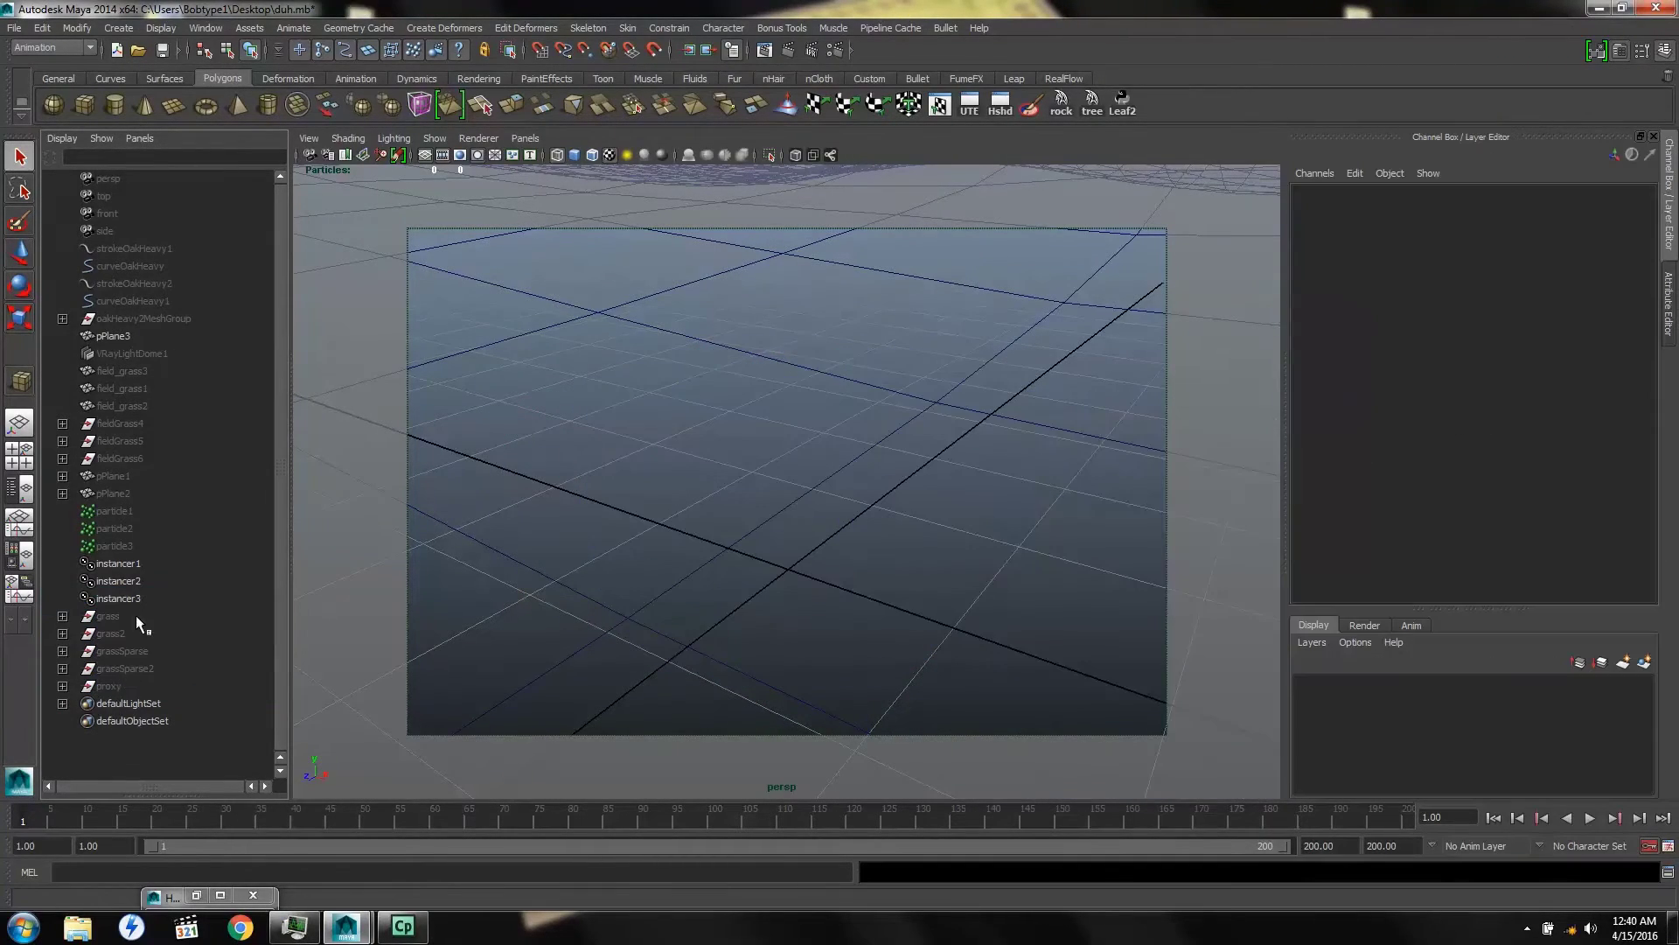
{"action": "left_click", "coordinate": [147, 319]}
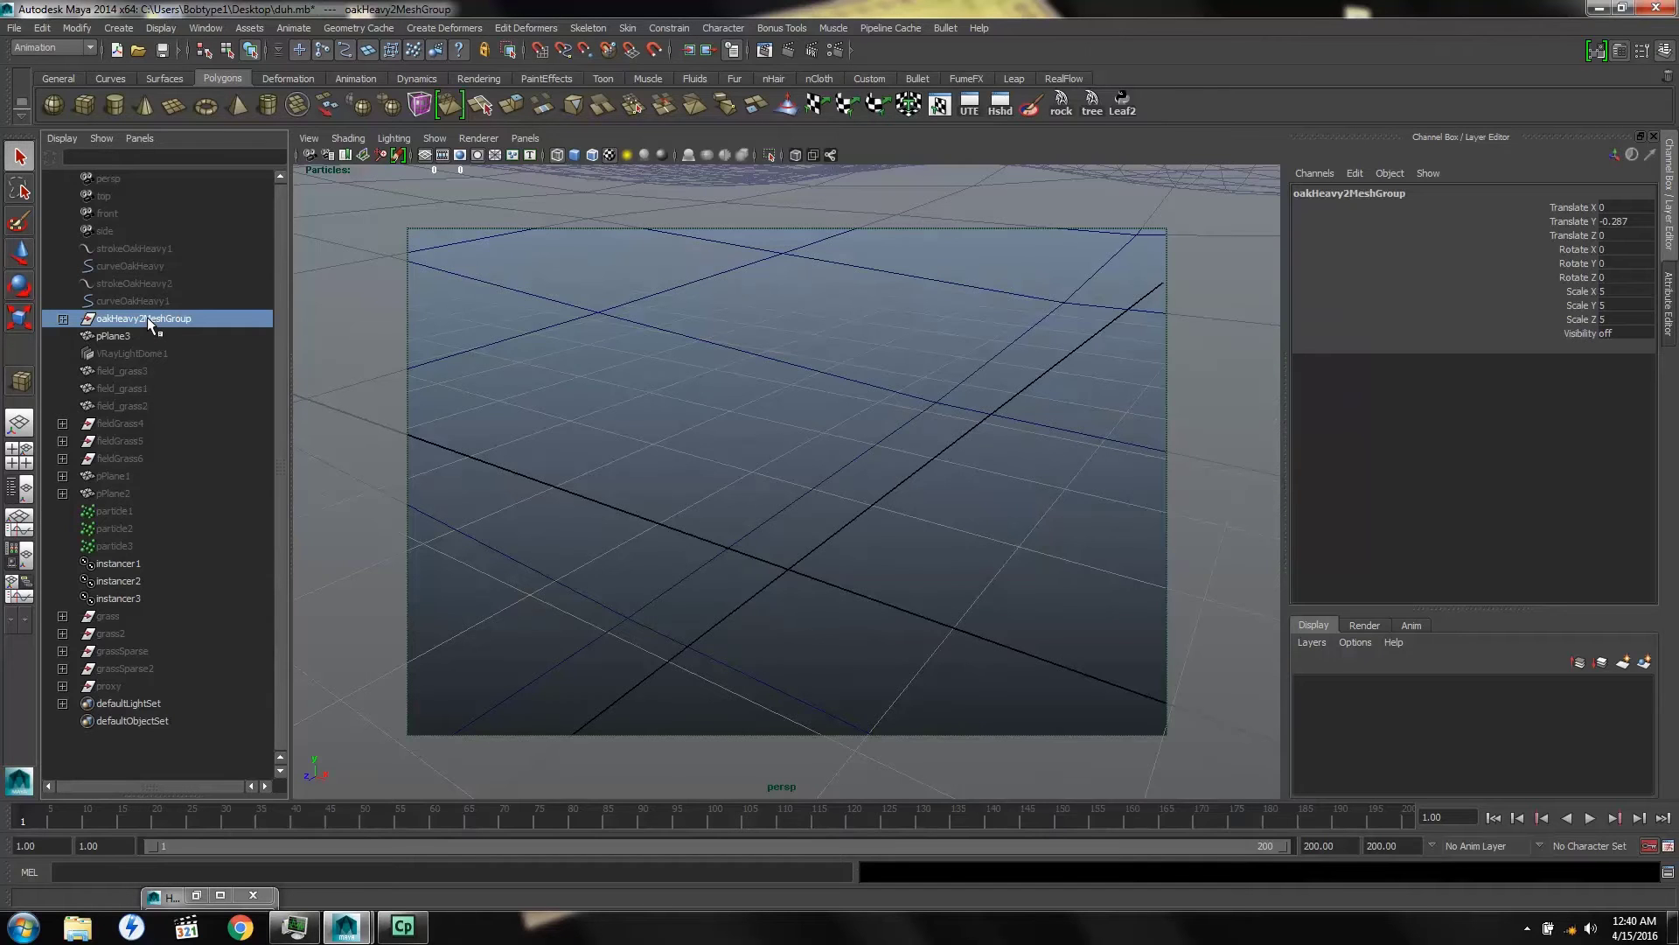
{"action": "key", "text": "shift+h"}
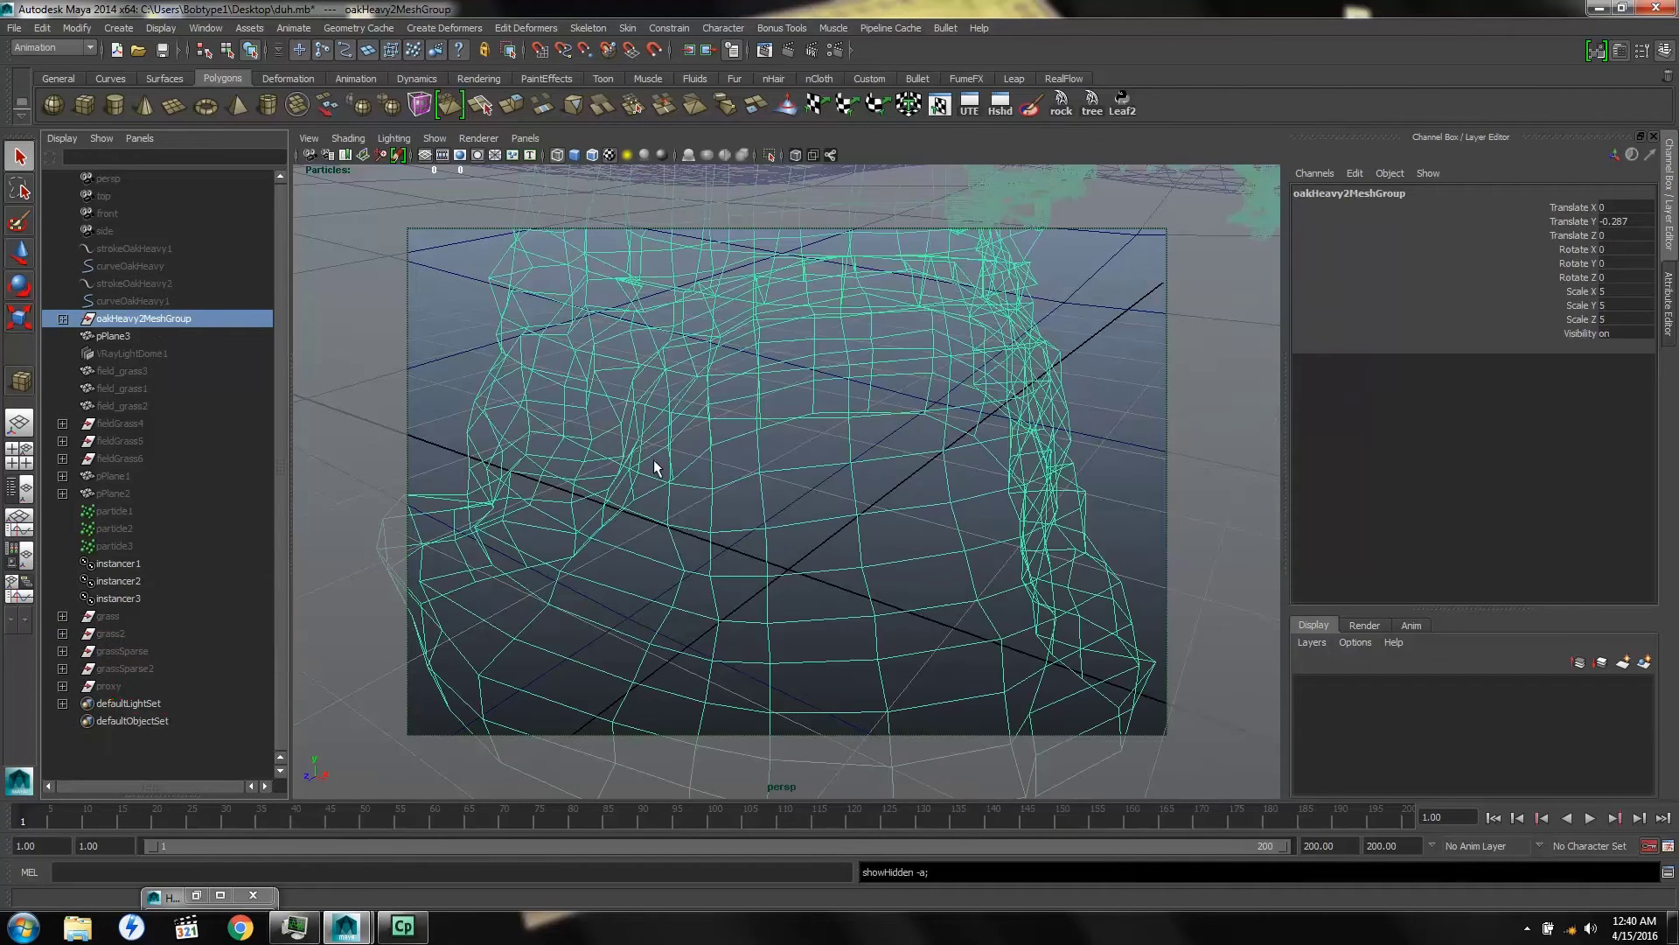
{"action": "left_click", "coordinate": [344, 154]}
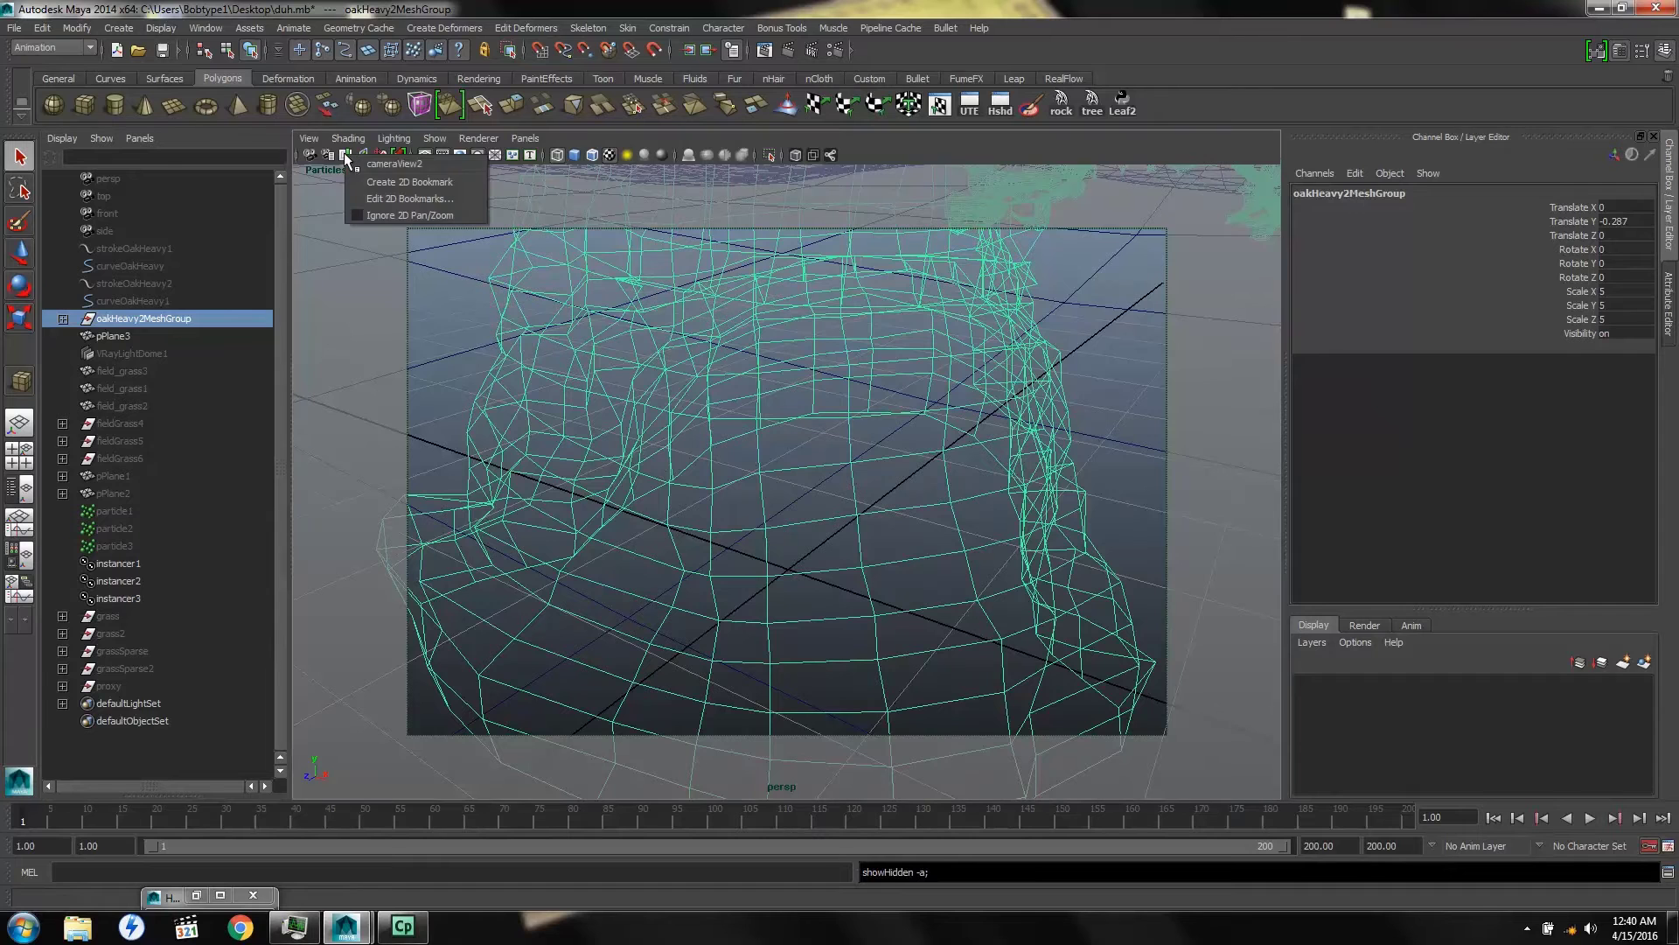
{"action": "left_click", "coordinate": [368, 164]}
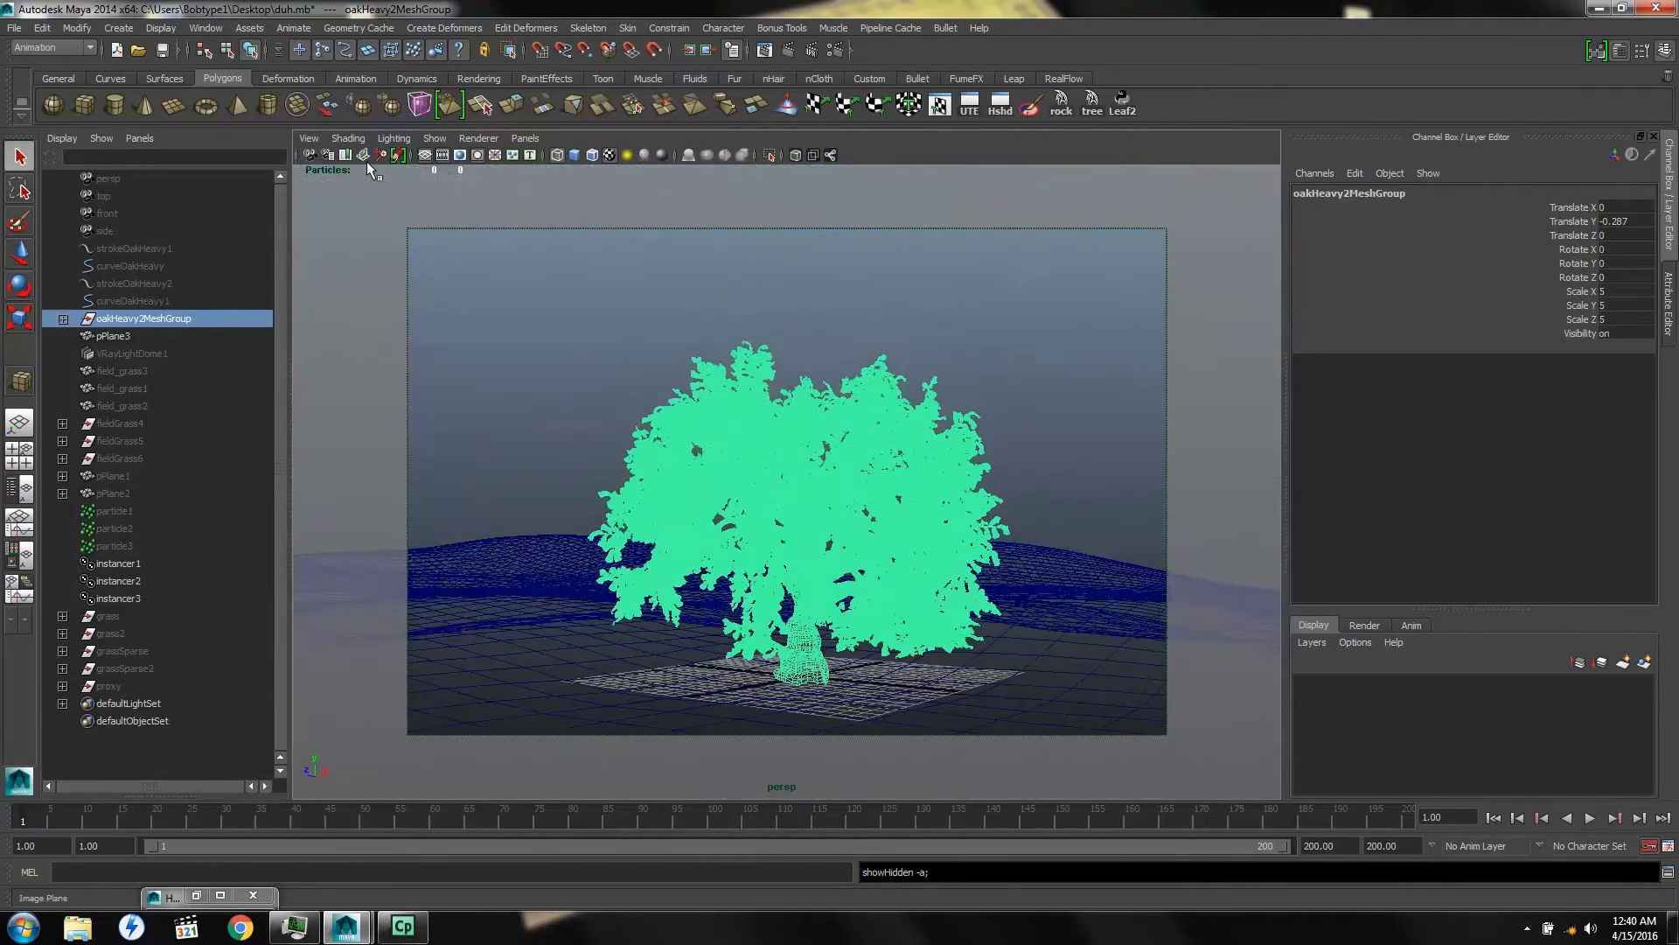
{"action": "left_click", "coordinate": [574, 467]}
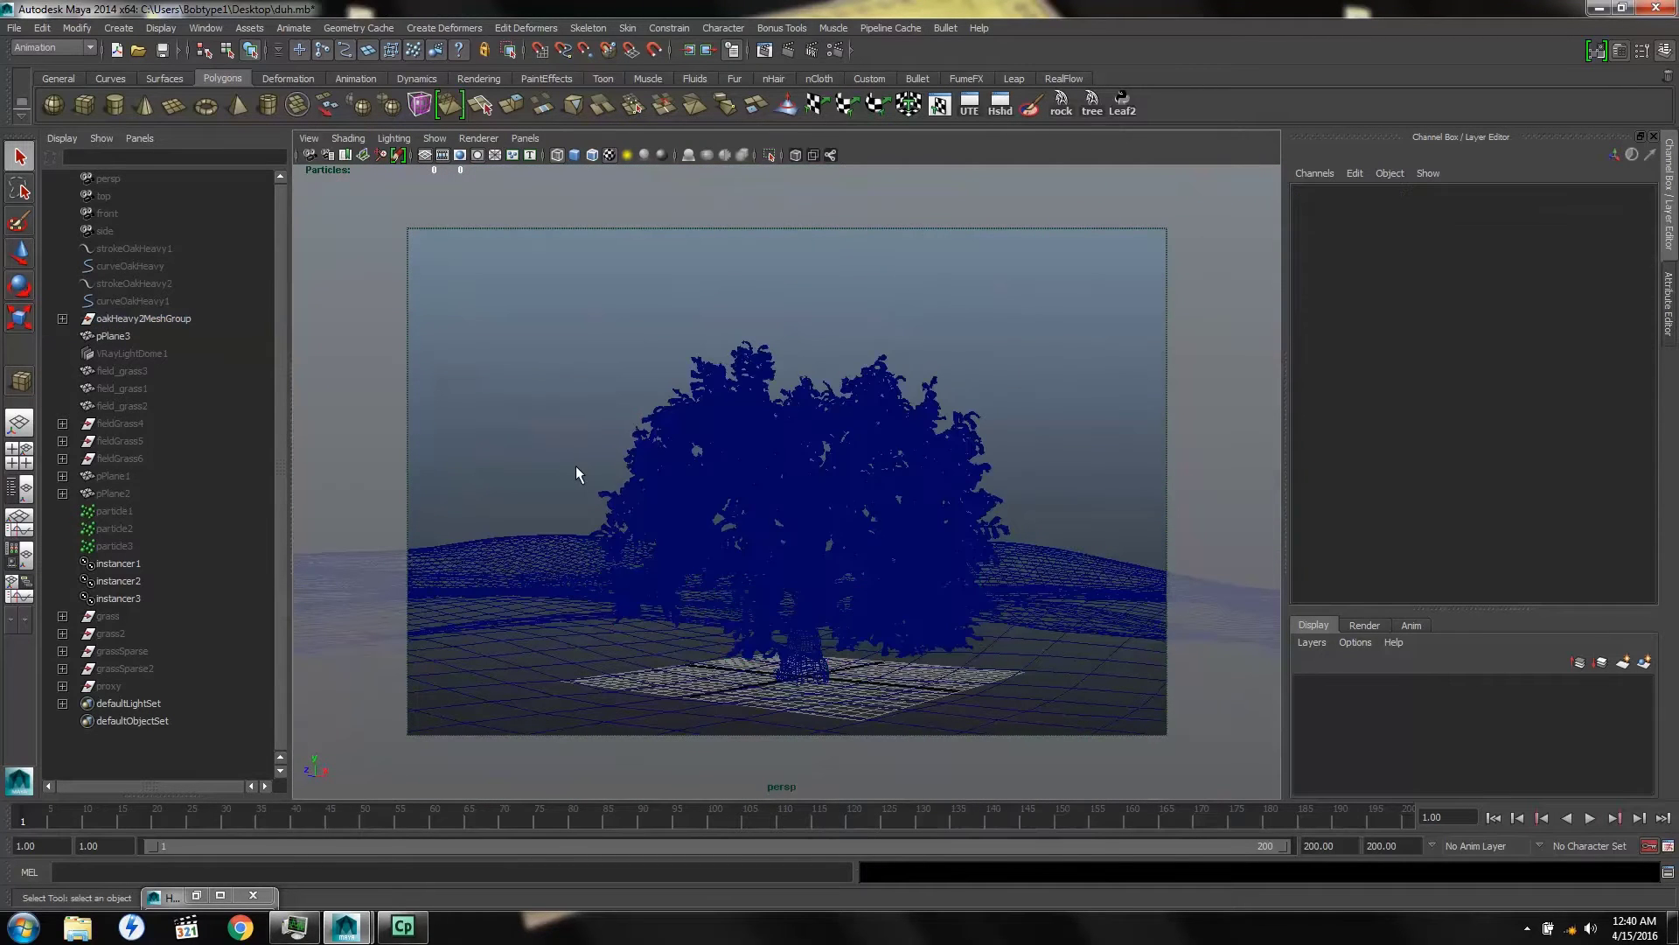
Graph the materials of grassLong, grassMed and grassBrown in the Hypershade and open the attributes of grassVray1:VRayMtl1
{"action": "left_click", "coordinate": [108, 614]}
{"action": "left_click", "coordinate": [63, 615]}
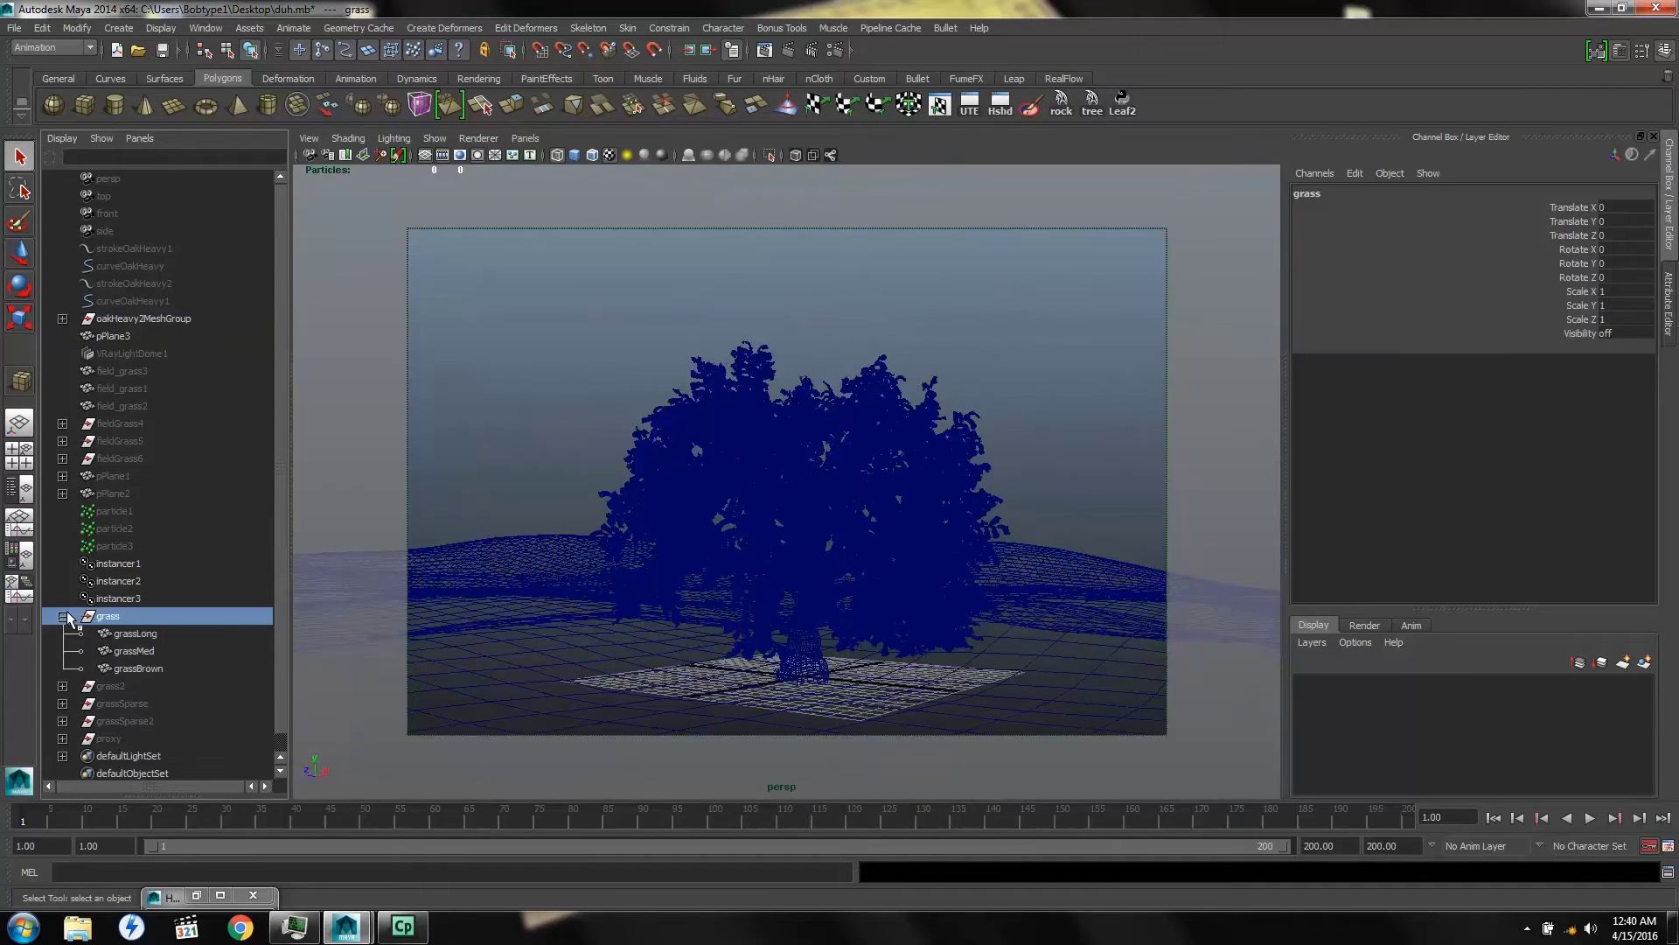
{"action": "left_click_drag", "start_coordinate": [119, 628], "coordinate": [131, 668]}
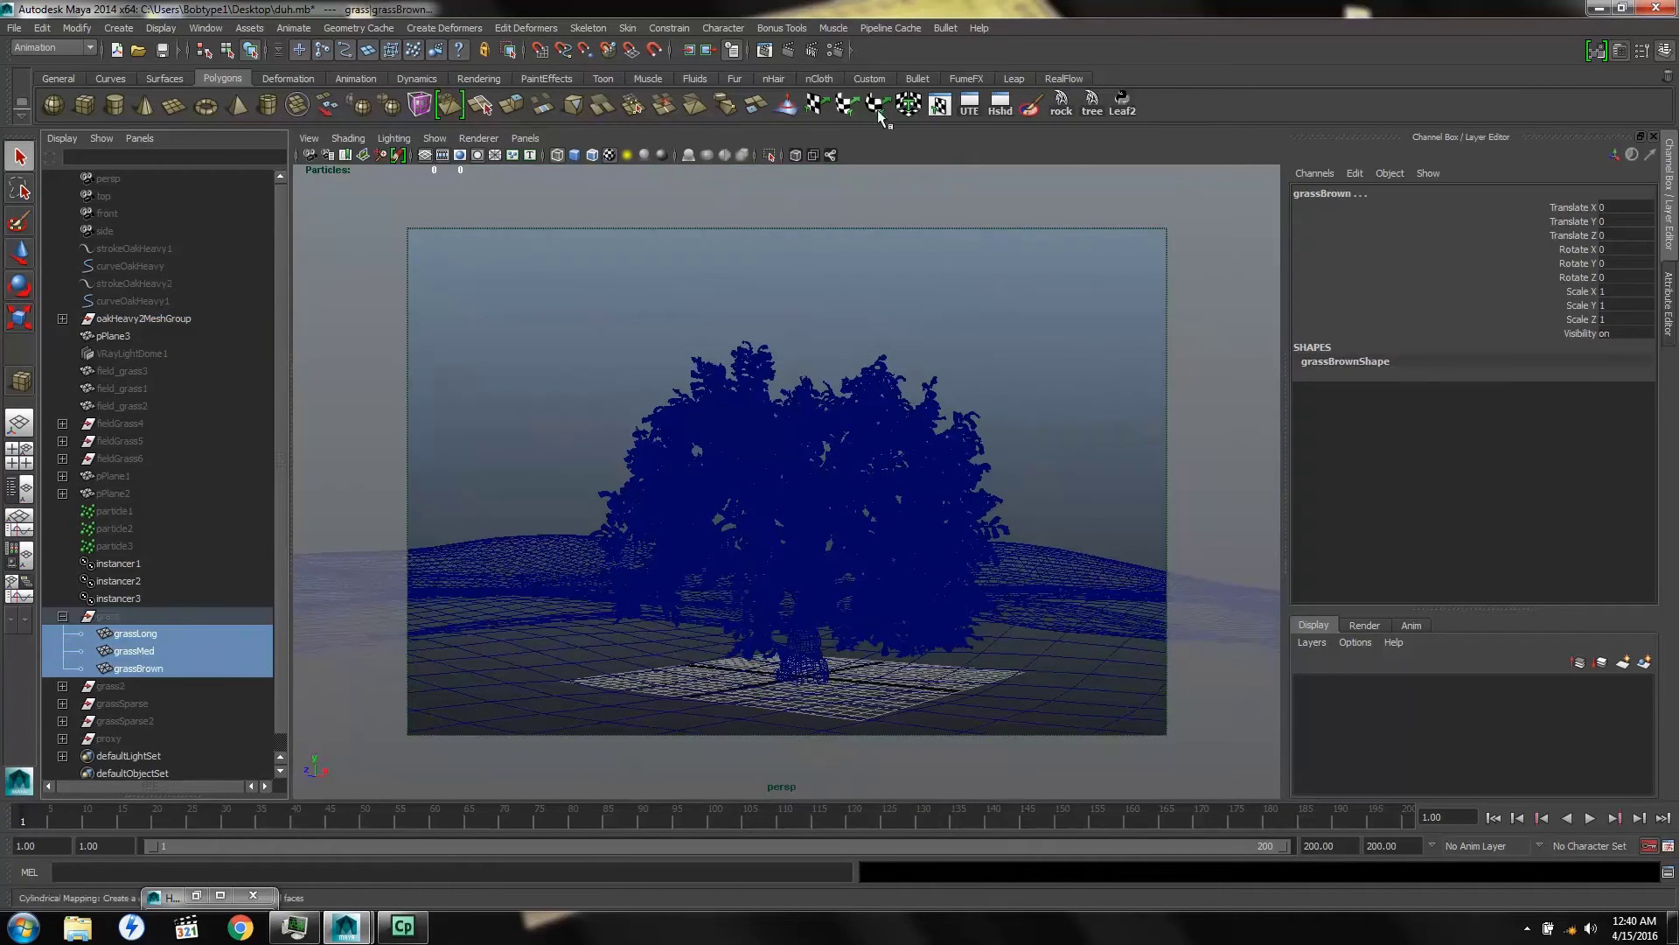
{"action": "left_click", "coordinate": [1010, 111]}
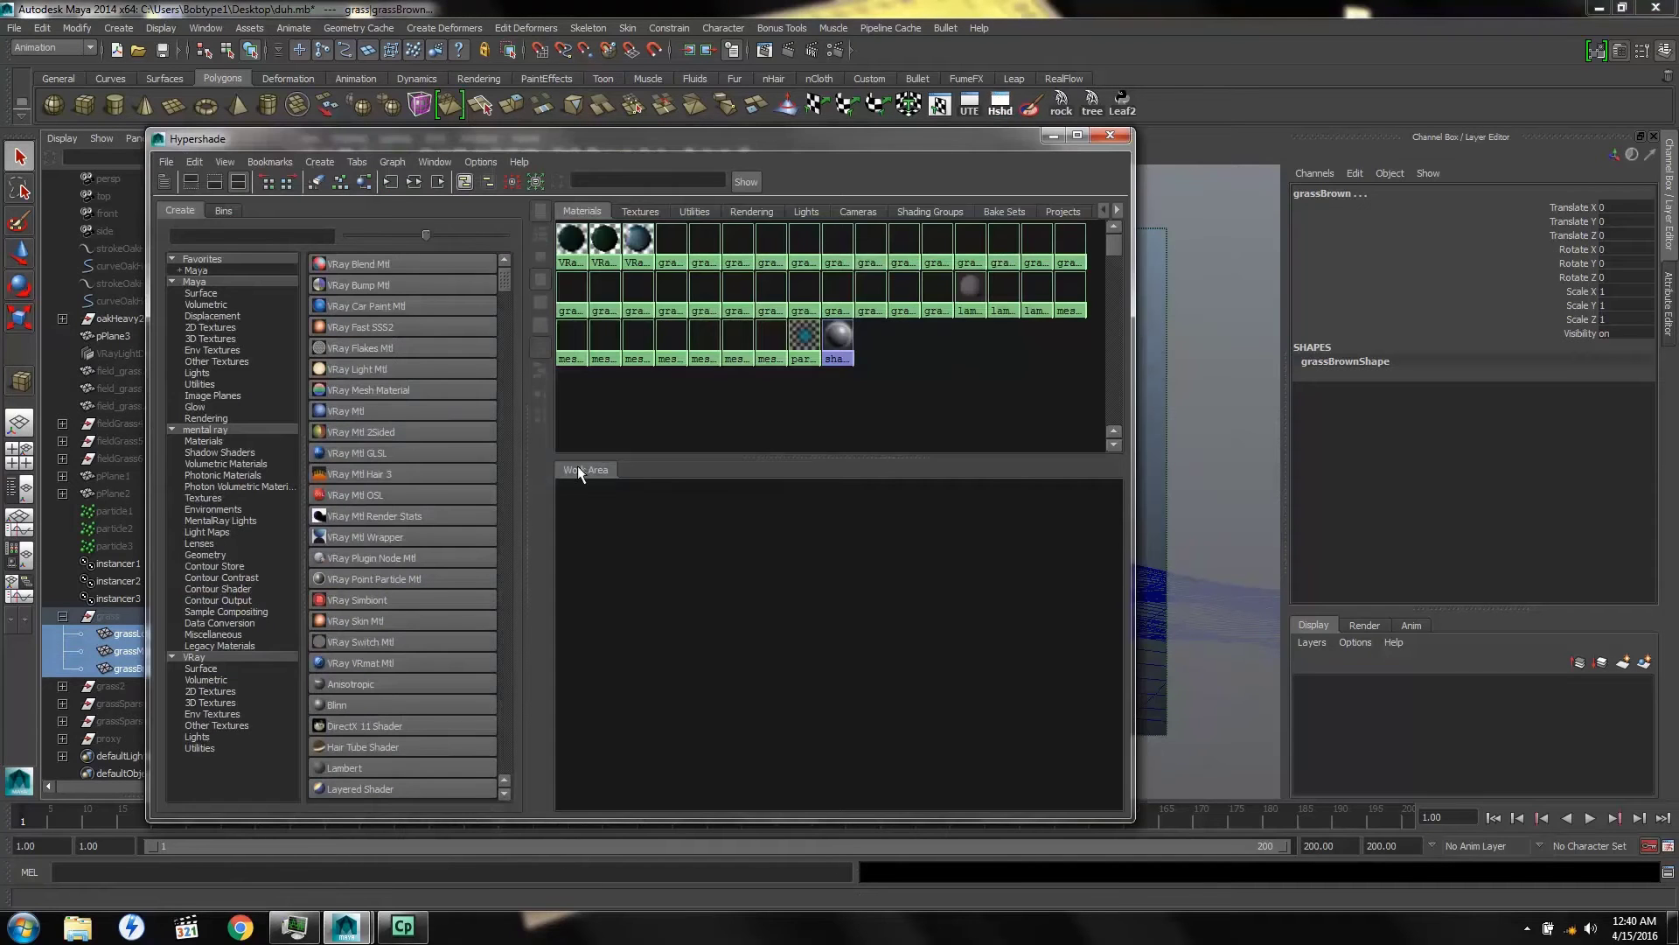
{"action": "left_click", "coordinate": [364, 180]}
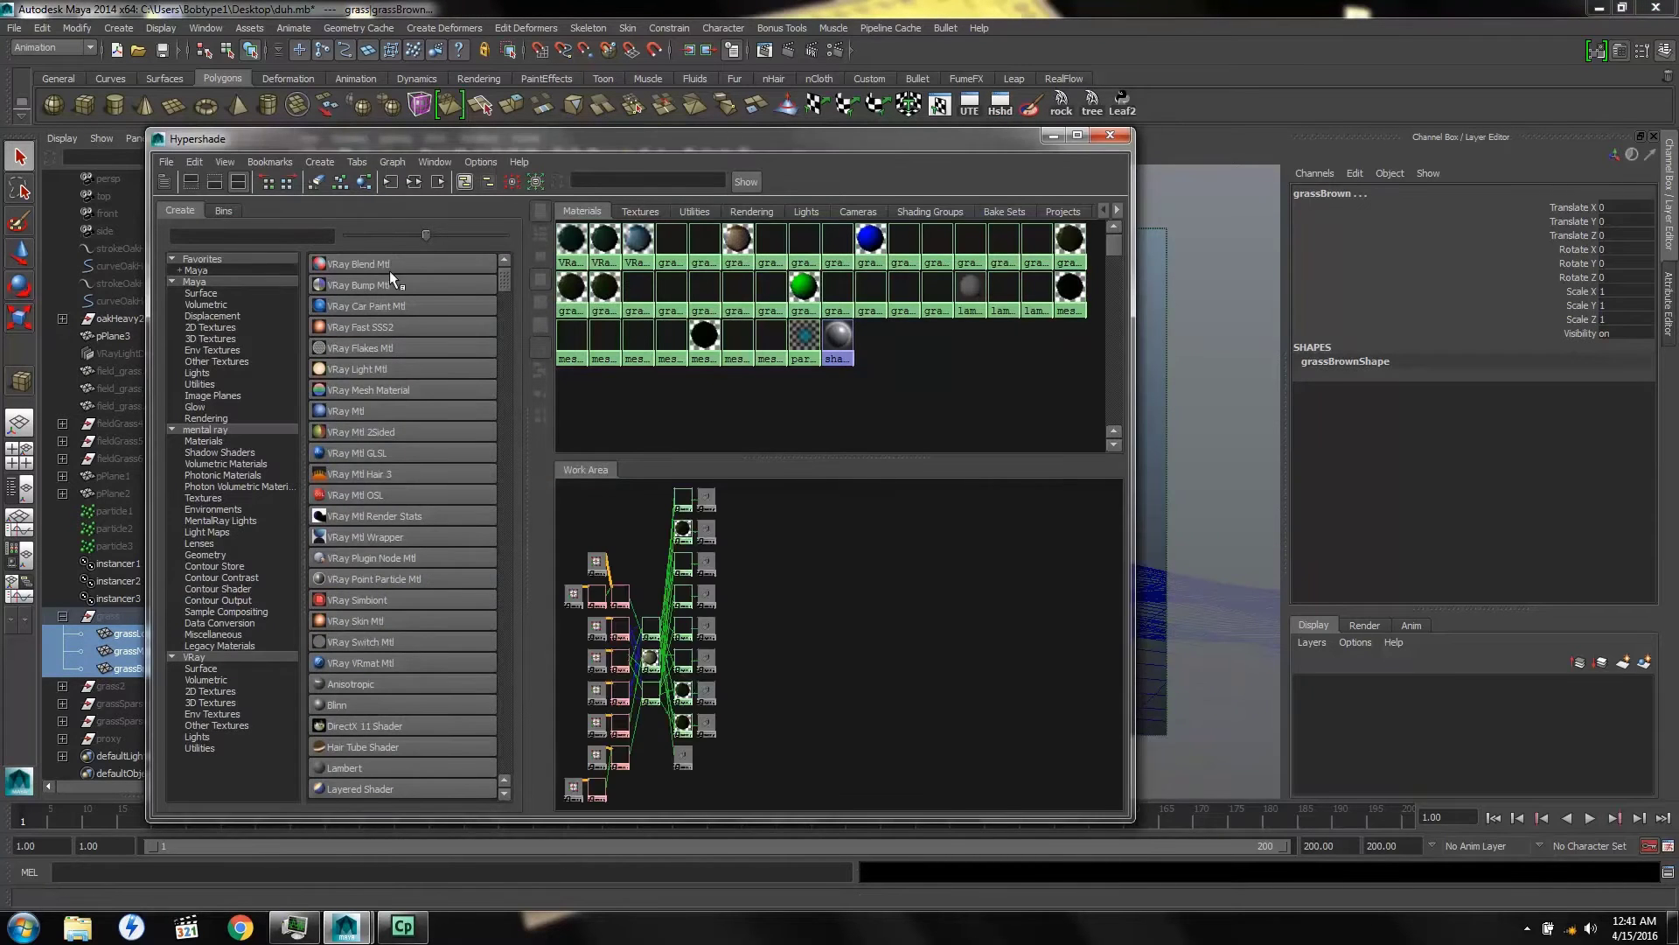
{"action": "double_click", "coordinate": [650, 628]}
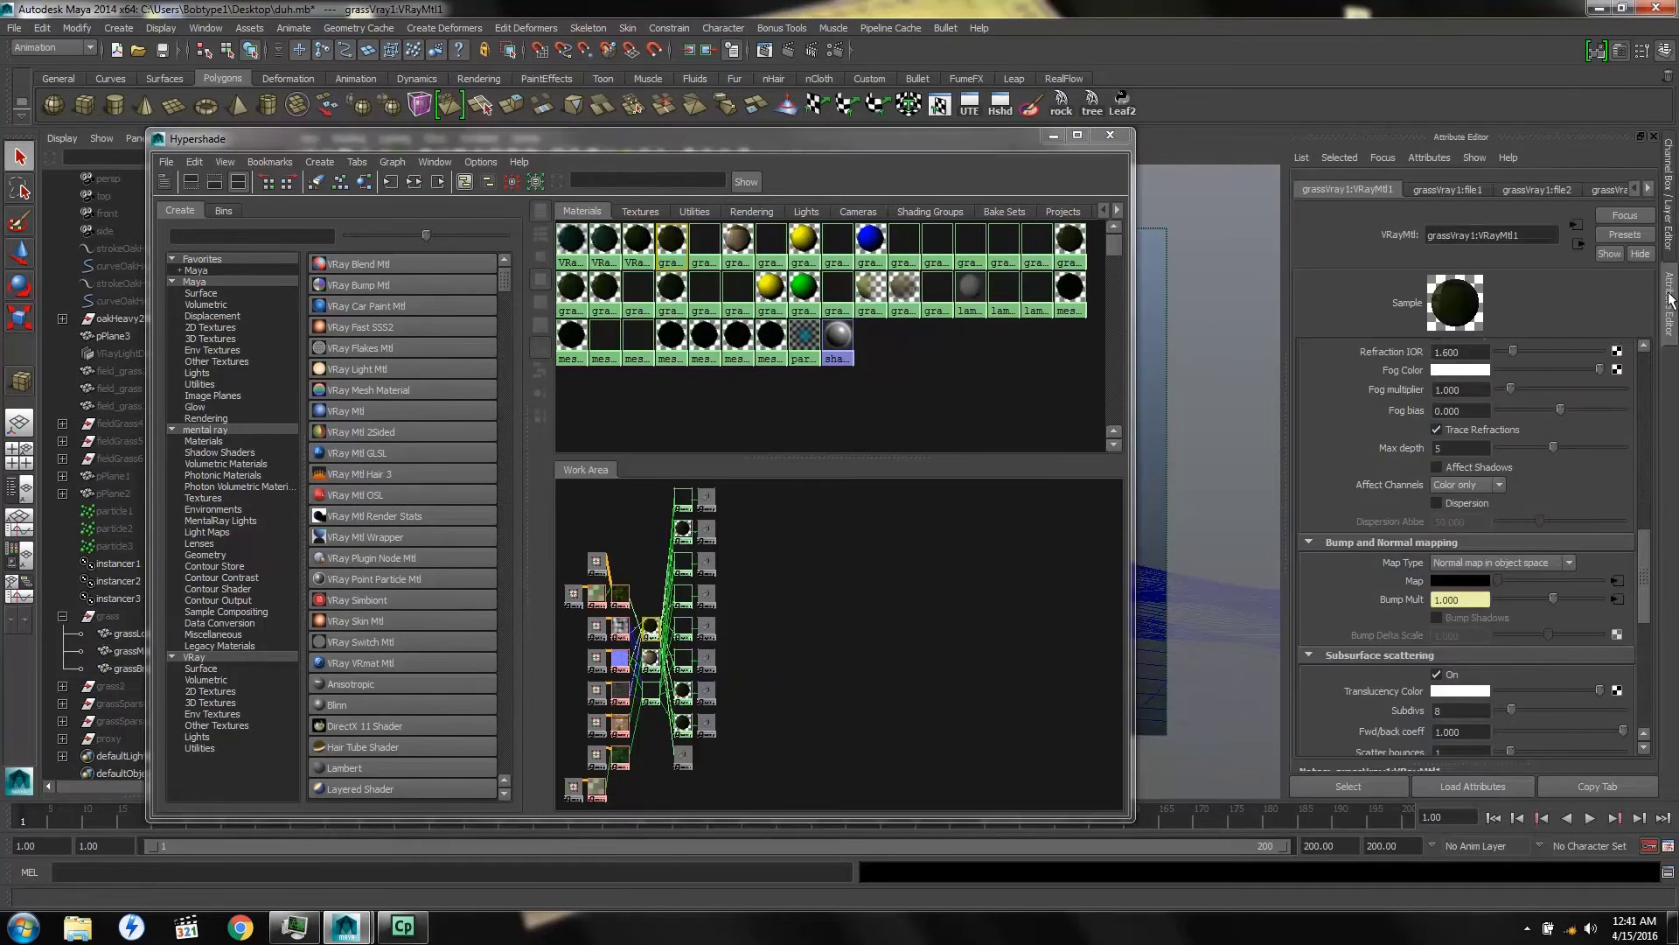
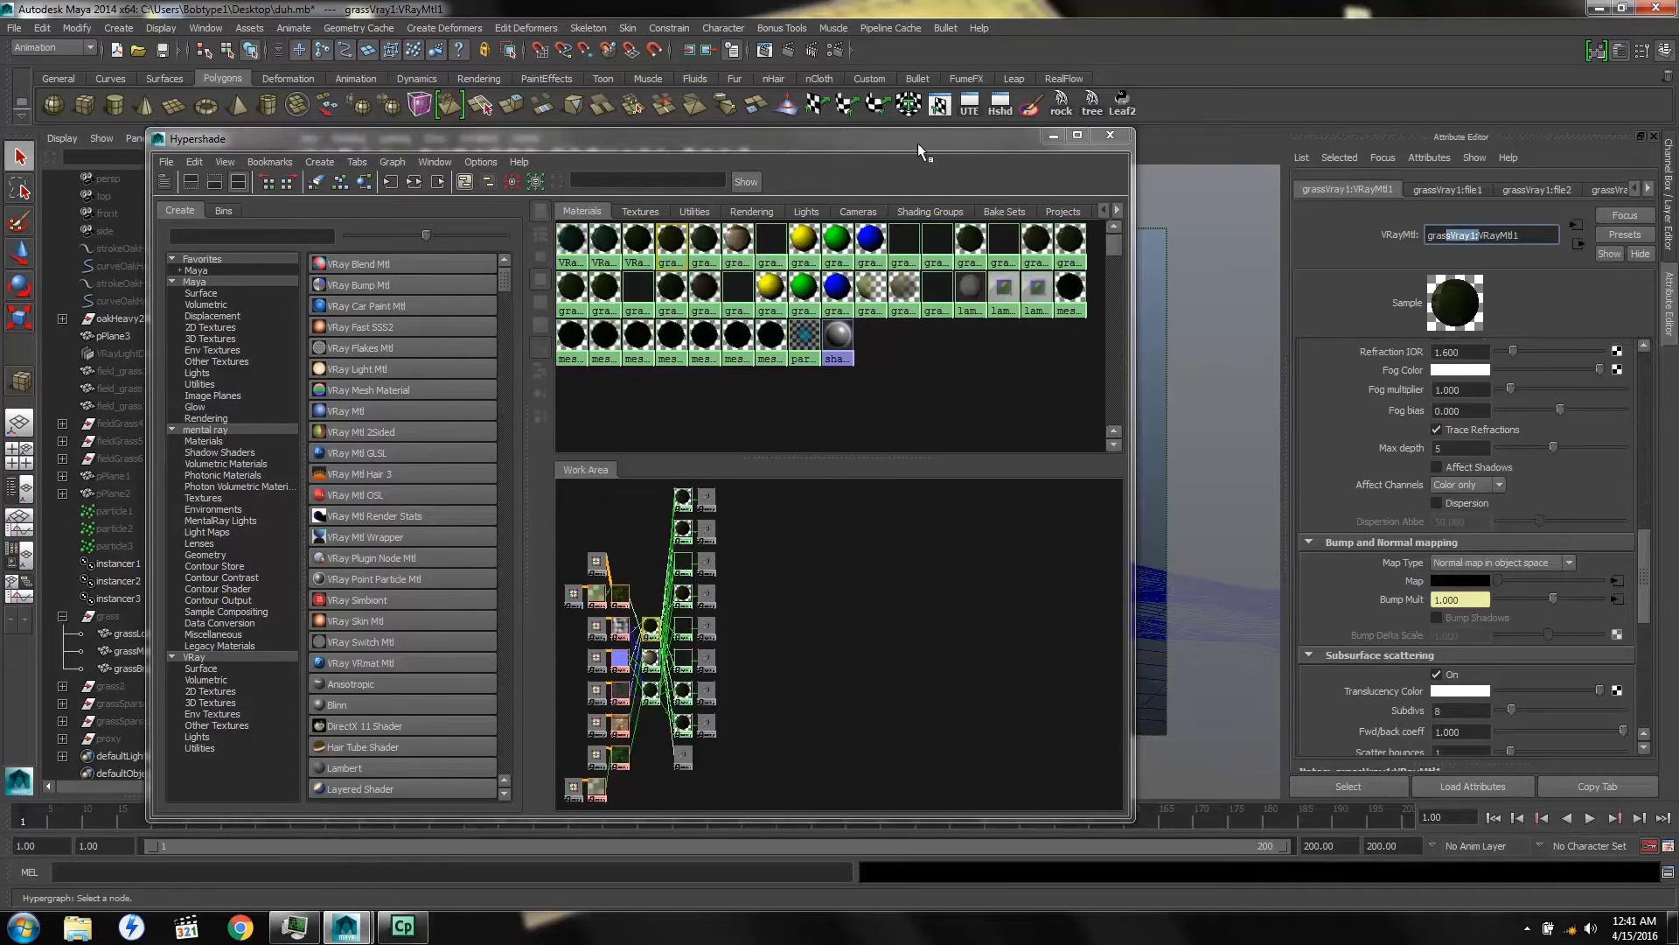
Select the objects that use the scene's original VRayMtl1 material and open that material's attributes from the leaf mesh
{"action": "left_click_drag", "start_coordinate": [978, 144], "coordinate": [692, 234]}
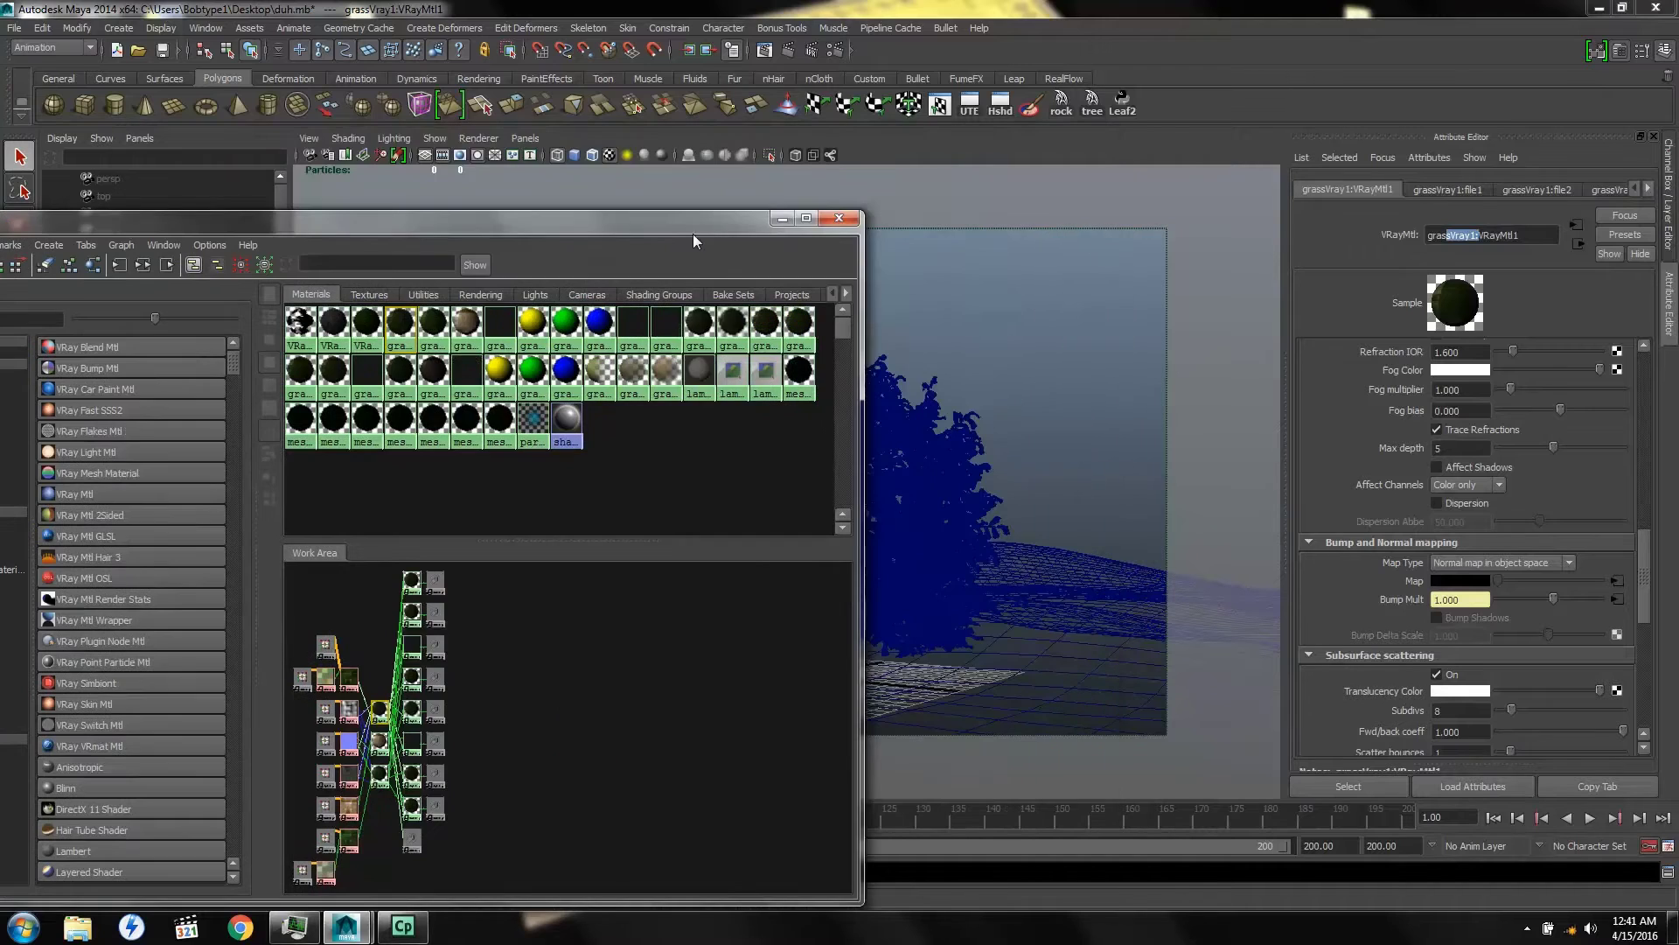
{"action": "left_click_drag", "start_coordinate": [557, 263], "coordinate": [450, 297]}
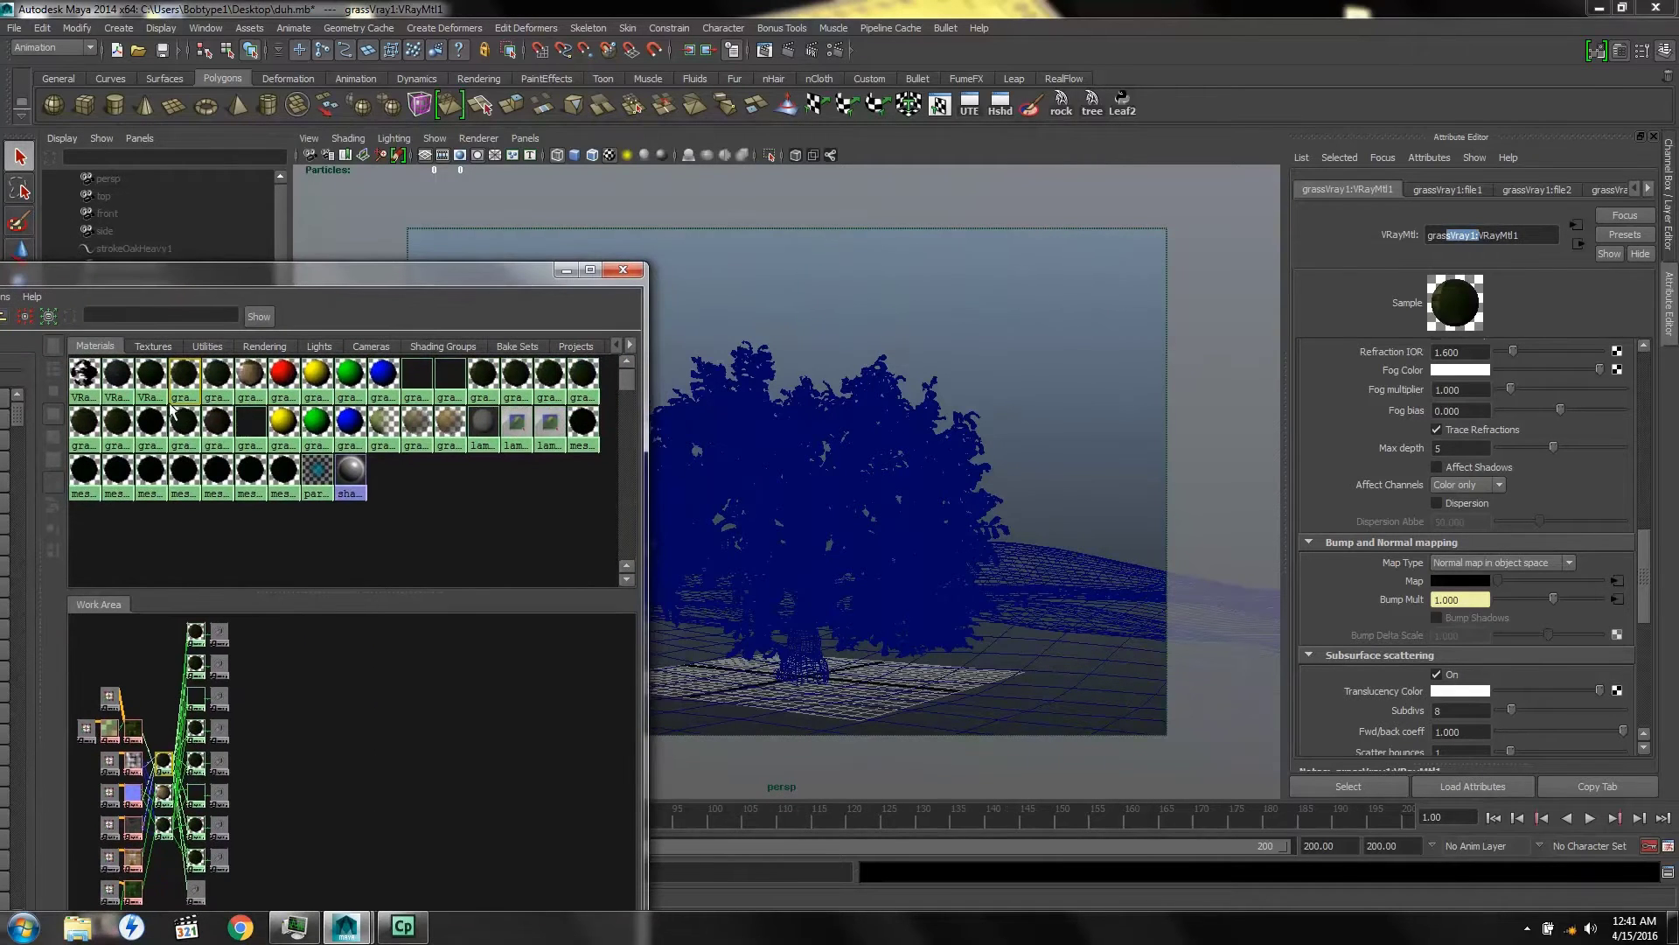
{"action": "left_click", "coordinate": [85, 389]}
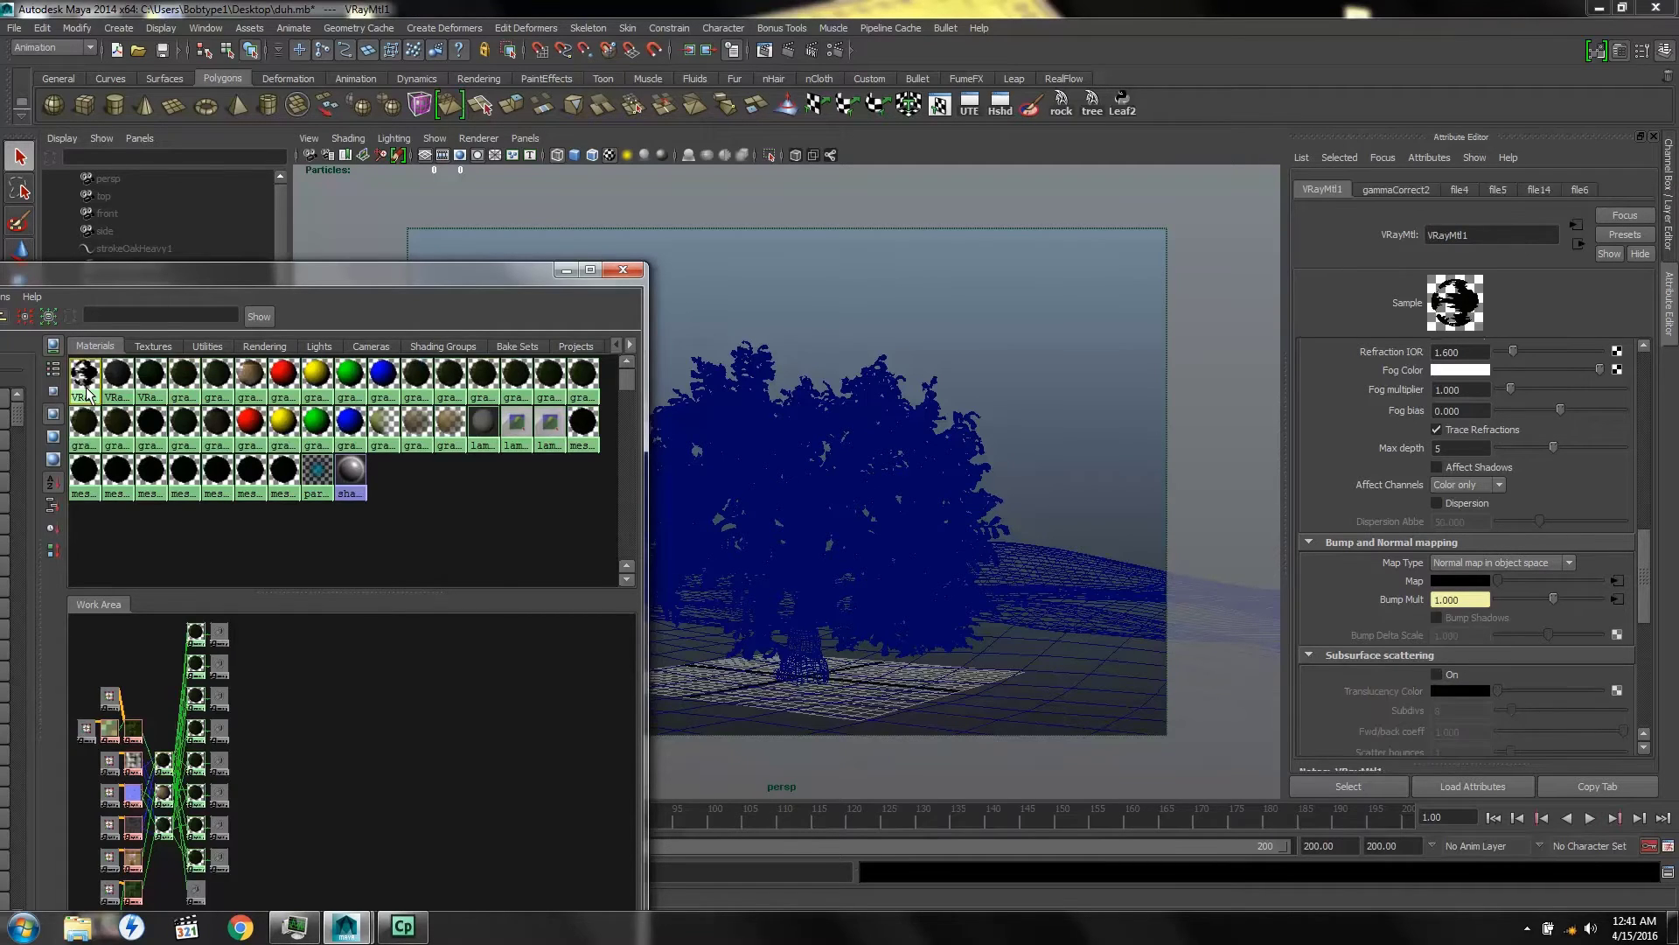
{"action": "right_click", "coordinate": [85, 389]}
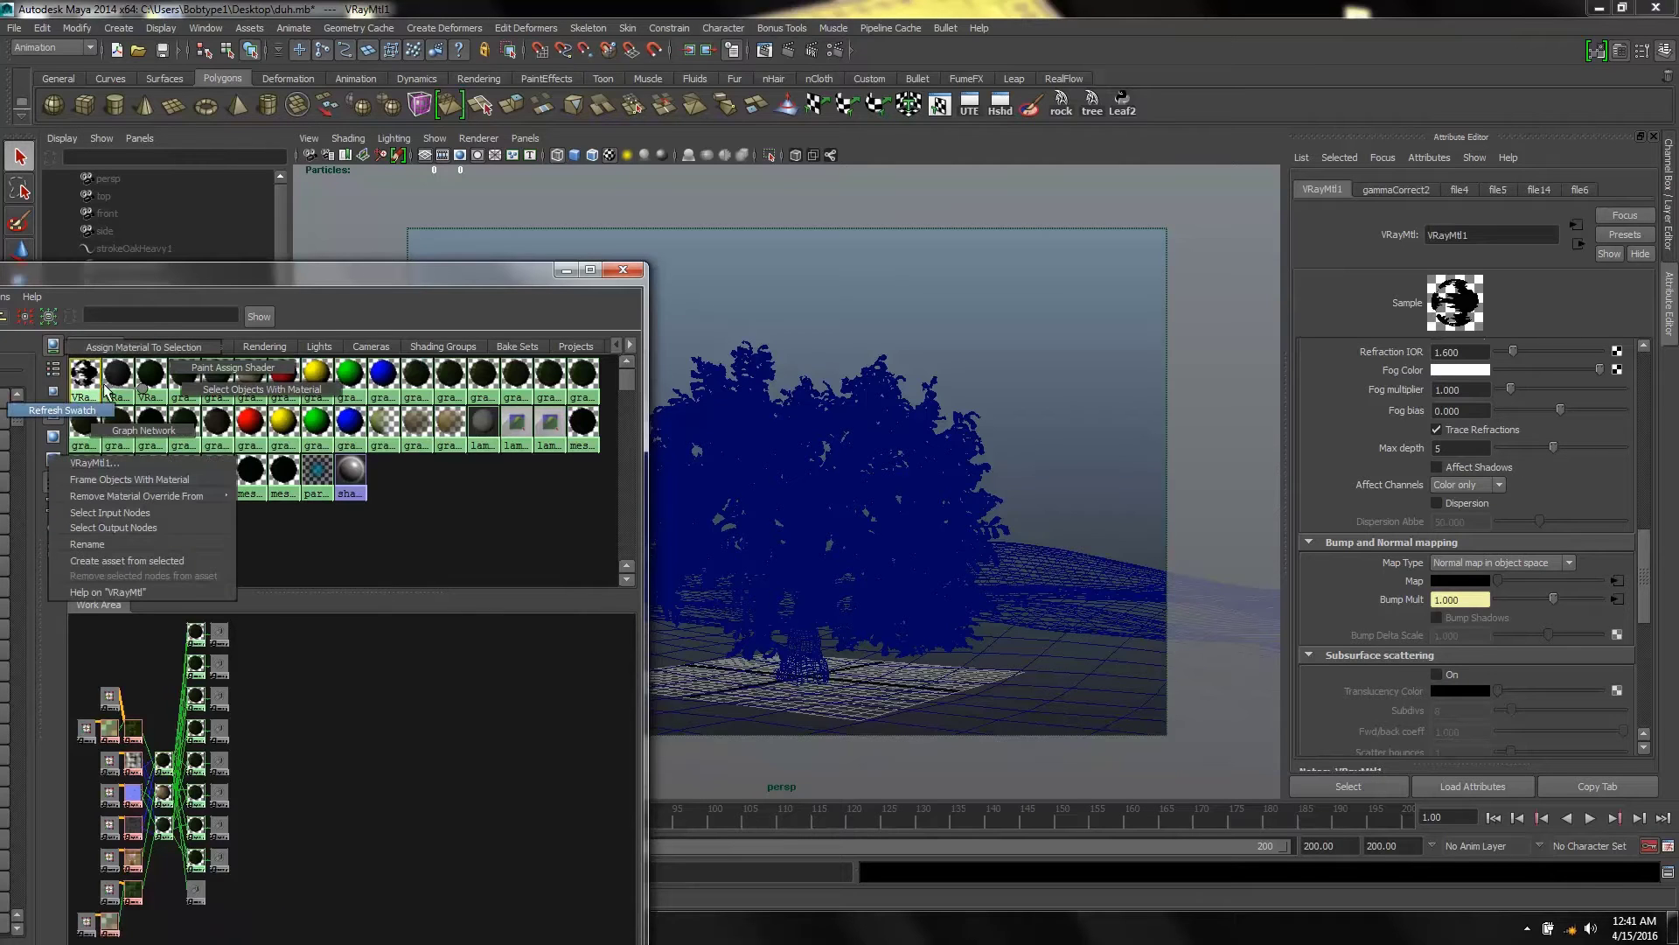
{"action": "left_click", "coordinate": [258, 389]}
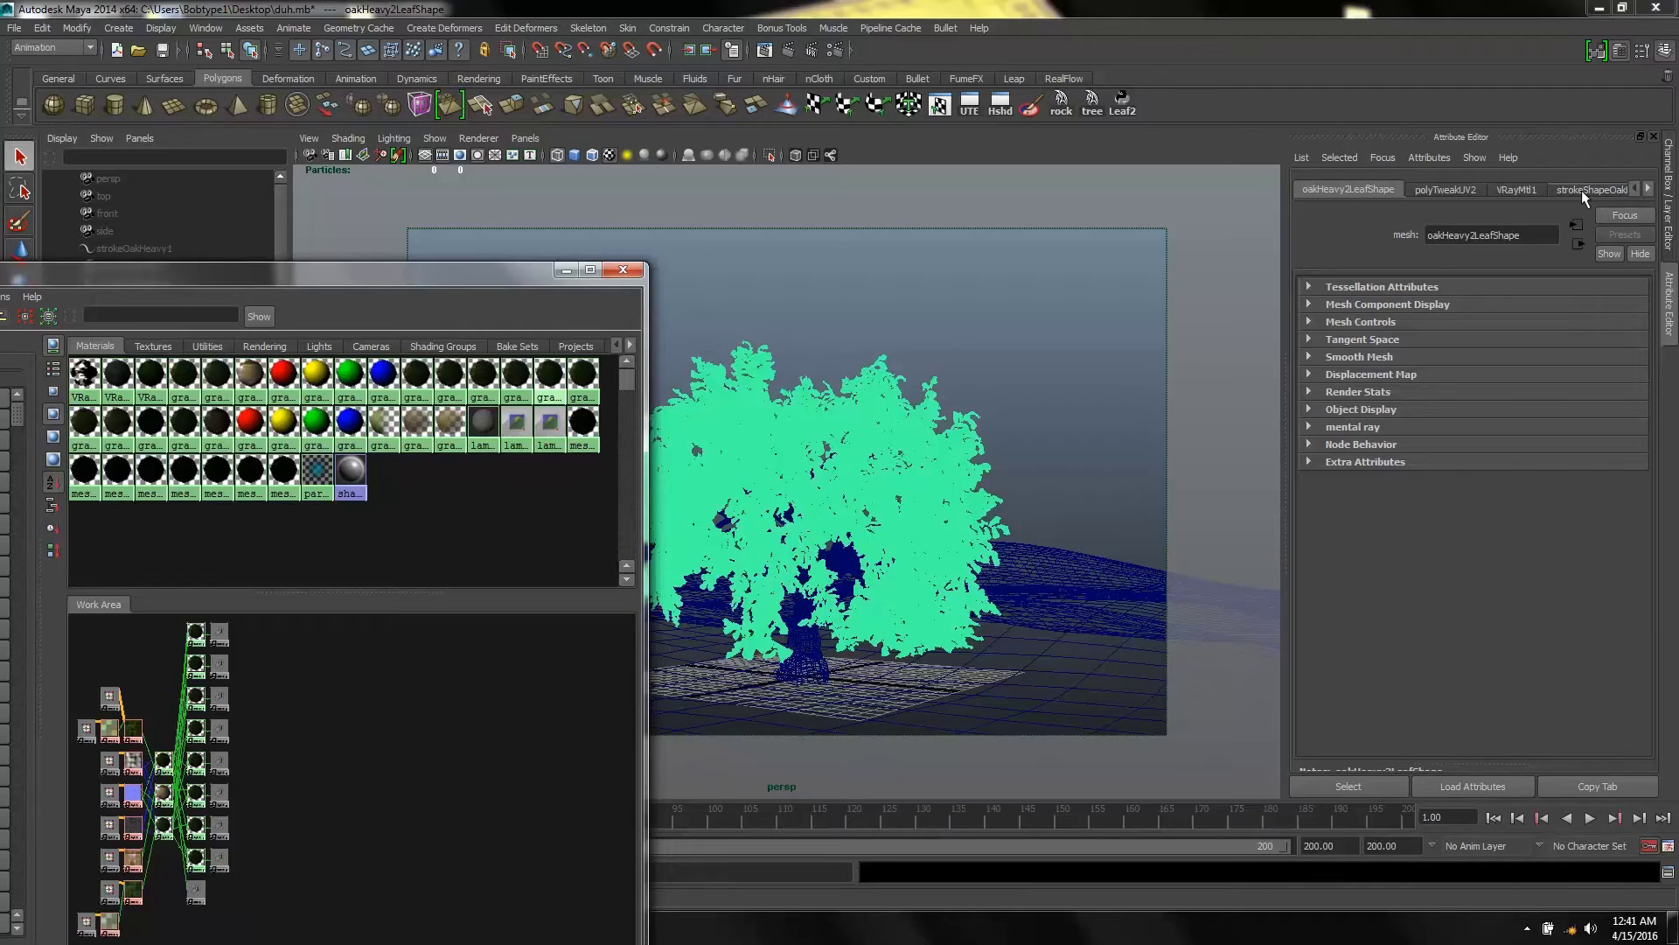
{"action": "left_click", "coordinate": [1648, 191]}
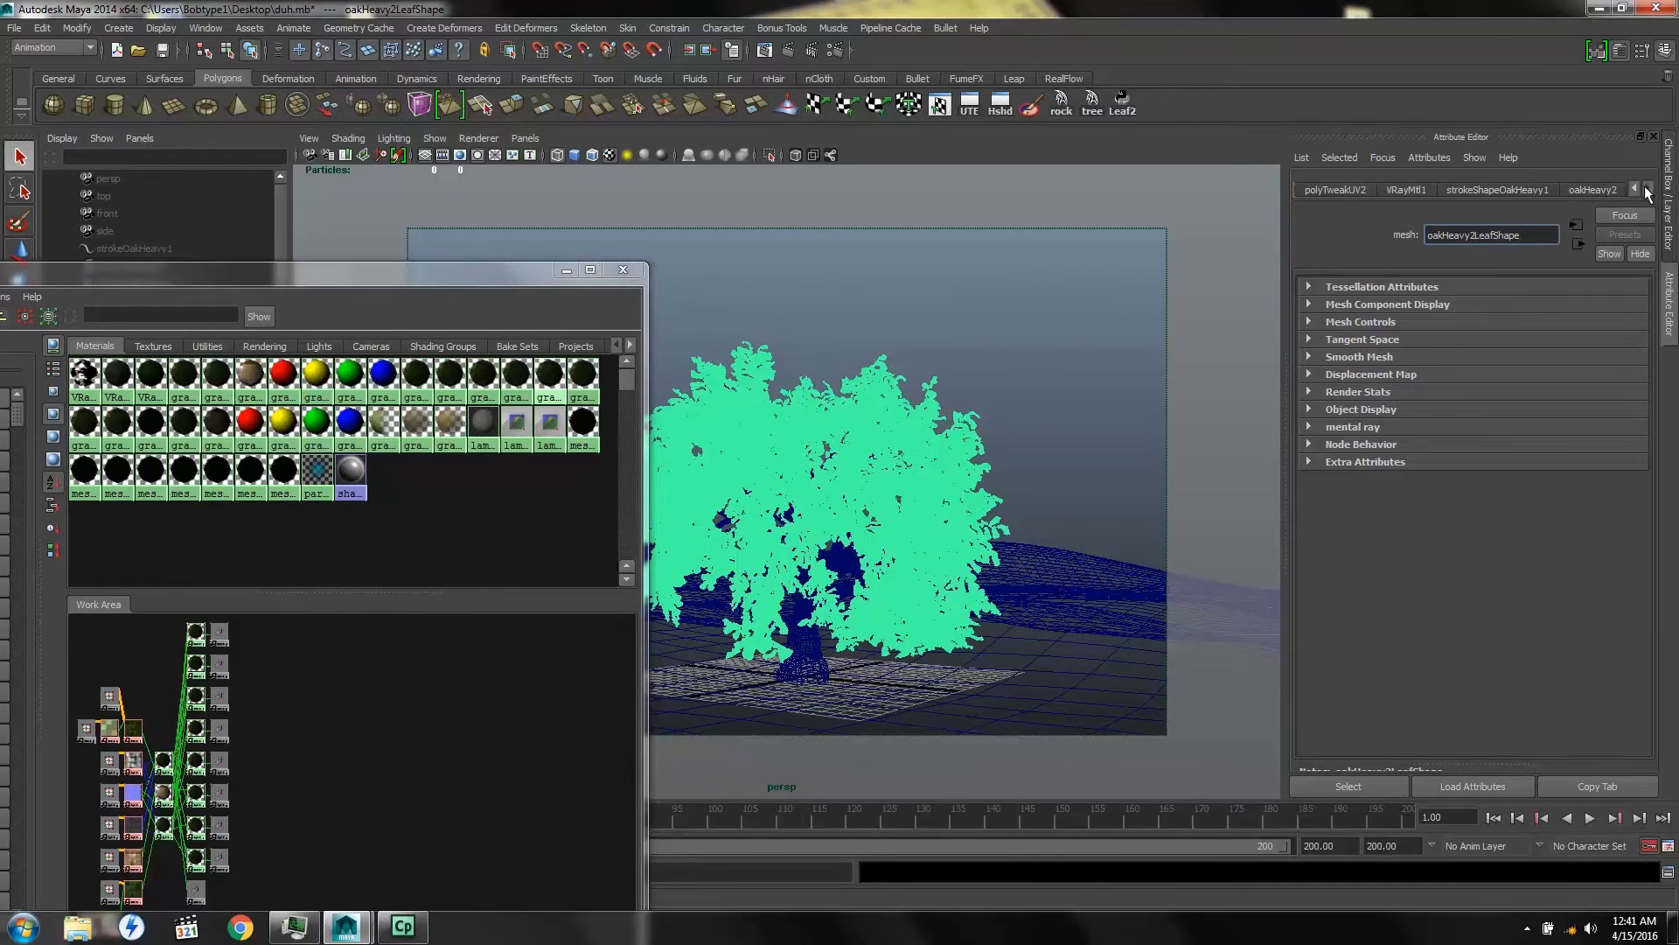
{"action": "left_click", "coordinate": [1403, 191]}
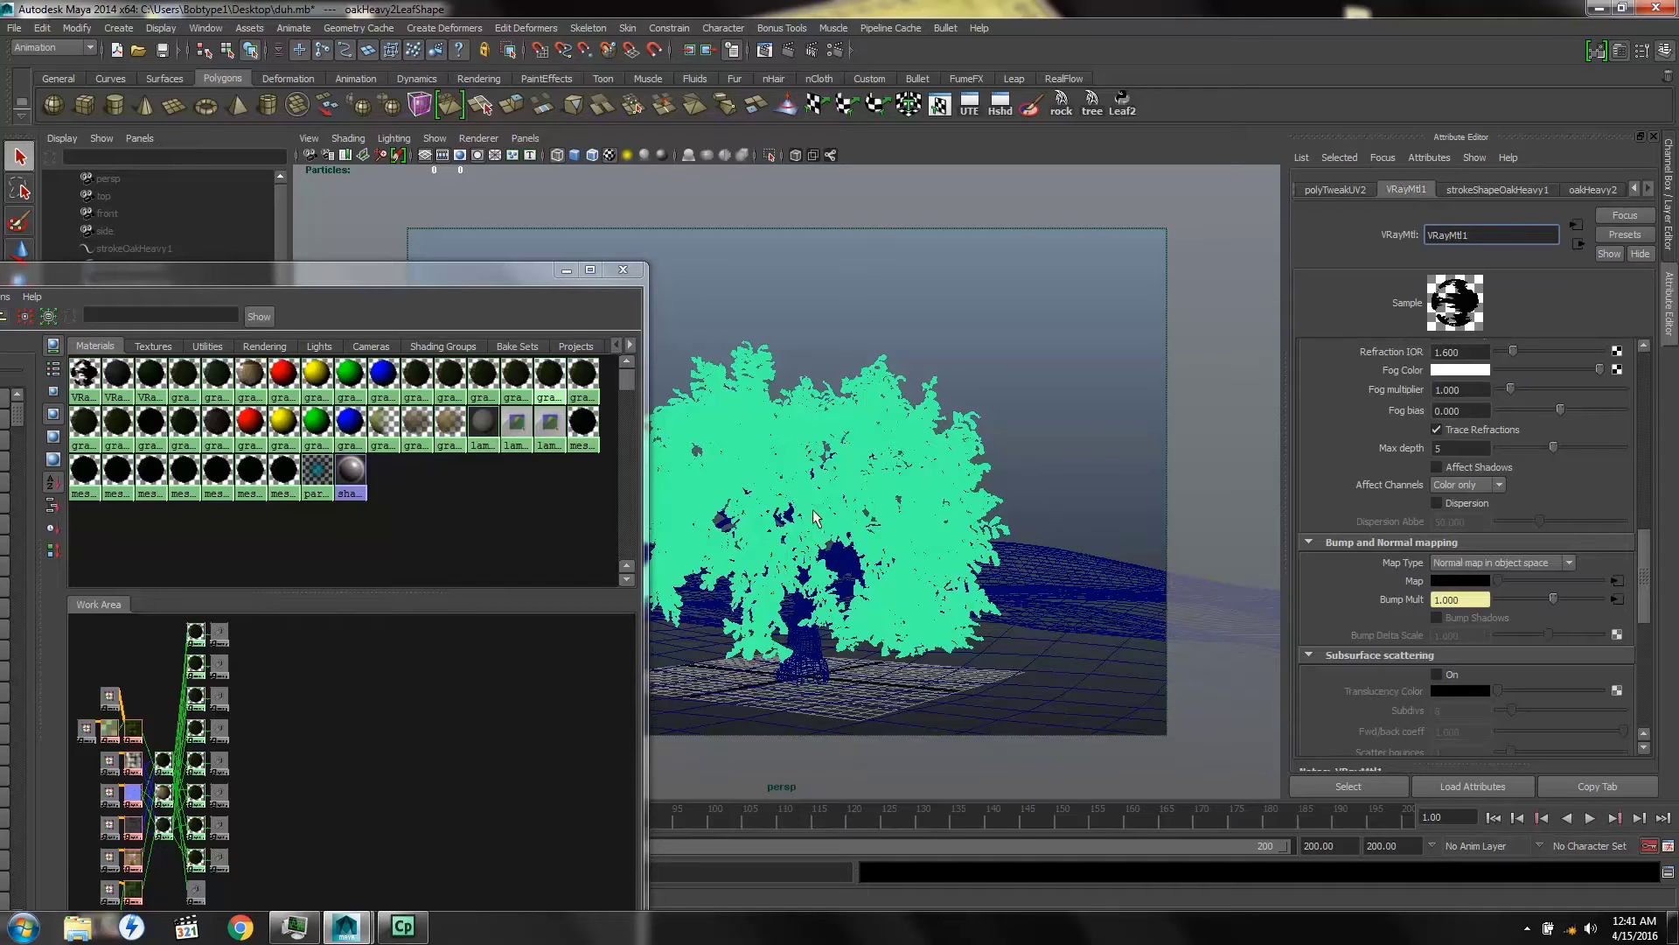
Import grass_1.vrmesh from the proxies/vray folder as a V-Ray proxy
{"action": "left_click", "coordinate": [565, 270]}
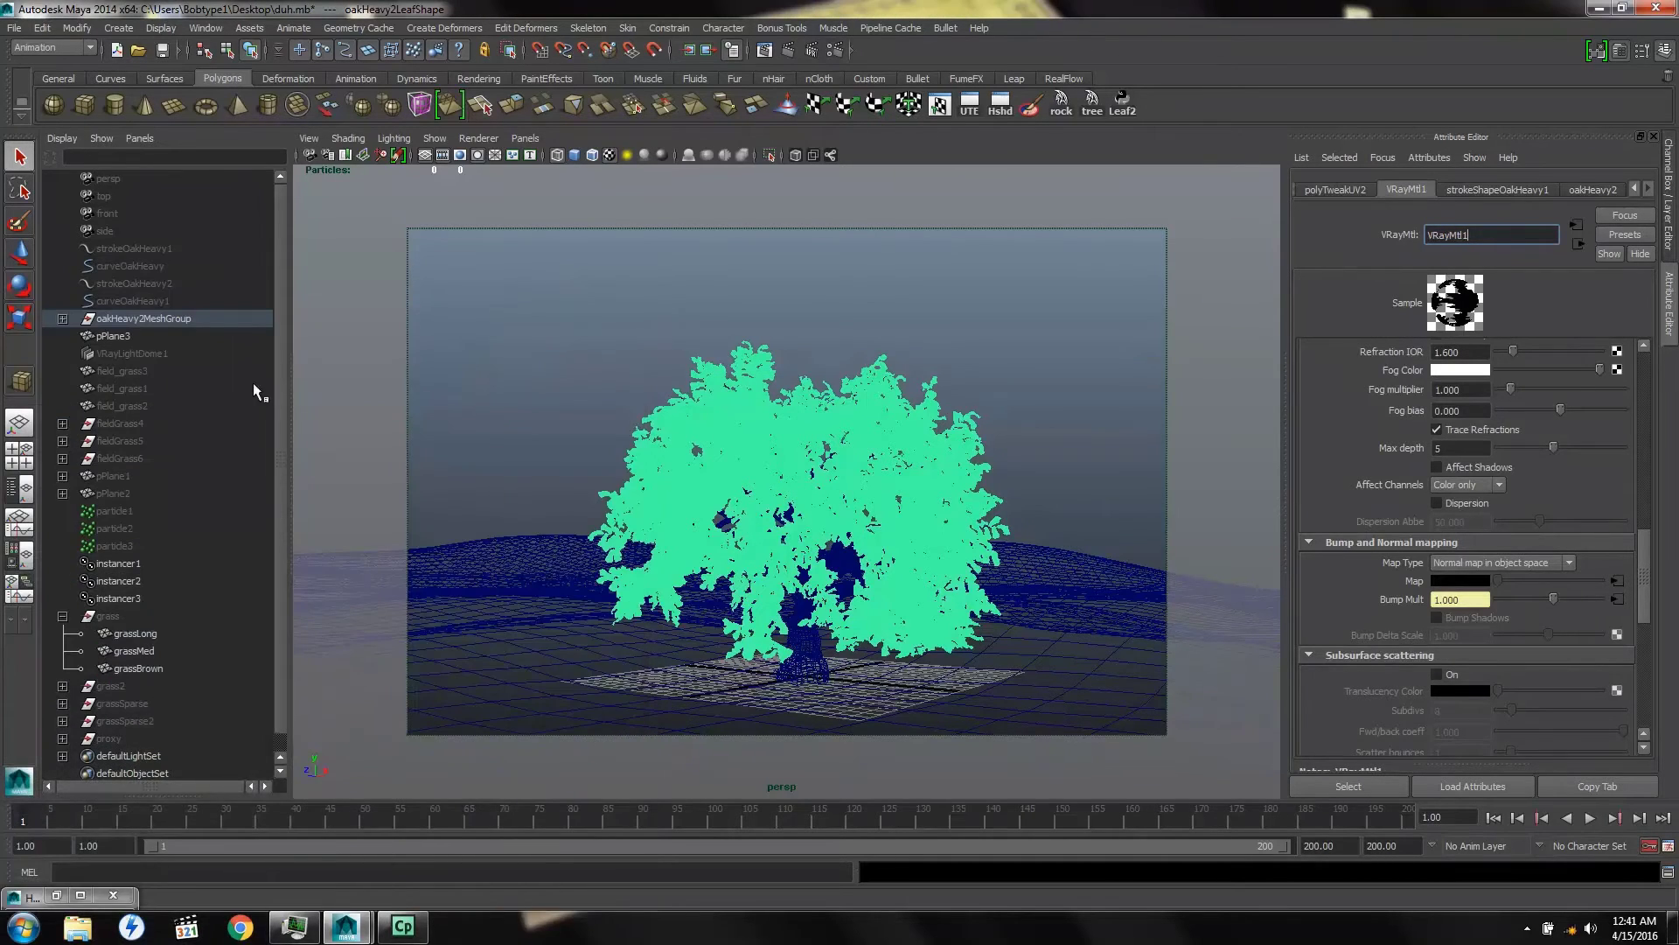
{"action": "left_click", "coordinate": [62, 615]}
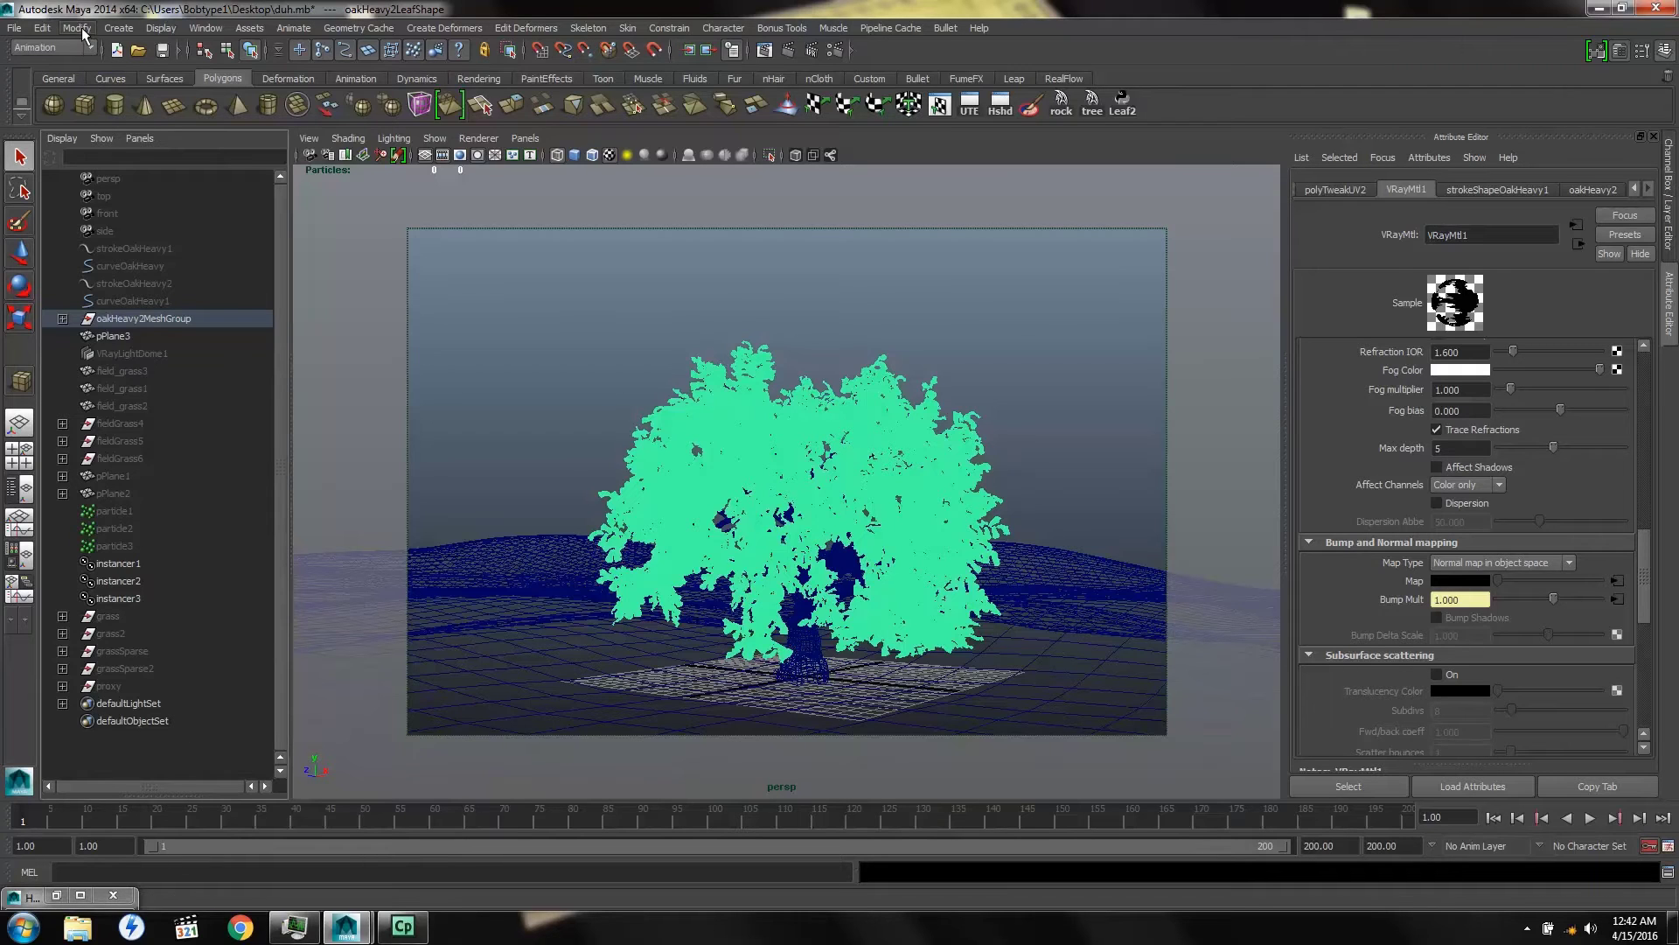
{"action": "left_click", "coordinate": [119, 28]}
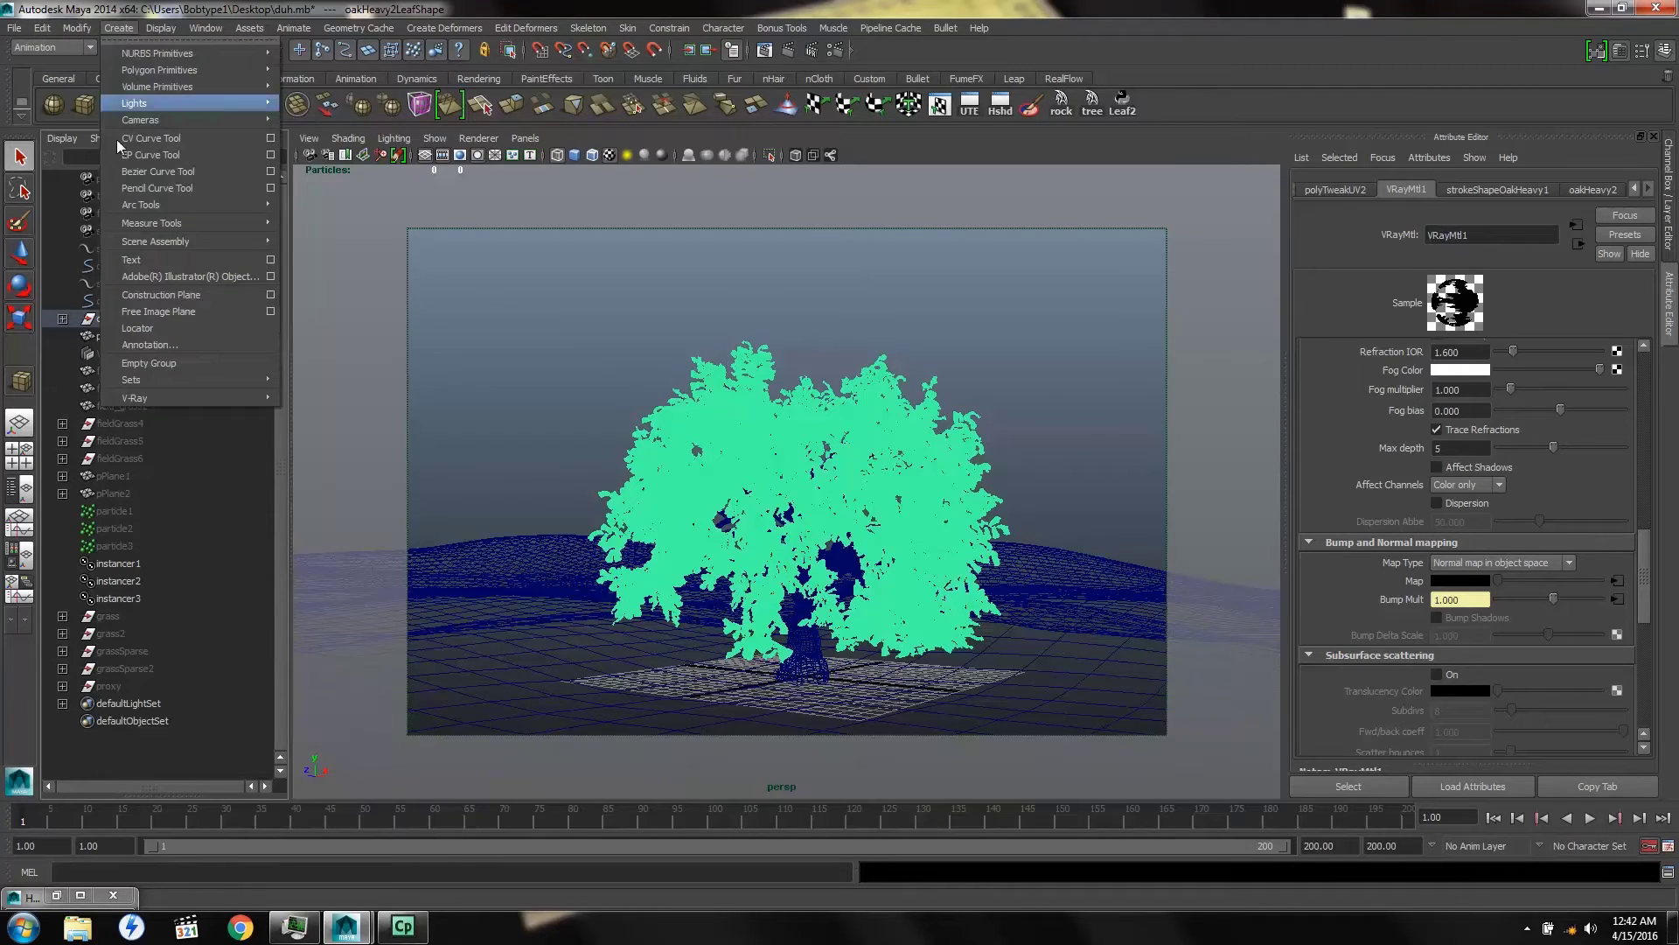
{"action": "mouse_move", "coordinate": [180, 395]}
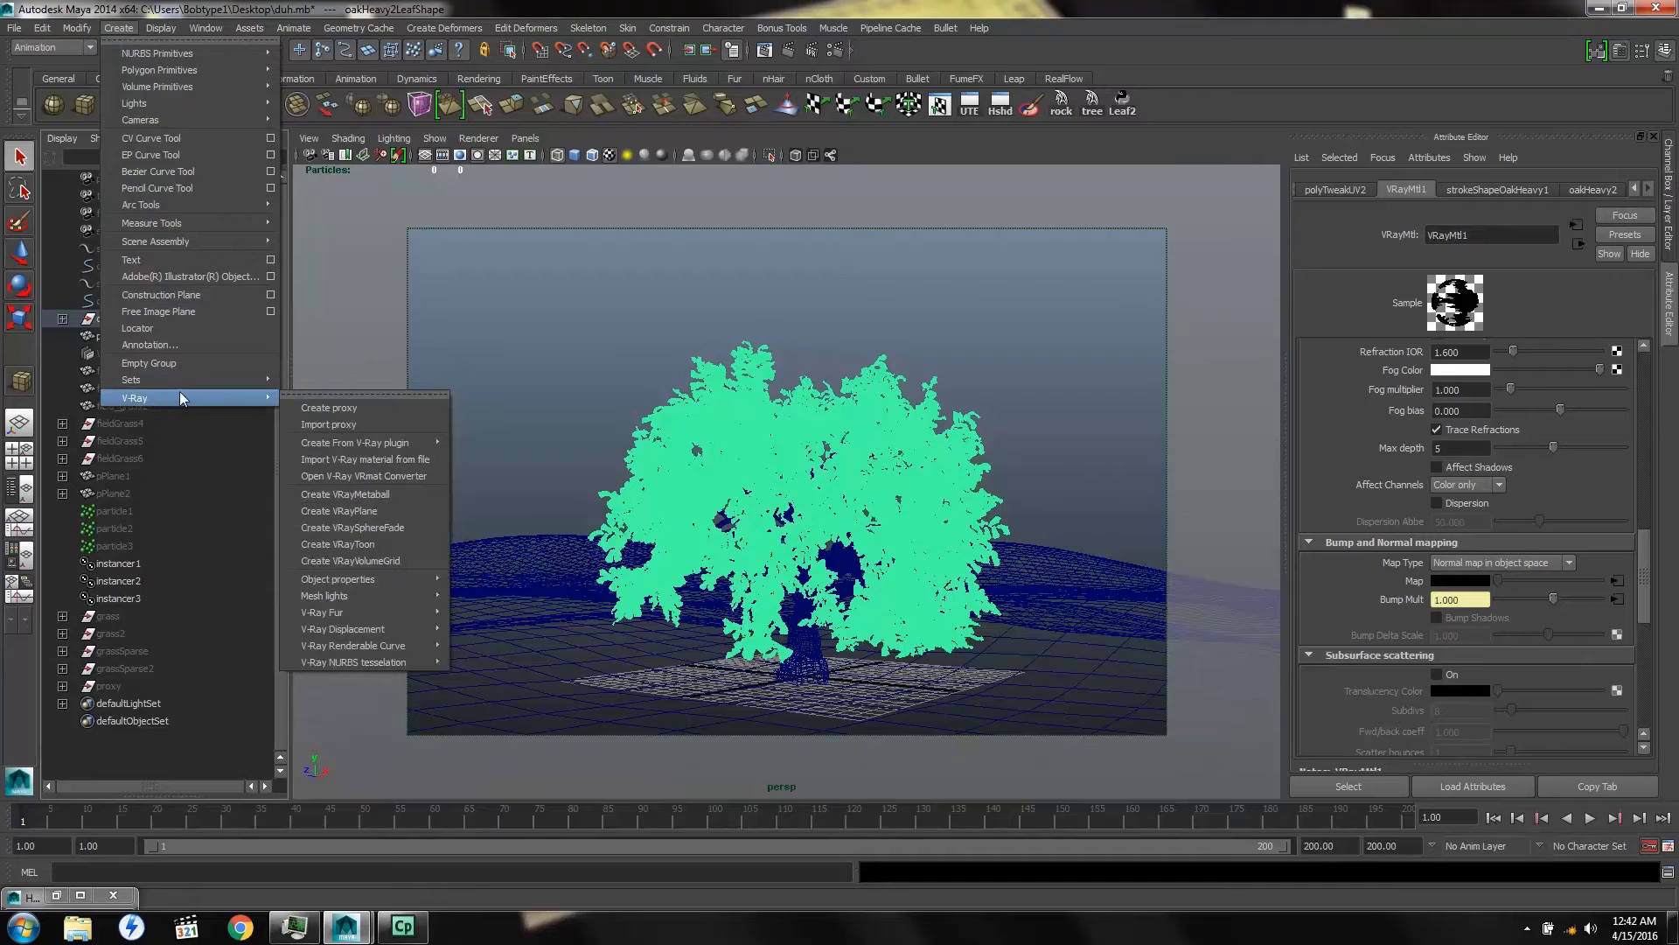
{"action": "left_click", "coordinate": [334, 425]}
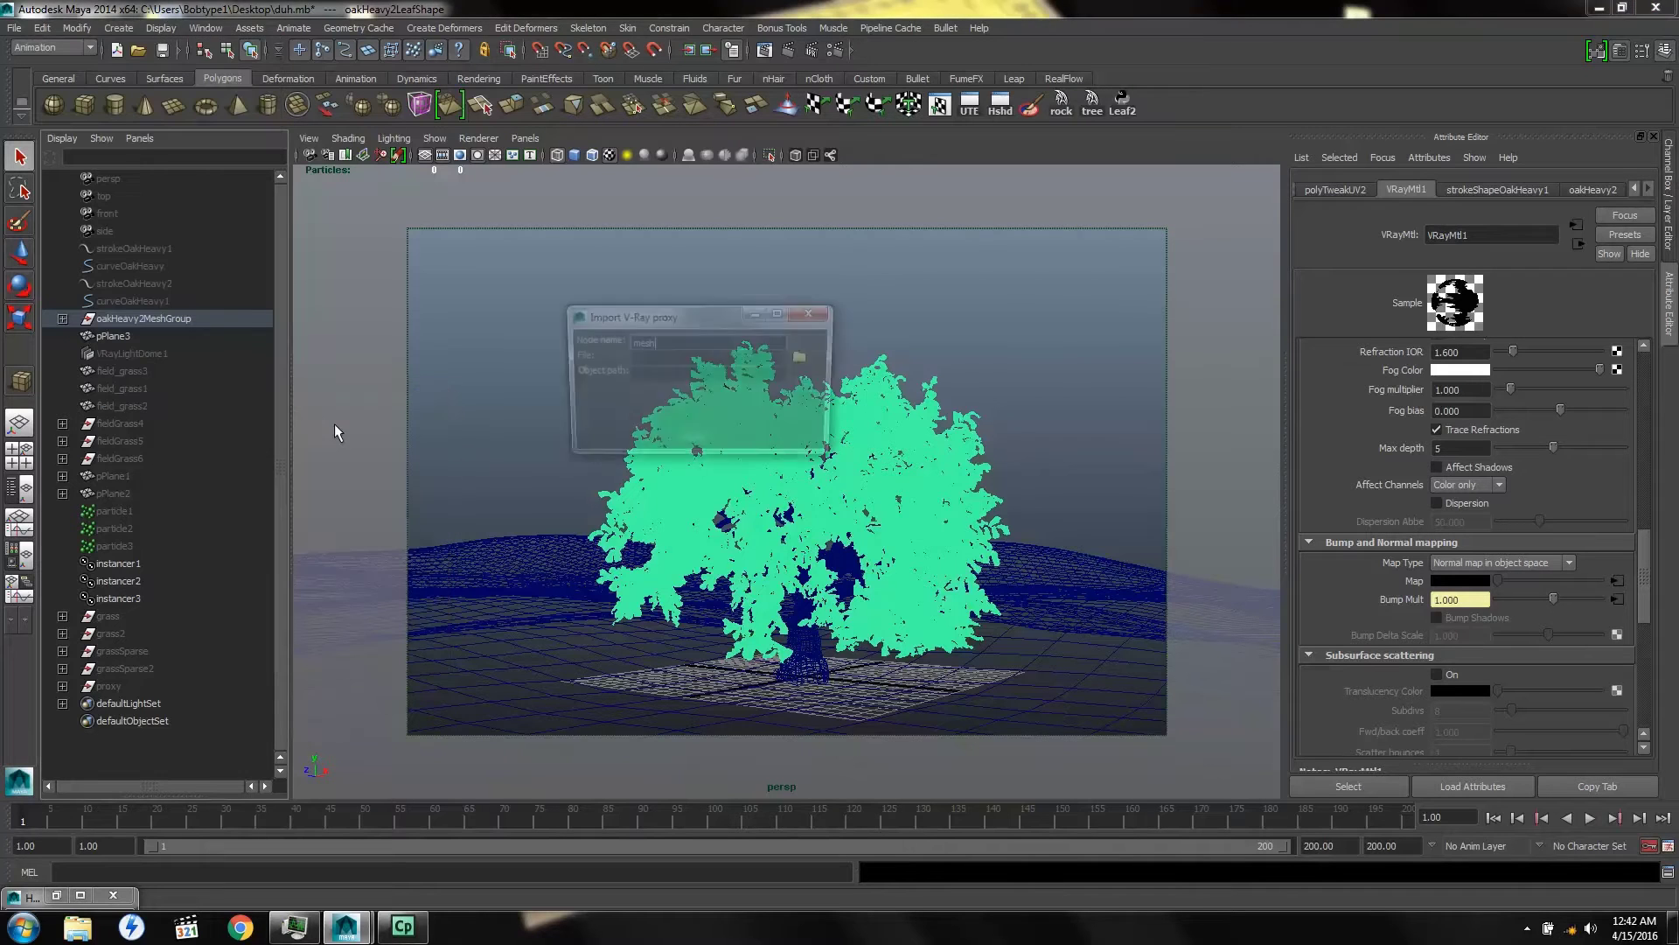
{"action": "left_click", "coordinate": [805, 356]}
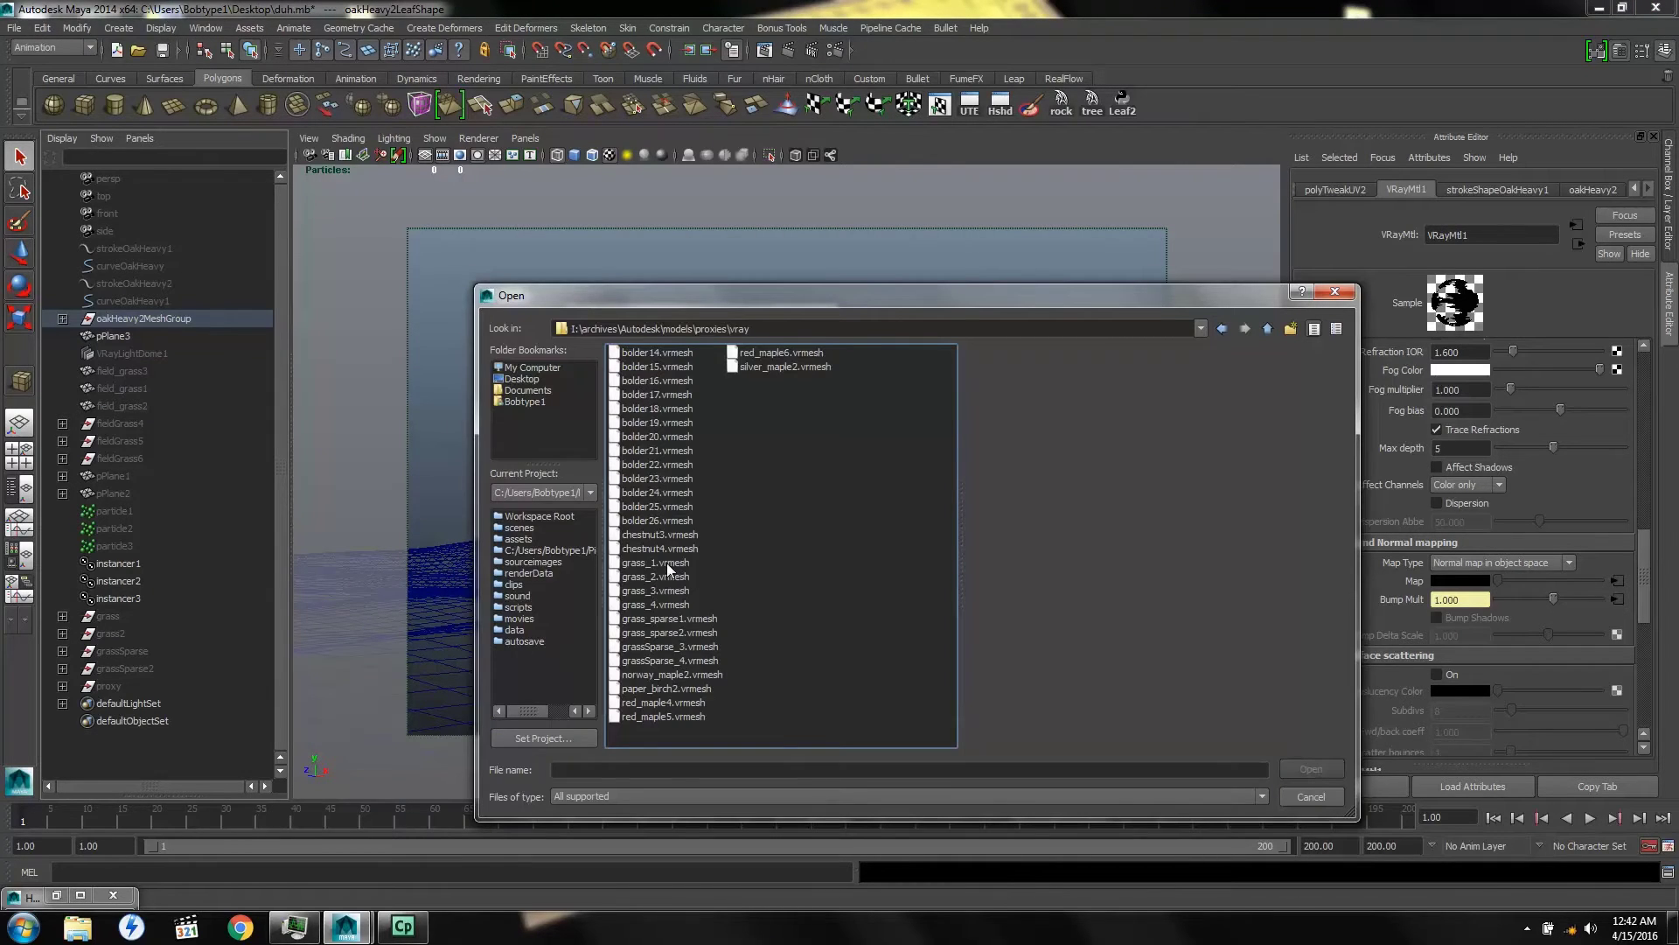
{"action": "left_click", "coordinate": [667, 563]}
{"action": "left_click", "coordinate": [1296, 768]}
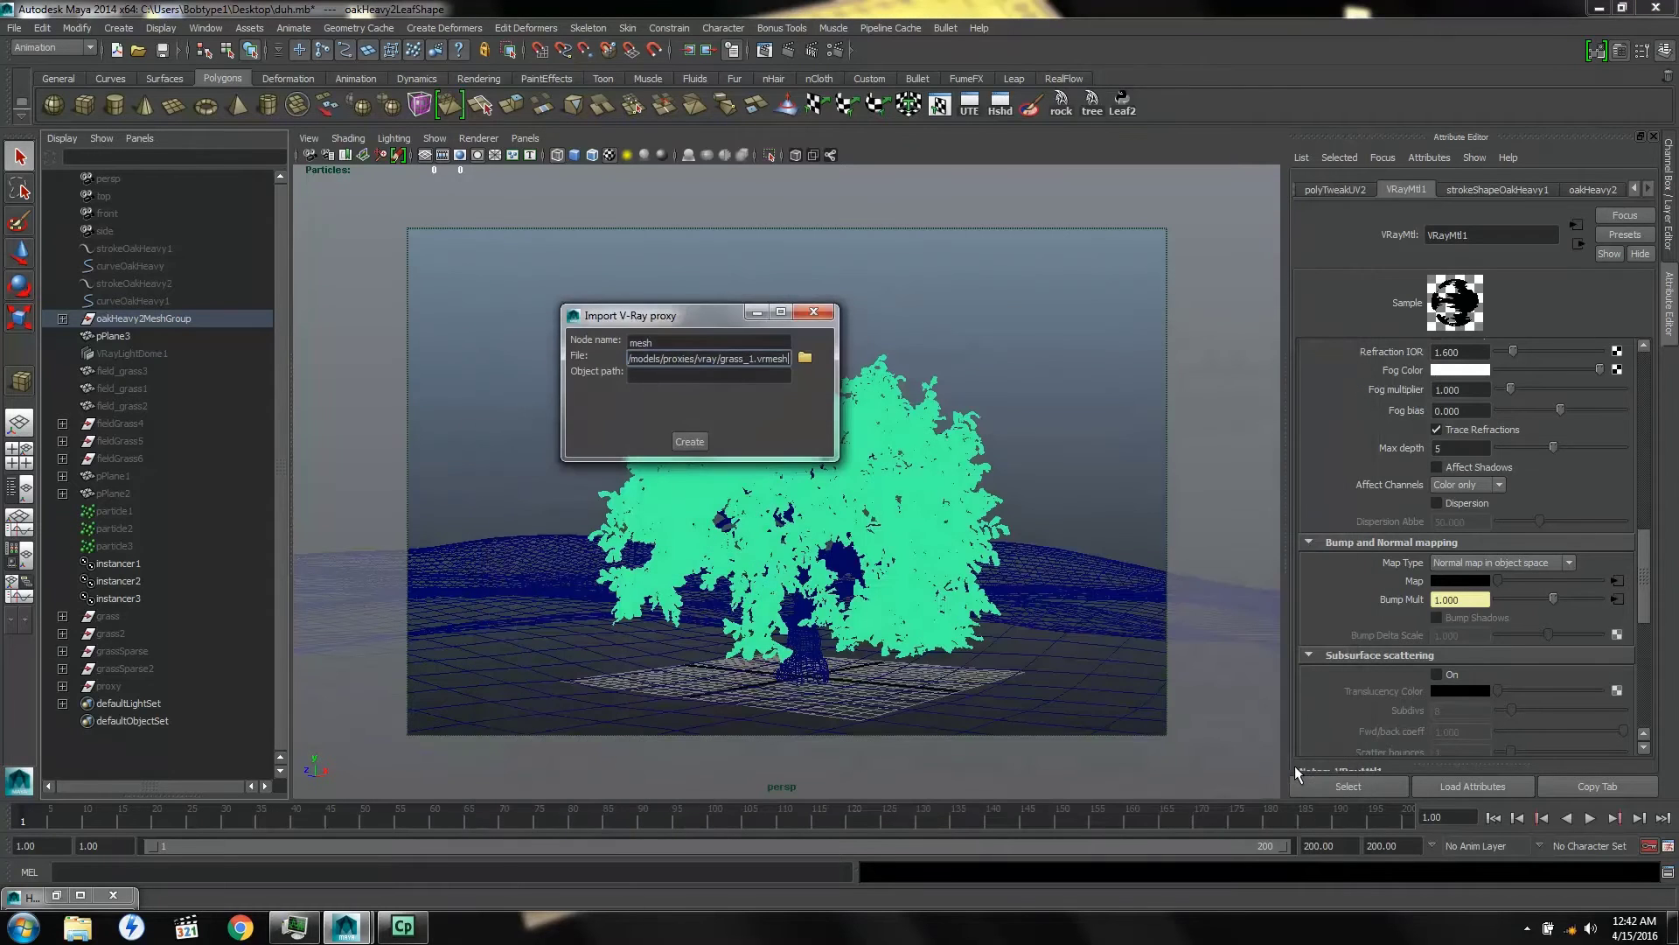
{"action": "left_click", "coordinate": [687, 441]}
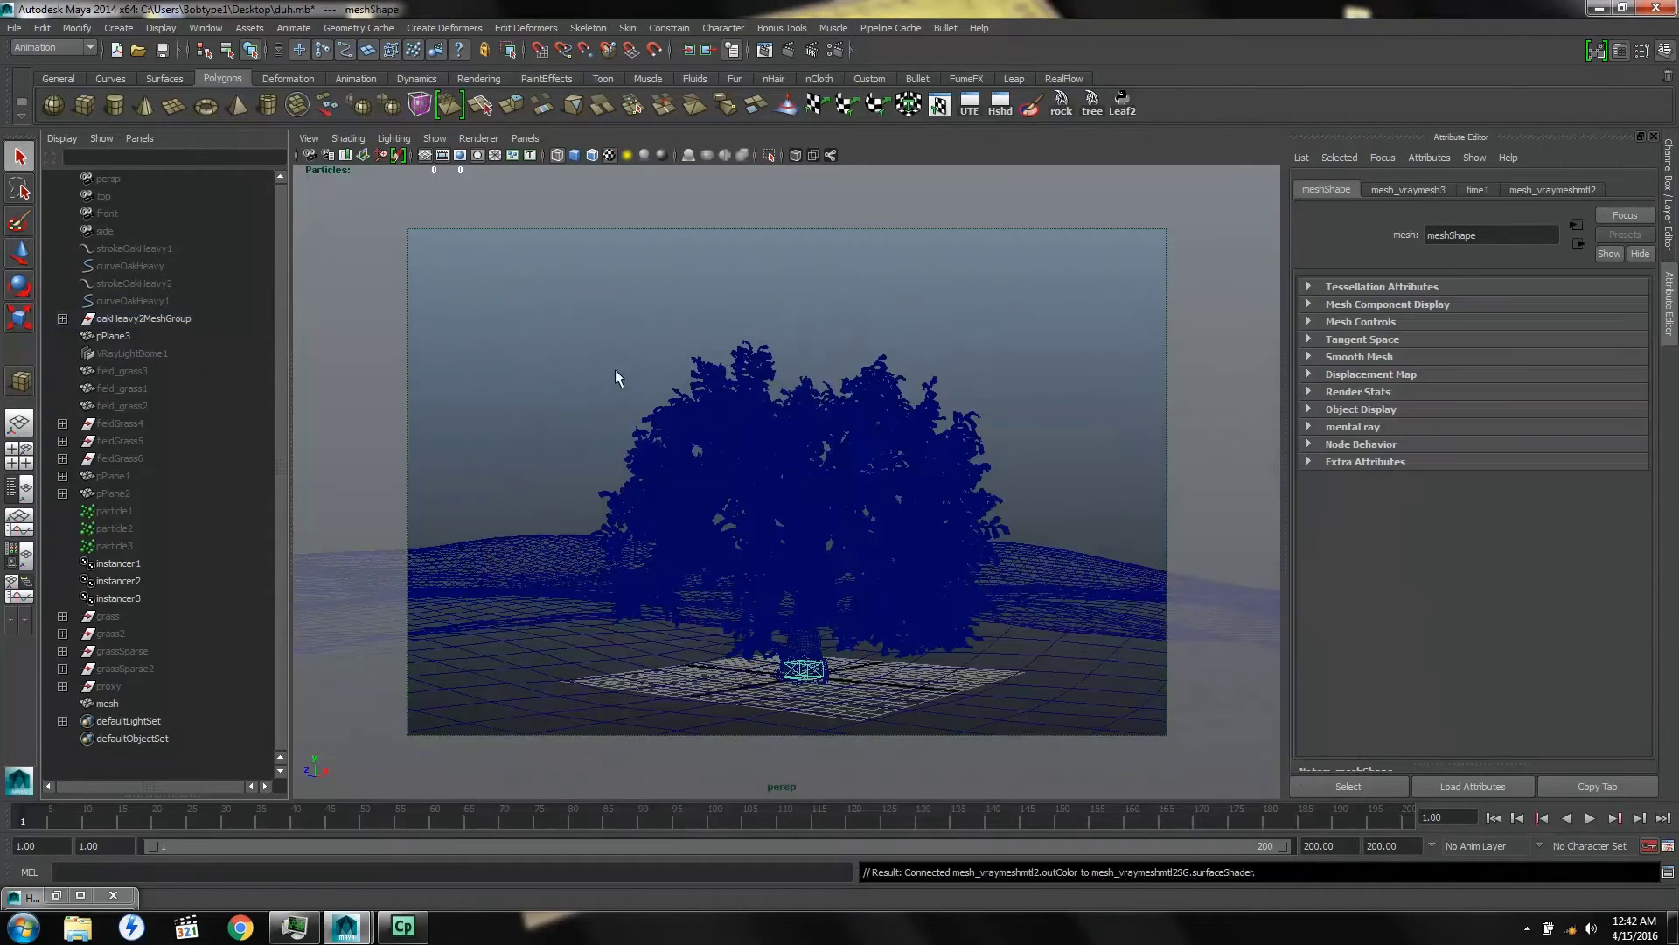
Import grass_2.vrmesh as a second V-Ray proxy
{"action": "left_click", "coordinate": [115, 31]}
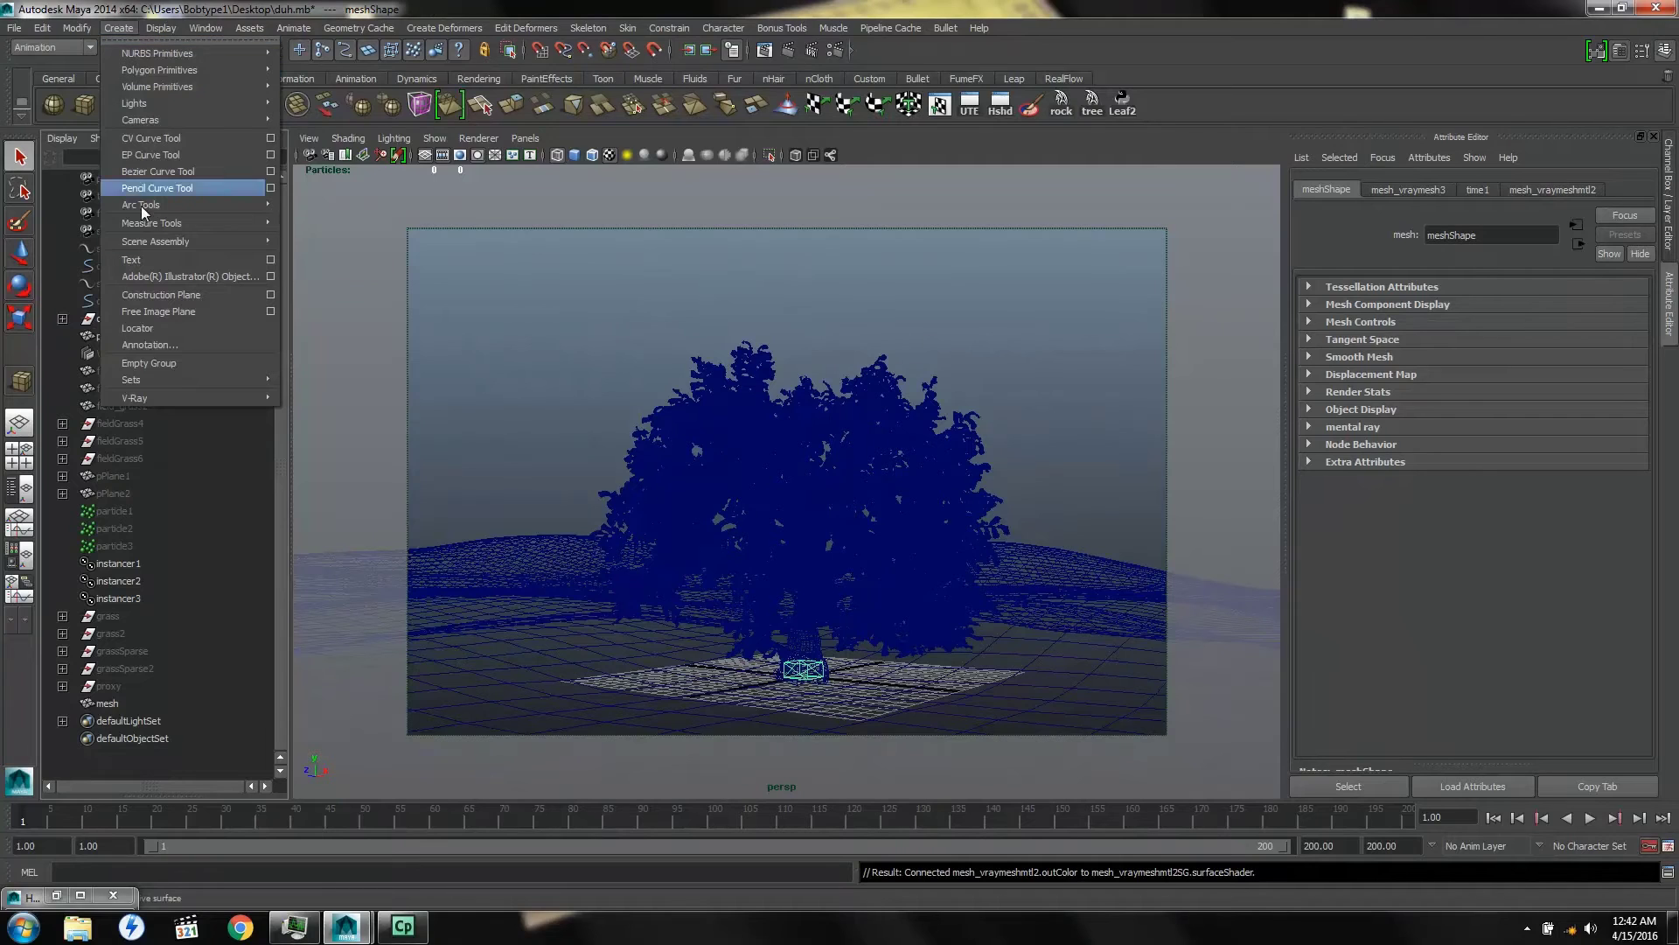
{"action": "mouse_move", "coordinate": [152, 398]}
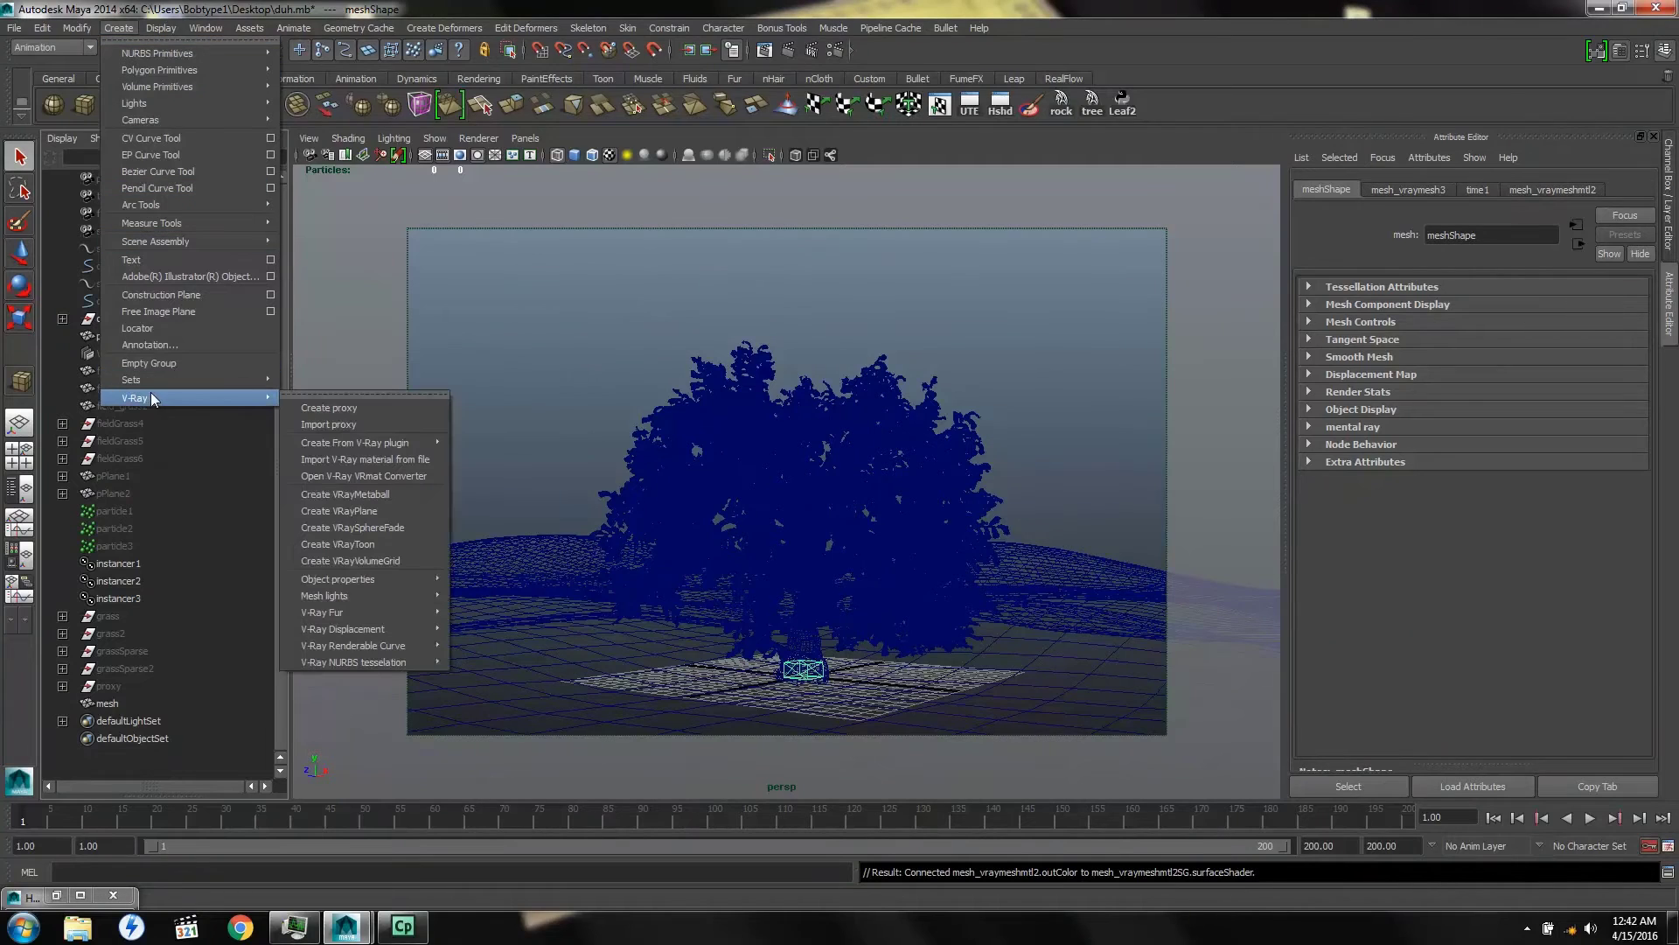
{"action": "left_click", "coordinate": [326, 420]}
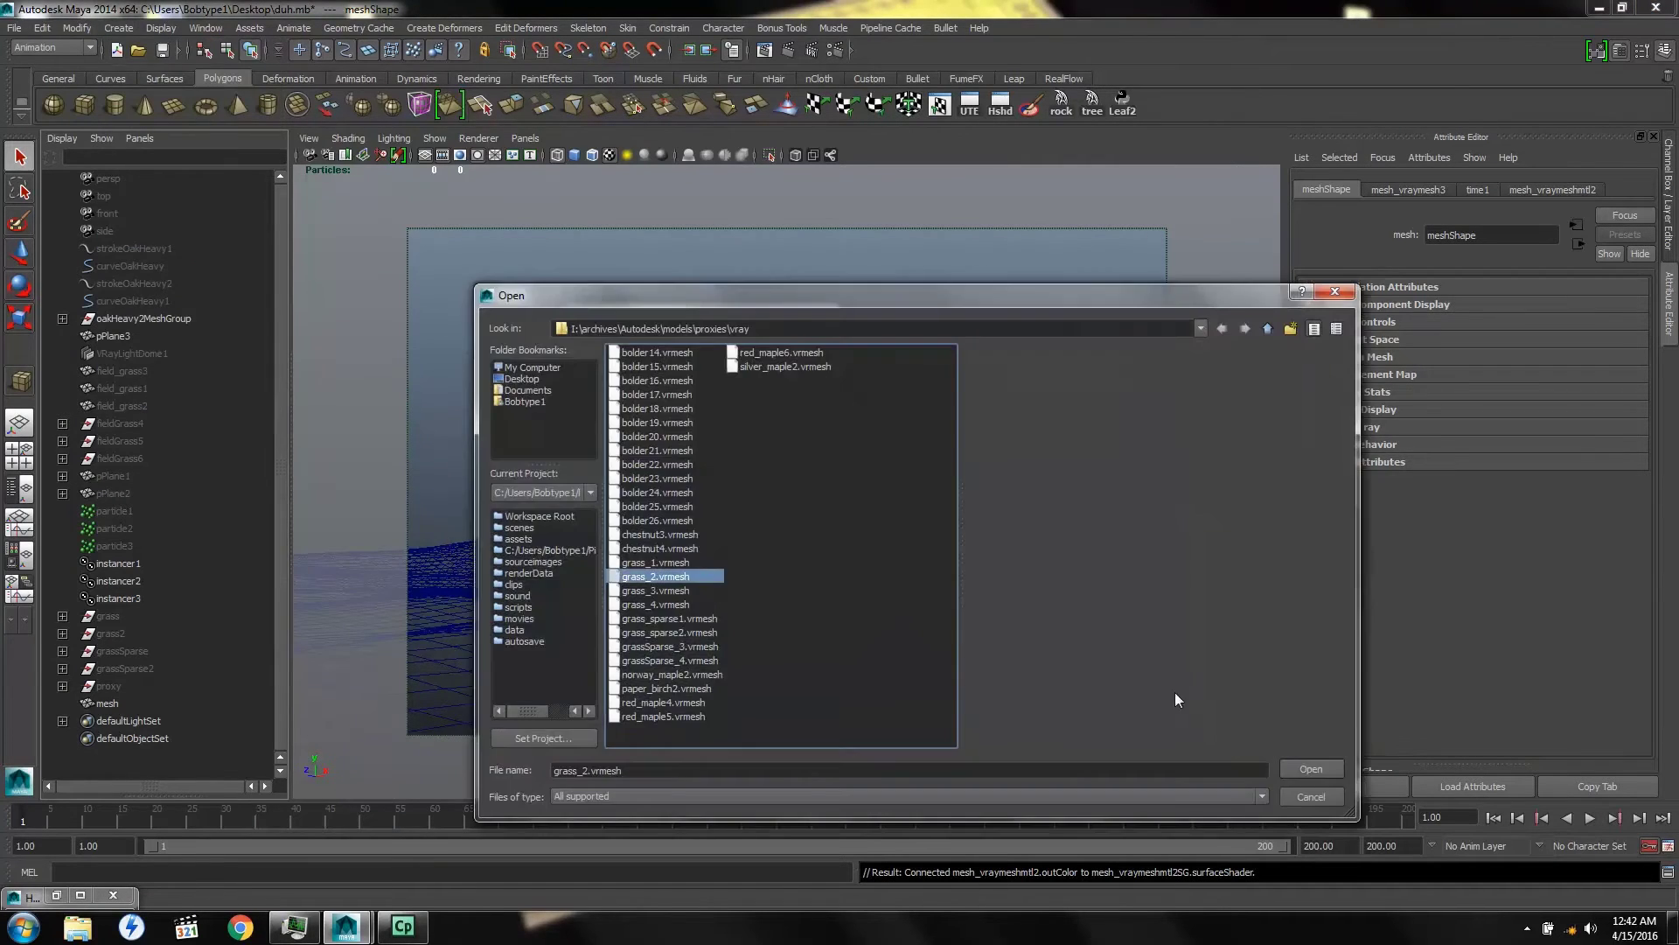
{"action": "double_click", "coordinate": [696, 450]}
Import grass_sparse1.vrmesh as a V-Ray proxy
{"action": "left_click", "coordinate": [117, 30]}
{"action": "mouse_move", "coordinate": [152, 396]}
{"action": "left_click", "coordinate": [325, 421]}
{"action": "left_click", "coordinate": [669, 618]}
{"action": "left_click", "coordinate": [1307, 770]}
Import grass_sparse2.vrmesh as a V-Ray proxy
{"action": "left_click", "coordinate": [116, 30]}
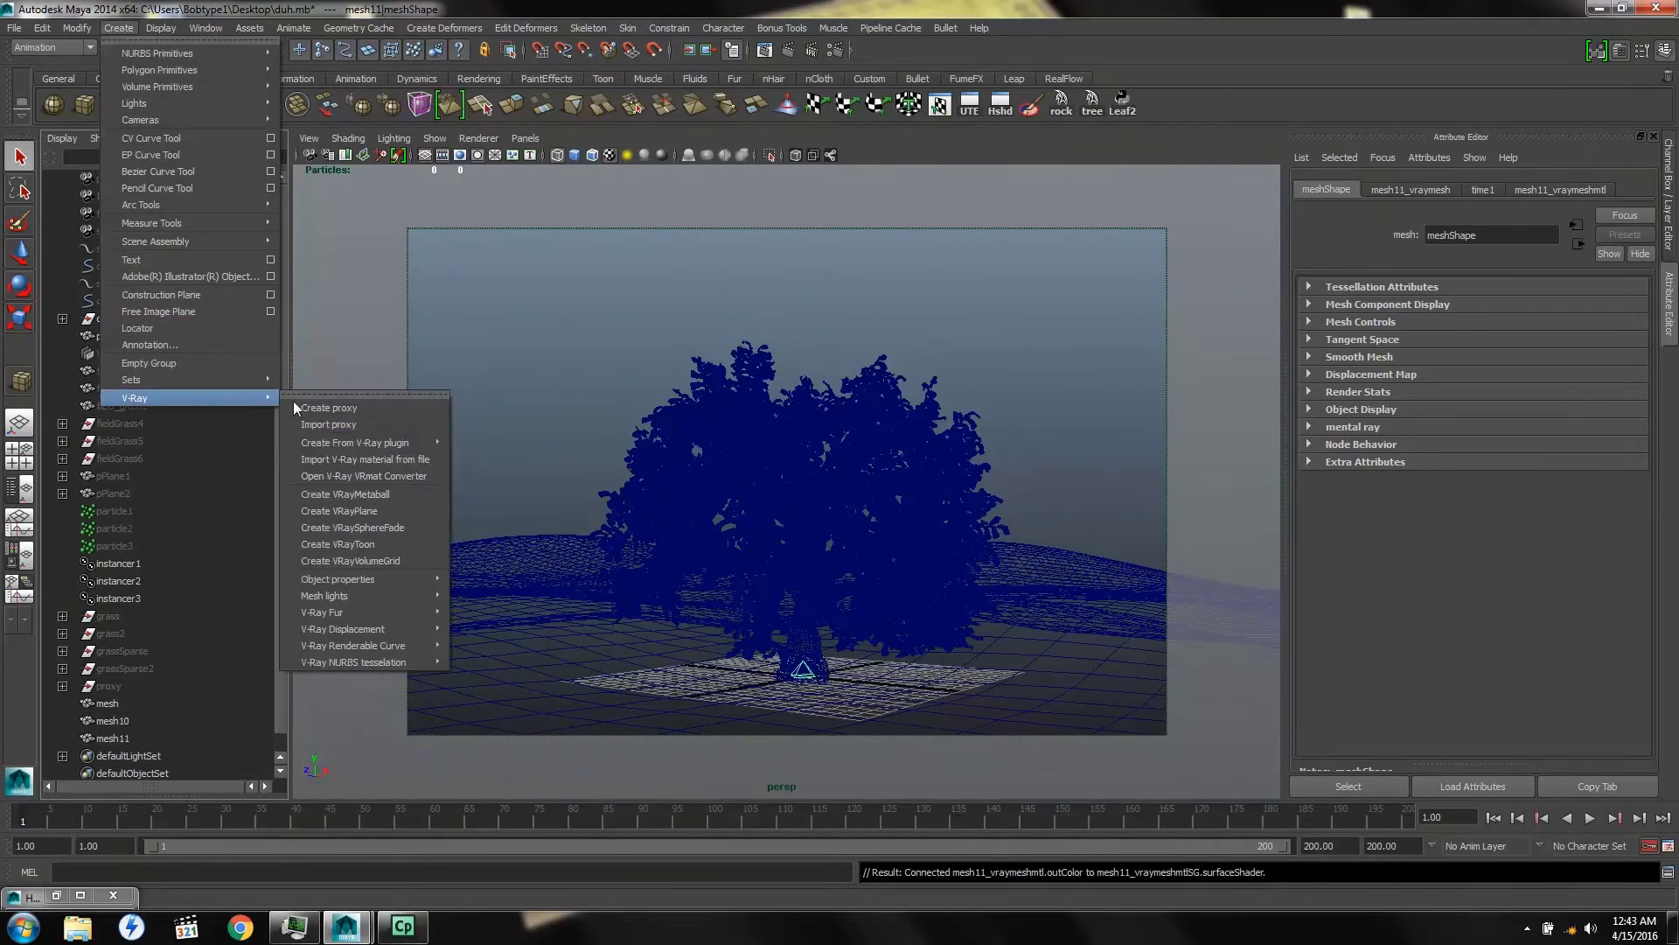
{"action": "left_click", "coordinate": [326, 421]}
{"action": "left_click", "coordinate": [669, 632]}
{"action": "key", "text": "Return"}
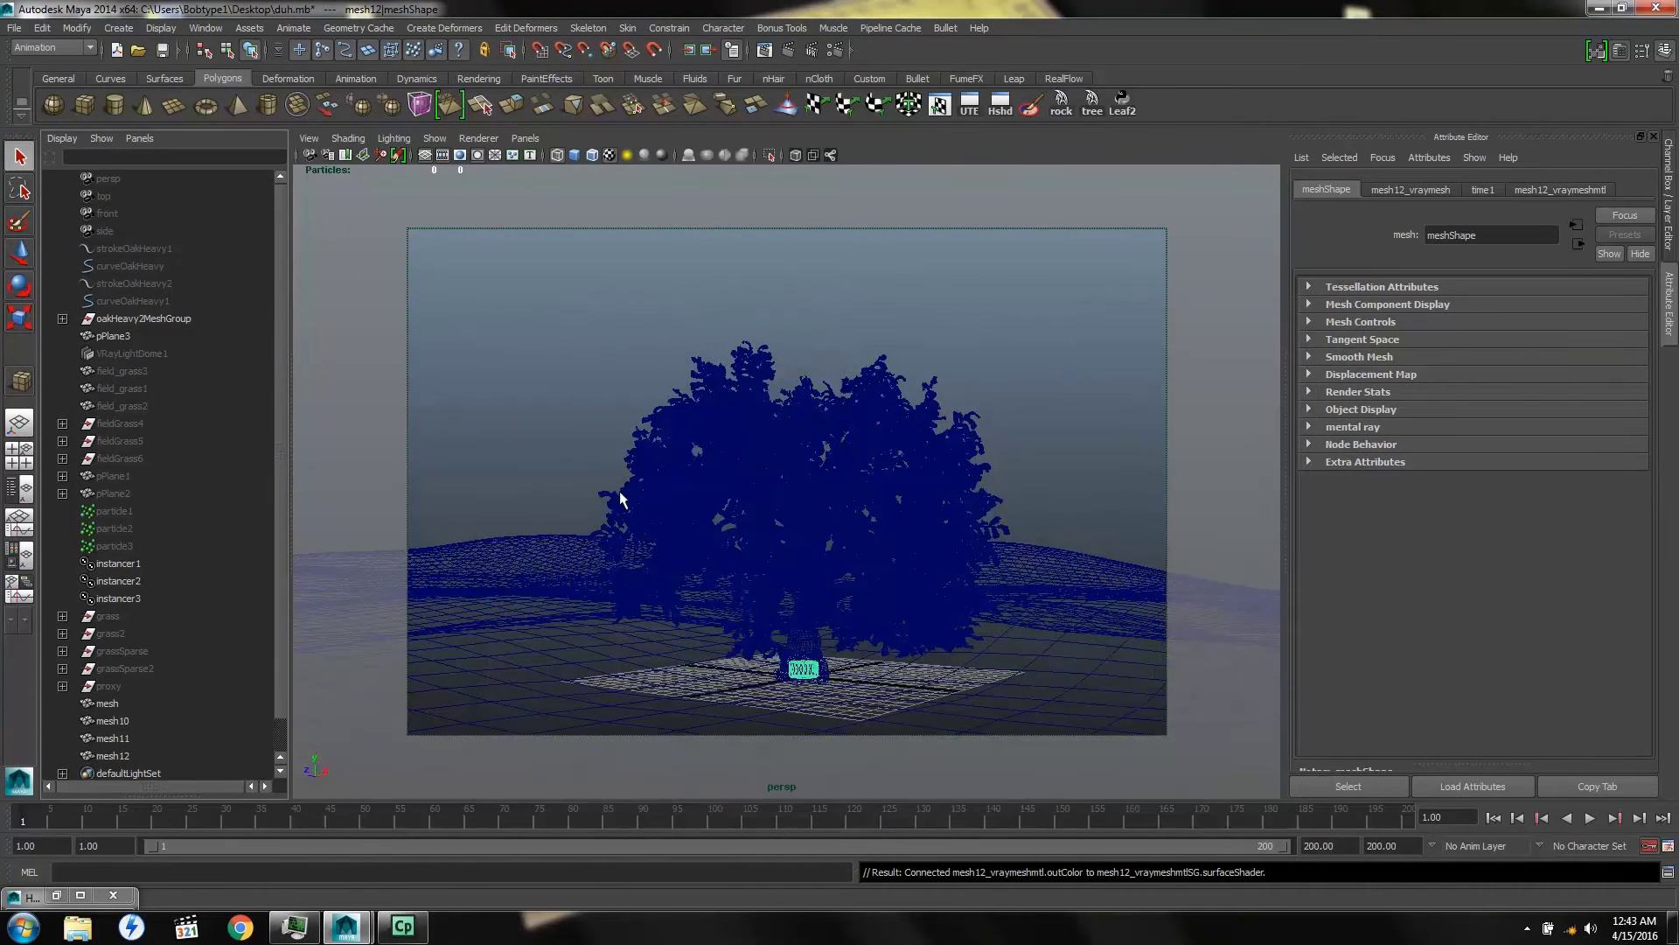
Select the four imported grass proxies one after another to compare their viewport shapes
{"action": "left_click", "coordinate": [108, 703]}
{"action": "left_click", "coordinate": [107, 722]}
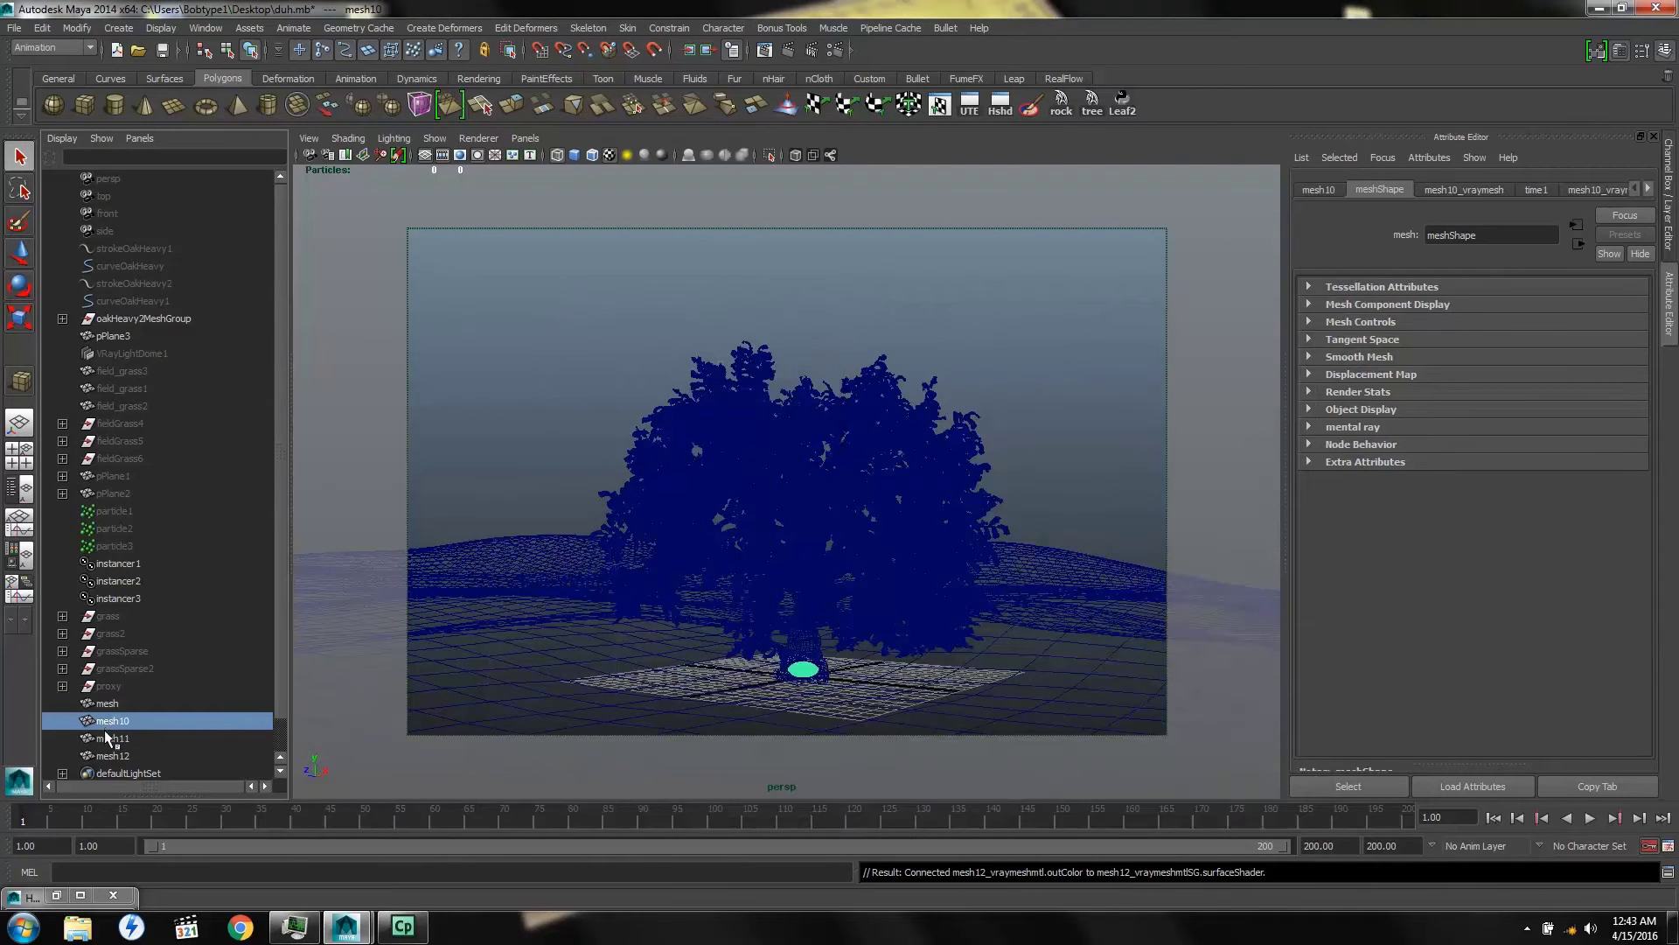
{"action": "left_click", "coordinate": [103, 738]}
{"action": "left_click", "coordinate": [104, 756]}
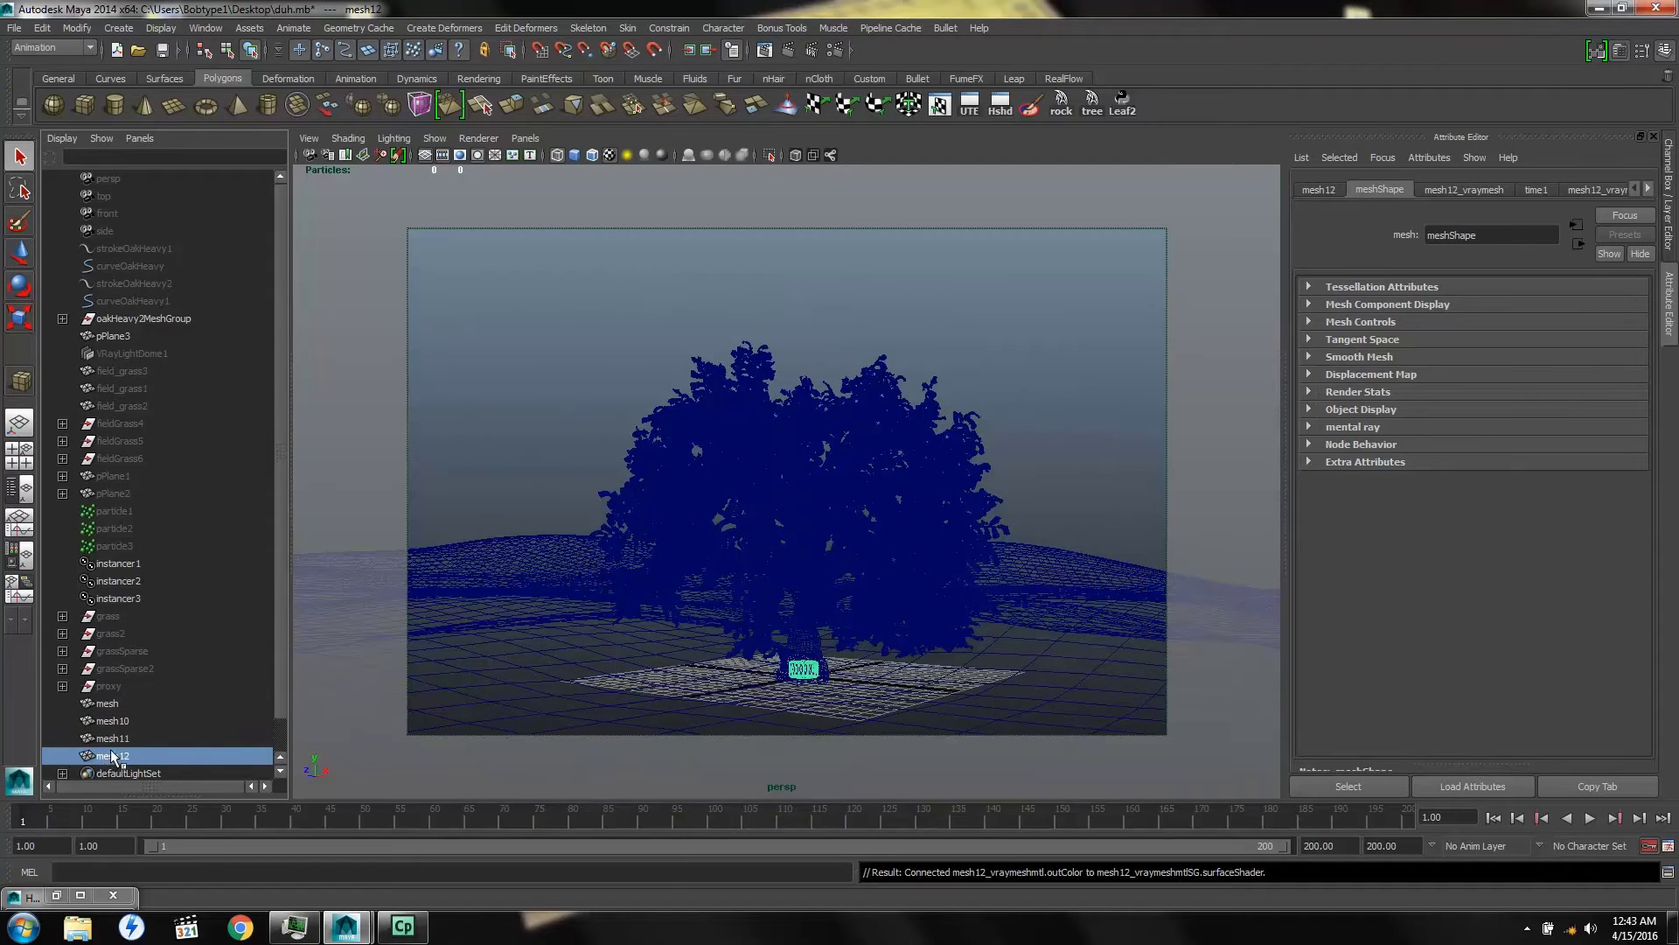
{"action": "left_click", "coordinate": [105, 704]}
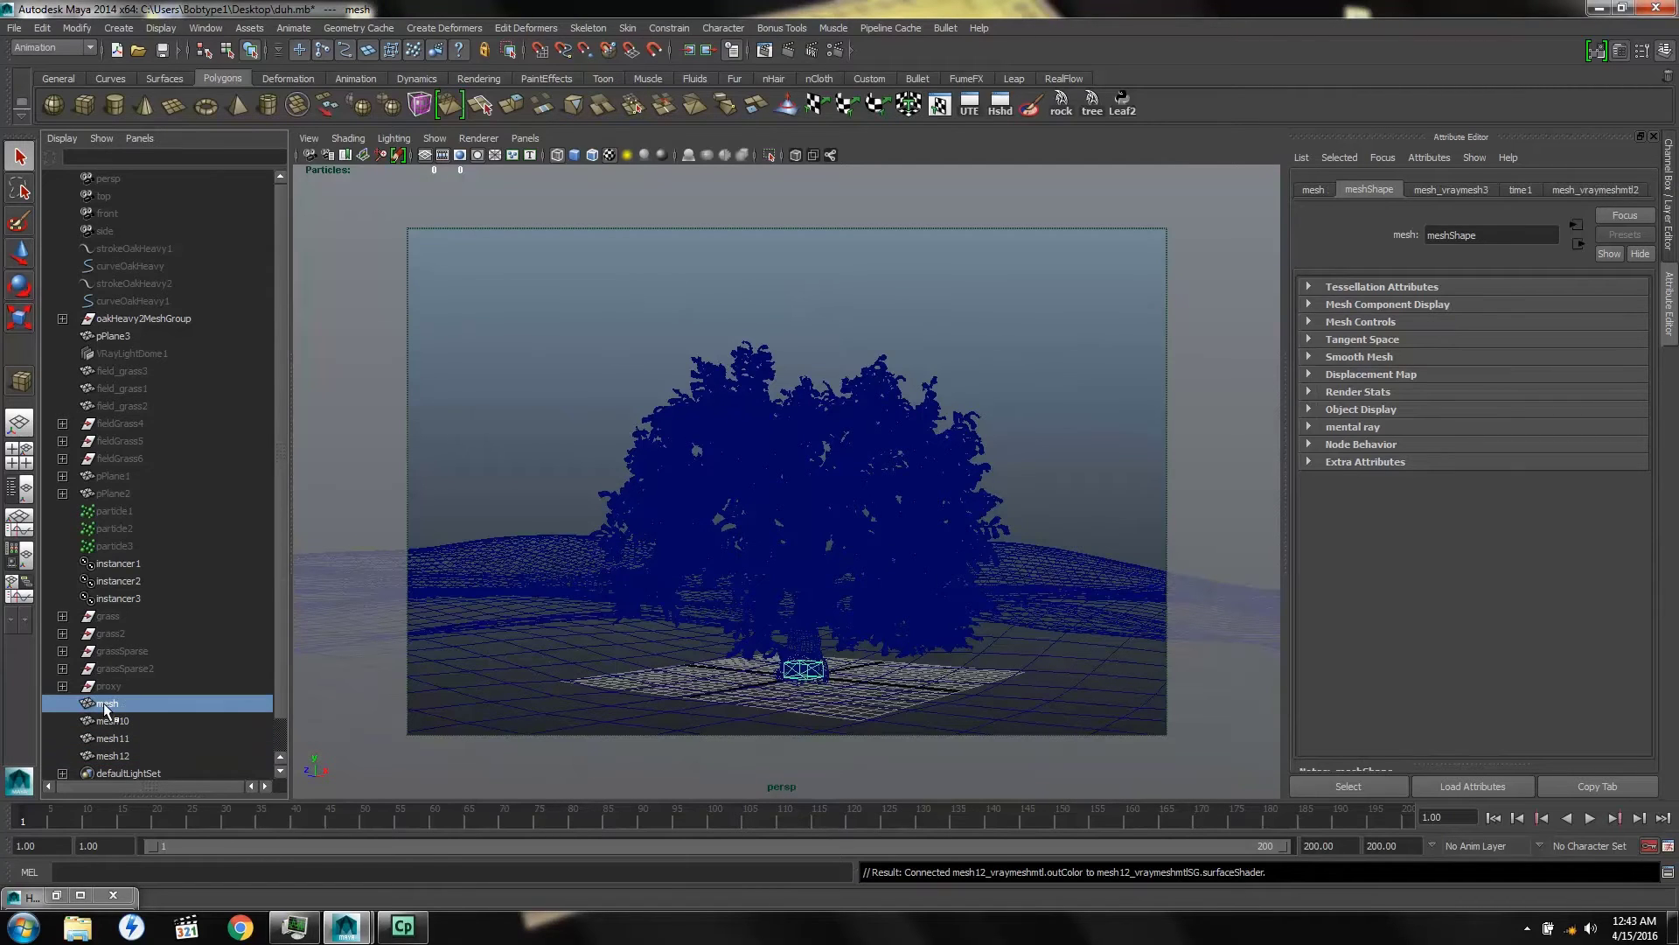
Connect grassVray1:VRayMtl1, VRayMtl2 and VRayMtl3 from the Hypershade to the matching shader slots of the grass_1 proxy's mesh material
{"action": "left_click", "coordinate": [62, 616]}
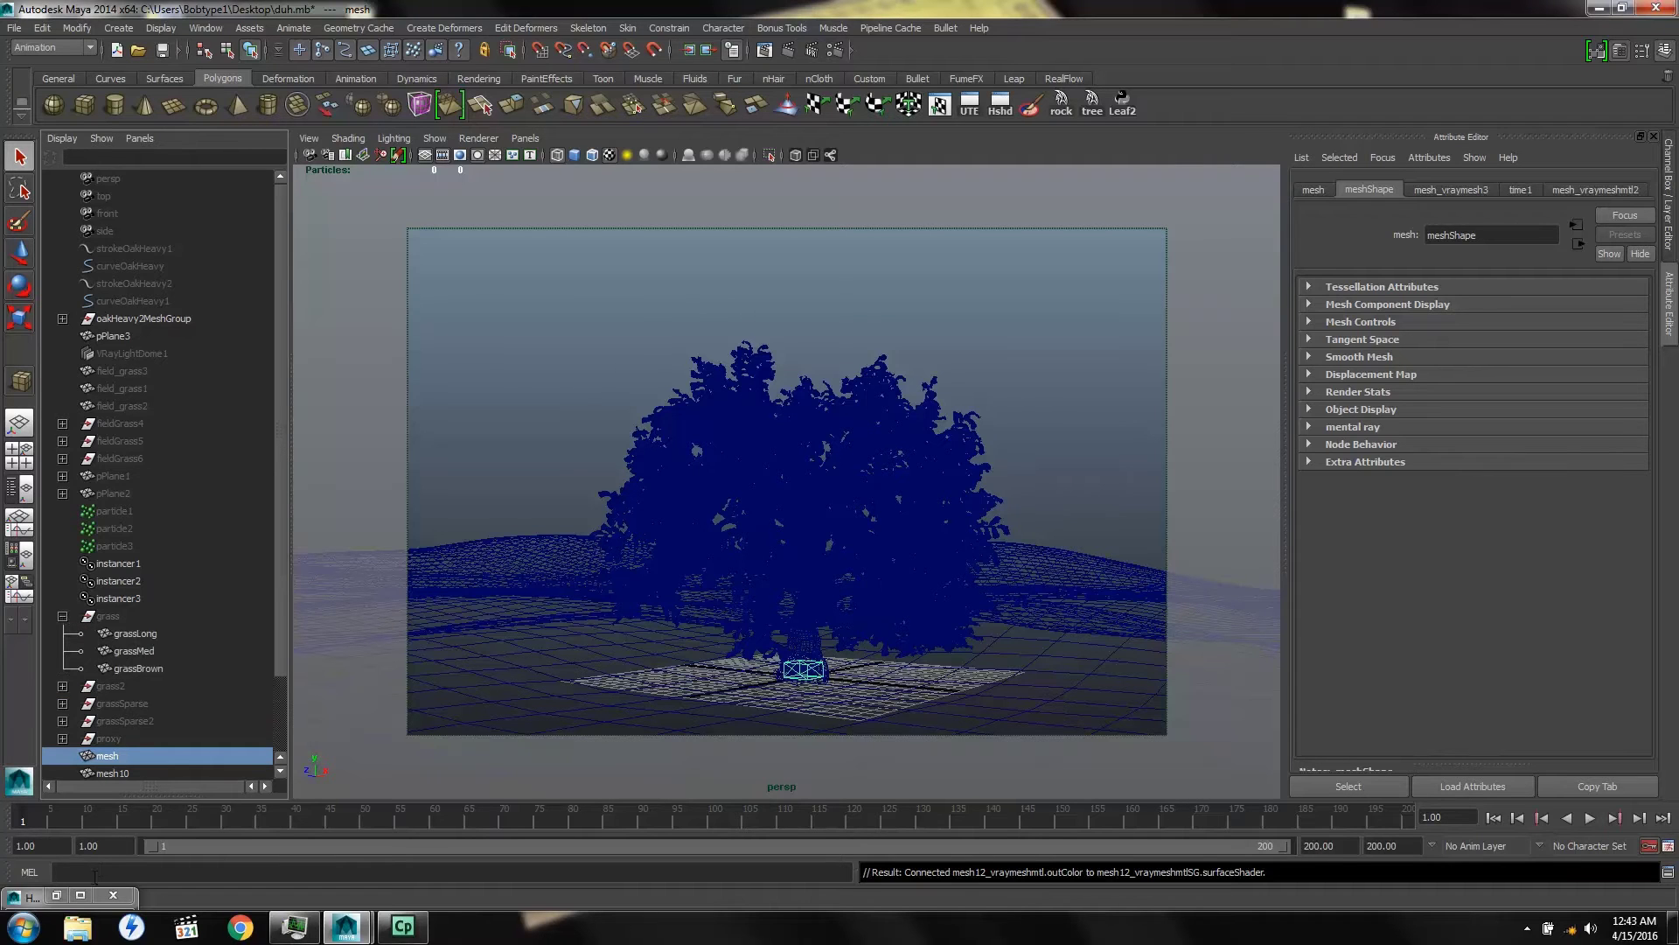
{"action": "left_click", "coordinate": [57, 897]}
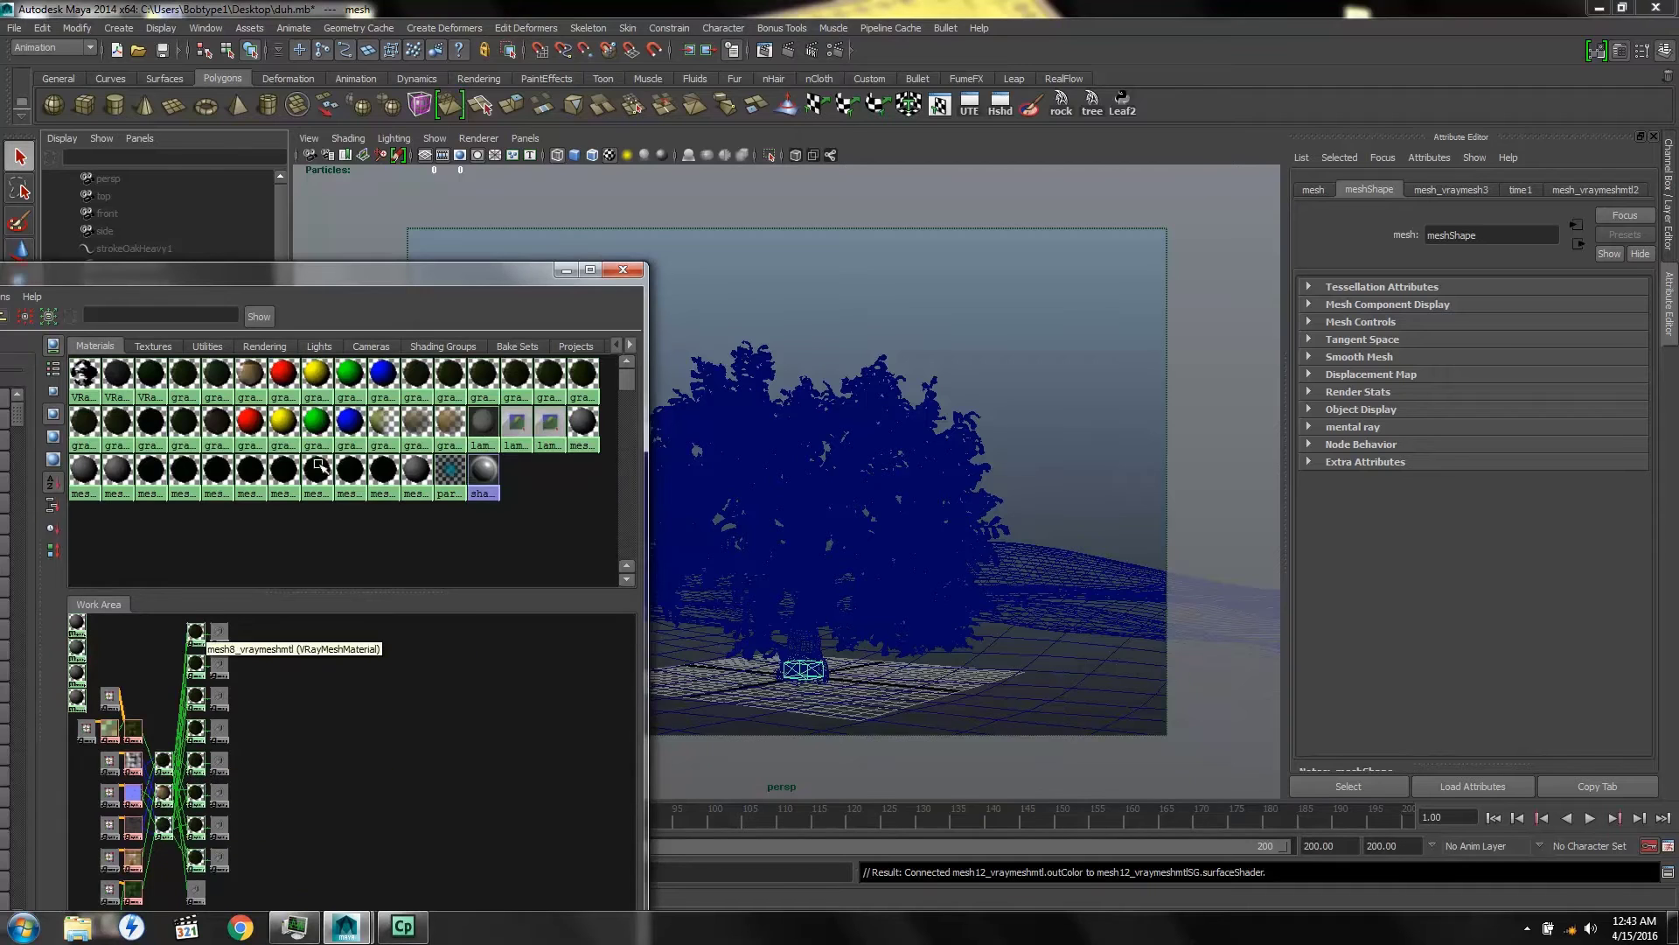
{"action": "left_click", "coordinate": [1600, 190]}
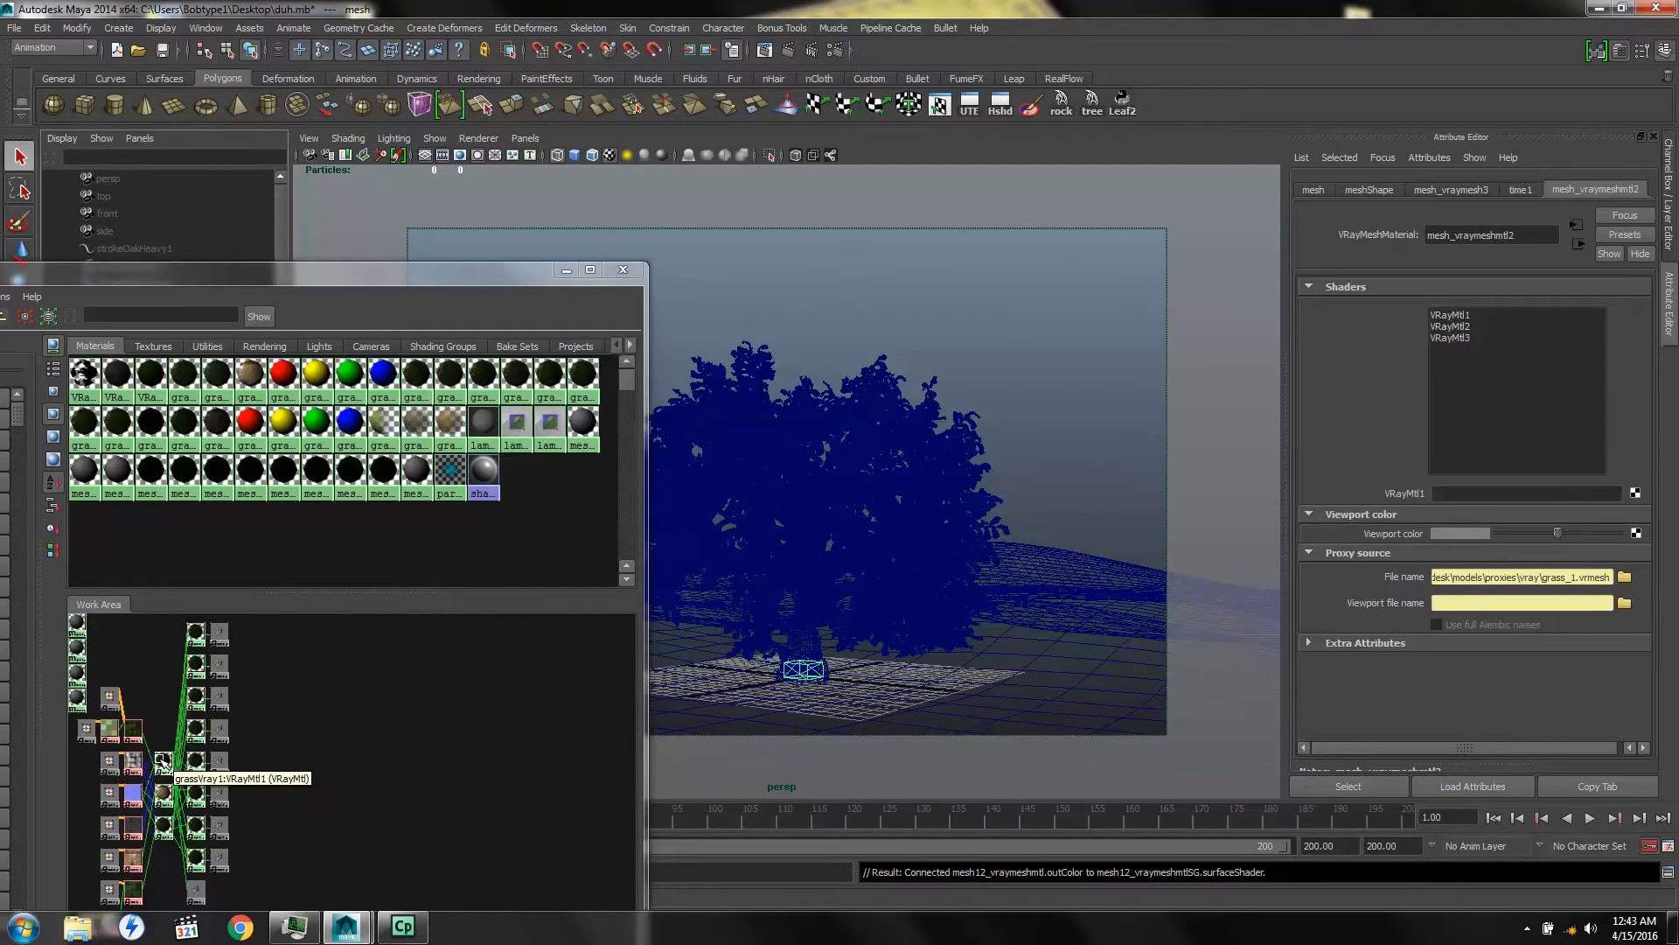
{"action": "middle_click_drag", "start_coordinate": [163, 761], "coordinate": [1411, 492]}
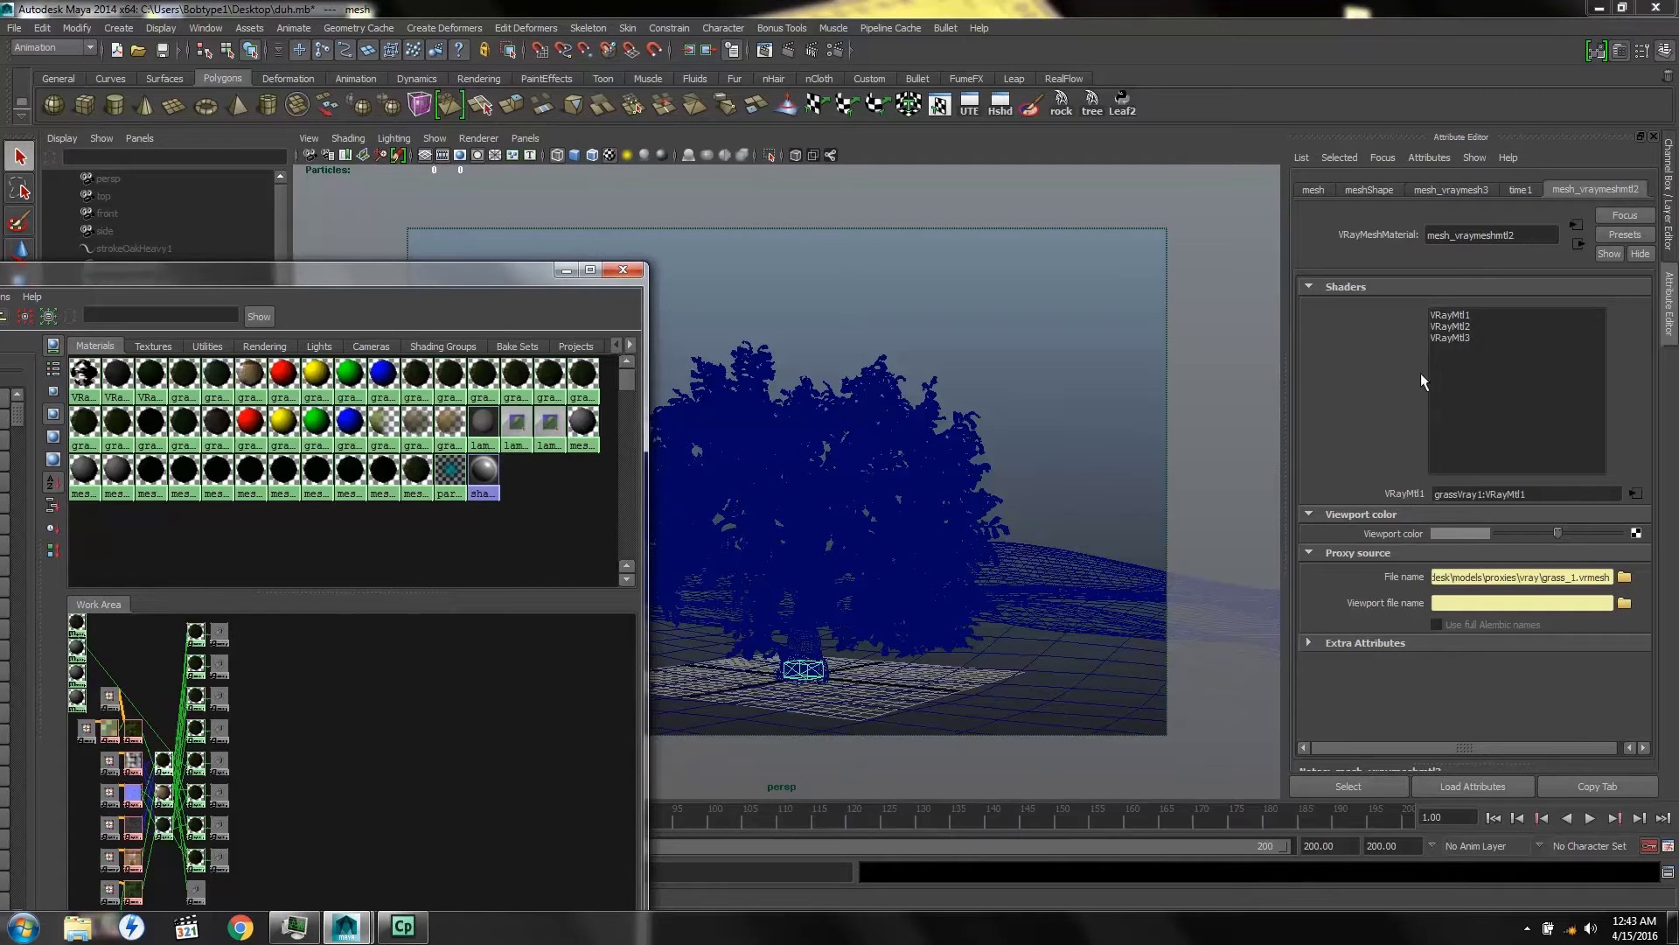
{"action": "left_click", "coordinate": [1451, 328]}
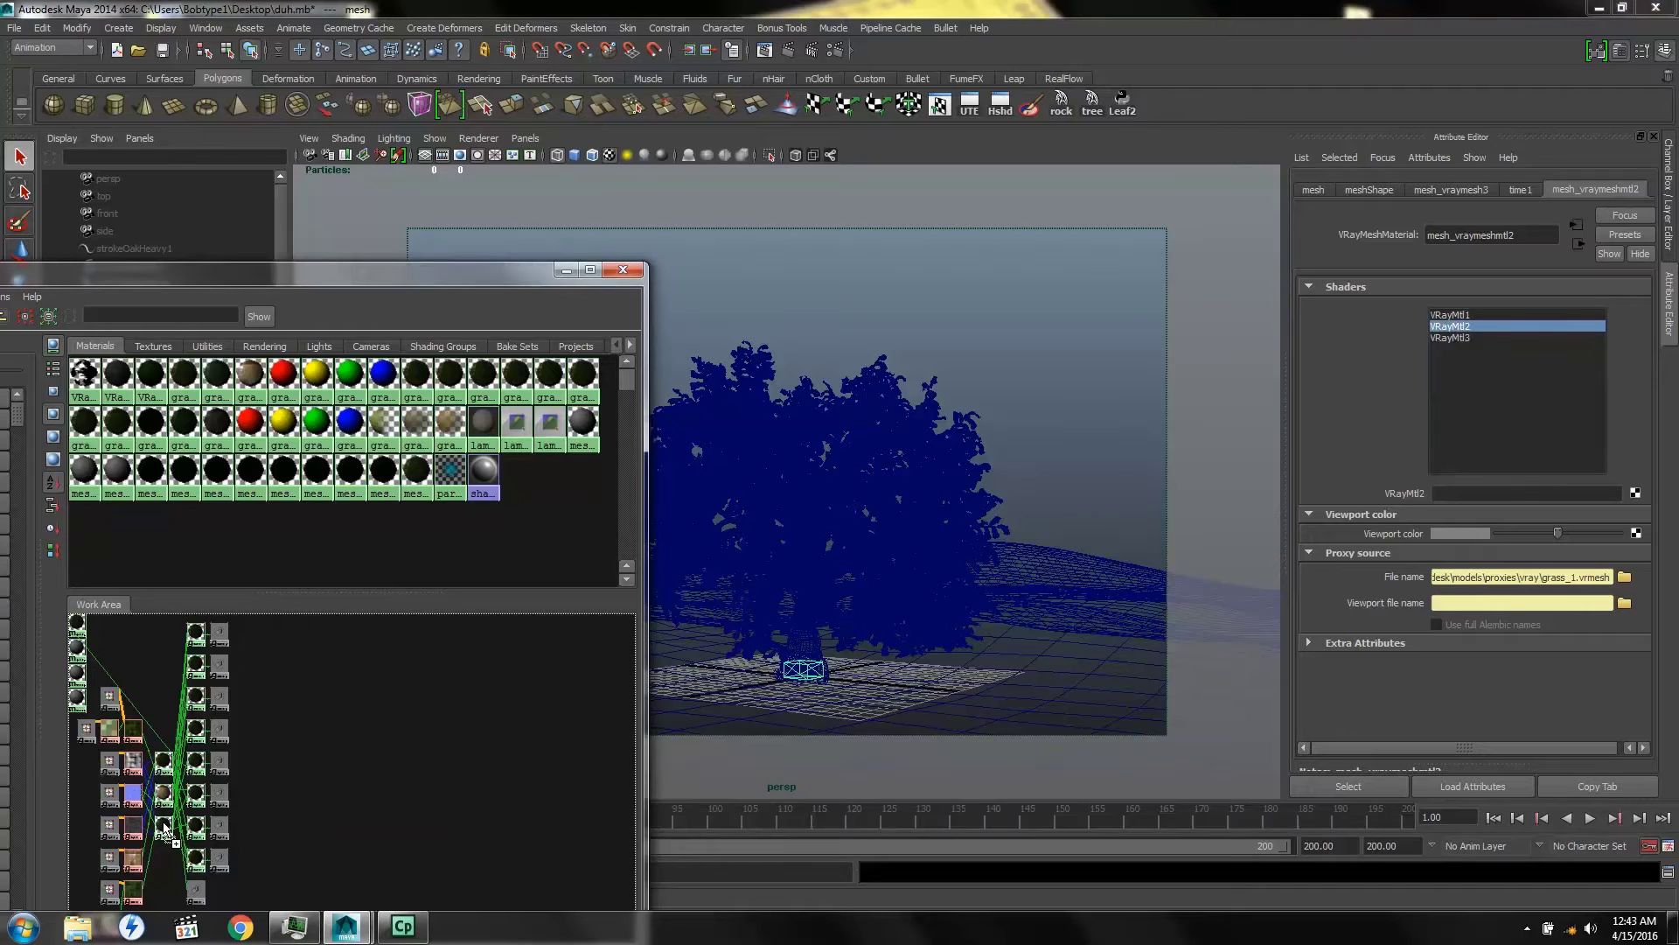
{"action": "middle_click_drag", "start_coordinate": [163, 824], "coordinate": [1389, 488]}
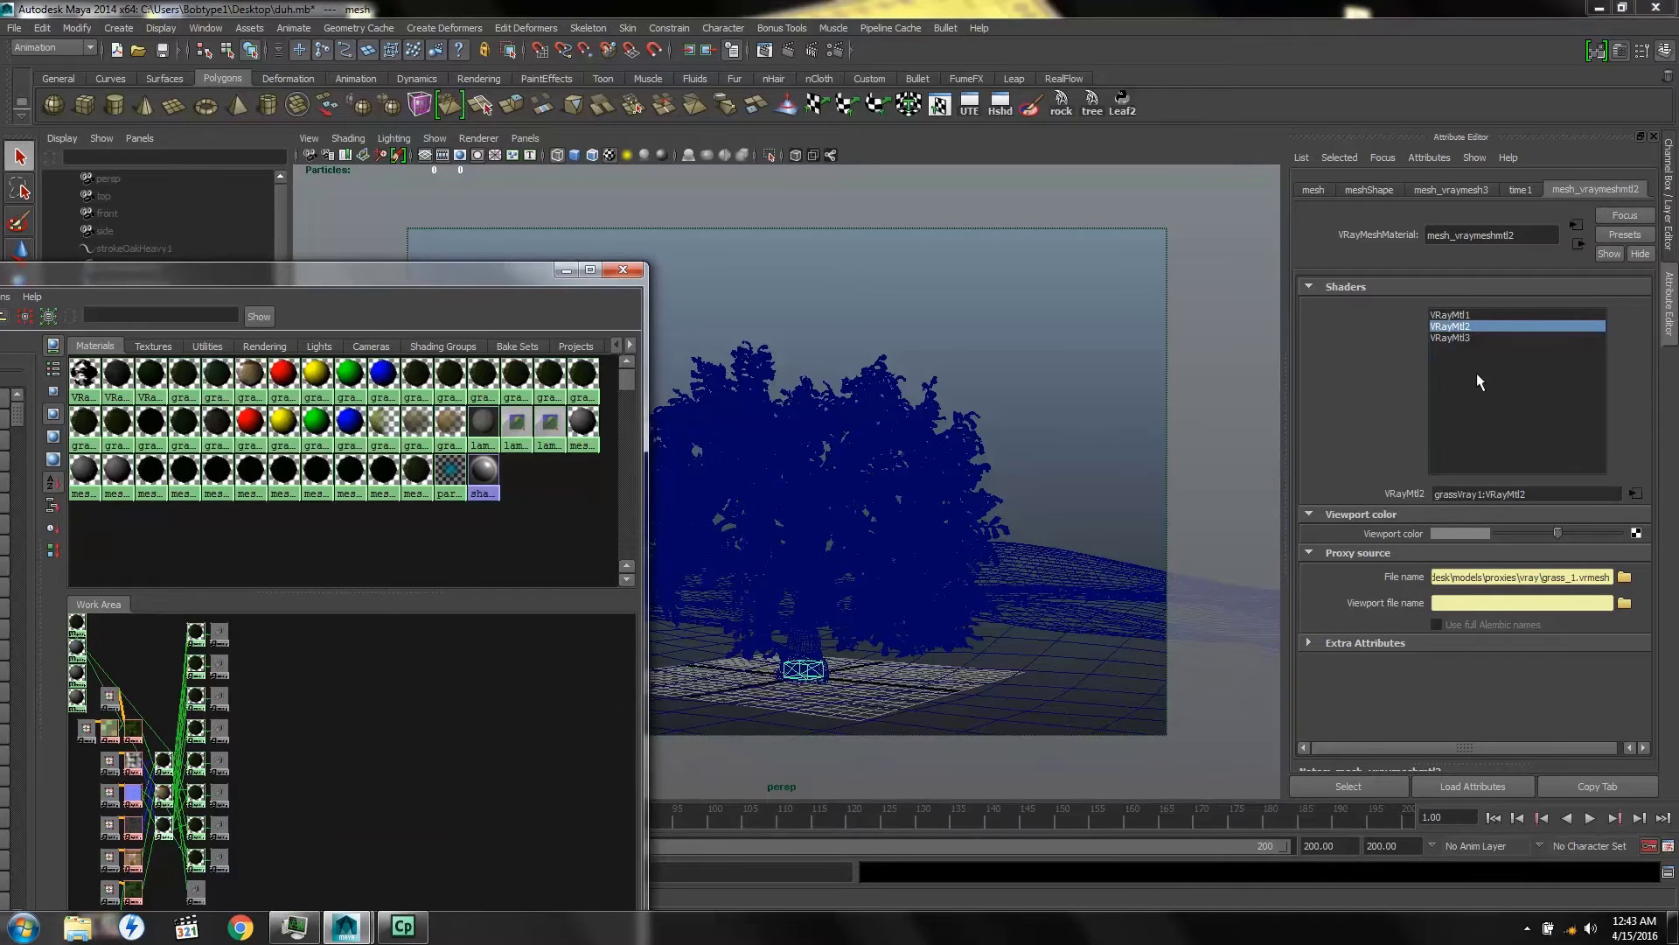
{"action": "left_click", "coordinate": [1453, 338]}
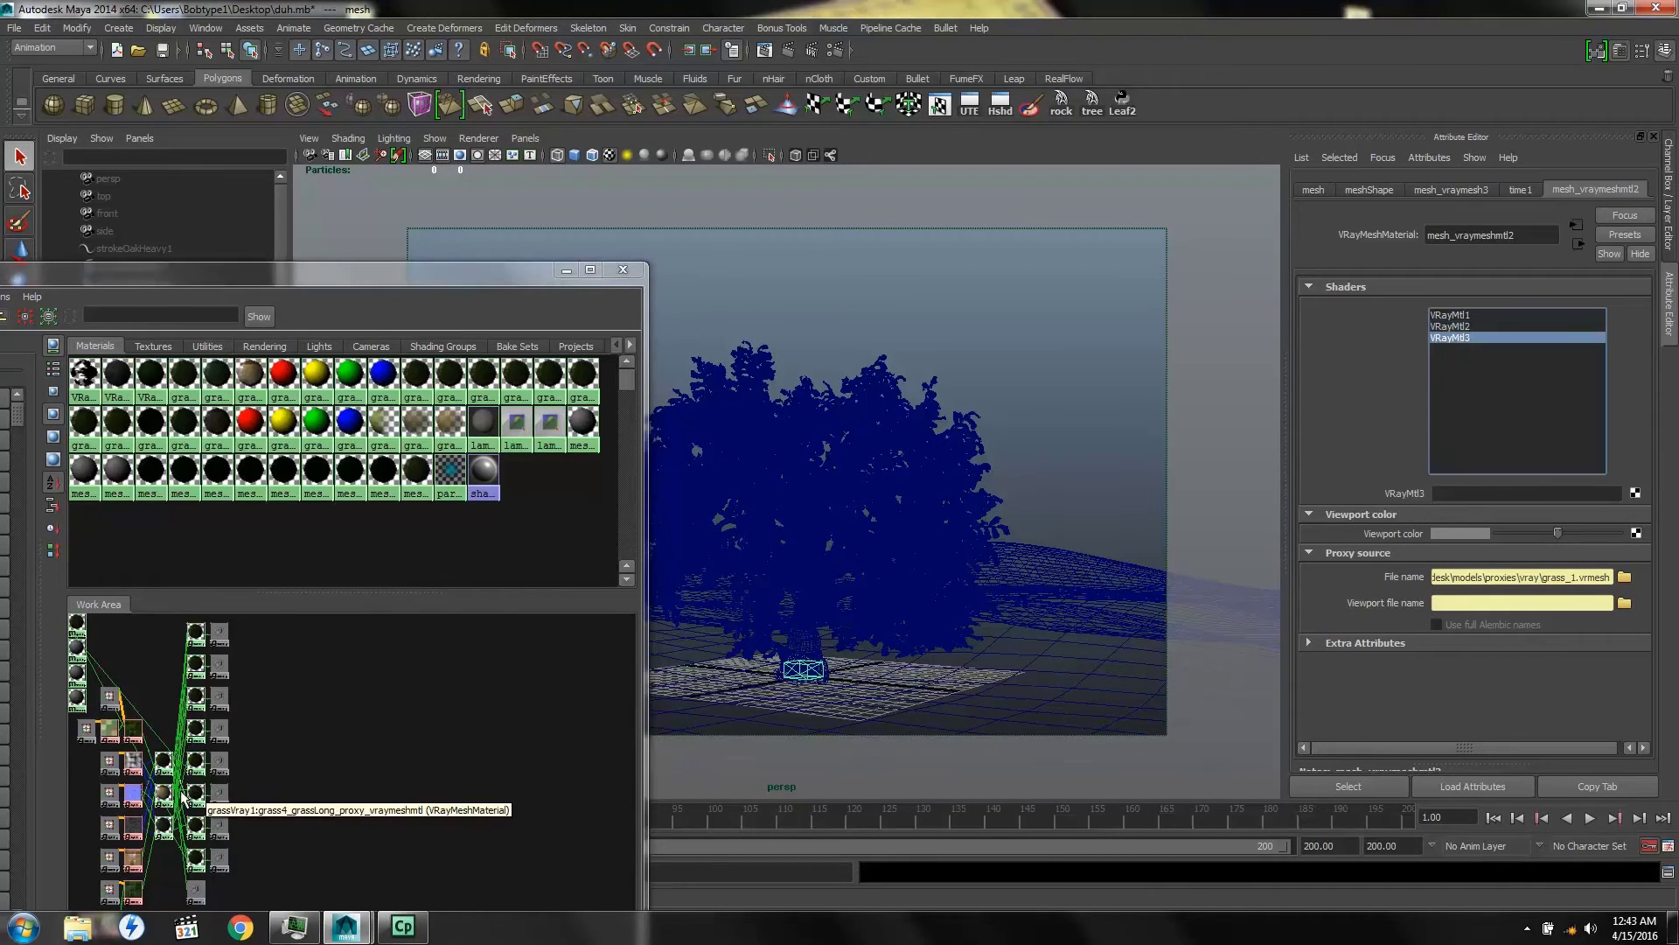
{"action": "middle_click_drag", "start_coordinate": [164, 792], "coordinate": [1407, 496]}
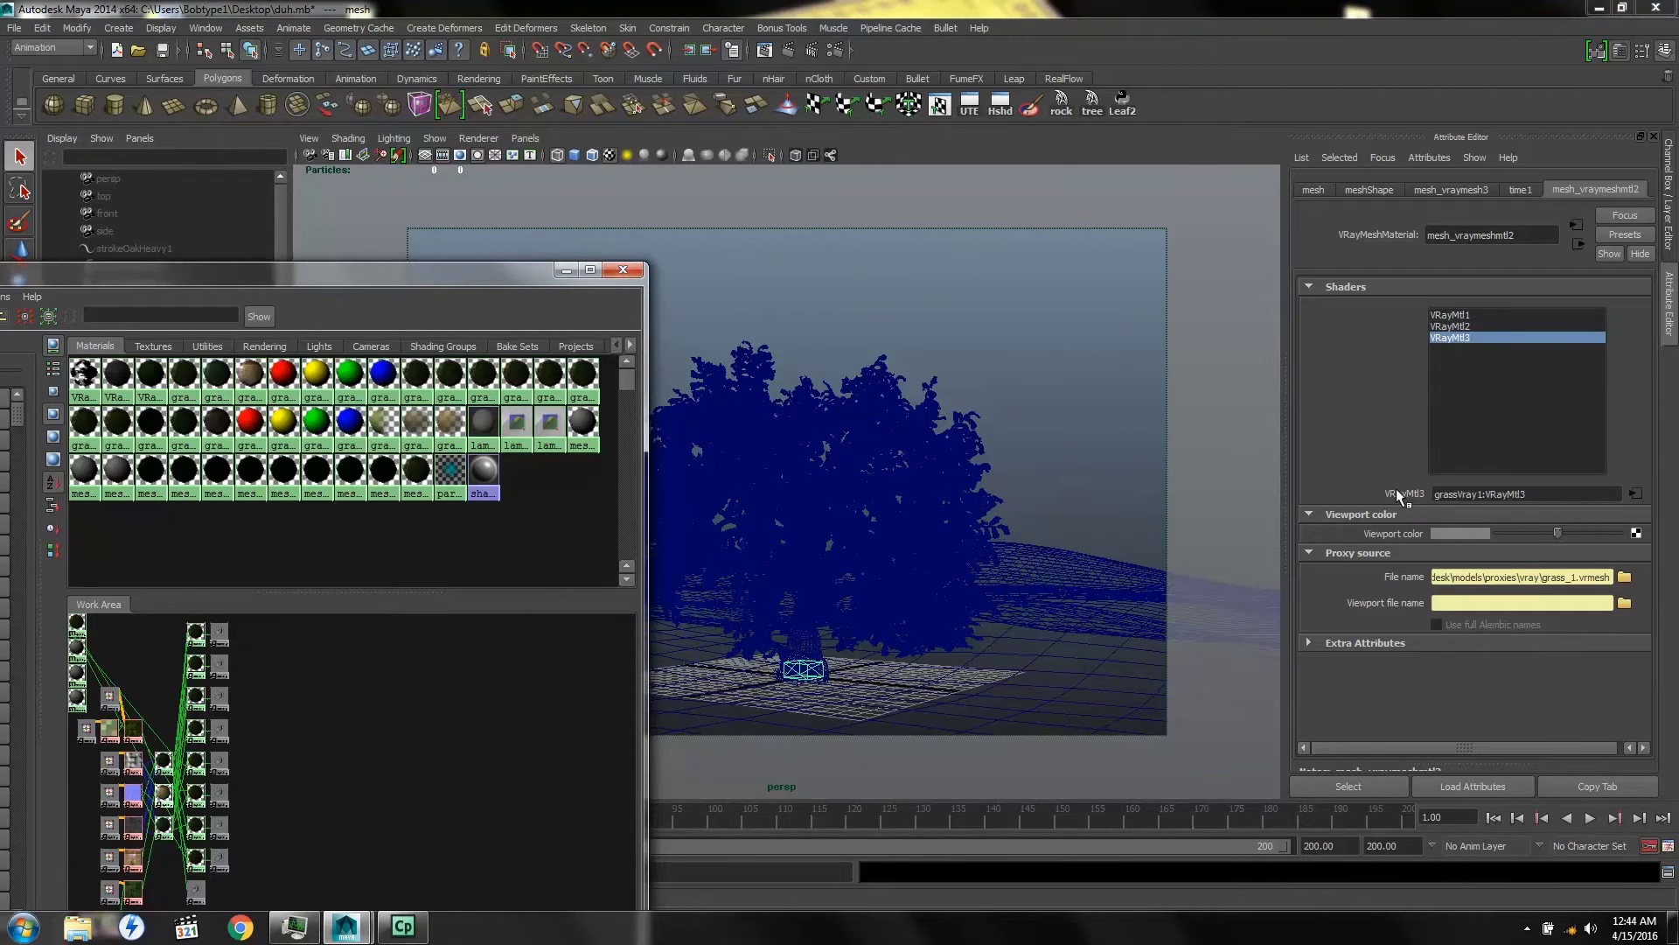
{"action": "left_click", "coordinate": [565, 272]}
Fill the three shader slots of mesh10's V-Ray mesh material with the grassVray1 VRayMtl materials
{"action": "scroll", "coordinate": [149, 687], "scroll_direction": "down", "scroll_amount": 2}
{"action": "left_click", "coordinate": [149, 687]}
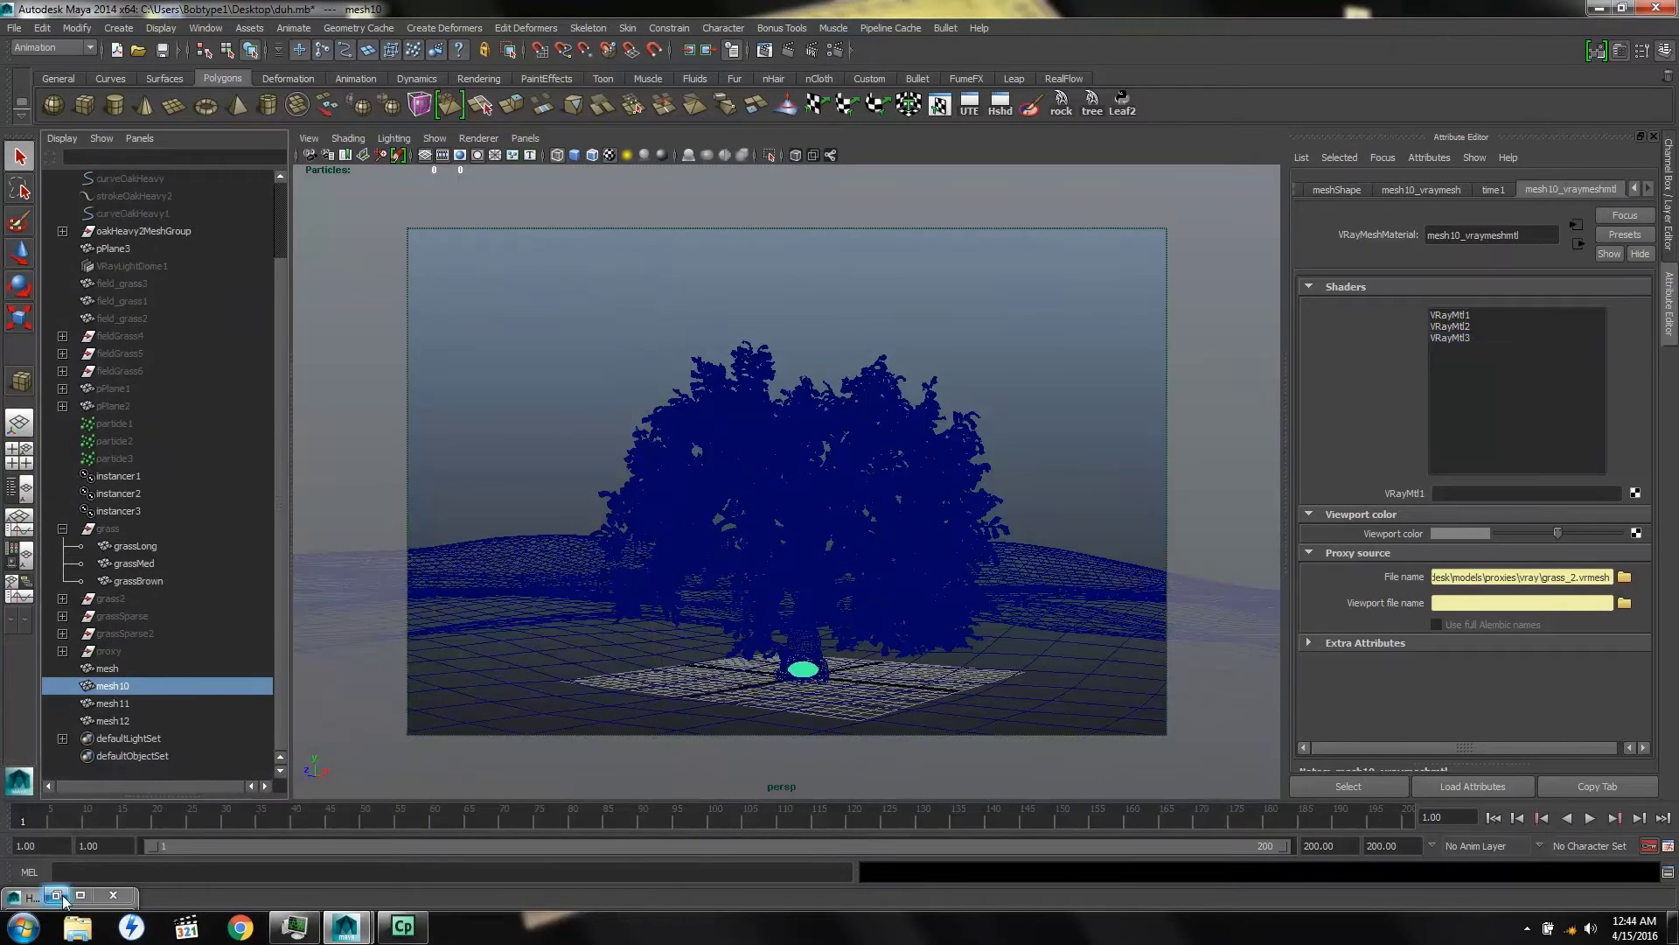
{"action": "left_click", "coordinate": [56, 895]}
{"action": "middle_click_drag", "start_coordinate": [164, 794], "coordinate": [1487, 494]}
{"action": "left_click", "coordinate": [1452, 326]}
{"action": "middle_click_drag", "start_coordinate": [164, 824], "coordinate": [1487, 494]}
{"action": "left_click", "coordinate": [1452, 338]}
{"action": "middle_click_drag", "start_coordinate": [164, 761], "coordinate": [1487, 494]}
{"action": "left_click", "coordinate": [565, 272]}
Connect grassVray1 grass materials to the VRayMtl1 and VRayMtl2 shader slots of mesh11's V-Ray mesh material
{"action": "left_click", "coordinate": [113, 703]}
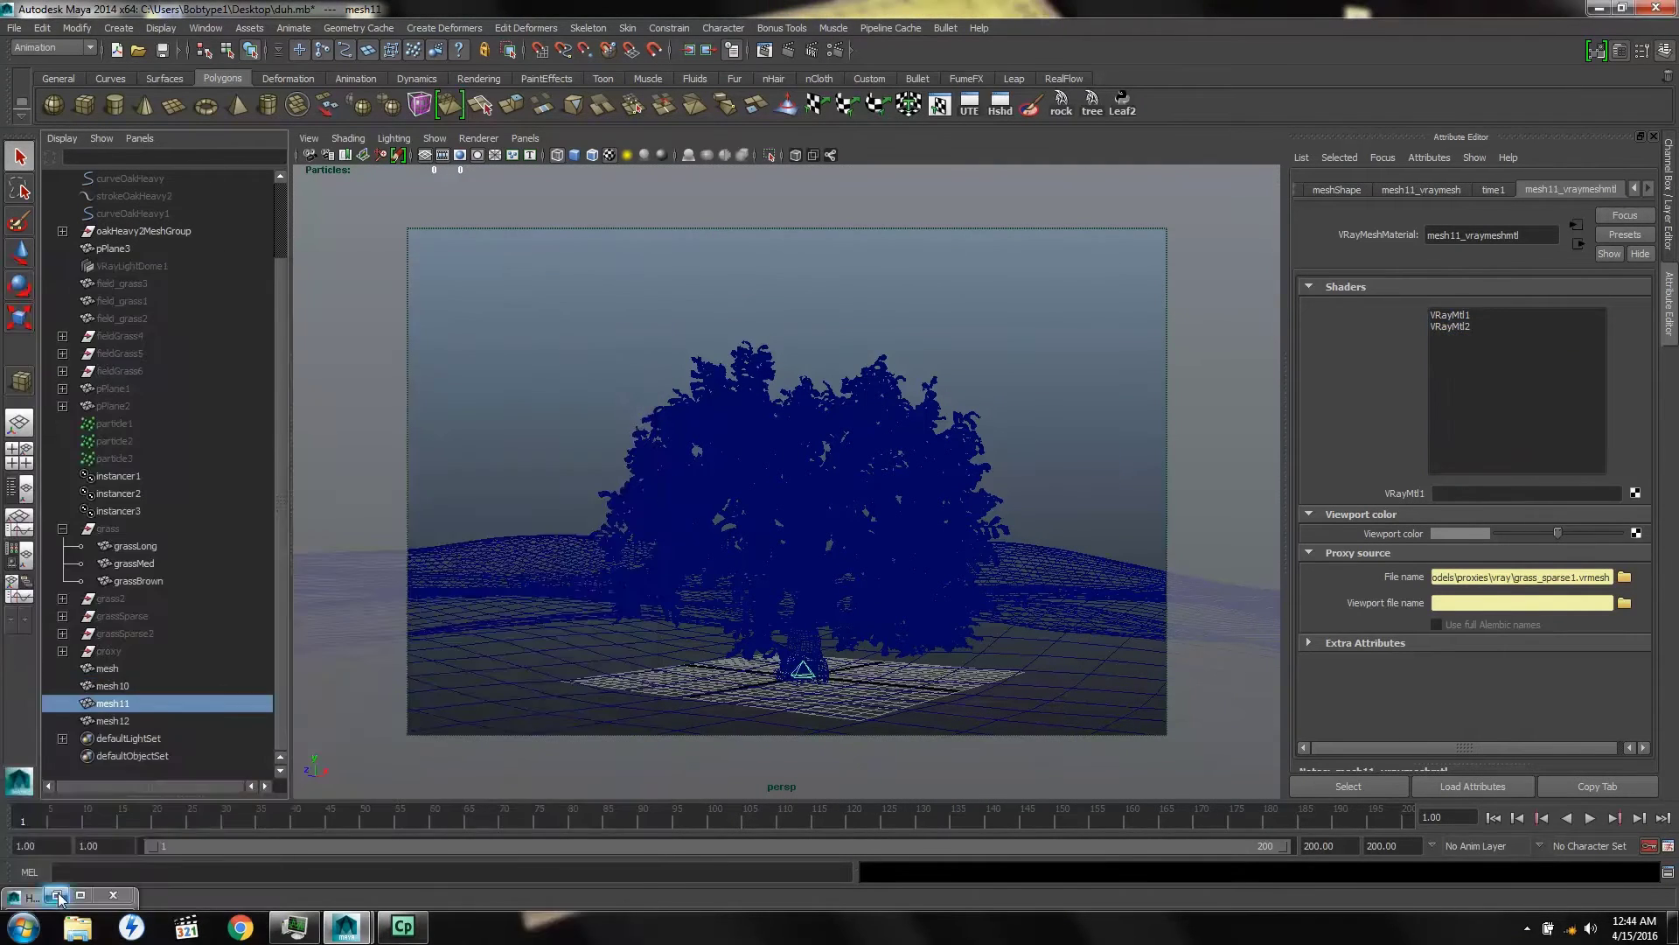
{"action": "left_click", "coordinate": [56, 894]}
{"action": "left_click", "coordinate": [1451, 326]}
{"action": "middle_click_drag", "start_coordinate": [165, 794], "coordinate": [1087, 524]}
{"action": "left_click", "coordinate": [565, 272]}
Connect grassVray1:VRayMtl1 and grassVray1:VRayMtl2 to the two matching shader slots of mesh12's V-Ray mesh material
{"action": "left_click", "coordinate": [114, 721]}
{"action": "left_click", "coordinate": [57, 895]}
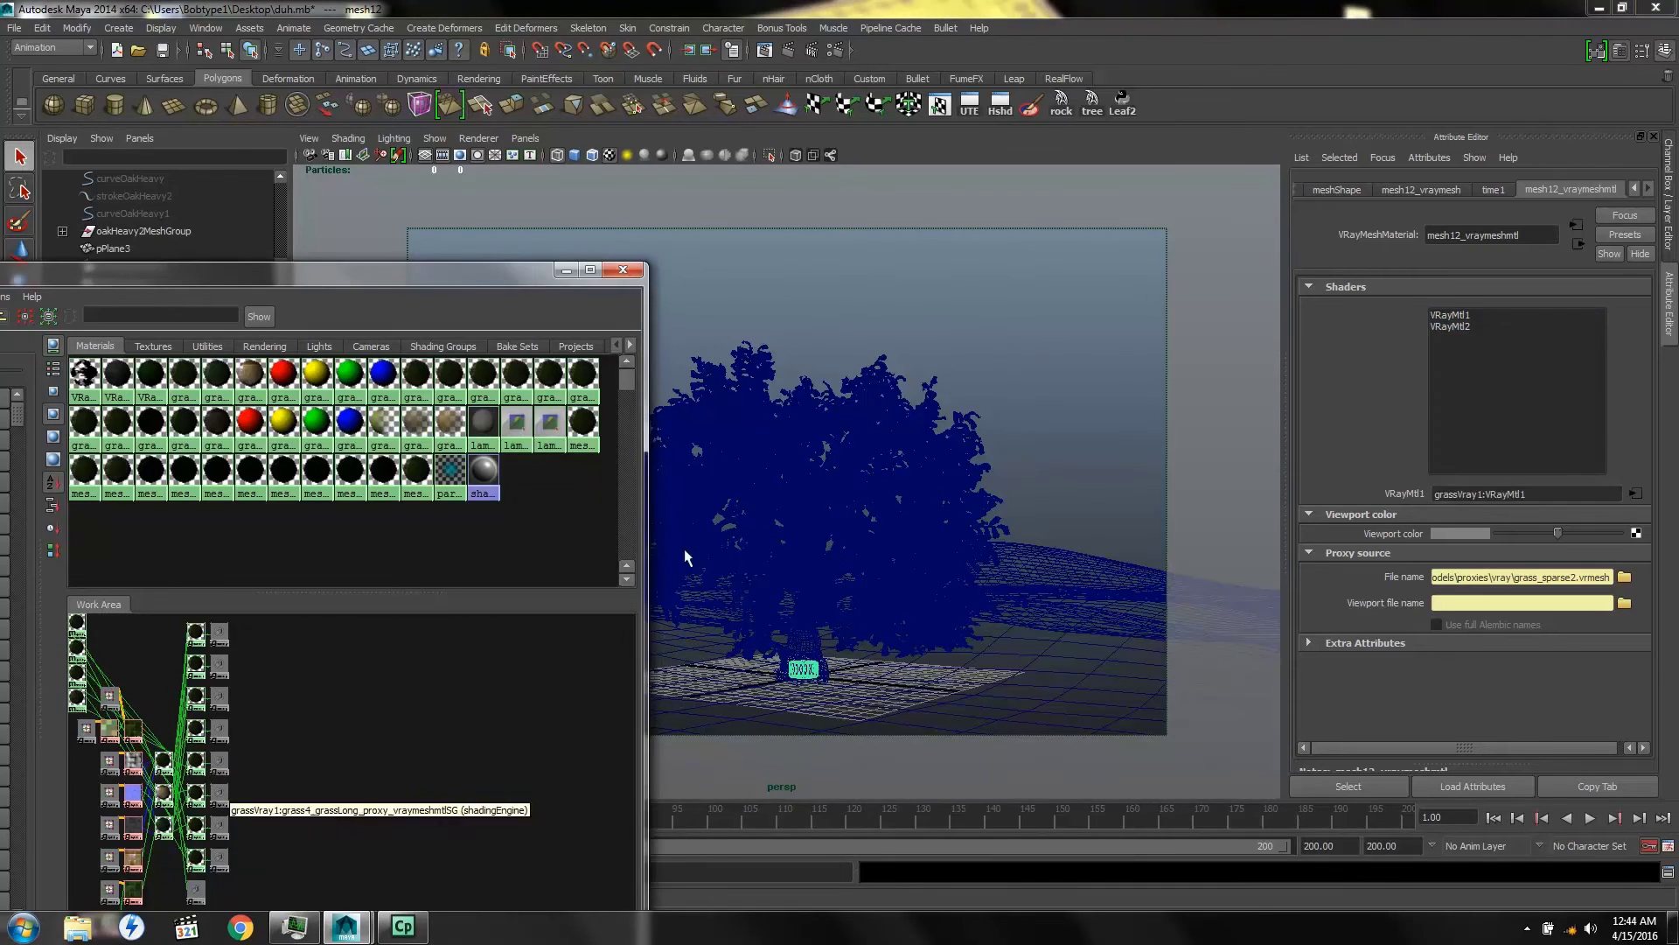
{"action": "left_click", "coordinate": [1452, 326]}
{"action": "middle_click_drag", "start_coordinate": [164, 794], "coordinate": [1403, 493]}
{"action": "left_click", "coordinate": [565, 272]}
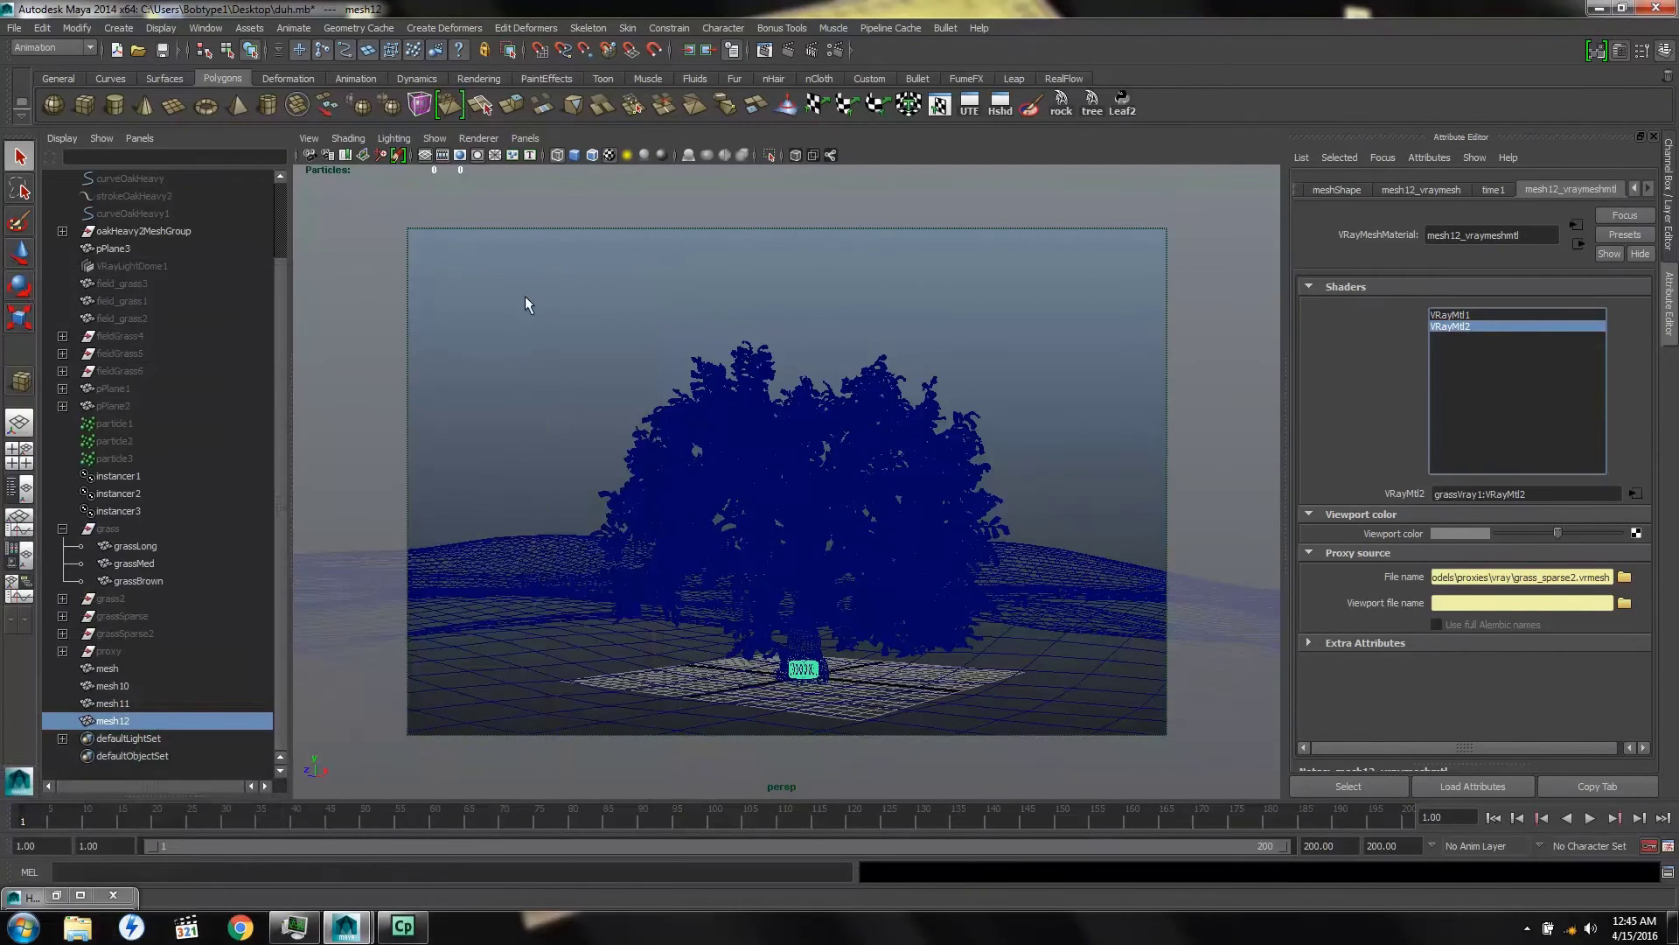
Add the proxies mesh and mesh10 to the instanced objects of instancer2
{"action": "left_click", "coordinate": [108, 669]}
{"action": "left_click", "coordinate": [108, 685], "text": "shift"}
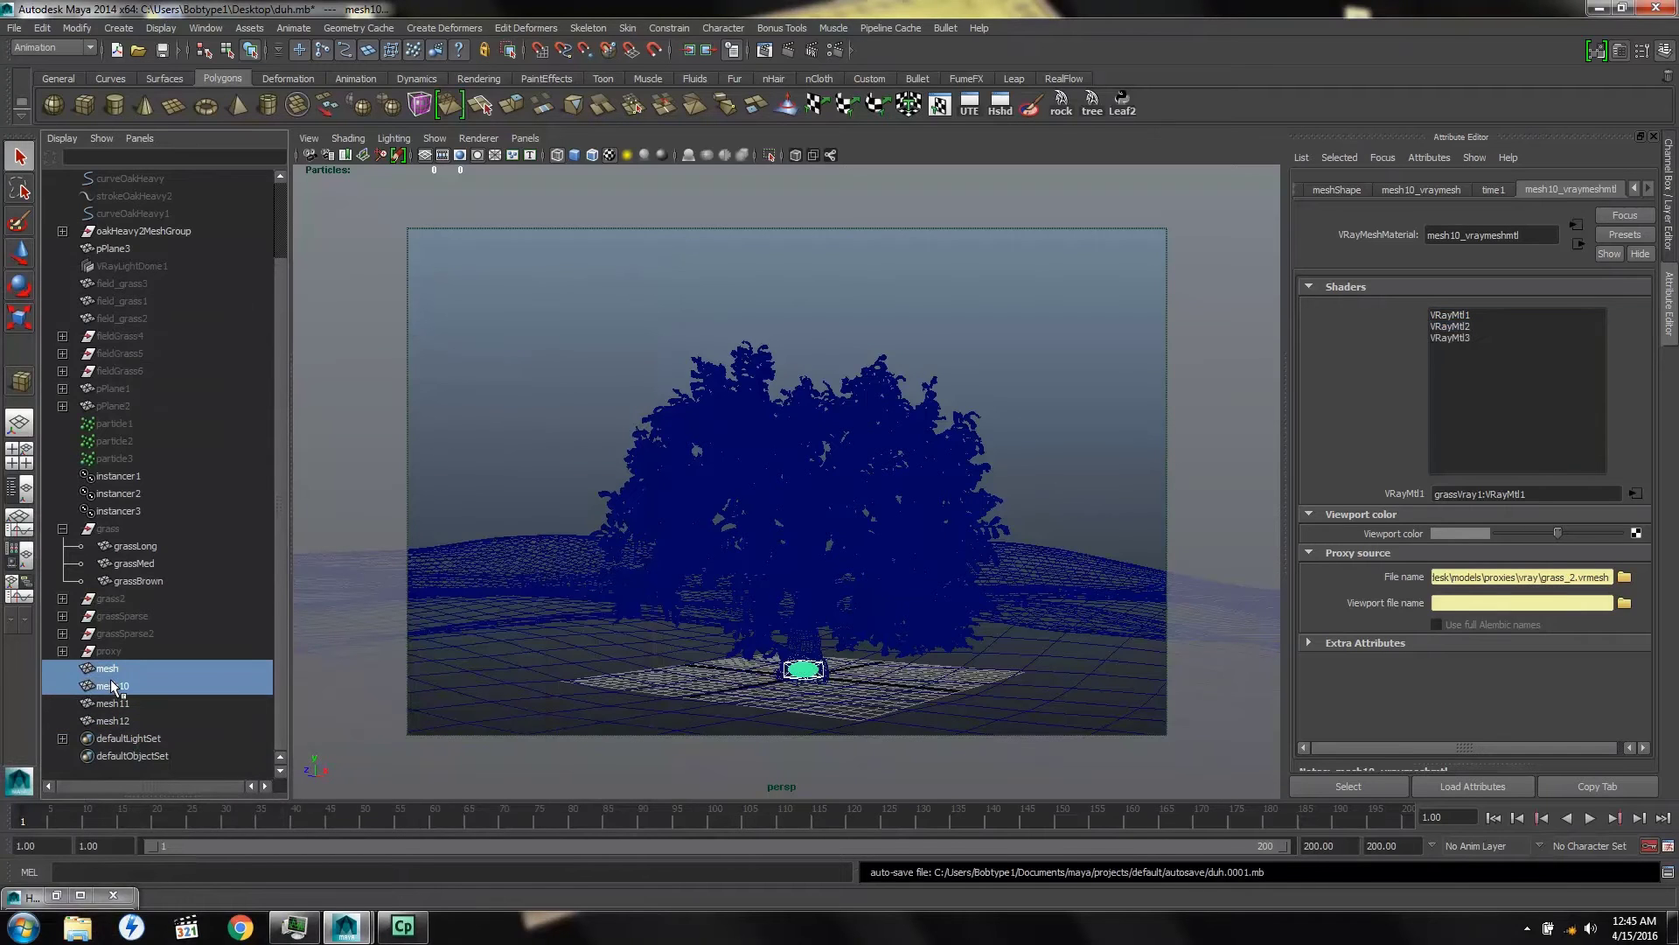
{"action": "left_click", "coordinate": [62, 529]}
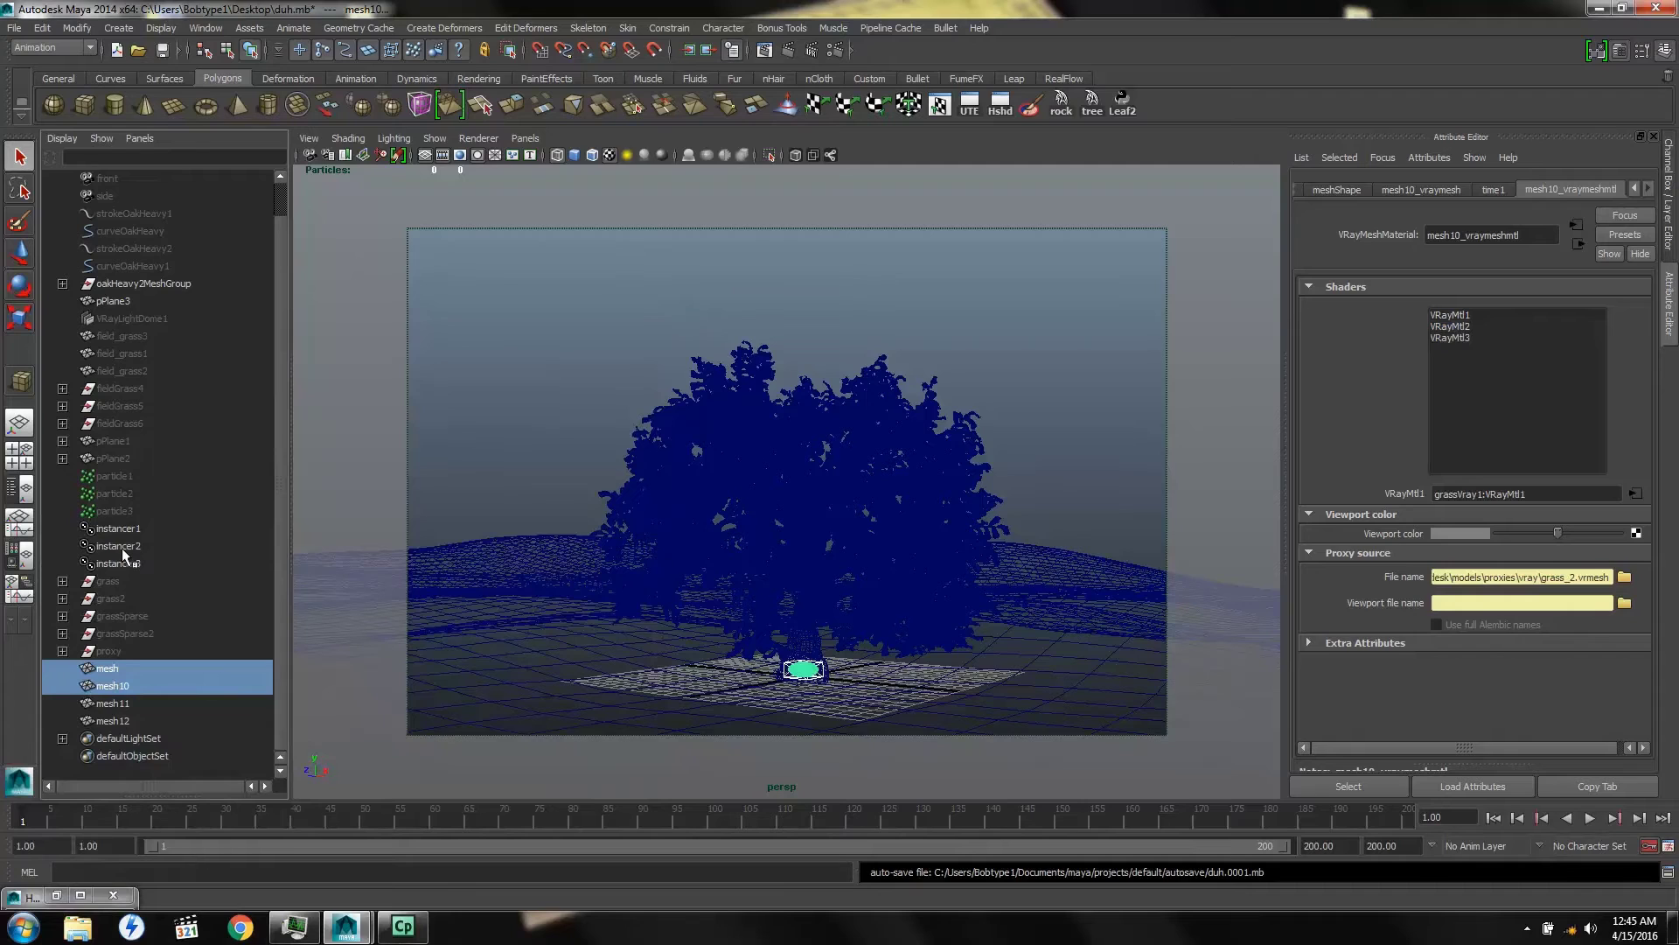
{"action": "left_click", "coordinate": [122, 546], "text": "ctrl"}
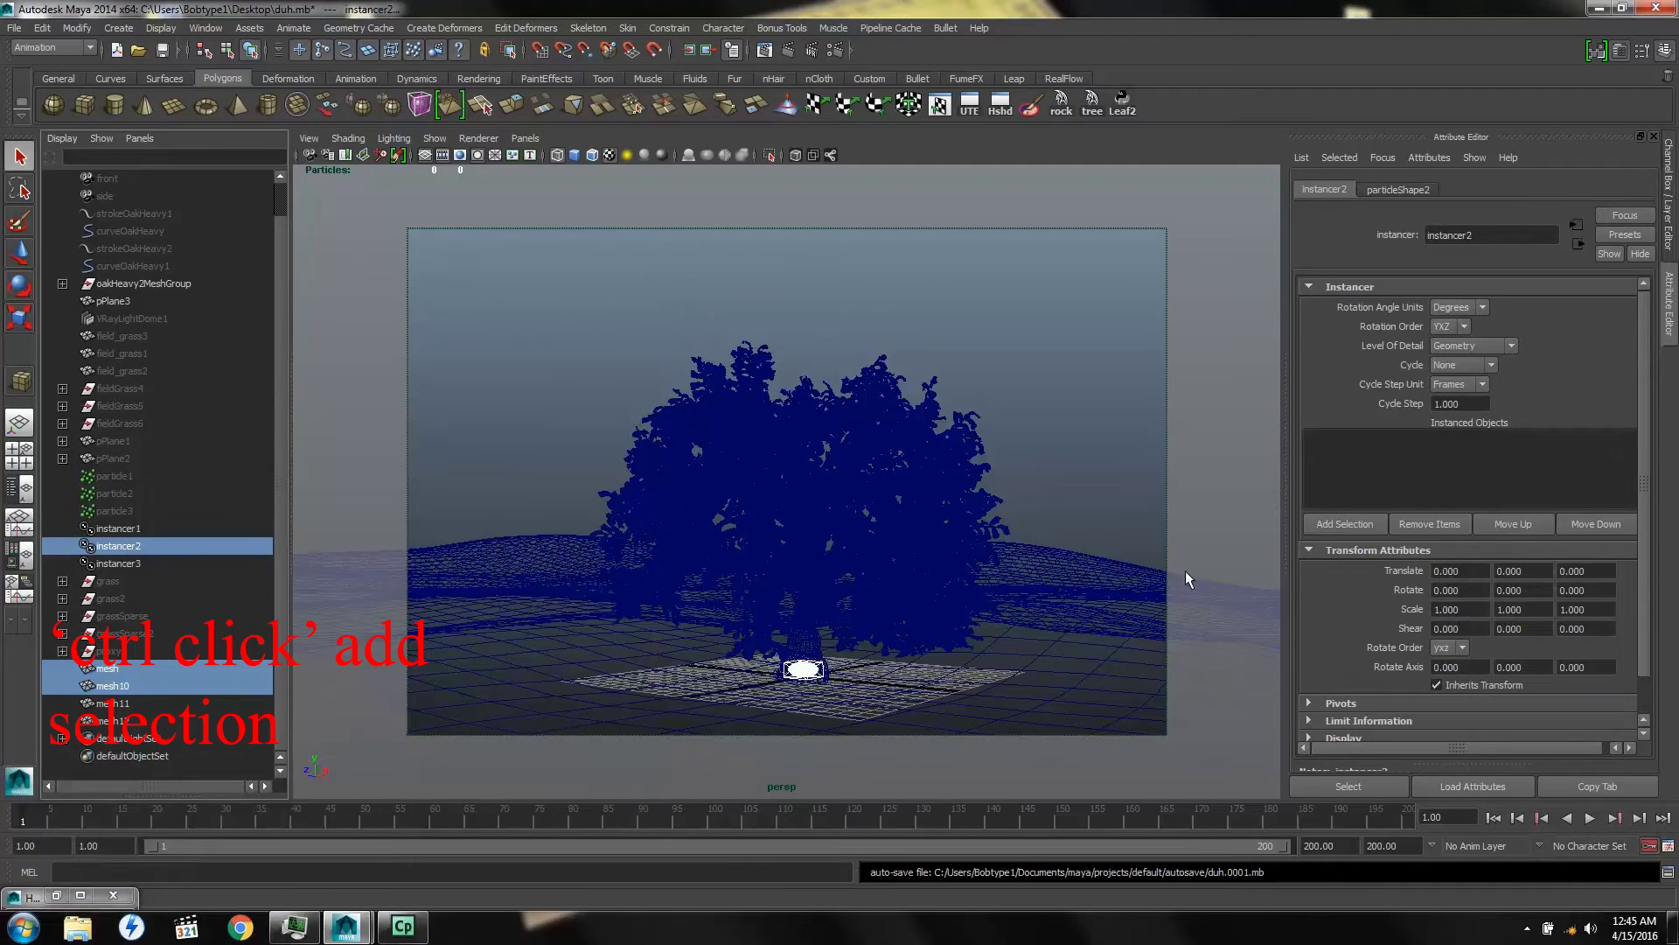
{"action": "left_click", "coordinate": [1335, 522]}
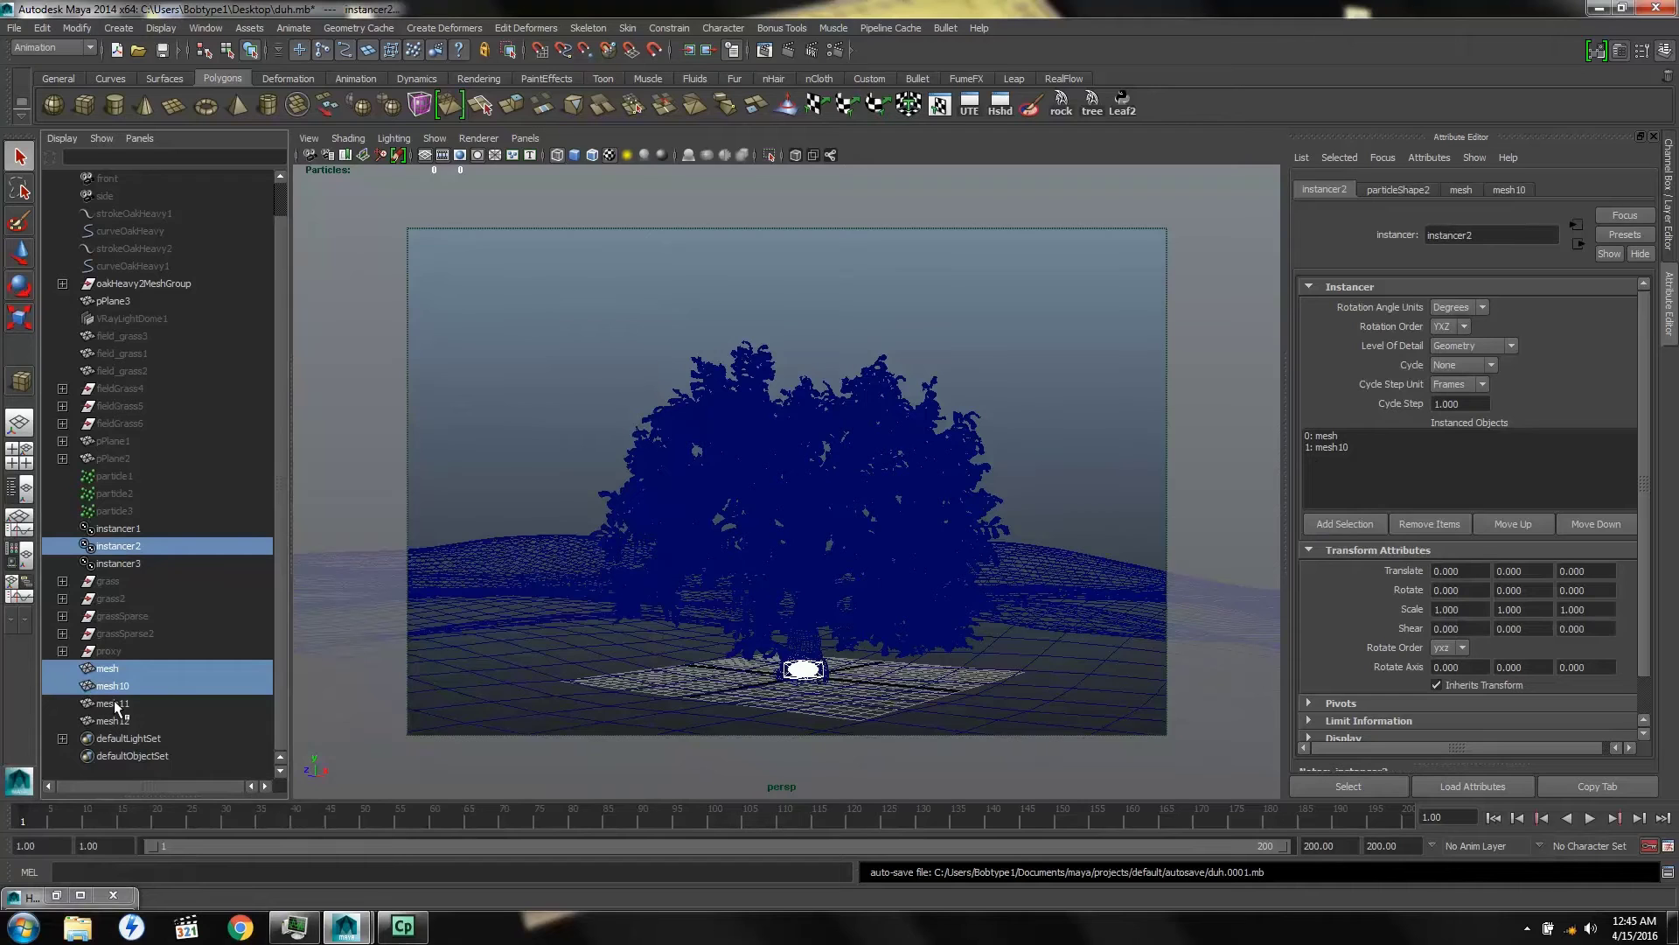
Add the sparse grass proxies mesh11 and mesh12 to the instanced objects of instancer1
{"action": "left_click_drag", "start_coordinate": [117, 707], "coordinate": [114, 721]}
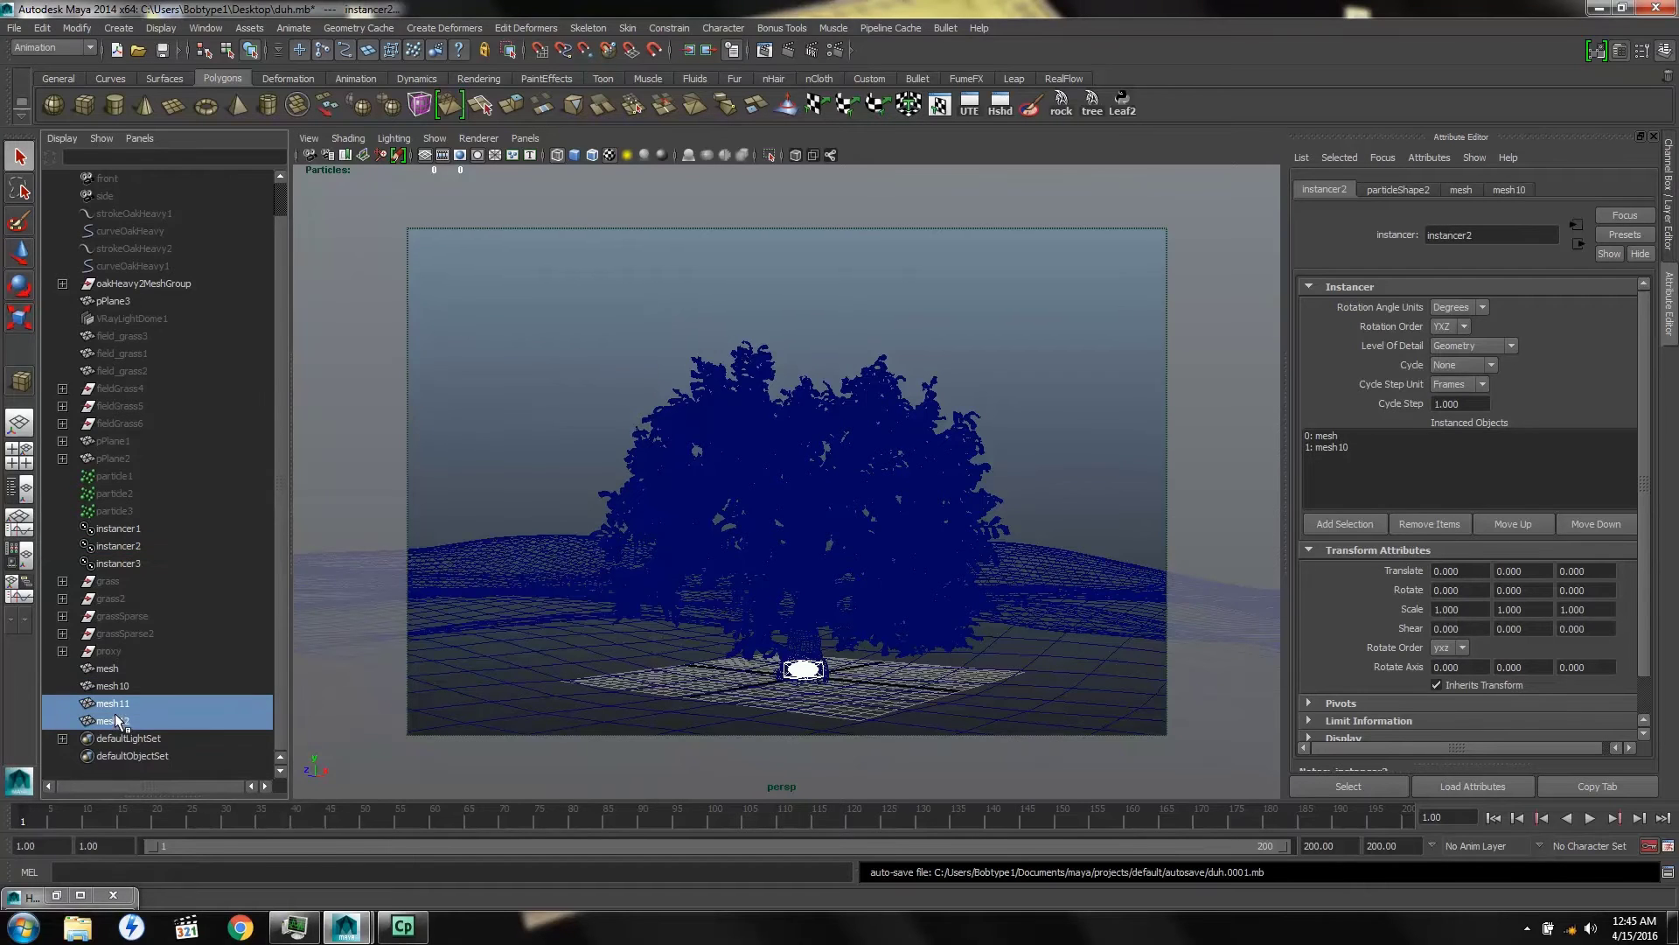
{"action": "left_click", "coordinate": [117, 526], "text": "ctrl"}
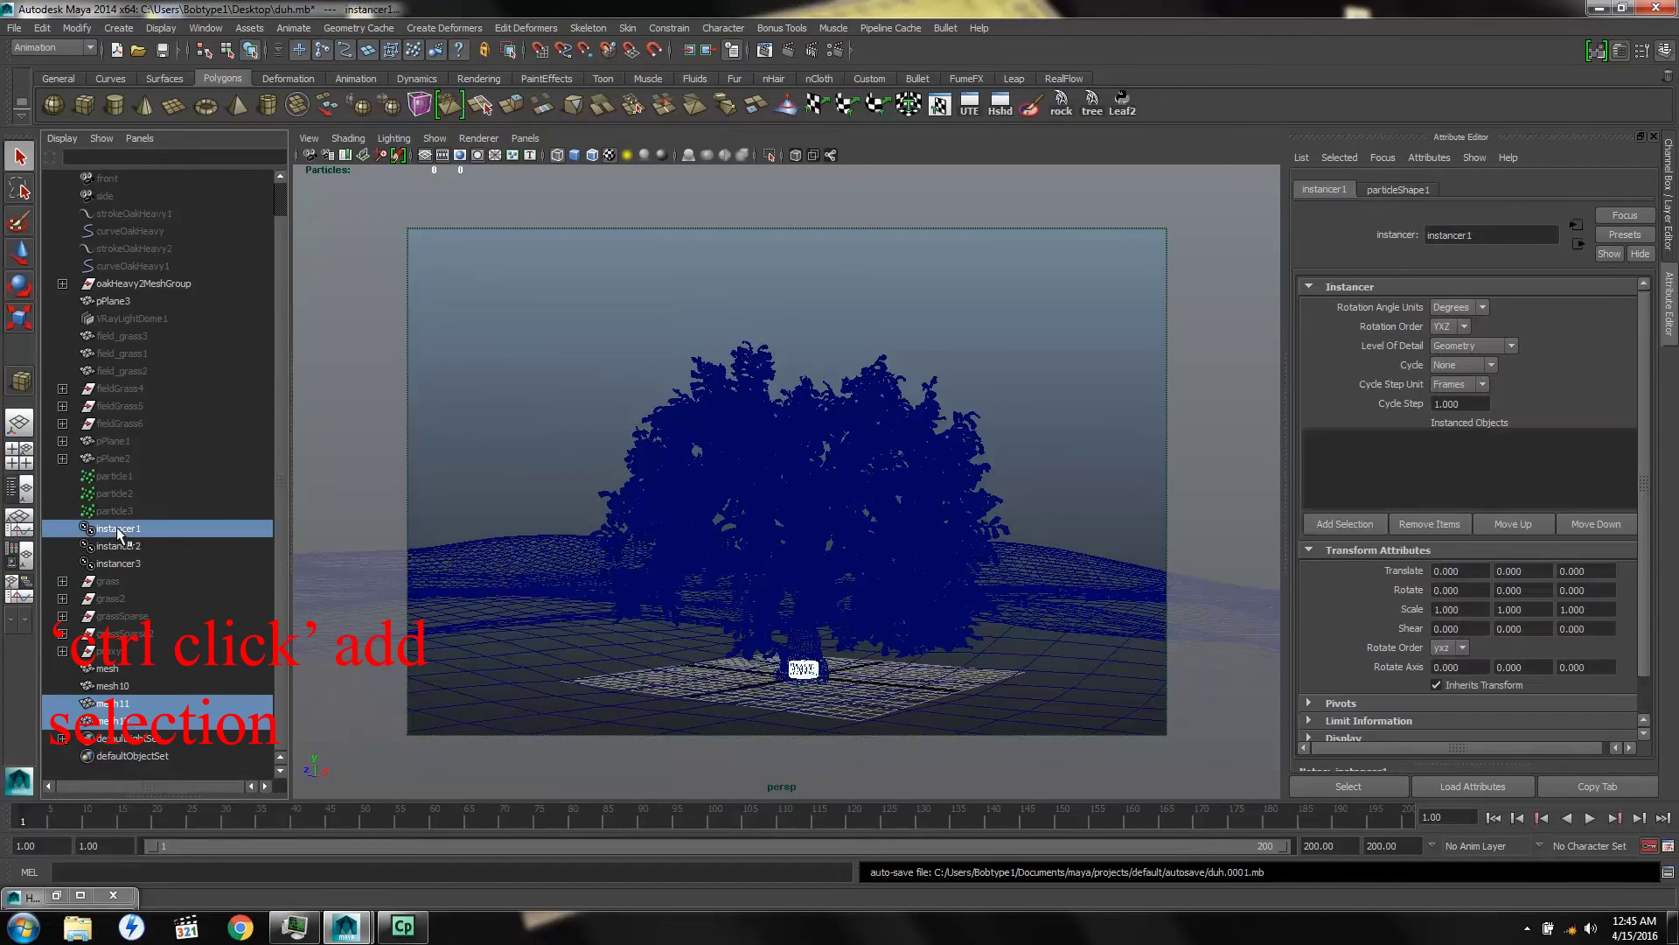
{"action": "left_click", "coordinate": [1341, 523]}
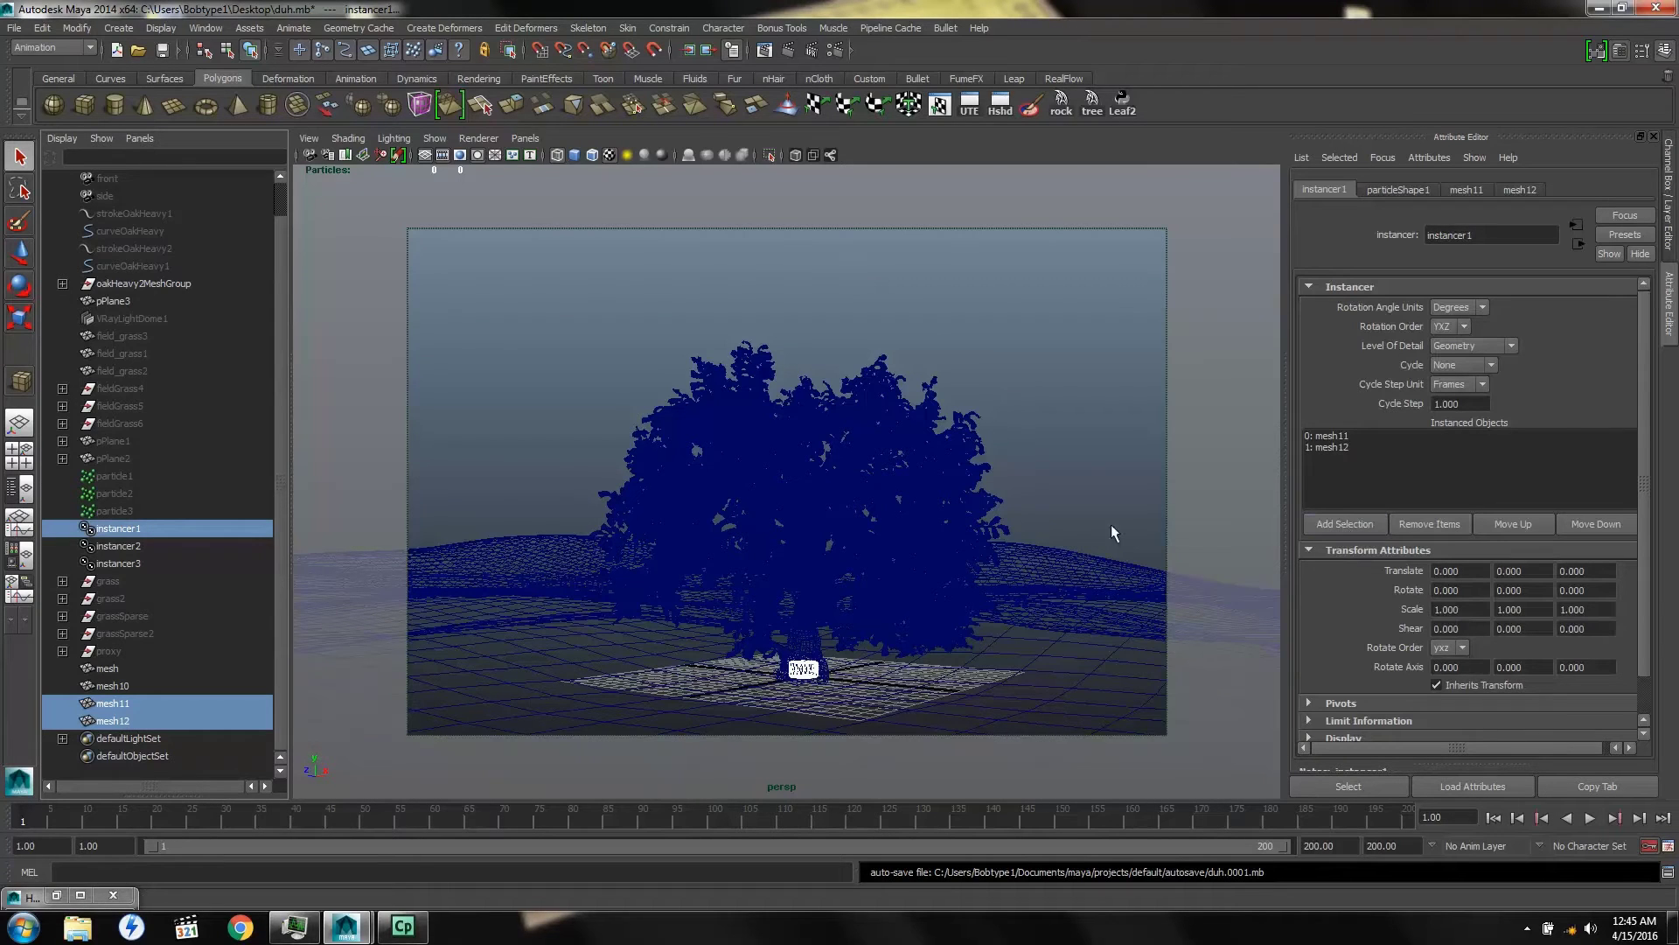
Play the particle simulation with instancer1 selected to spread grass proxies over the terrain, stopping at frame 105
{"action": "left_click", "coordinate": [109, 470]}
{"action": "left_click", "coordinate": [111, 528]}
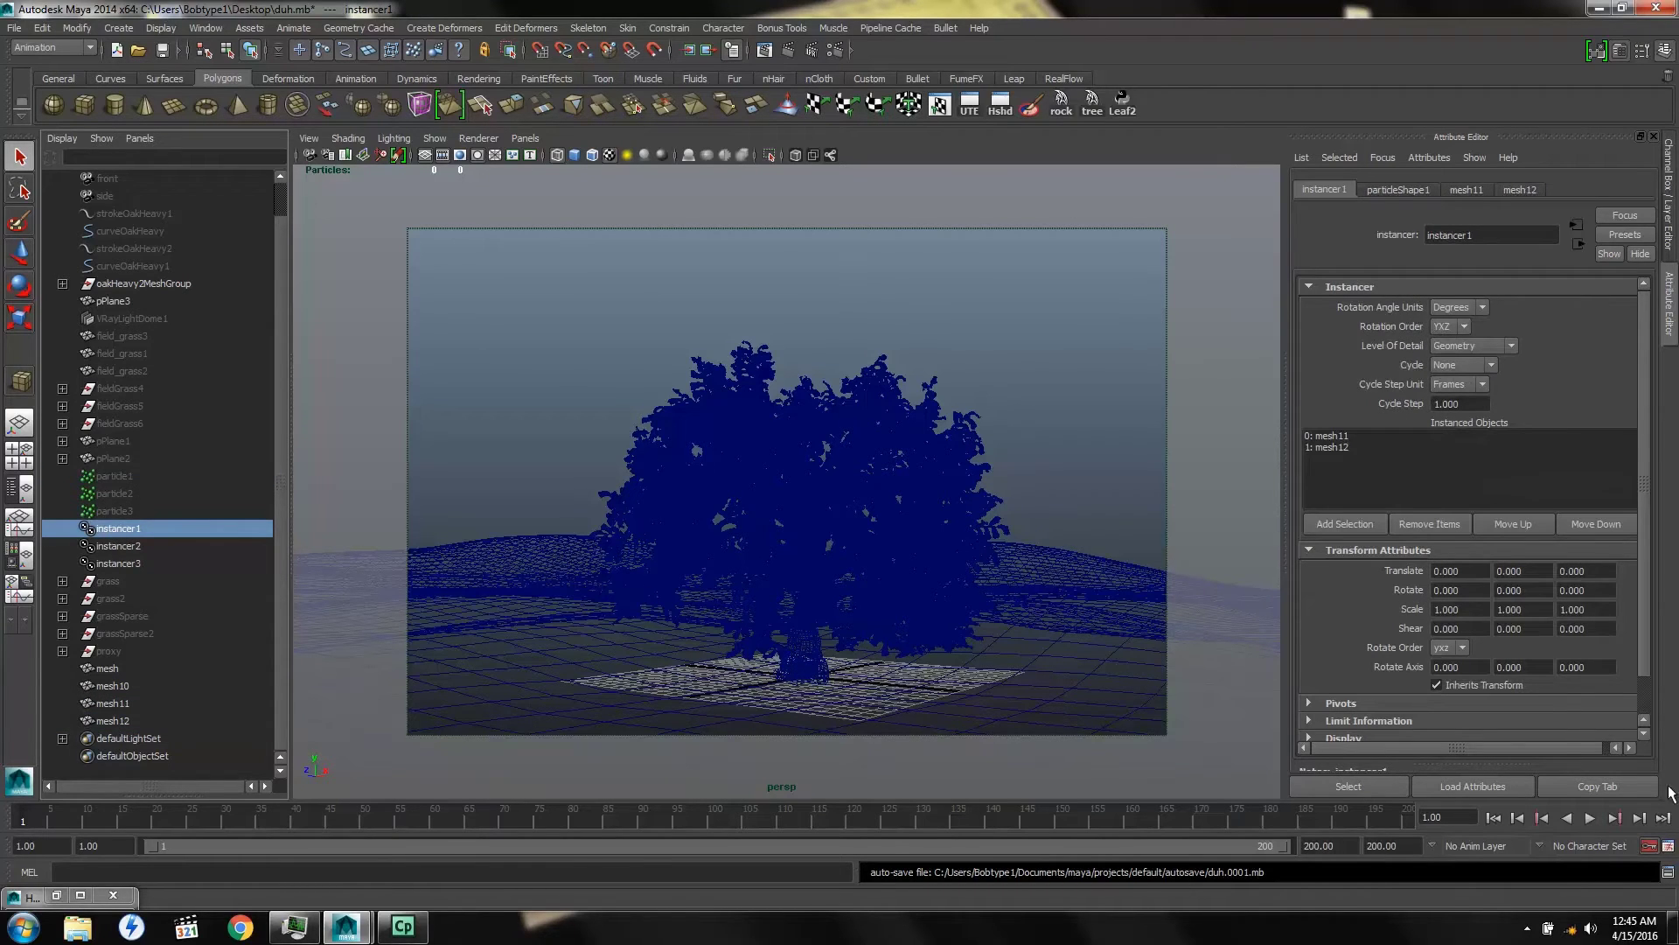
{"action": "left_click", "coordinate": [1588, 818]}
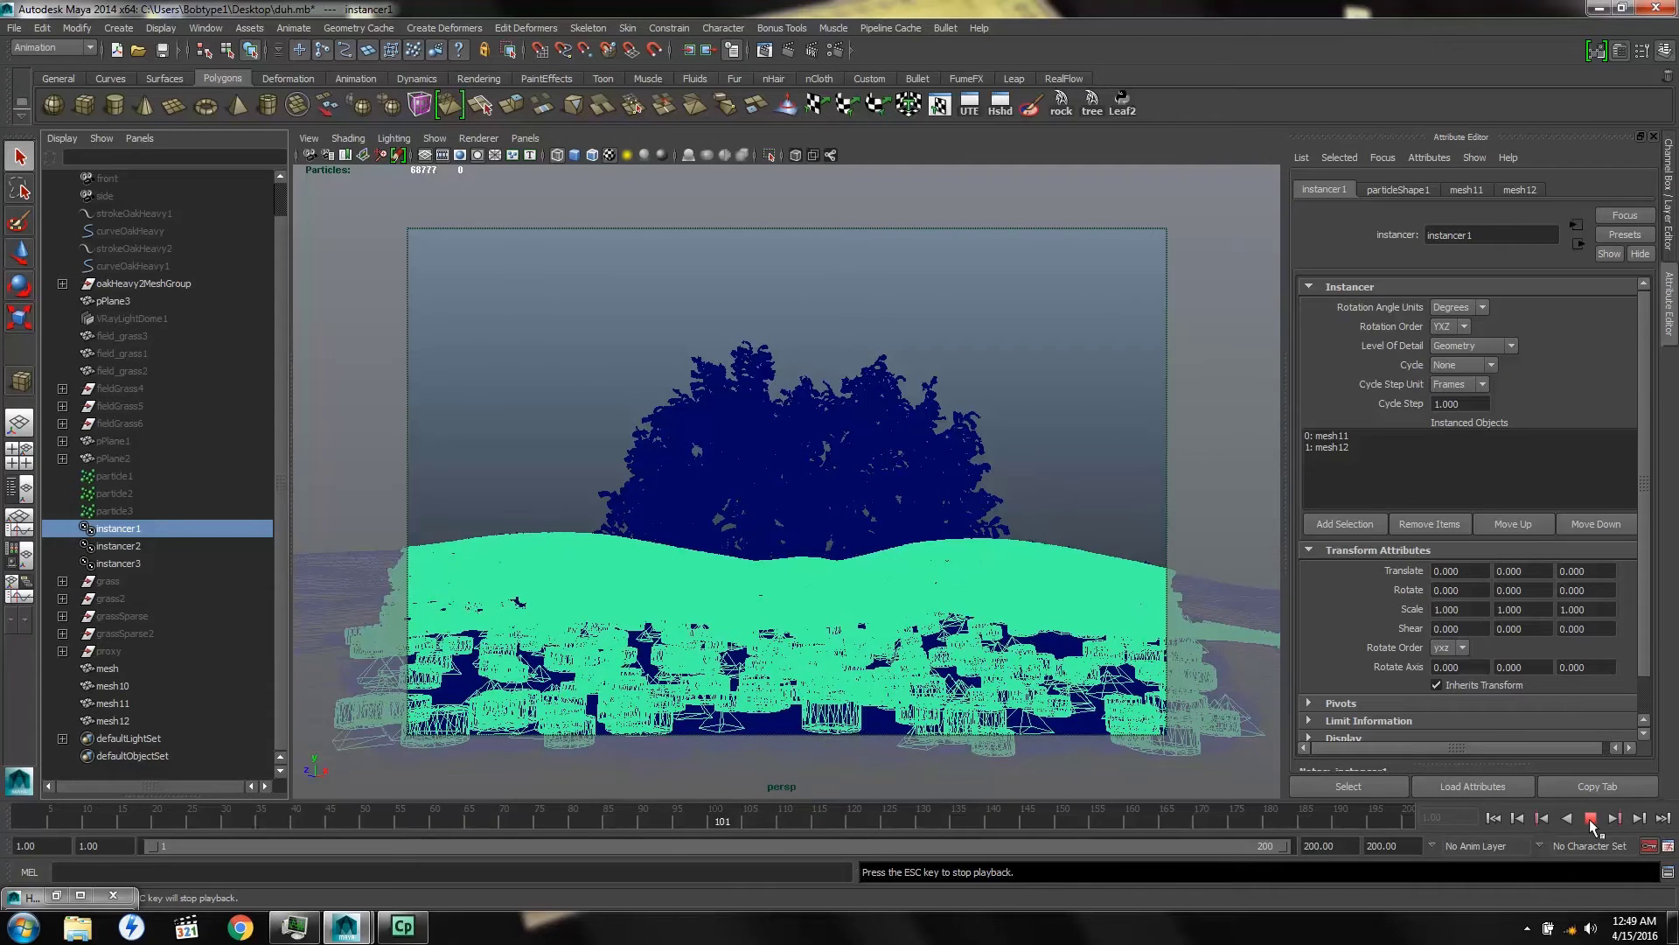
{"action": "left_click", "coordinate": [1590, 818]}
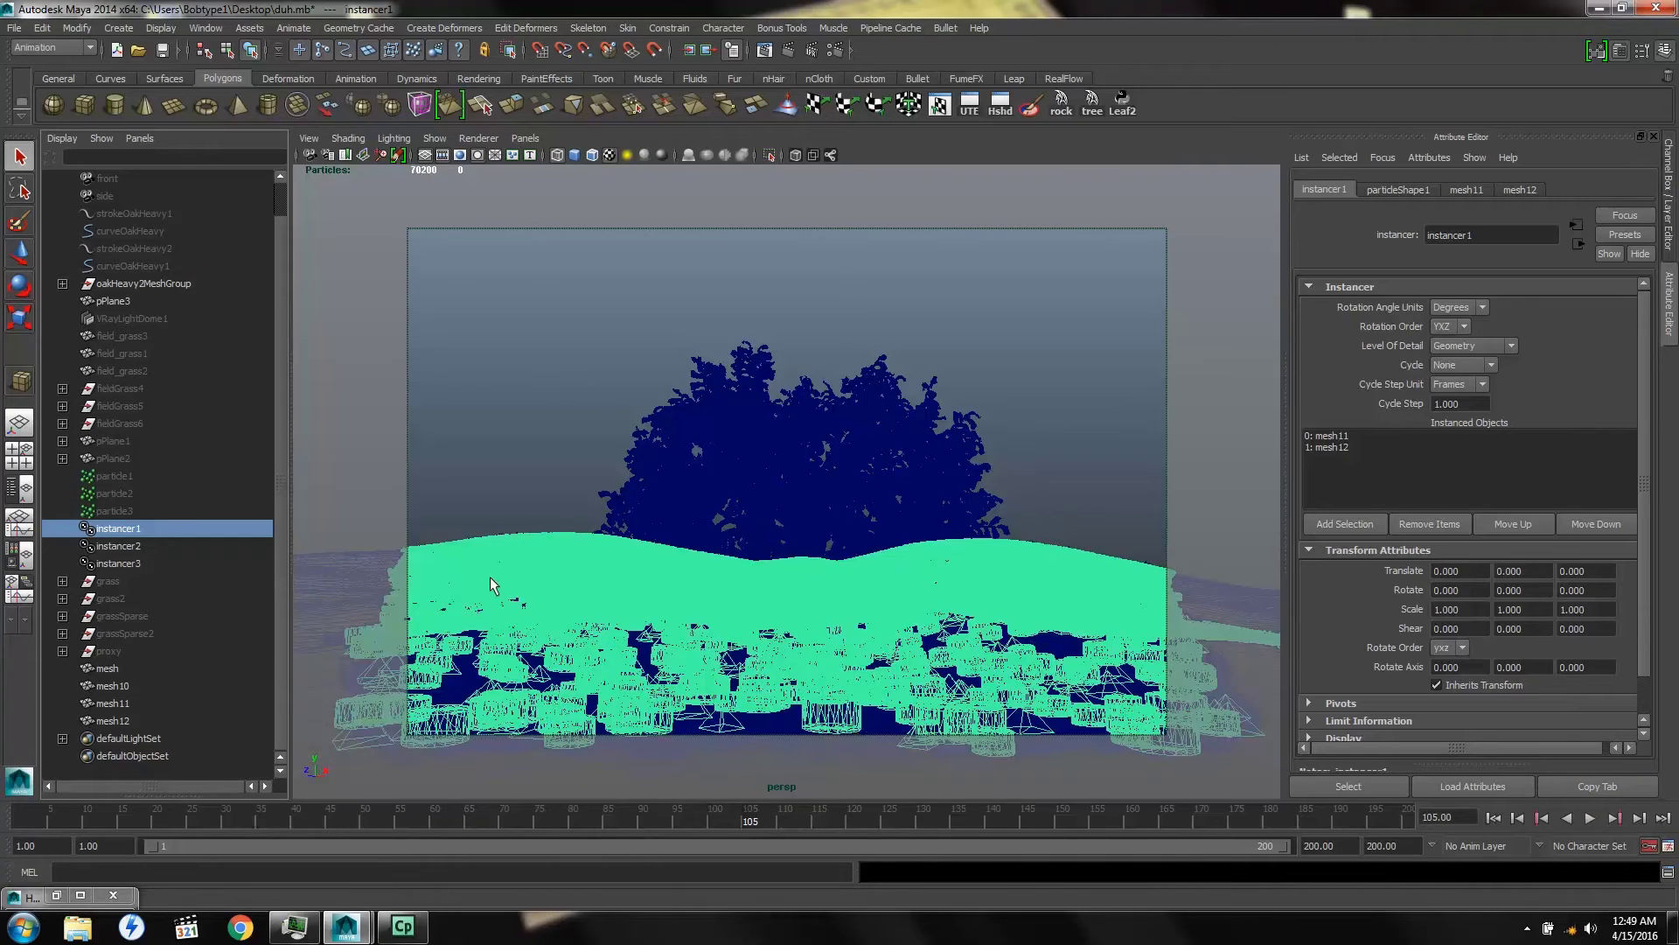
Compare the terrain coverage of instancer2 and instancer1 in the viewport and clear the selection
{"action": "left_click", "coordinate": [128, 547]}
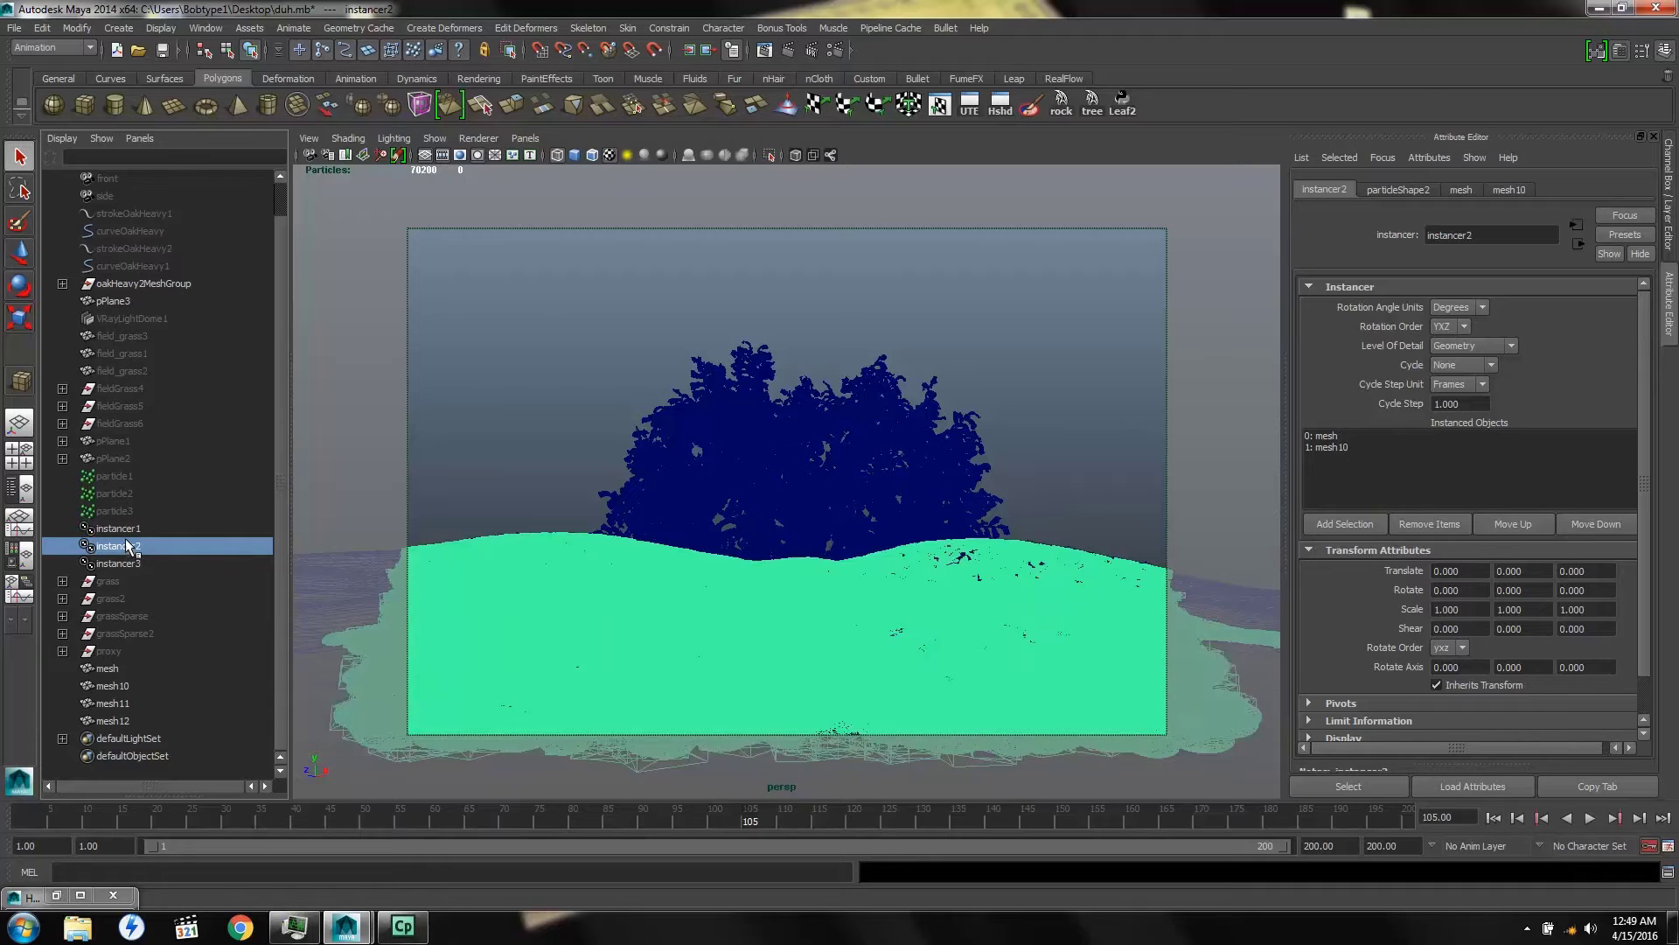
{"action": "left_click", "coordinate": [124, 529]}
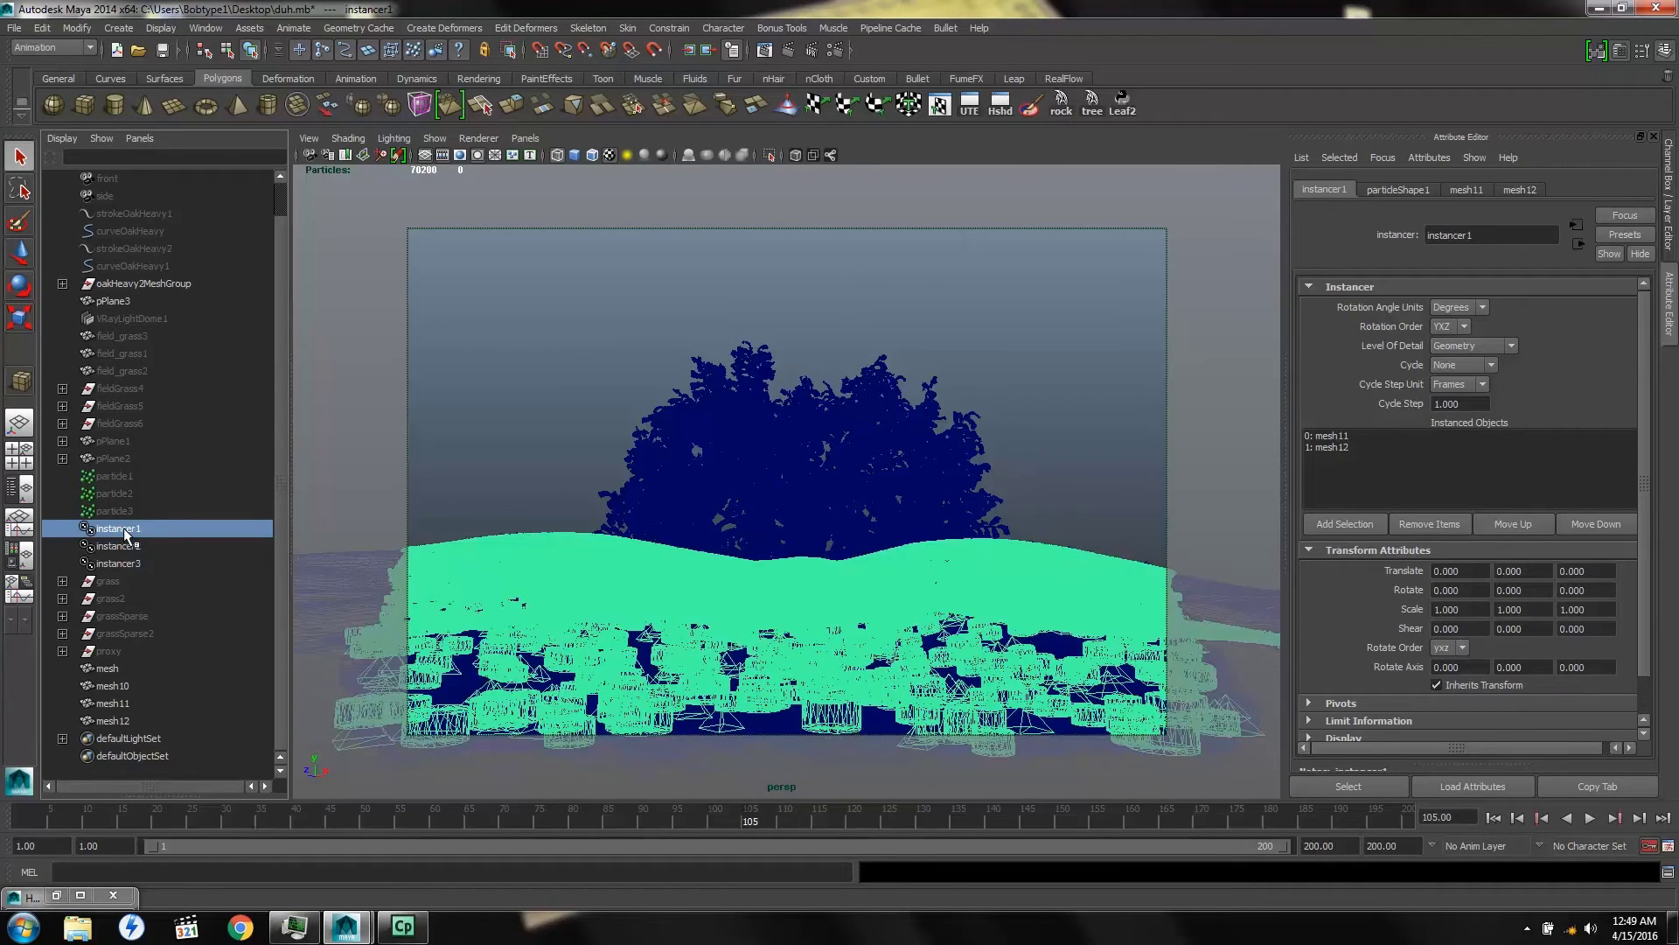
{"action": "left_click", "coordinate": [573, 436]}
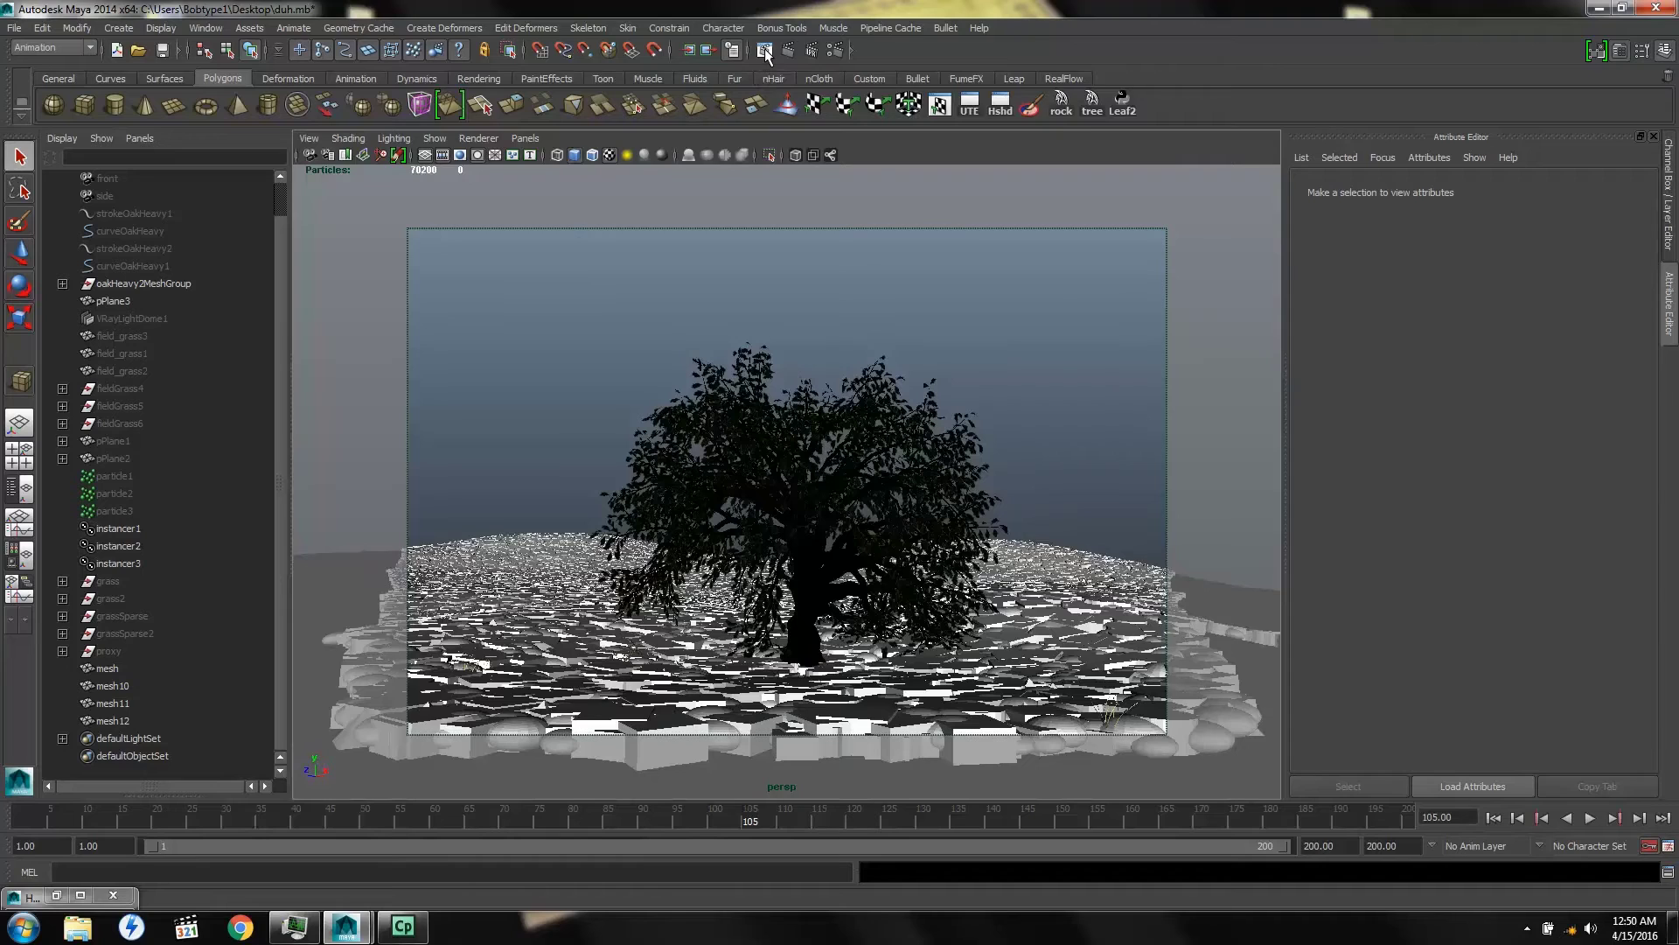
Review the V-Ray resolution and GI render settings and turn off distributed rendering
{"action": "left_click", "coordinate": [834, 51]}
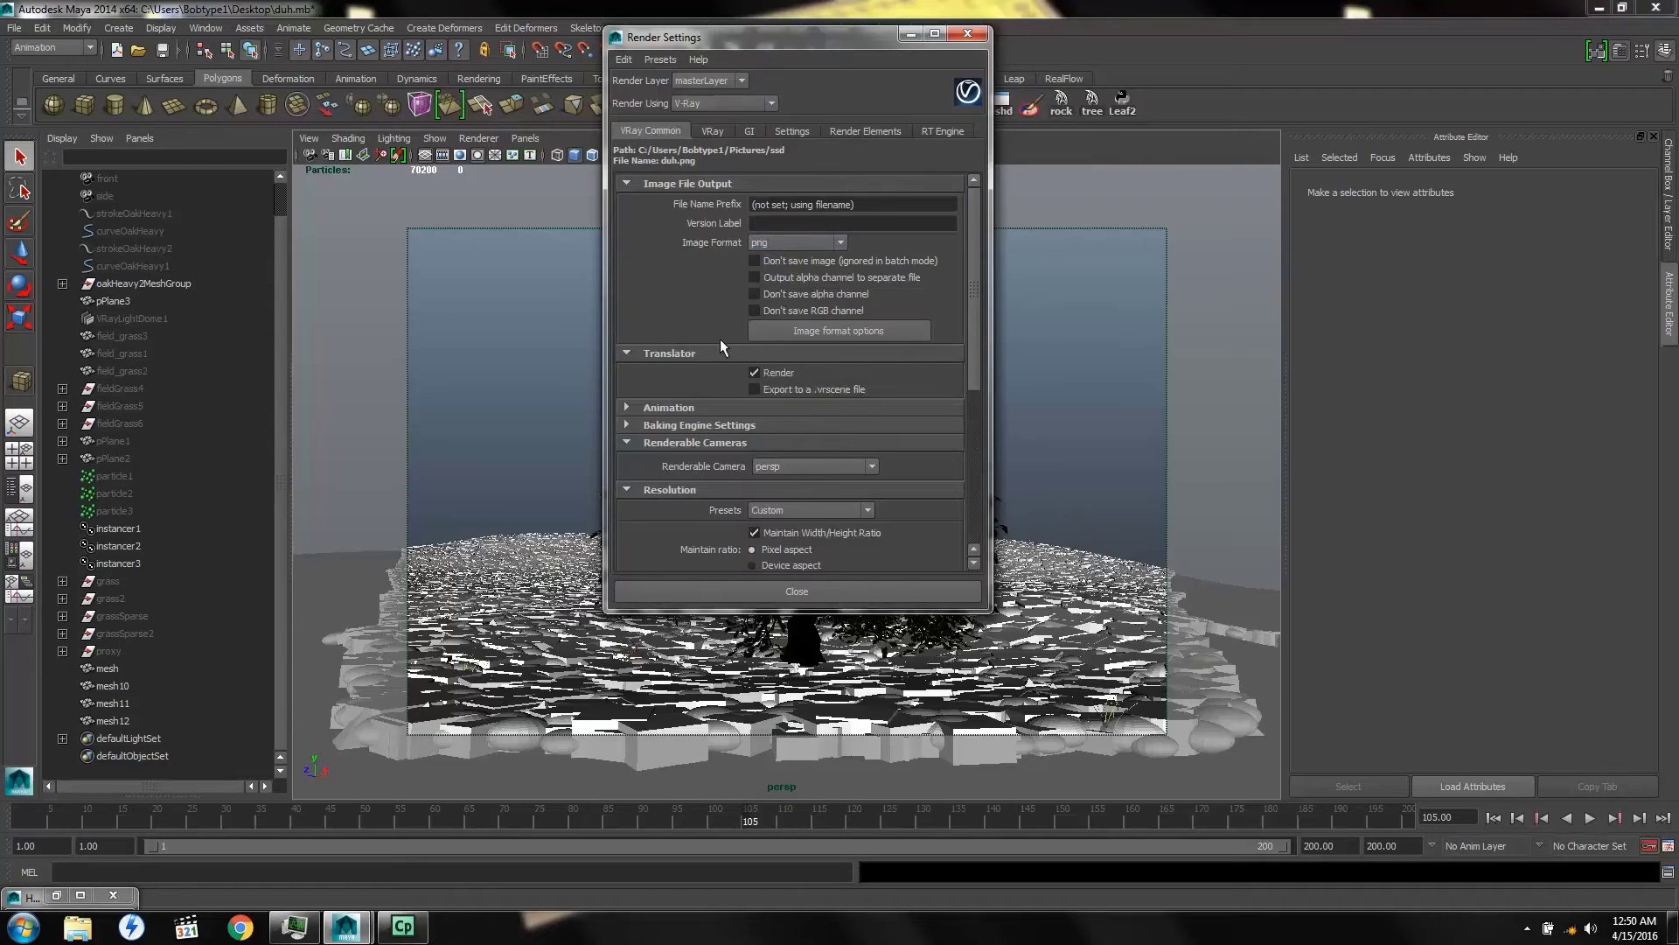
{"action": "scroll", "coordinate": [716, 346], "scroll_direction": "down", "scroll_amount": 3}
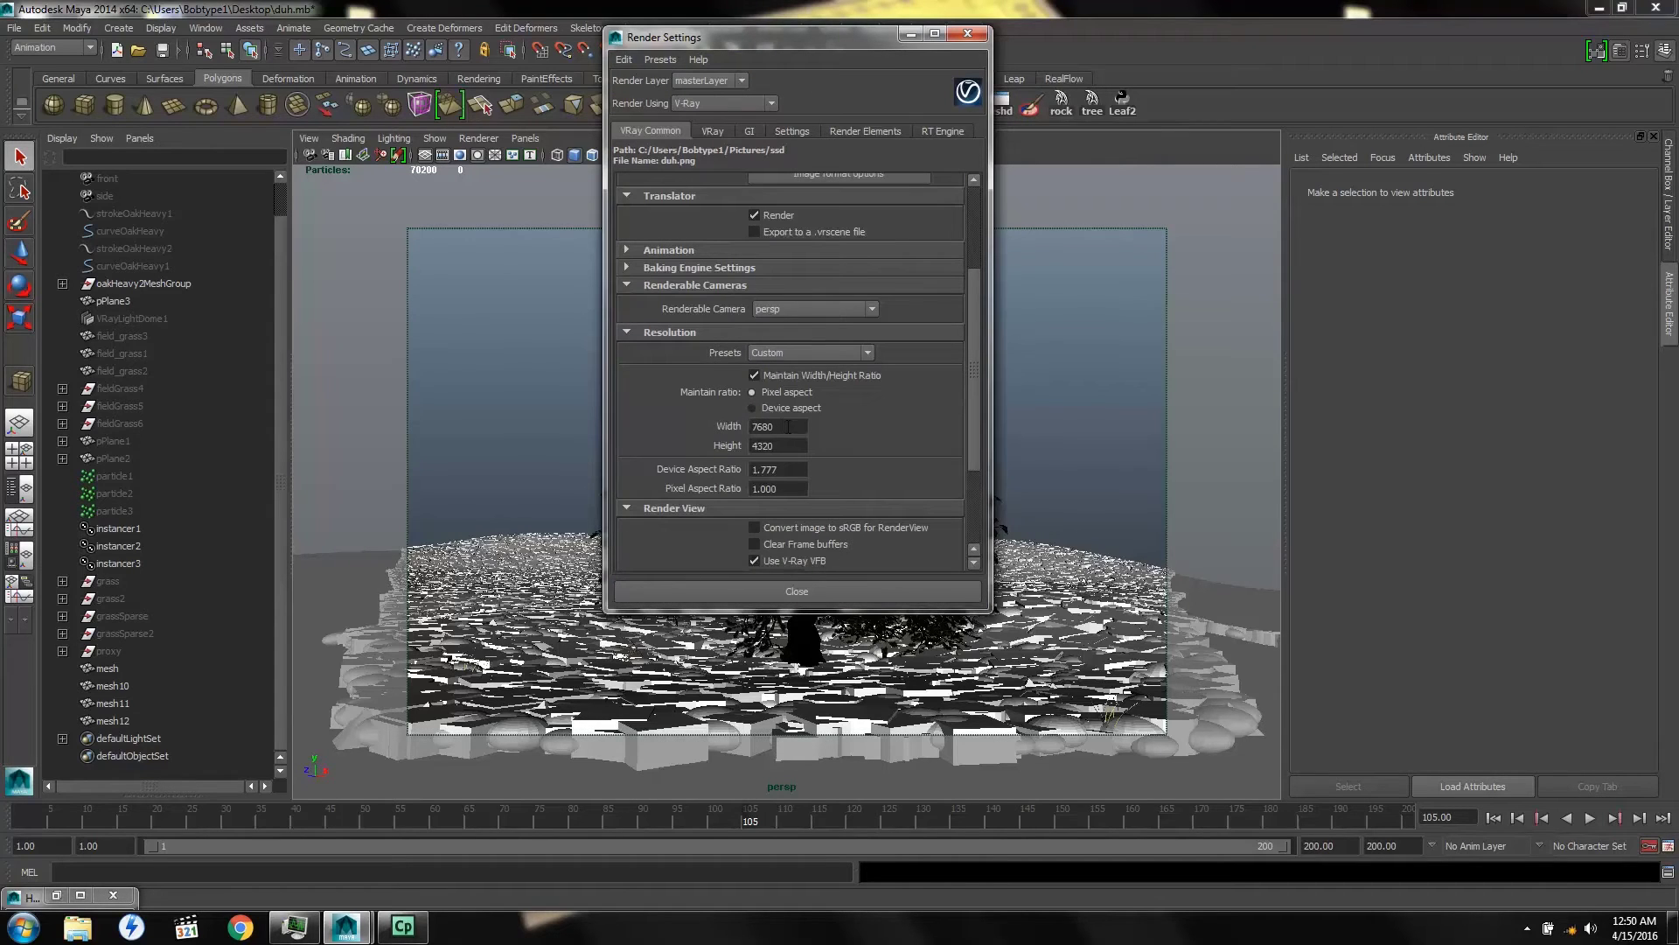
{"action": "left_click_drag", "start_coordinate": [788, 426], "coordinate": [717, 428]}
{"action": "left_click", "coordinate": [741, 129]}
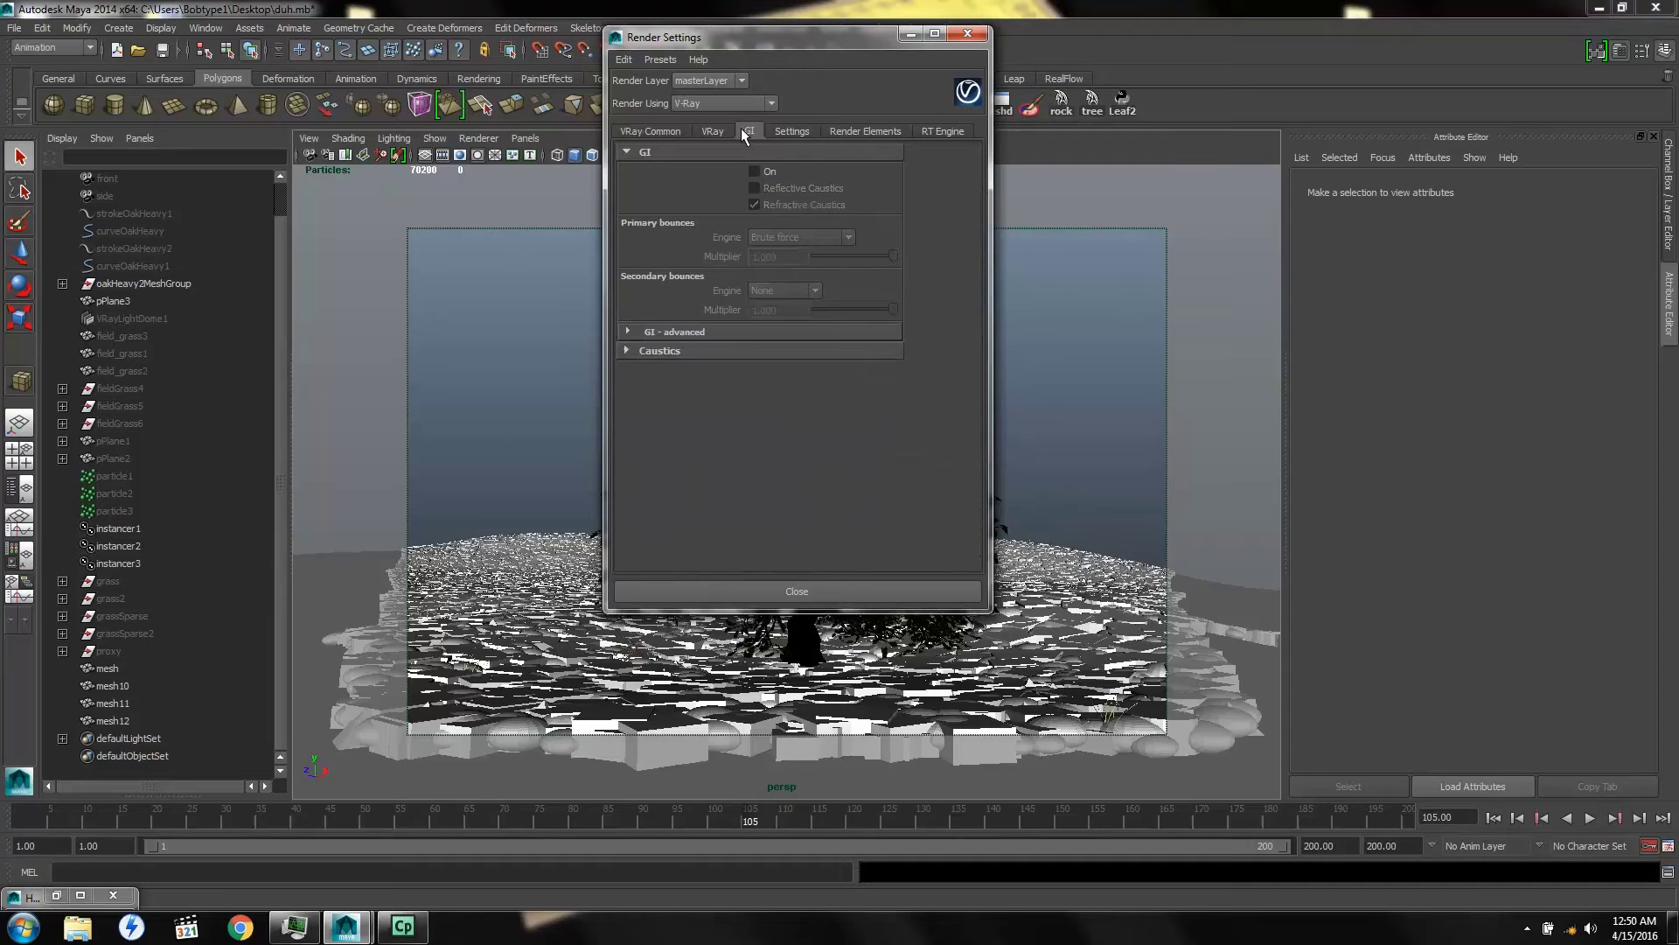
{"action": "left_click", "coordinate": [792, 132]}
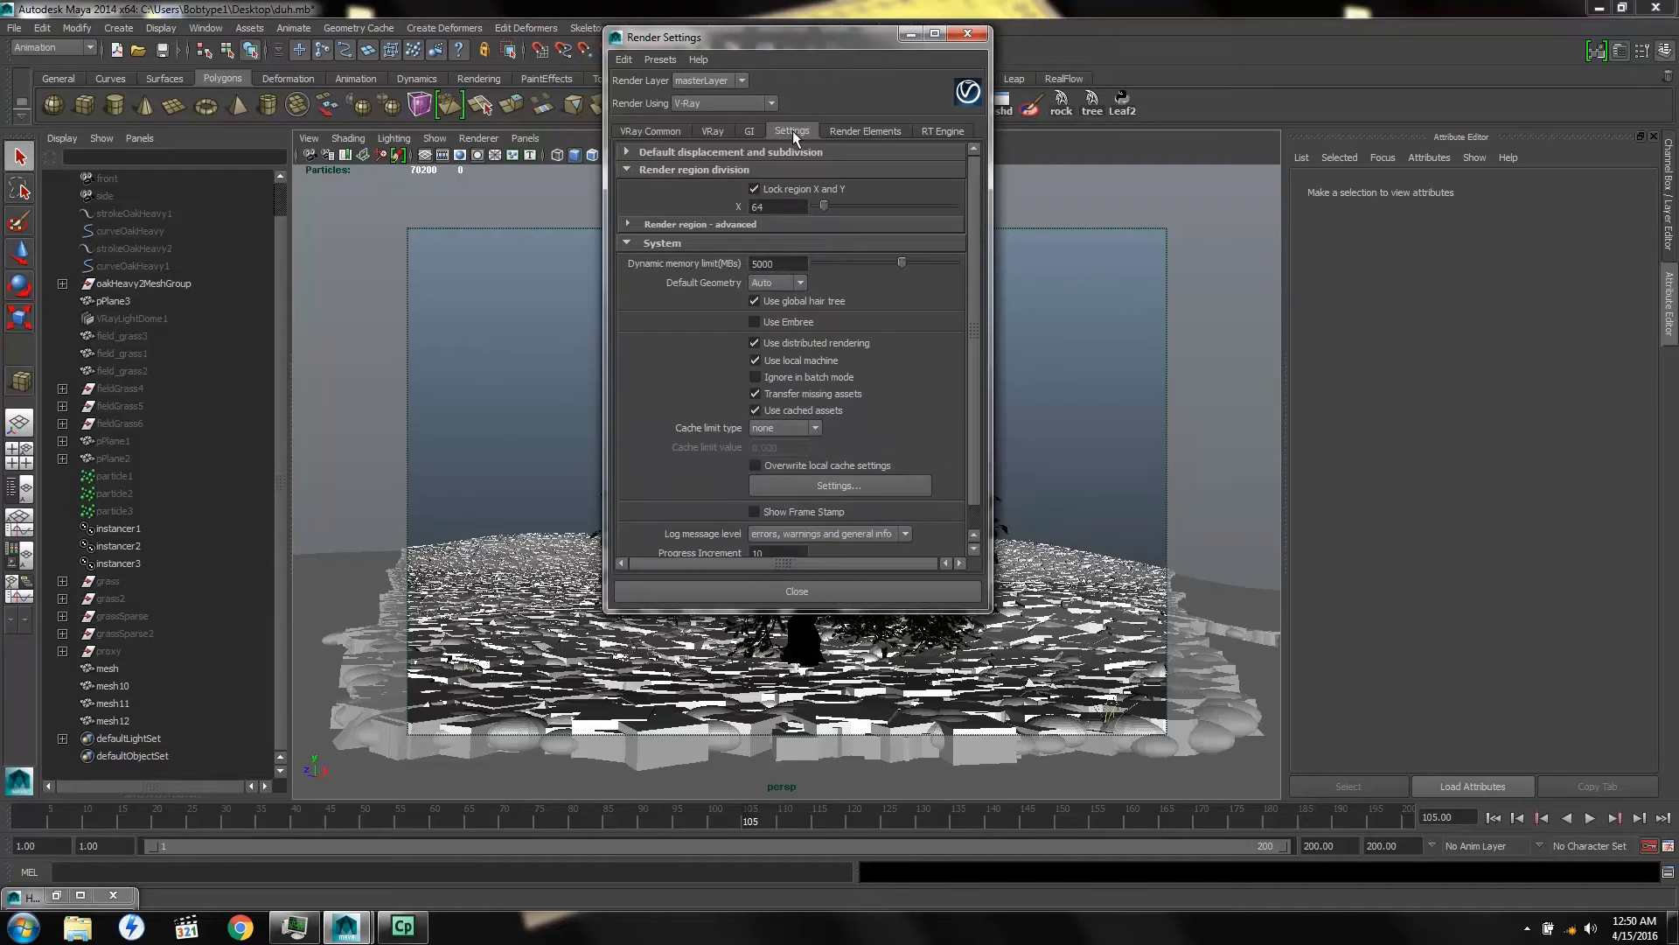
{"action": "left_click", "coordinate": [755, 343]}
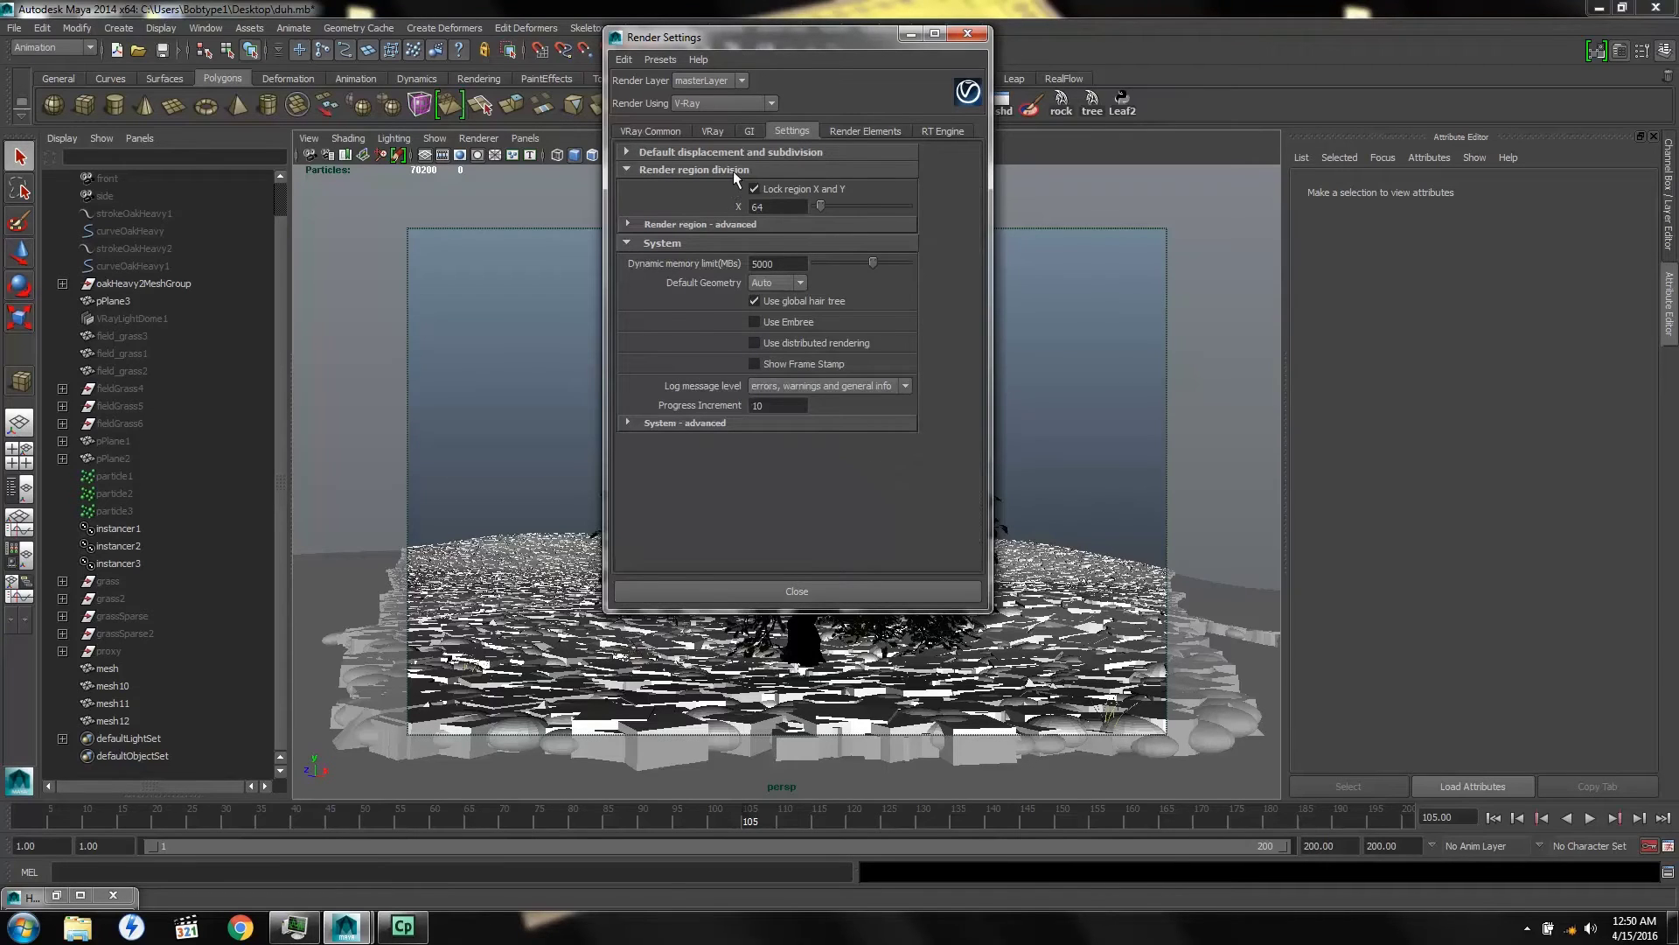
{"action": "left_click", "coordinate": [638, 133]}
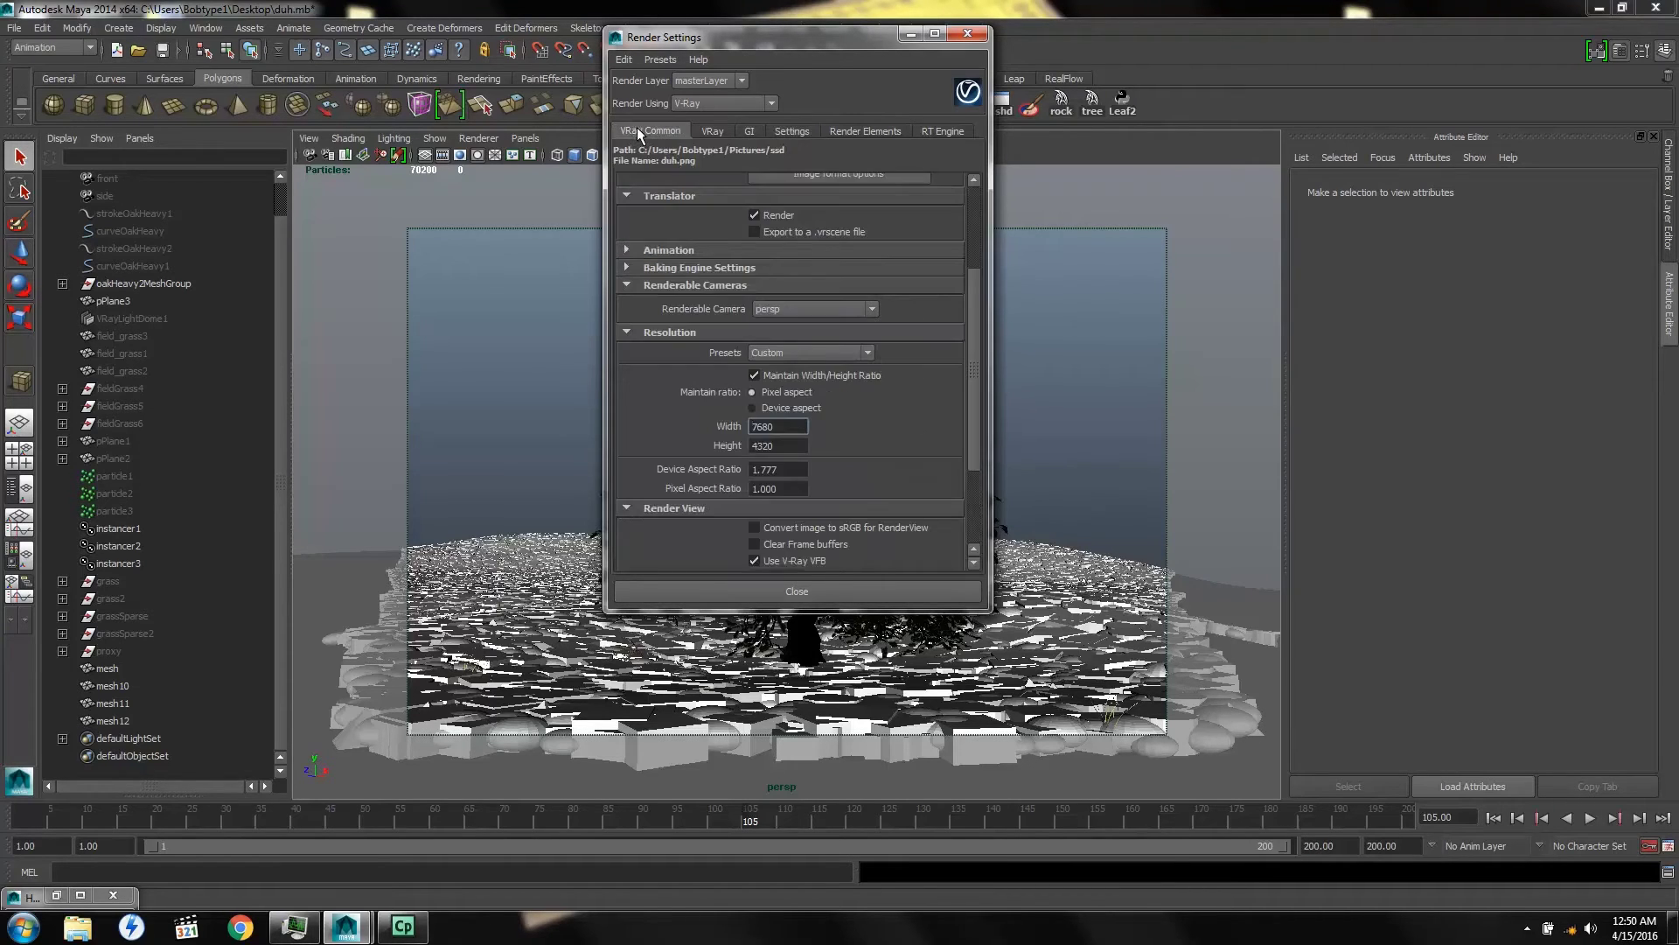
{"action": "left_click", "coordinate": [957, 31]}
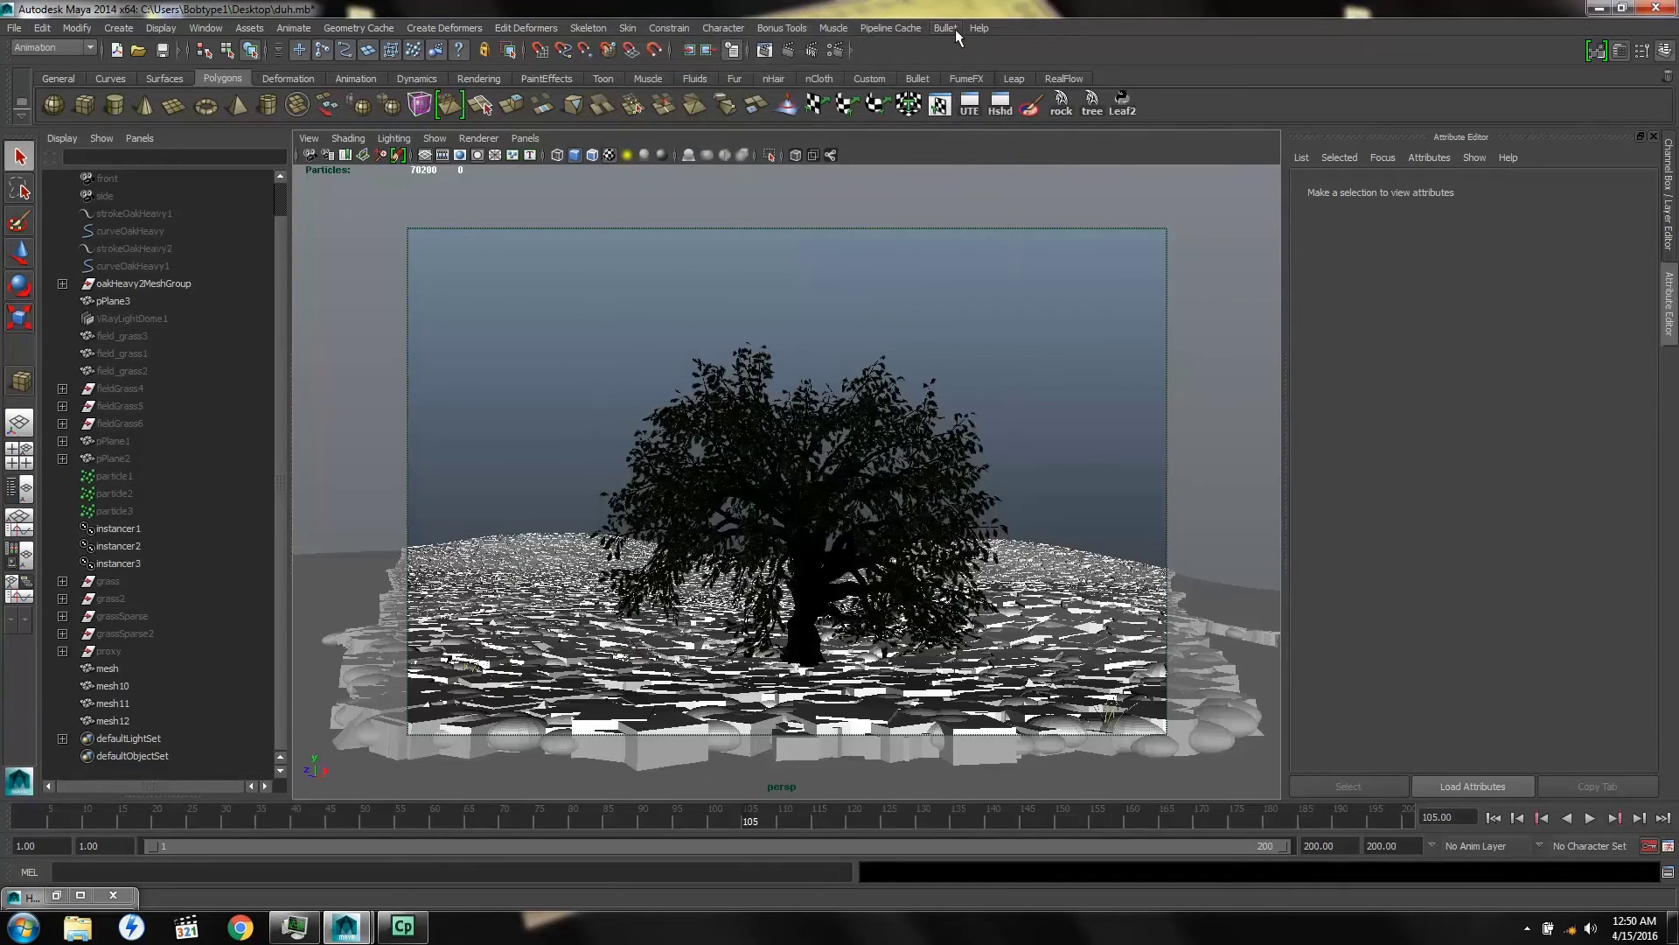
Start a V-Ray render from the persp camera and stop it in the frame buffer
{"action": "left_click", "coordinate": [764, 50]}
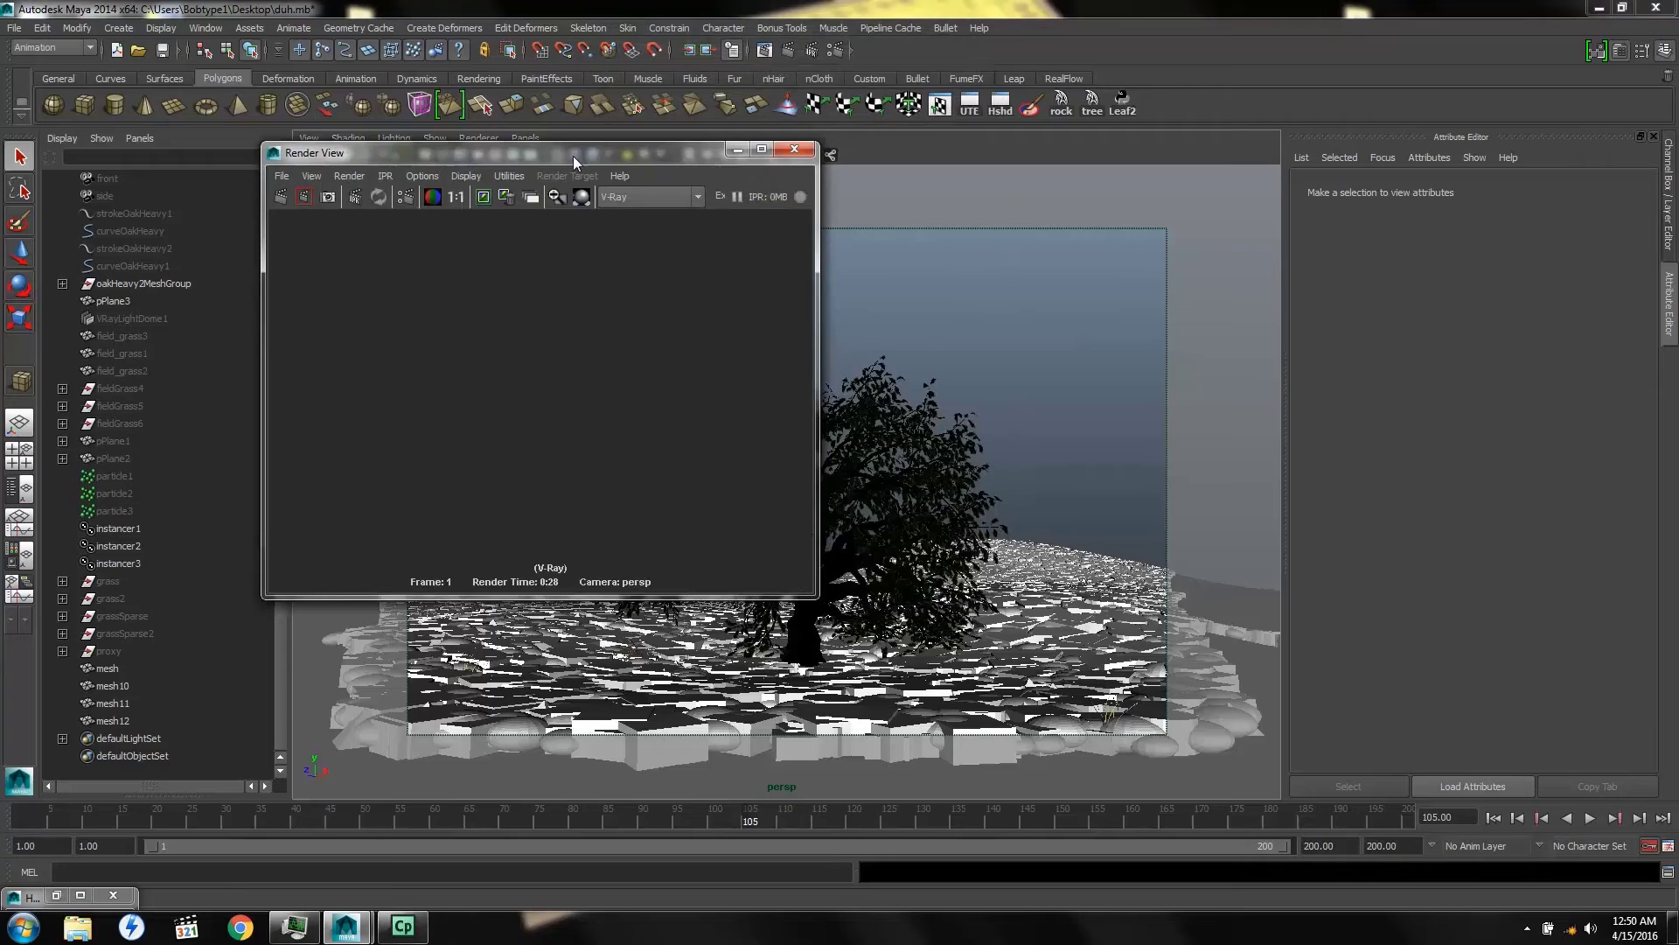
{"action": "left_click", "coordinate": [349, 176]}
{"action": "mouse_move", "coordinate": [378, 276]}
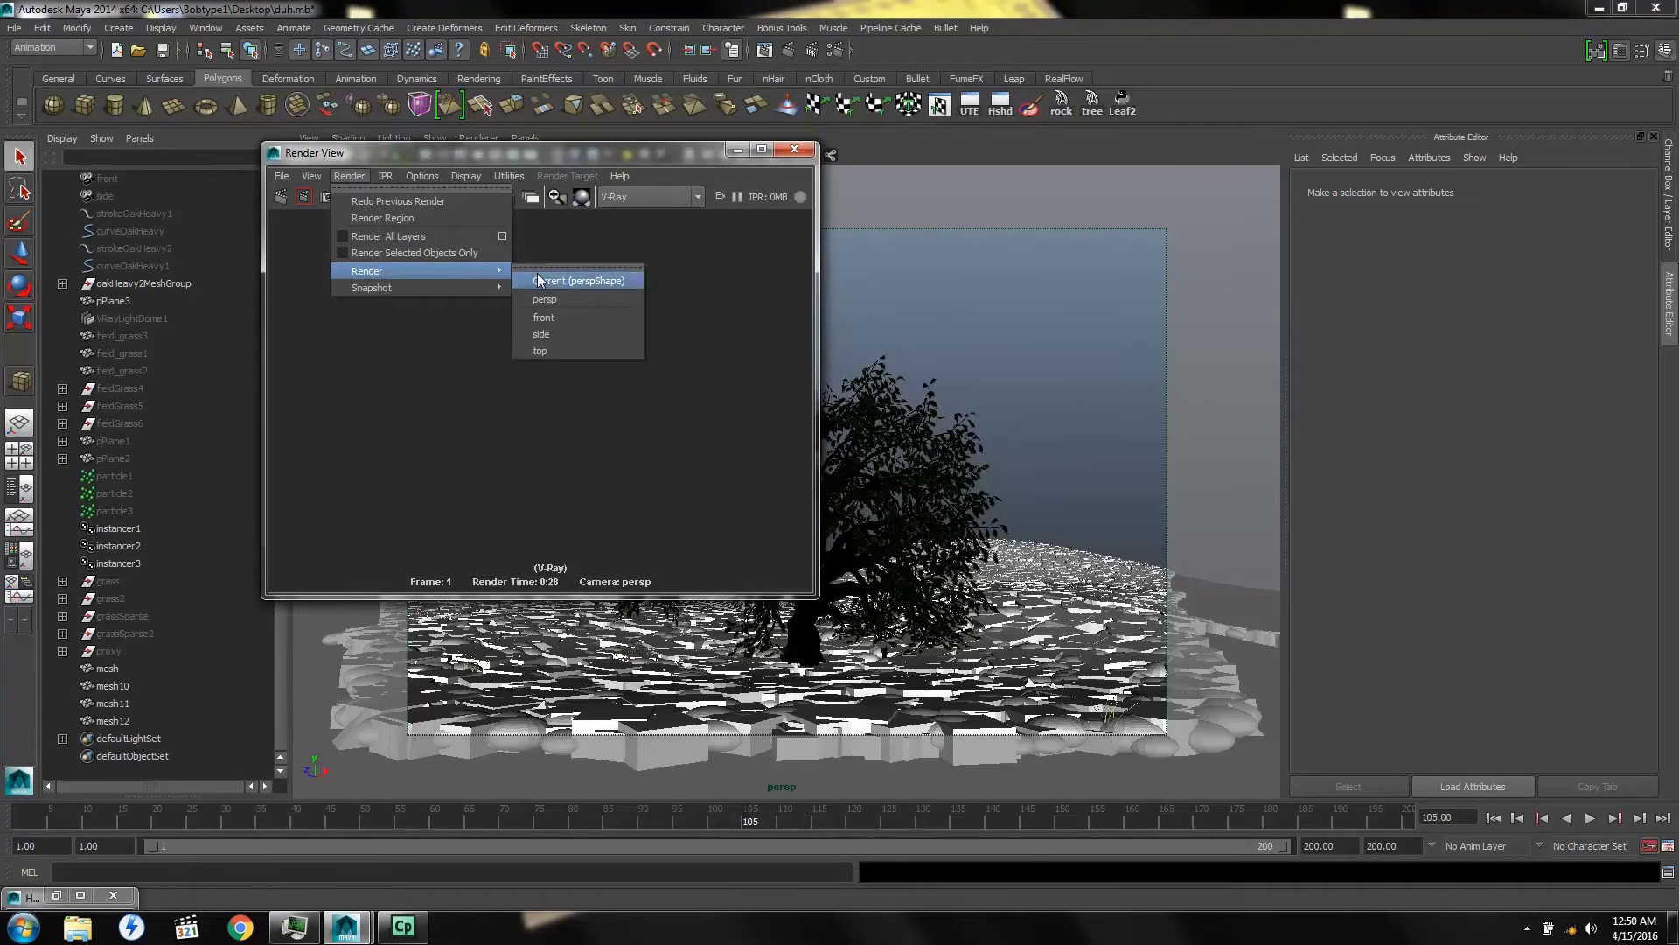
{"action": "left_click", "coordinate": [550, 297]}
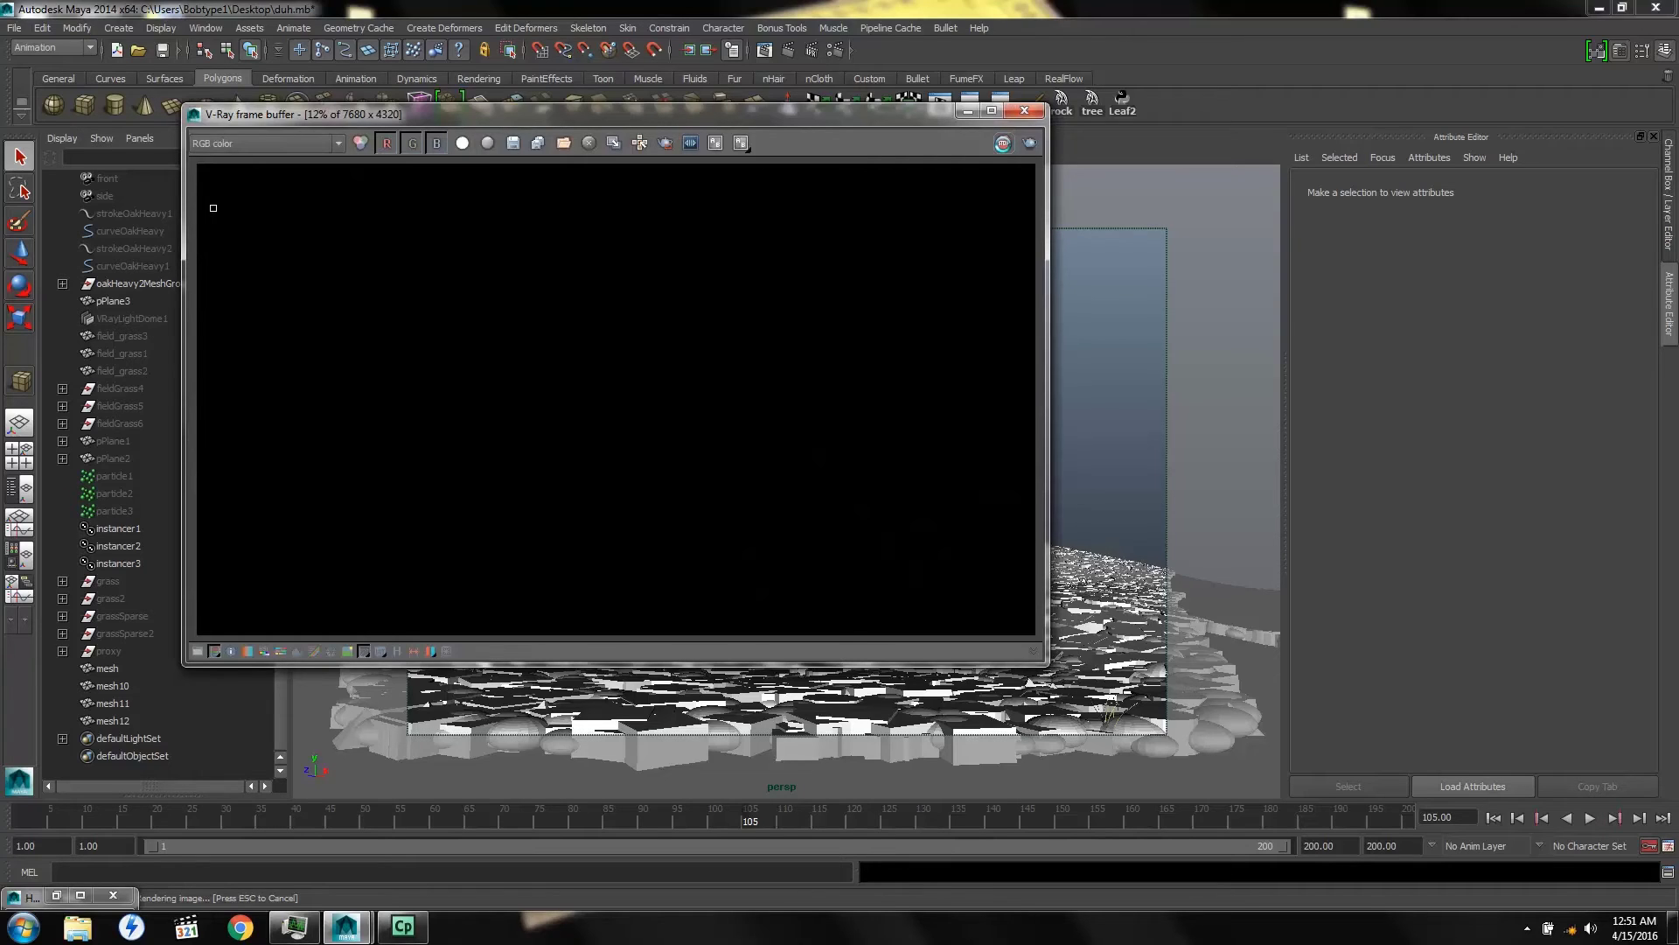
{"action": "left_click", "coordinate": [1003, 142]}
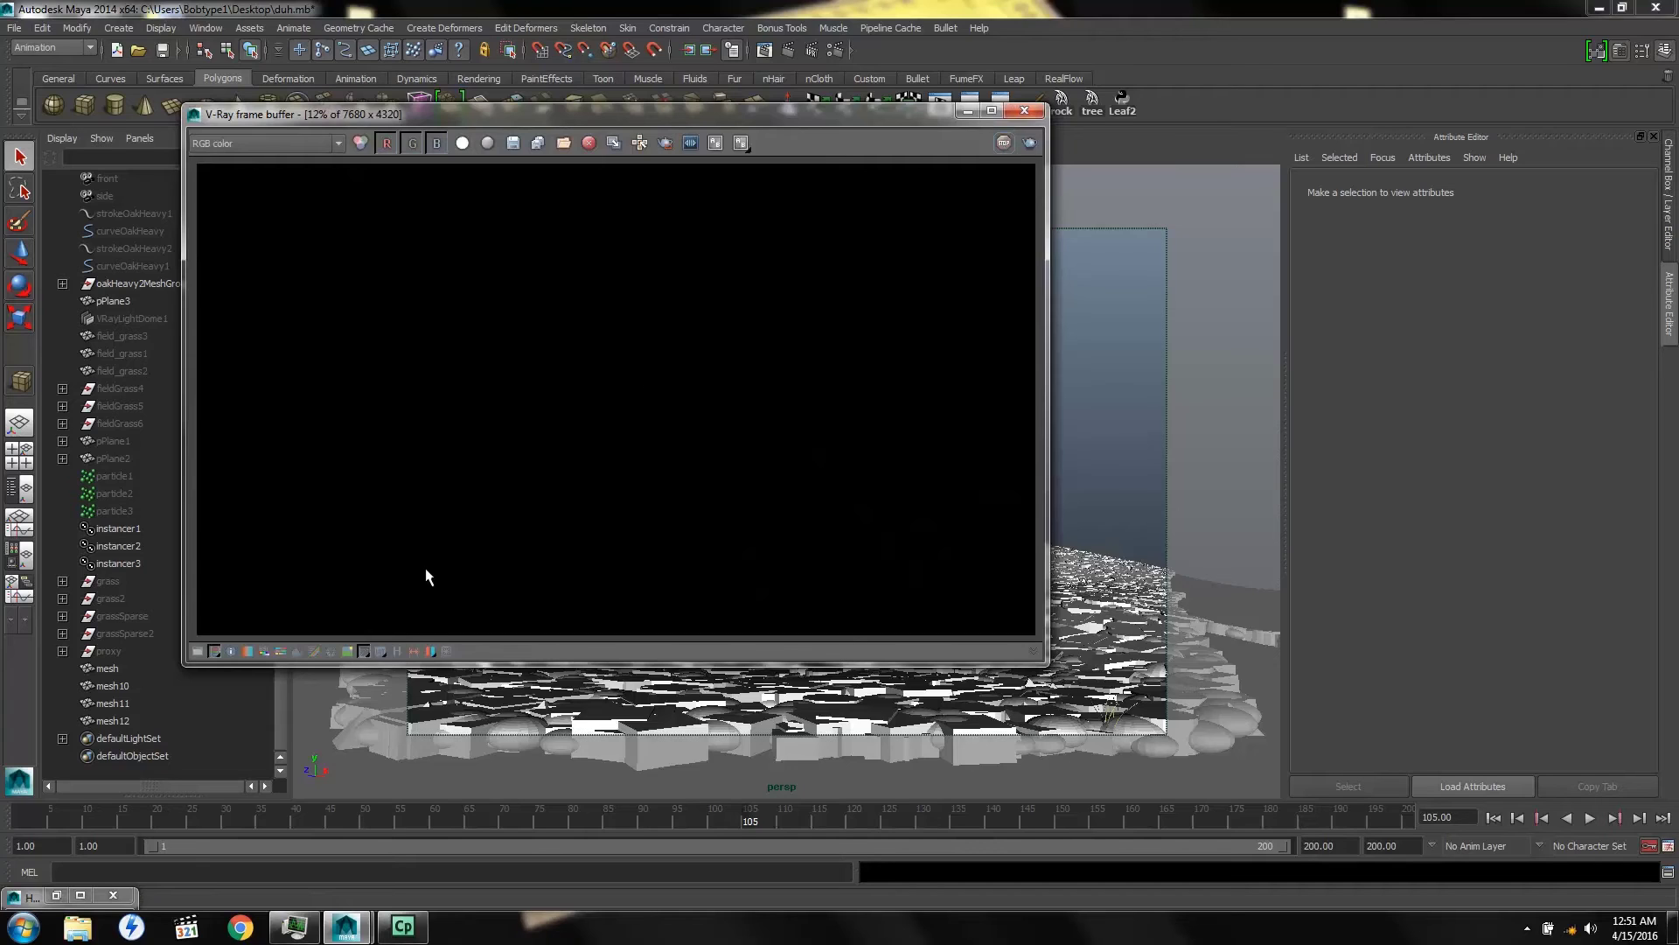
Load the earlier 7680x4320 oak tree render lasting 22m 32s from the V-Ray render history
{"action": "left_click", "coordinate": [397, 651]}
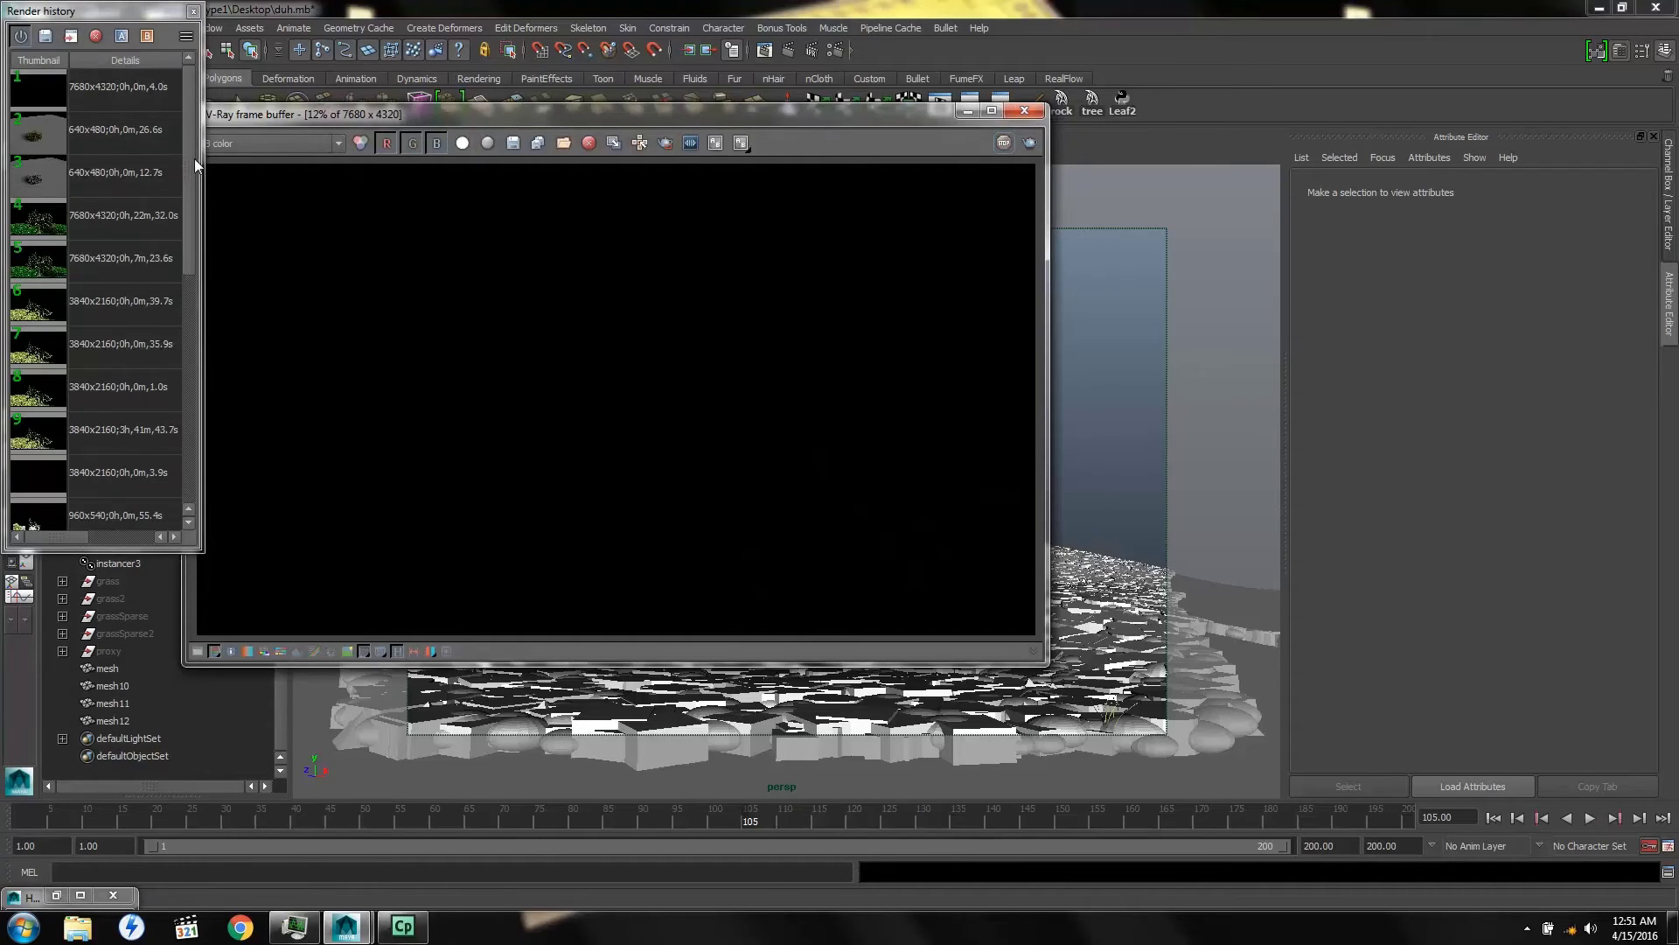
{"action": "mouse_move", "coordinate": [189, 138]}
{"action": "left_mouse_down"}
{"action": "mouse_move", "coordinate": [190, 444]}
{"action": "mouse_move", "coordinate": [192, 154]}
{"action": "left_mouse_up"}
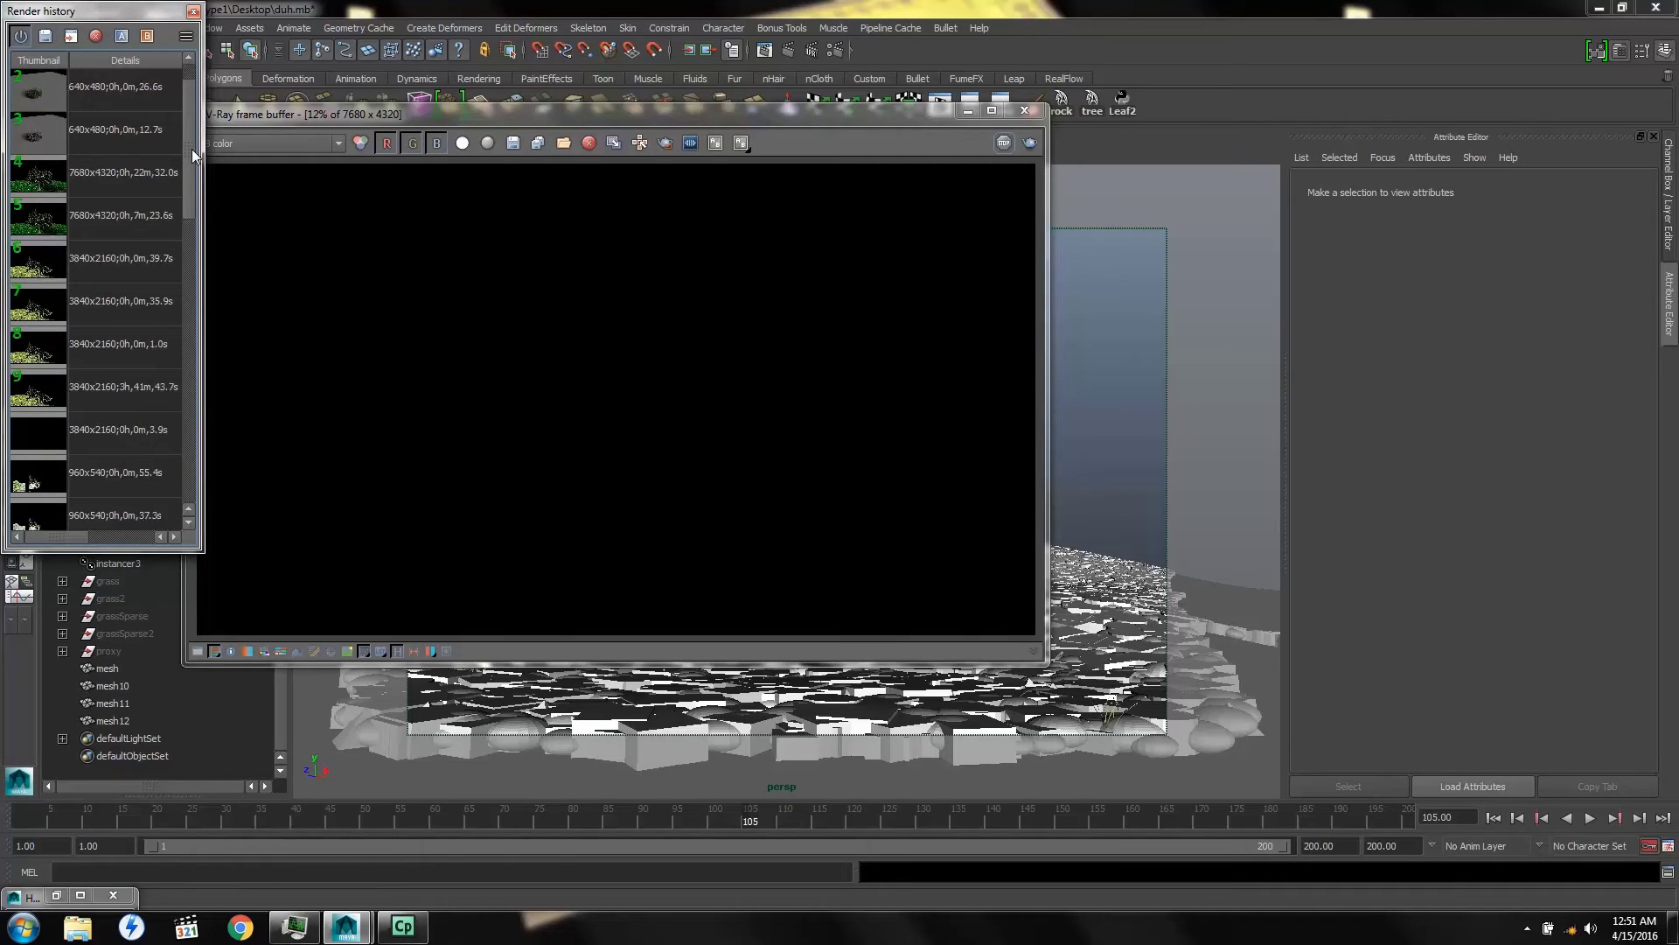
{"action": "left_click", "coordinate": [32, 181]}
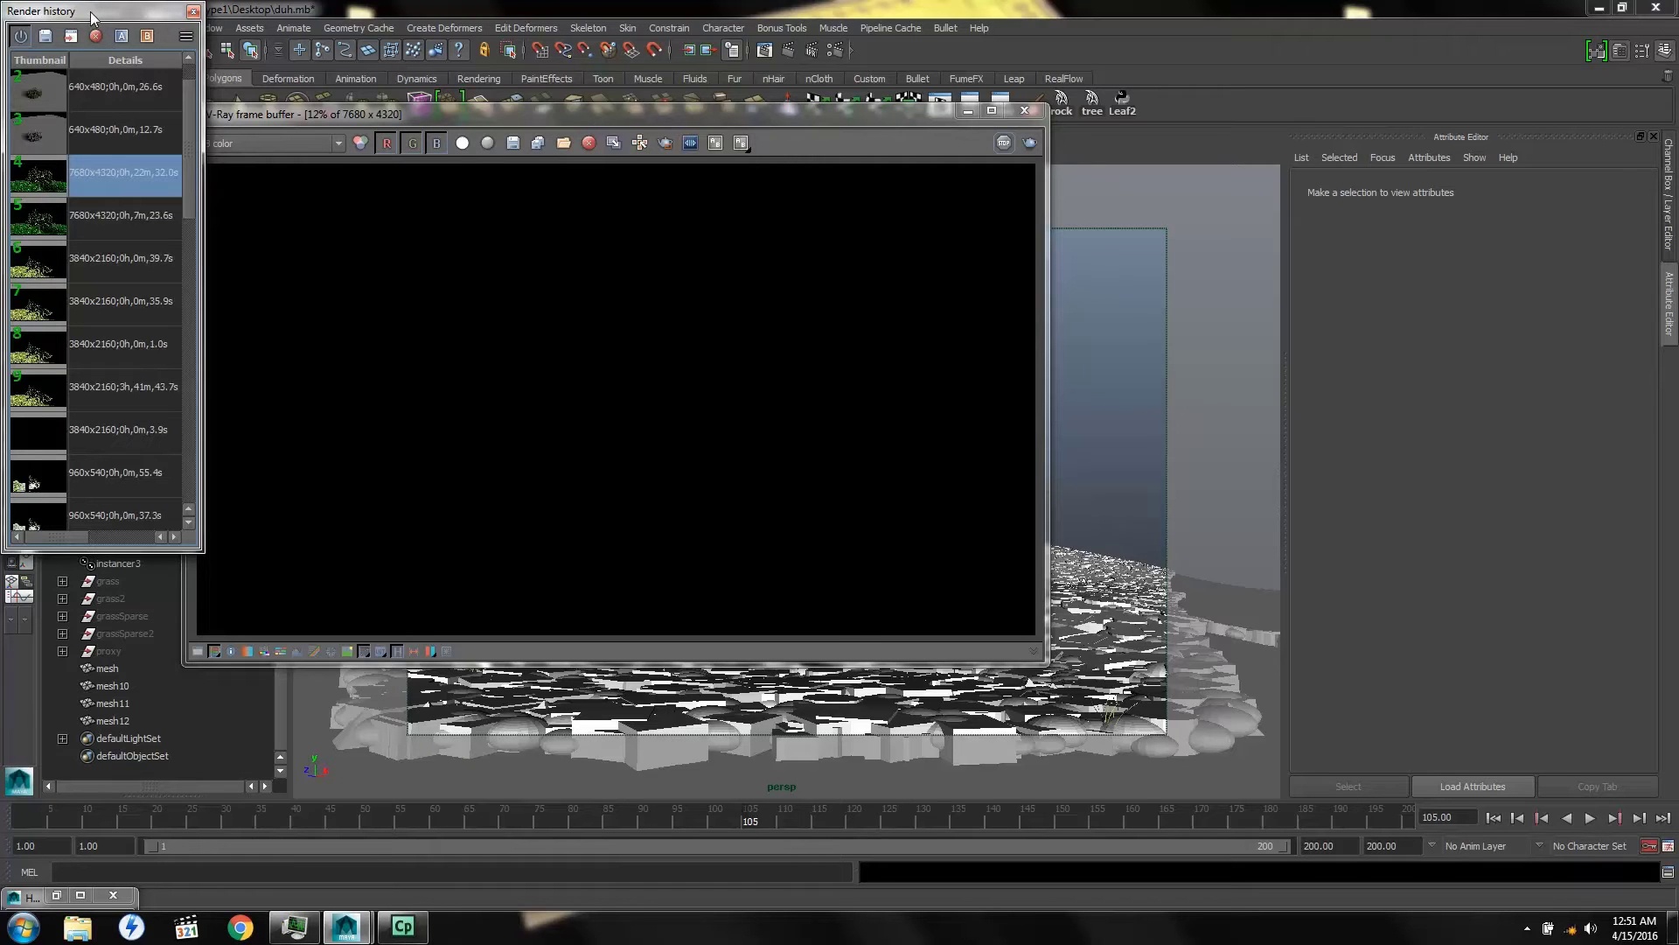
{"action": "left_click_drag", "start_coordinate": [90, 11], "coordinate": [166, 304]}
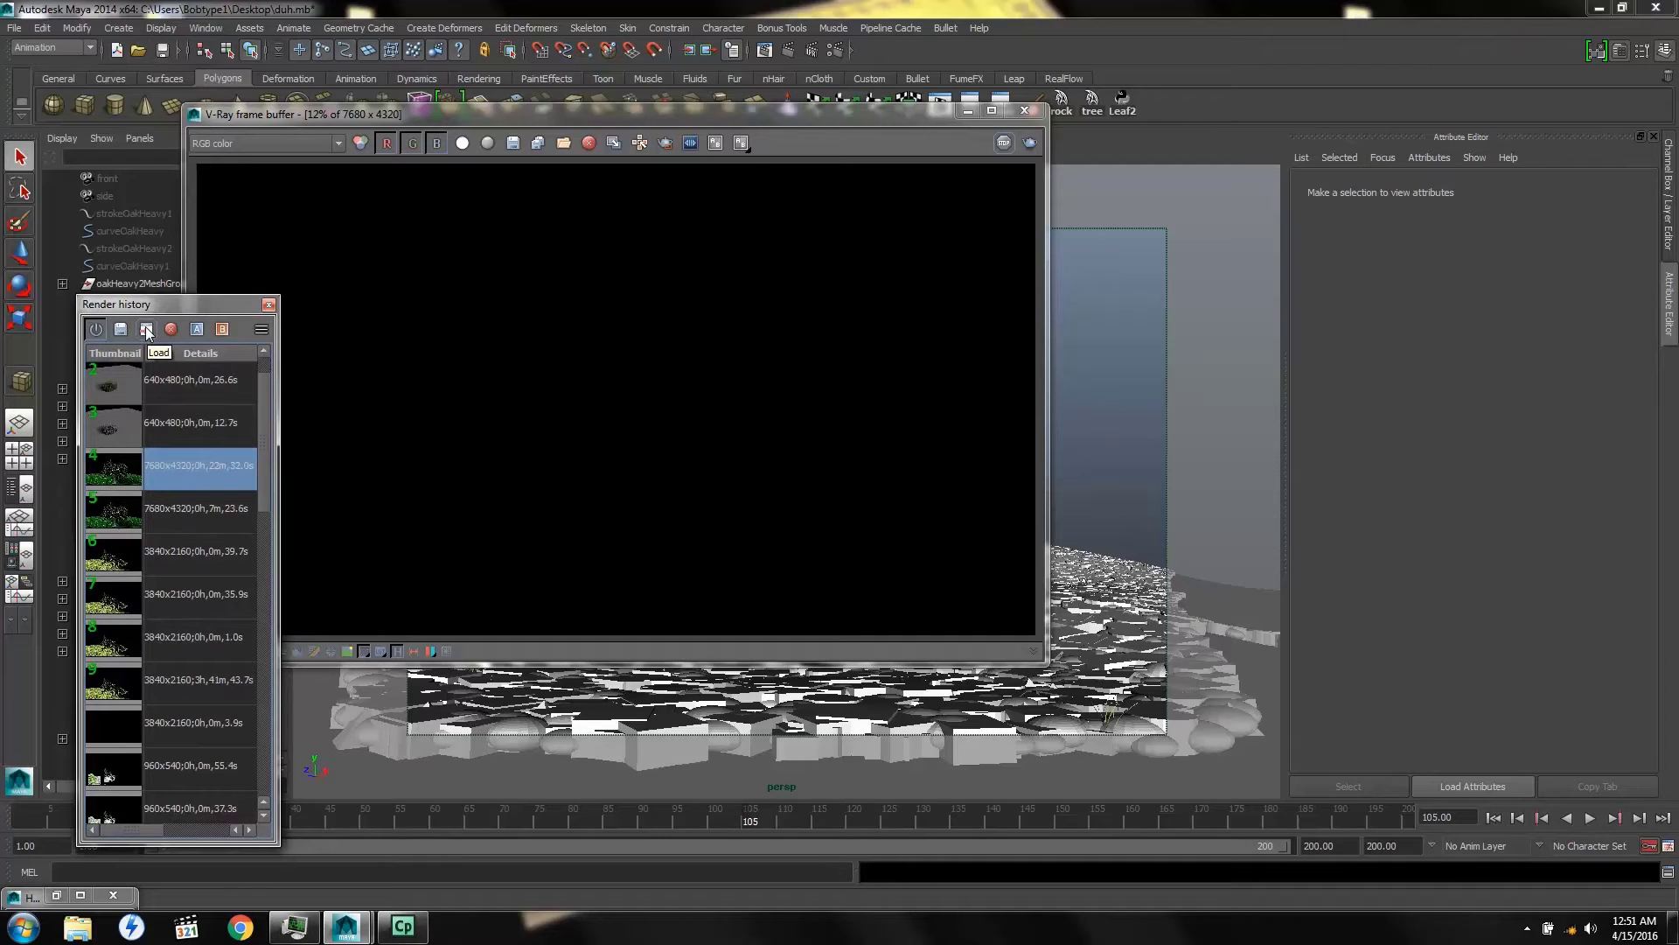
{"action": "left_click", "coordinate": [147, 329]}
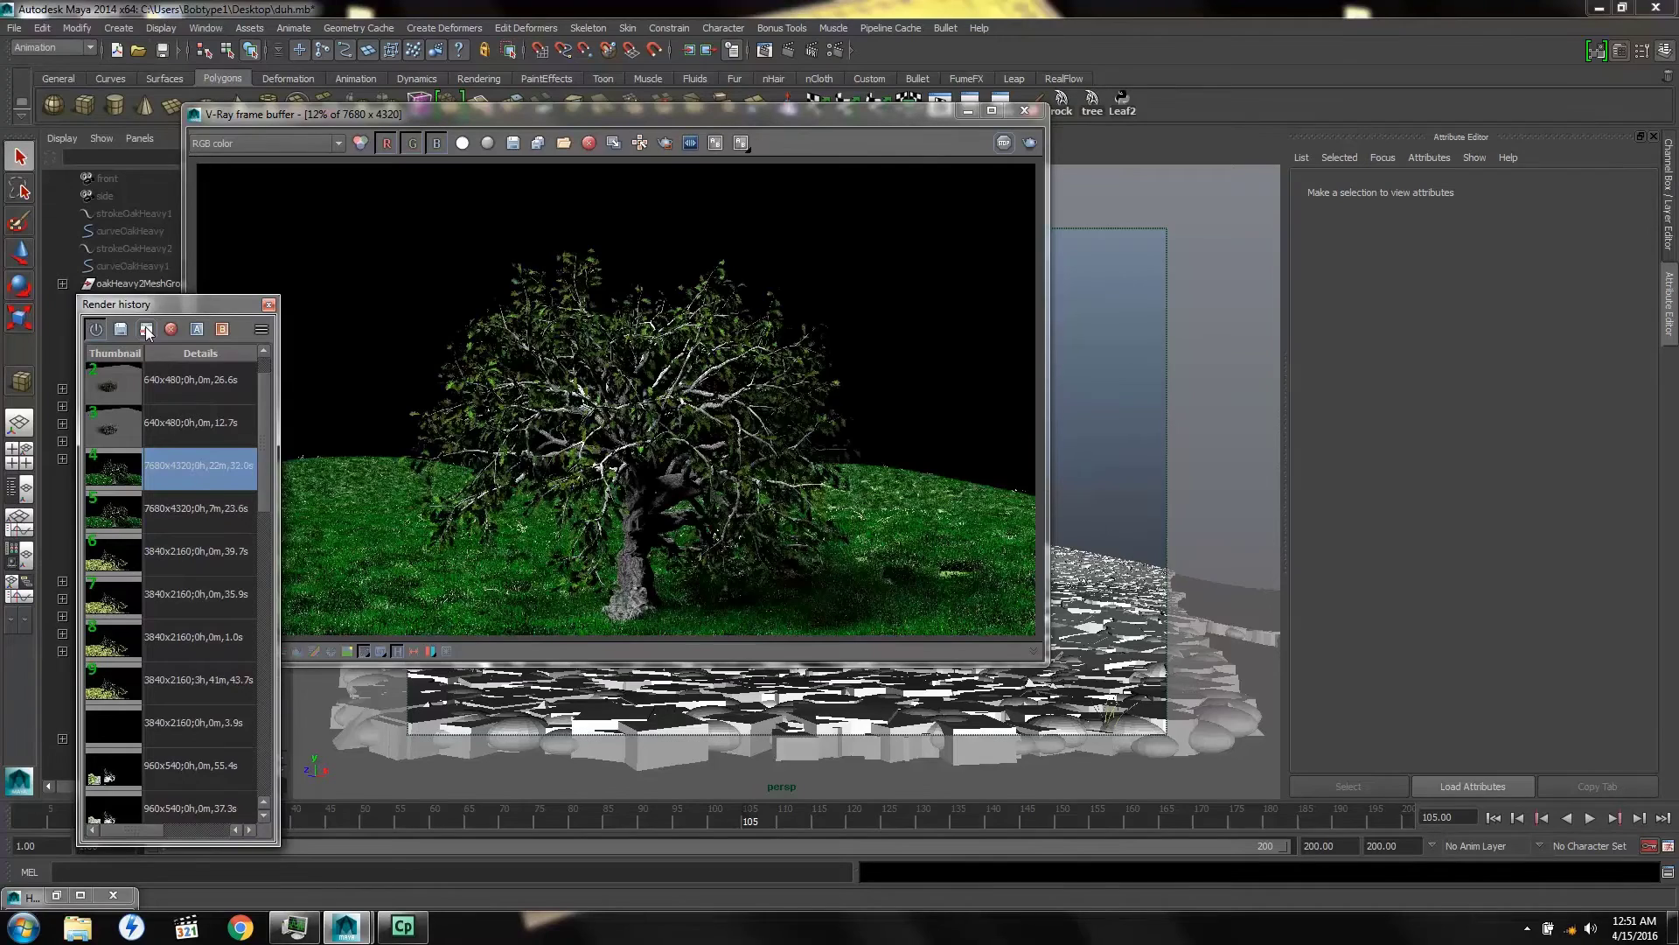
Examine the loaded render full screen at 100% zoom, from the oak branches and leaves down to the grass hill
{"action": "left_click", "coordinate": [992, 111]}
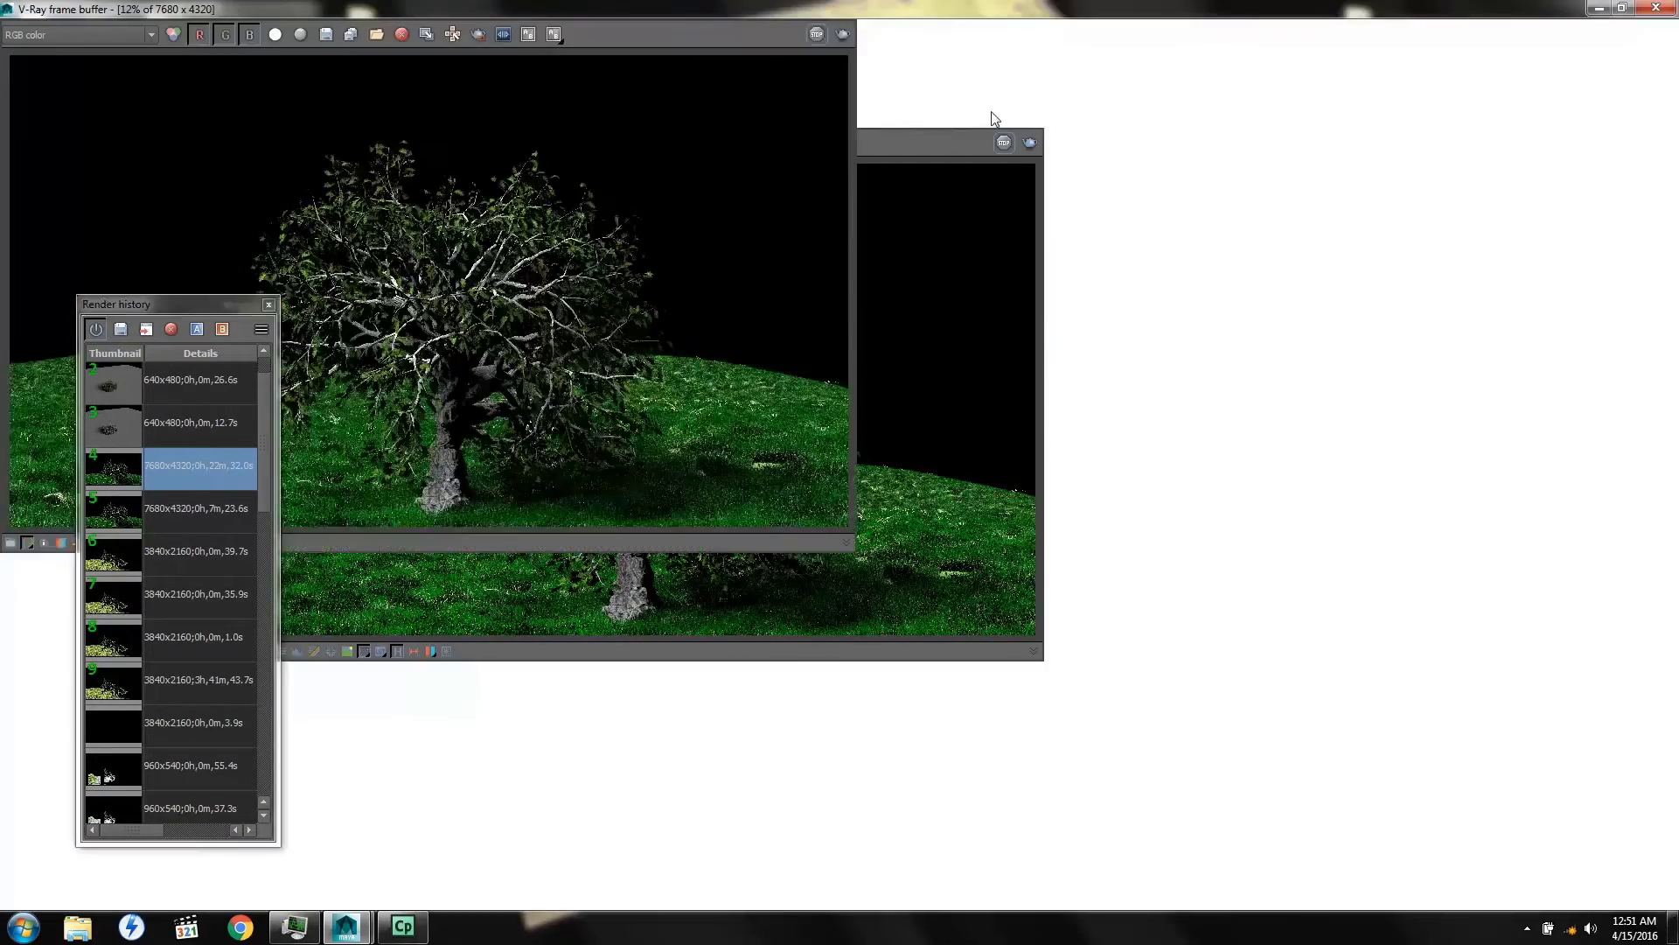
{"action": "double_click", "coordinate": [575, 581]}
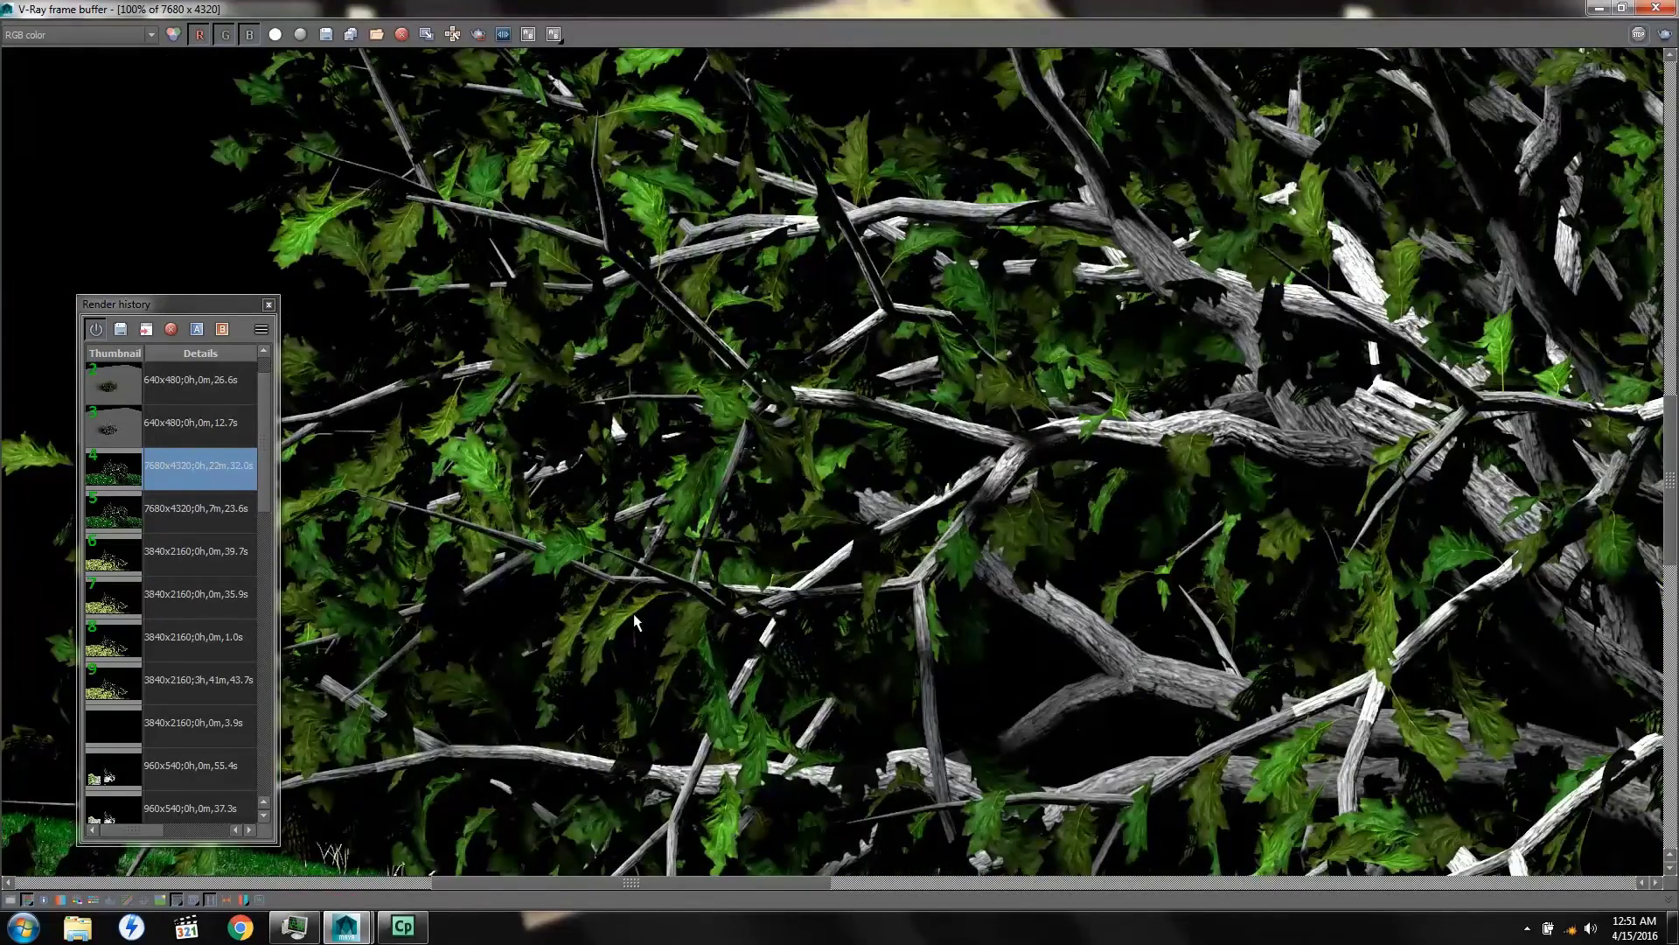
{"action": "middle_click_drag", "start_coordinate": [564, 715], "coordinate": [989, 455]}
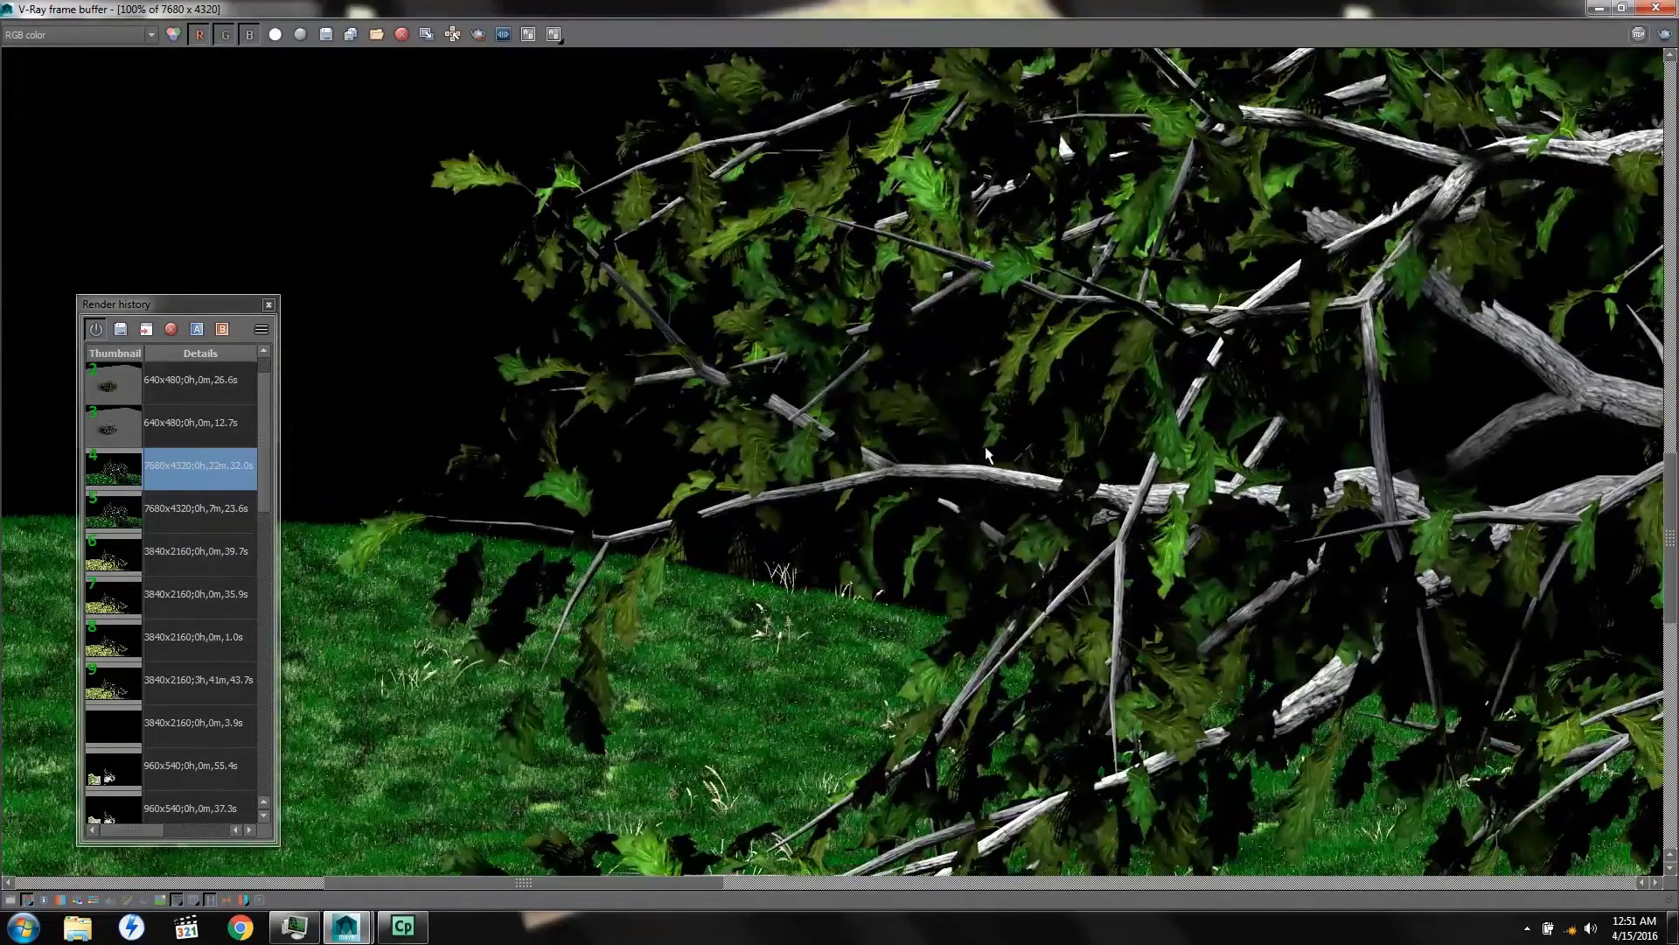
{"action": "middle_click_drag", "start_coordinate": [574, 669], "coordinate": [1107, 450]}
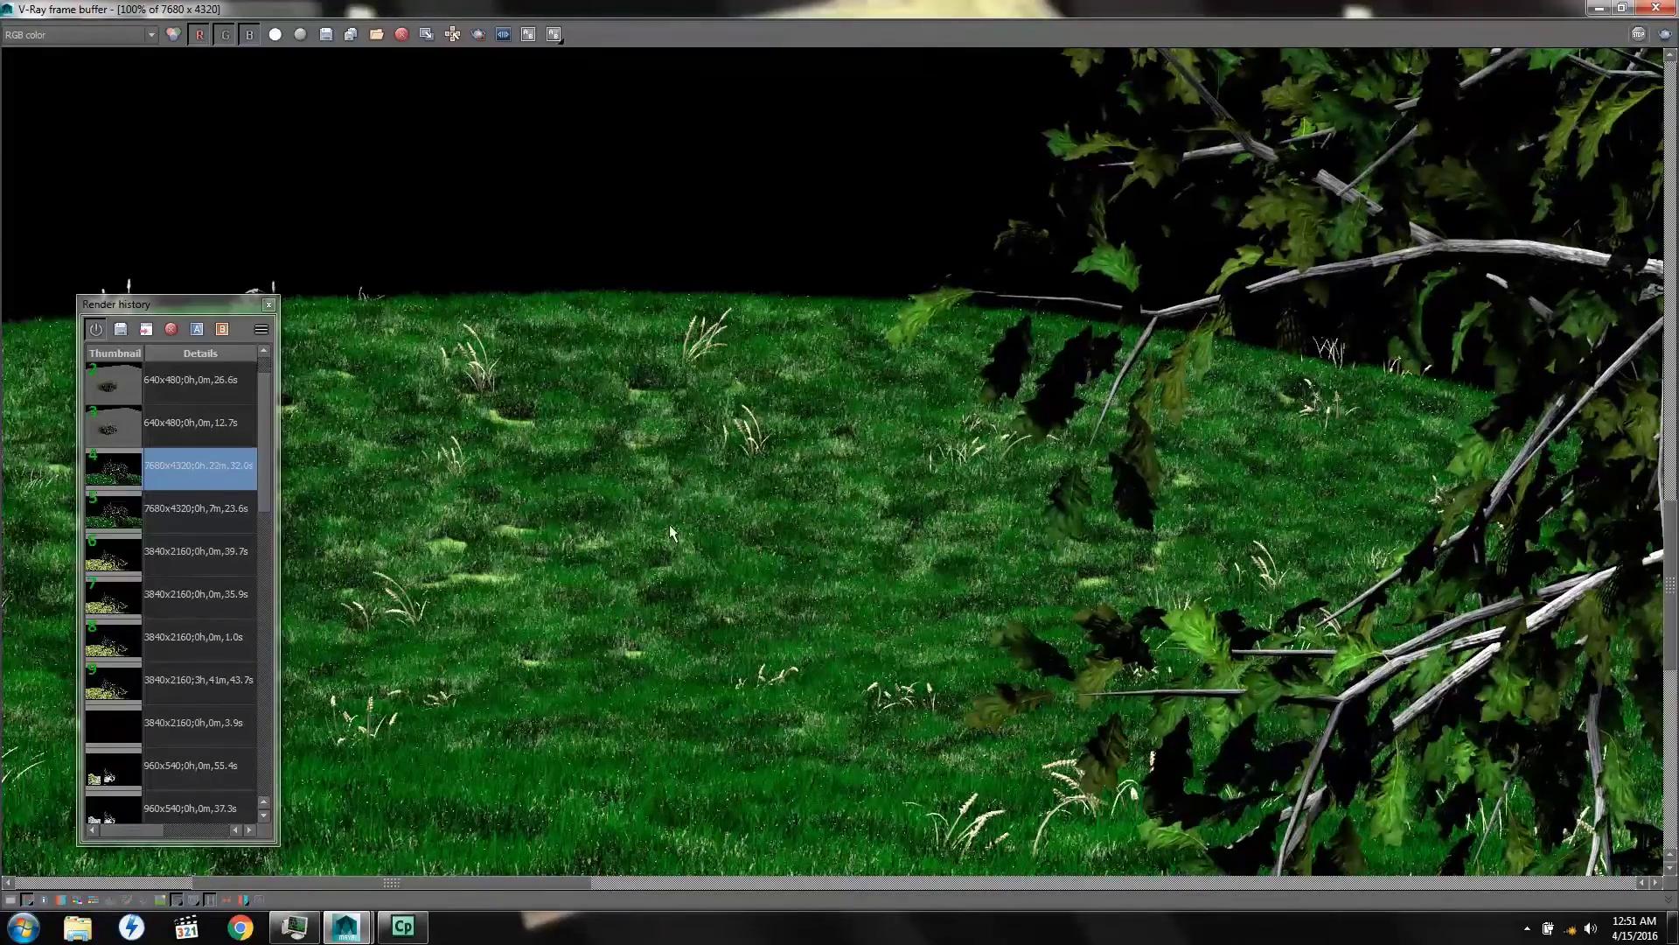
{"action": "middle_click_drag", "start_coordinate": [671, 531], "coordinate": [1295, 568]}
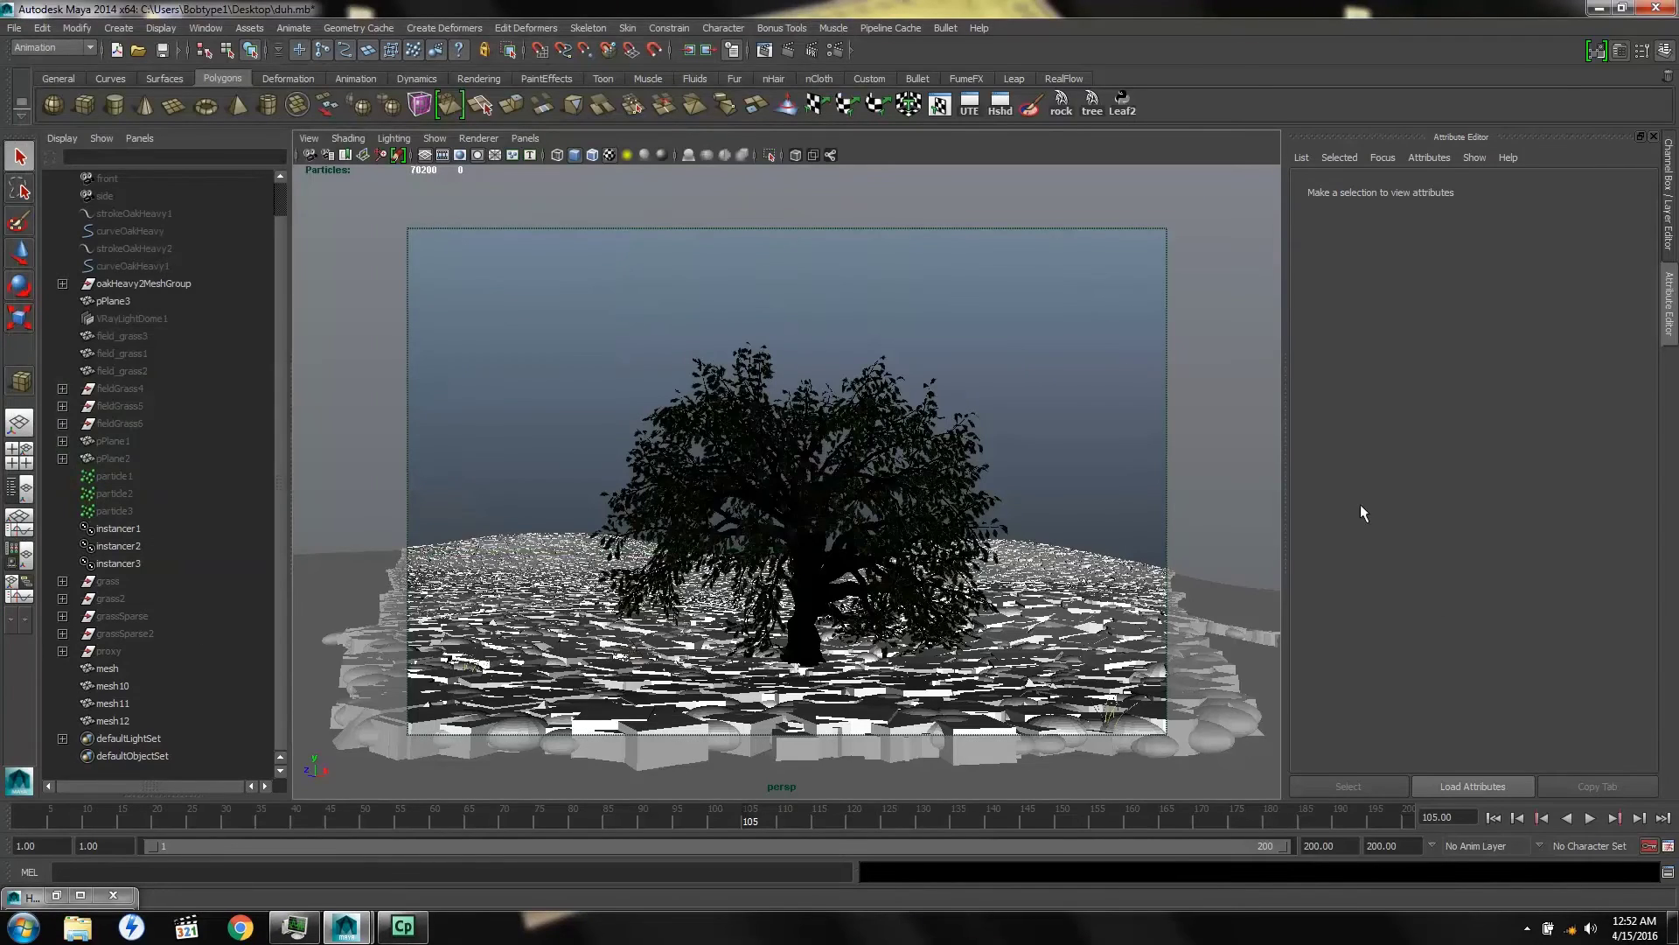
Return the animation to frame 1 and review the full grass particle expression notes in Notepad
{"action": "left_click", "coordinate": [1494, 818]}
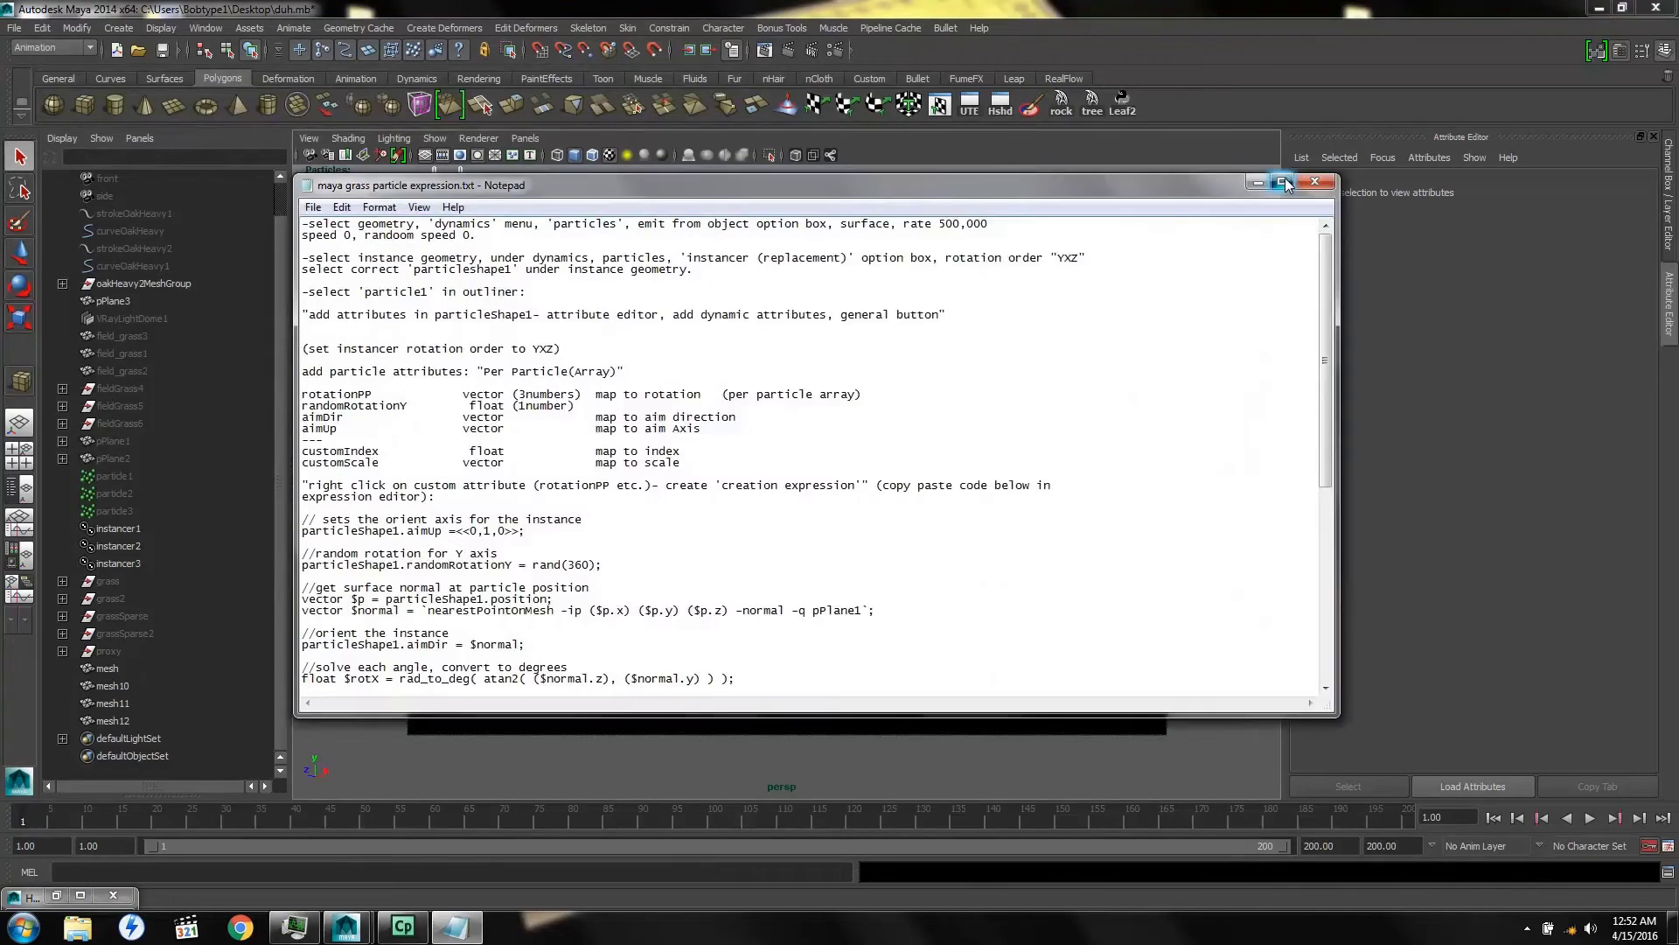
{"action": "left_click", "coordinate": [1286, 180]}
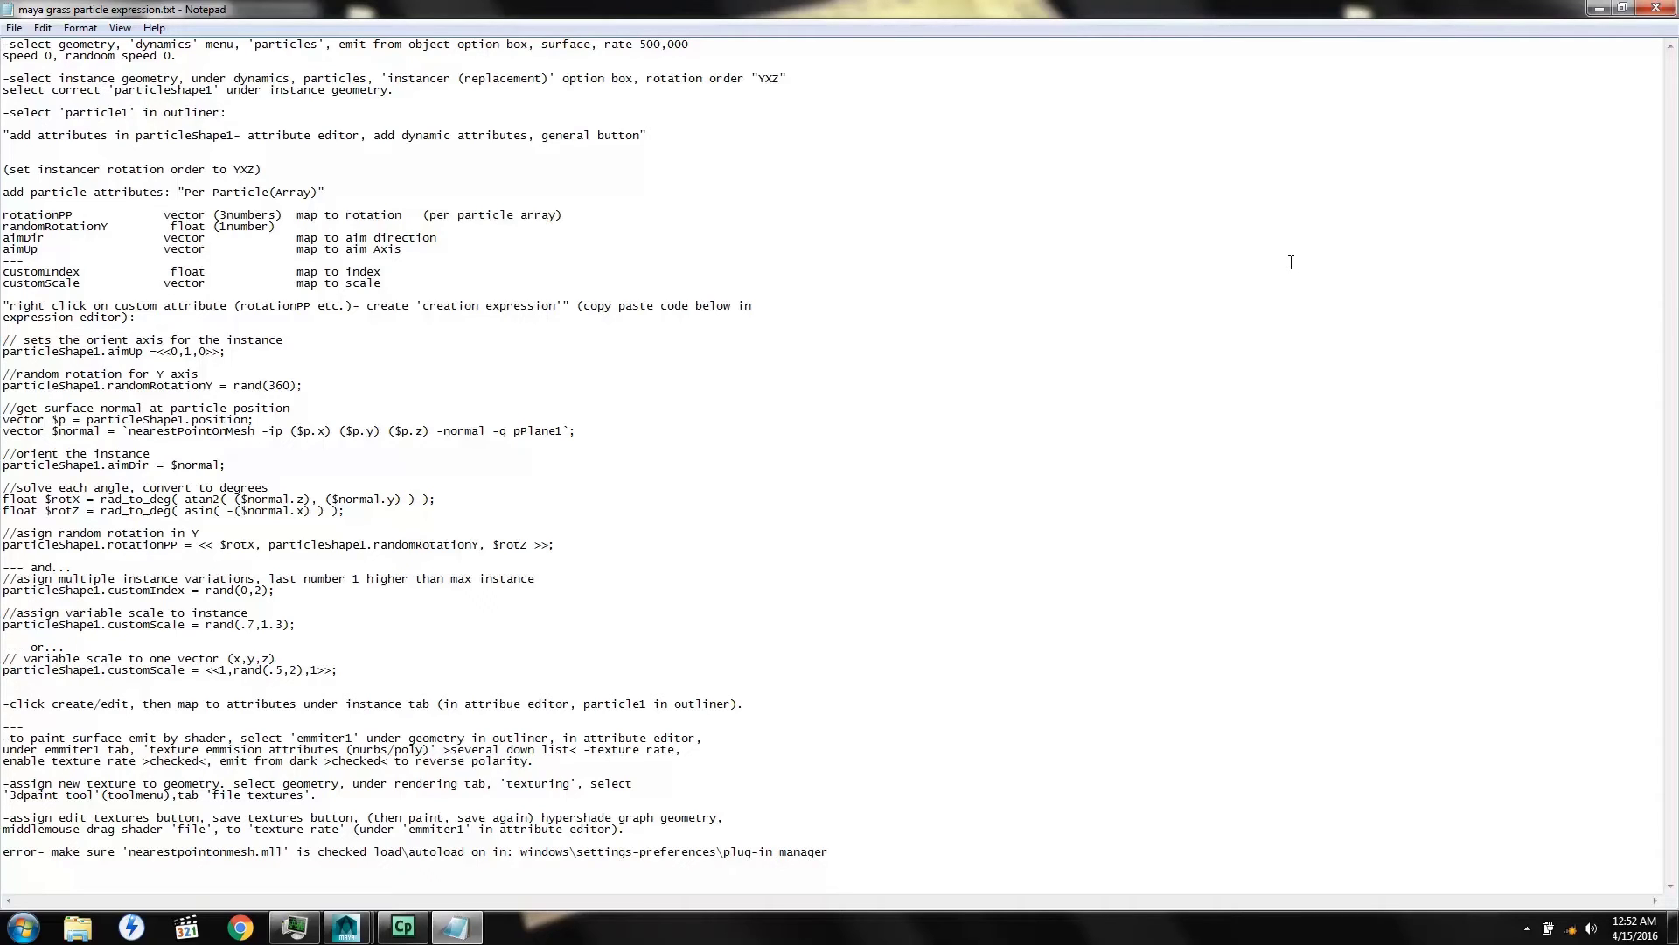
{"action": "left_click", "coordinate": [1599, 8]}
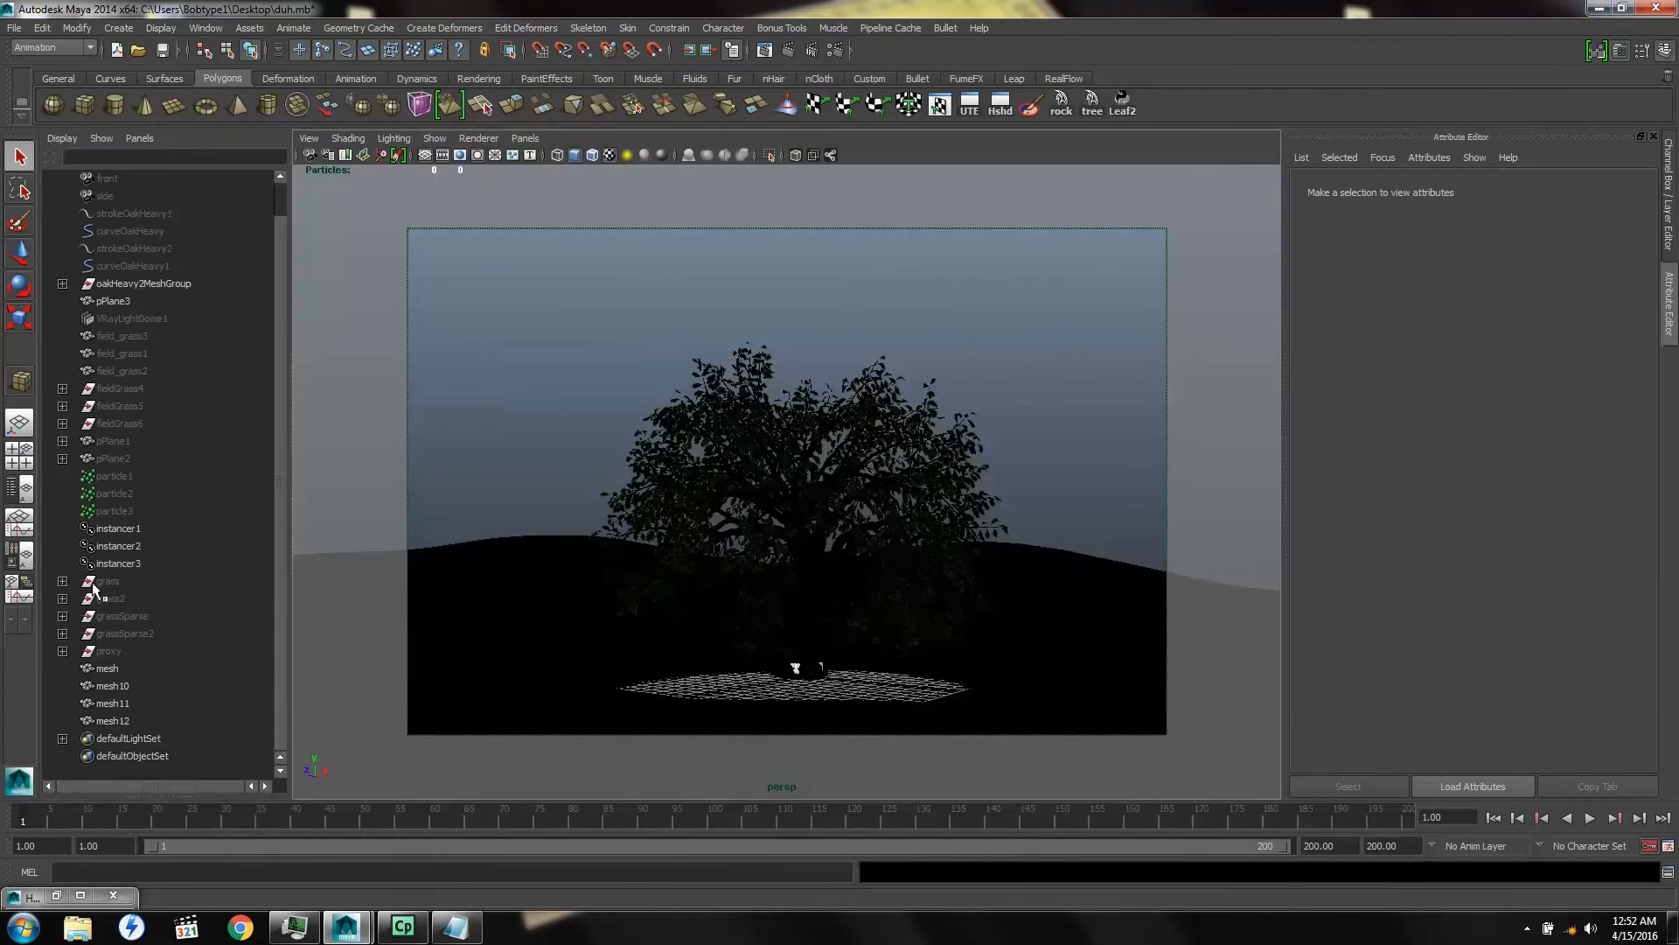
Open the creation expression of particleShape1's Custom Index per-particle attribute in the Expression Editor
{"action": "left_click", "coordinate": [107, 476]}
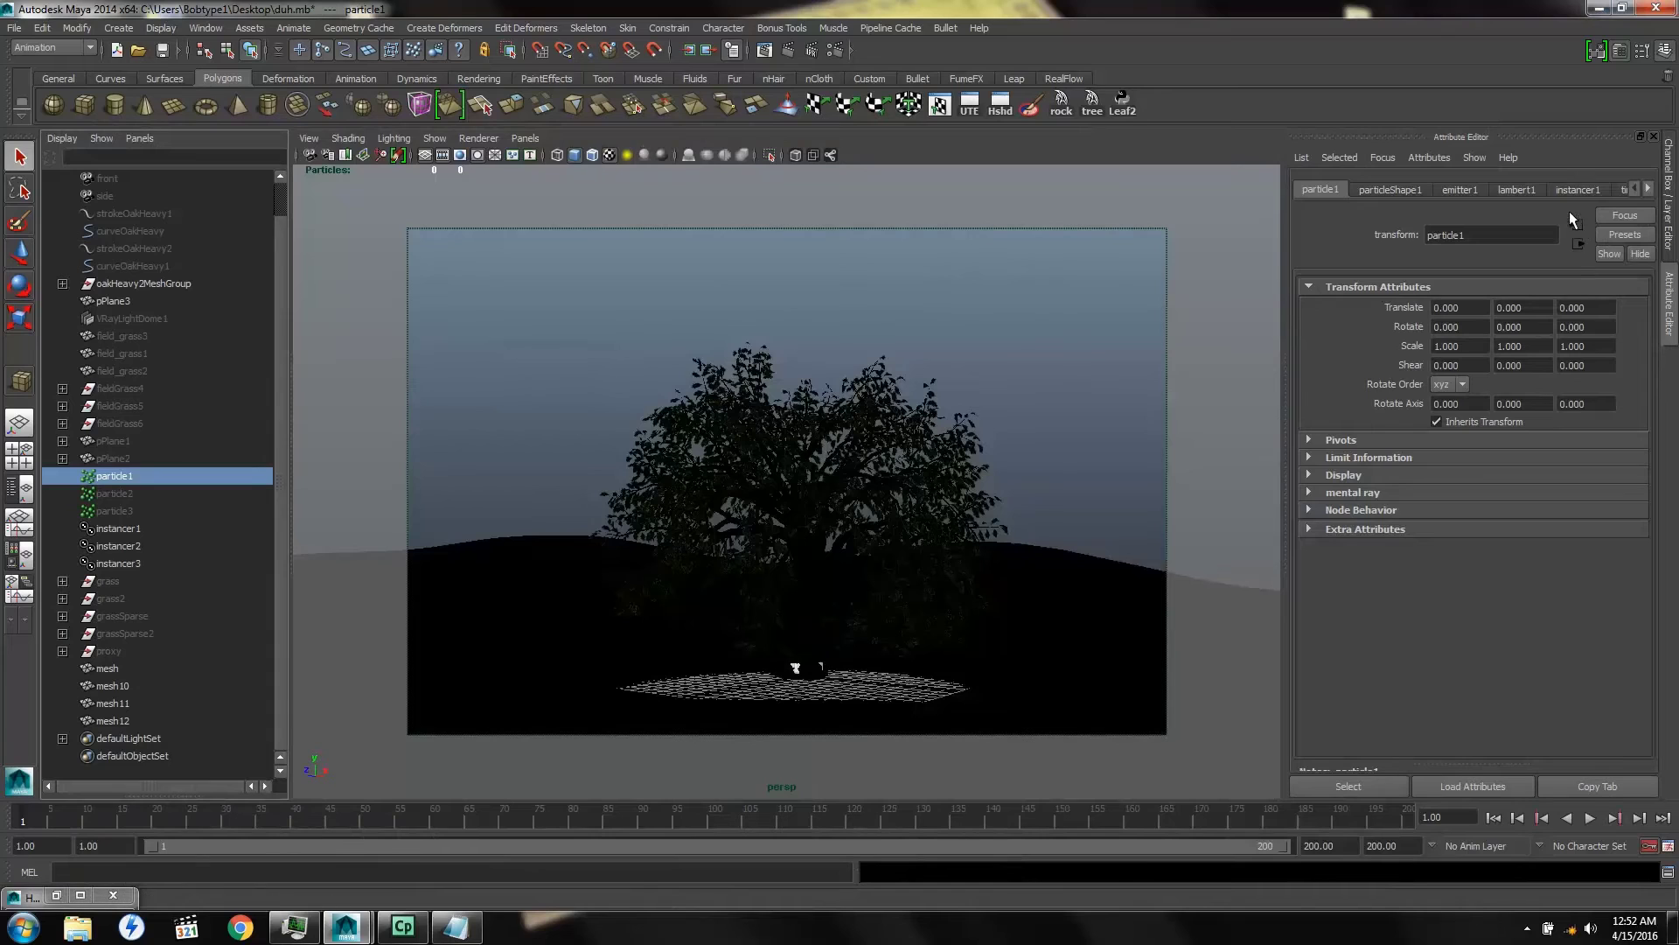
{"action": "left_click", "coordinate": [1394, 190]}
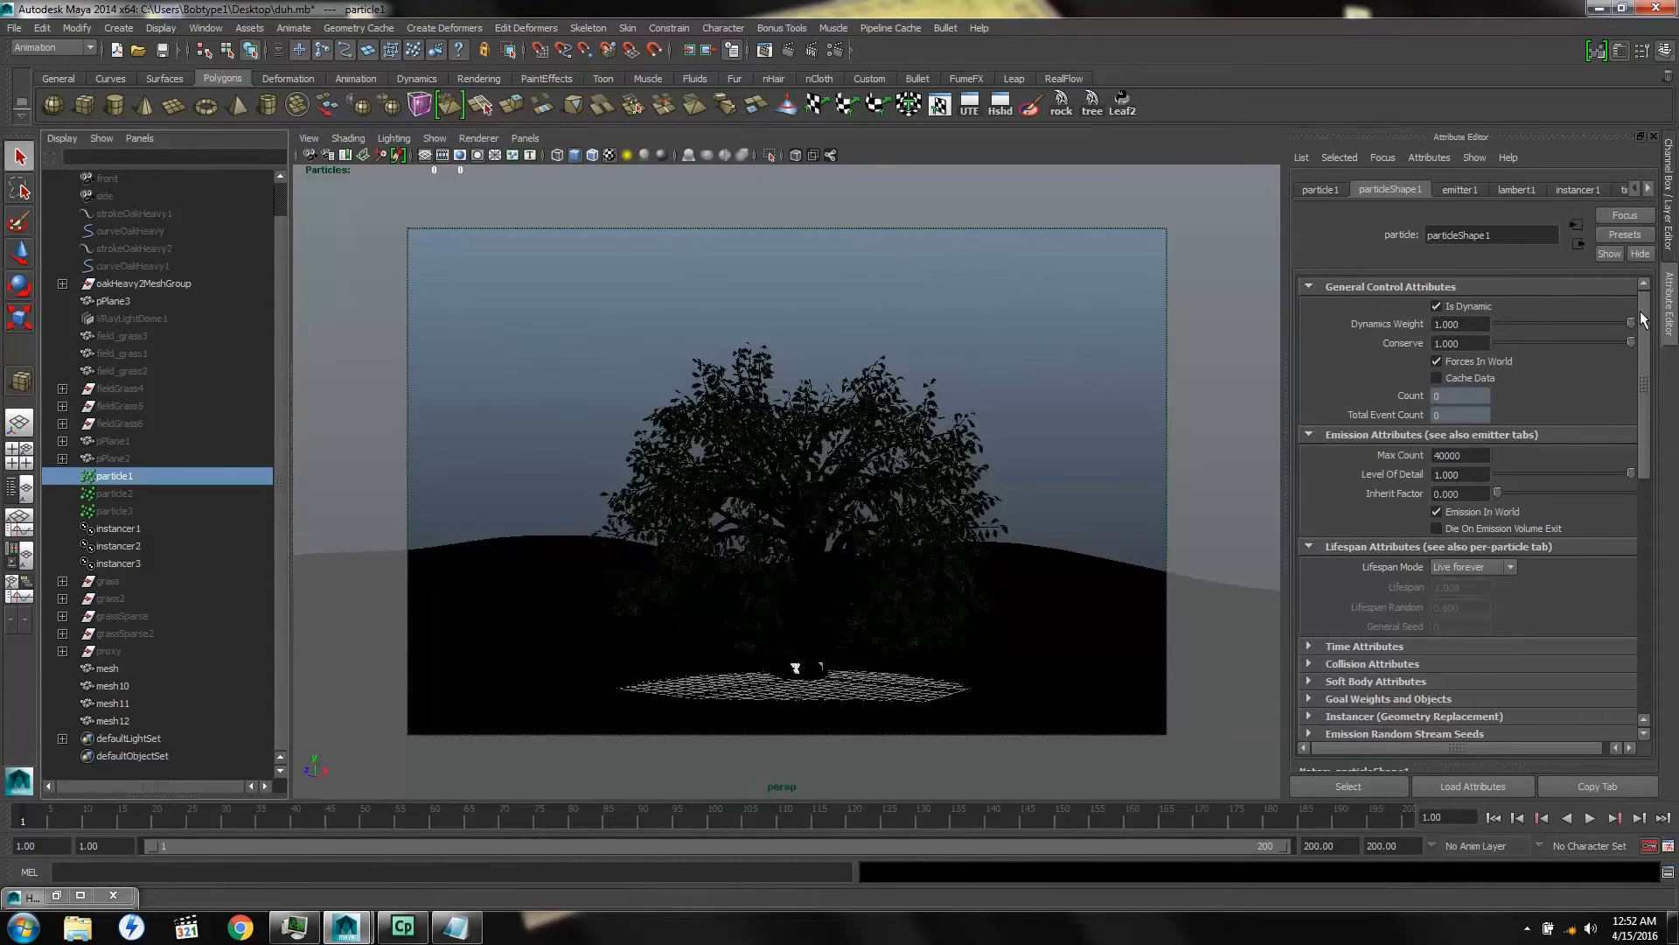
{"action": "left_click_drag", "start_coordinate": [1641, 313], "coordinate": [1636, 518]}
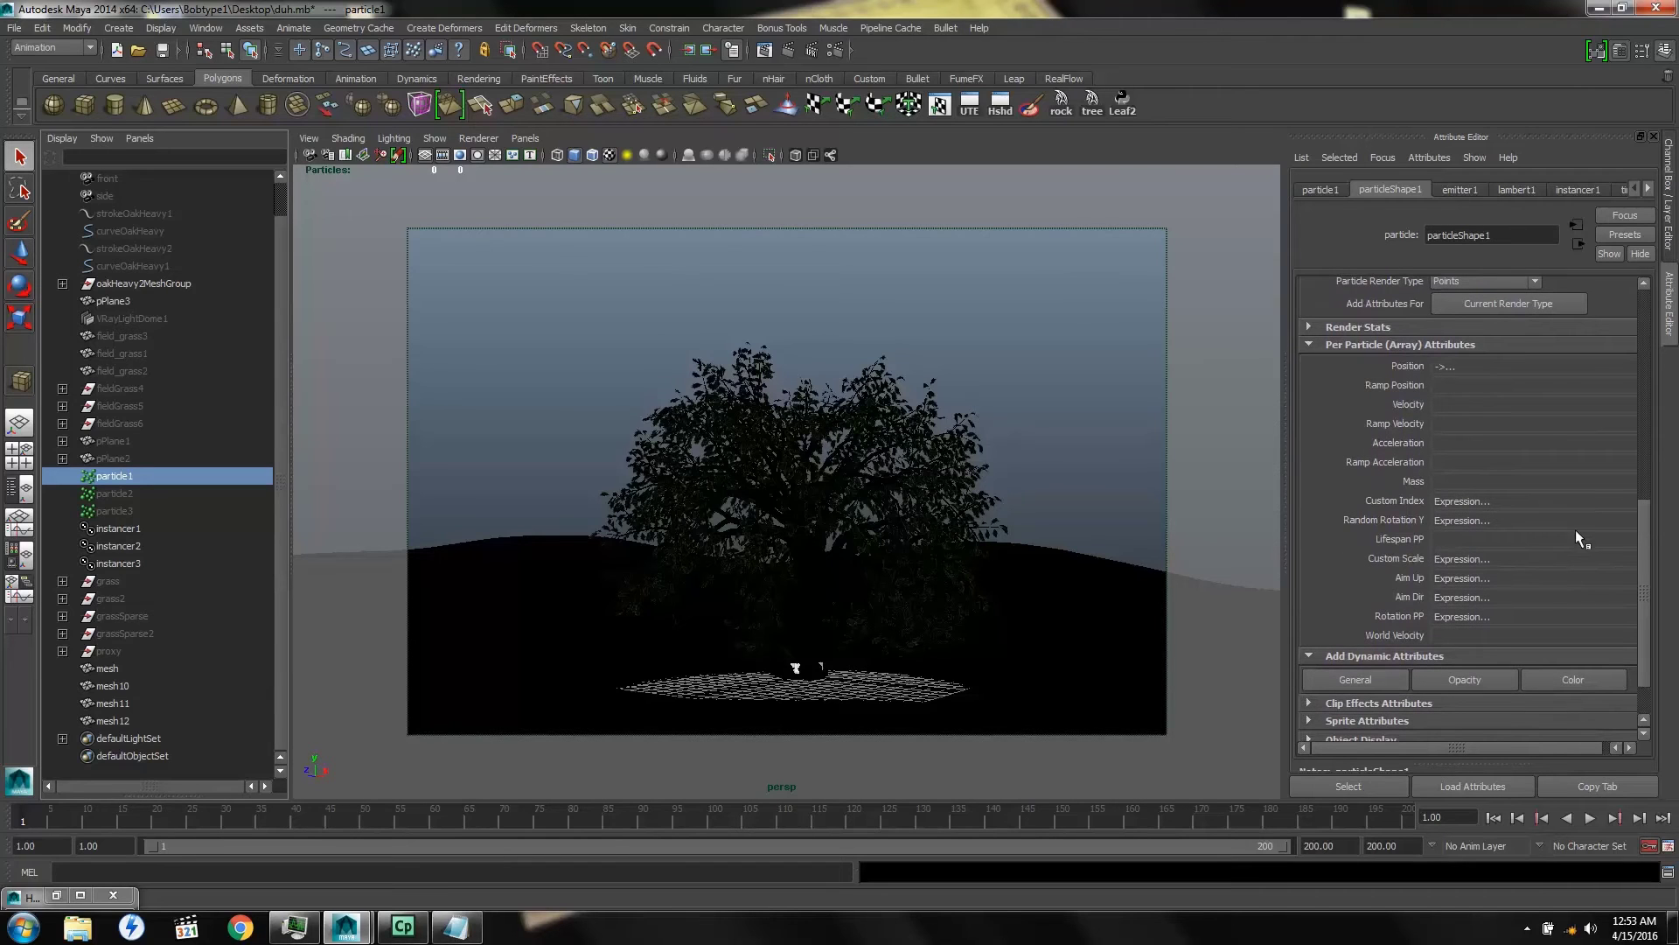
{"action": "right_click", "coordinate": [1484, 502]}
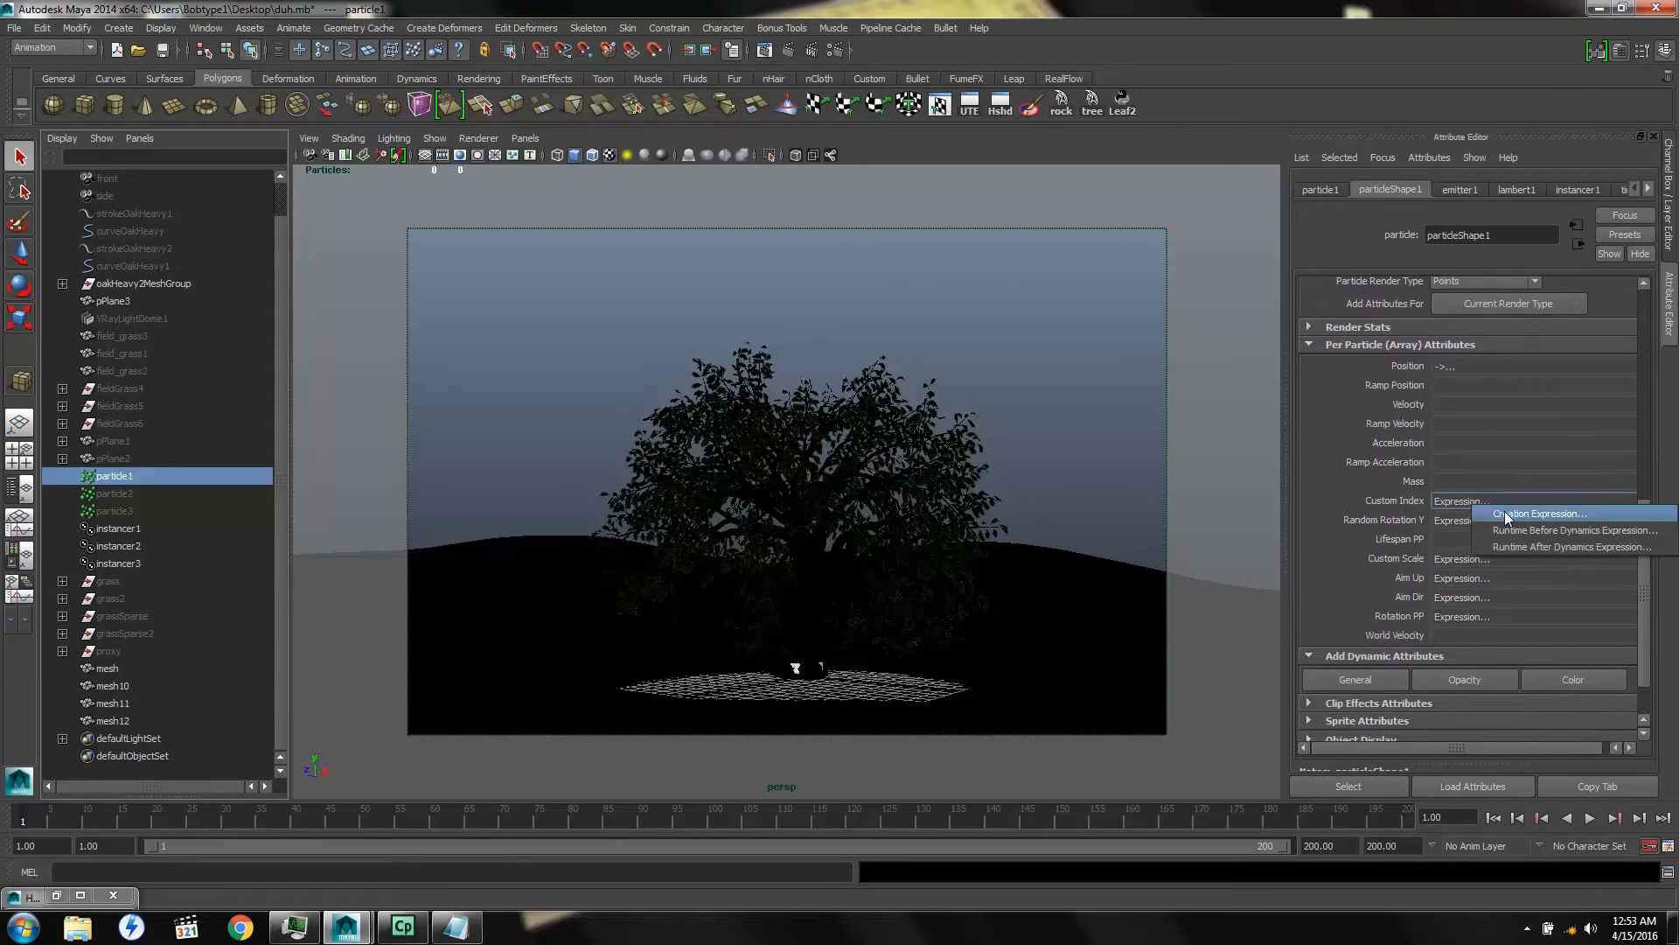
{"action": "left_click", "coordinate": [1504, 511]}
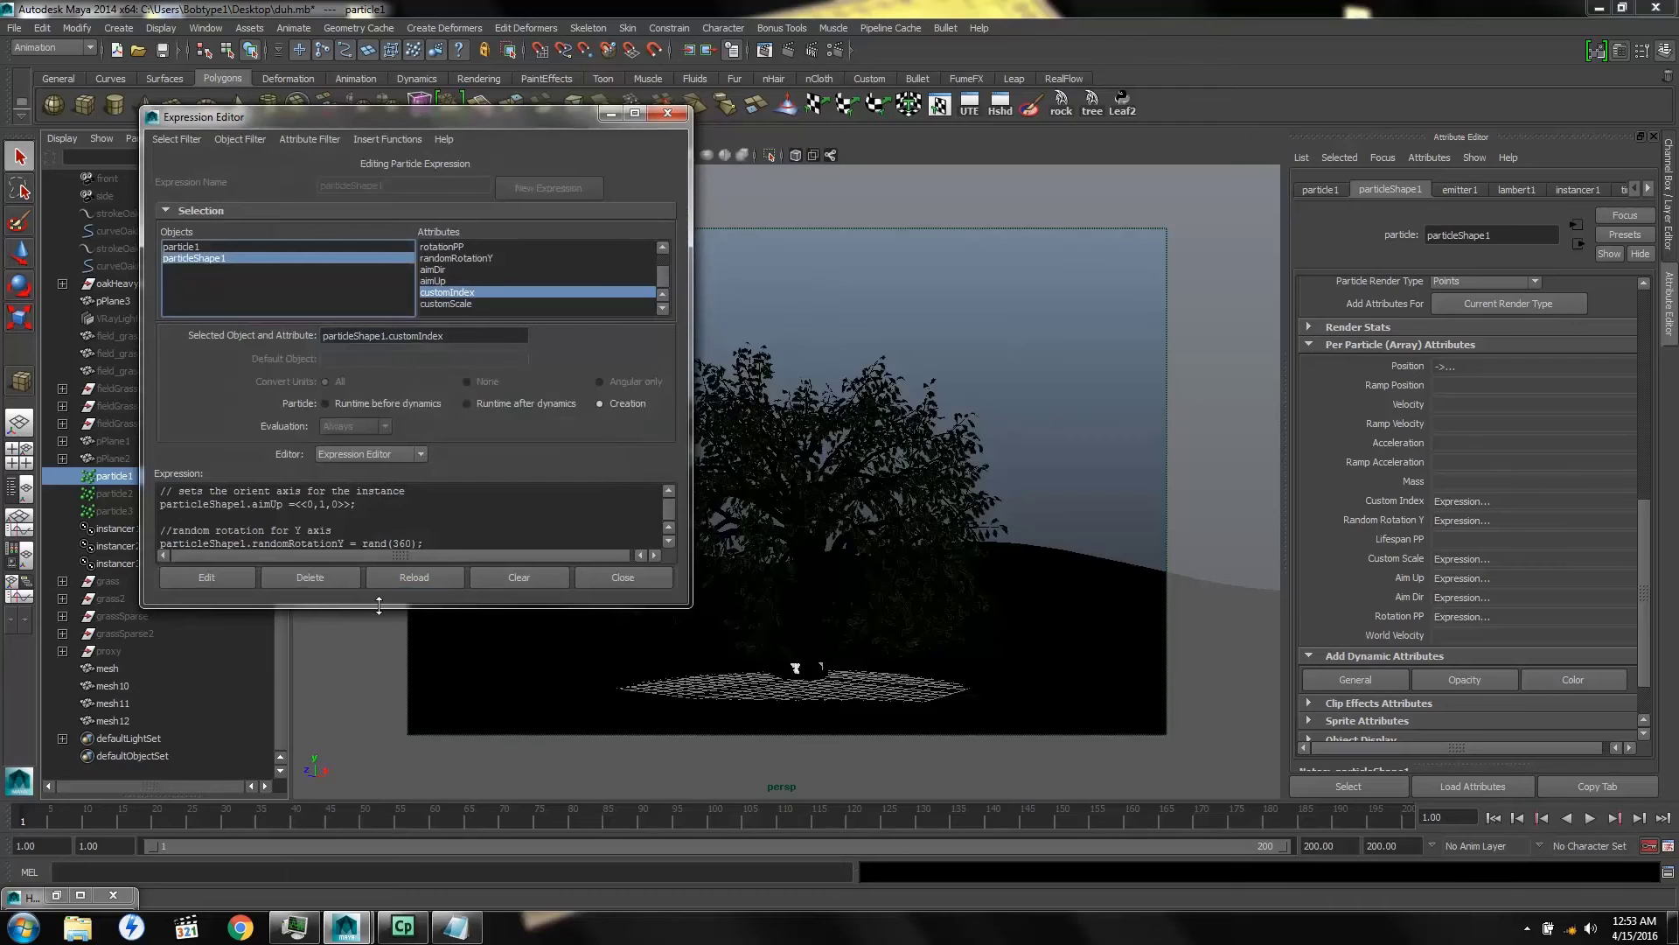
Enlarge the Expression Editor to read particleShape1's creation expression, including the surface-normal lines, and close the editor
{"action": "left_click_drag", "start_coordinate": [379, 604], "coordinate": [388, 827]}
{"action": "left_click_drag", "start_coordinate": [393, 716], "coordinate": [392, 707]}
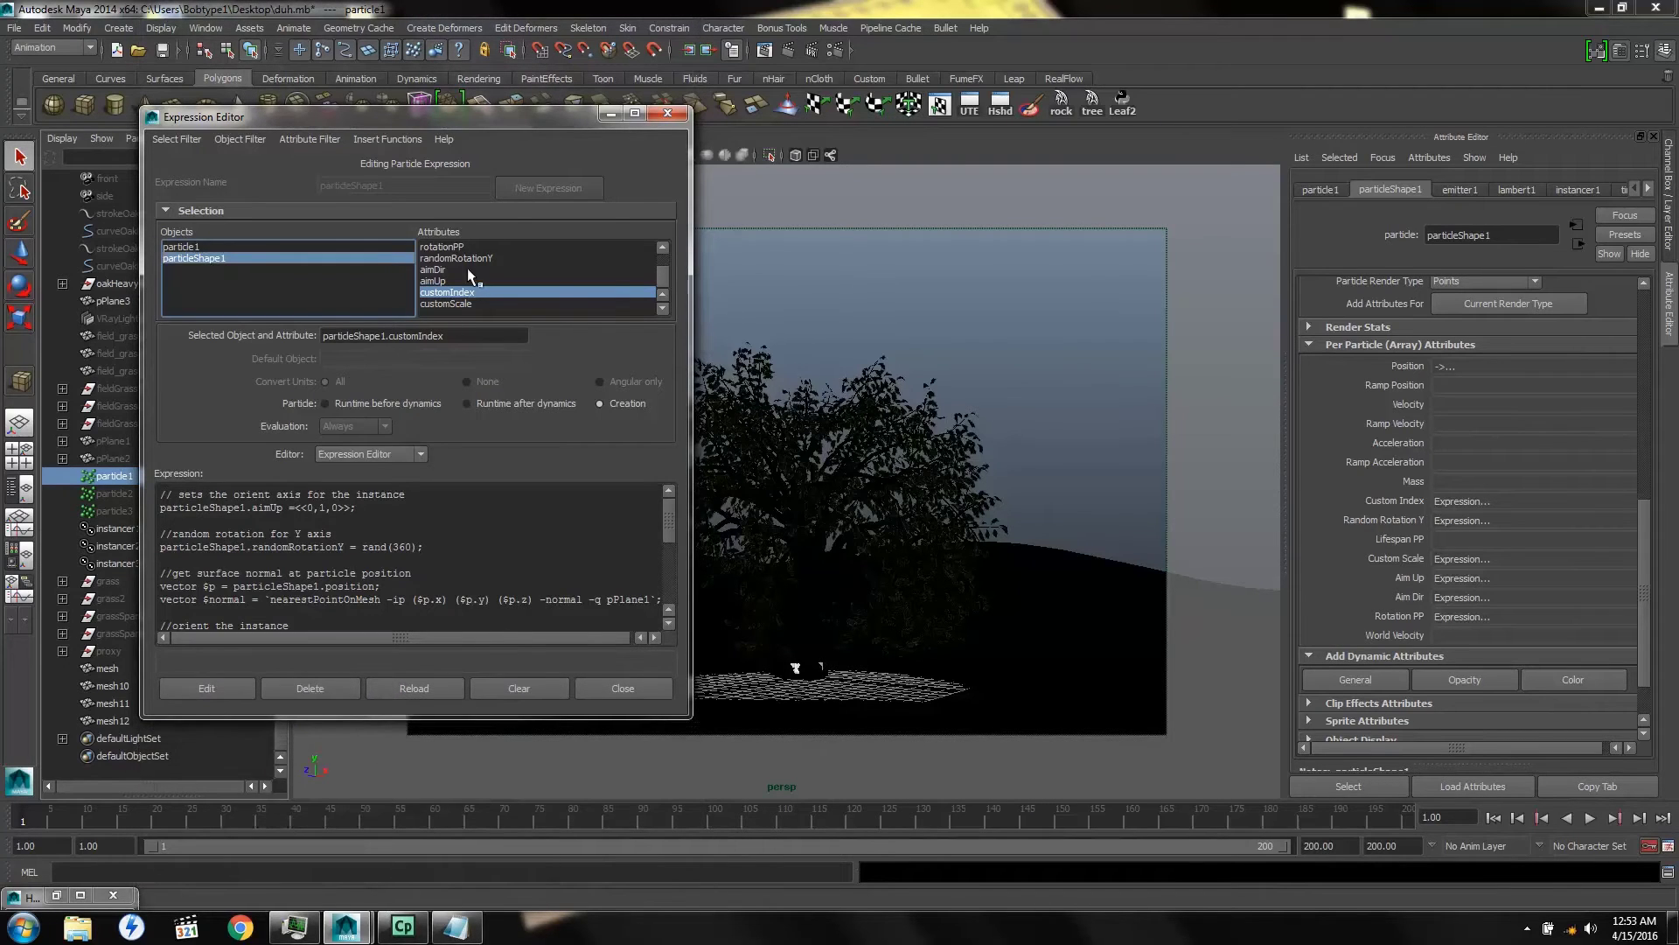
{"action": "left_click", "coordinate": [666, 114]}
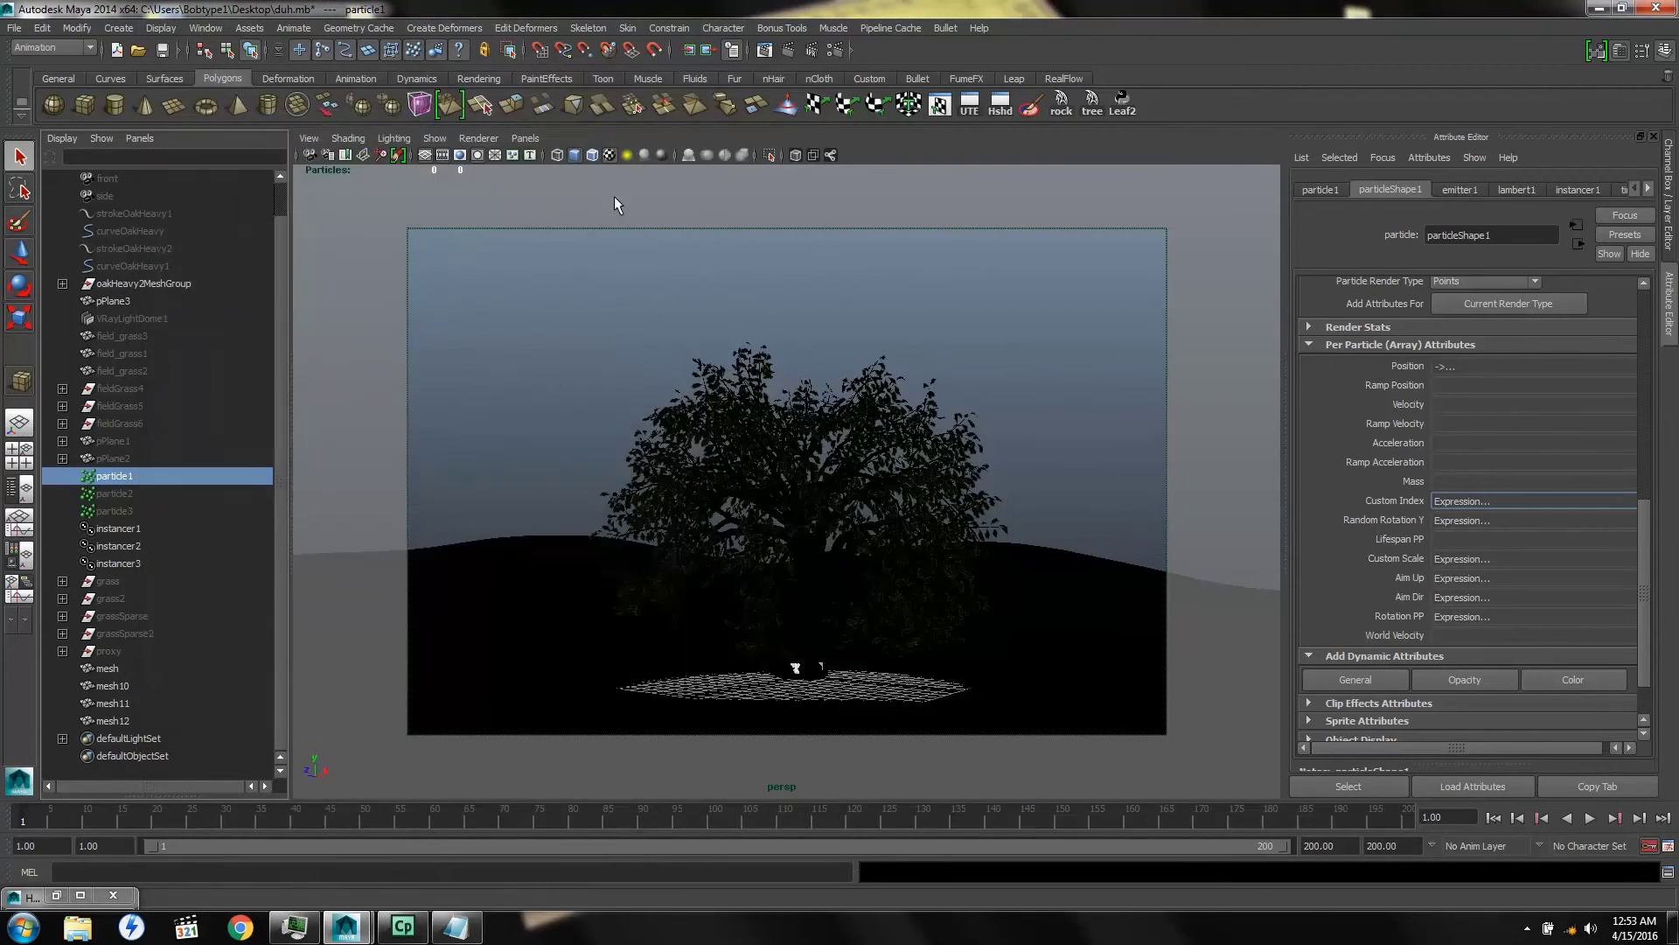
Select and unhide VRayLightDome1, bringing its Options attributes into view
{"action": "left_click", "coordinate": [873, 218]}
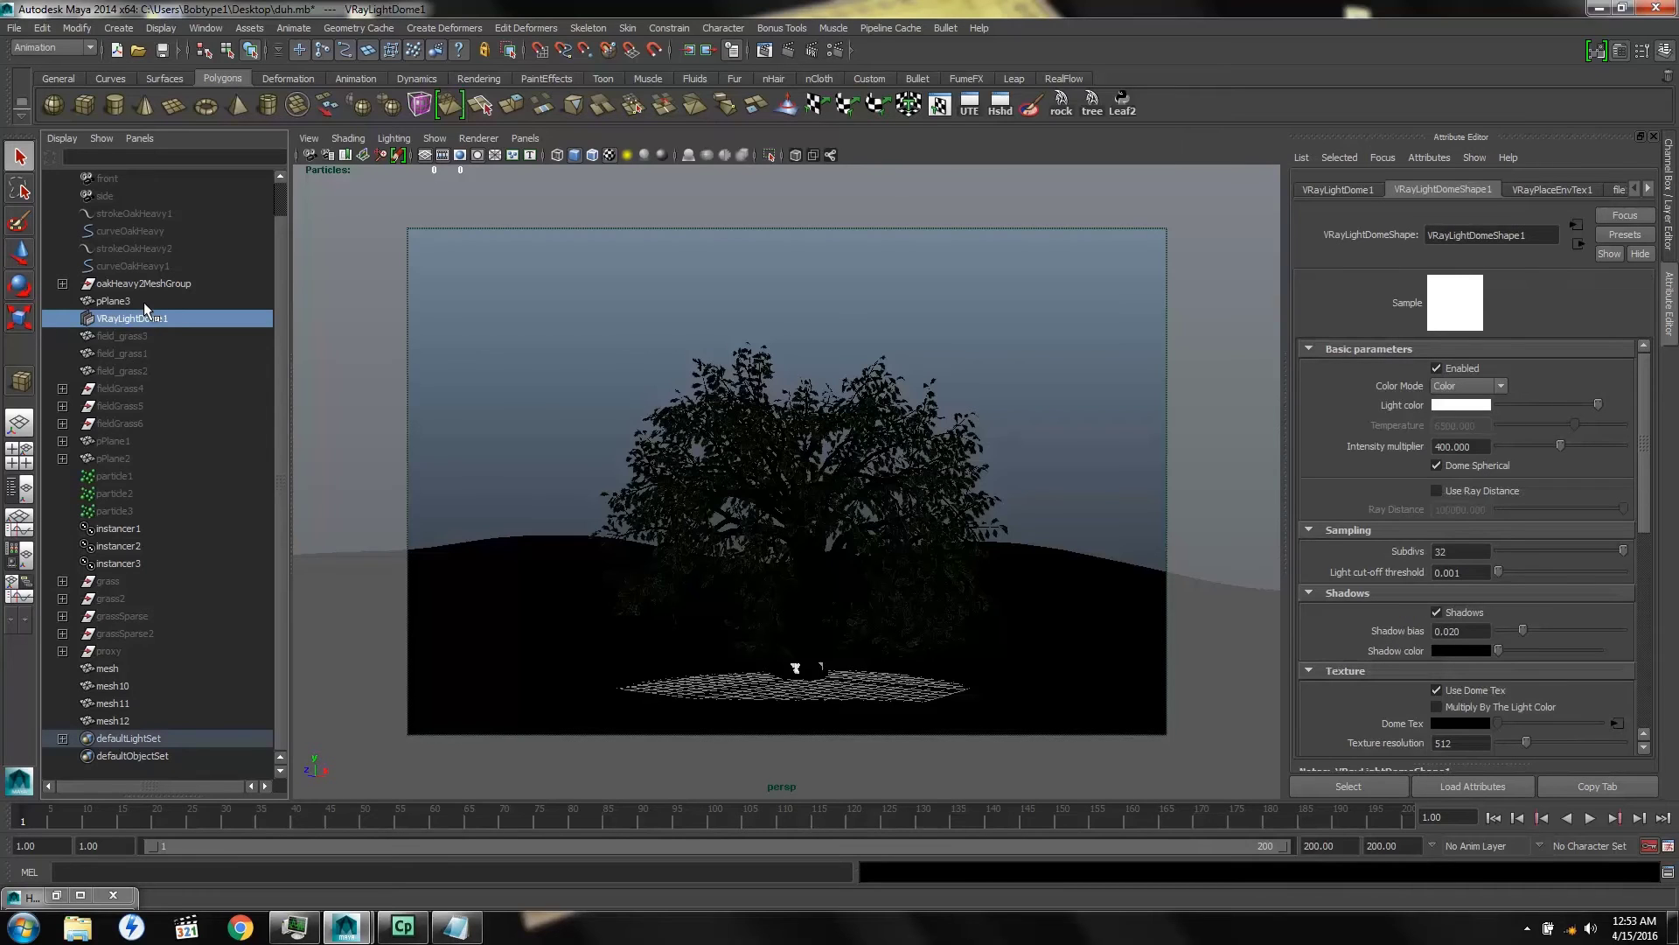
{"action": "key", "text": "shift+h"}
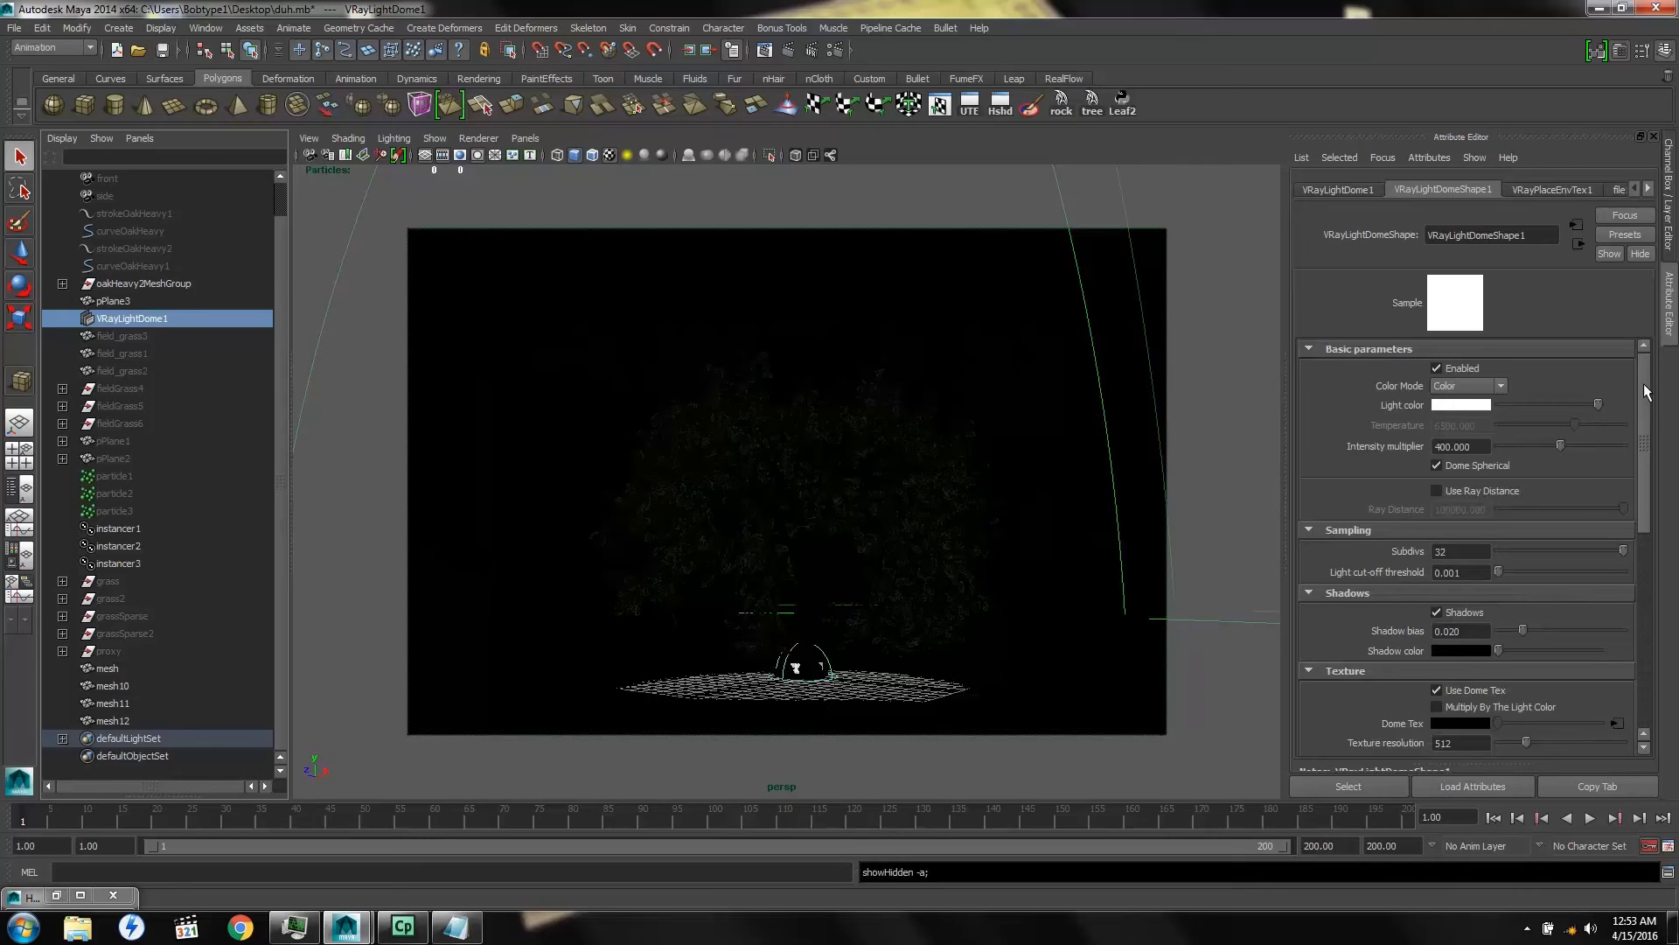
{"action": "left_click_drag", "start_coordinate": [1645, 383], "coordinate": [1645, 506]}
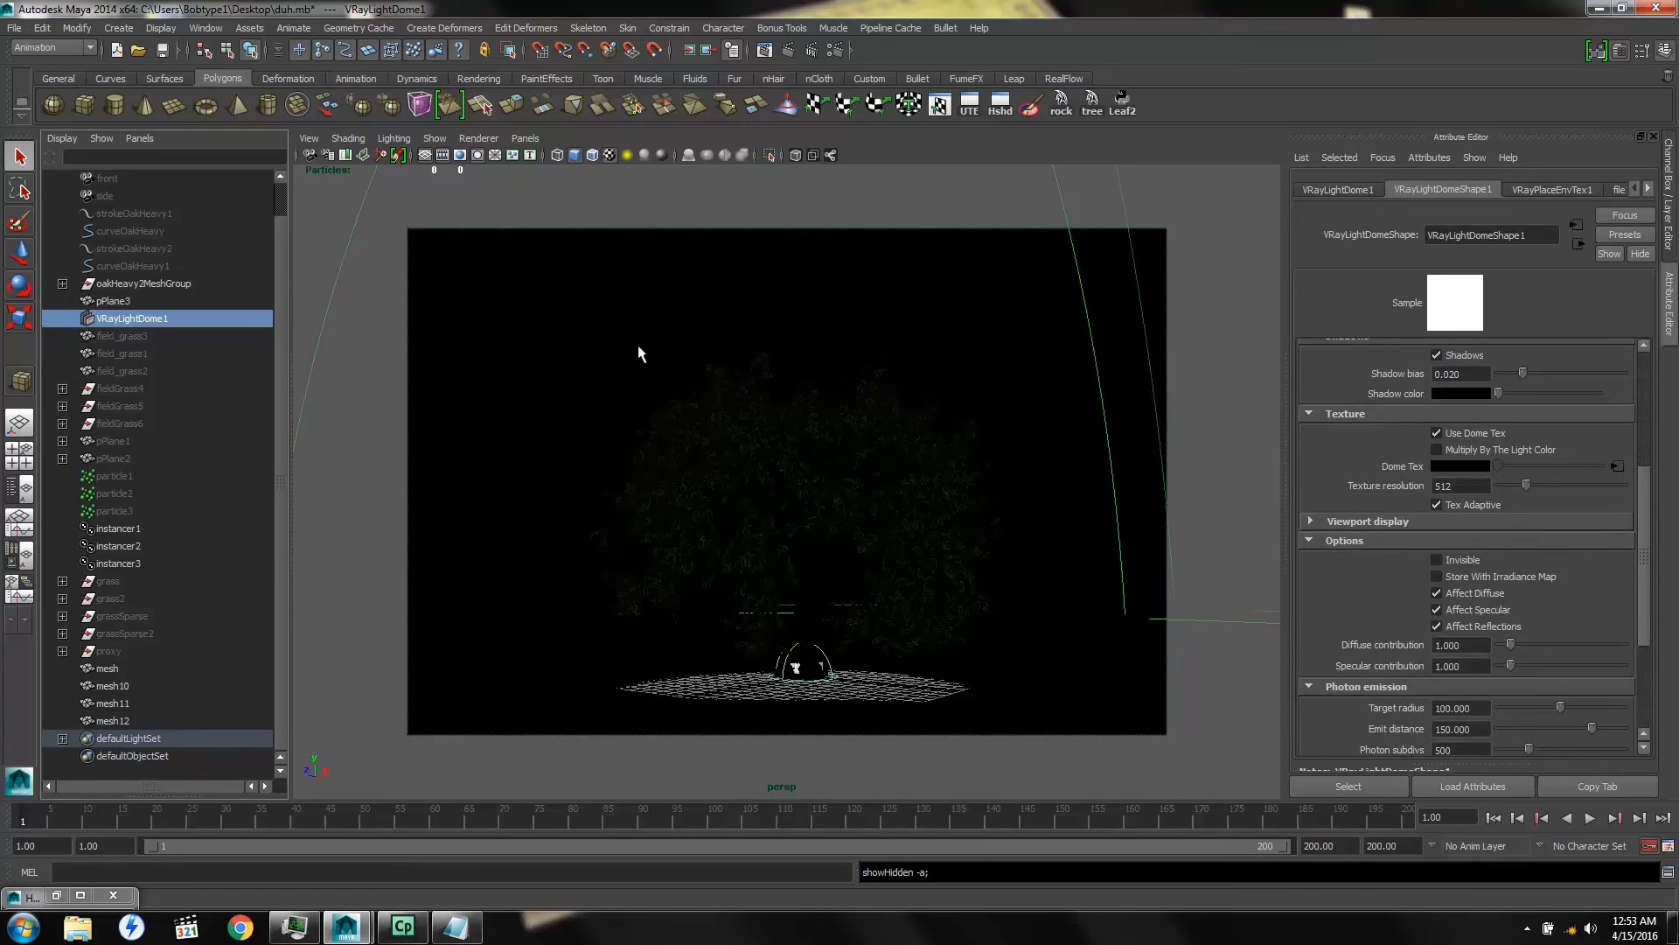
Show the alpha channel of the 7680x4320 render lasting 22m 32s, and turn on Invisible for the dome light
{"action": "left_click", "coordinate": [767, 51]}
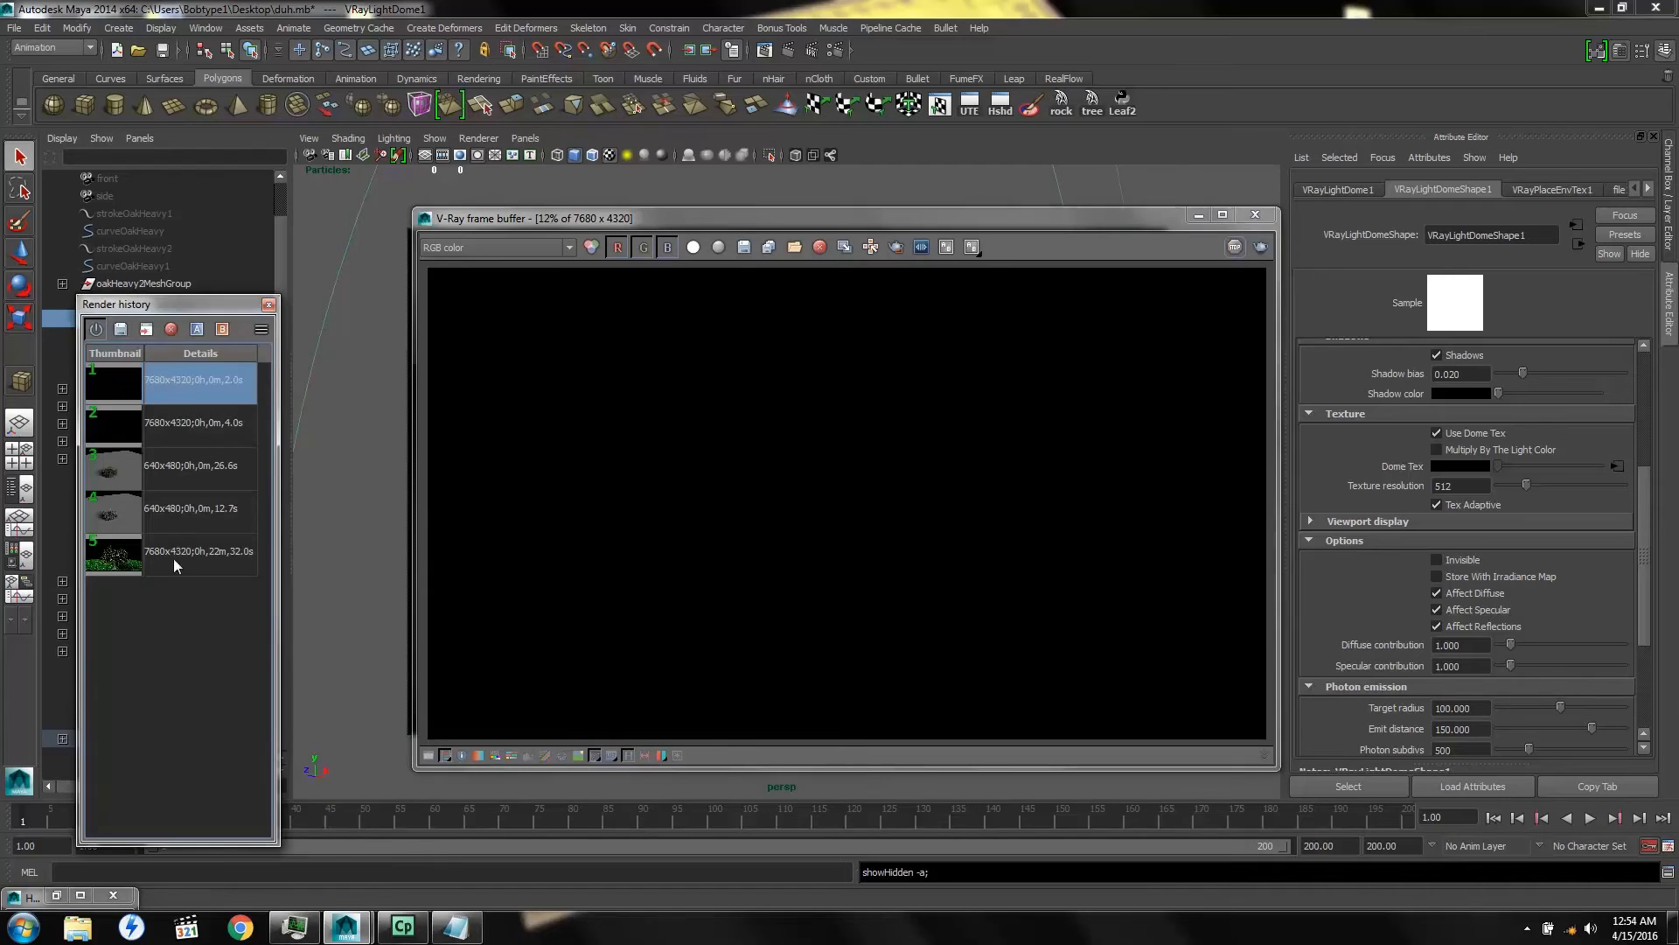
{"action": "double_click", "coordinate": [197, 551]}
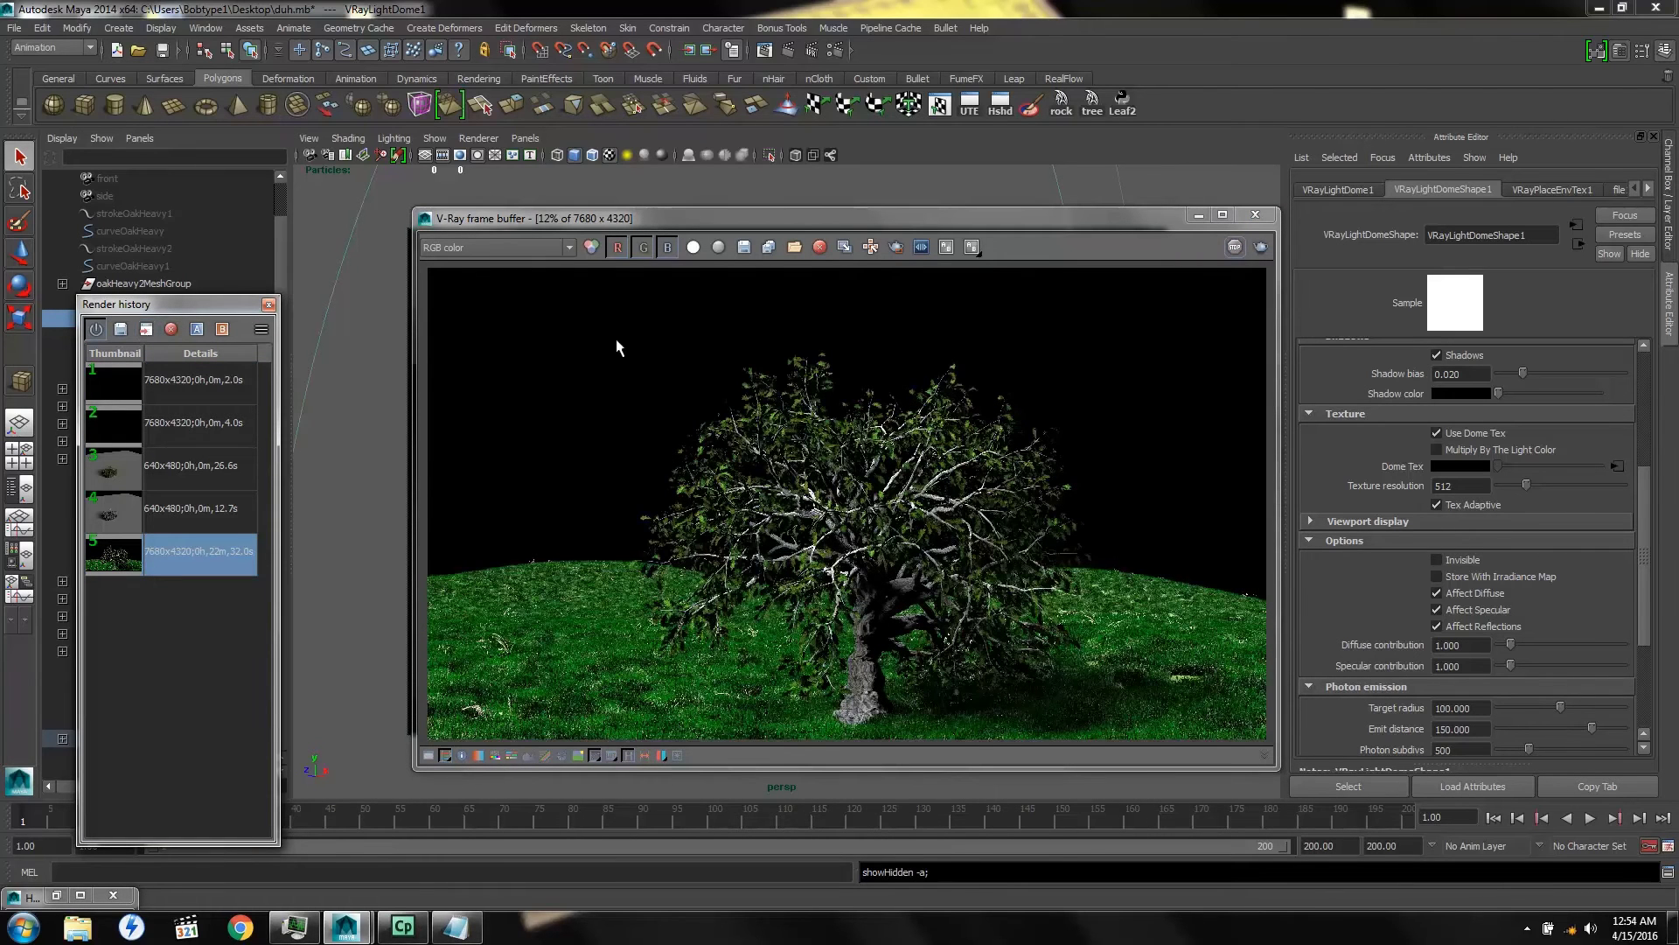
{"action": "left_click", "coordinate": [694, 248]}
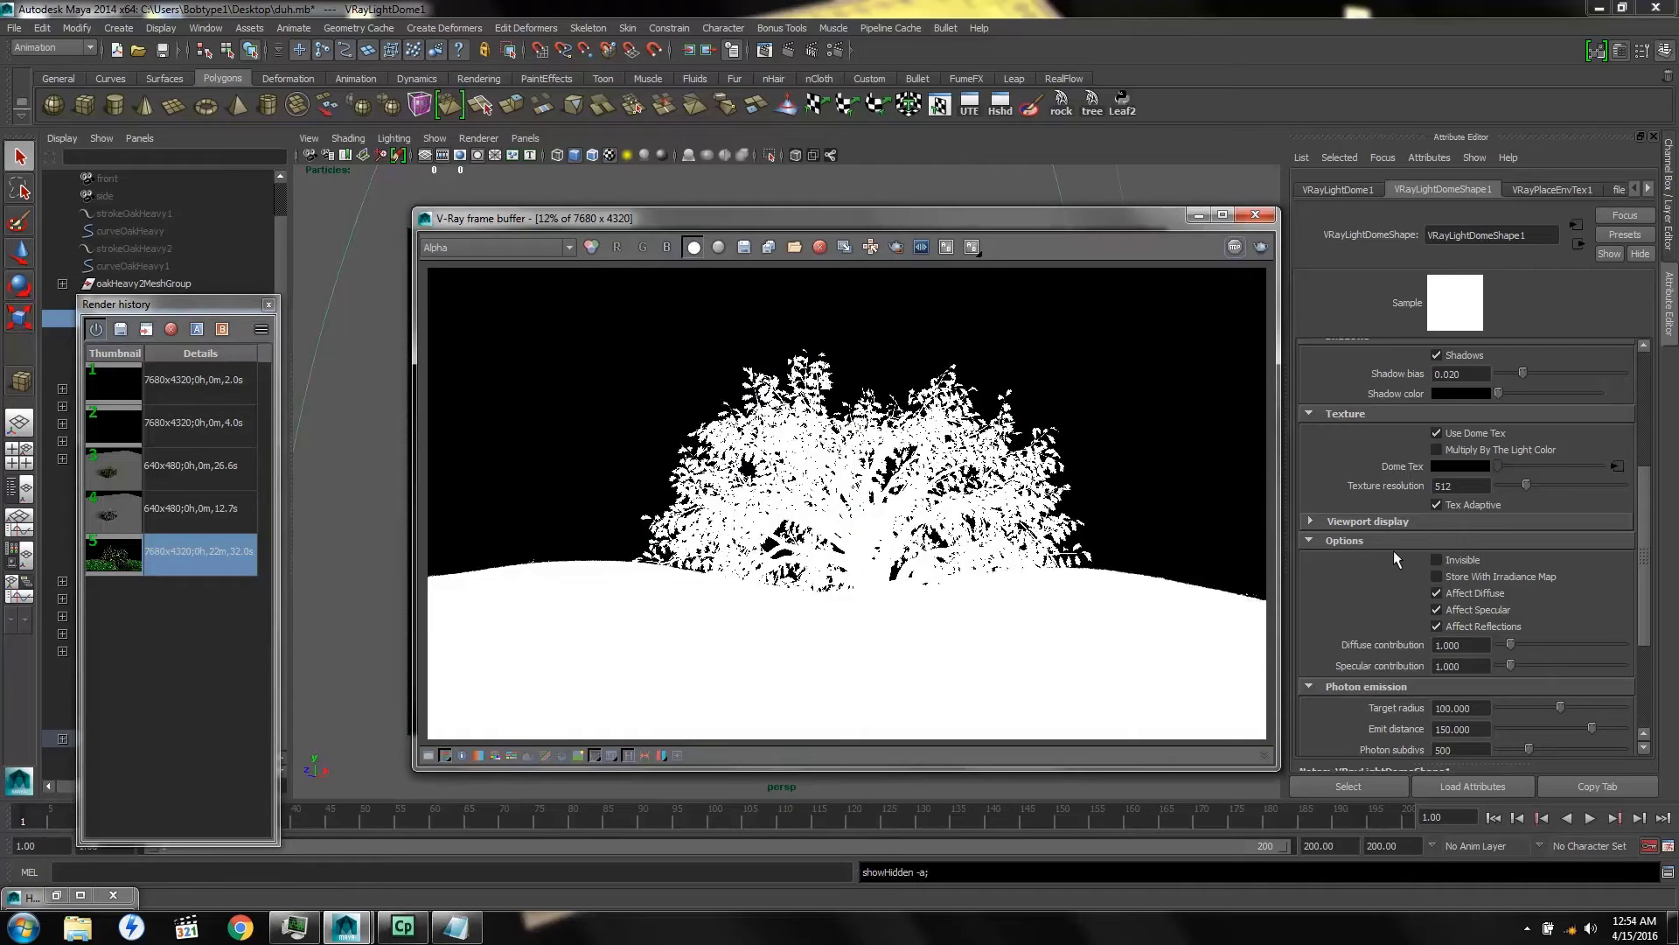
{"action": "left_click", "coordinate": [1437, 560]}
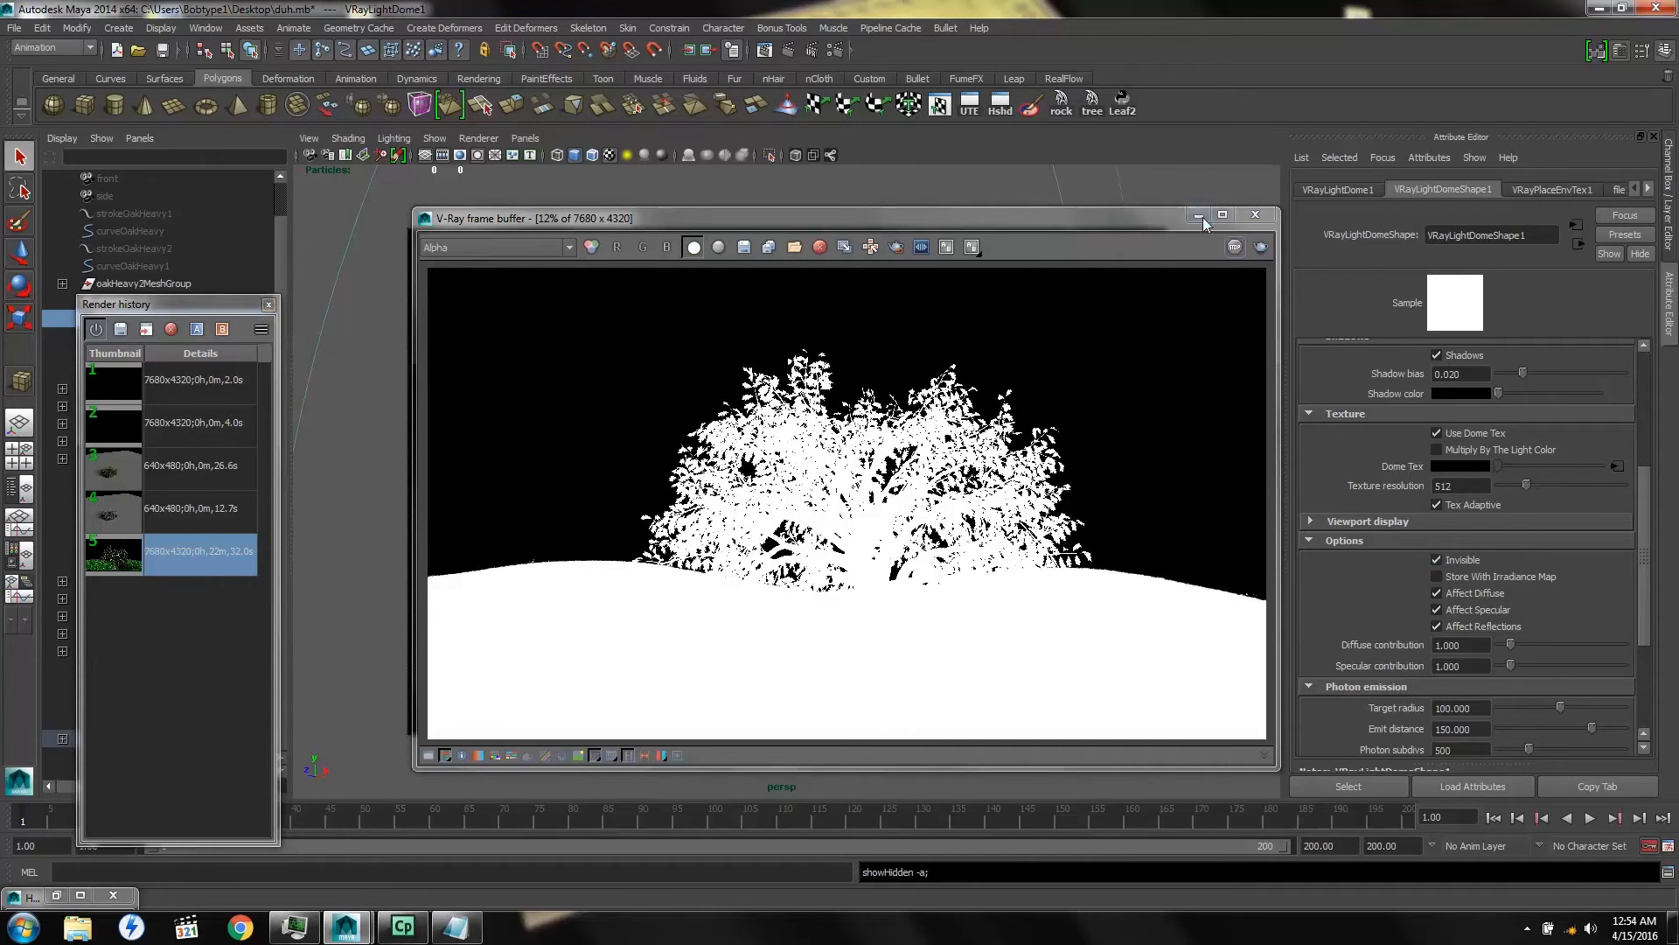
Set the render resolution to the 320x240 preset and run a partial V-Ray test render, stopping it early
{"action": "left_click", "coordinate": [836, 51]}
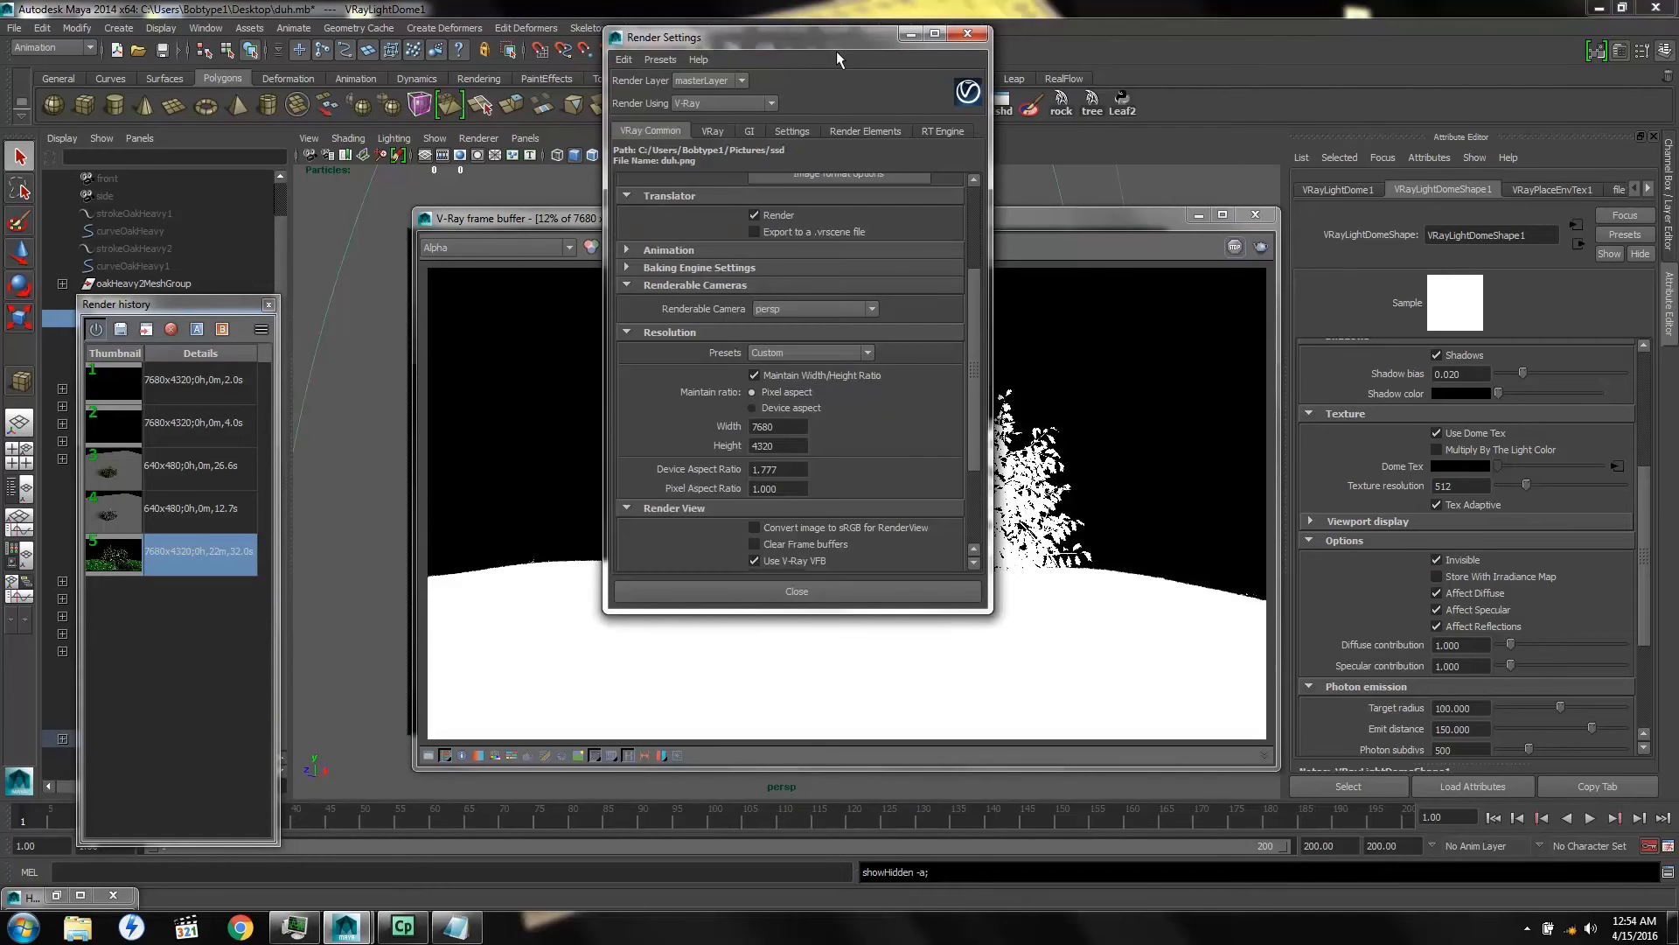
{"action": "left_click", "coordinate": [857, 350]}
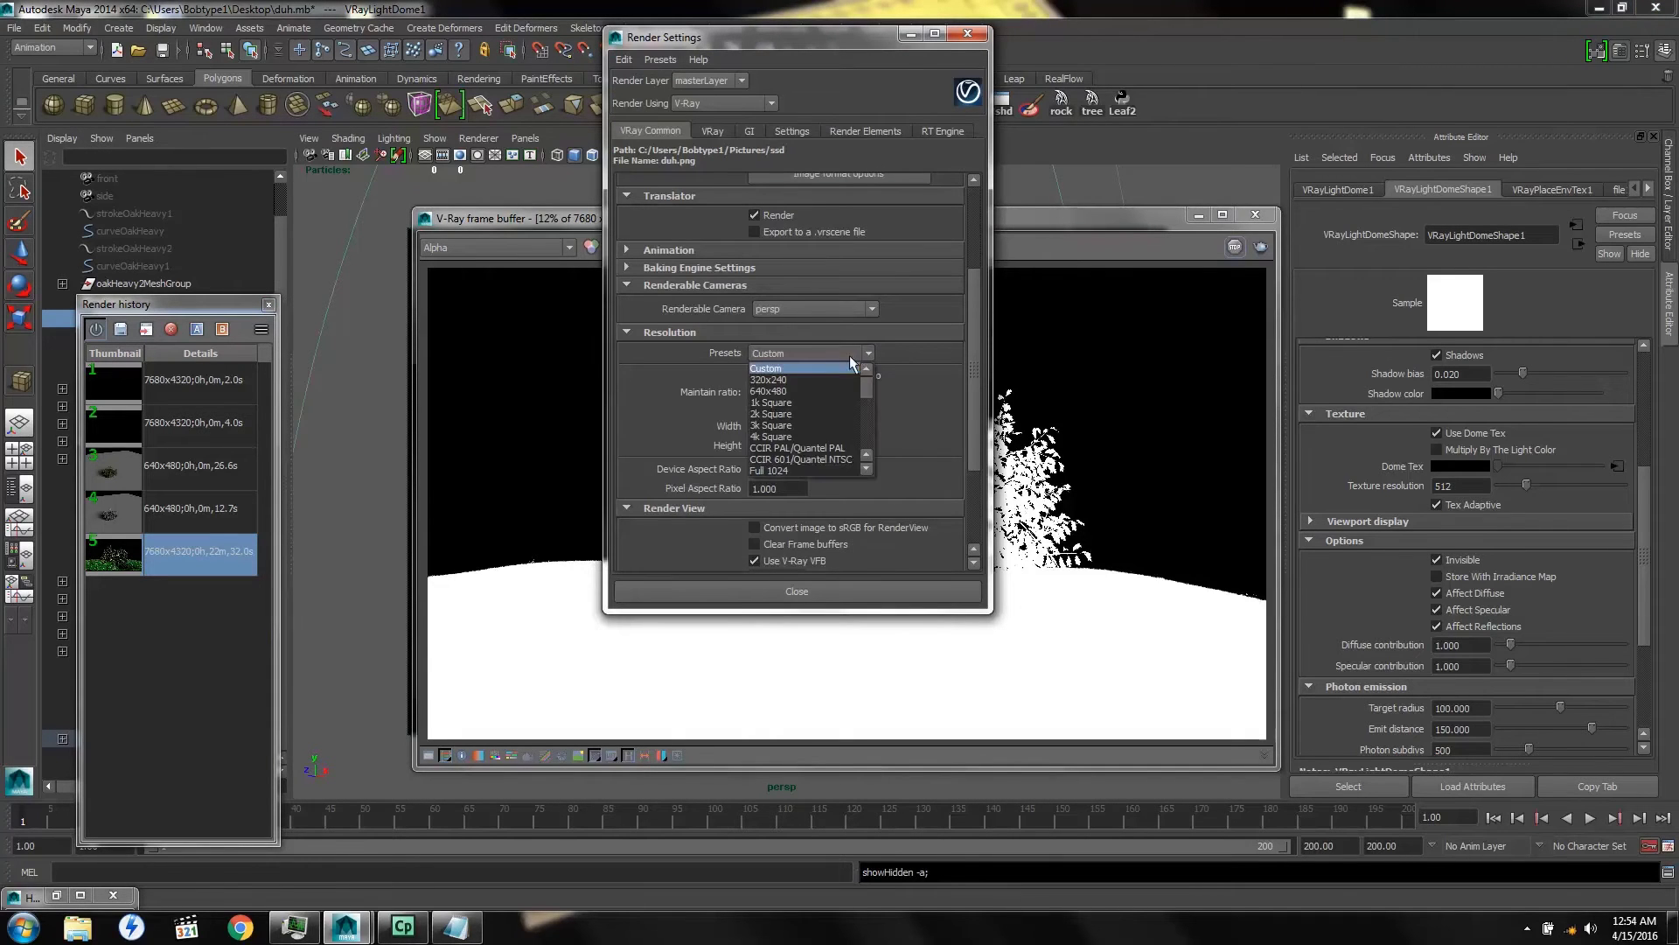
{"action": "left_click", "coordinate": [807, 380]}
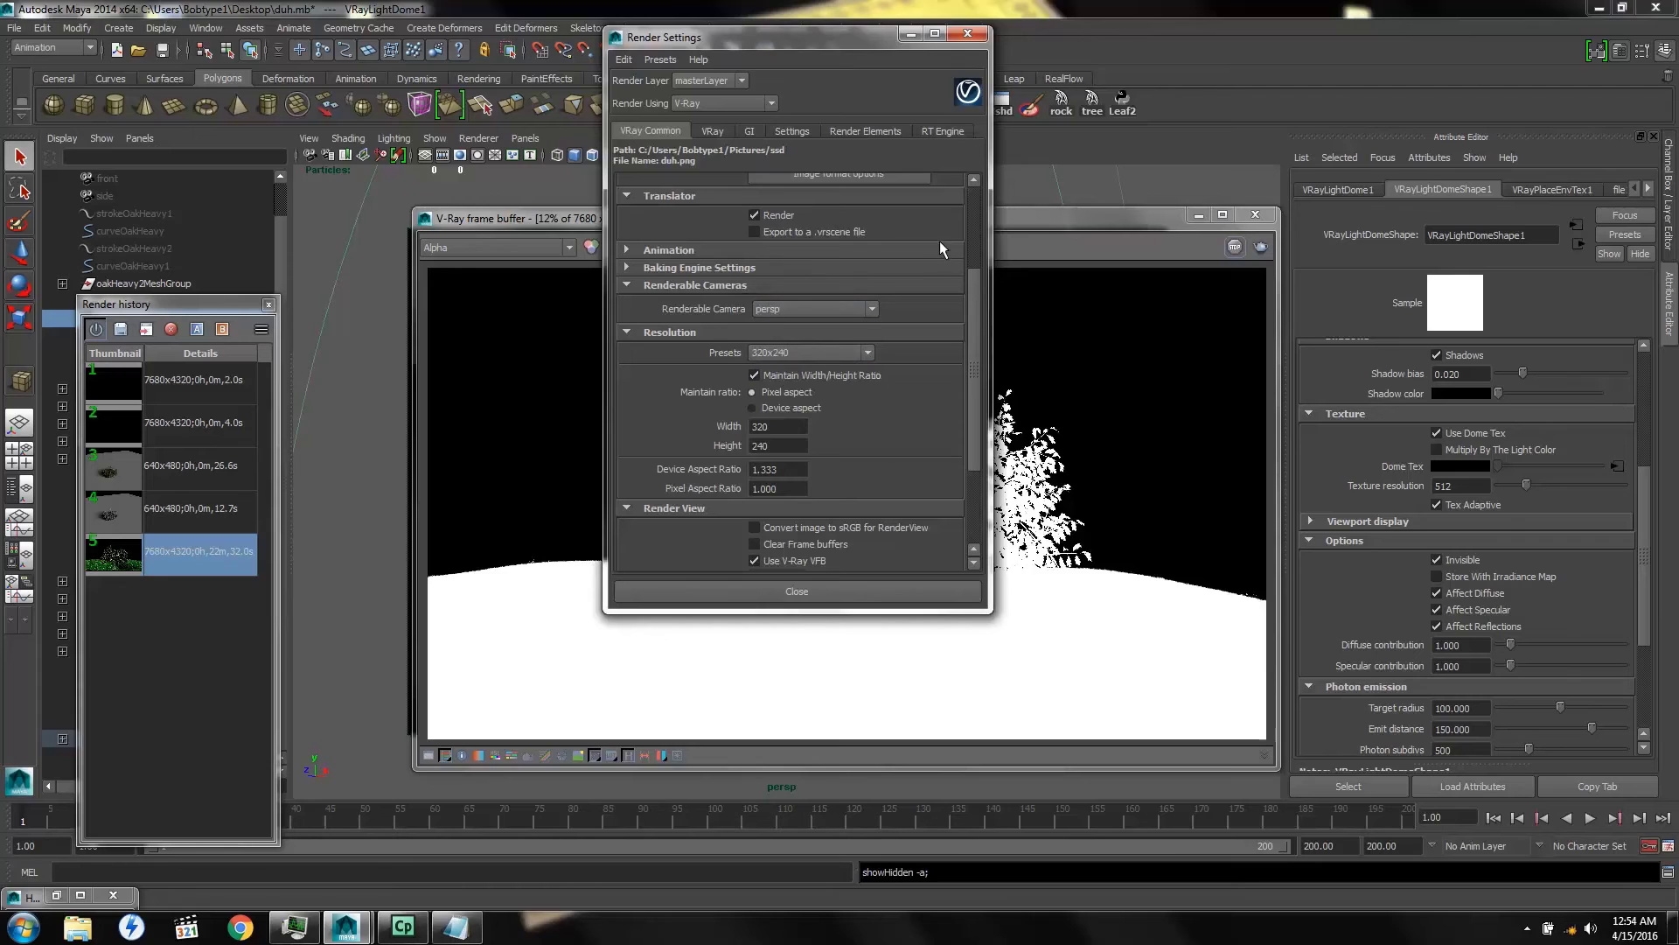
{"action": "left_click", "coordinate": [969, 35]}
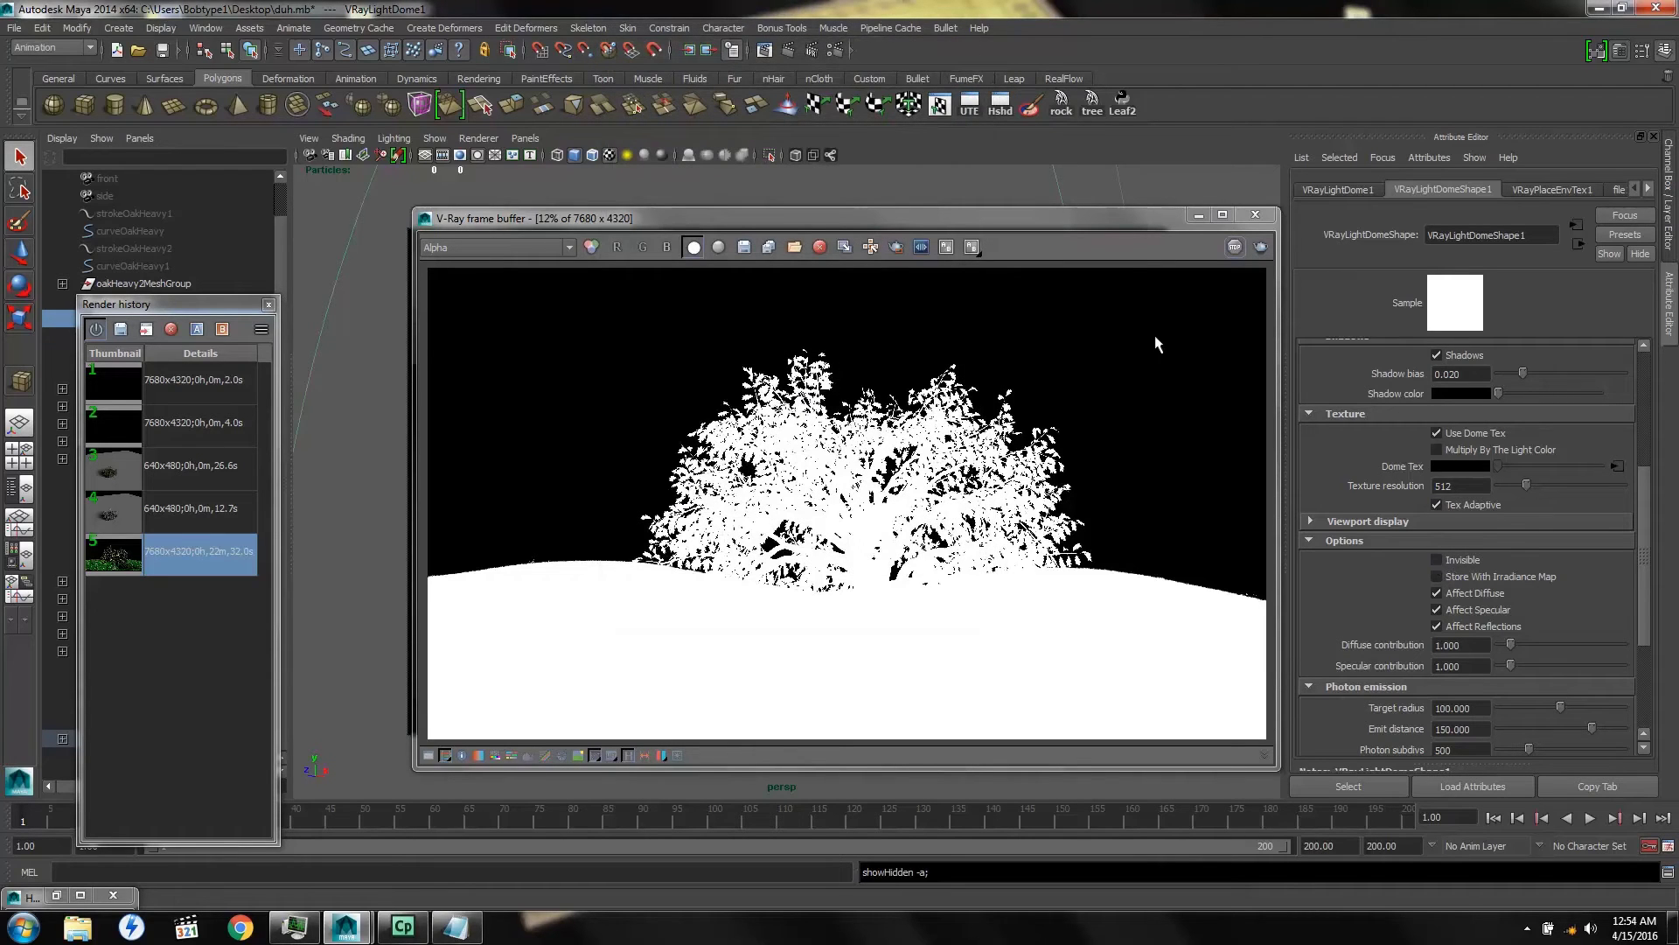
{"action": "left_click", "coordinate": [1260, 251]}
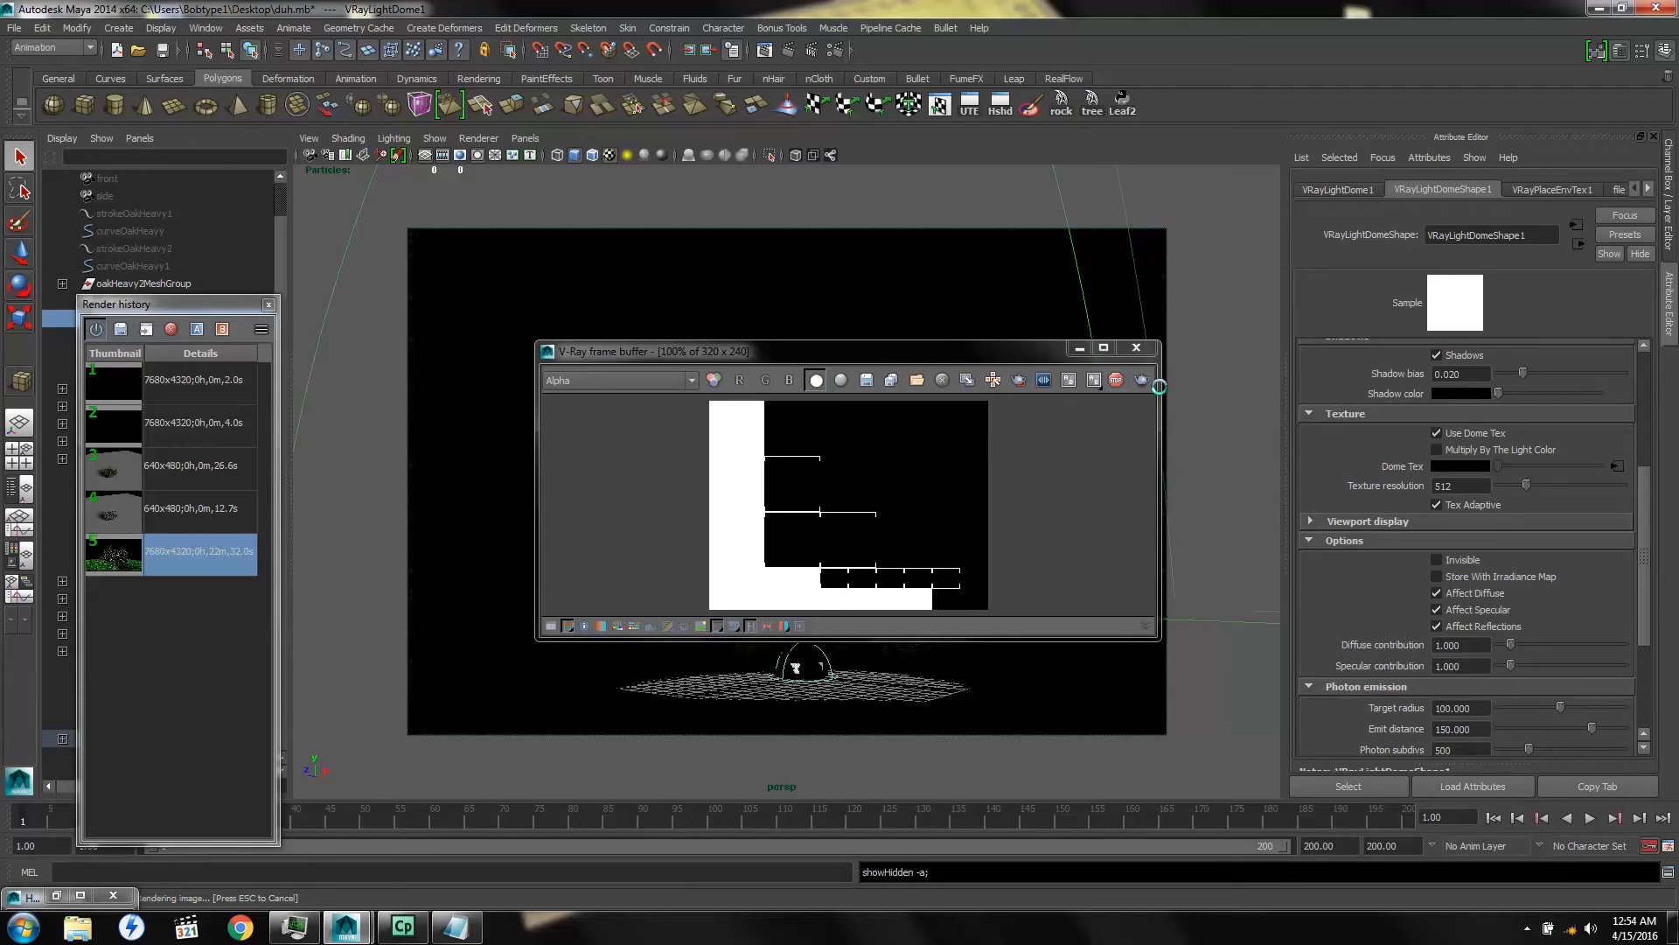
{"action": "left_click", "coordinate": [1118, 381]}
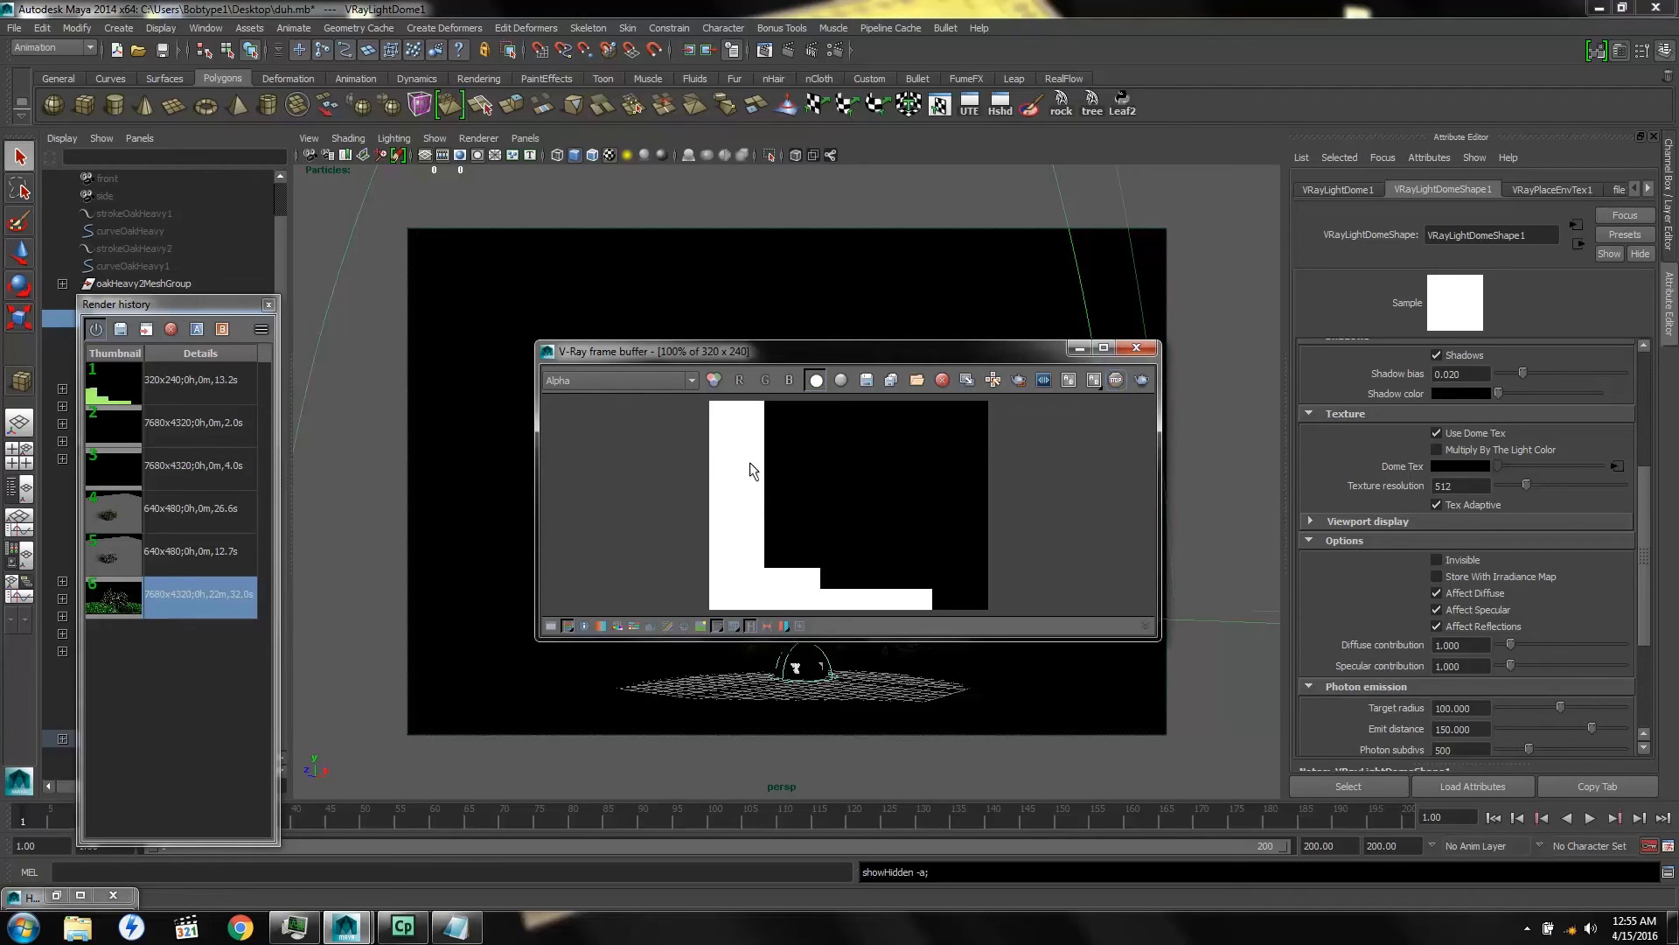
Enlarge the V-Ray frame buffer and compare the alpha channel with the RGB color of the partial test render
{"action": "left_click_drag", "start_coordinate": [1156, 643], "coordinate": [1465, 870]}
{"action": "scroll", "coordinate": [1084, 794], "scroll_direction": "up", "scroll_amount": 2}
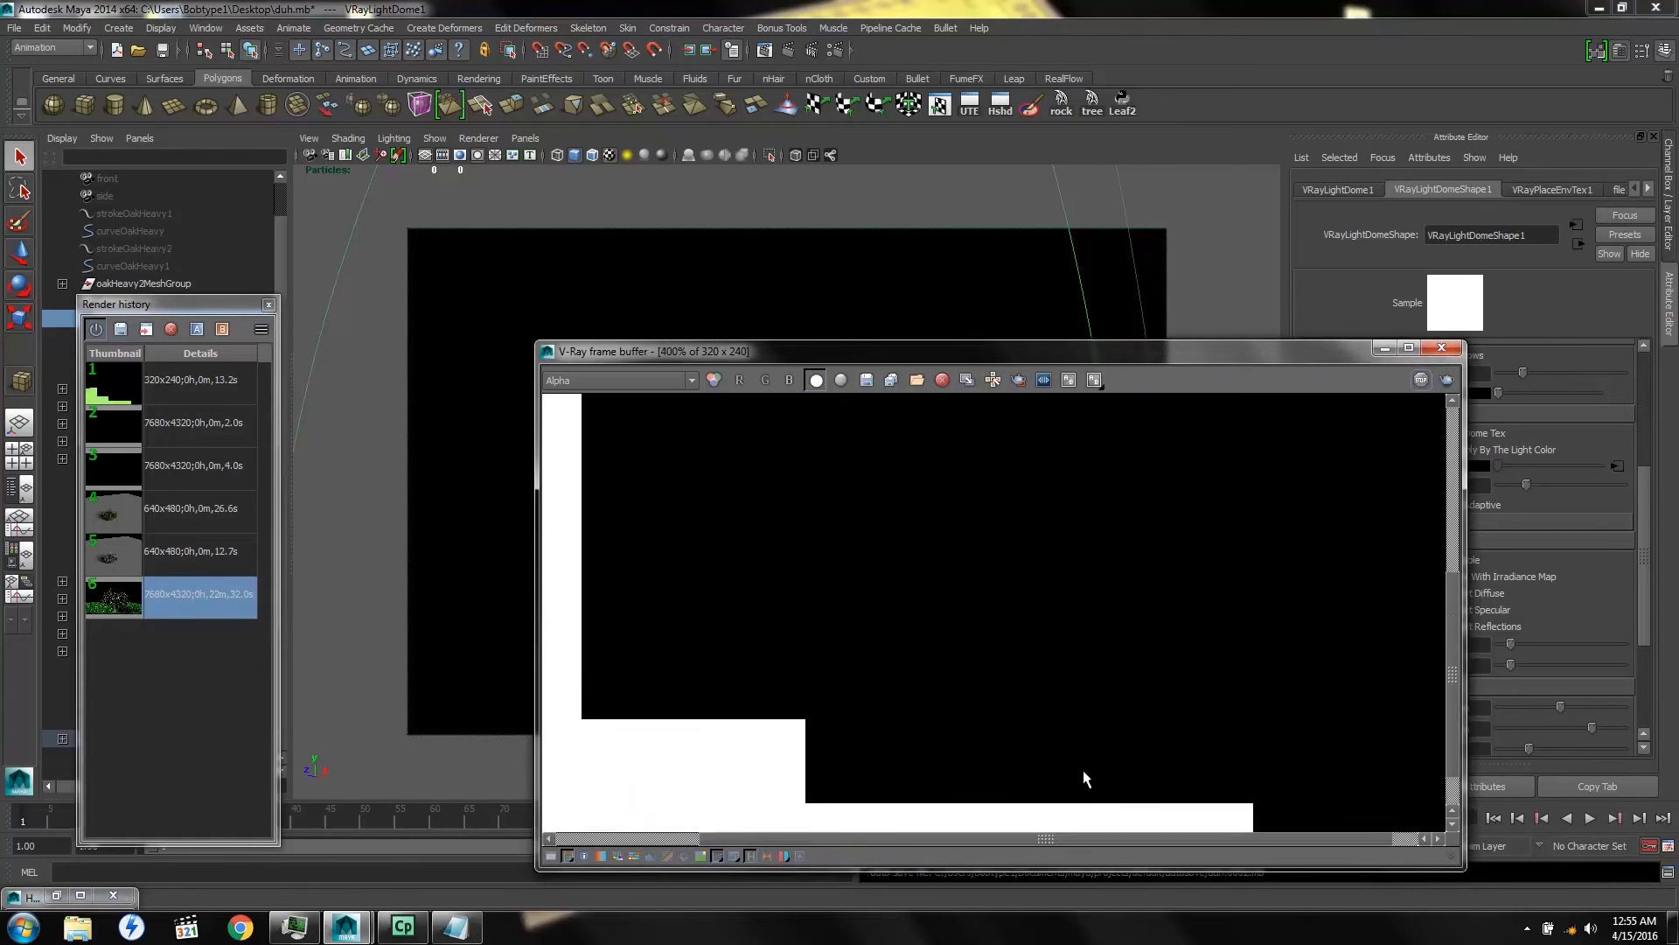
{"action": "scroll", "coordinate": [1084, 777], "scroll_direction": "down", "scroll_amount": 2}
{"action": "scroll", "coordinate": [1085, 777], "scroll_direction": "up", "scroll_amount": 1}
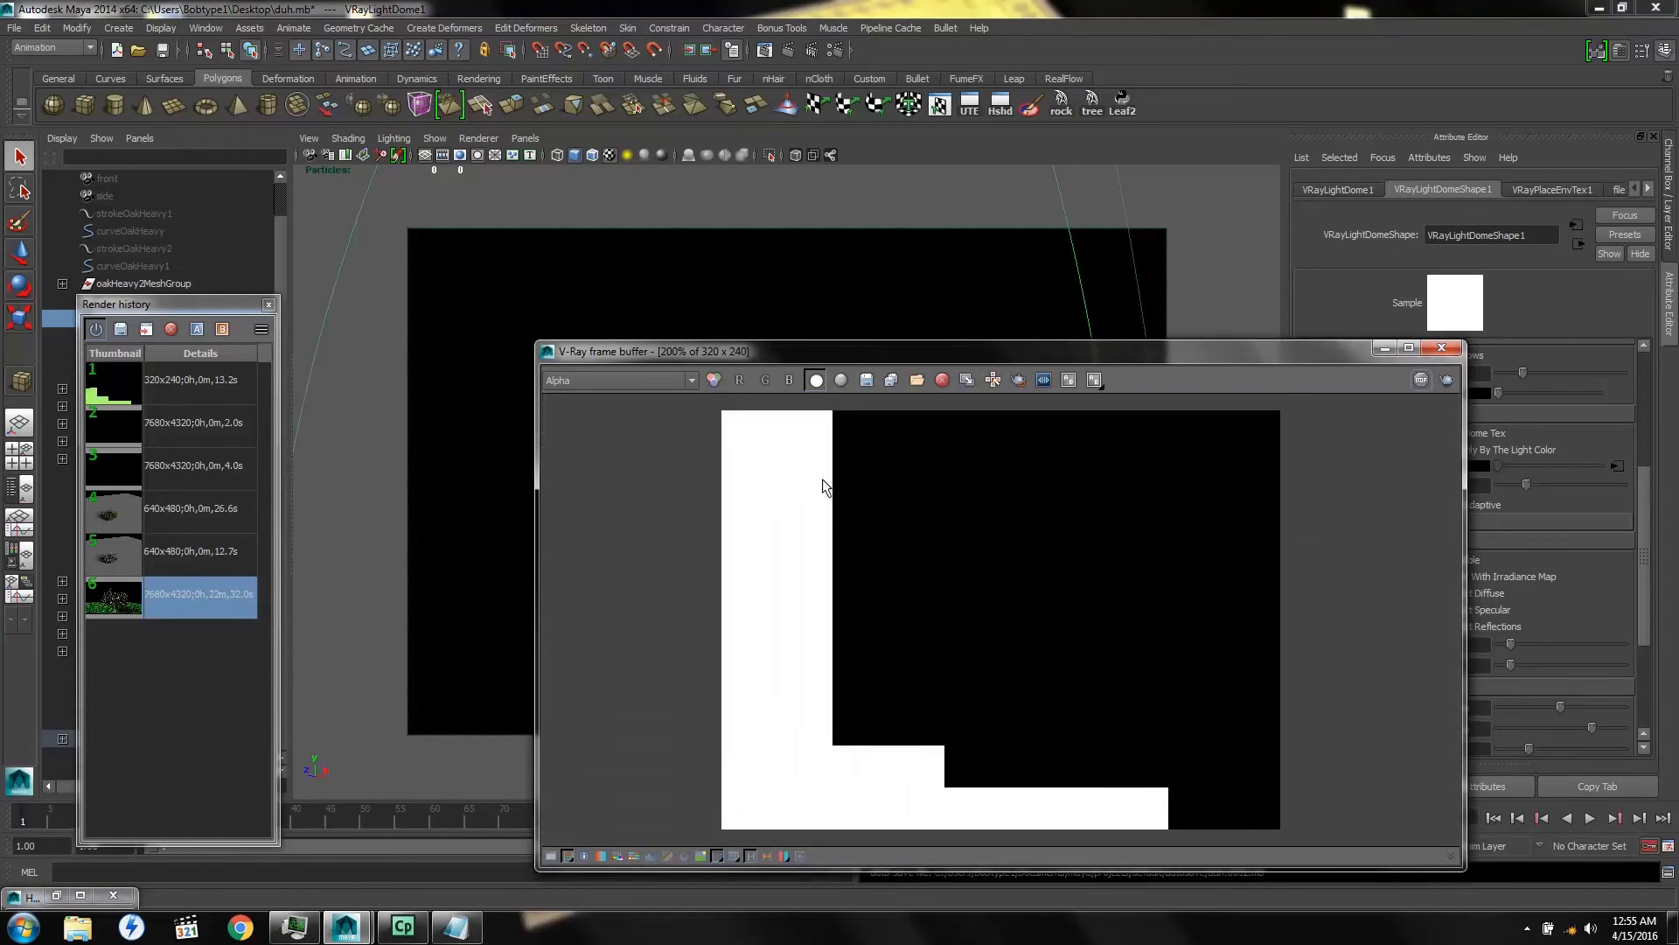
{"action": "left_click", "coordinate": [713, 381]}
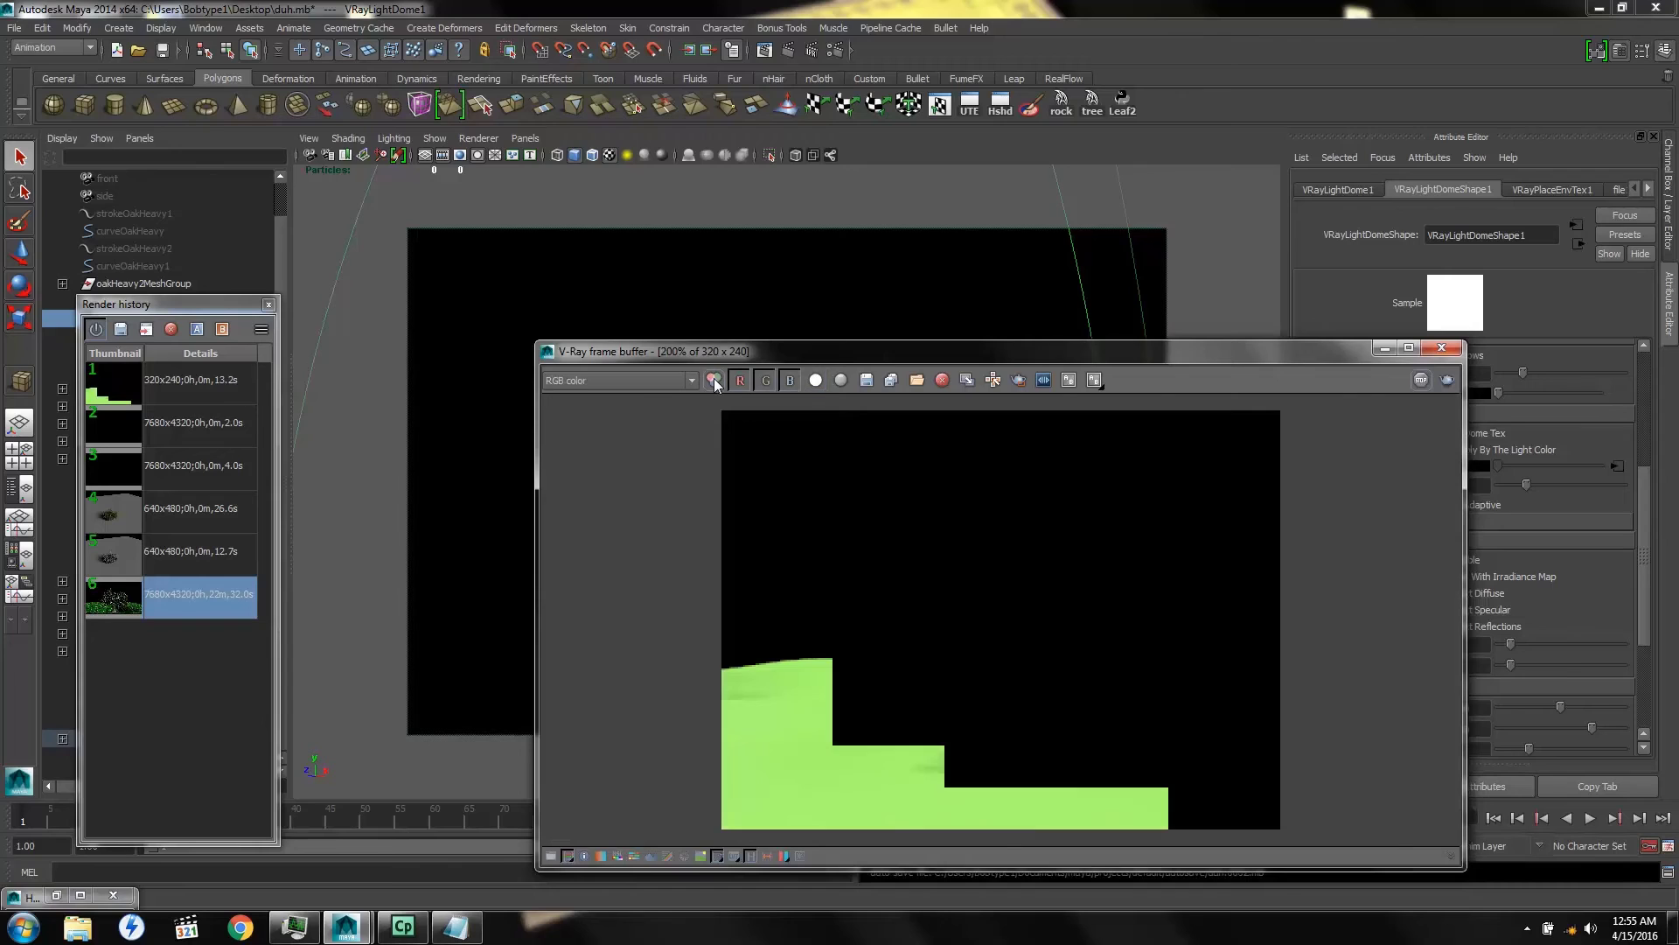
{"action": "left_click", "coordinate": [815, 381]}
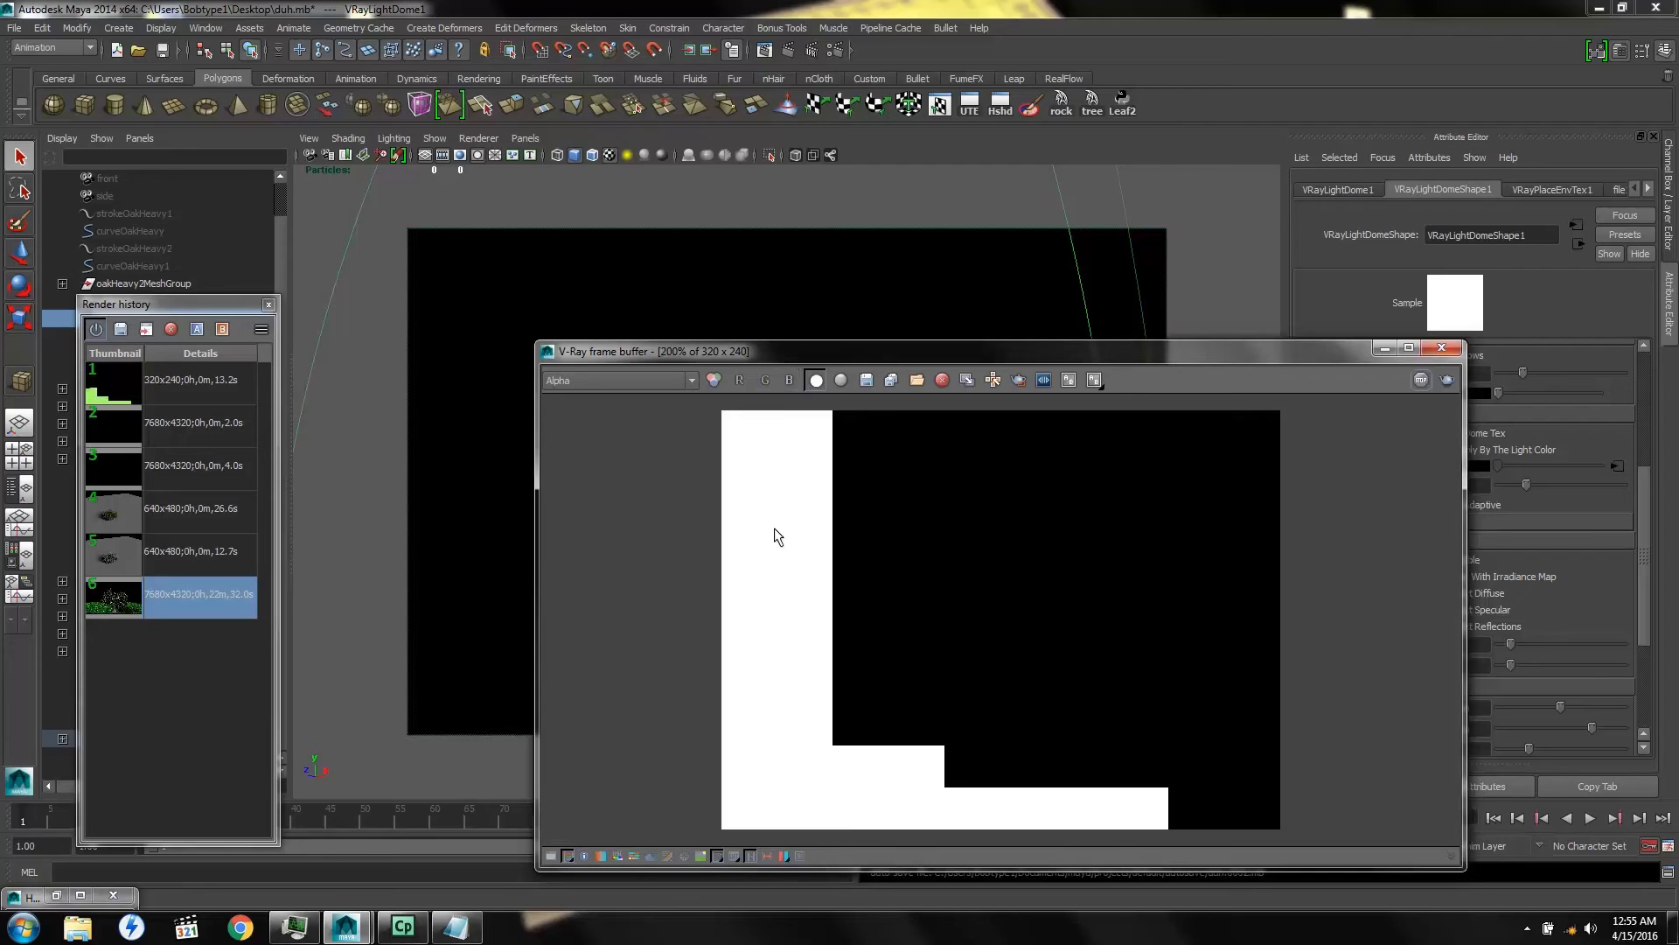
Close the V-Ray frame buffer and turn on the Invisible option for VRayLightDome1
{"action": "left_click", "coordinate": [1441, 349]}
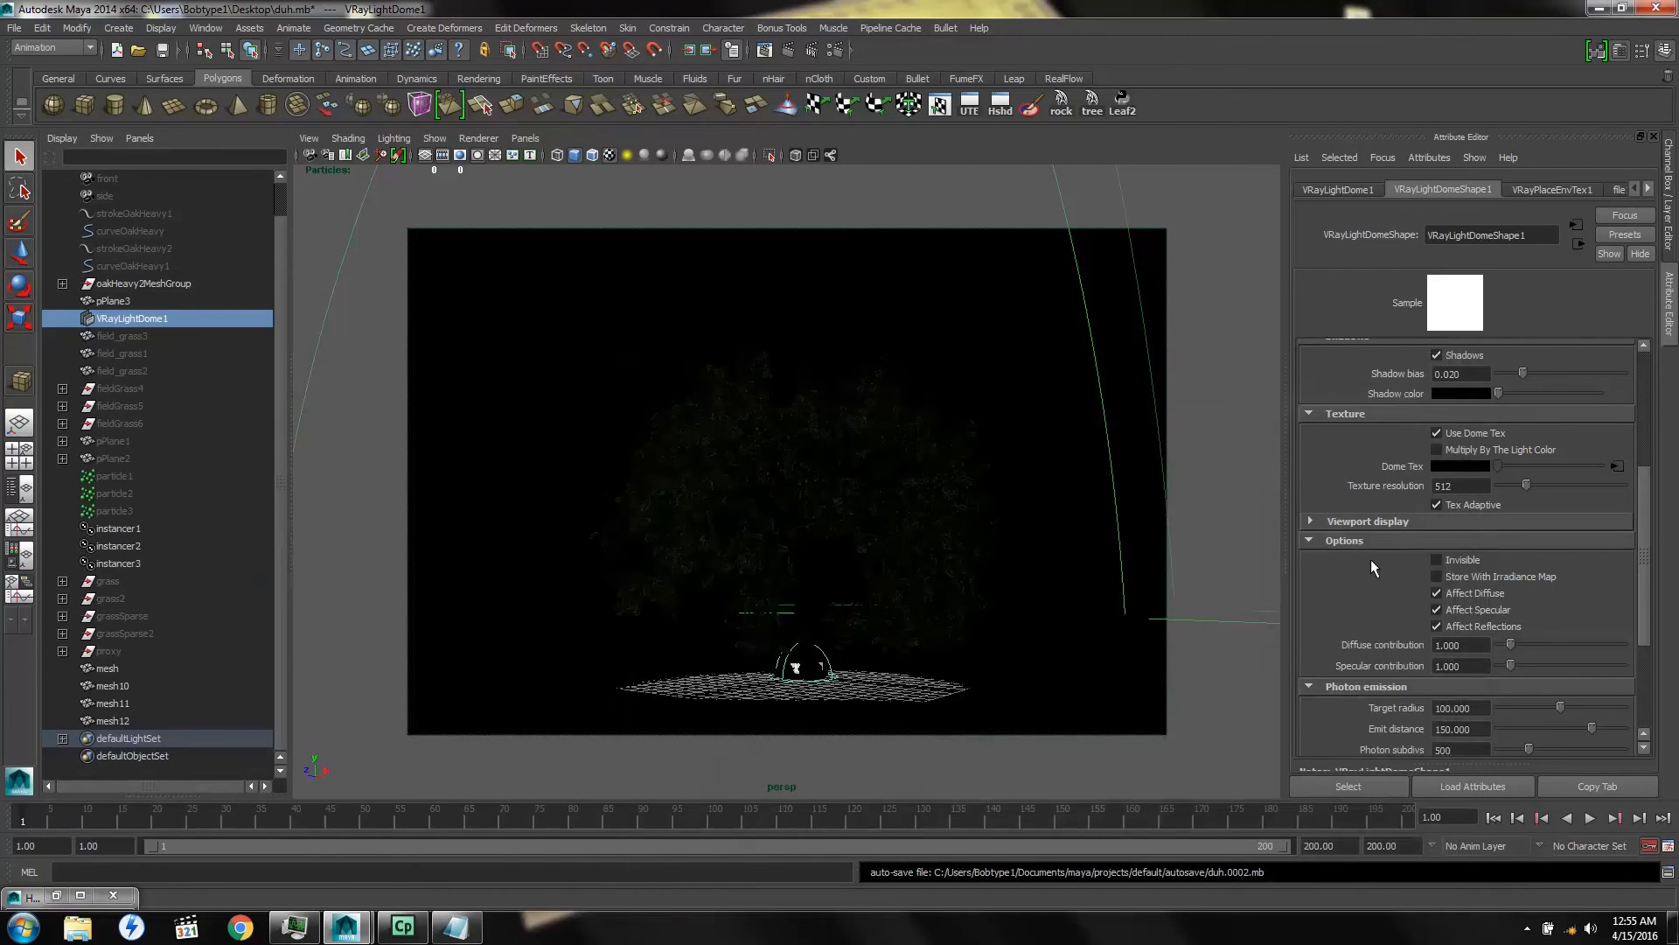
{"action": "left_click", "coordinate": [1435, 559]}
Select pPlane1, expand it to show its emitters, and graph its material network in the Hypershade
{"action": "left_click", "coordinate": [121, 300]}
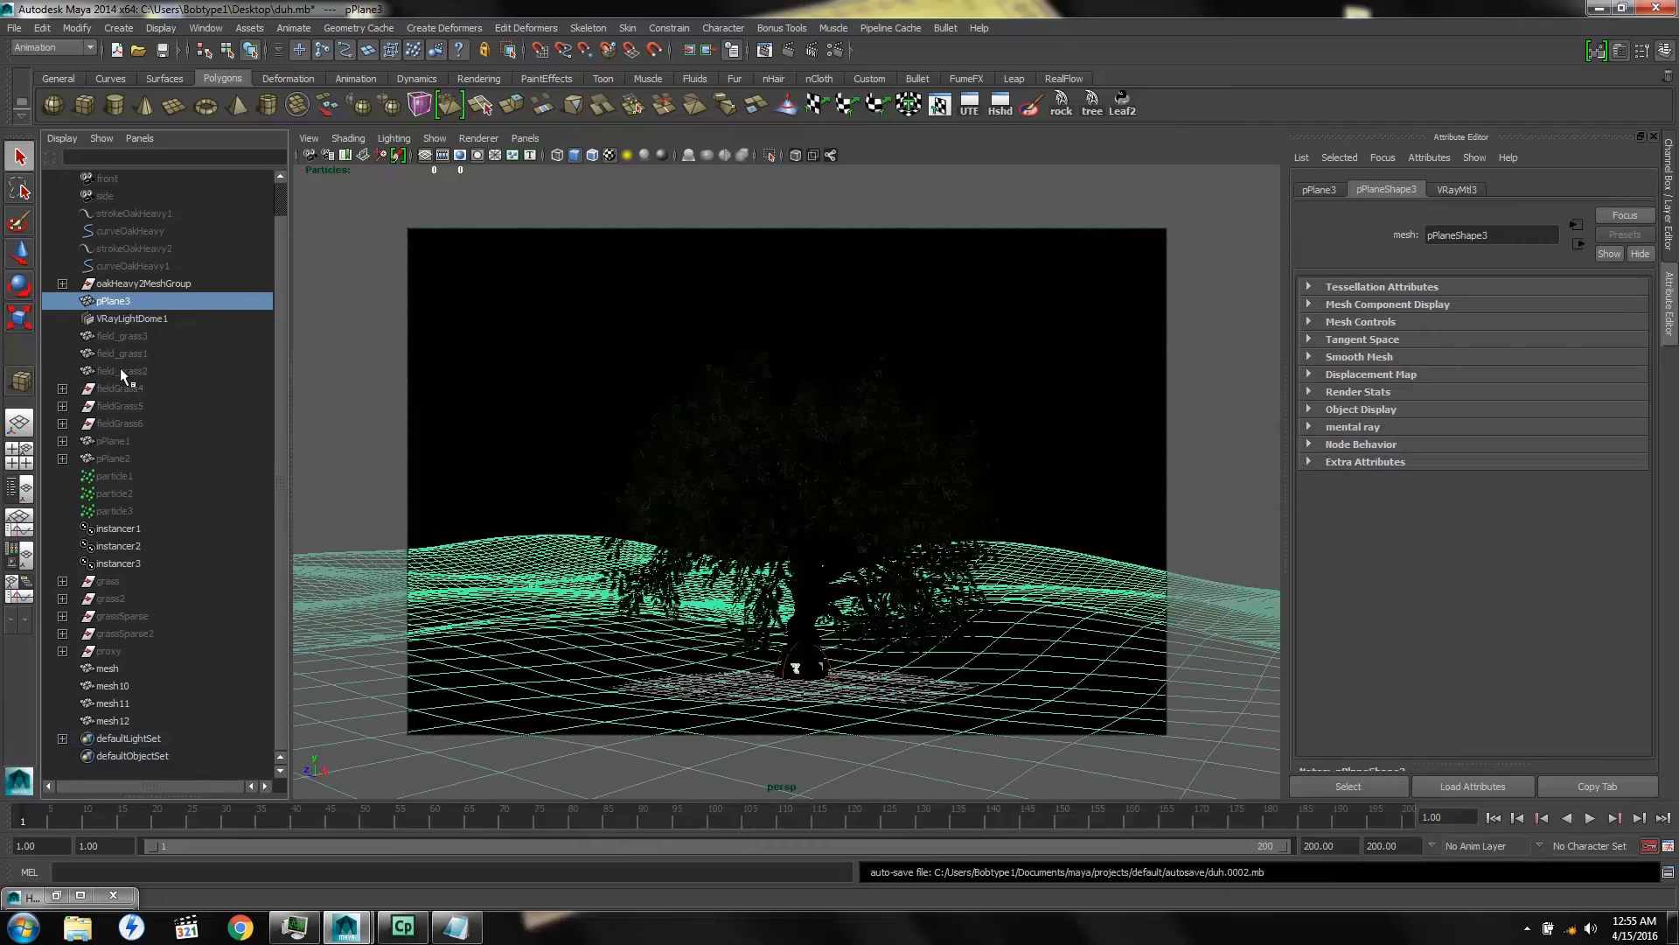
{"action": "left_click", "coordinate": [107, 440]}
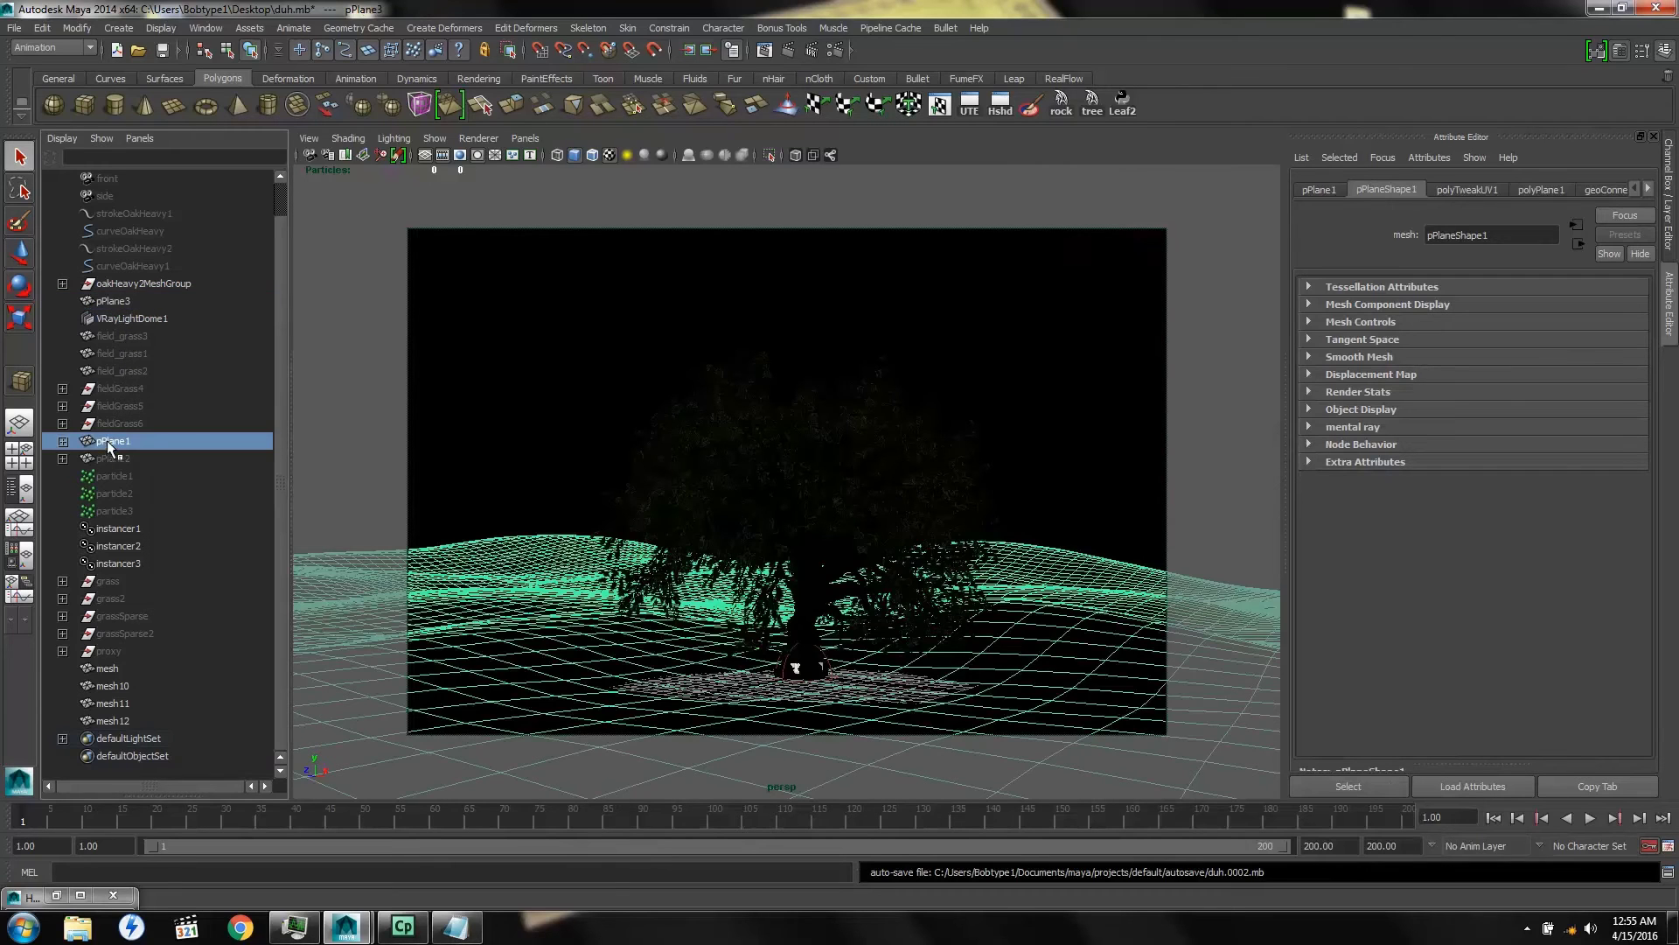
{"action": "left_click", "coordinate": [62, 441]}
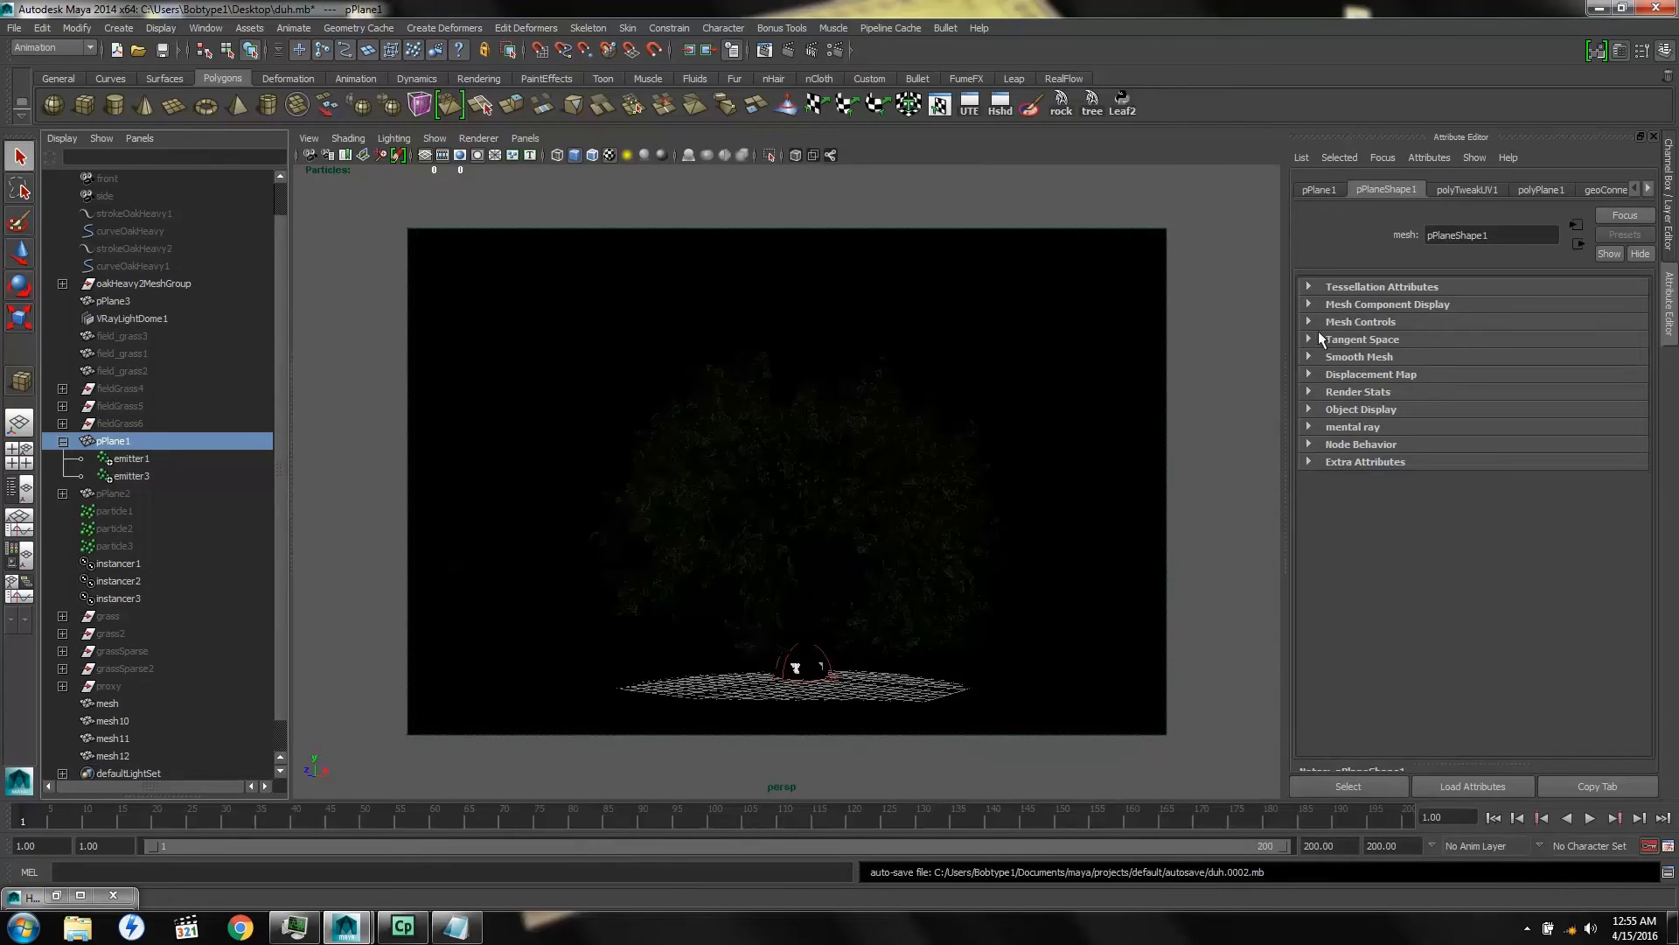
{"action": "left_click", "coordinate": [56, 895]}
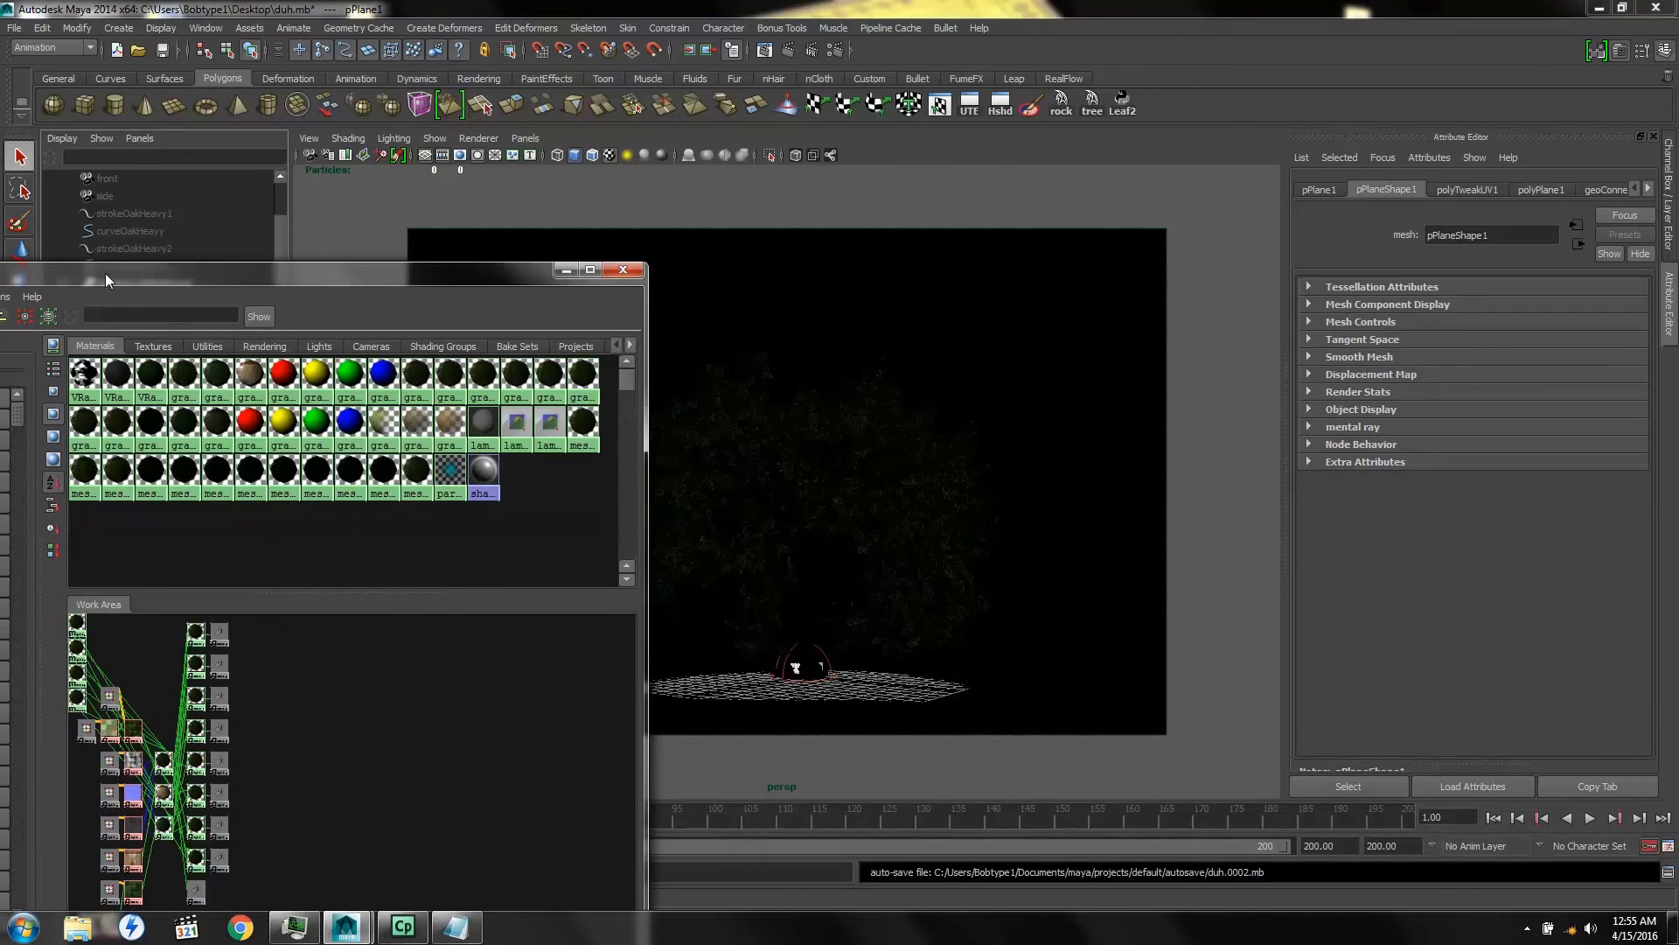
{"action": "left_click_drag", "start_coordinate": [105, 272], "coordinate": [315, 207]}
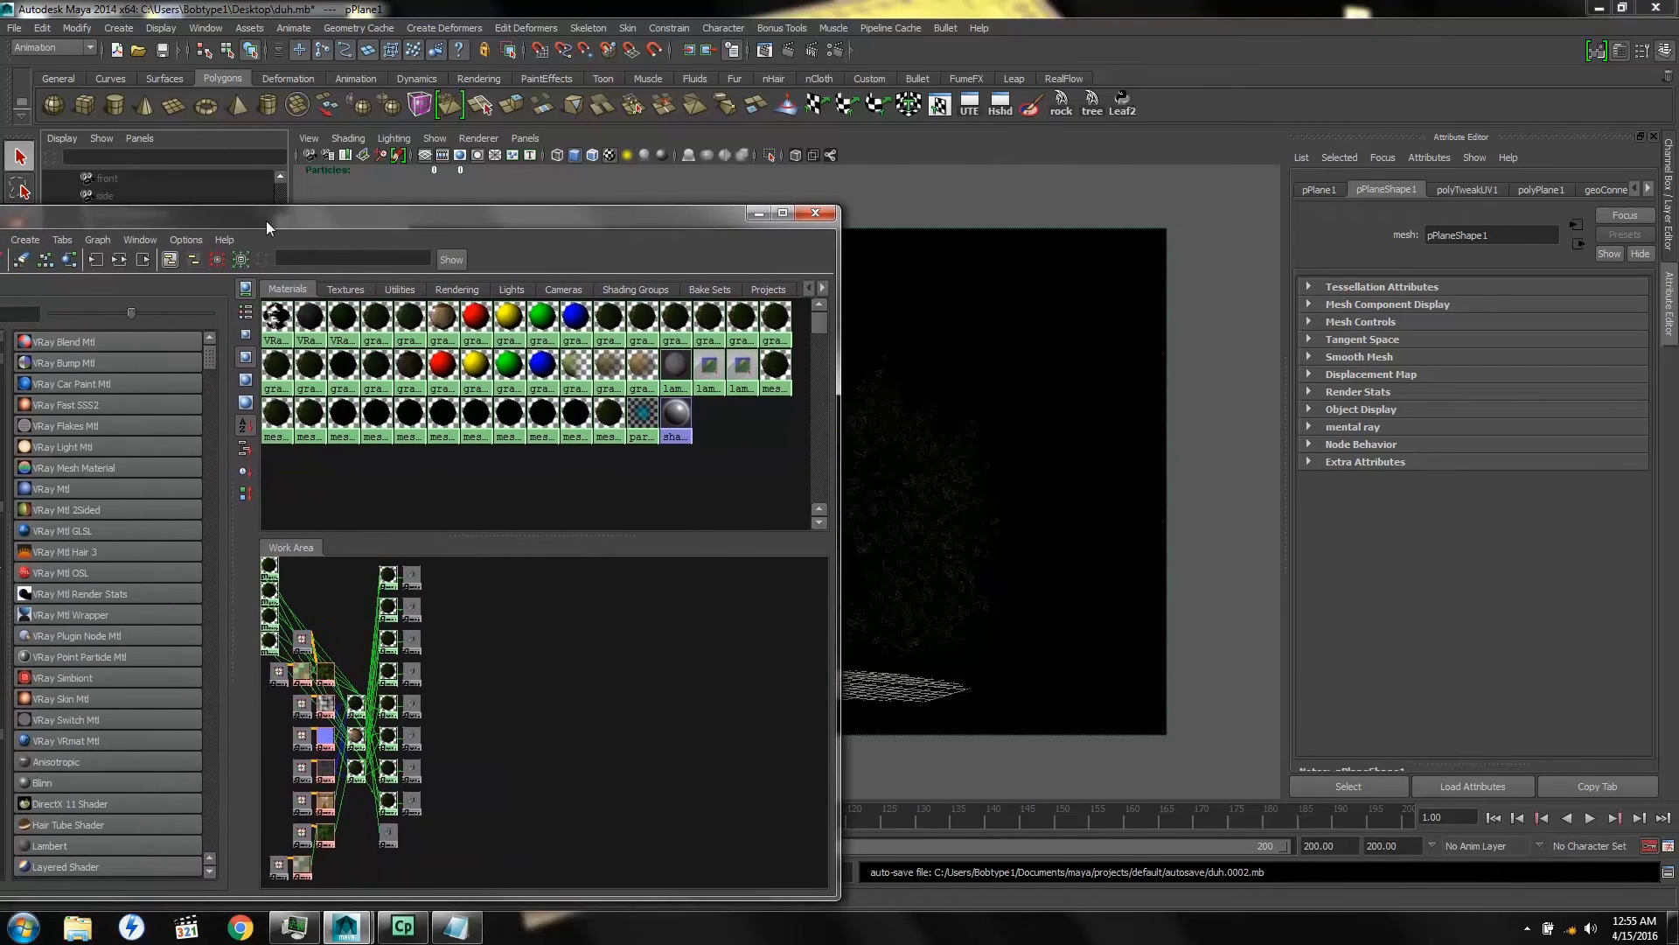
{"action": "left_click", "coordinate": [70, 260]}
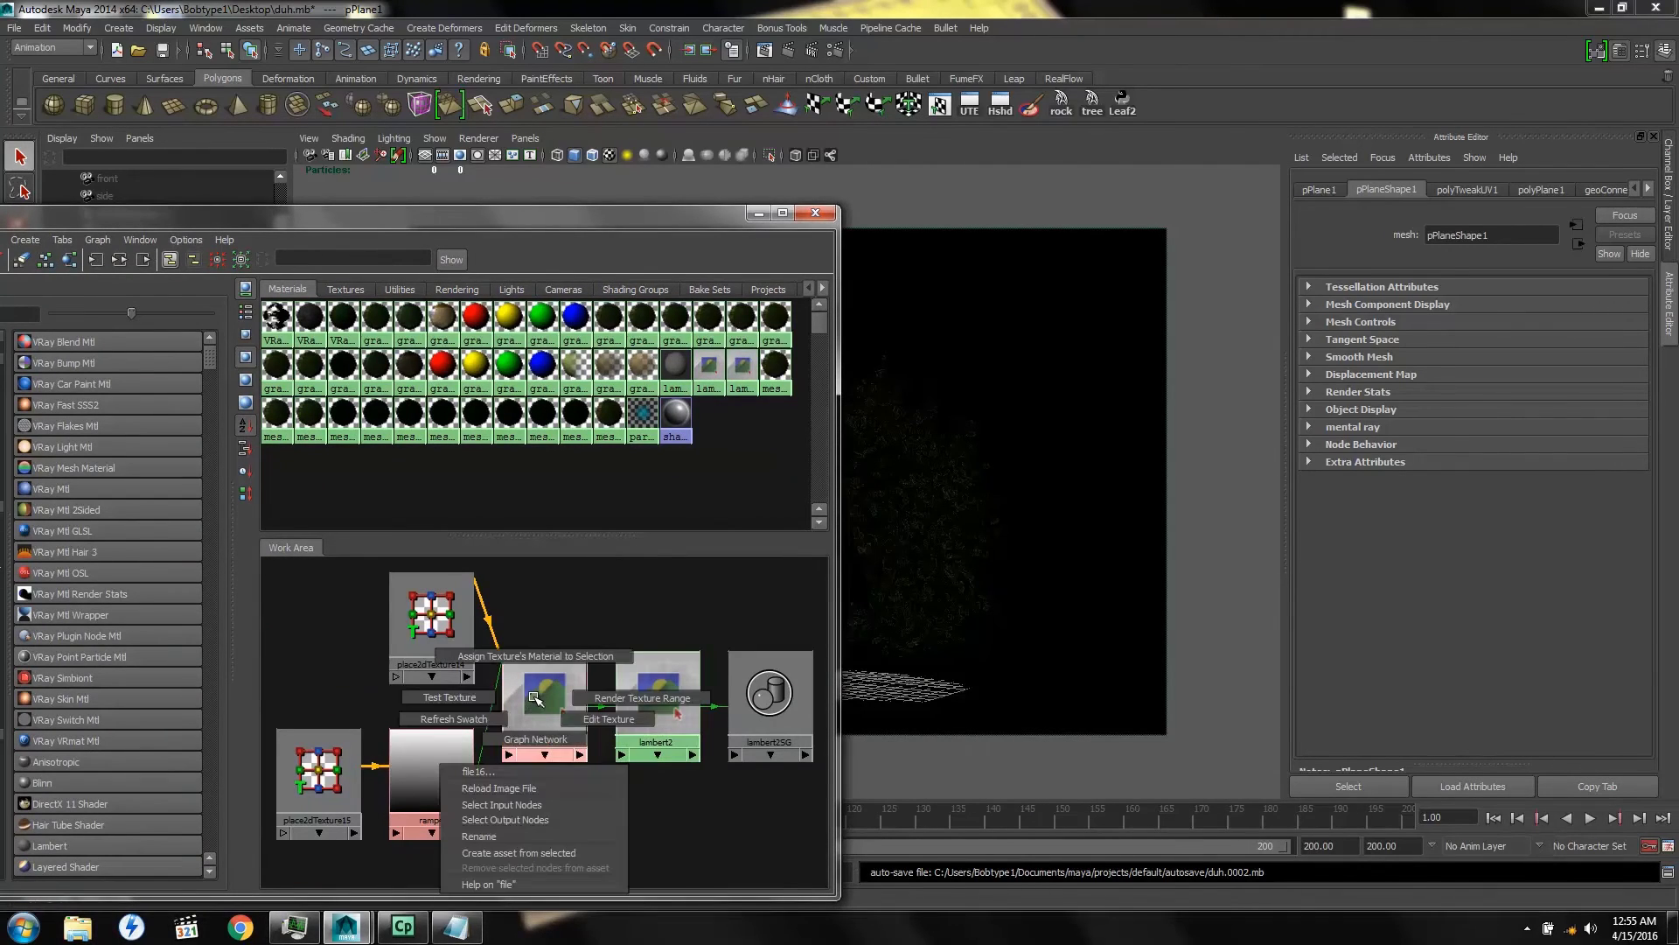
Refresh the file16 texture swatch feeding lambert2 and examine its Color Balance attributes
{"action": "right_click", "coordinate": [533, 700]}
{"action": "left_click", "coordinate": [483, 718]}
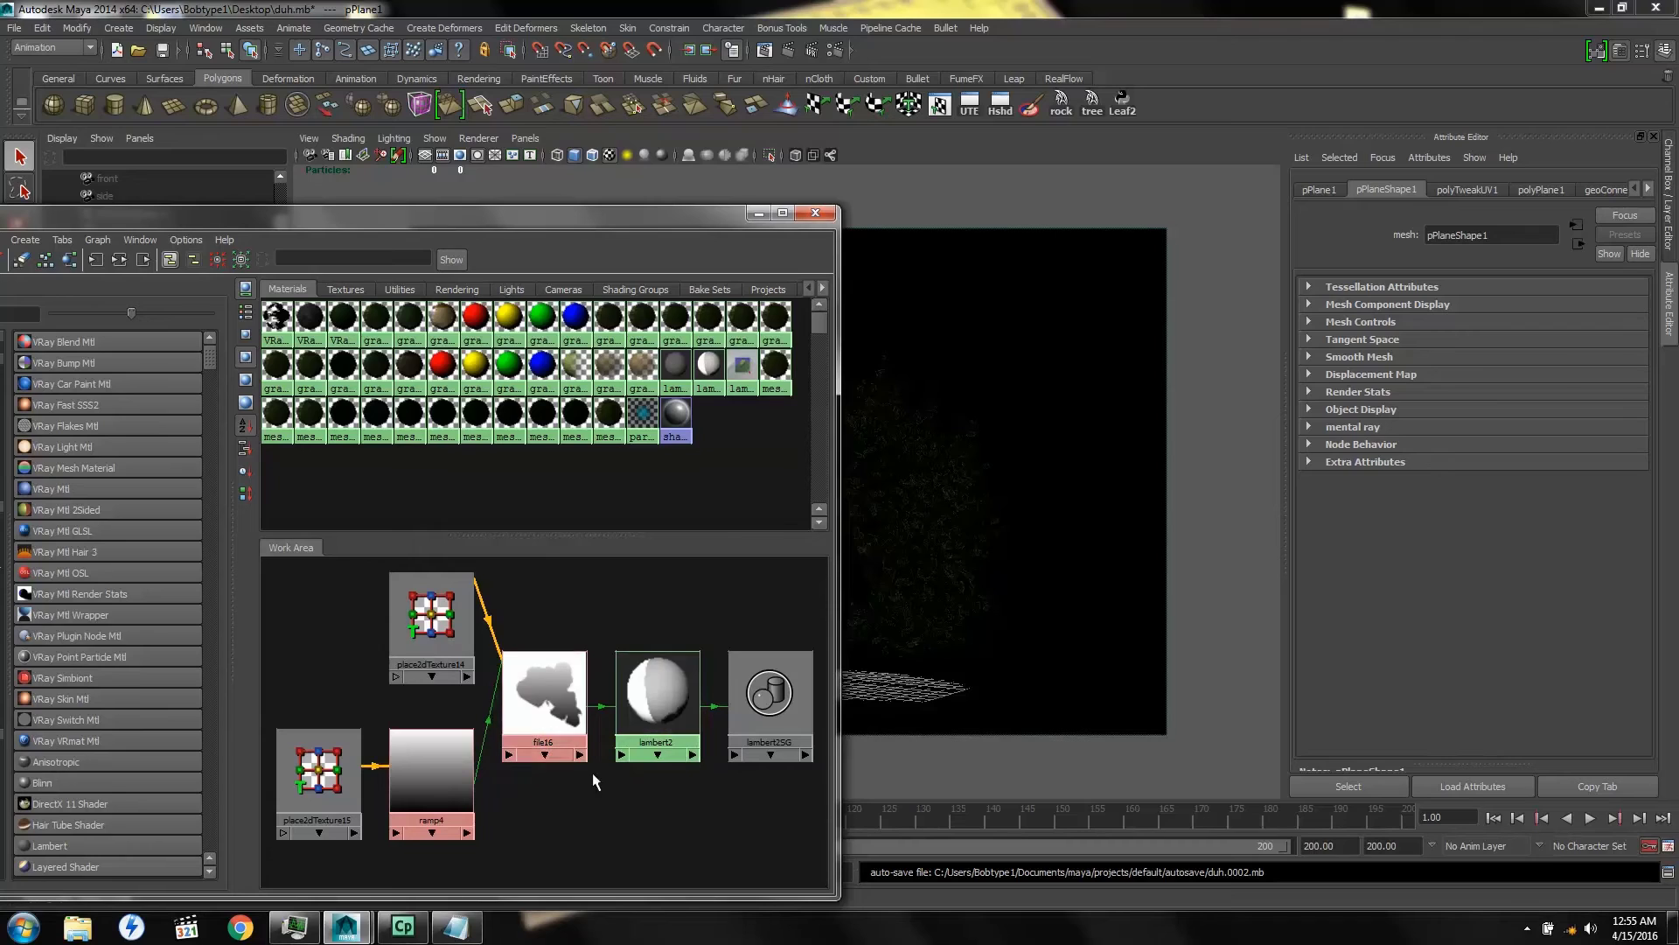
{"action": "left_click", "coordinate": [542, 708]}
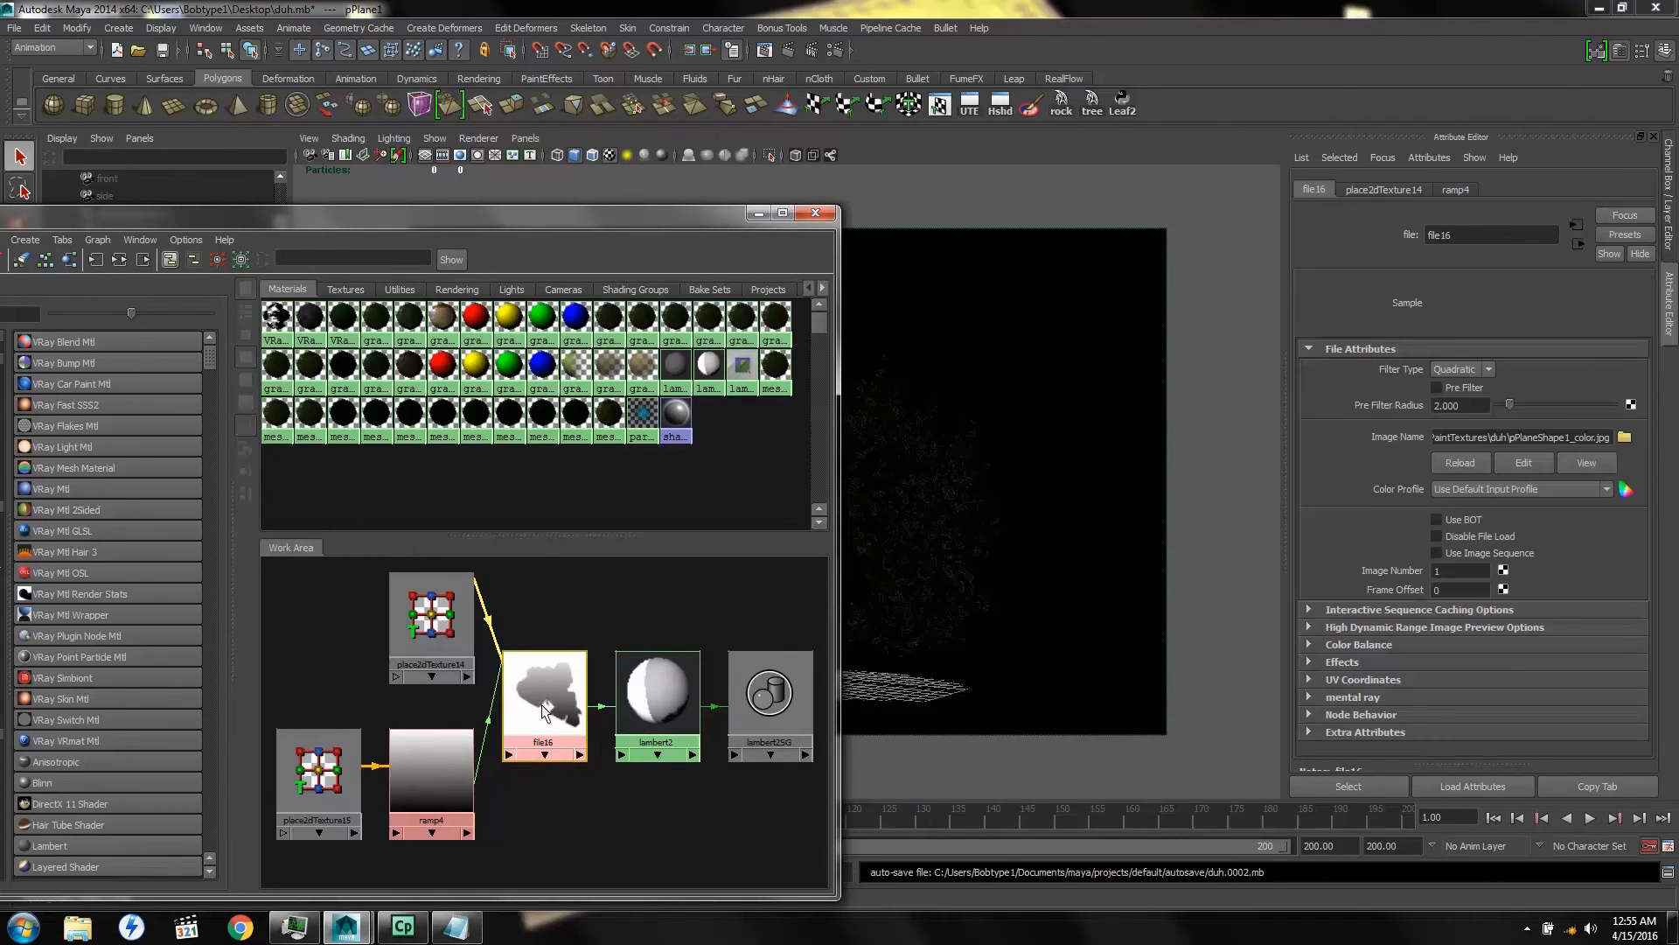
{"action": "left_click", "coordinate": [1308, 644]}
{"action": "left_click_drag", "start_coordinate": [1639, 544], "coordinate": [1642, 580]}
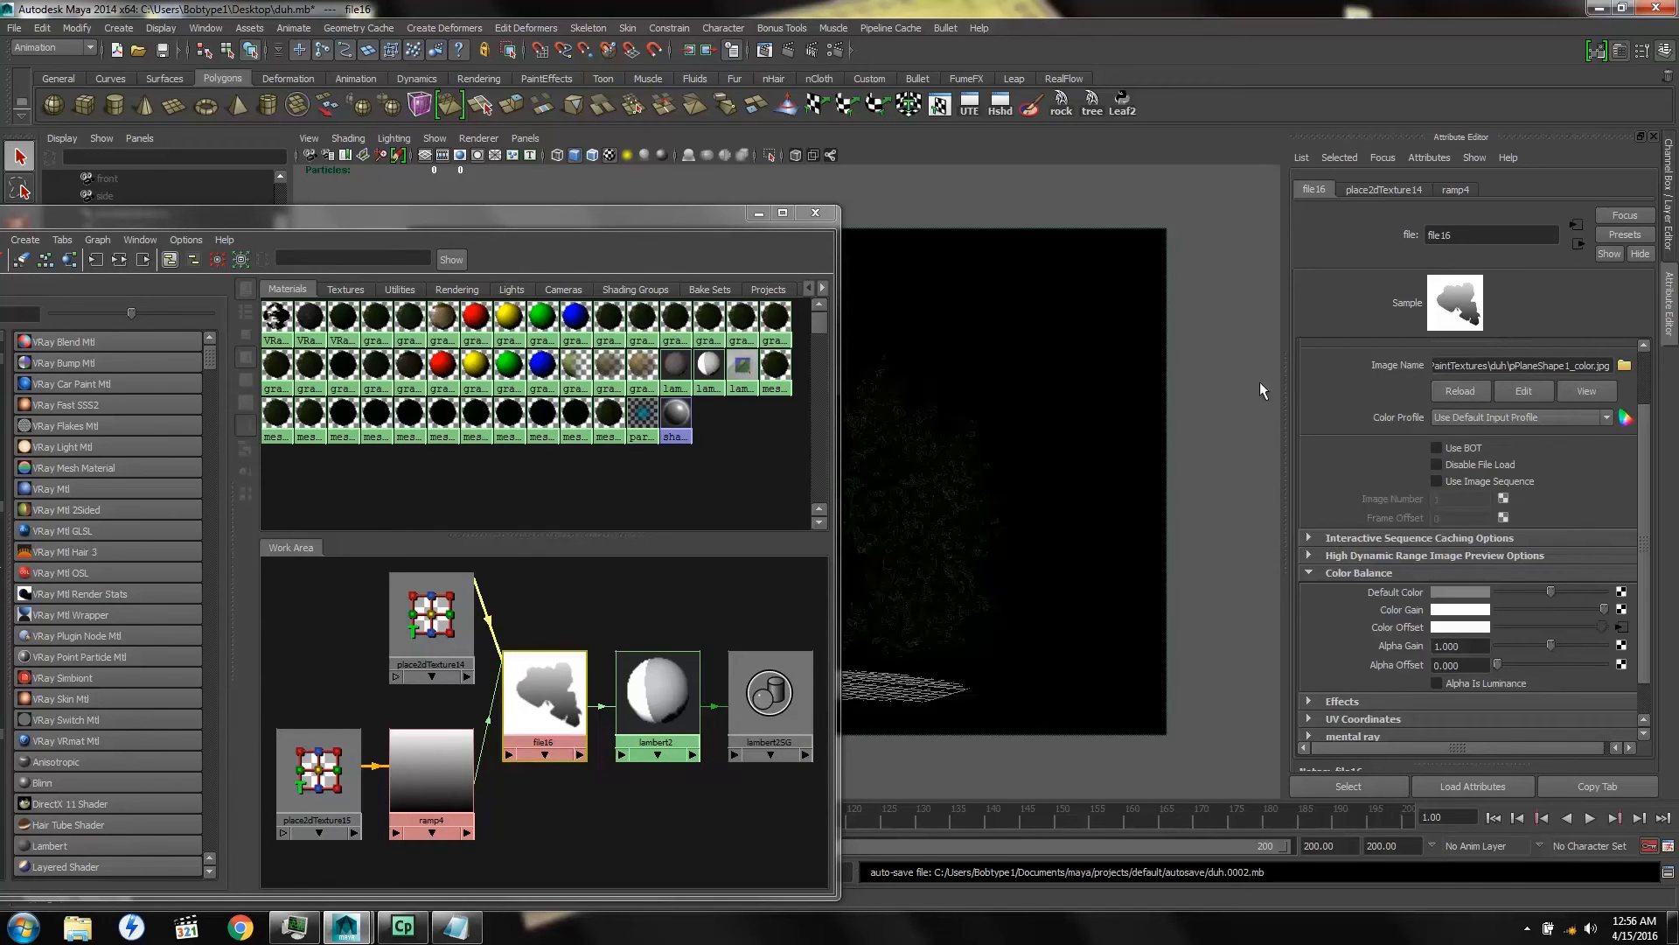
Minimize the Hypershade and review pPlane1's transform and shape attributes and emitter1's Texture Emission Attributes
{"action": "left_click", "coordinate": [758, 213]}
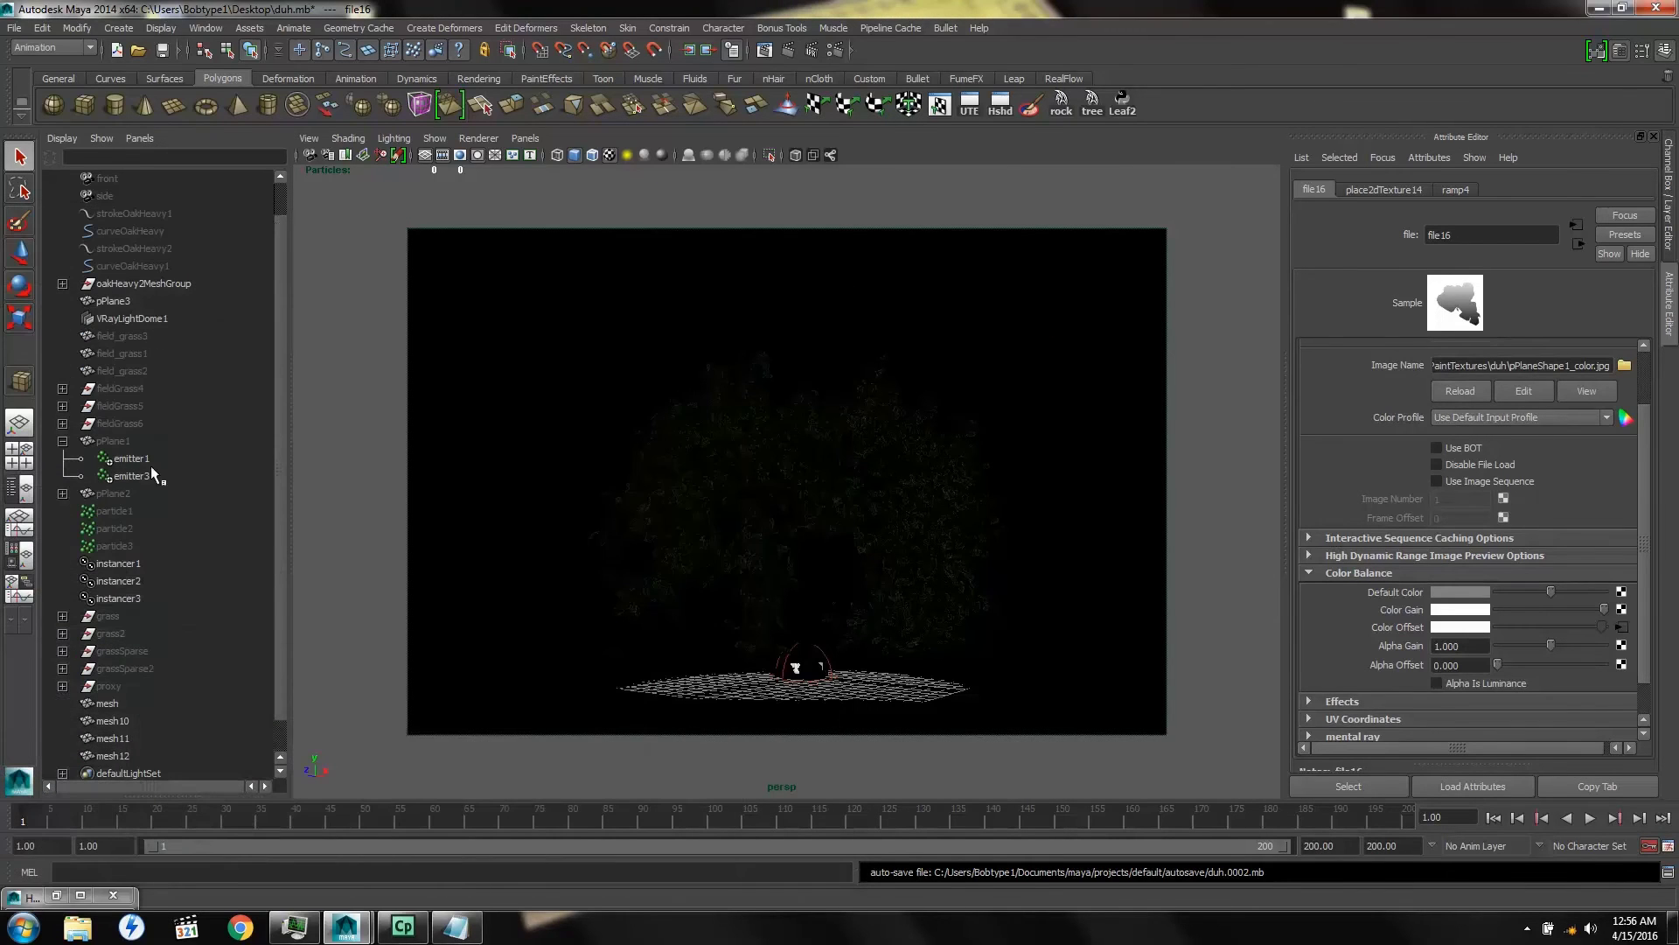
{"action": "left_click", "coordinate": [113, 443]}
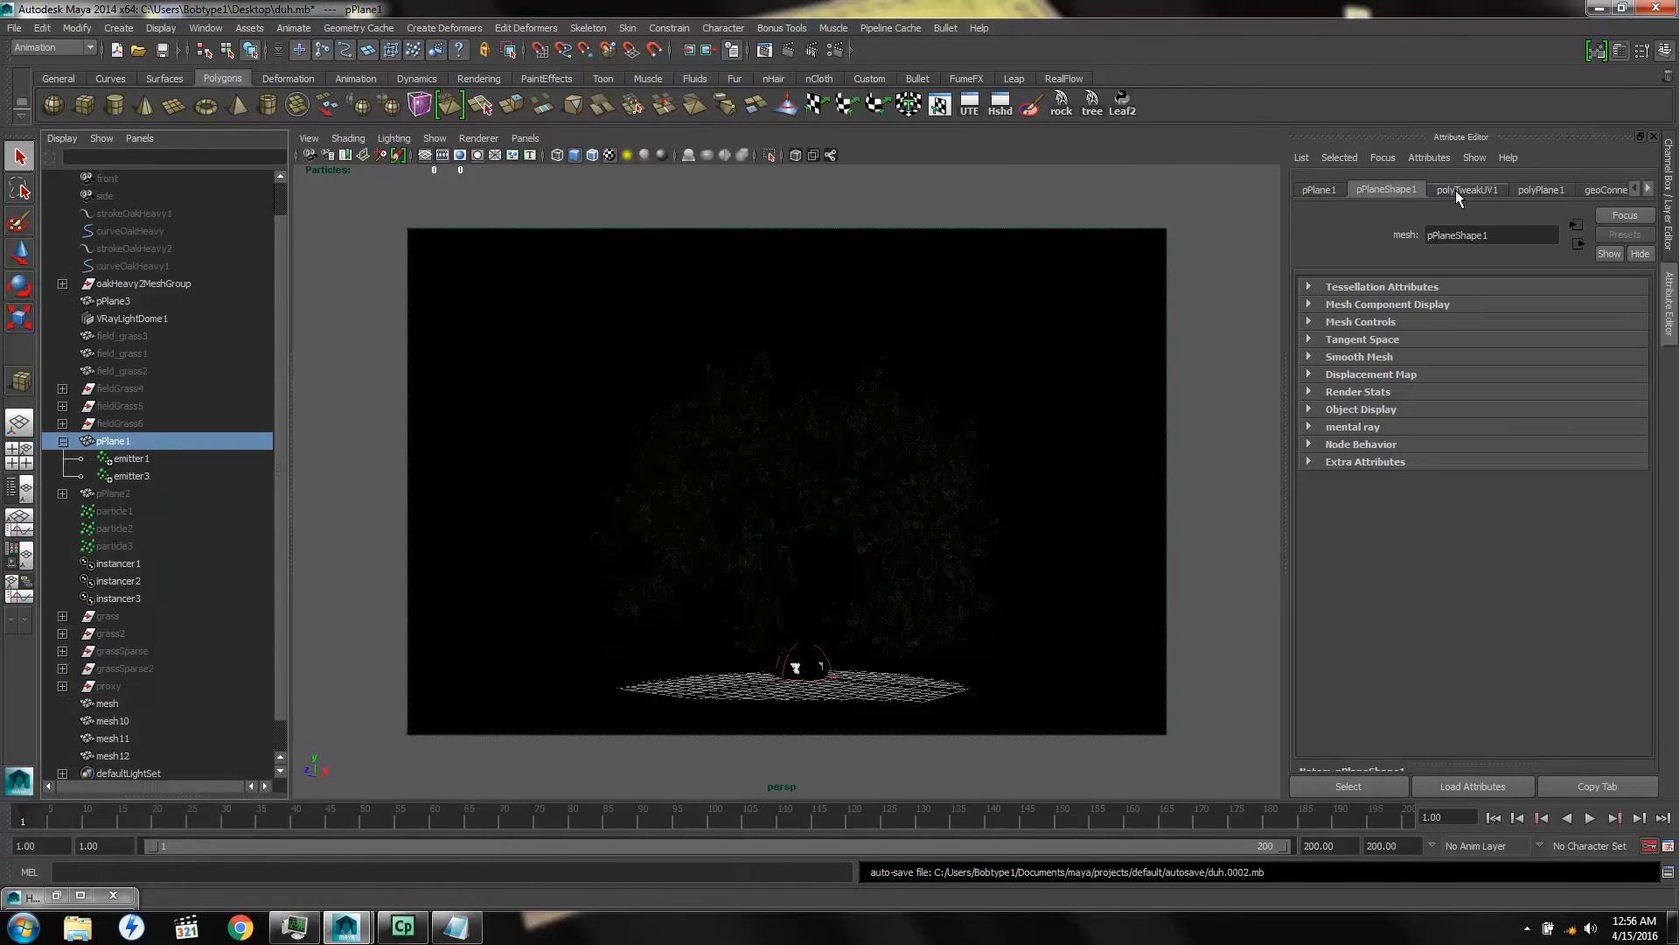
{"action": "left_click", "coordinate": [1319, 190]}
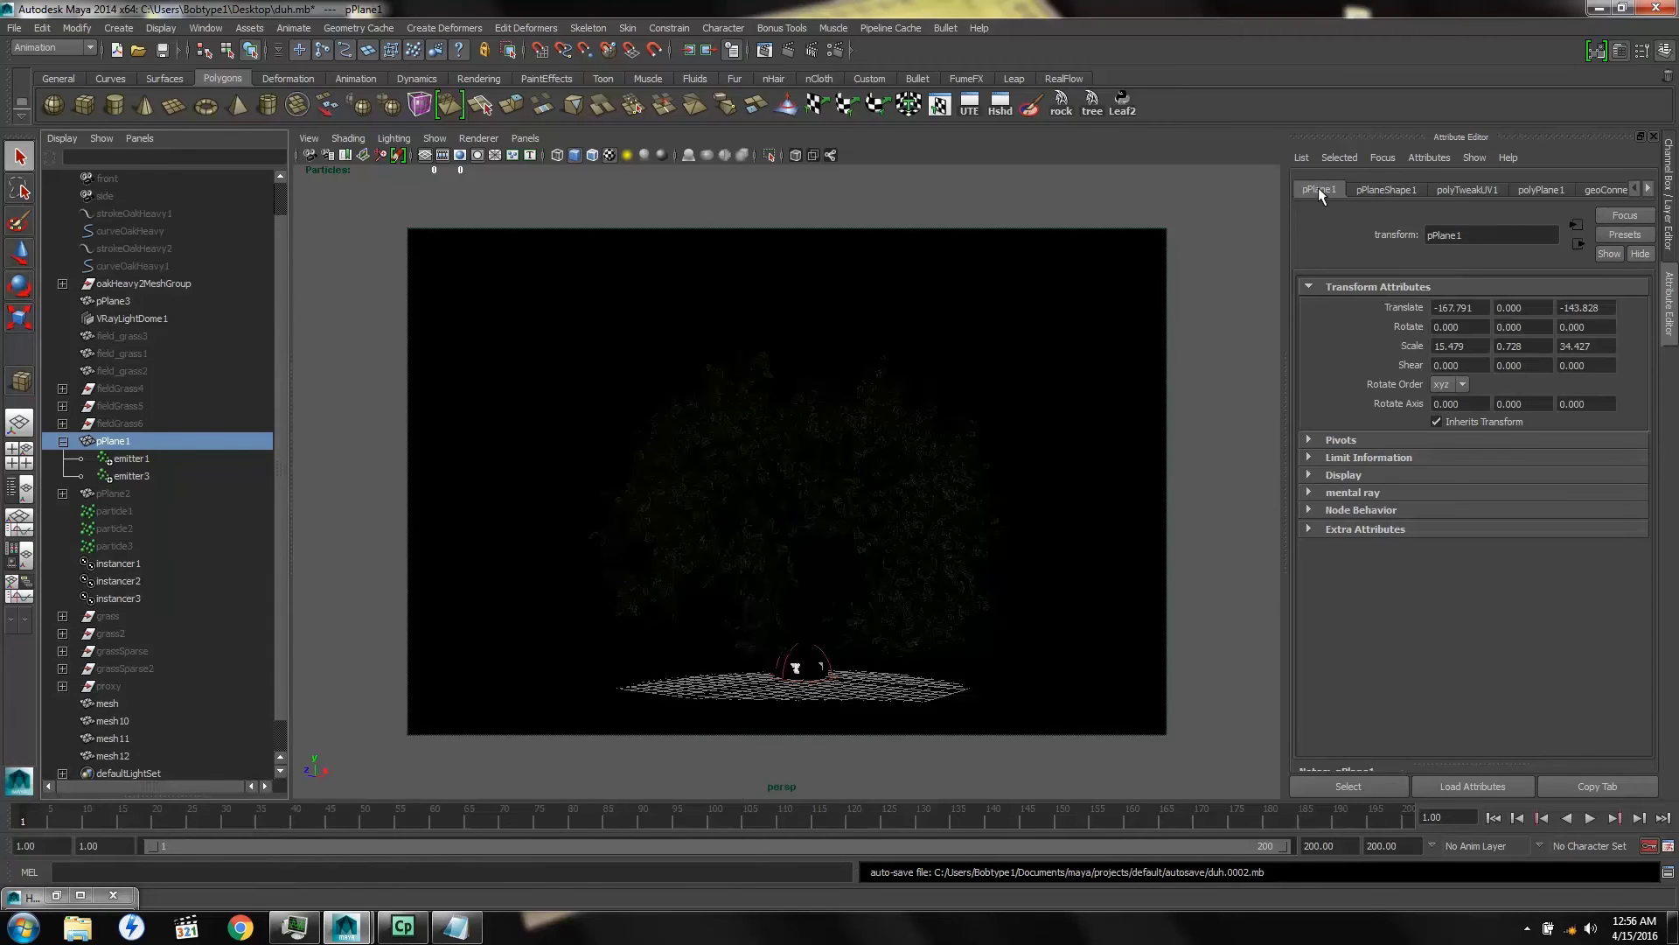
{"action": "left_click", "coordinate": [1379, 191]}
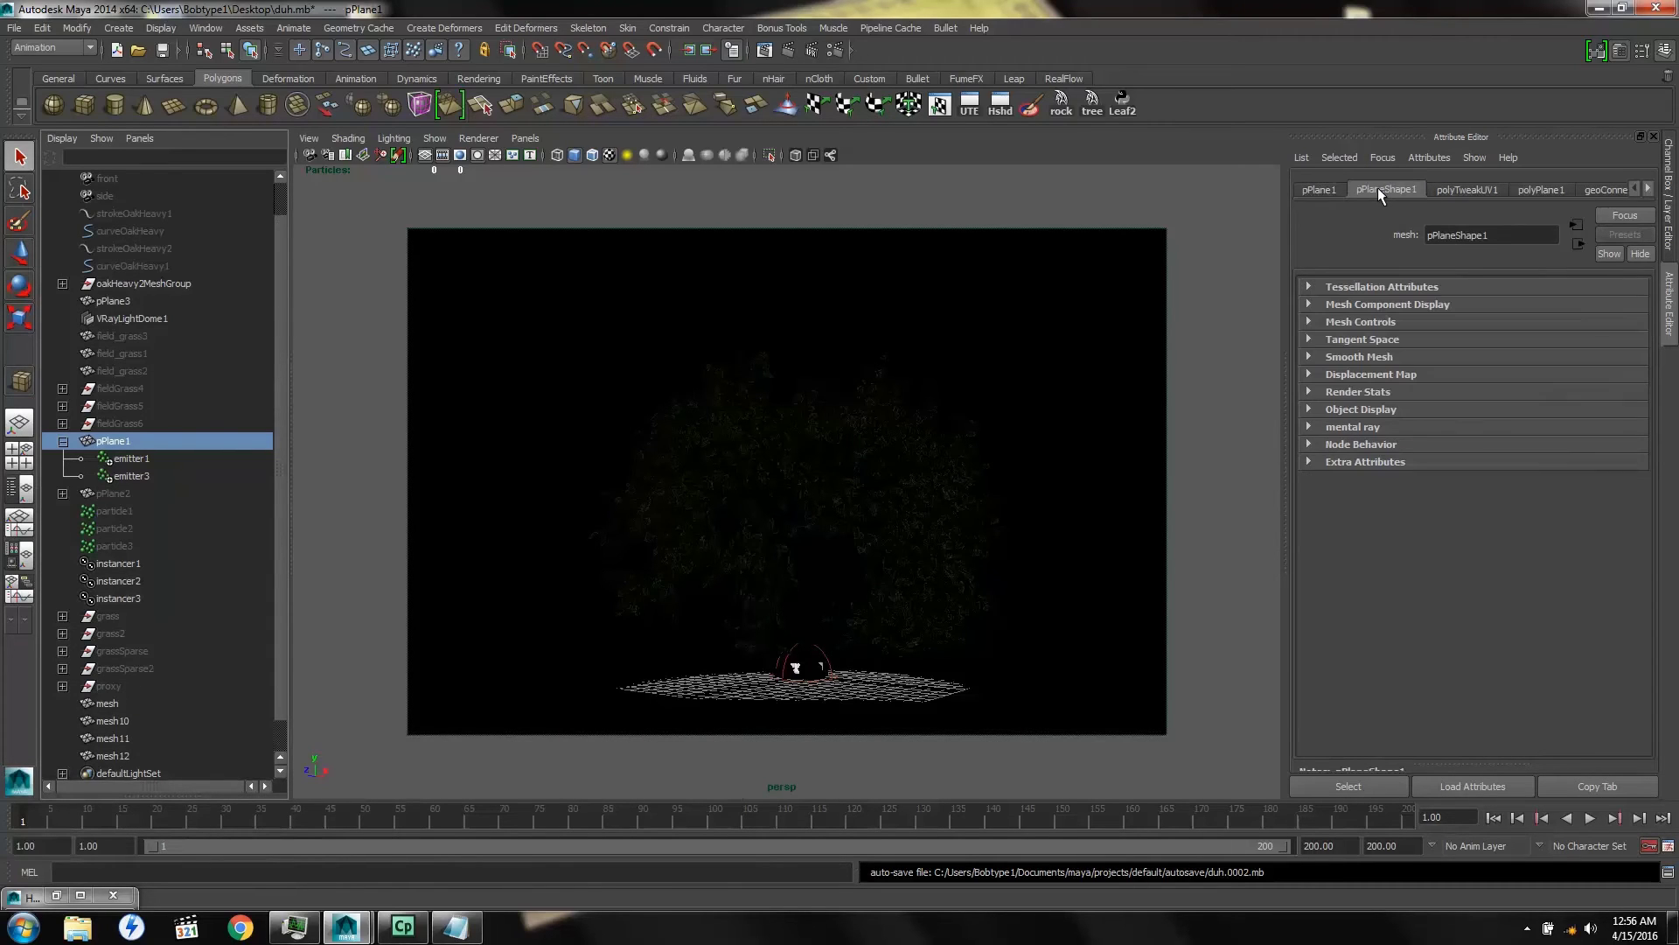
{"action": "left_click", "coordinate": [136, 464]}
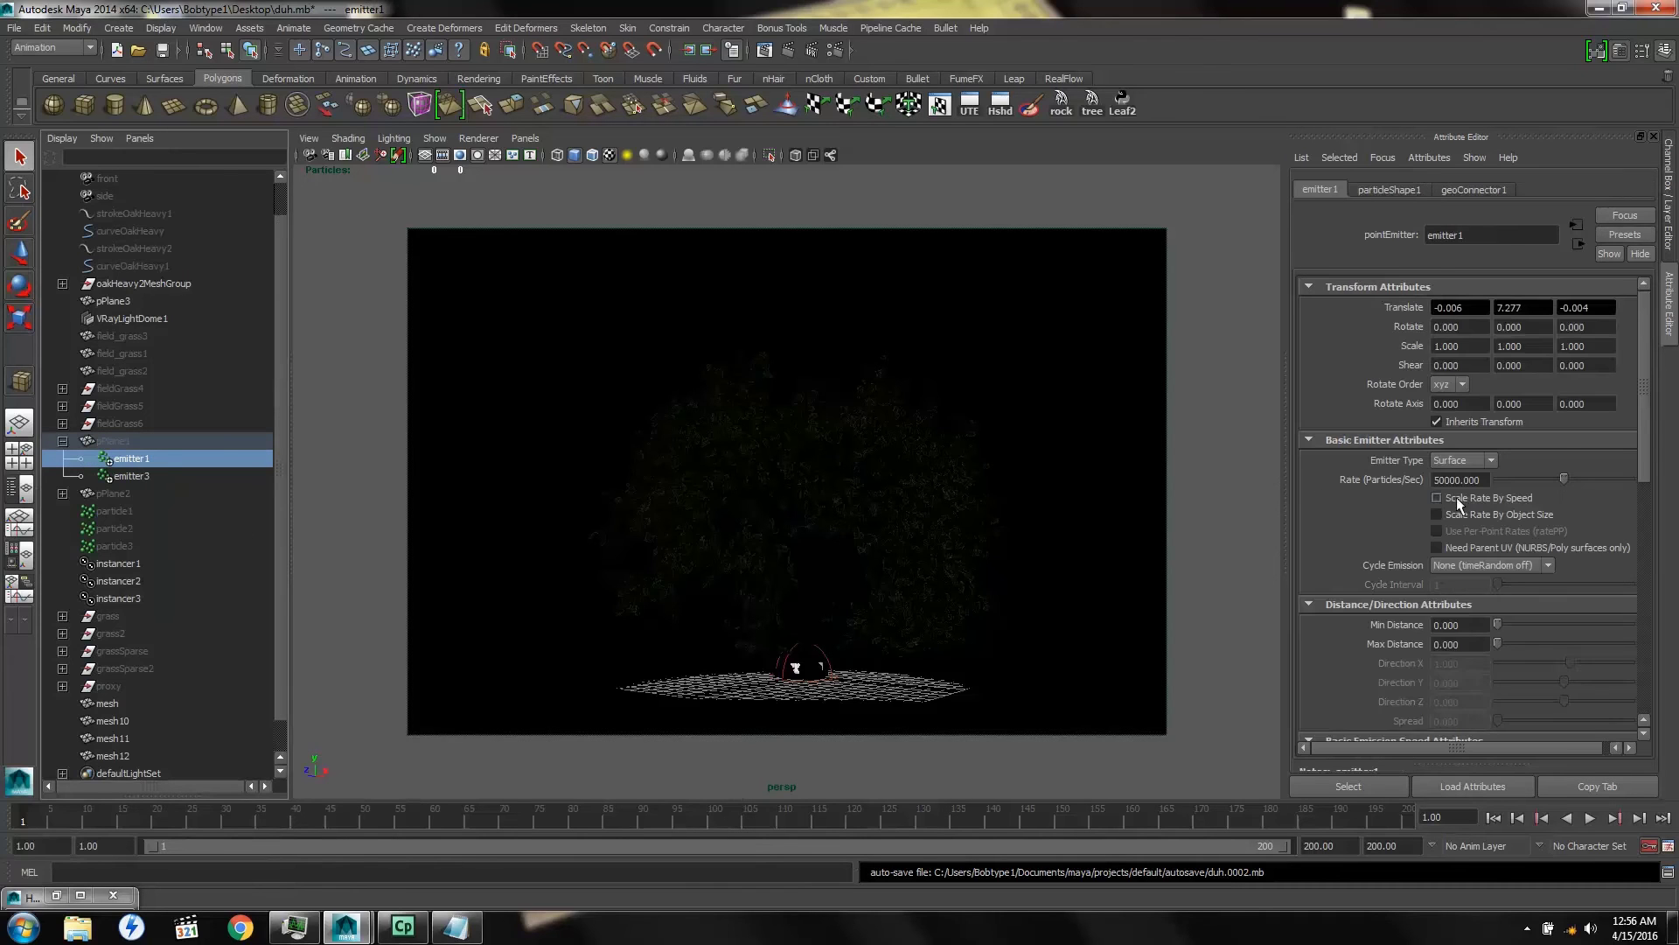
{"action": "scroll", "coordinate": [1487, 477], "scroll_direction": "down", "scroll_amount": 2}
{"action": "scroll", "coordinate": [1486, 476], "scroll_direction": "down", "scroll_amount": 8}
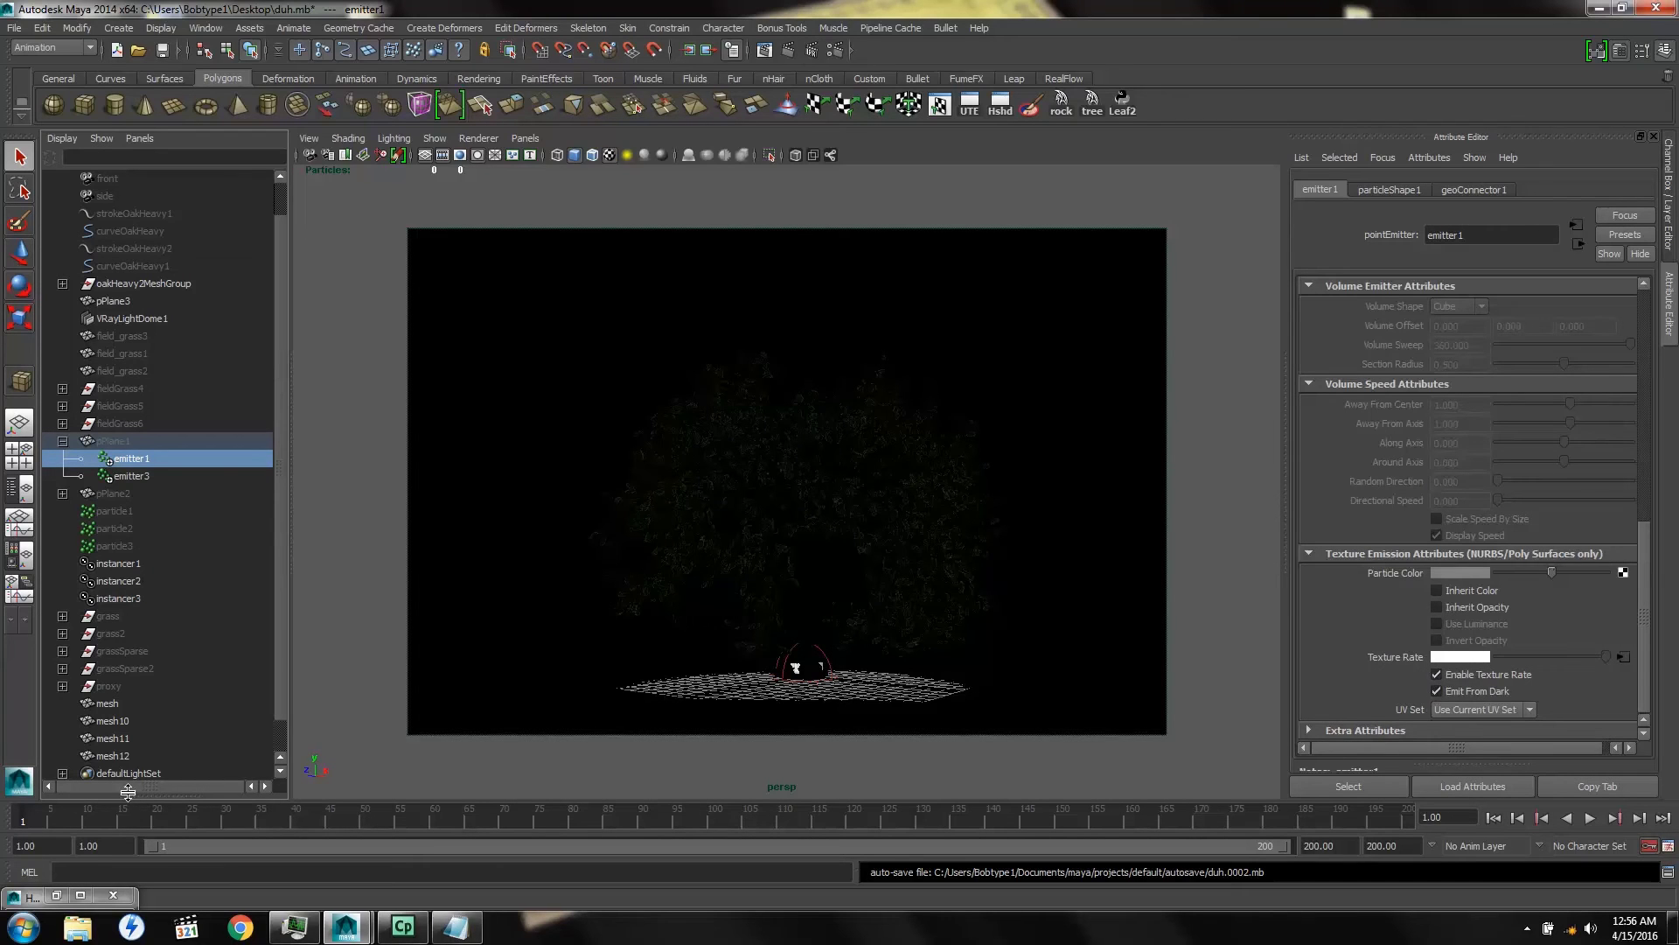
Restore the Hypershade, examine the file texture driving emitter1's Texture Rate against lambert2's file16, and minimize the Hypershade
{"action": "left_click", "coordinate": [55, 895]}
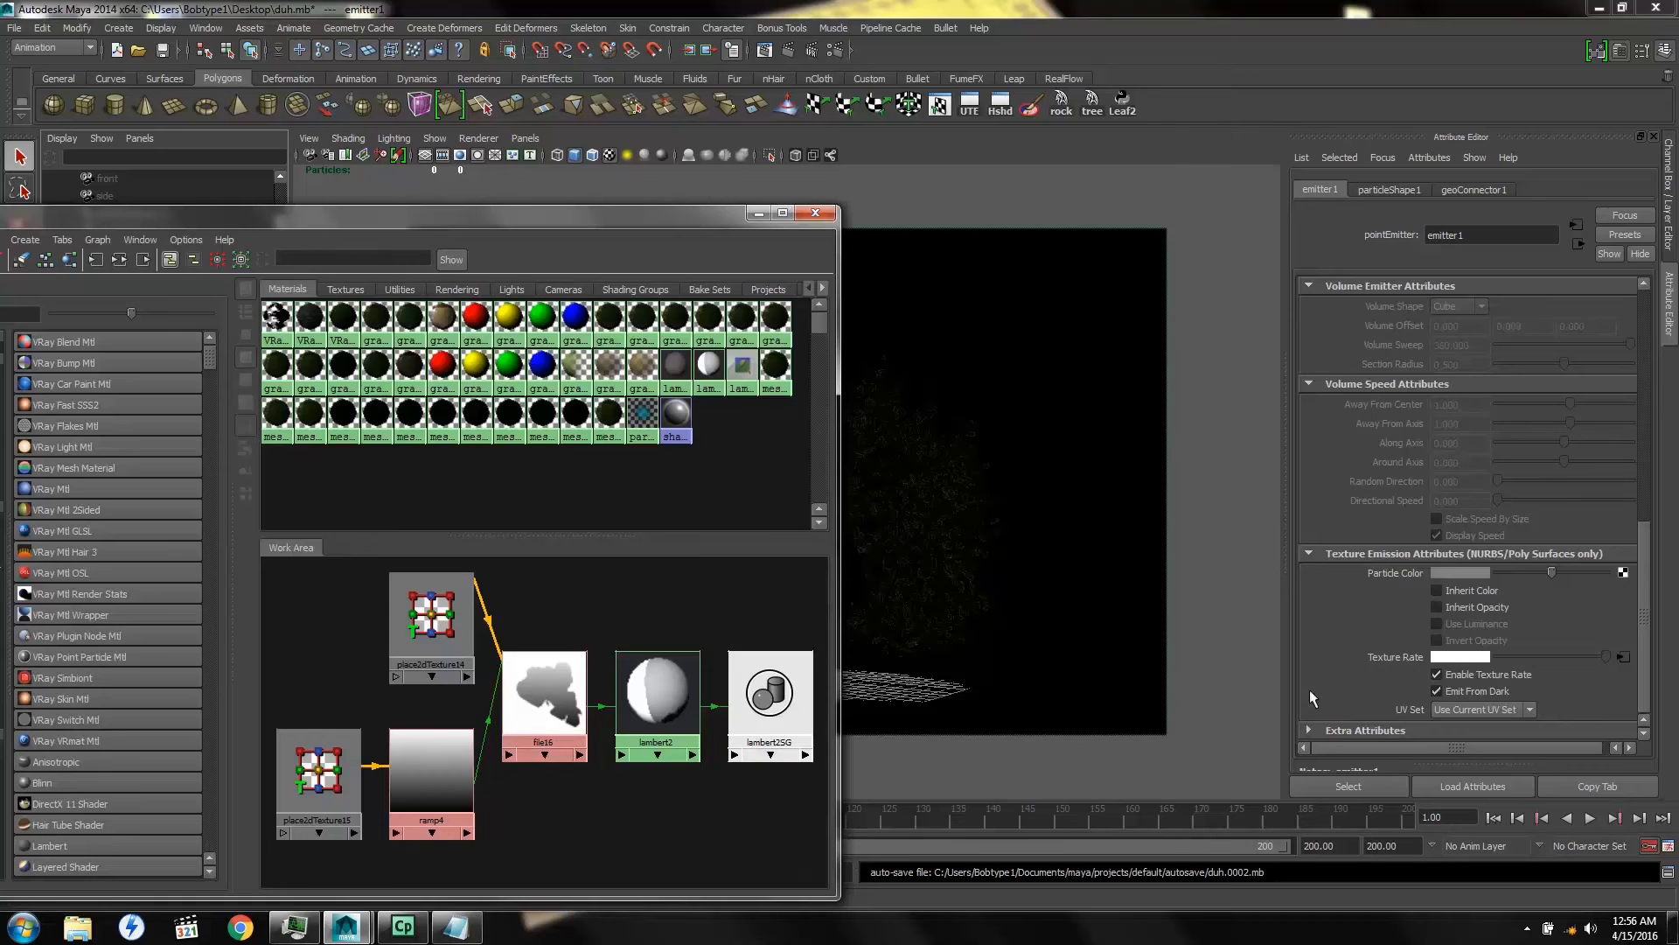
{"action": "left_click", "coordinate": [1621, 656]}
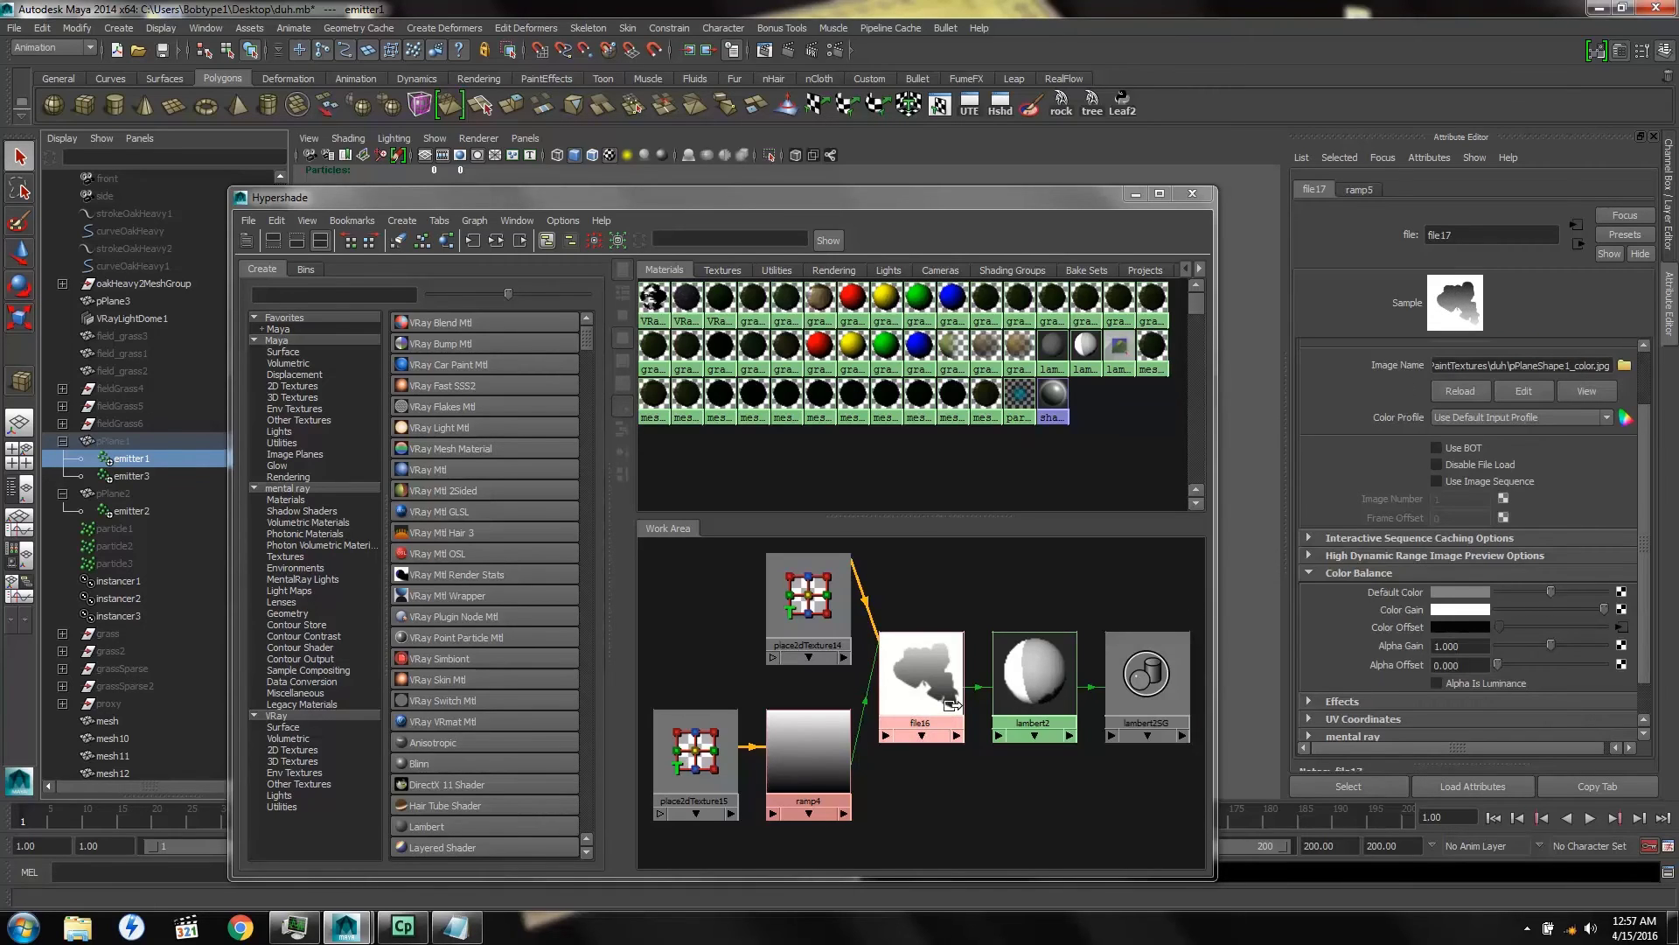
{"action": "left_click", "coordinate": [1134, 194]}
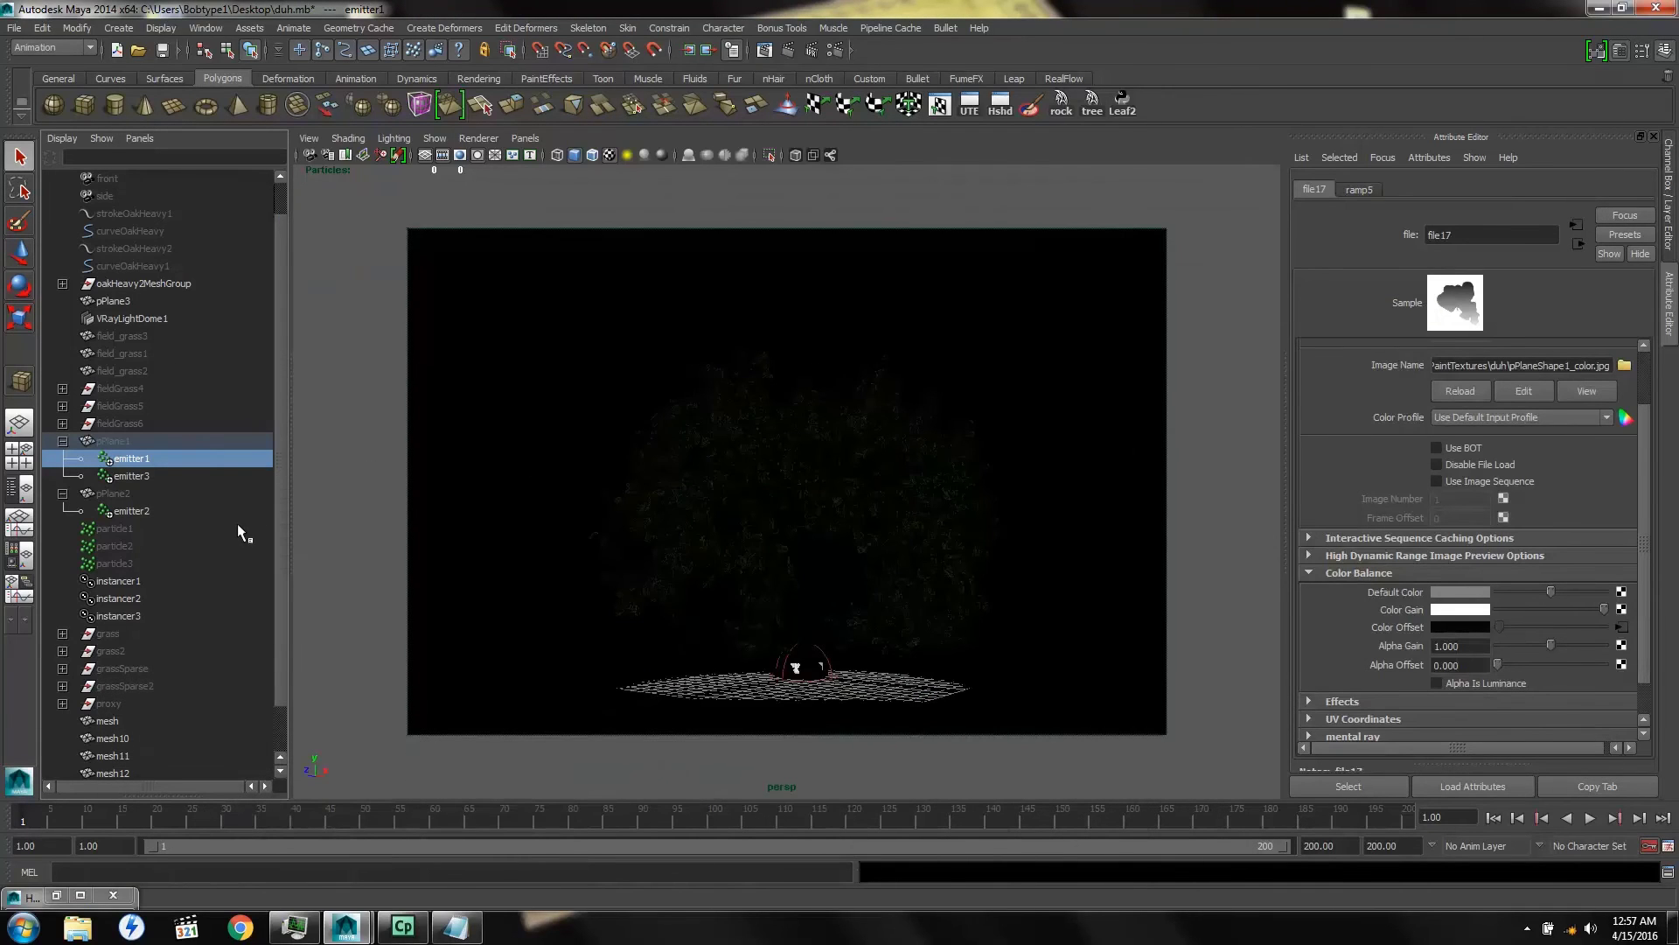
Collapse pPlane1 and pPlane2 in the Outliner and hide VRayLightDome1
{"action": "left_click", "coordinate": [62, 441]}
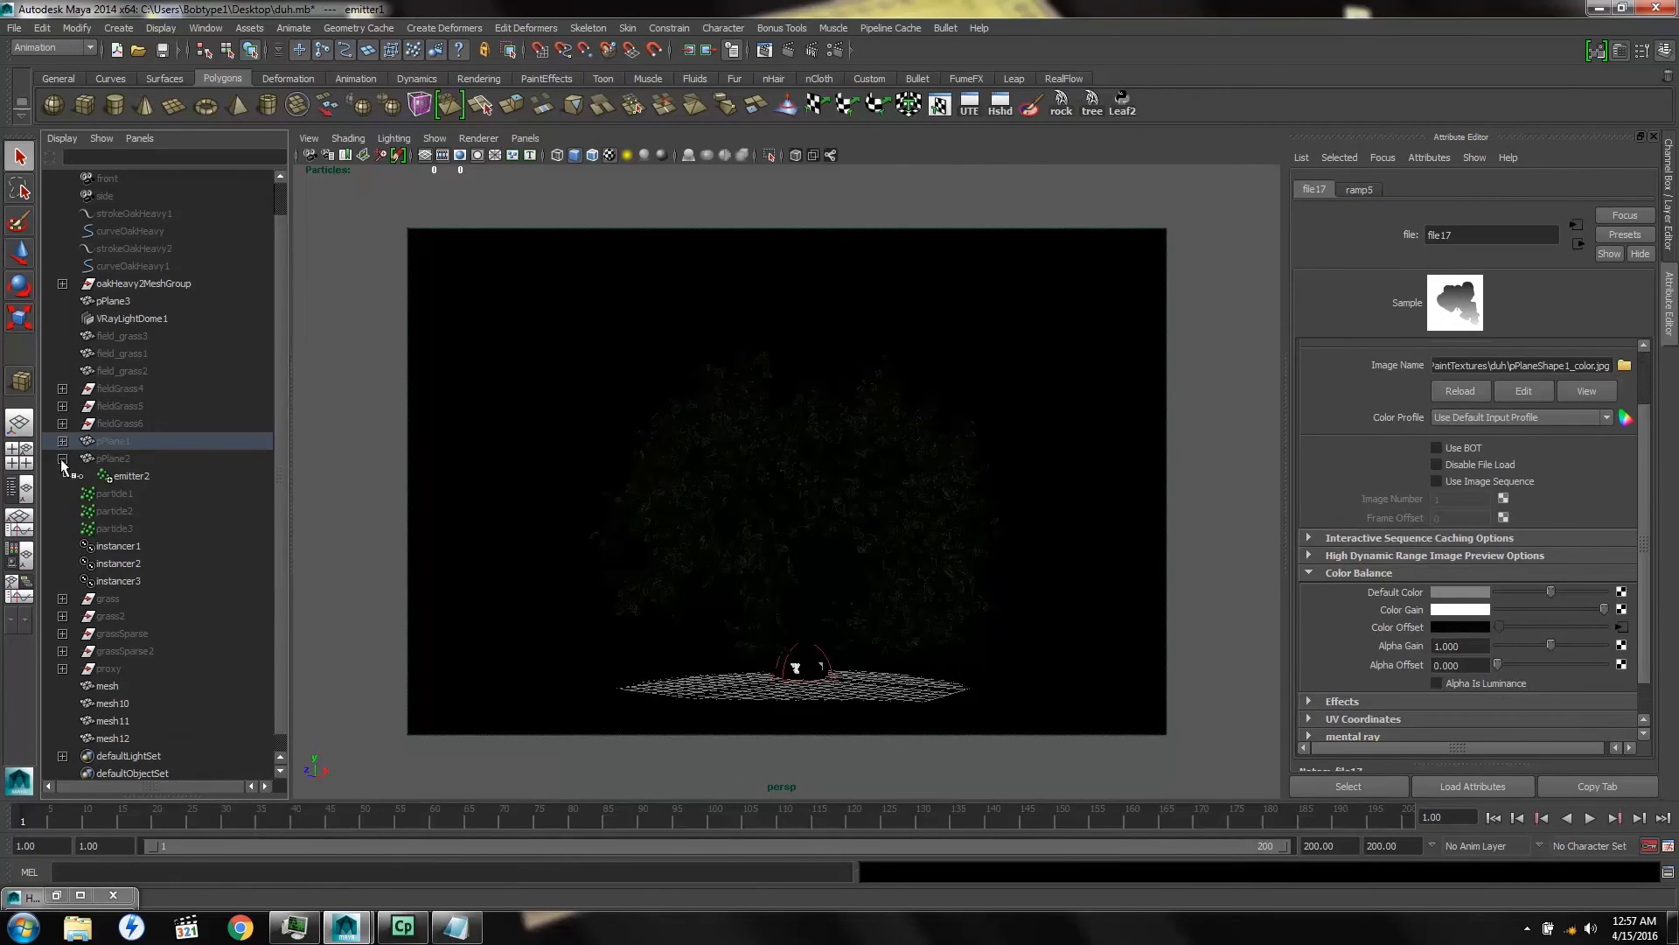
{"action": "left_click", "coordinate": [62, 459]}
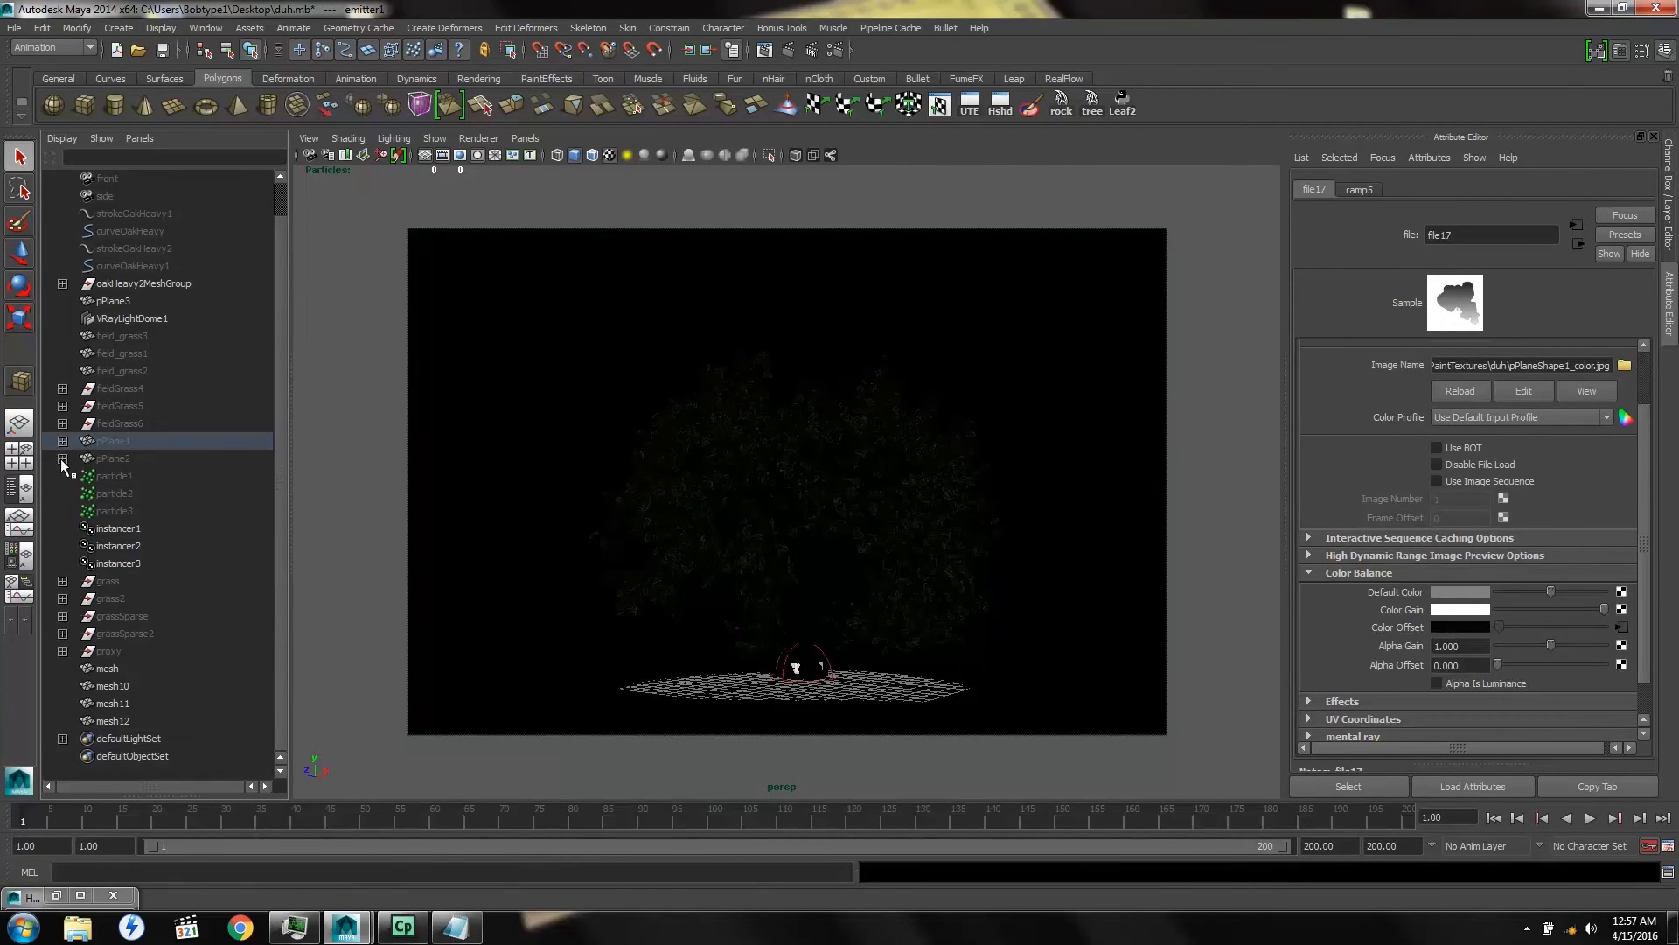
{"action": "left_click", "coordinate": [121, 318]}
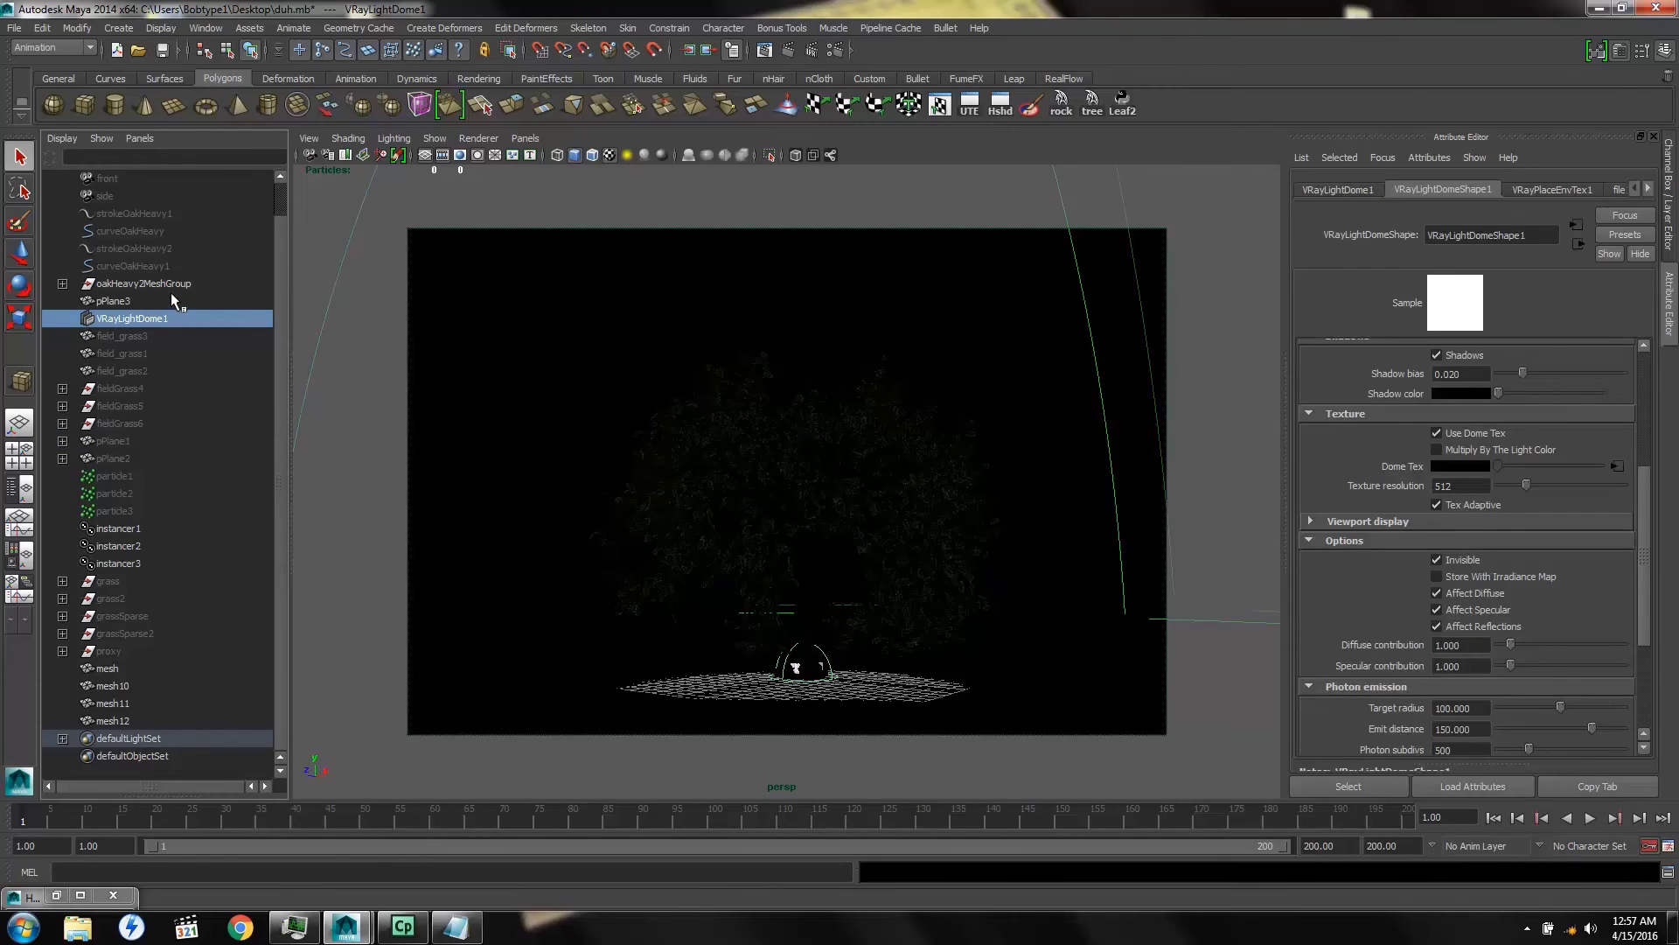
{"action": "key", "text": "ctrl+h"}
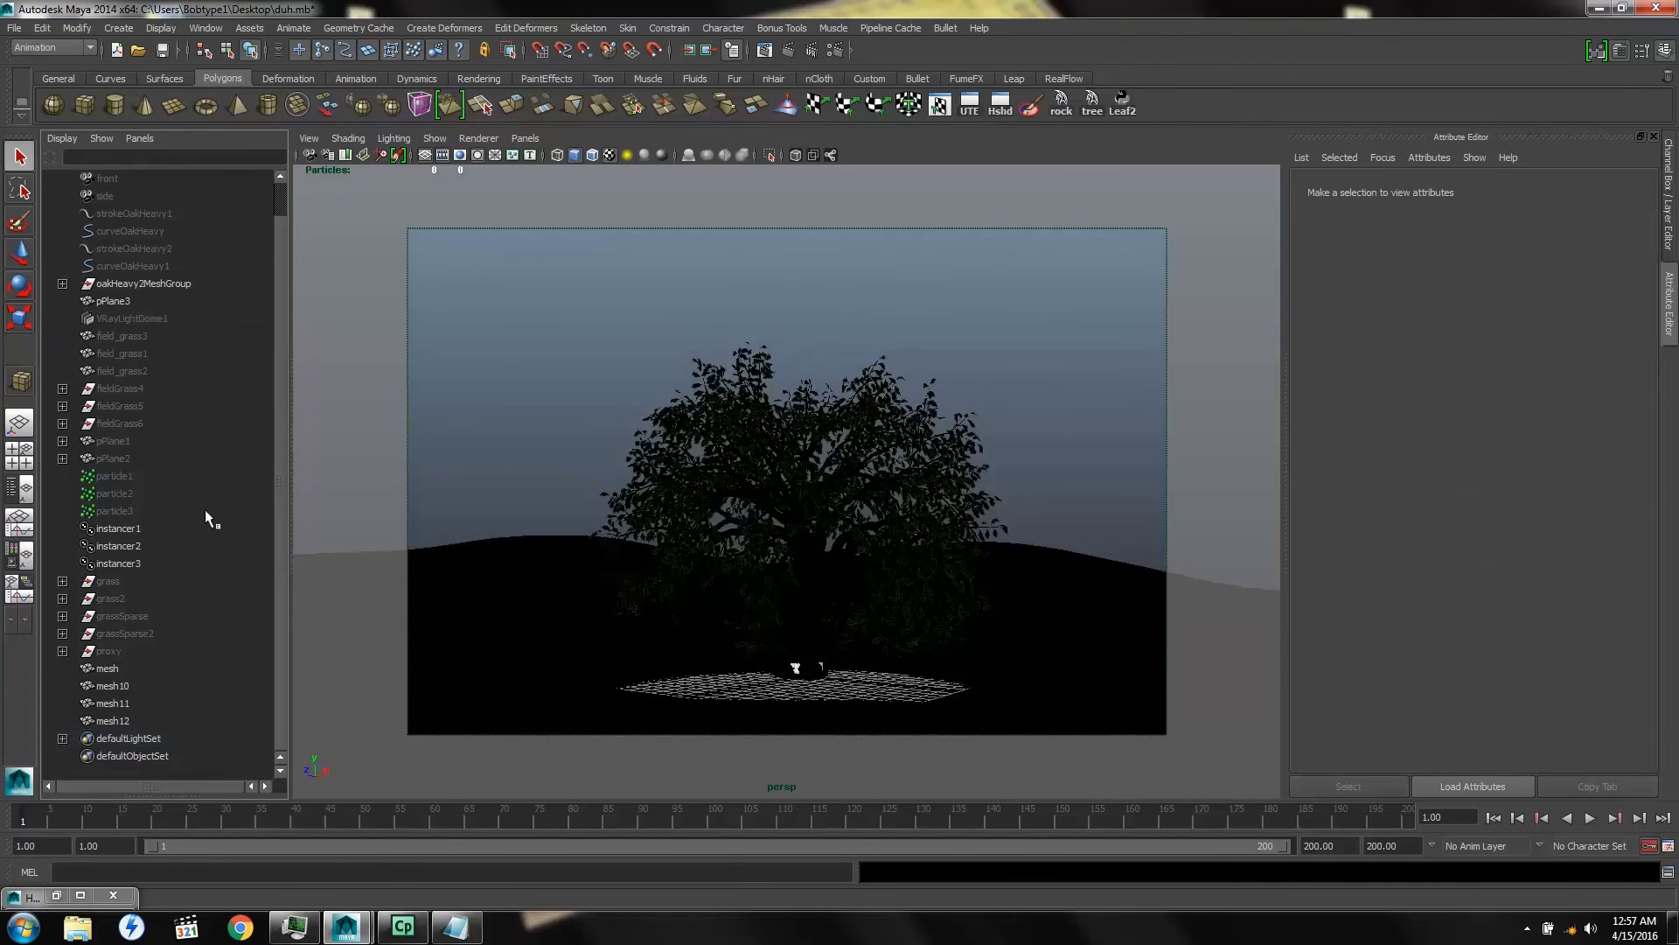
Play the particle simulation to frame 11 and display the perspective view in wireframe
{"action": "left_click", "coordinate": [1590, 816]}
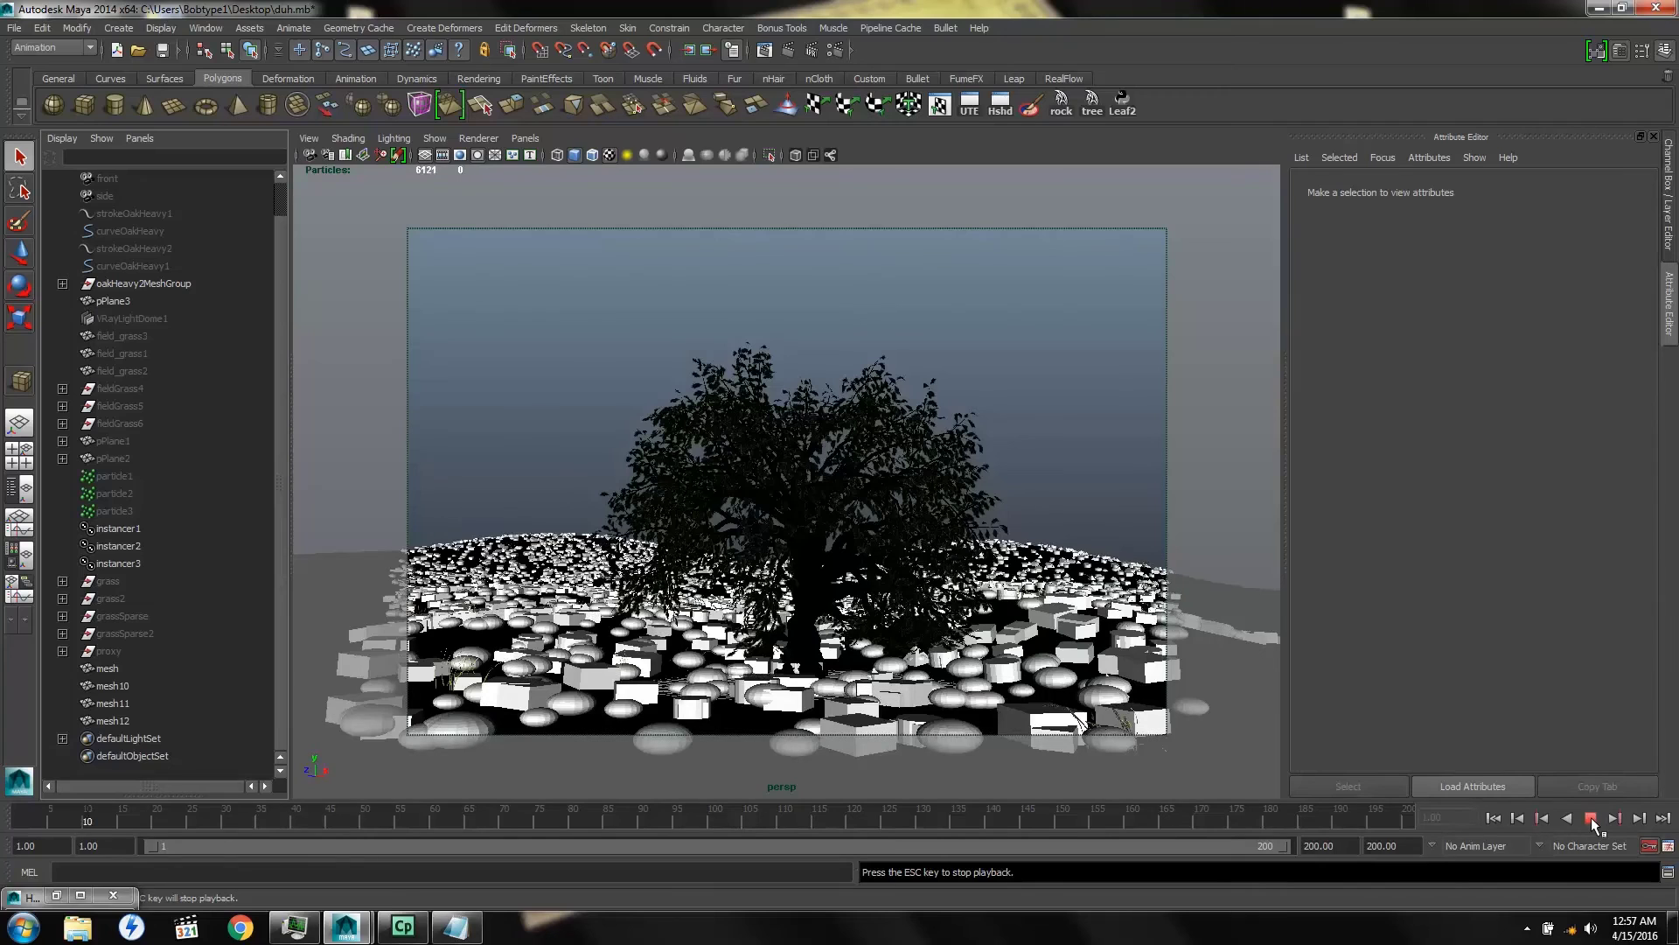
{"action": "key", "text": "Escape"}
{"action": "key", "text": "4"}
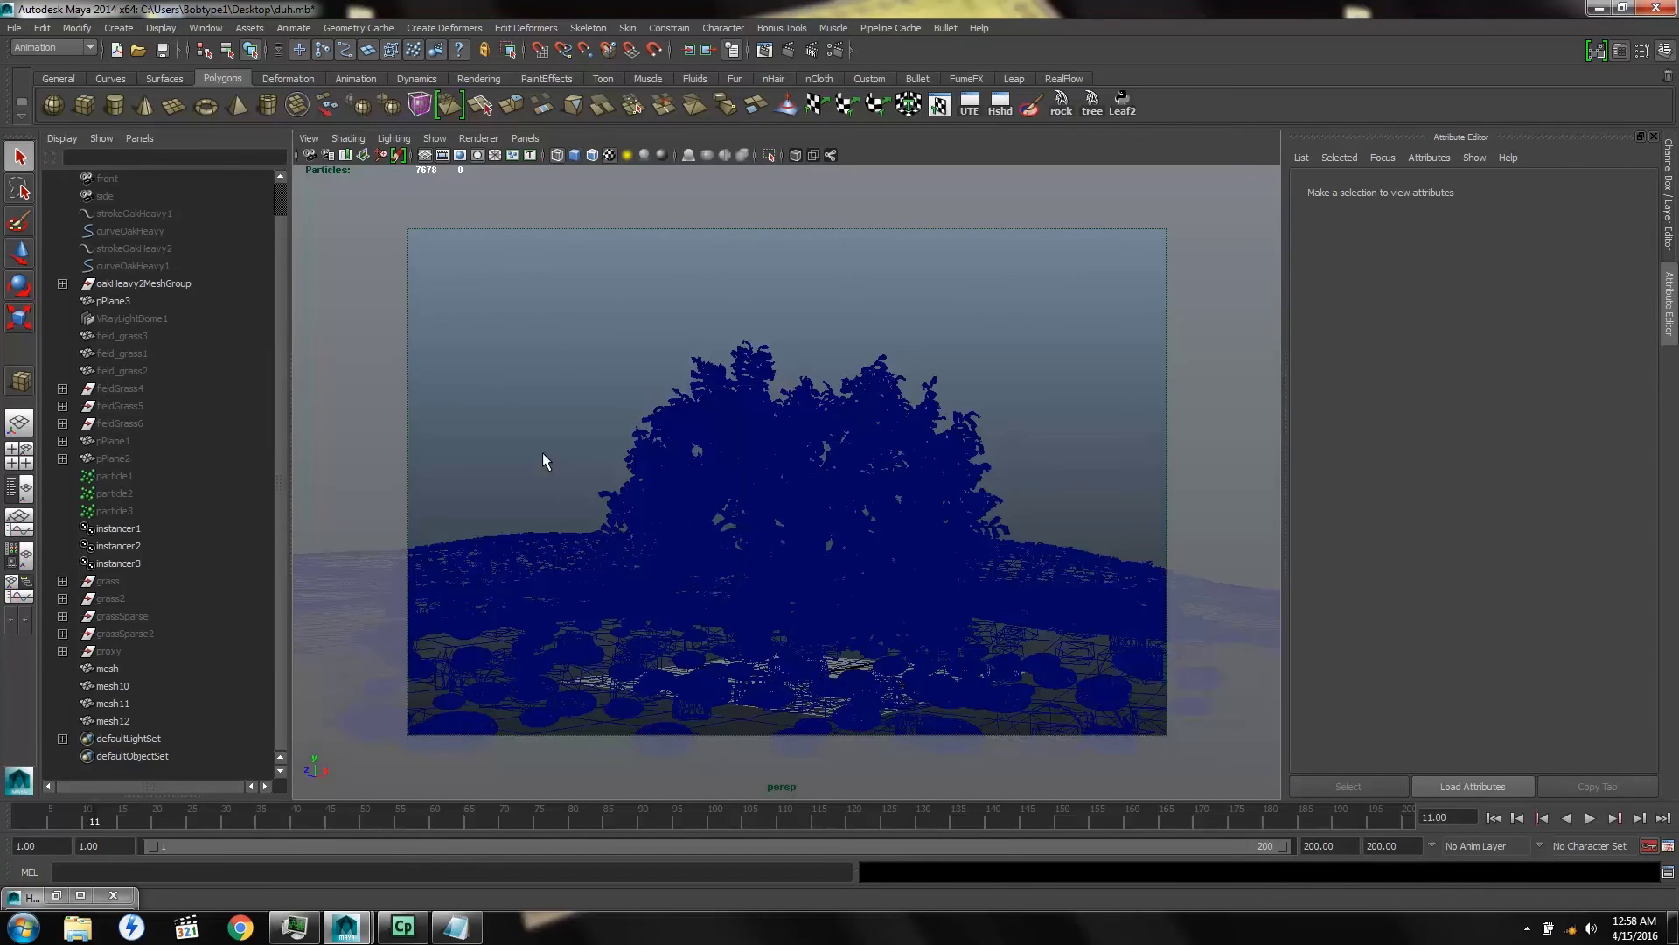
Select instancer1 and examine its distribution over the ground plane in a maximized, fully framed top view
{"action": "left_click", "coordinate": [109, 528]}
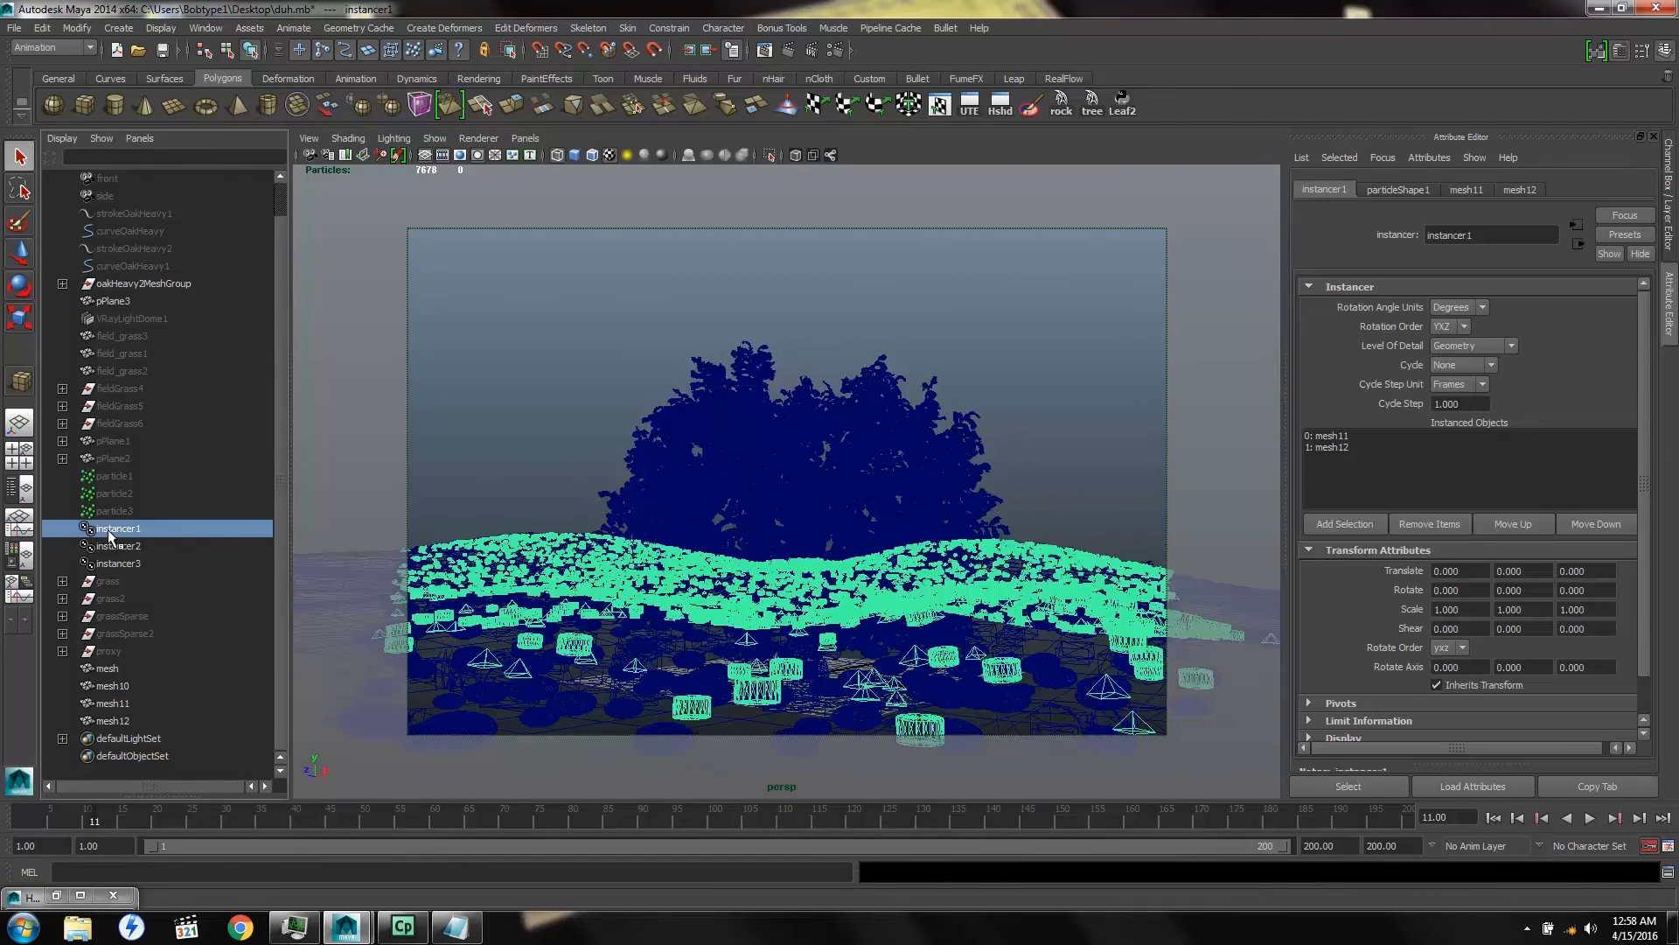
{"action": "left_click", "coordinate": [15, 452]}
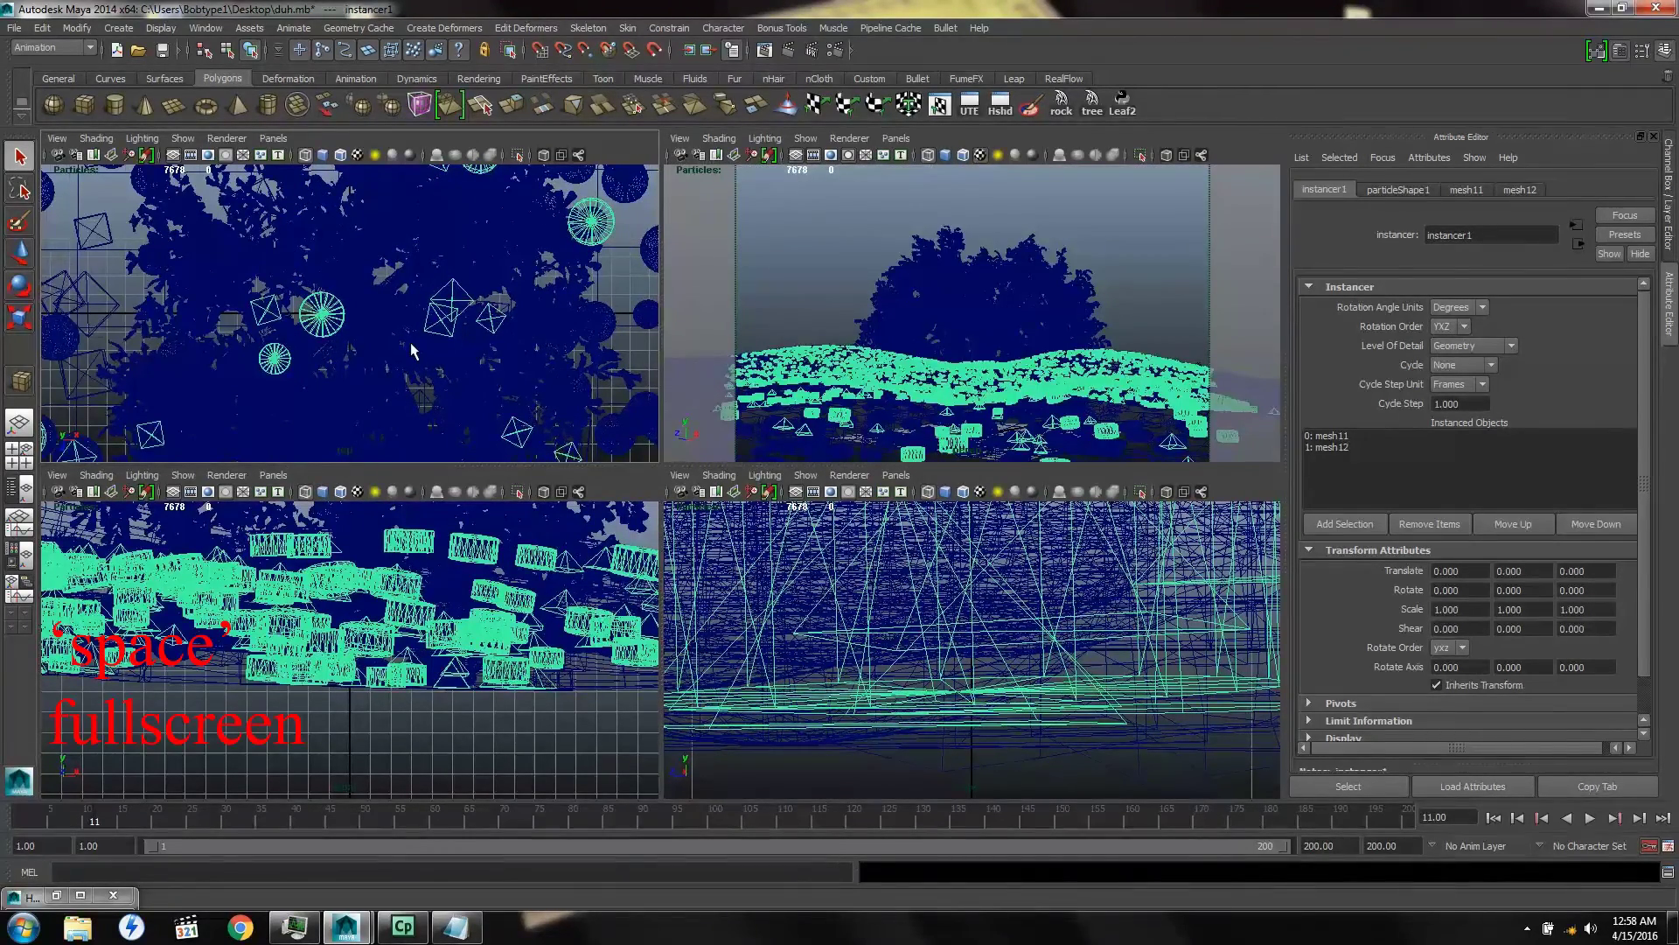
{"action": "key", "text": "space"}
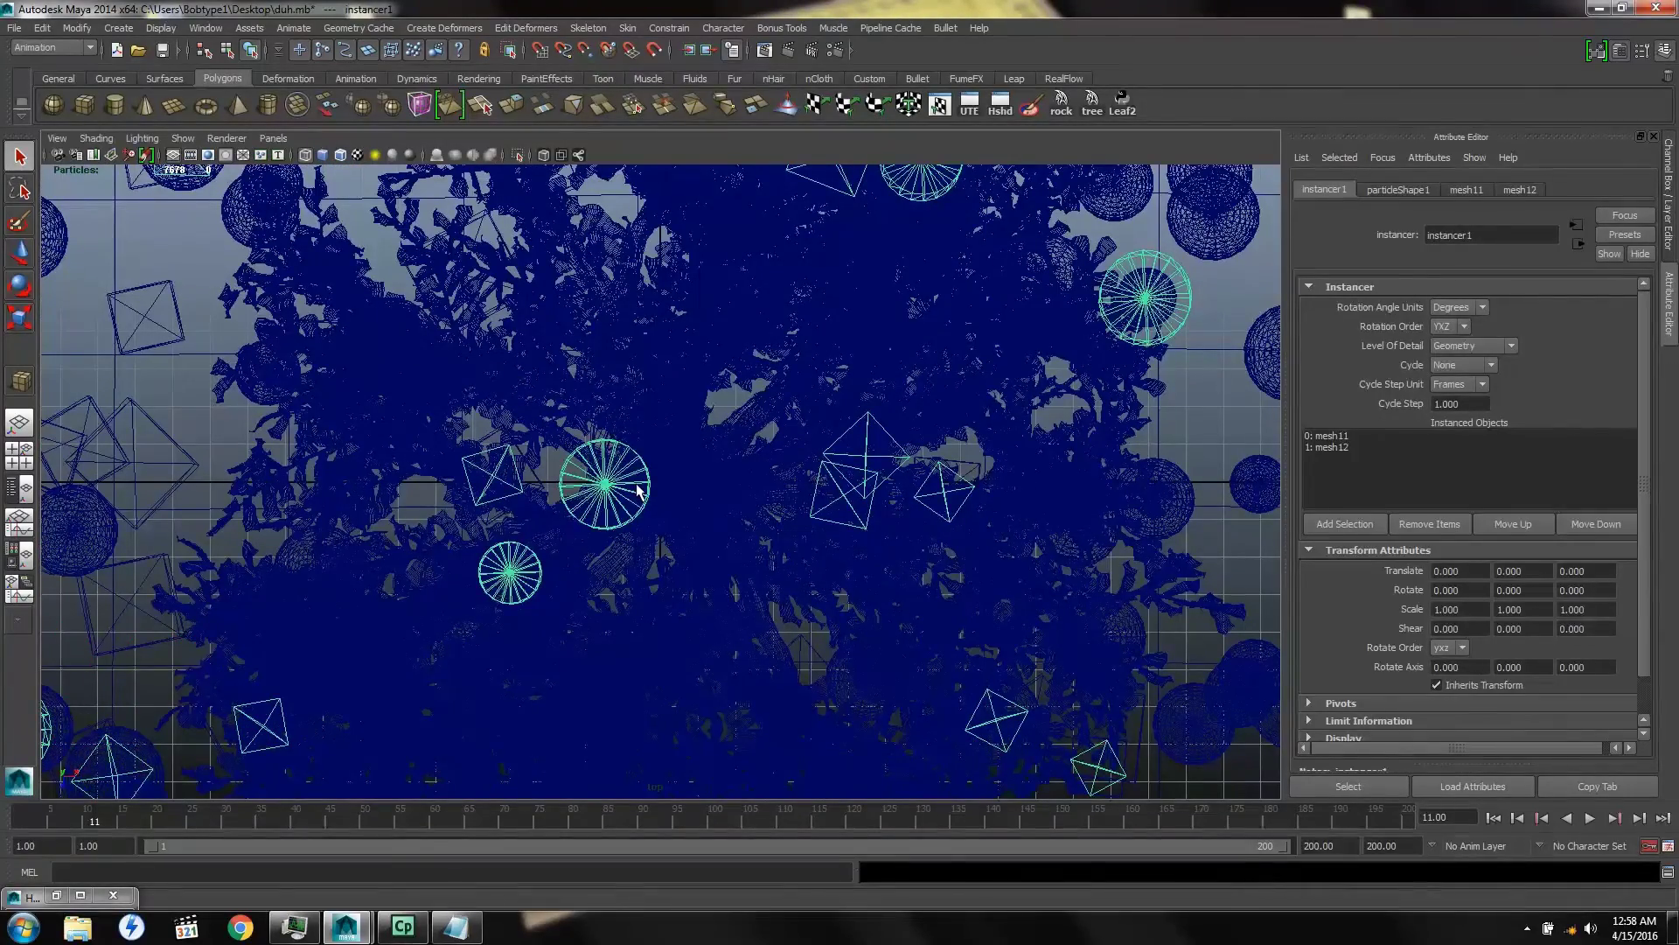
{"action": "key", "text": "a"}
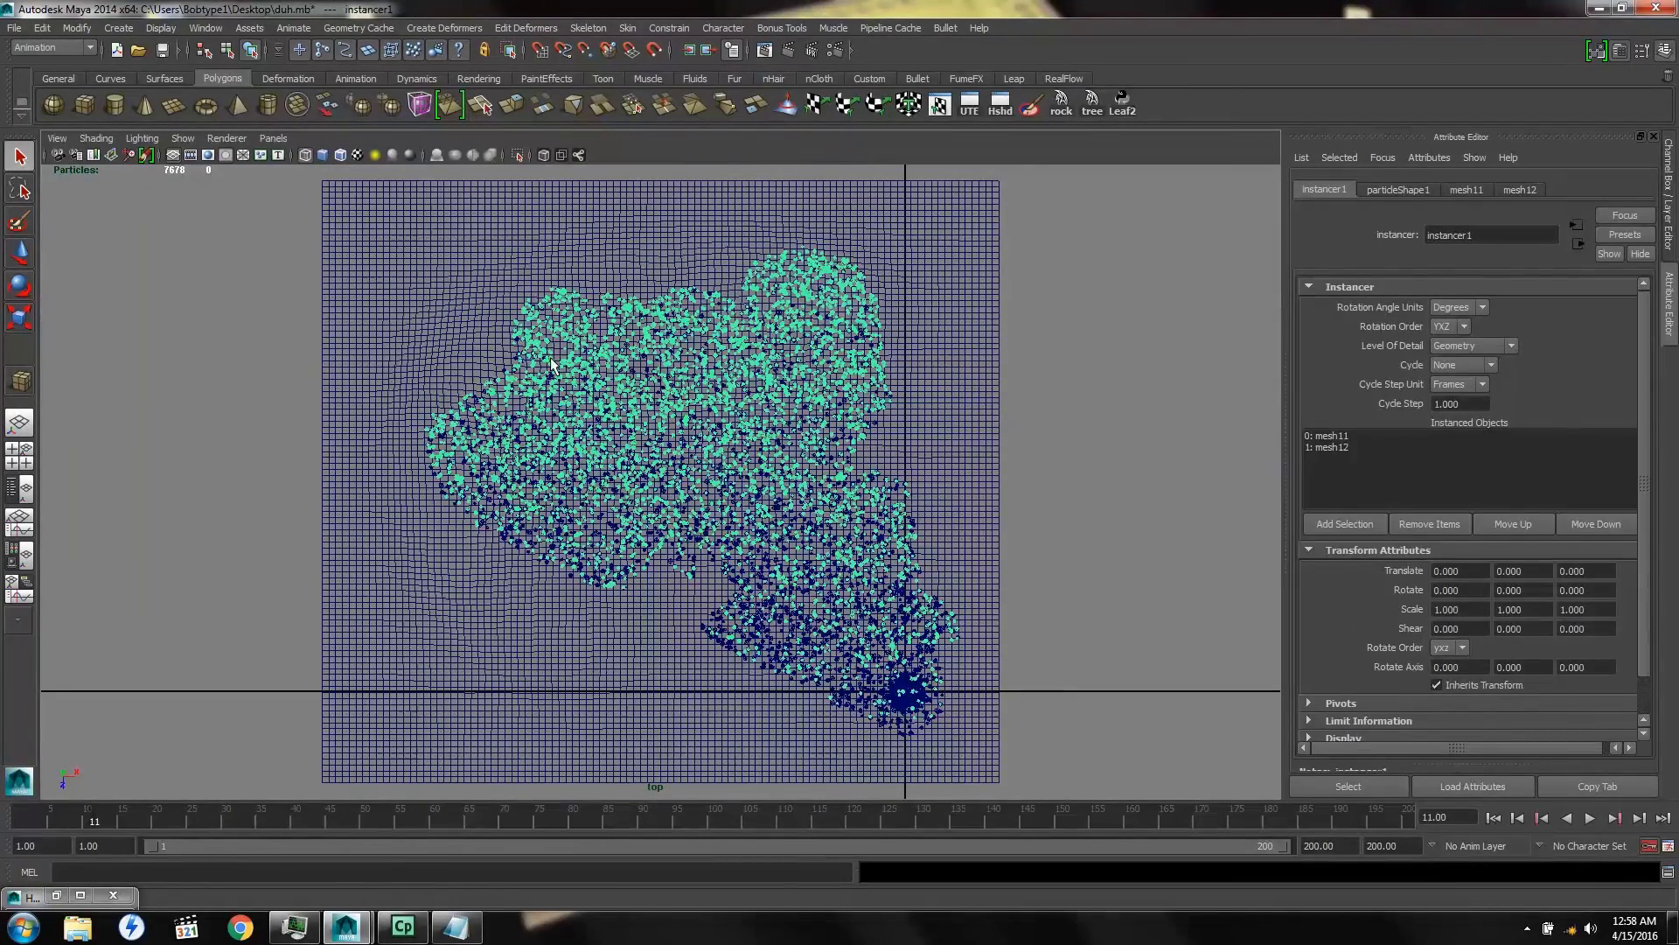
{"action": "left_click", "coordinate": [912, 731]}
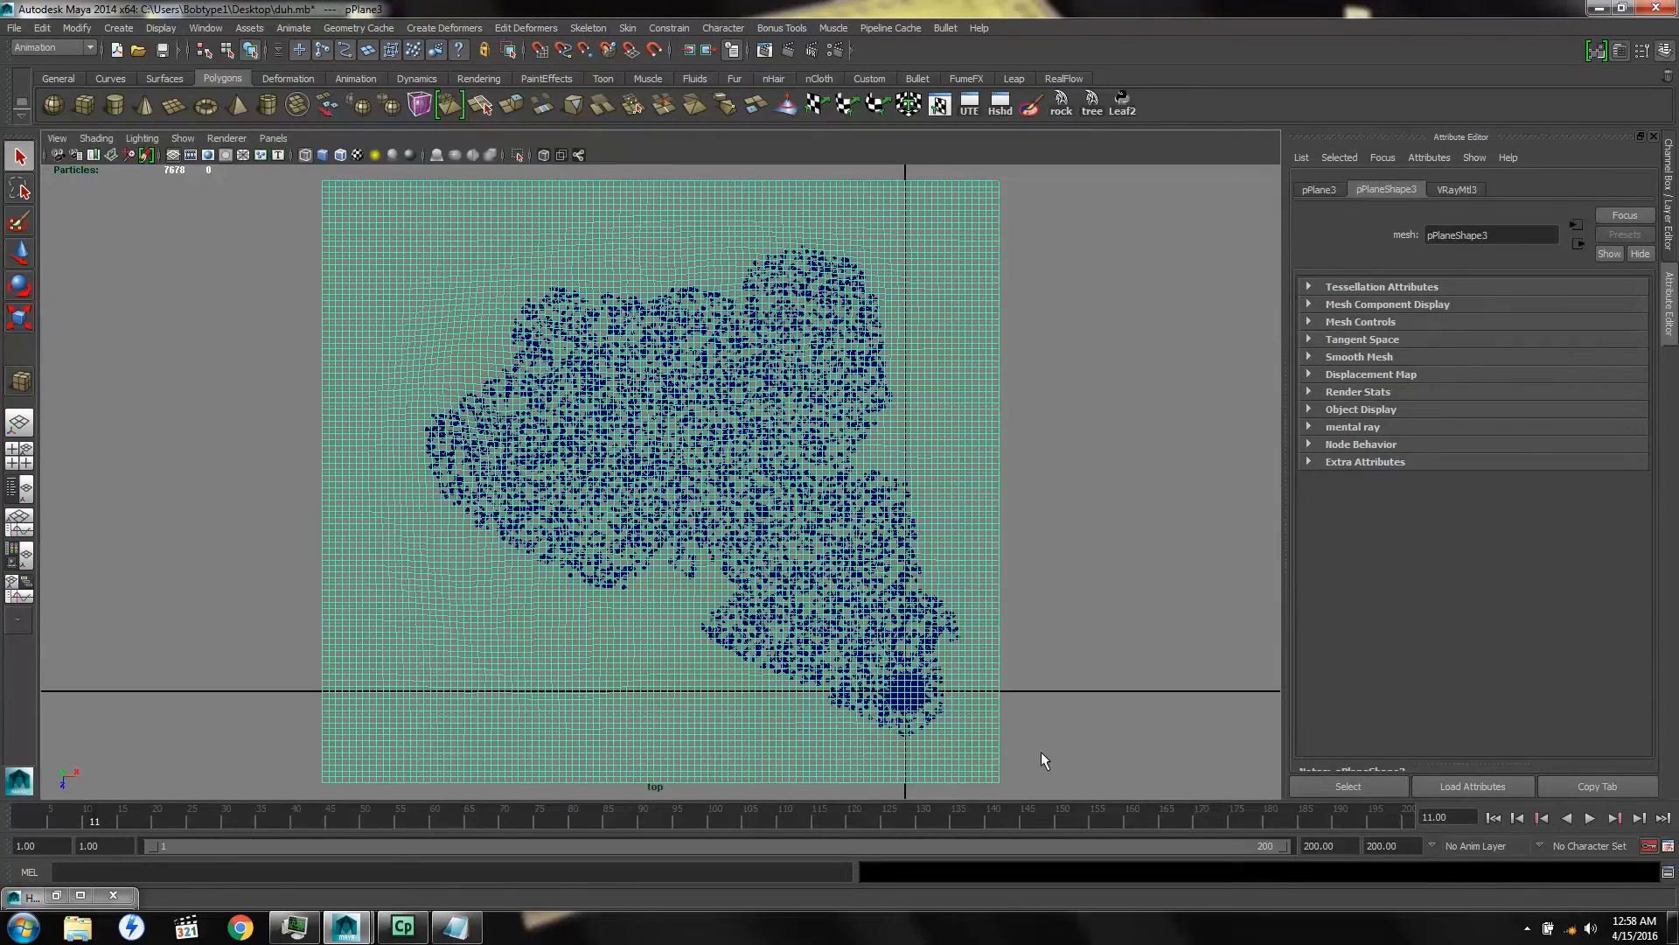
{"action": "left_click", "coordinate": [851, 721]}
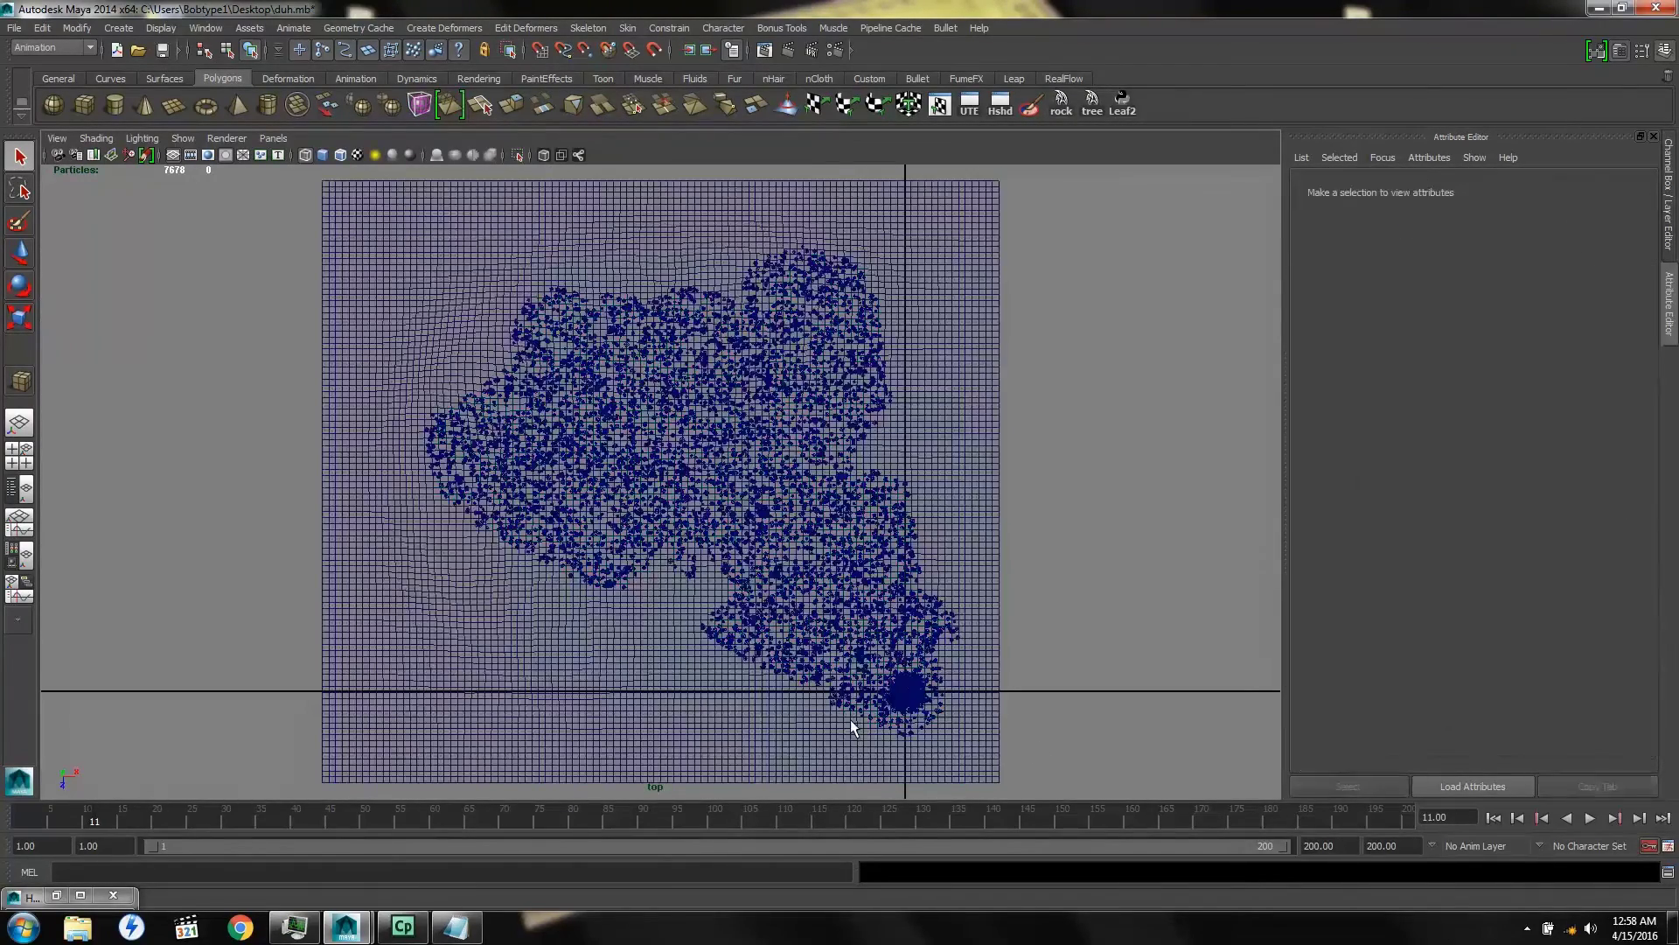
Select instancer2 and examine its distribution over the ground plane in the maximized top view
{"action": "left_click", "coordinate": [14, 492]}
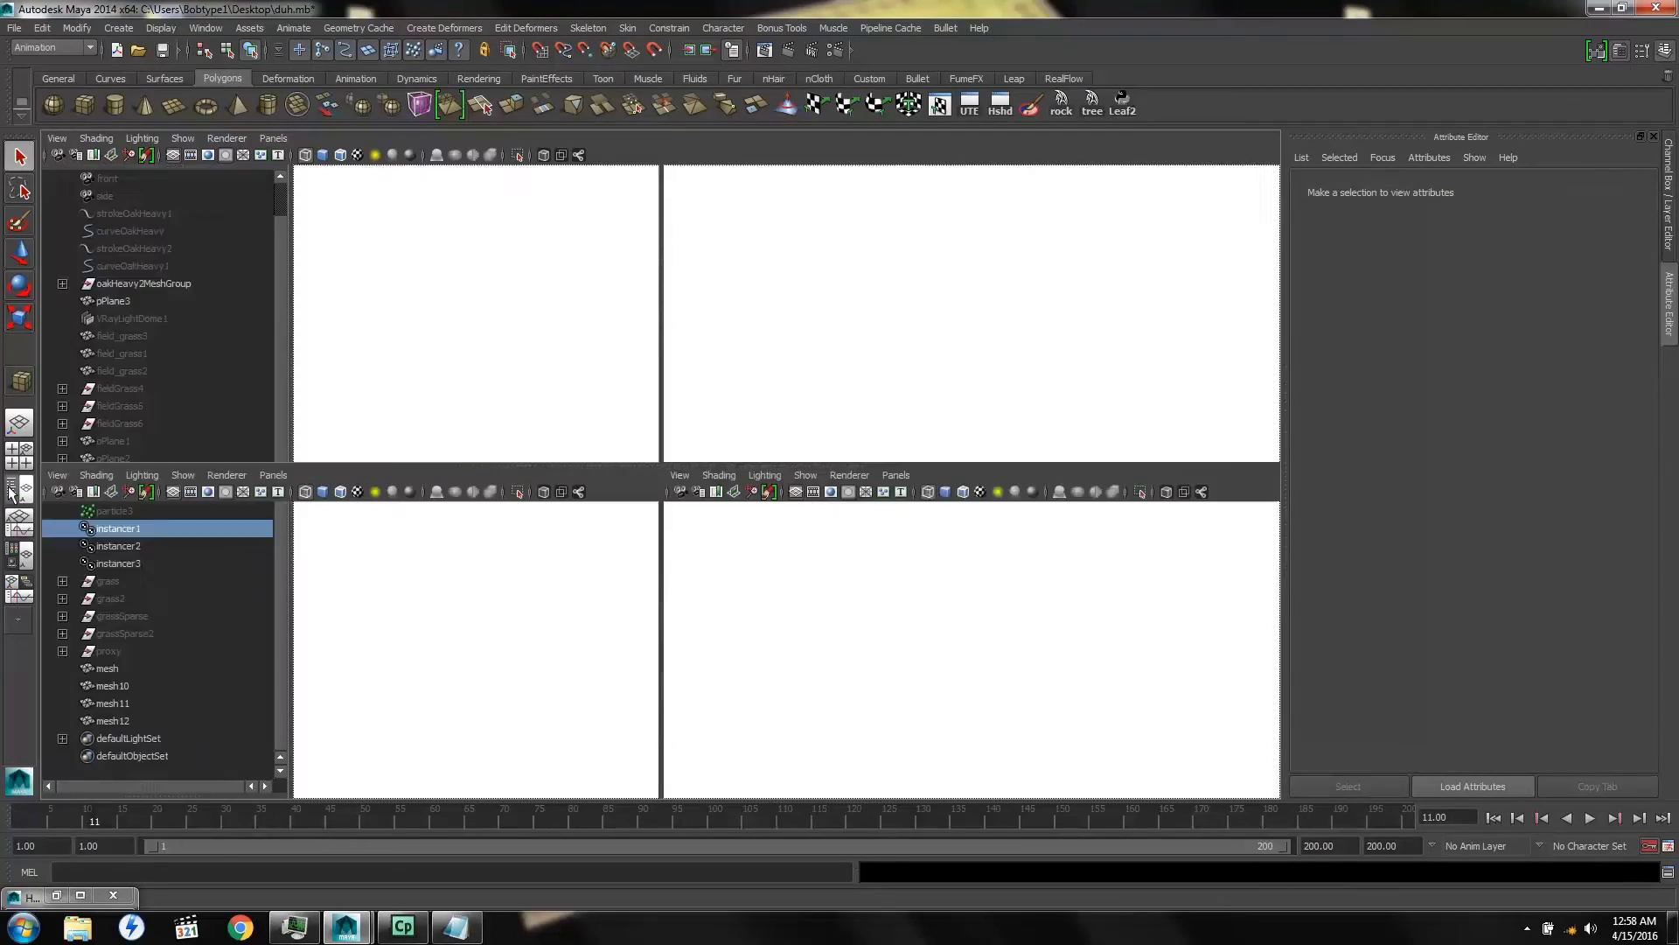
{"action": "left_click", "coordinate": [118, 547]}
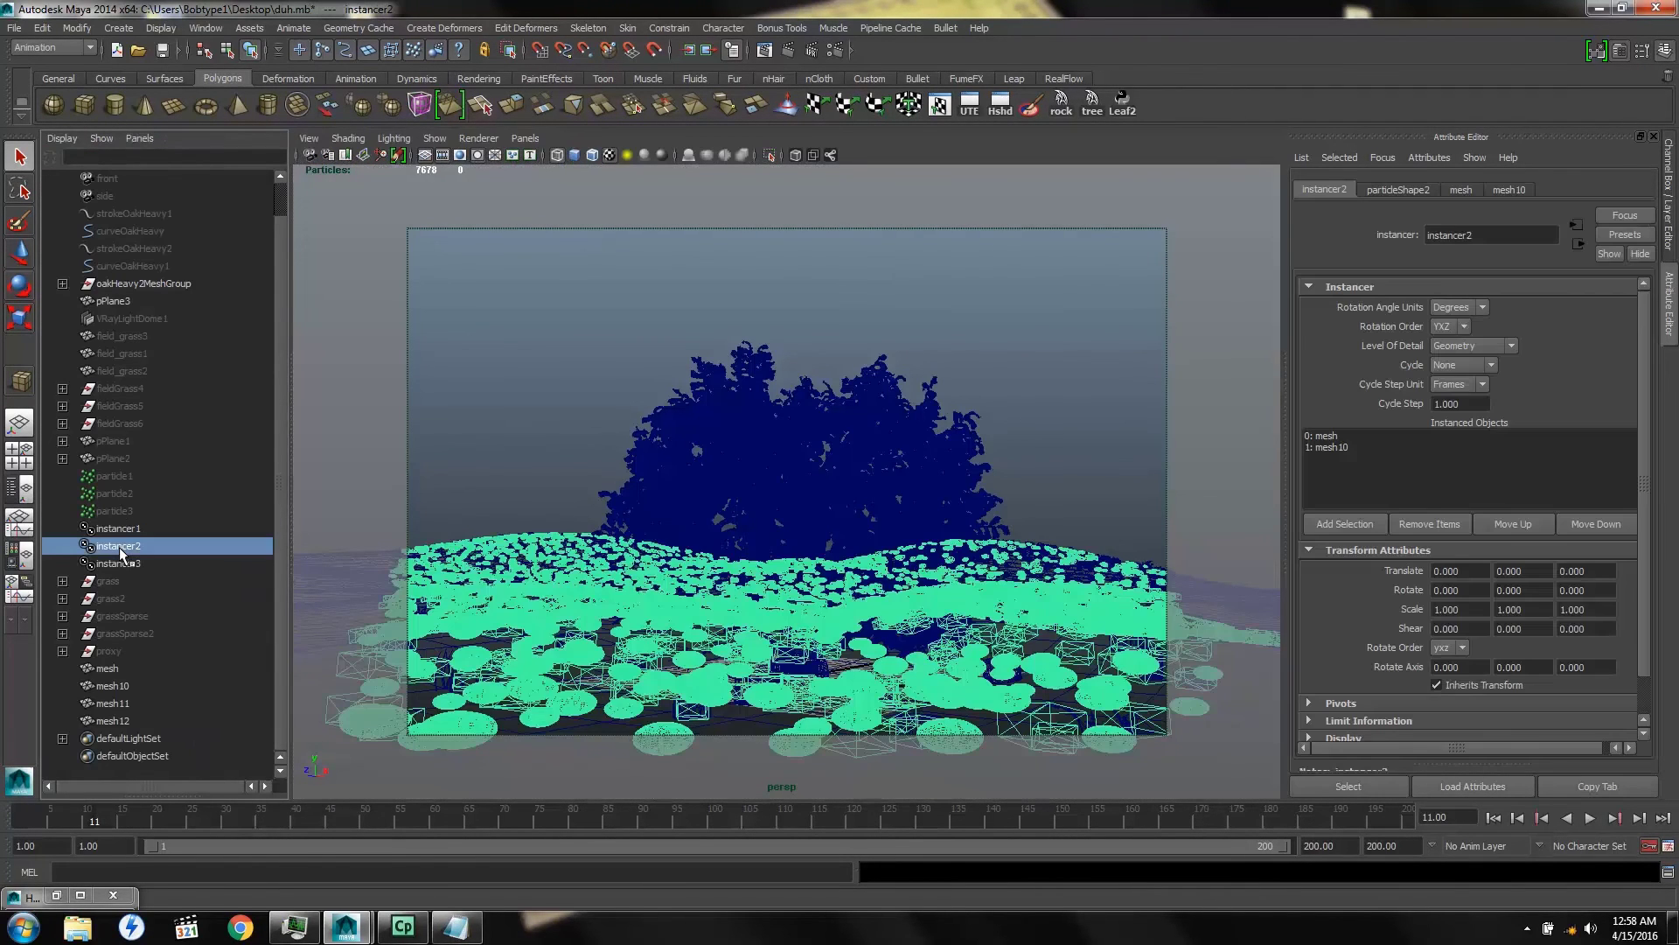
{"action": "left_click", "coordinate": [13, 466]}
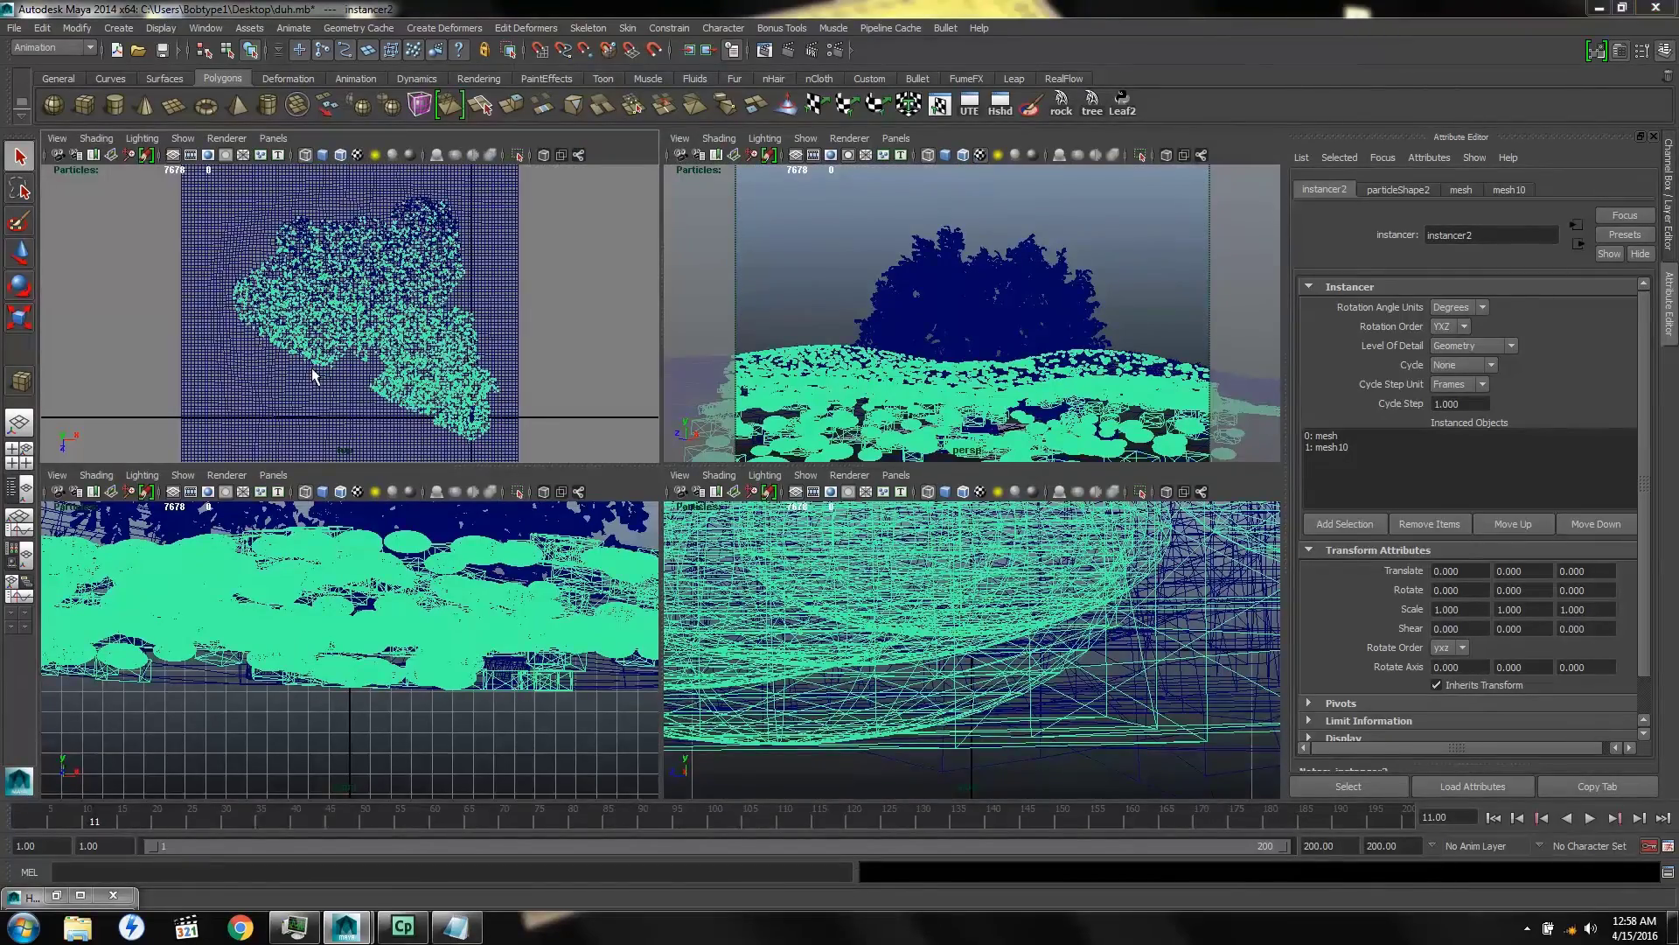
{"action": "key", "text": "space"}
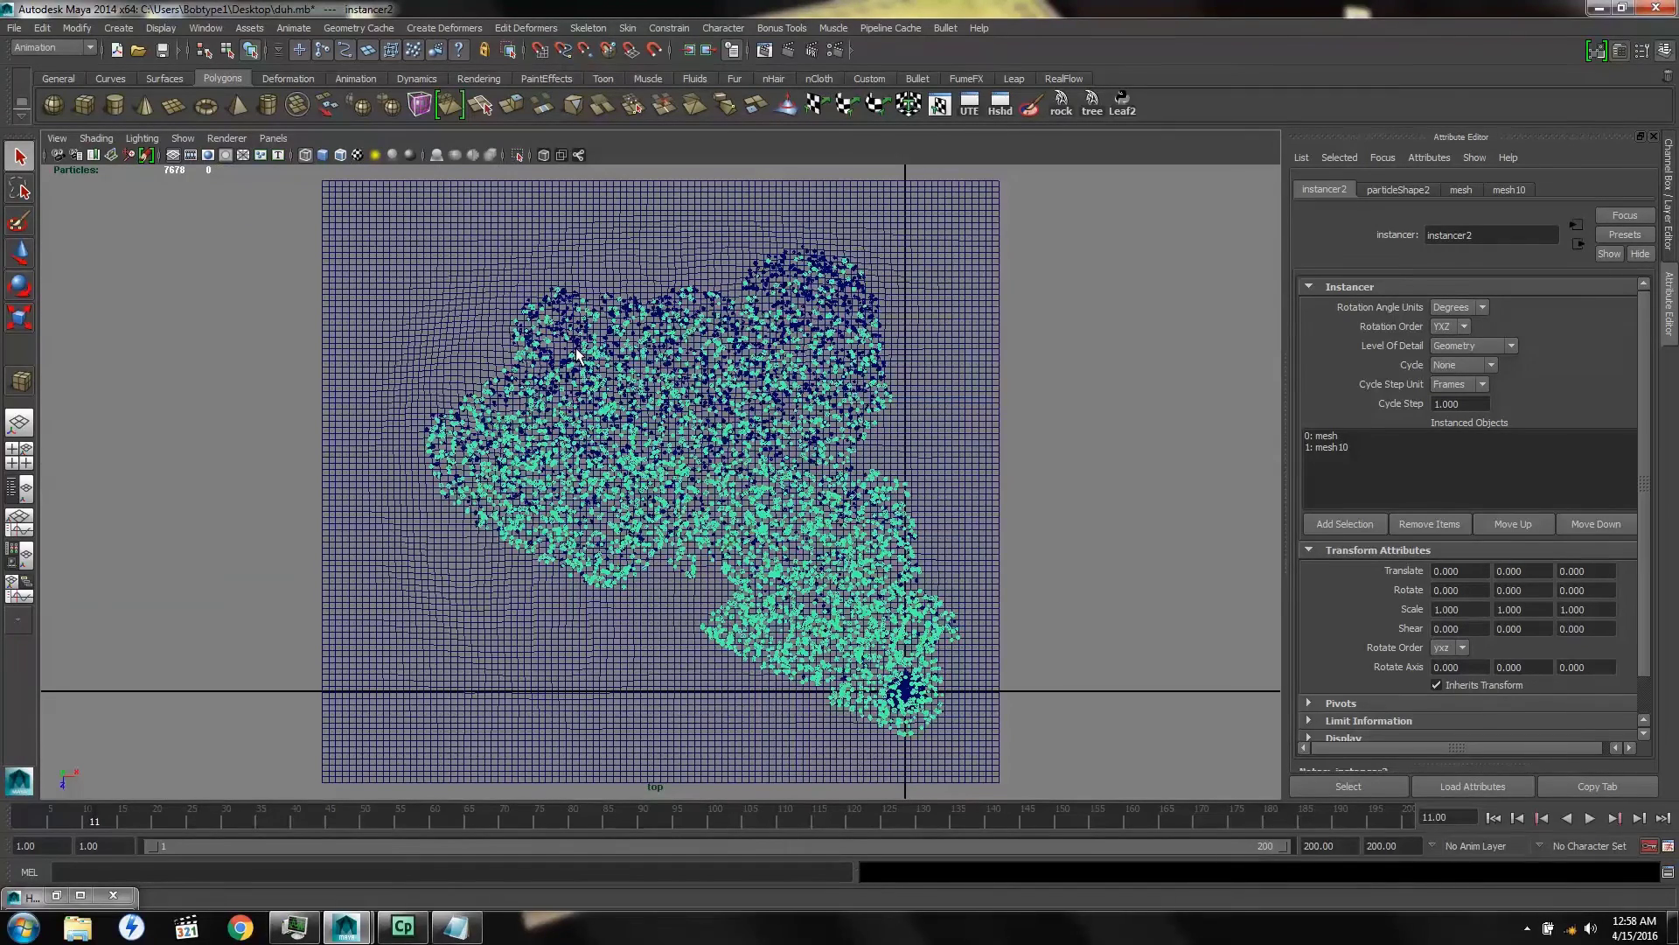
Return to the perspective view at frame 1 and hide mesh, mesh10, mesh11 and mesh12 in shaded display
{"action": "left_click", "coordinate": [12, 490]}
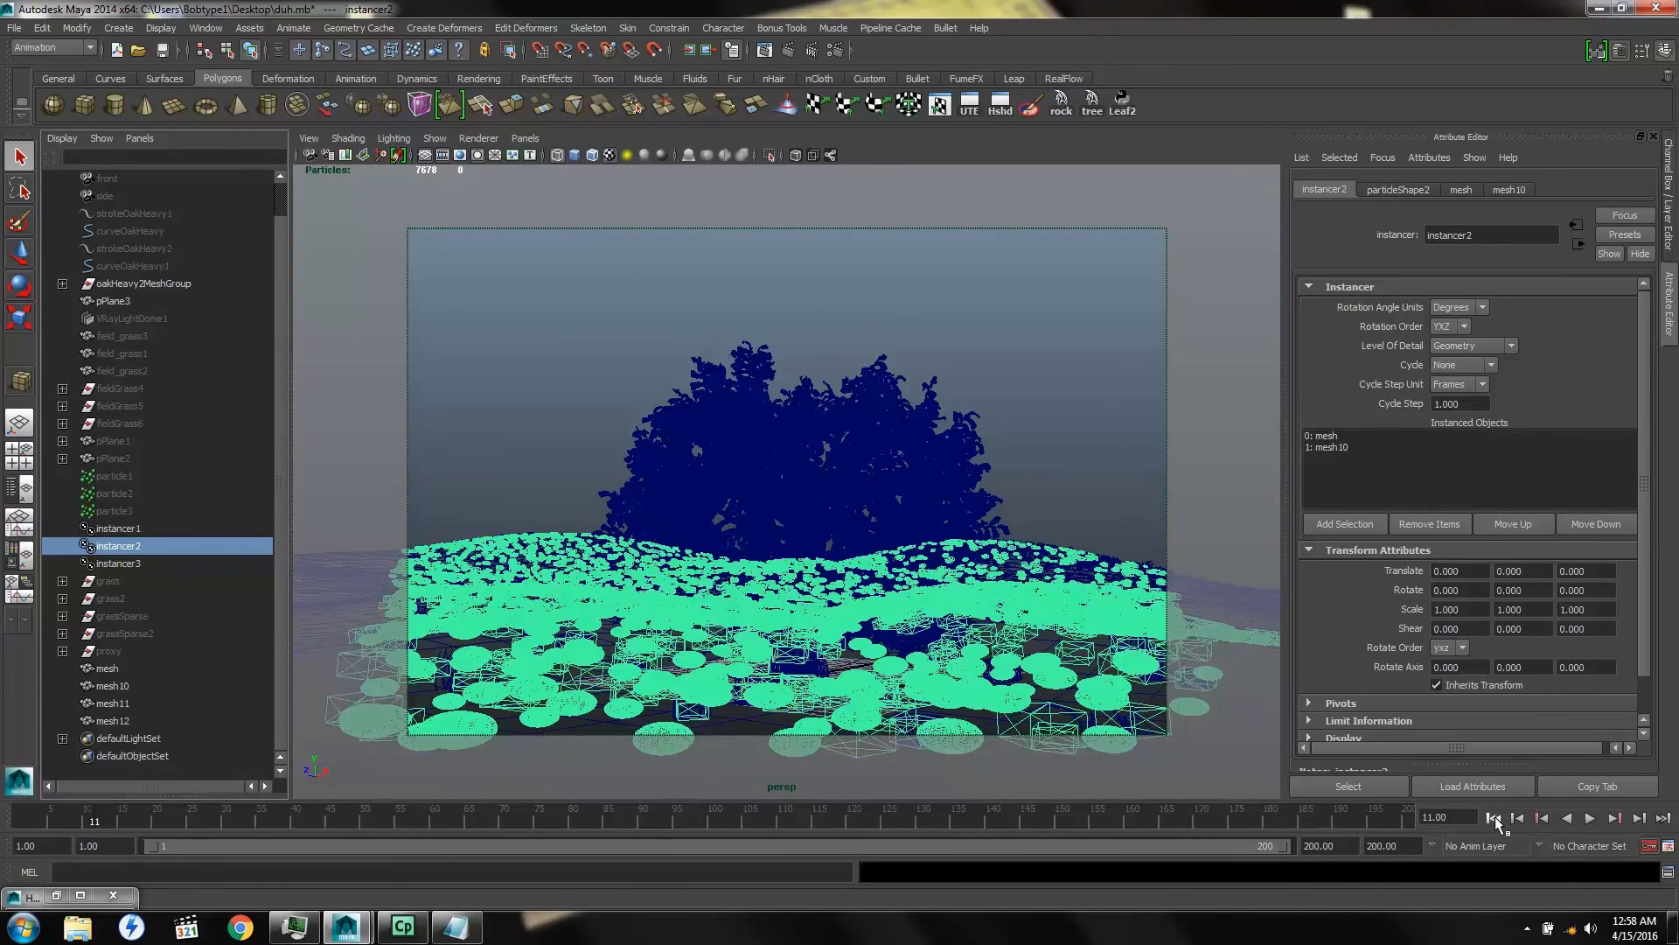
{"action": "left_click", "coordinate": [1494, 817]}
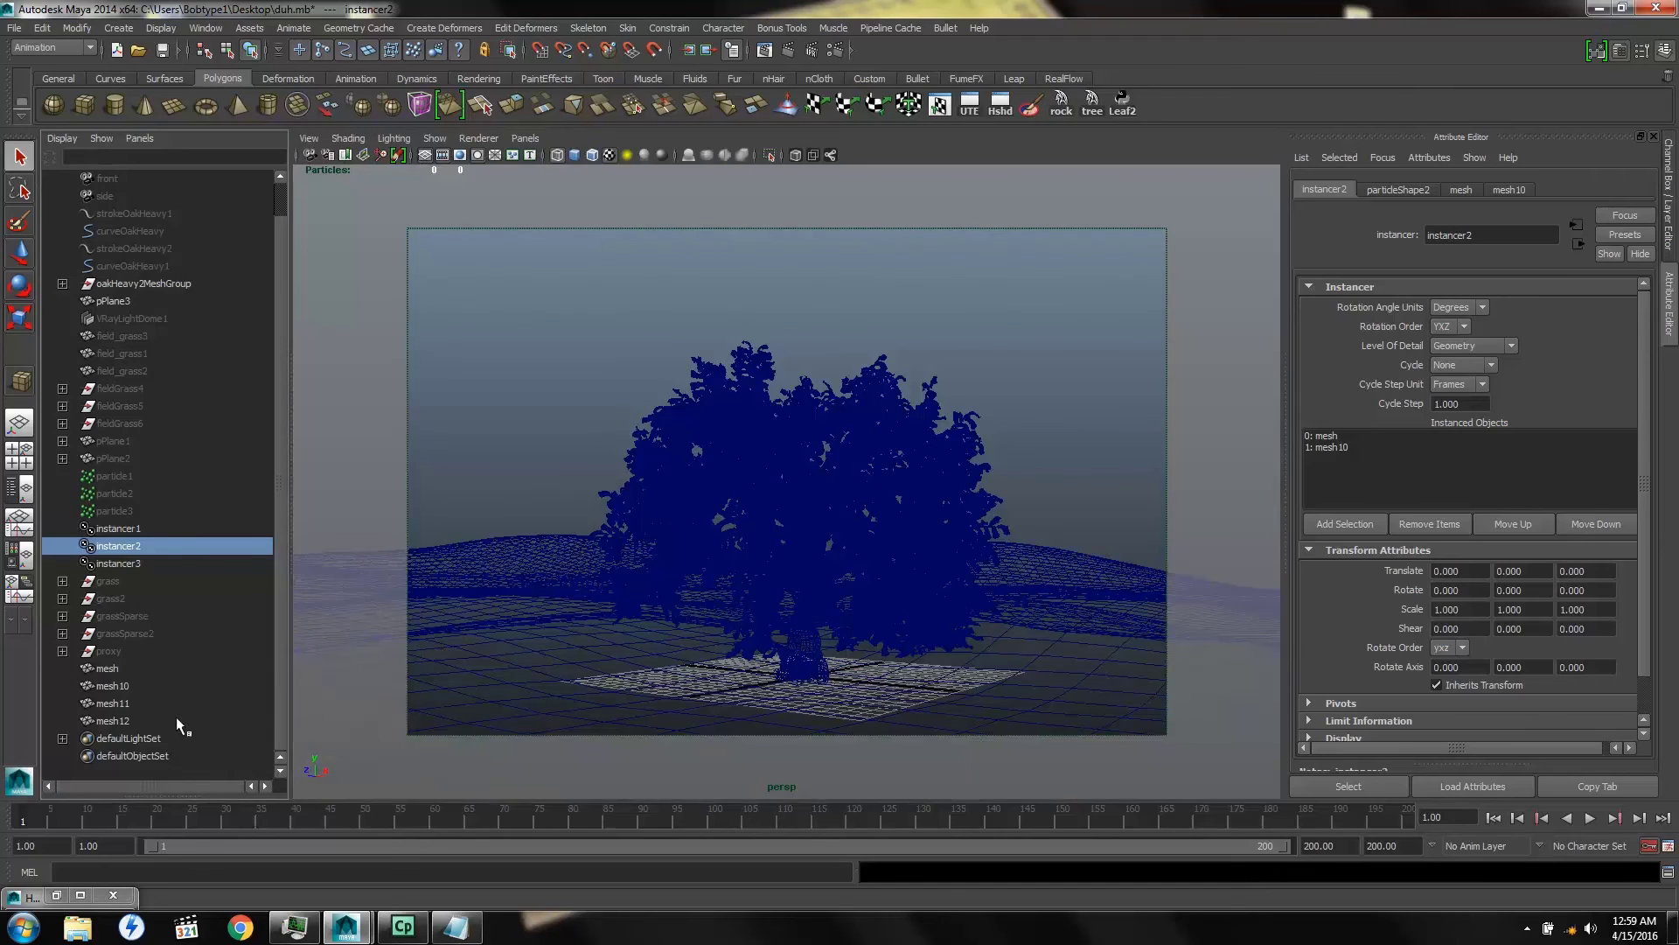
{"action": "left_click_drag", "start_coordinate": [109, 669], "coordinate": [112, 720]}
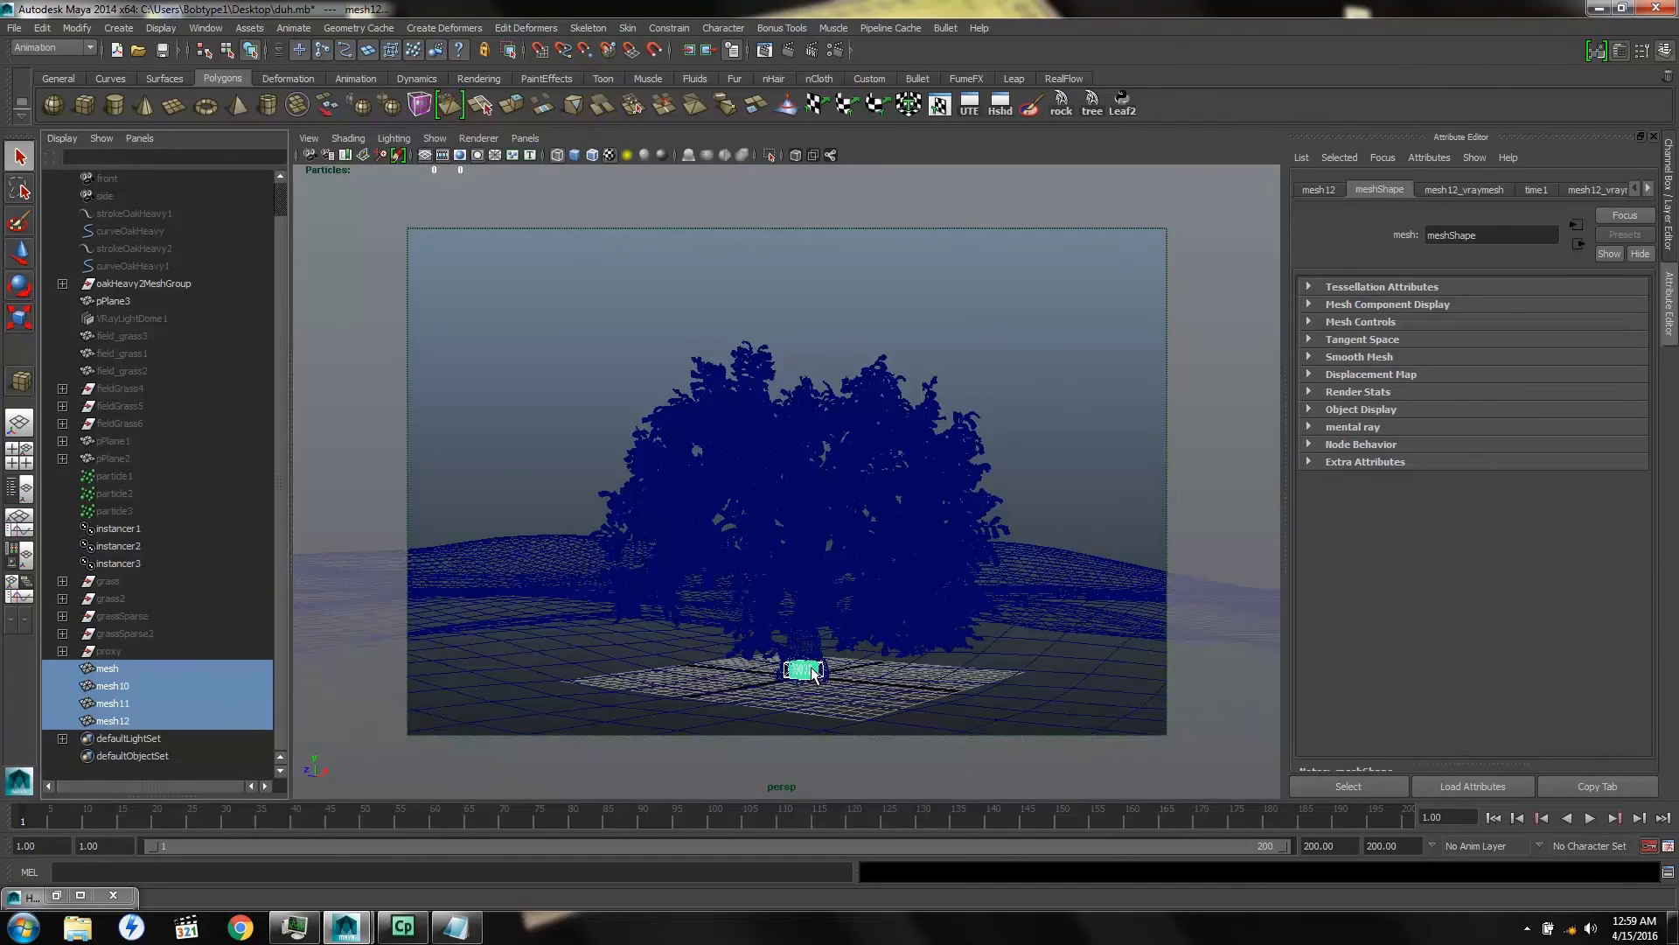
{"action": "key", "text": "f"}
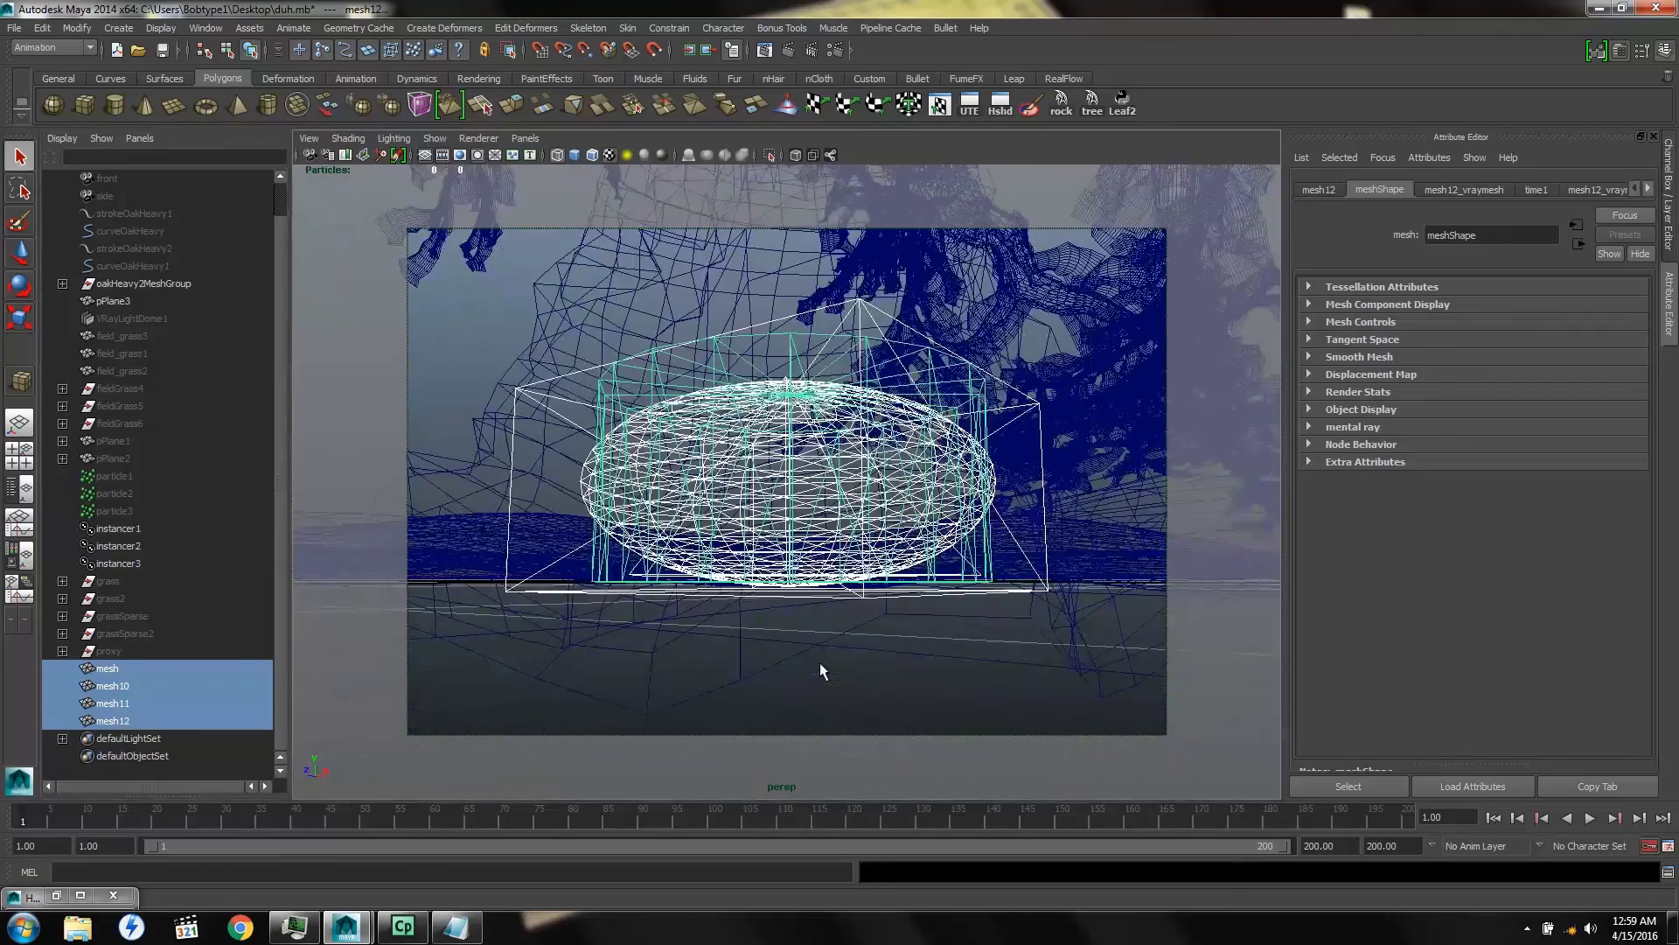
{"action": "left_click_drag", "start_coordinate": [943, 617], "coordinate": [745, 628], "text": "alt"}
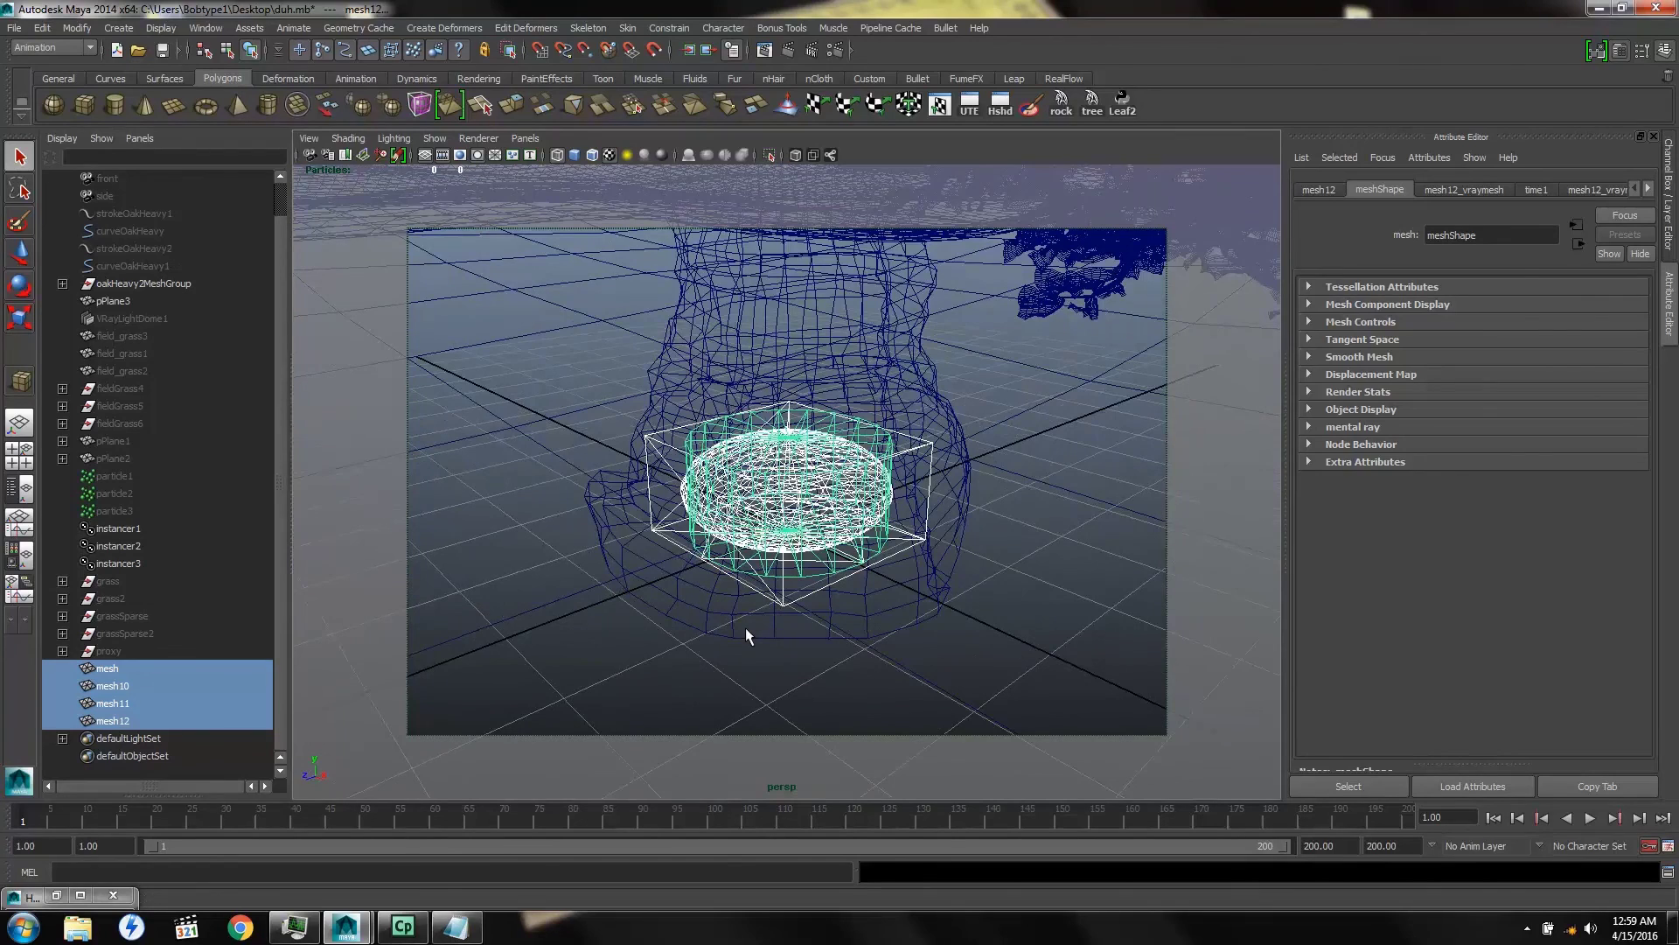
{"action": "key", "text": "5"}
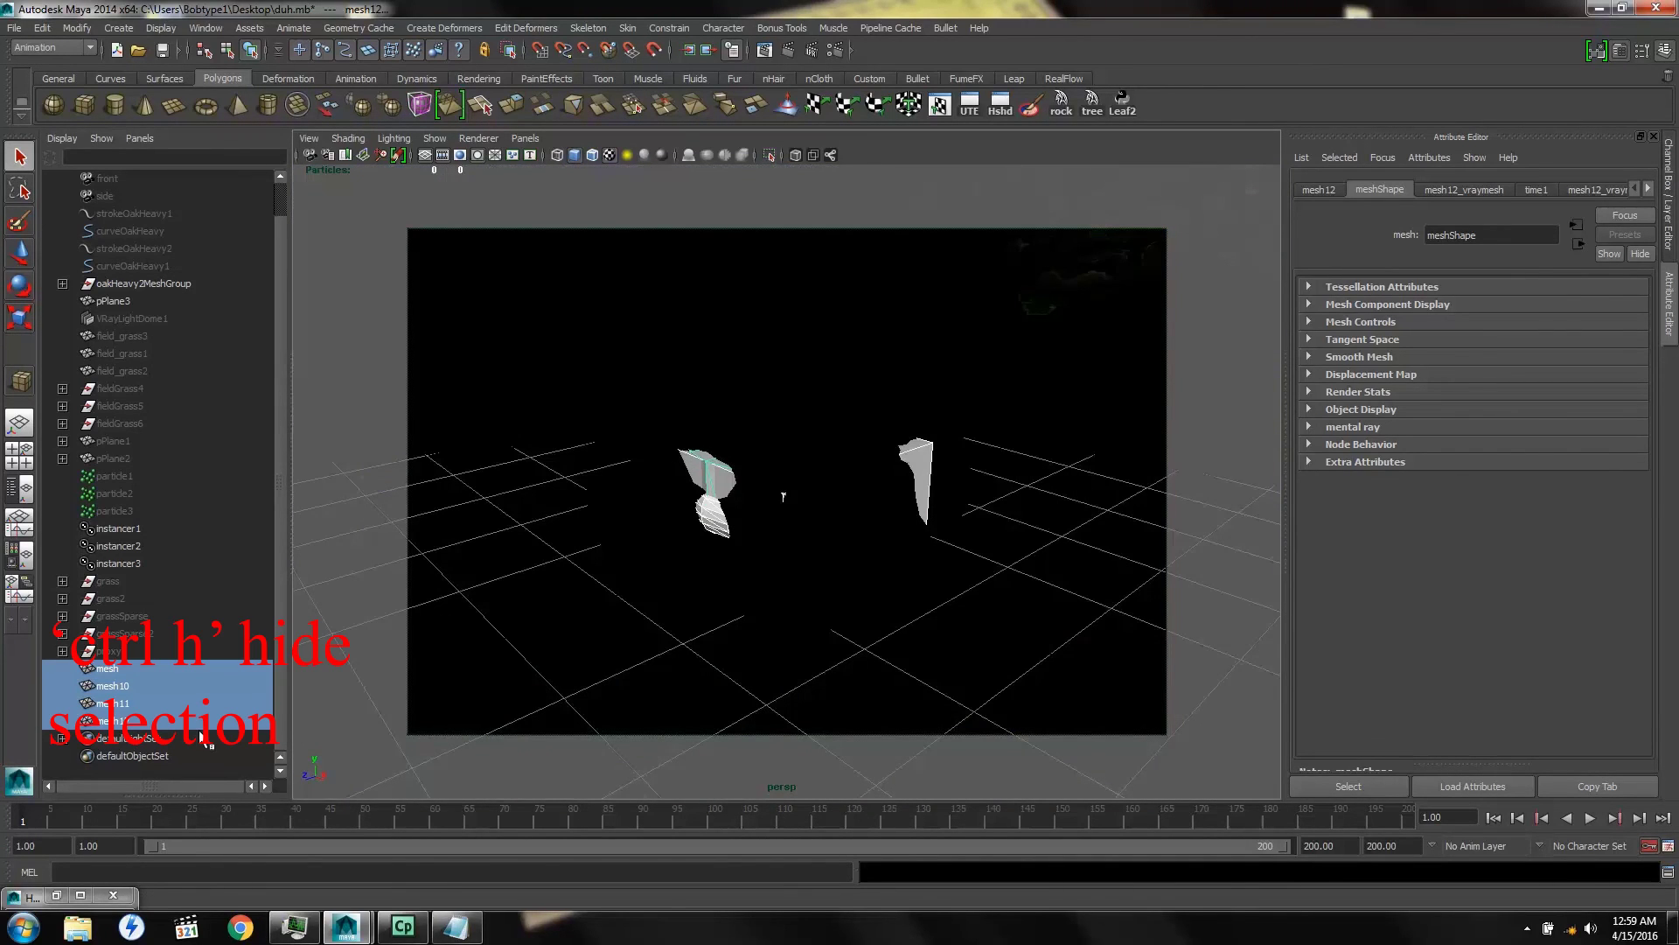
{"action": "key", "text": "ctrl+h"}
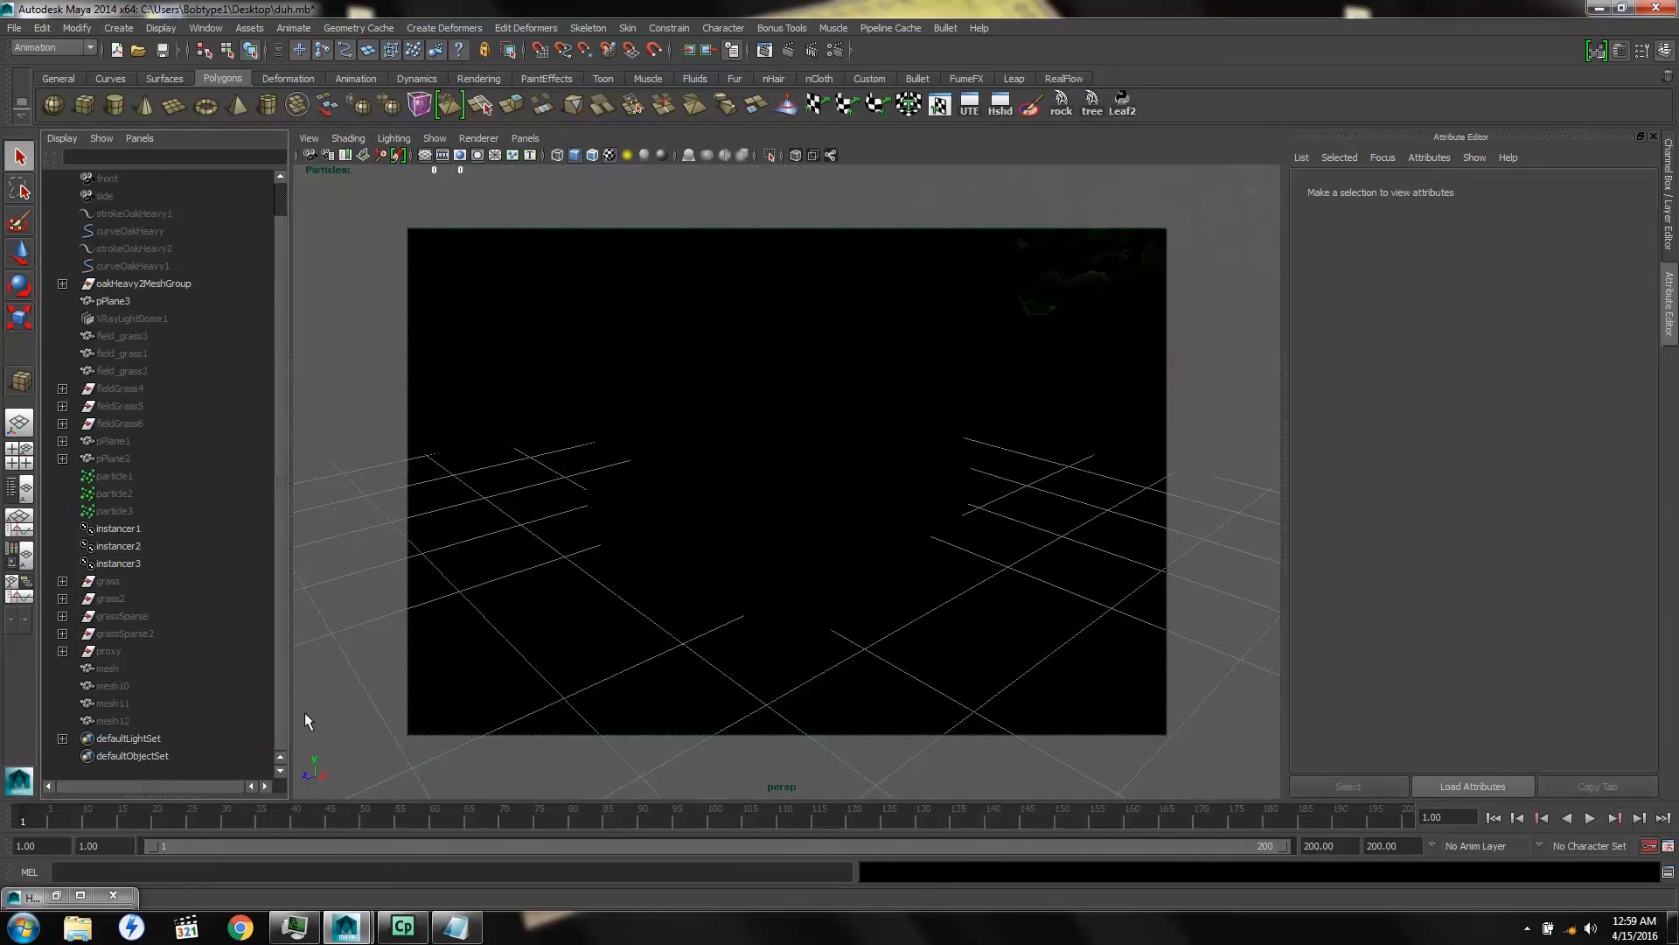
Switch the perspective view between the cameraView2 and cameraView3 bookmarks, ending on cameraView2
{"action": "left_click", "coordinate": [348, 154]}
{"action": "left_click", "coordinate": [364, 166]}
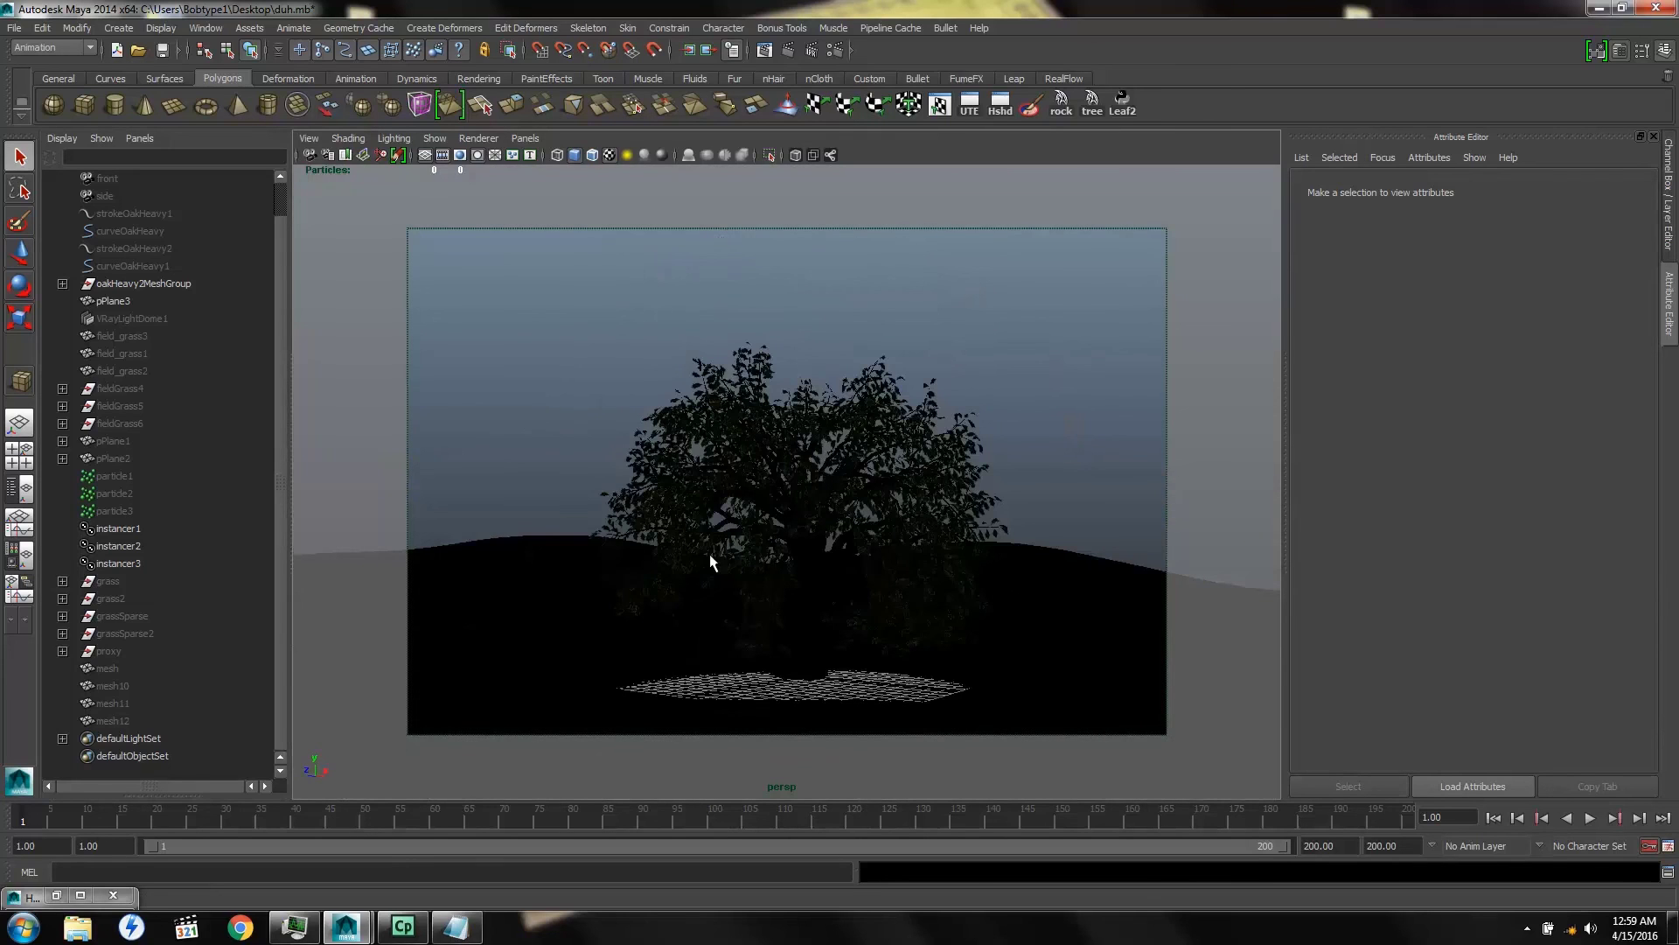
{"action": "left_click_drag", "start_coordinate": [664, 540], "coordinate": [910, 563], "text": "alt"}
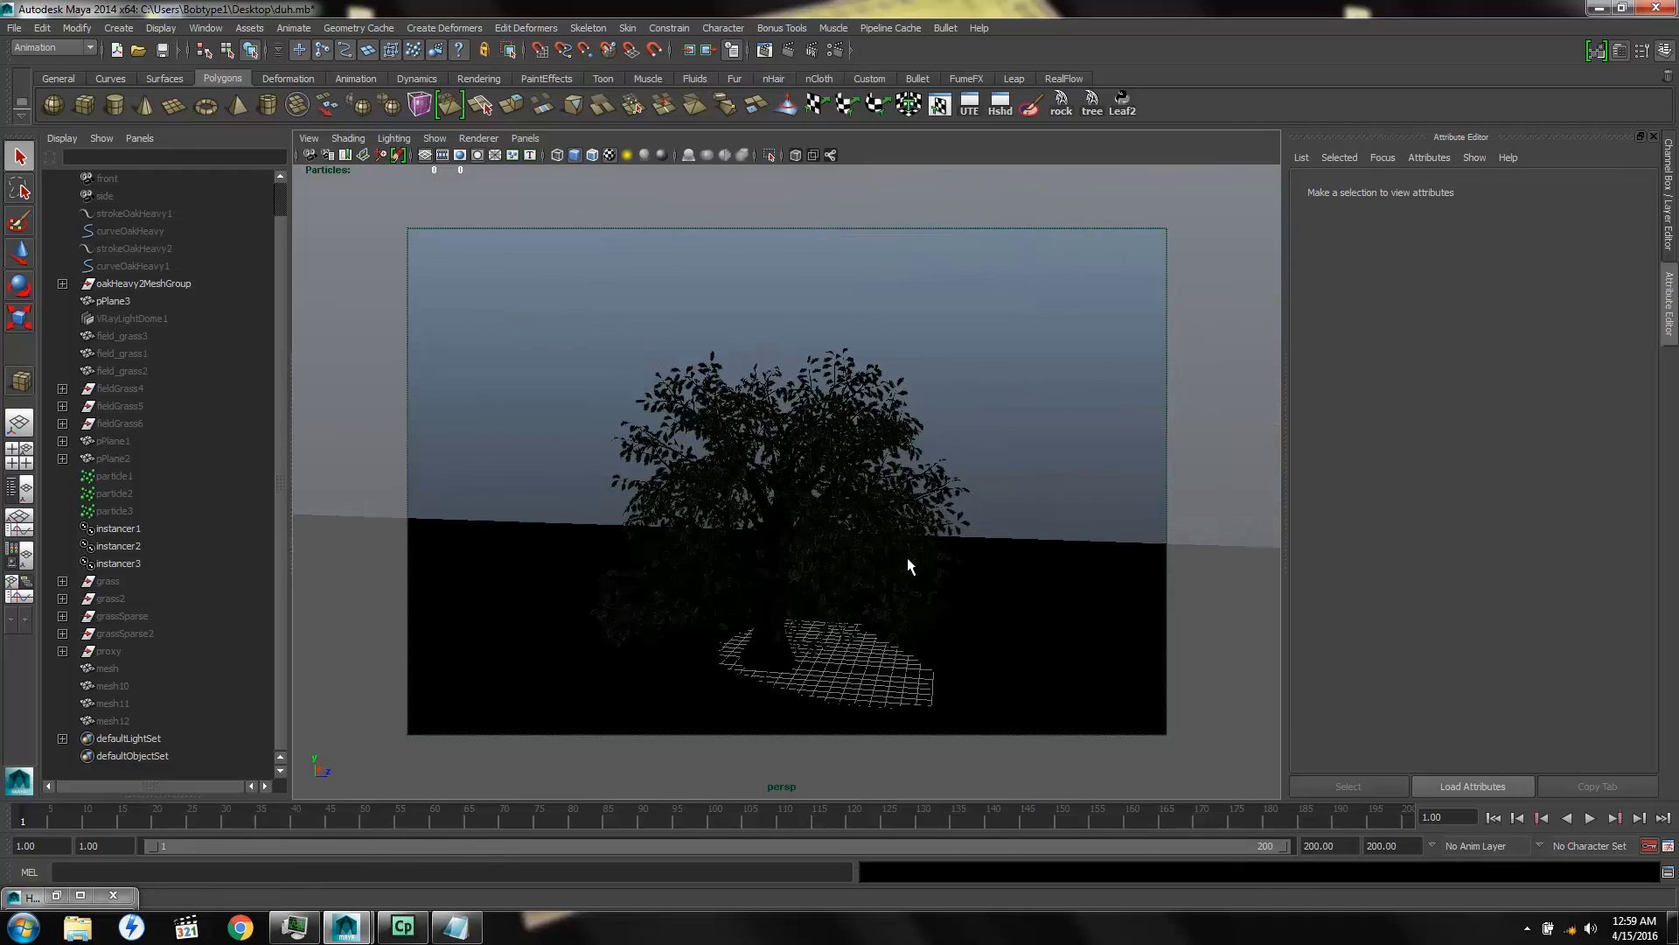
{"action": "left_click", "coordinate": [344, 155]}
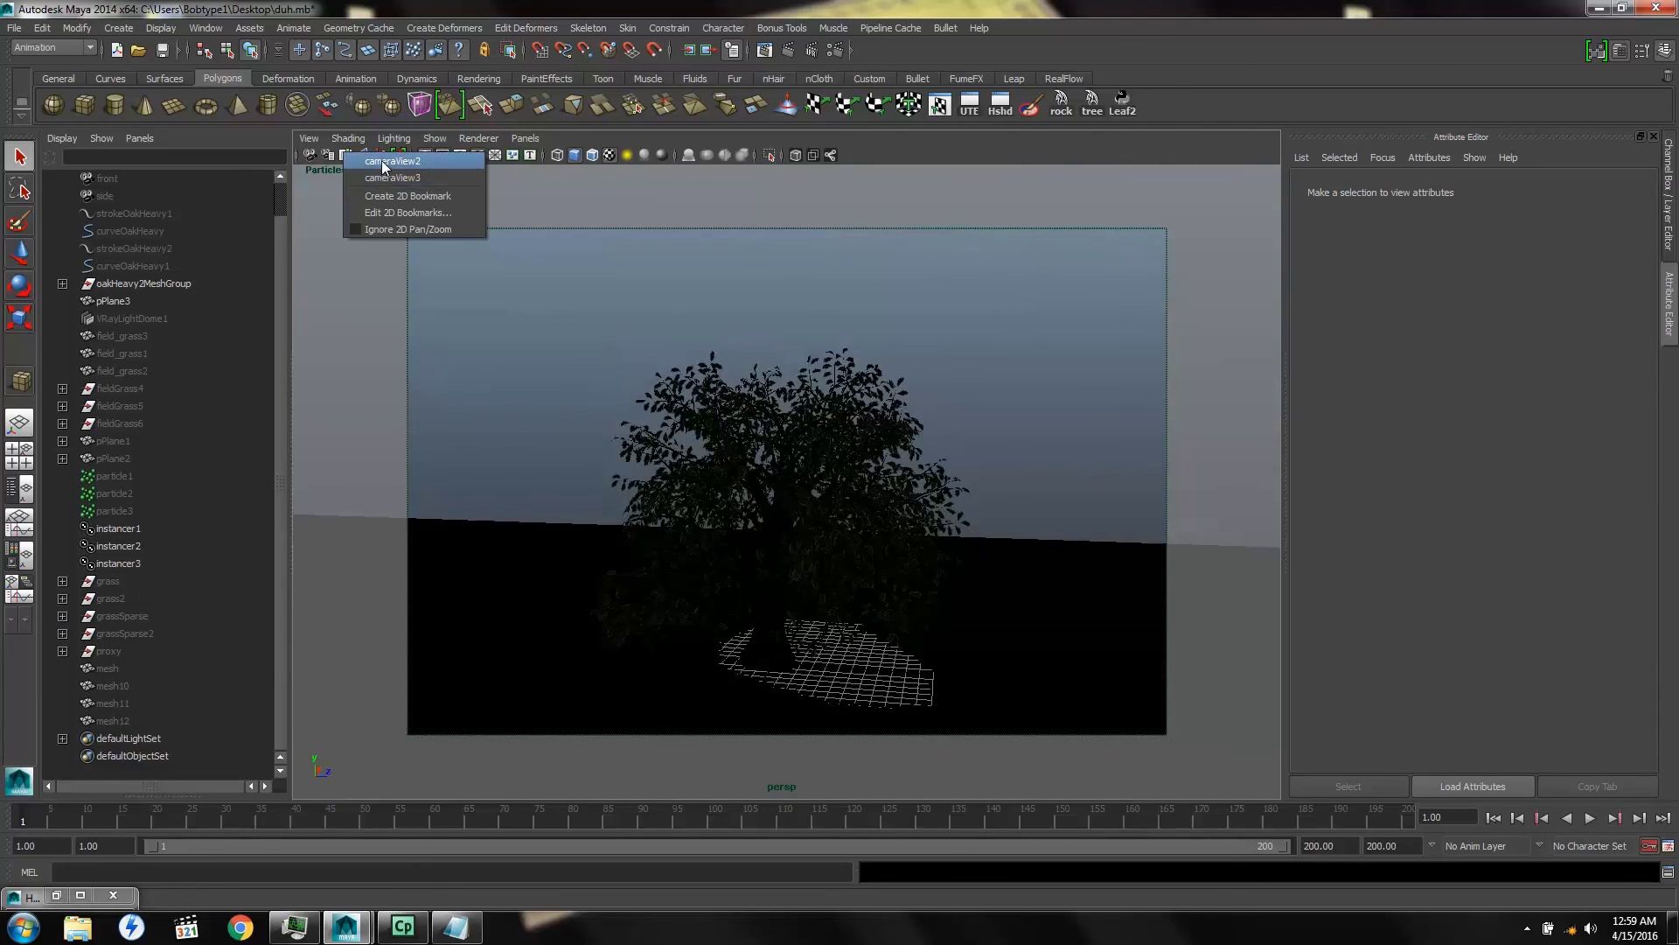
{"action": "left_click", "coordinate": [383, 162]}
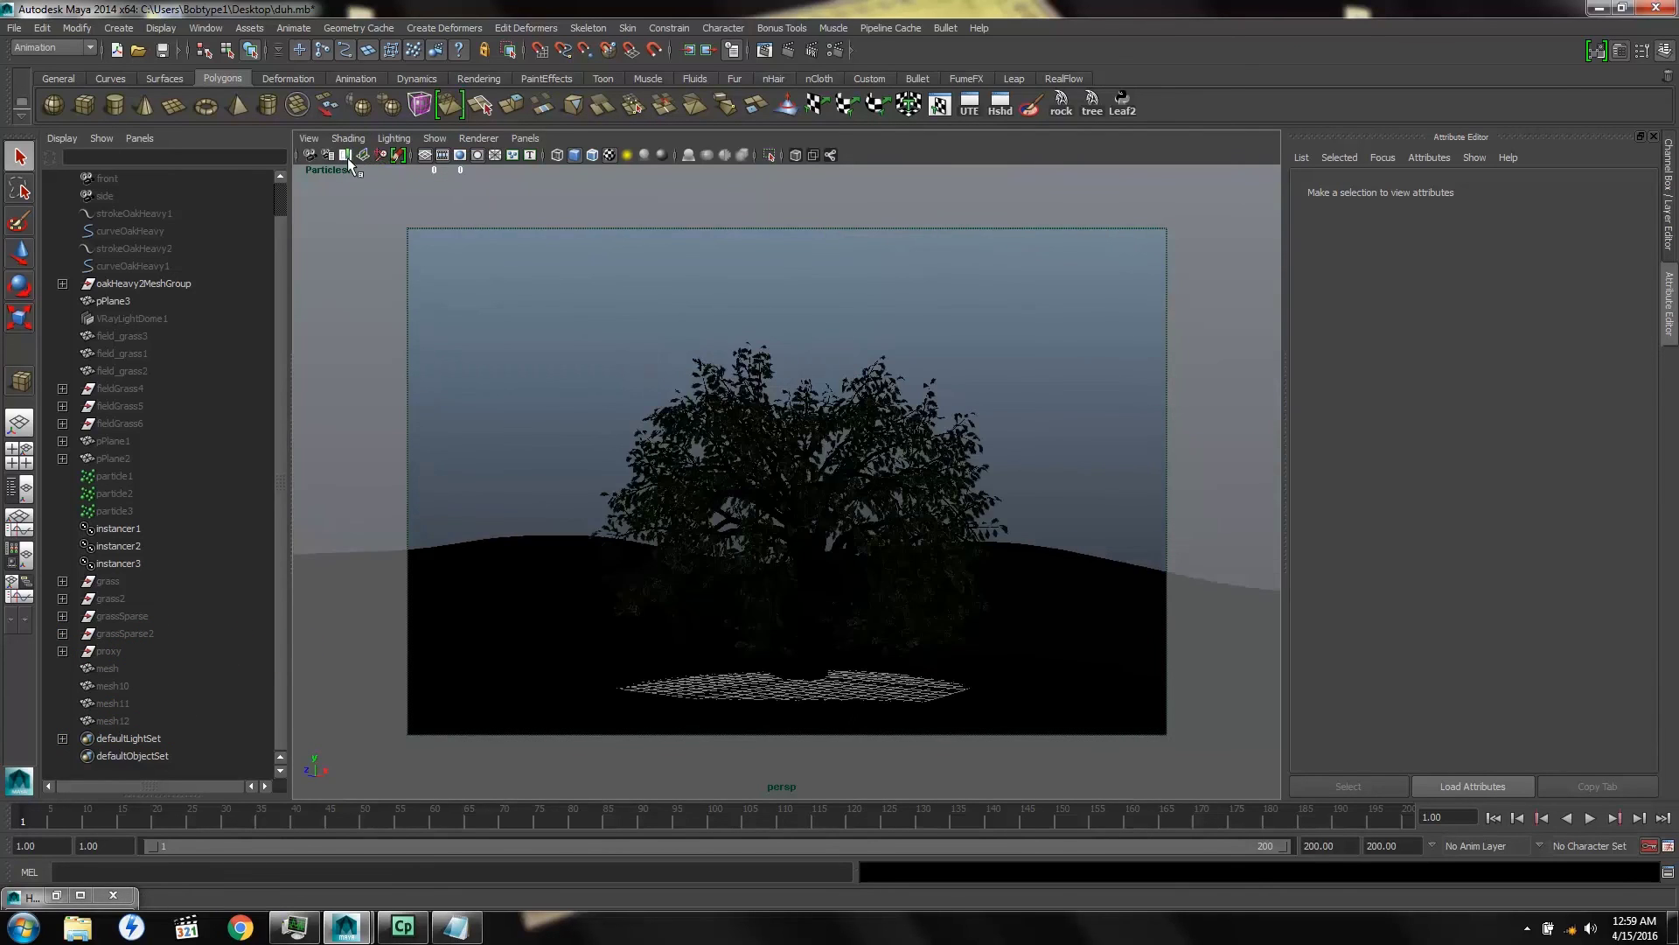
{"action": "left_click", "coordinate": [345, 152]}
{"action": "left_click", "coordinate": [375, 177]}
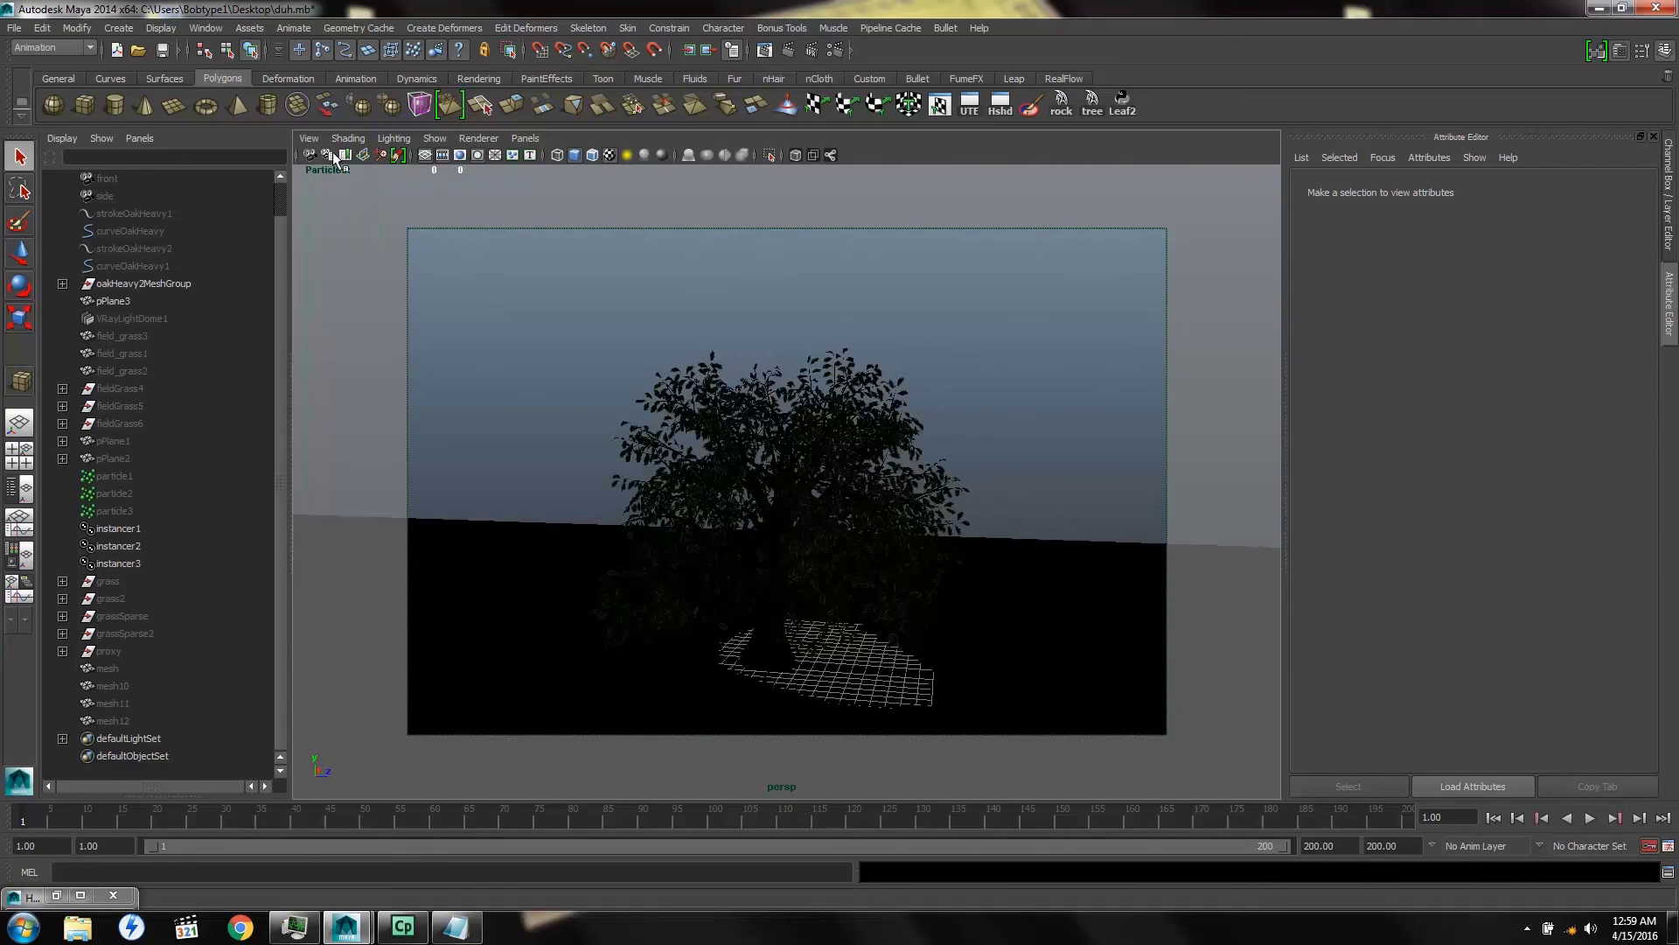
{"action": "left_click", "coordinate": [347, 154]}
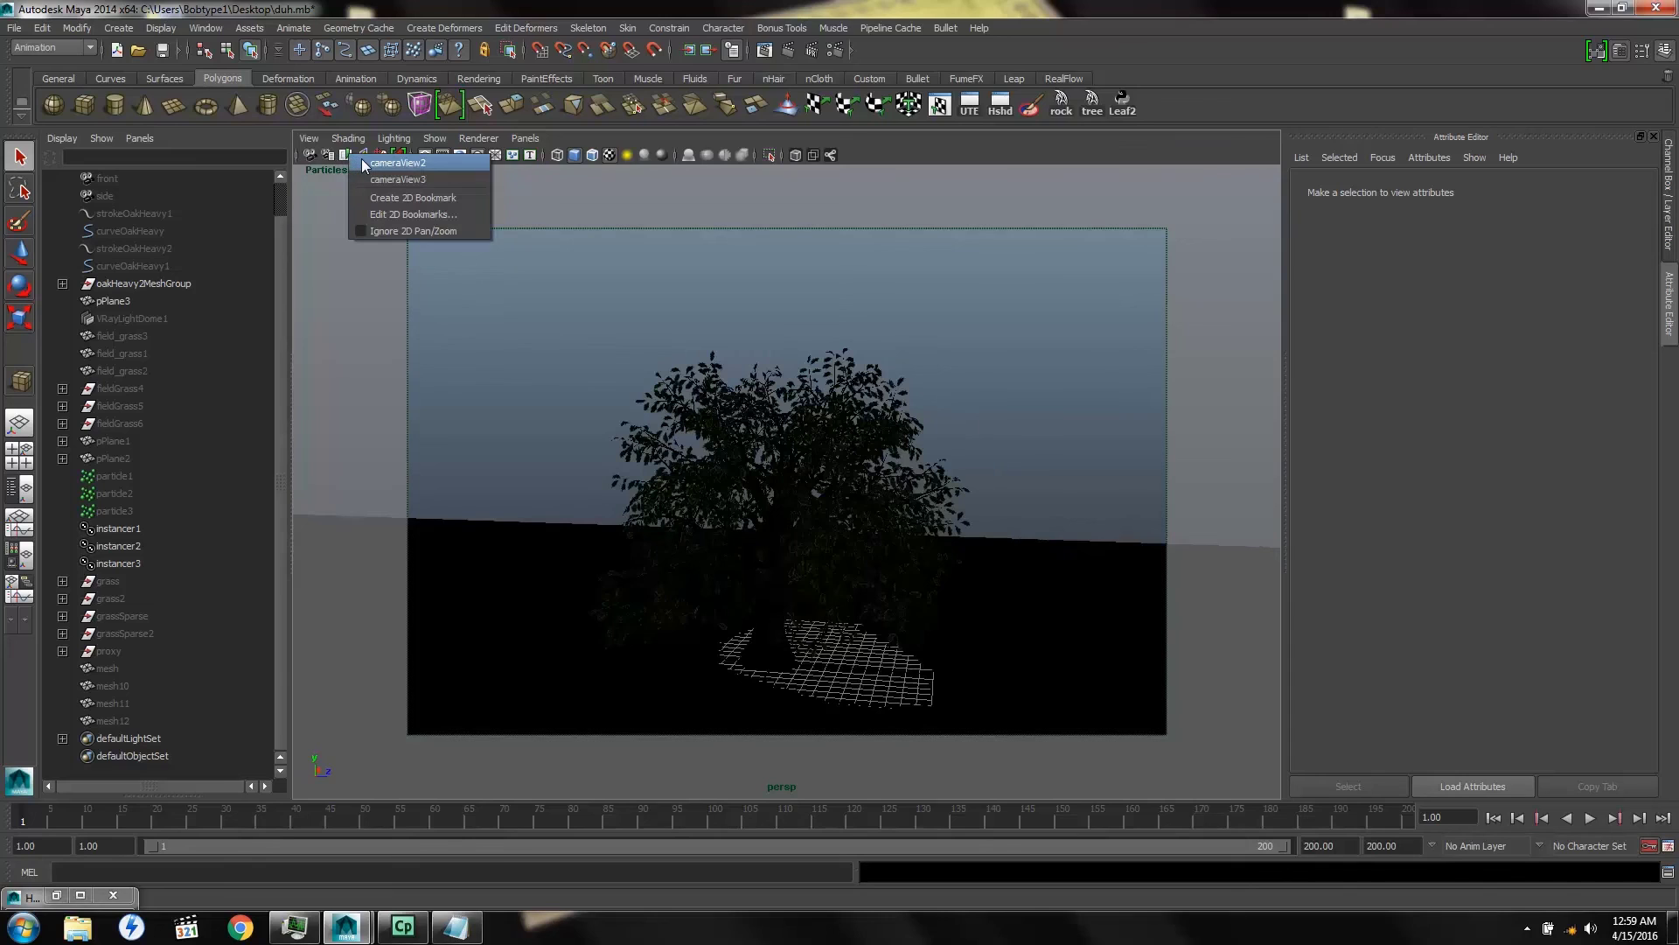
{"action": "left_click", "coordinate": [364, 164]}
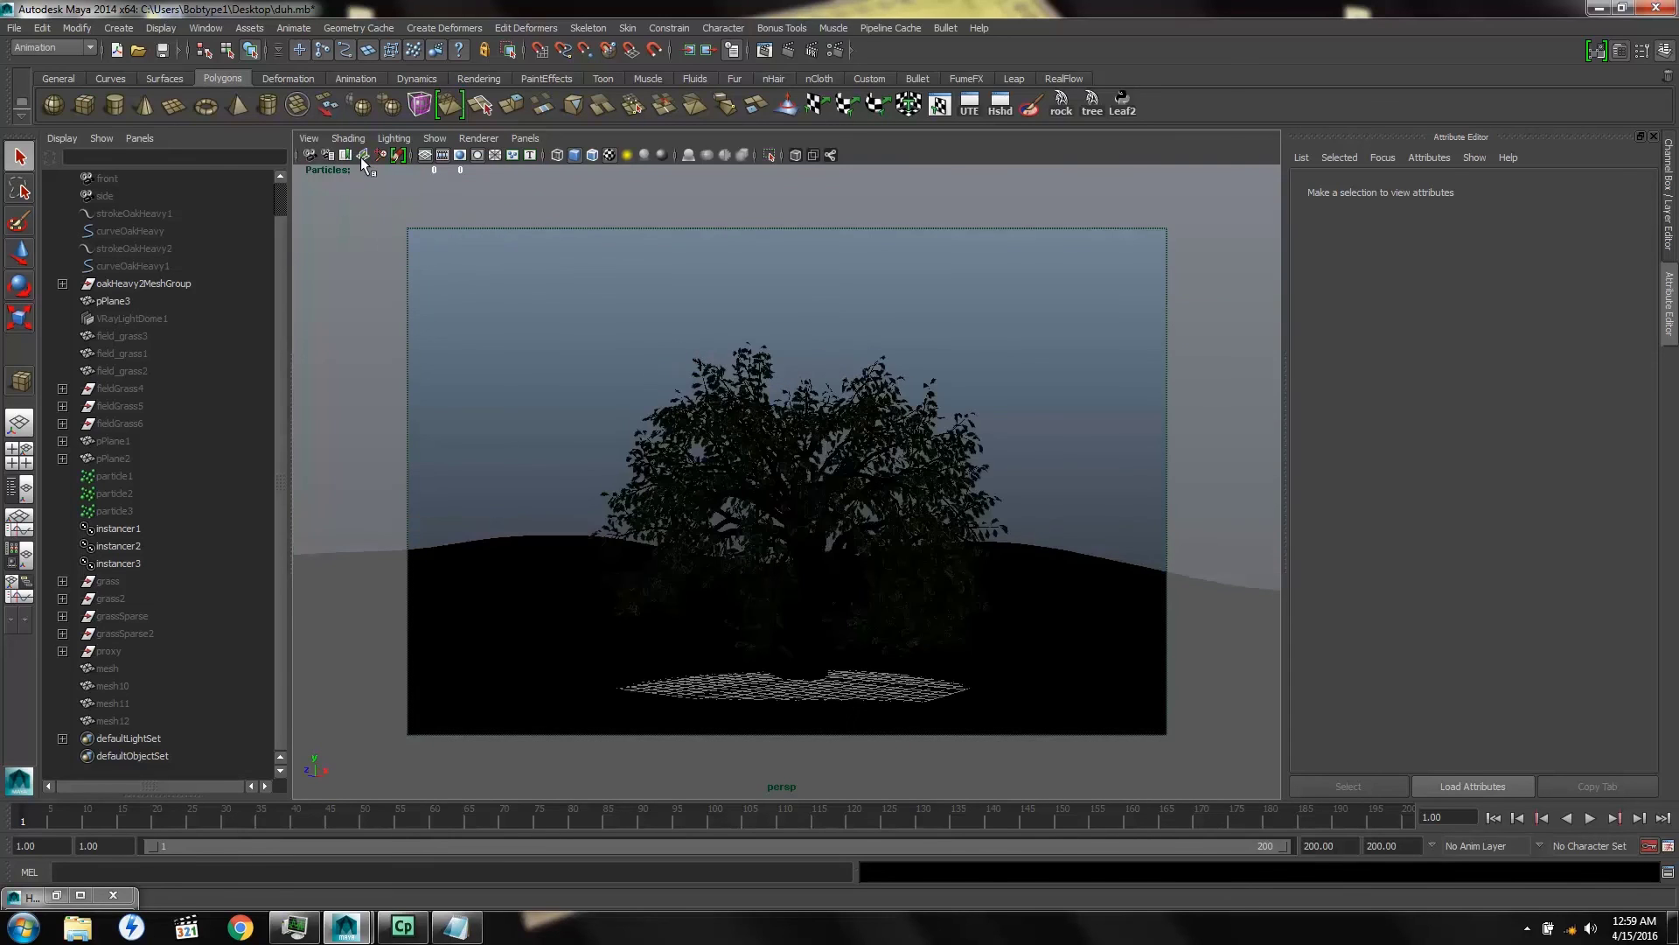